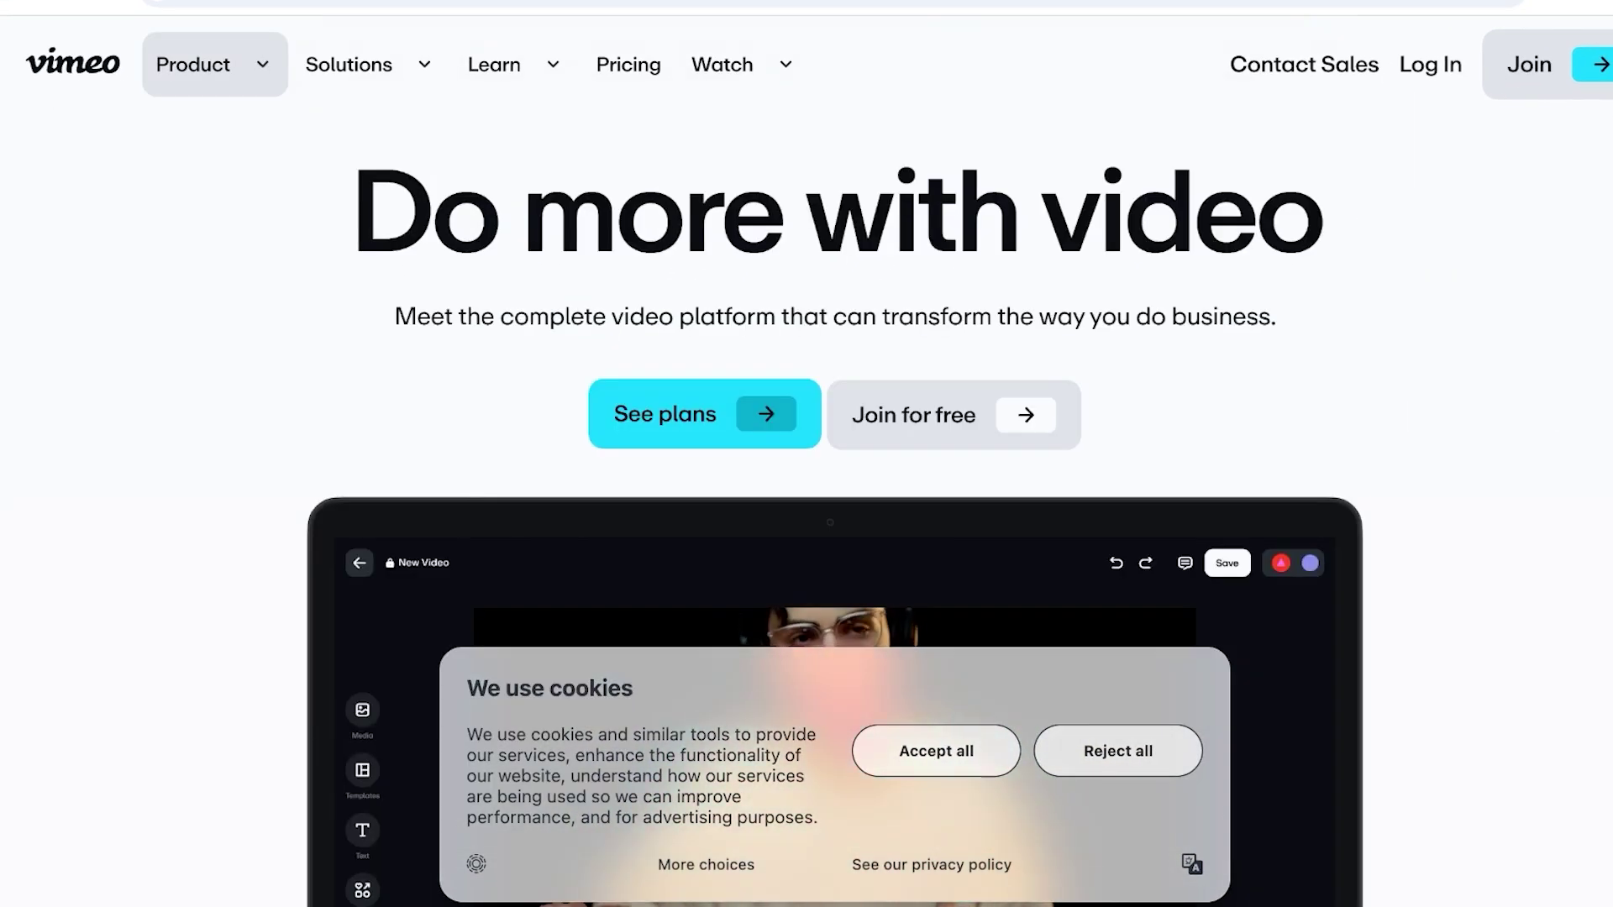
Step: Accept all cookies and look through the OTT product page listed under Video Monetization, returning to the homepage
left_click(215, 65)
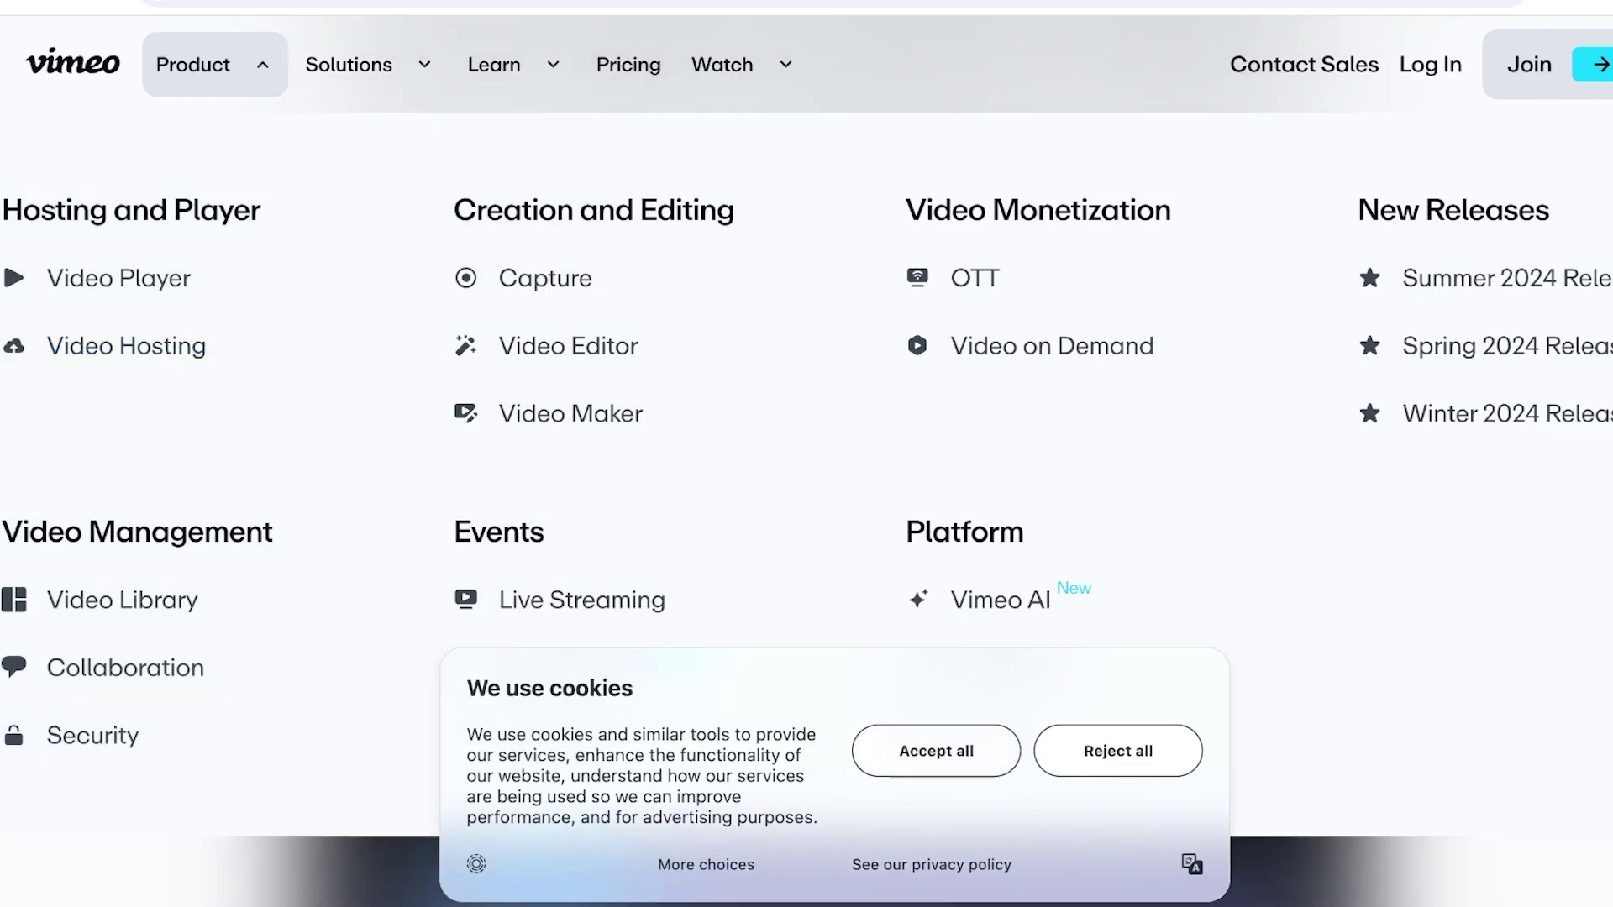
left_click(936, 750)
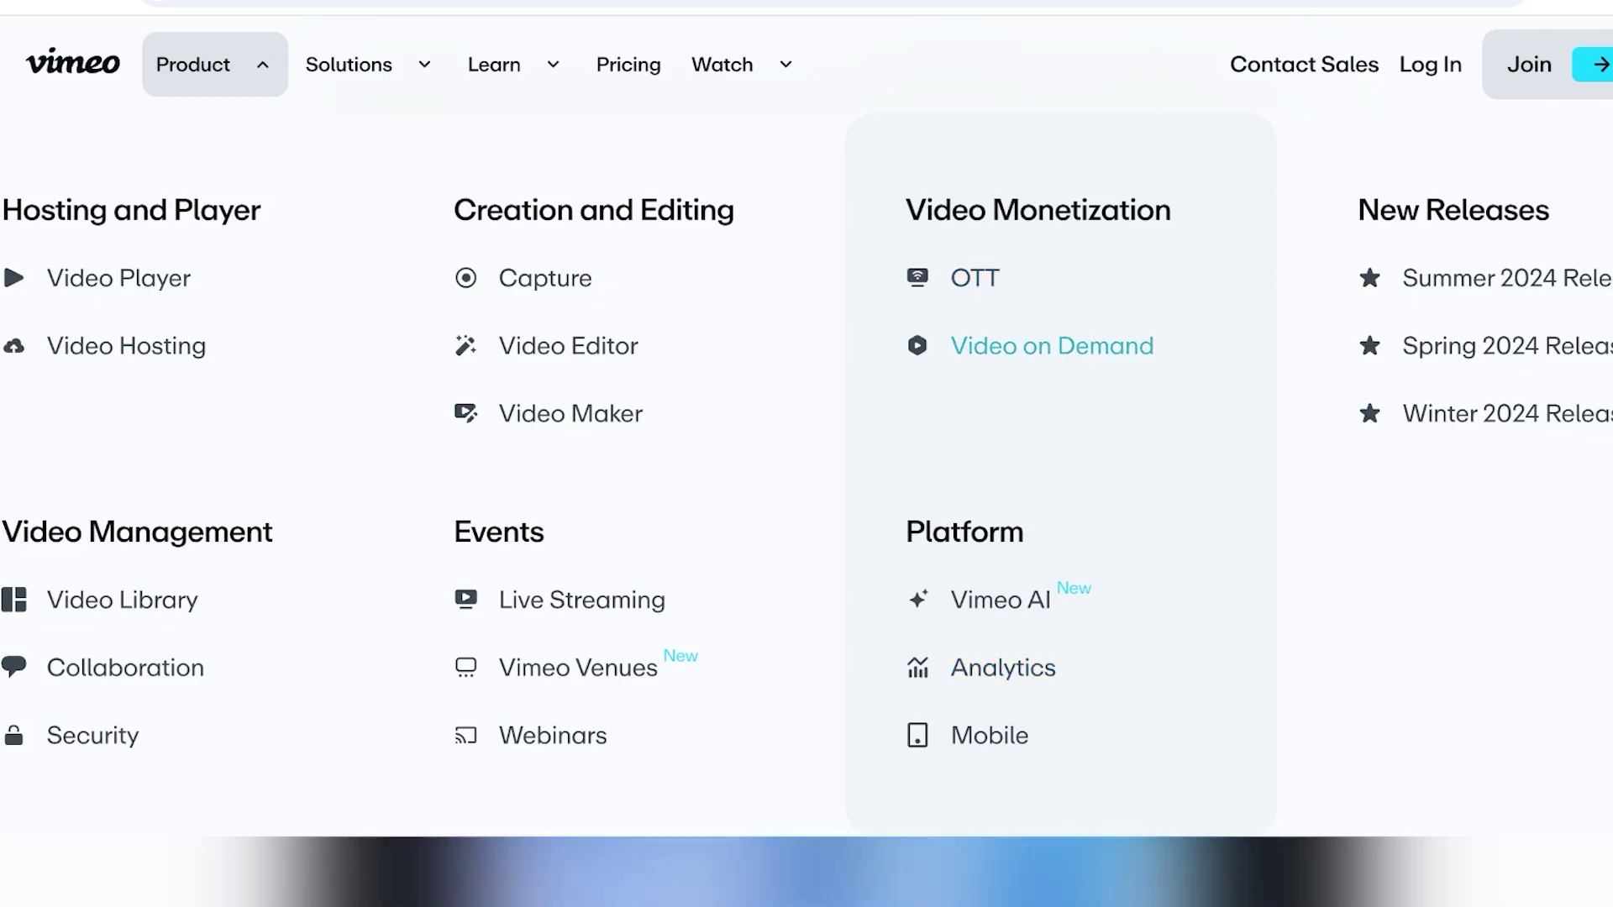
left_click(974, 278)
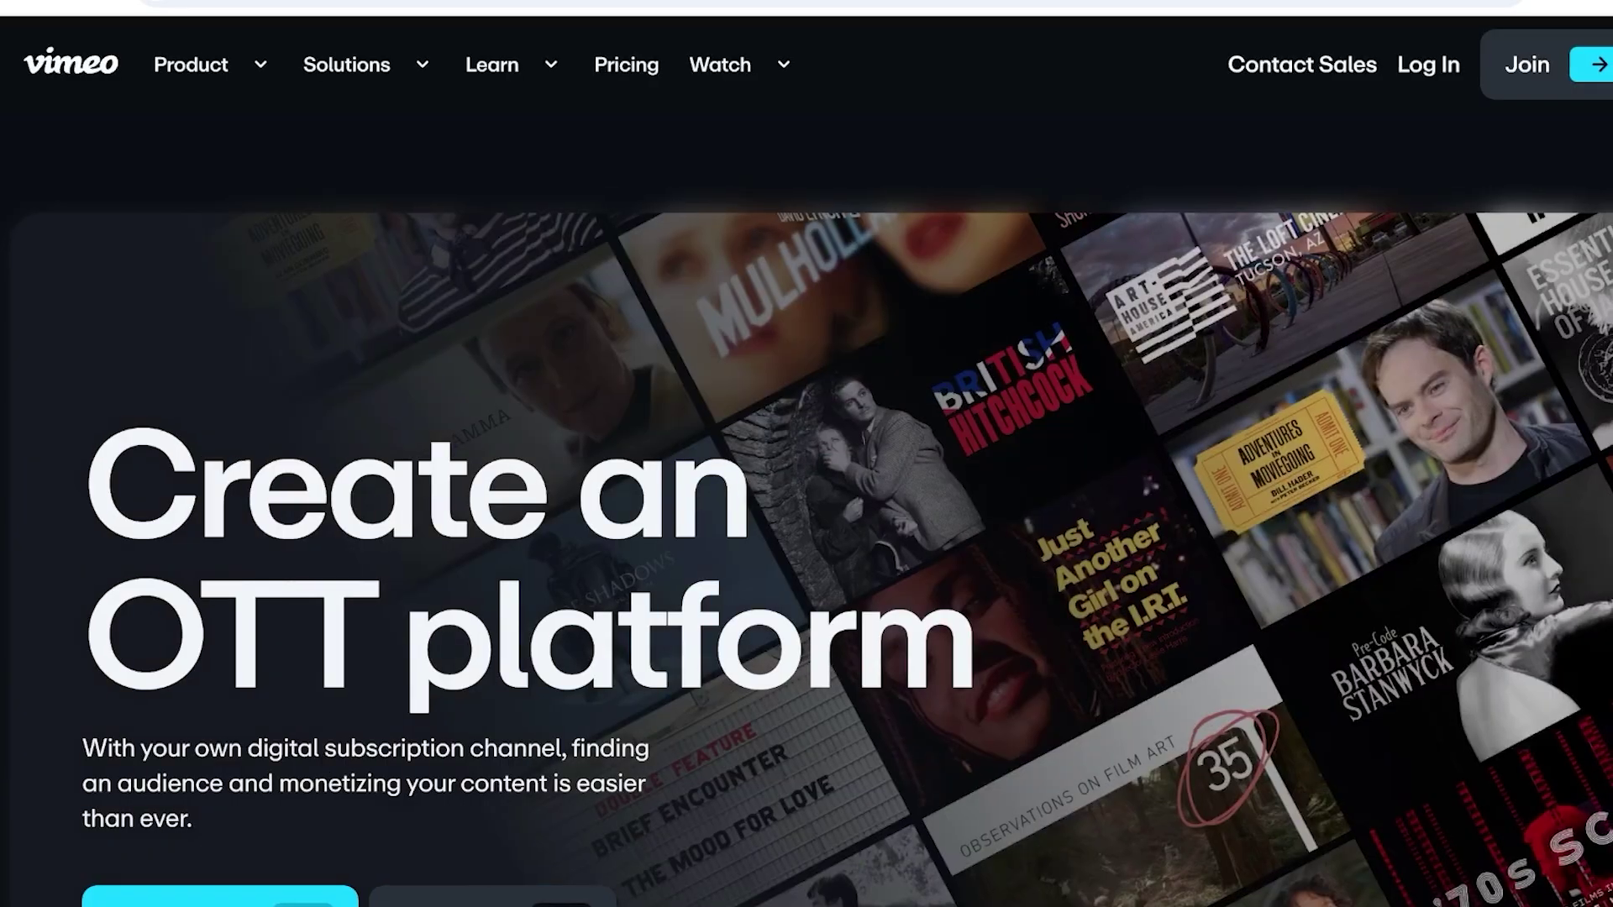
scroll(806, 454, "down", 3)
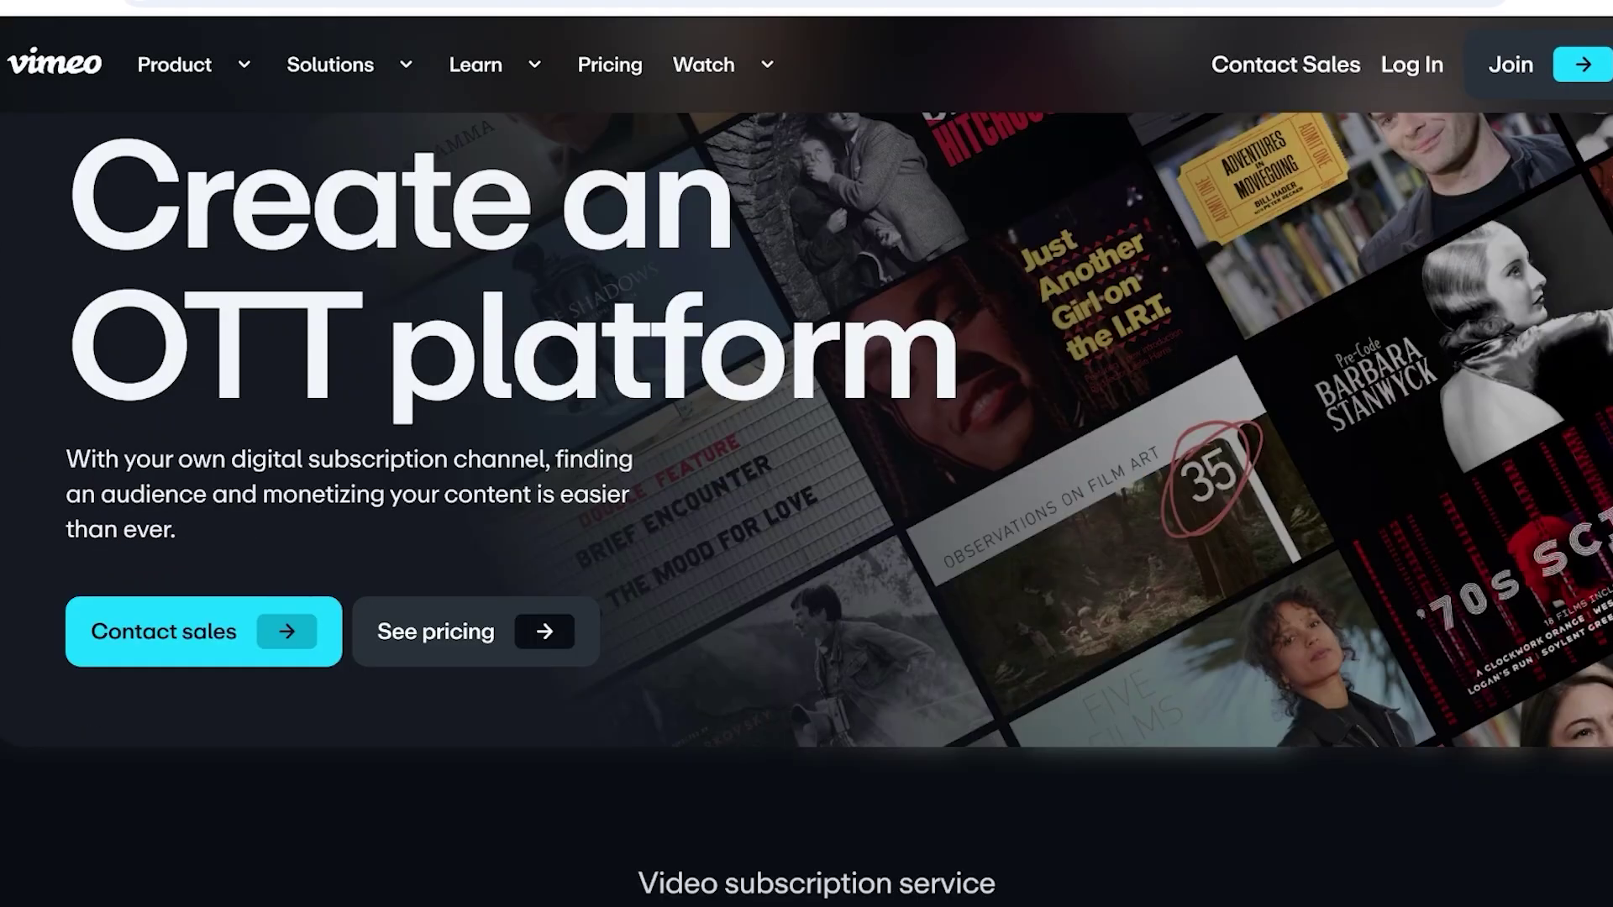
scroll(806, 454, "down", 10)
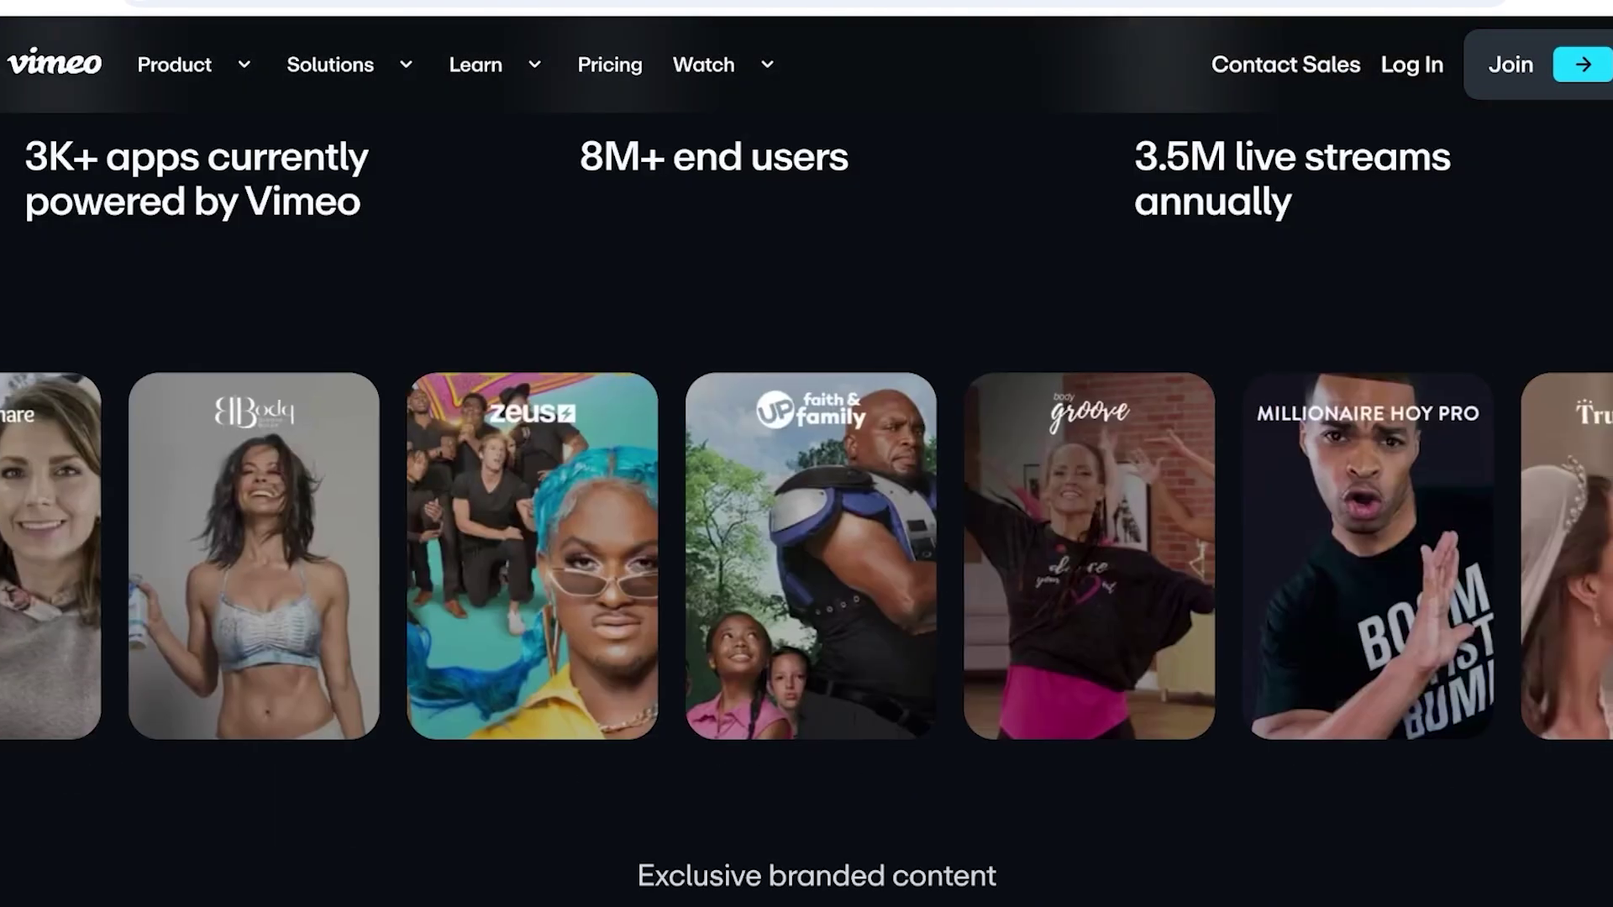
key("alt+Left")
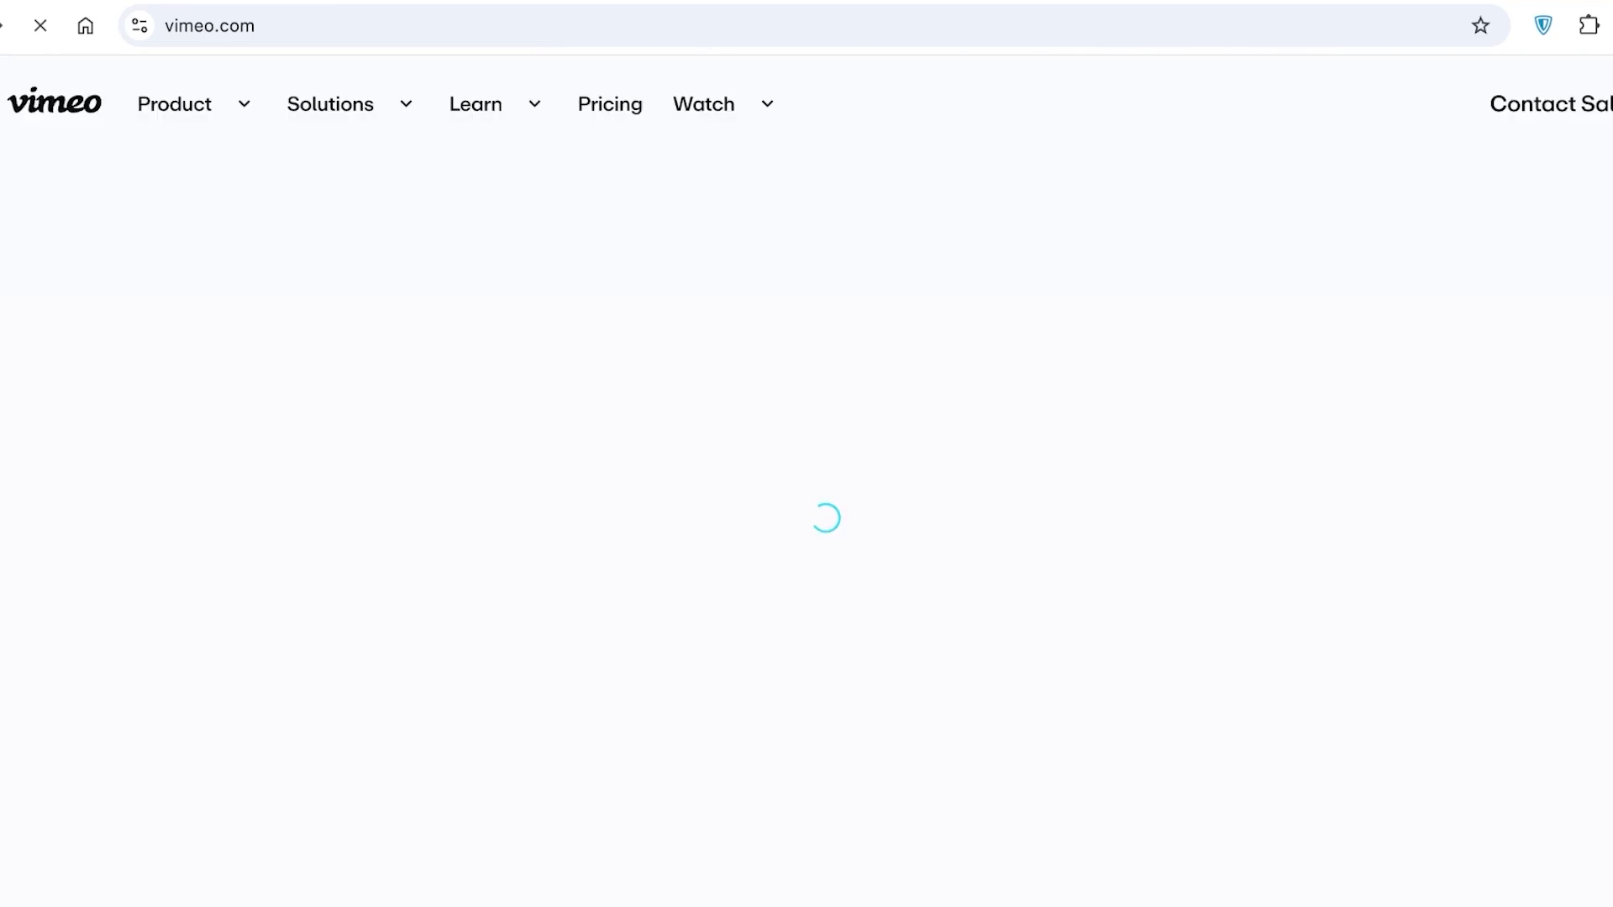
Step: Join Vimeo for free by signing up with a Google account
left_click(1534, 104)
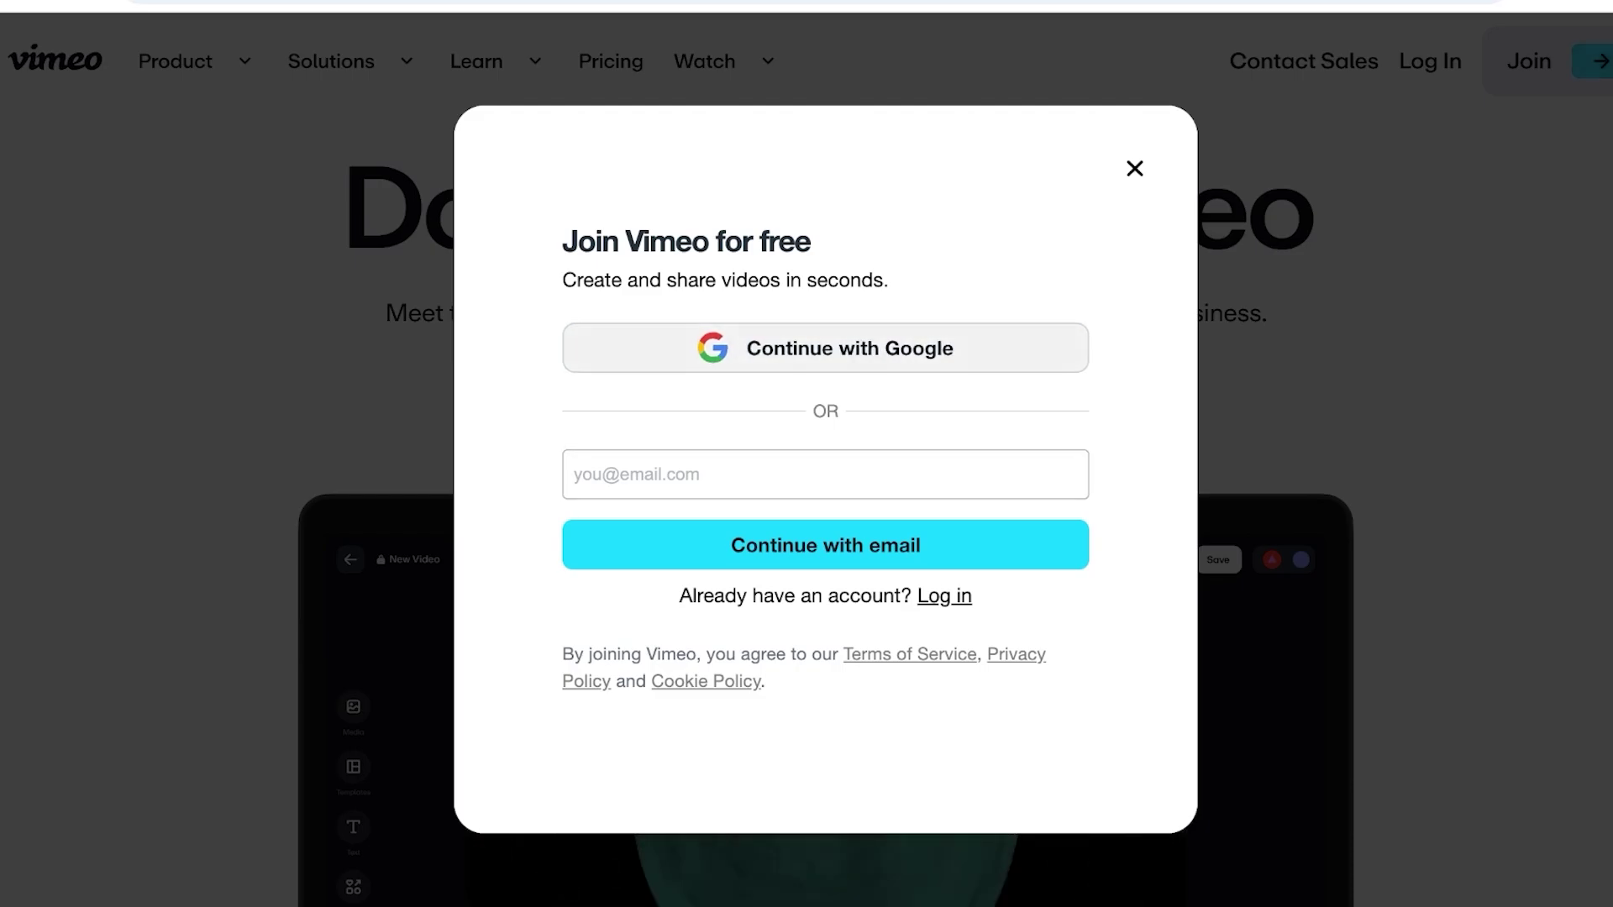
left_click(825, 348)
left_click(1092, 475)
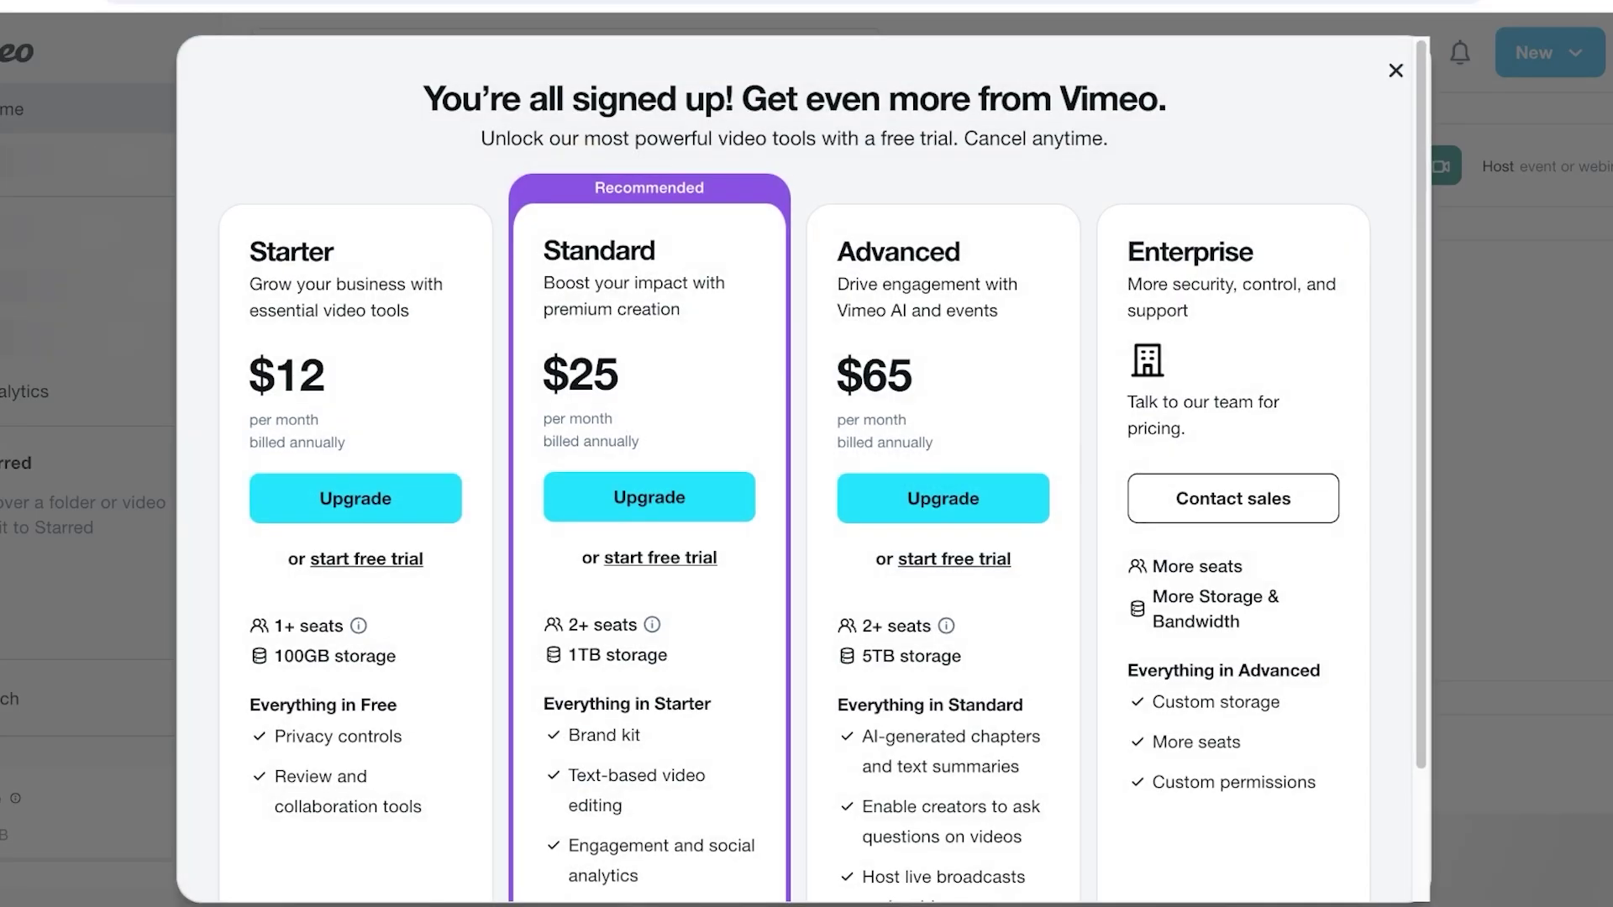
Step: Review the Starter, Standard, Advanced and Enterprise plans with their full comparison, and dismiss the upgrade offer and onboarding tour
key("Tab")
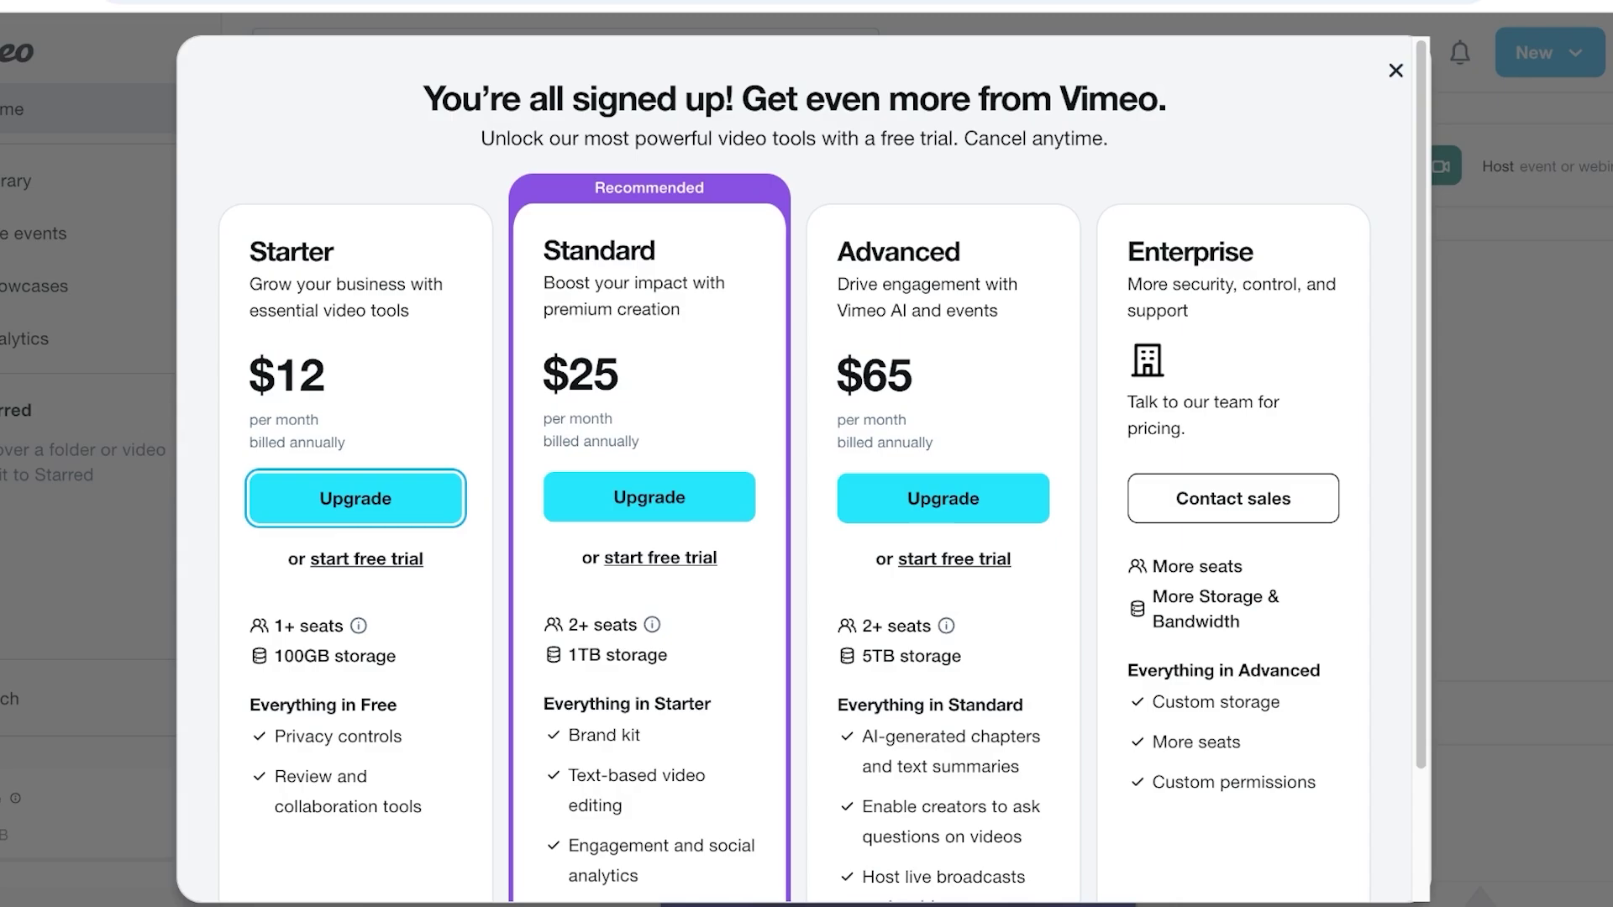
scroll(794, 471, "down", 2)
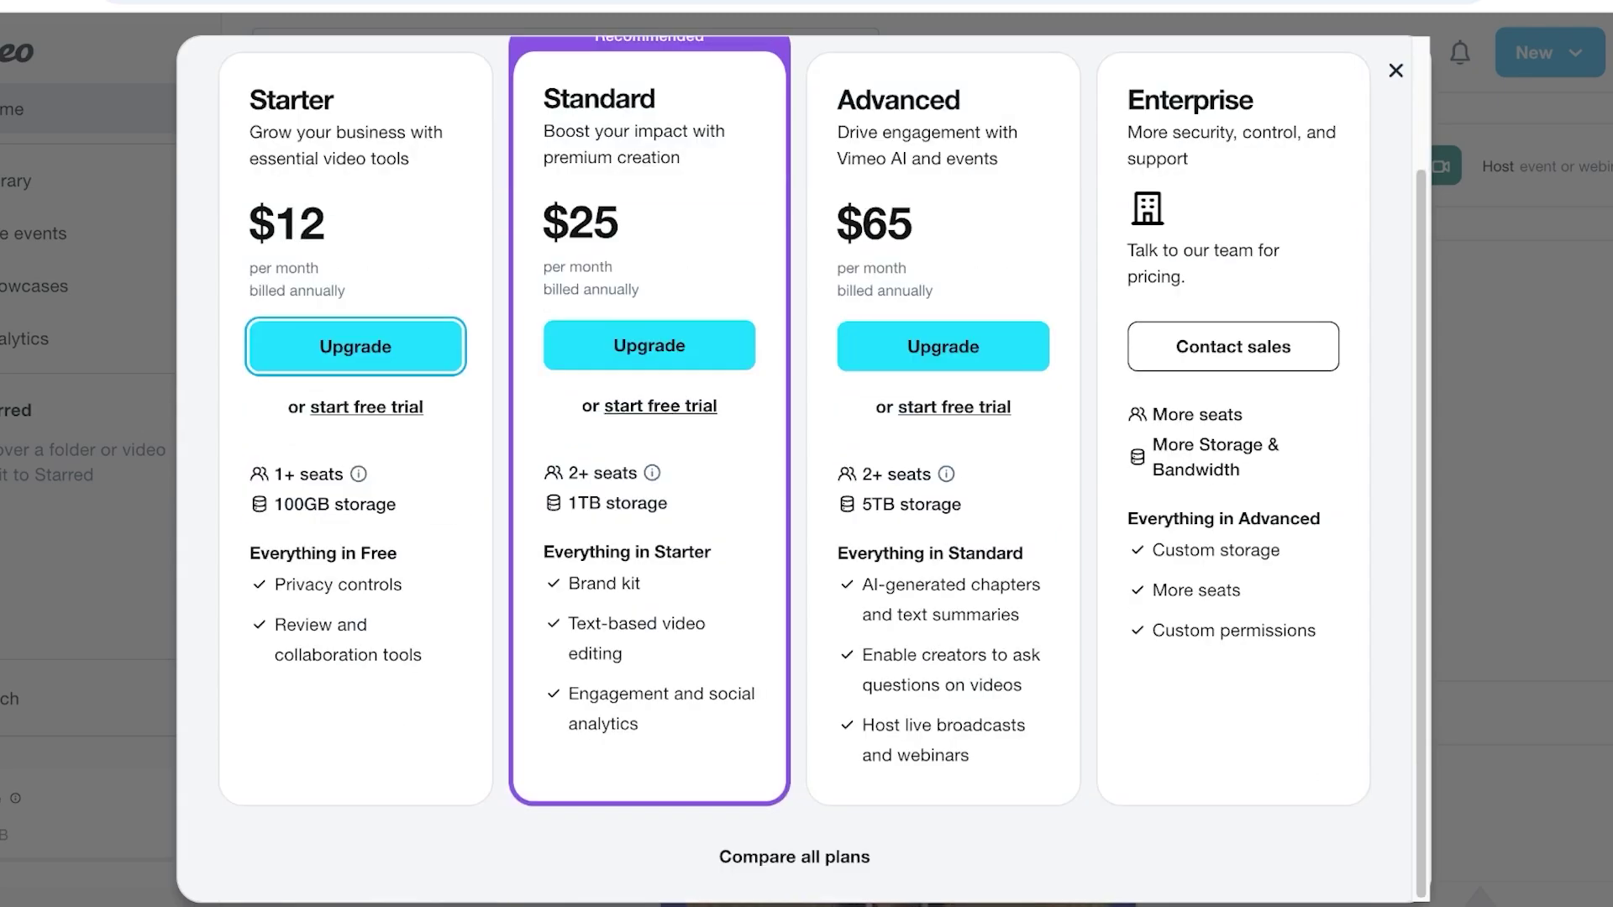
scroll(794, 471, "up", 2)
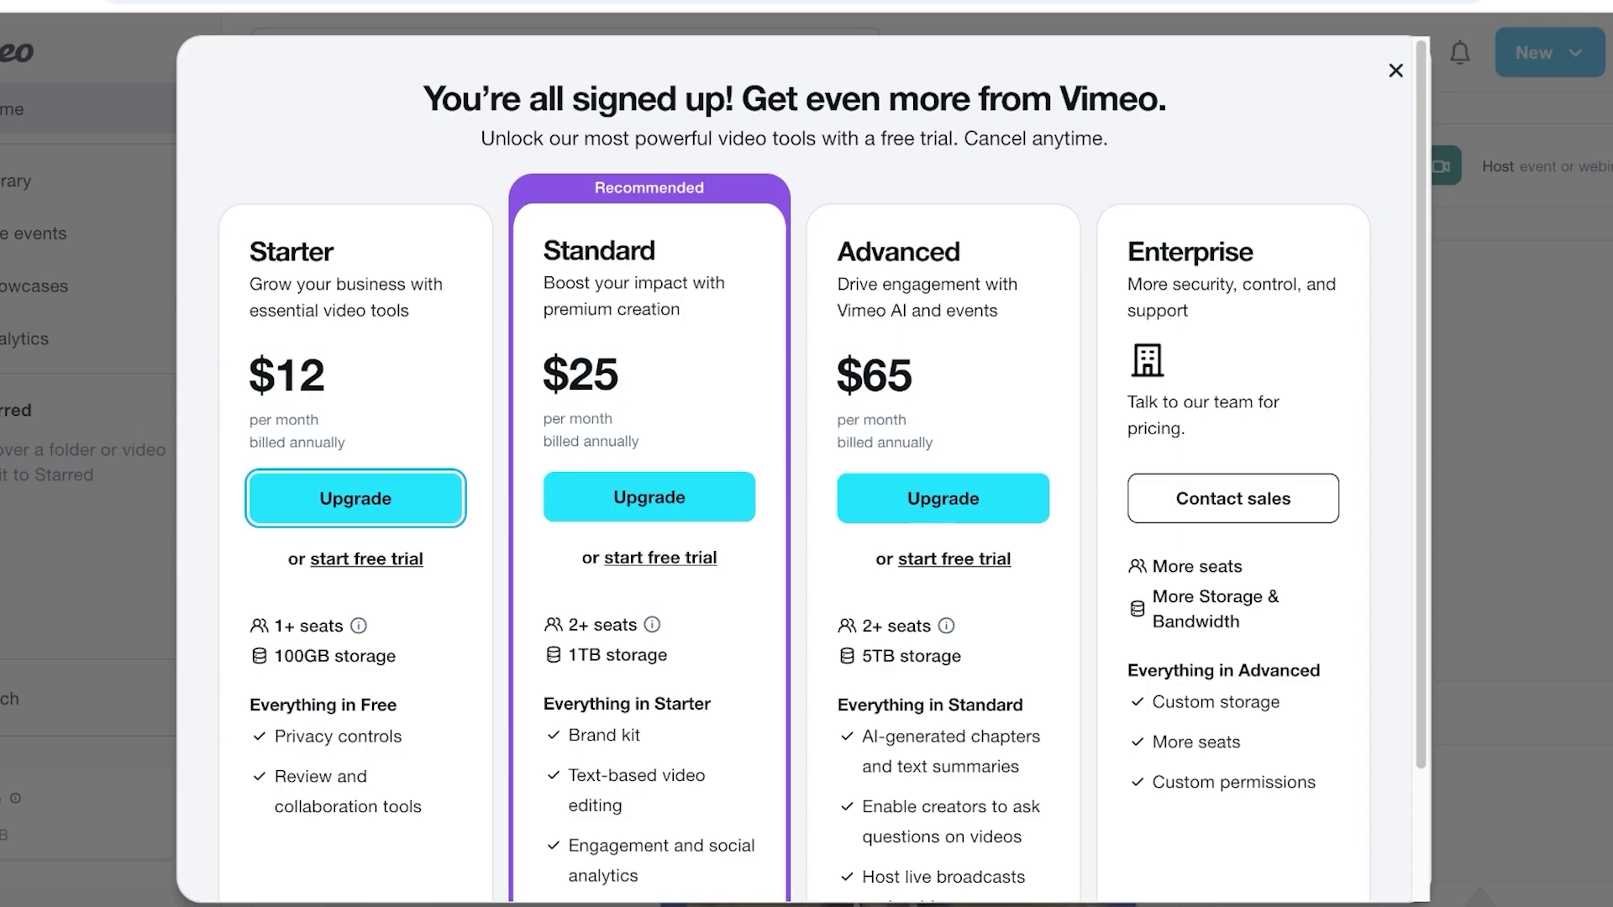
scroll(794, 470, "down", 2)
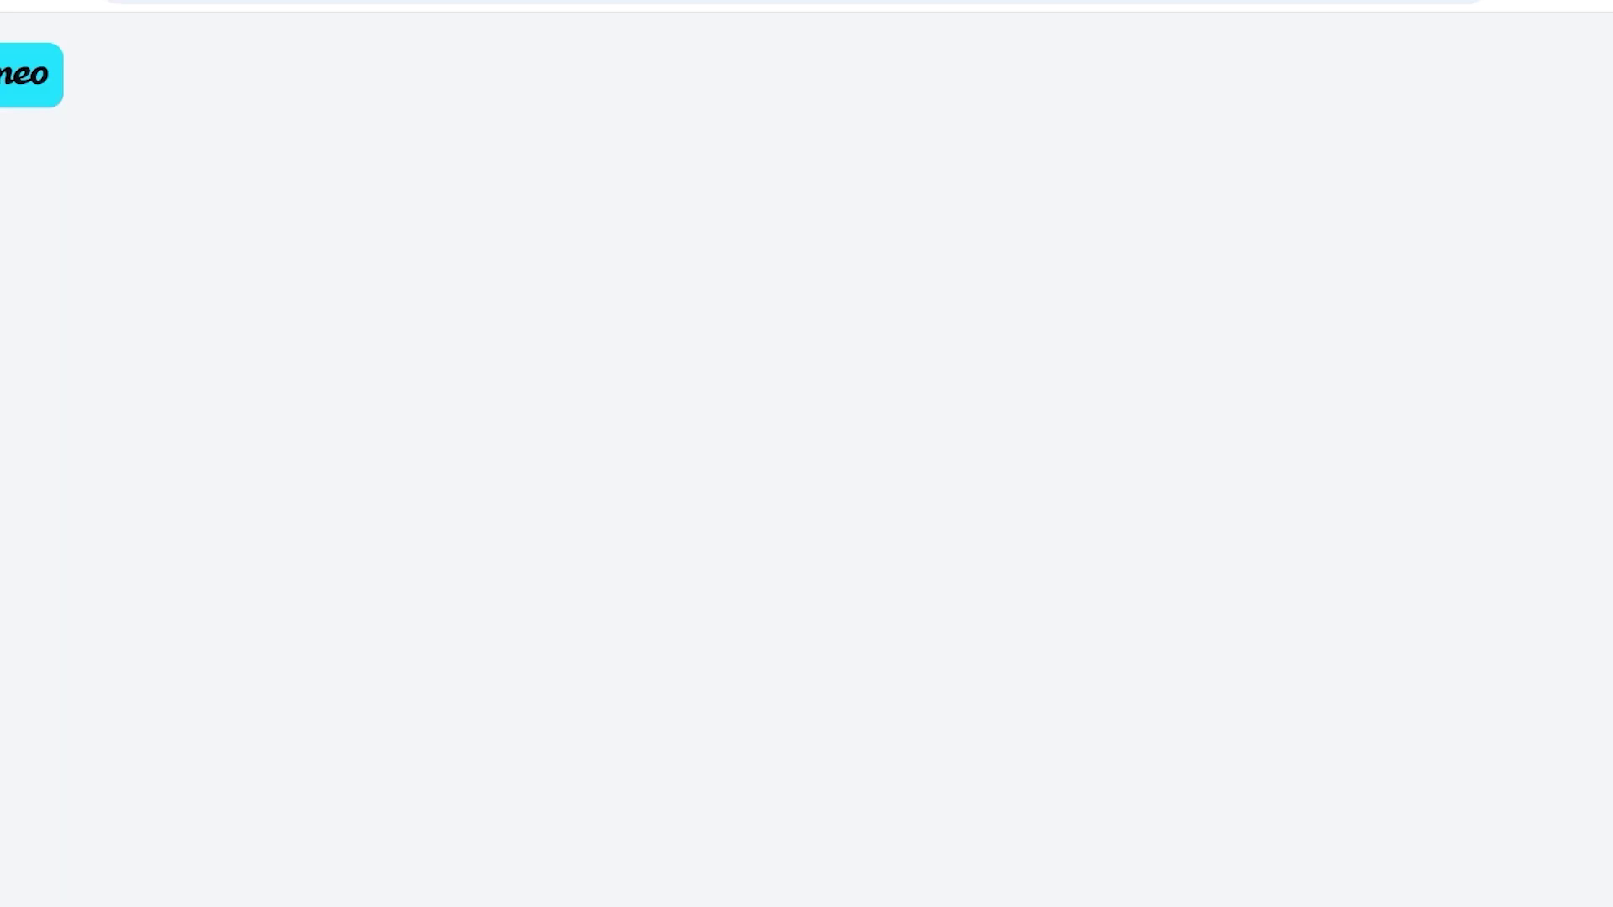
scroll(807, 471, "down", 18)
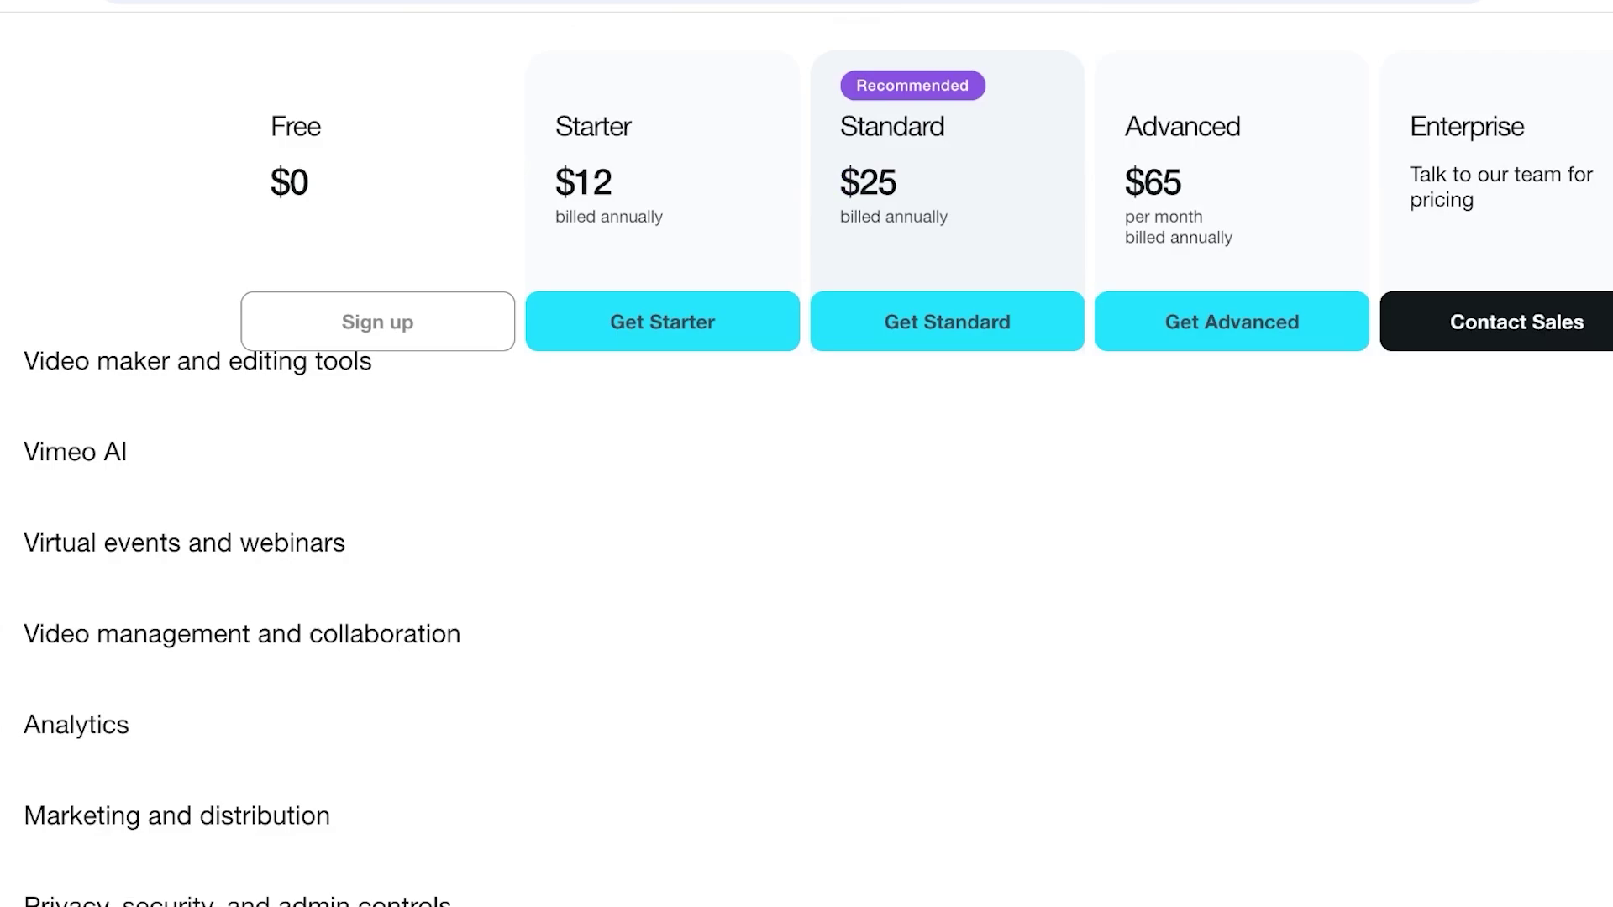
scroll(806, 621, "up", 1)
scroll(806, 470, "up", 15)
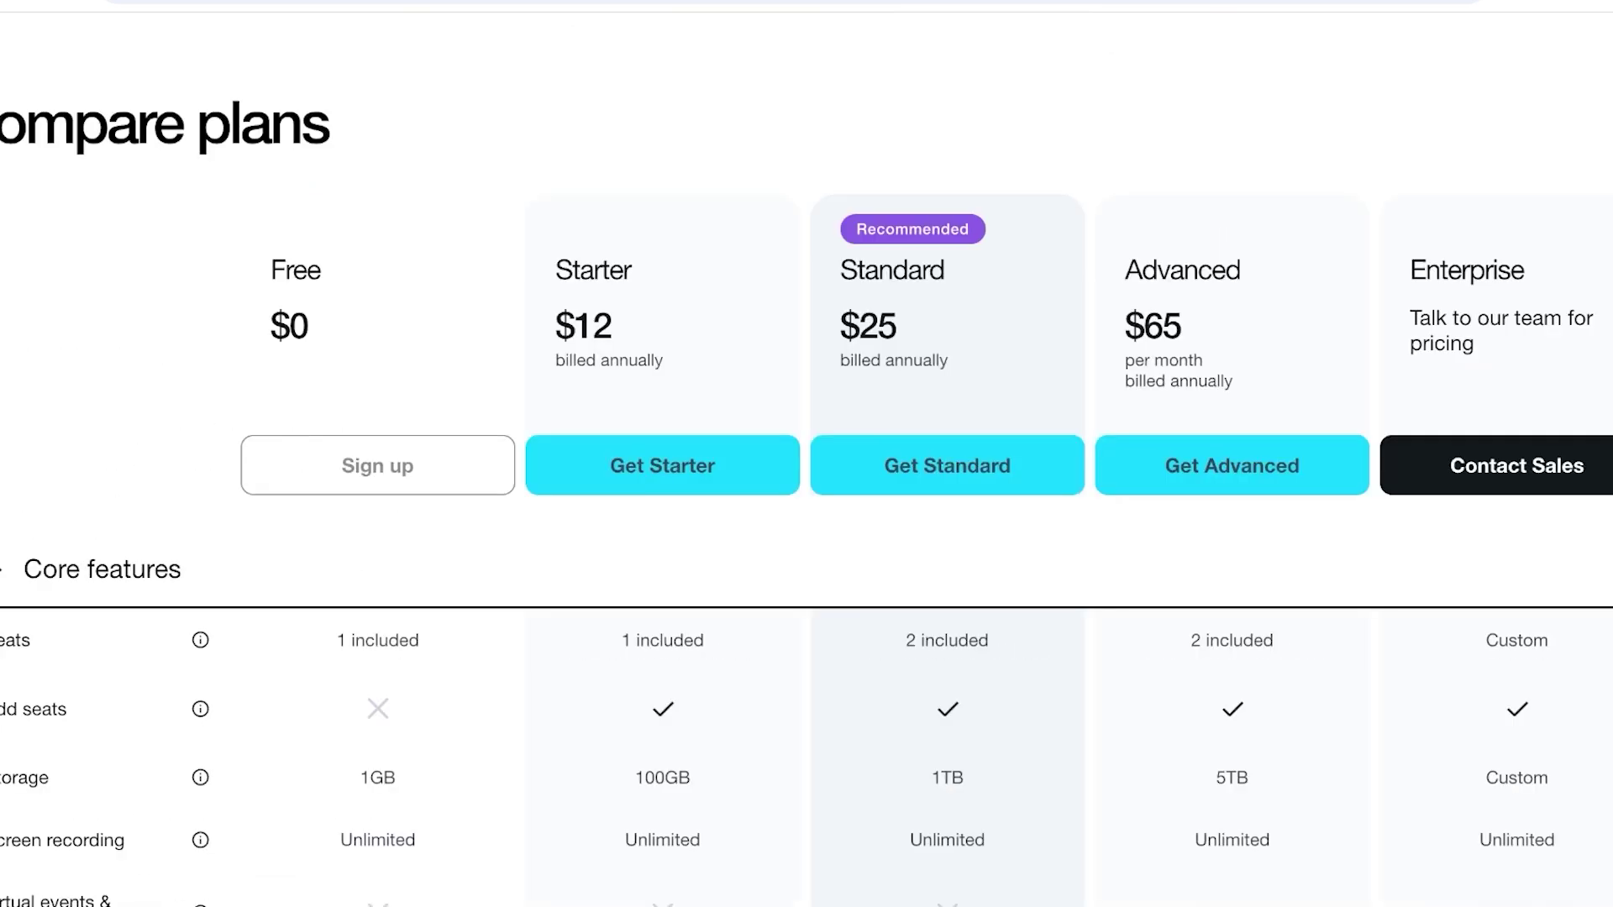
scroll(806, 470, "up", 9)
scroll(806, 453, "up", 2)
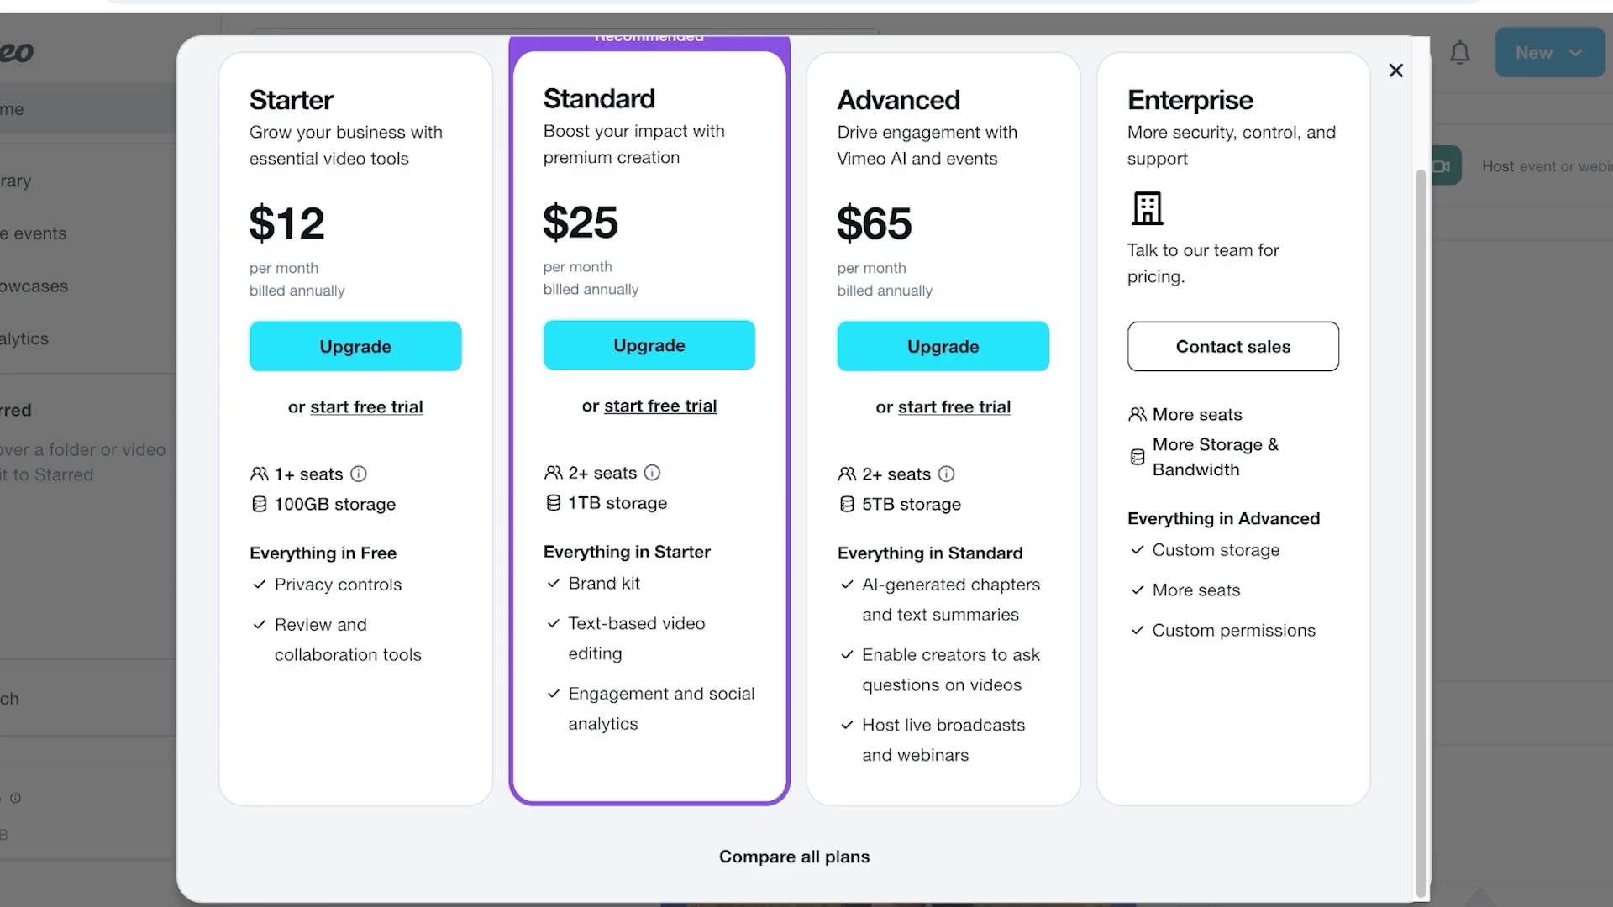
key("Escape")
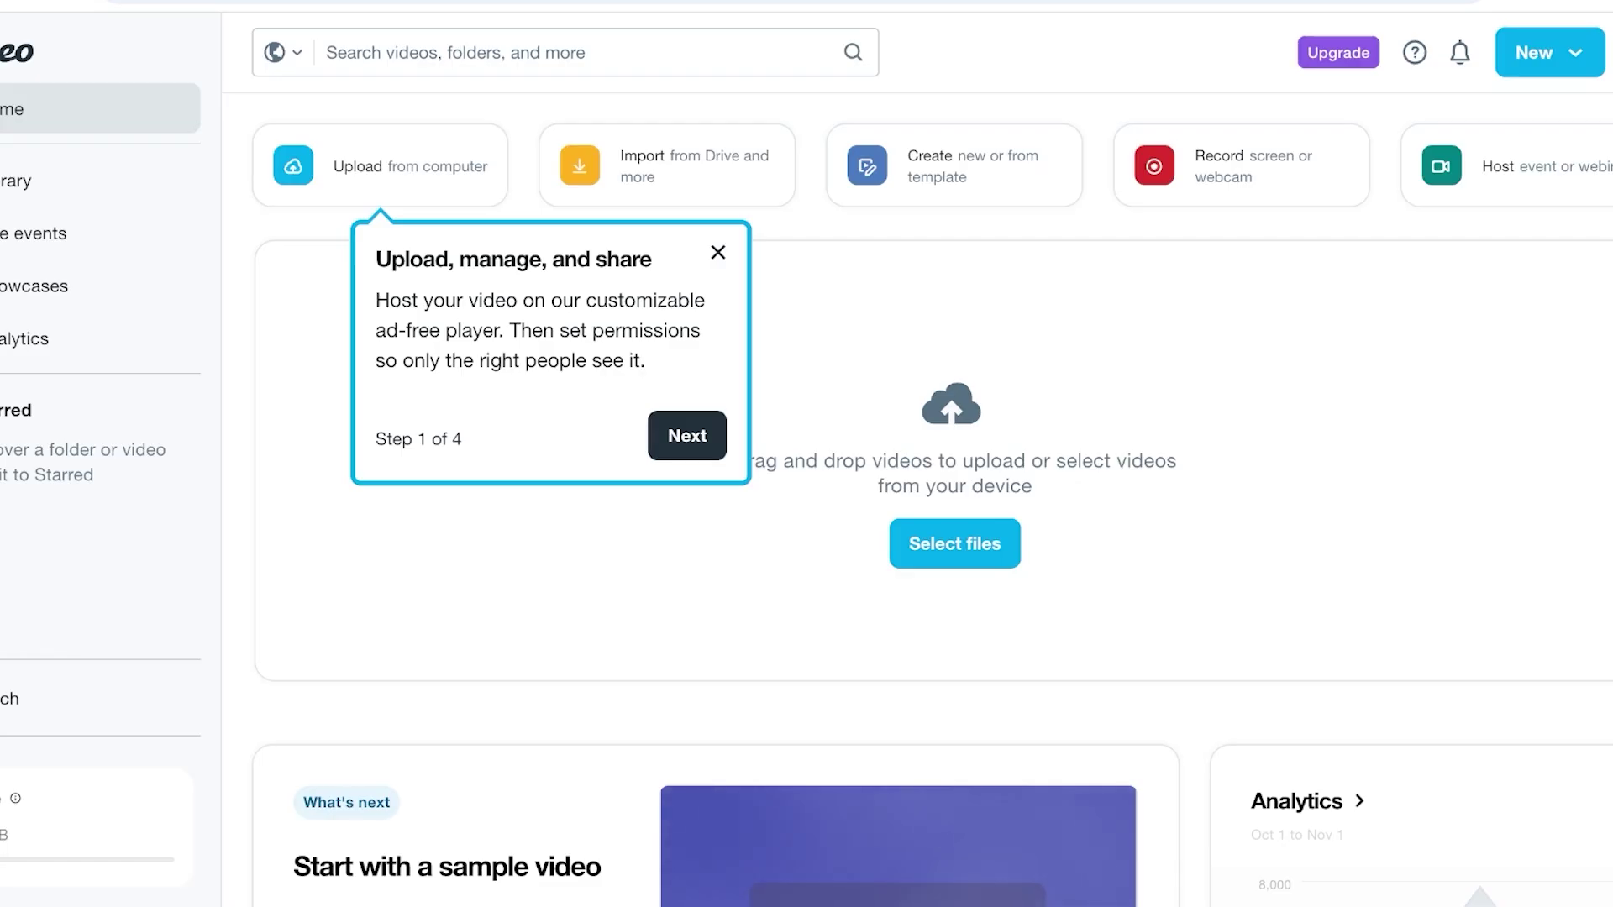
key("Escape")
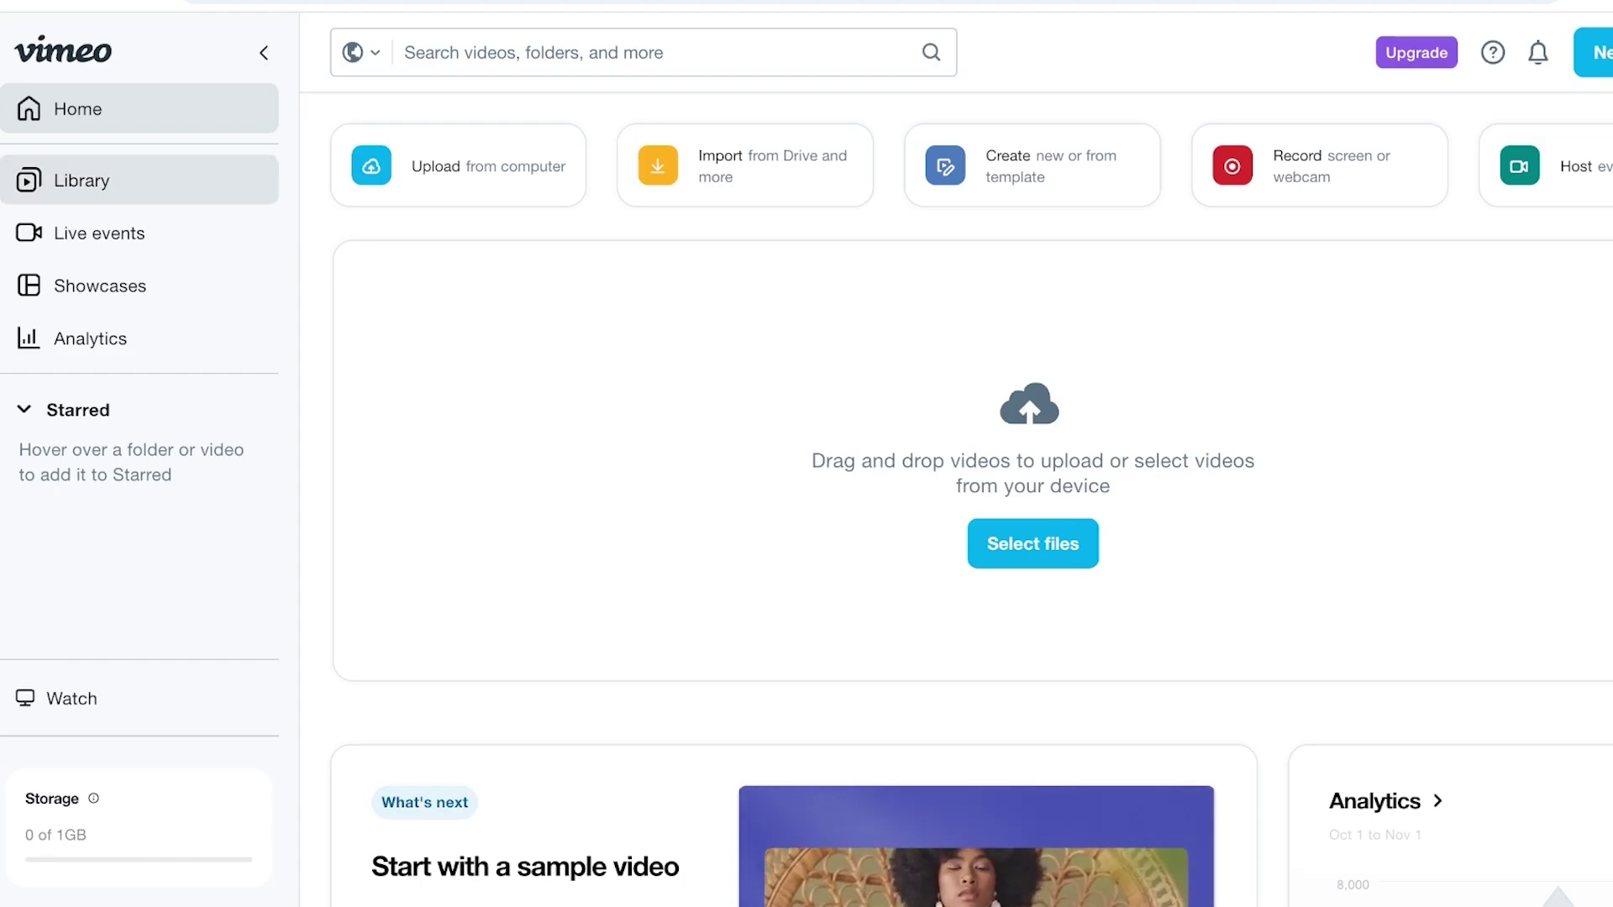
Step: Look over the account's Library, Showcases, Live events and Analytics pages and return to the home page
left_click(82, 180)
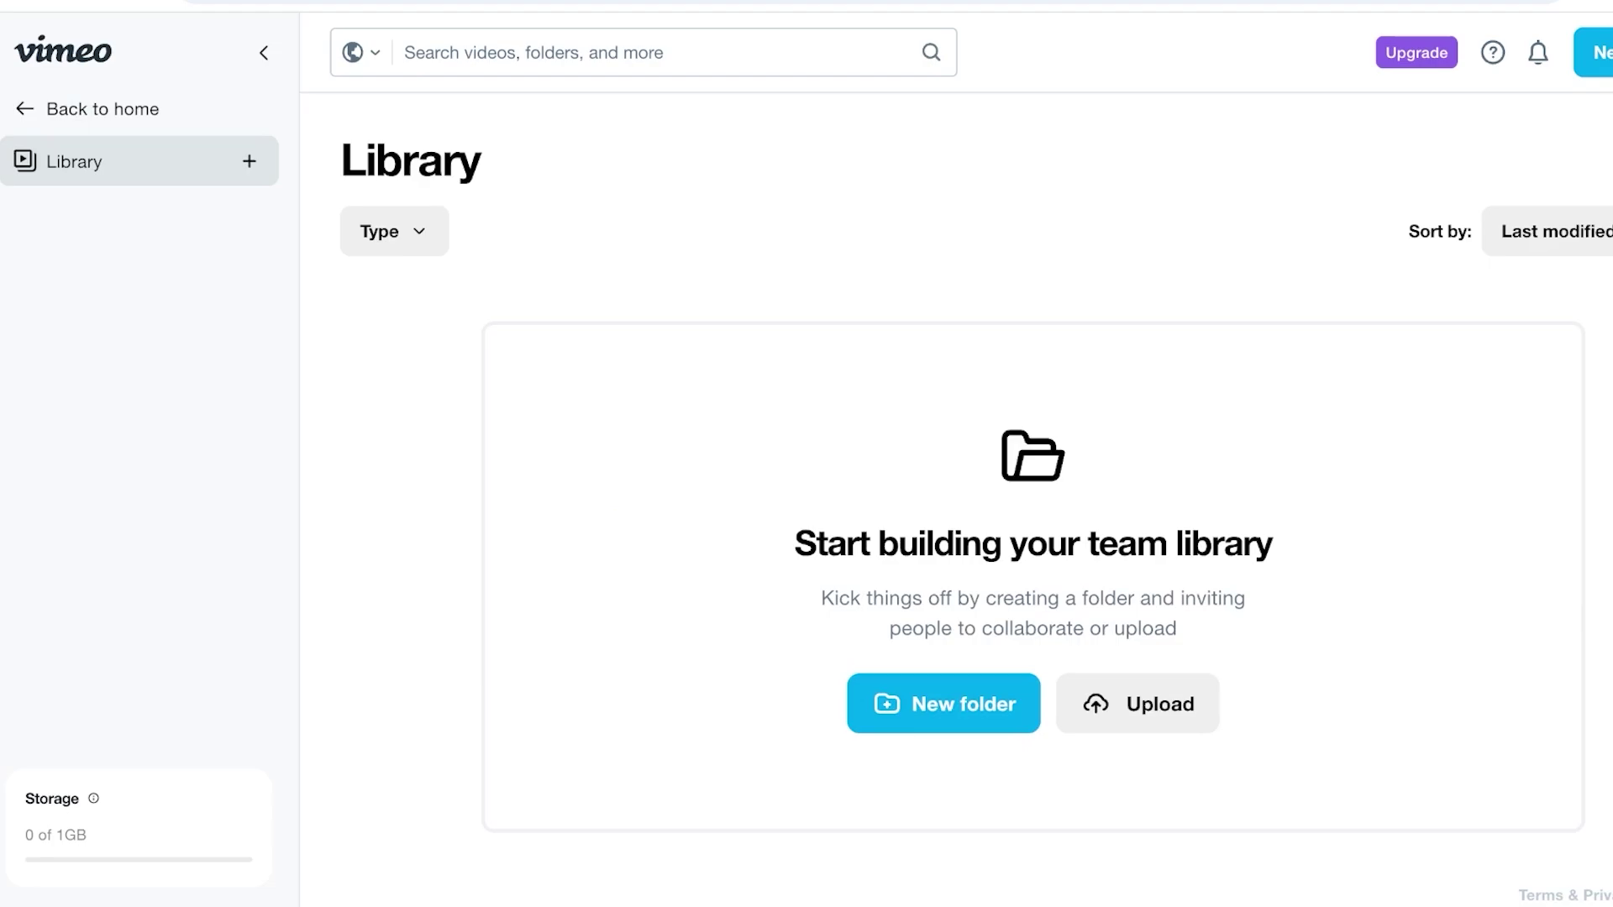
left_click(102, 109)
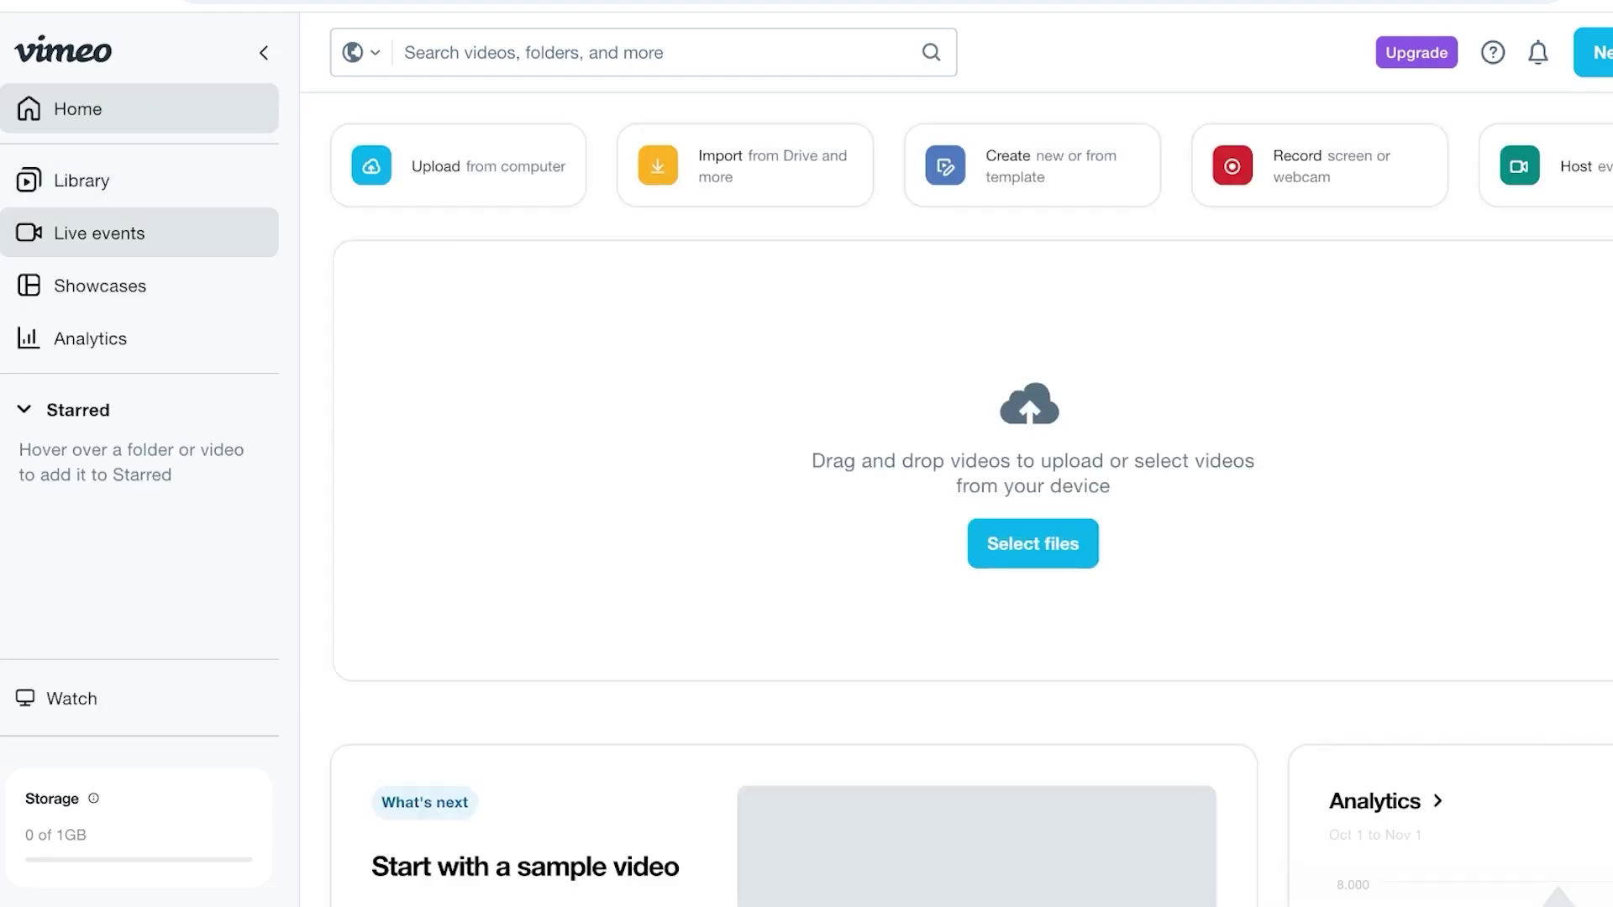
left_click(100, 286)
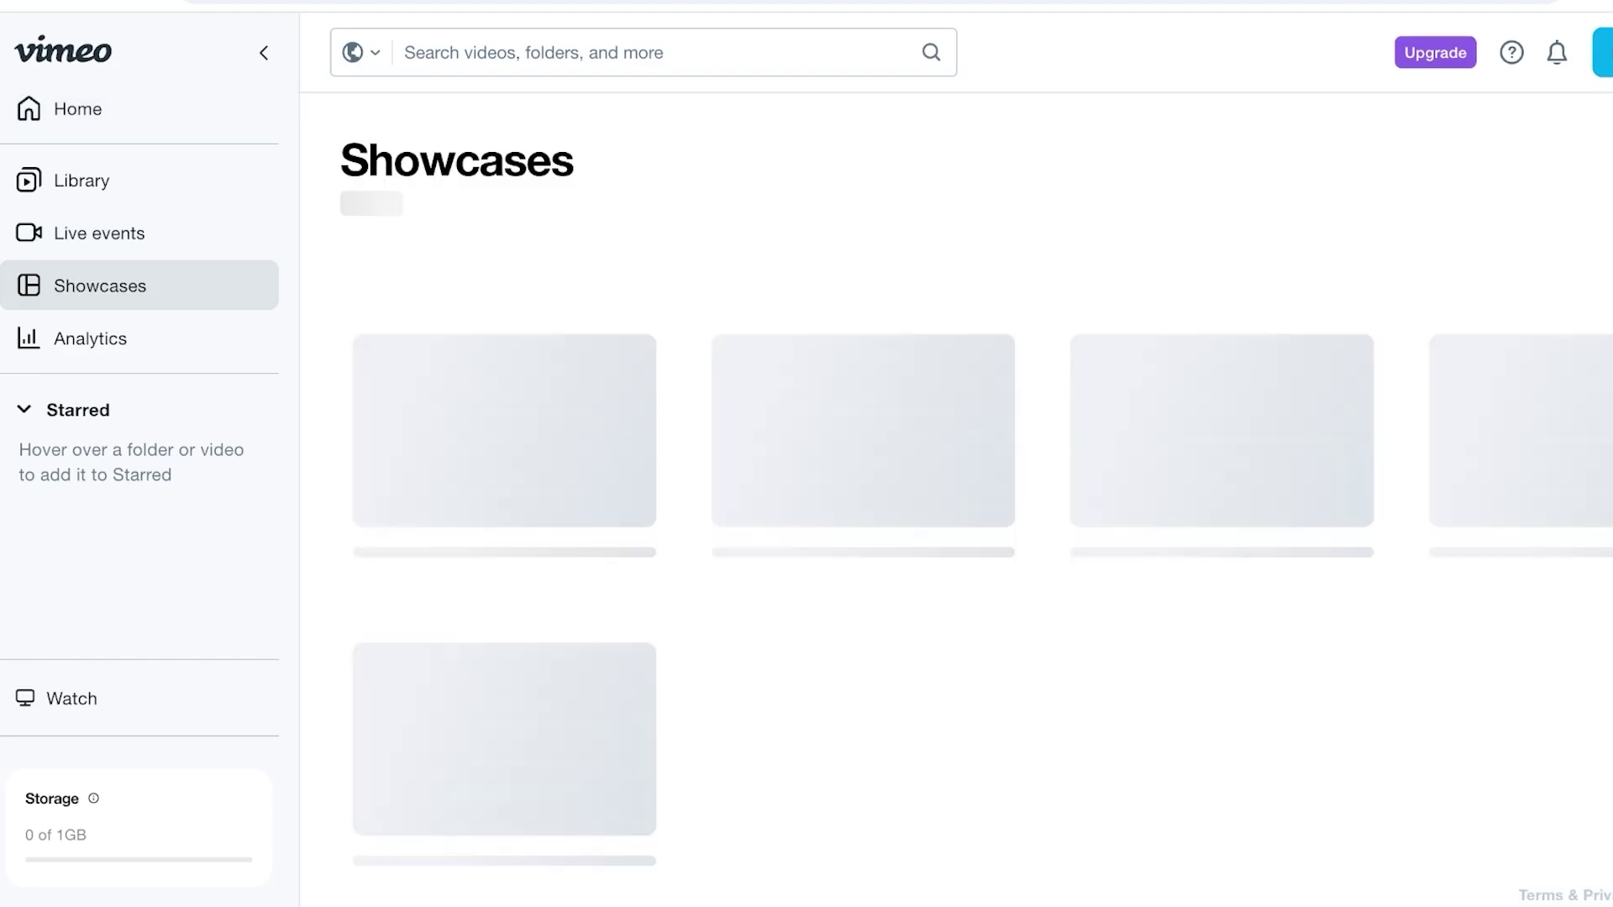
left_click(99, 233)
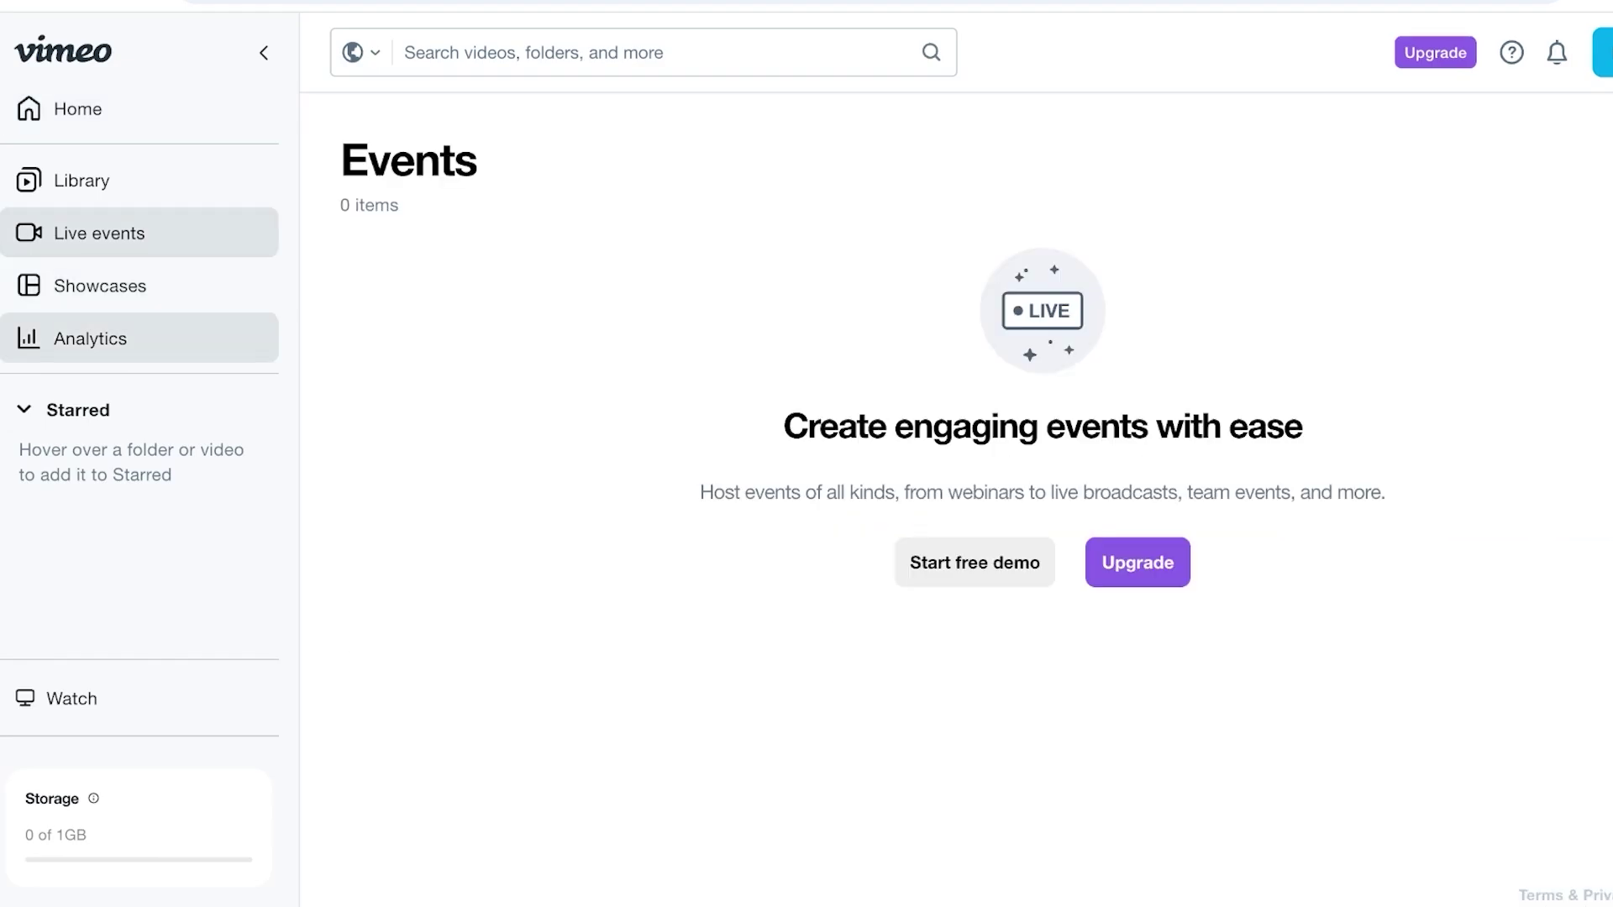
left_click(90, 337)
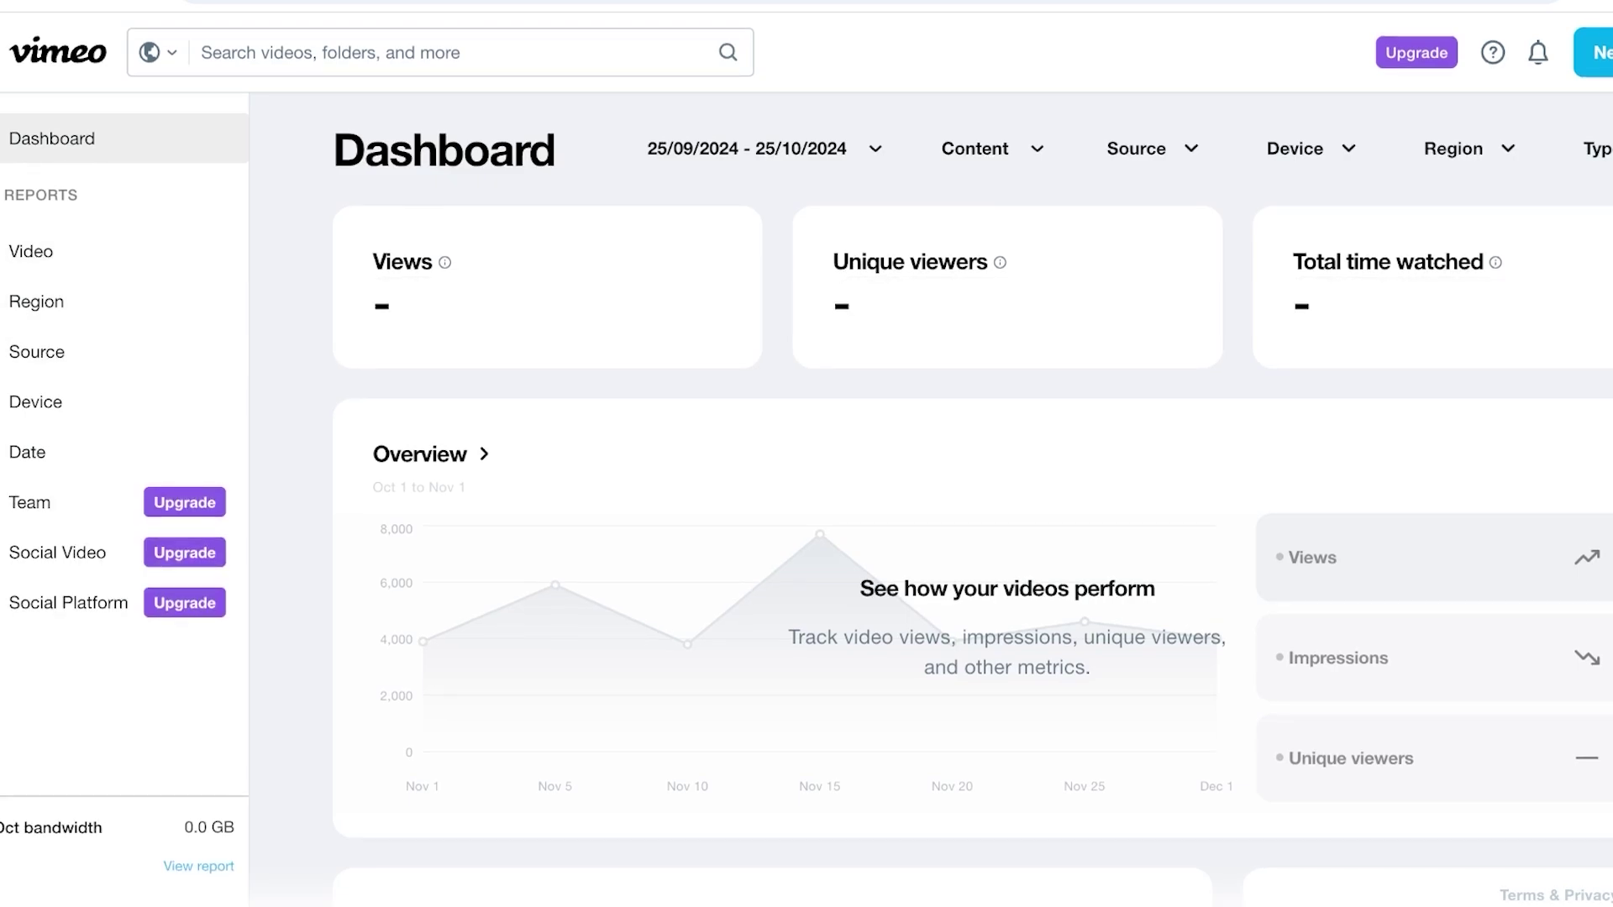
left_click(58, 51)
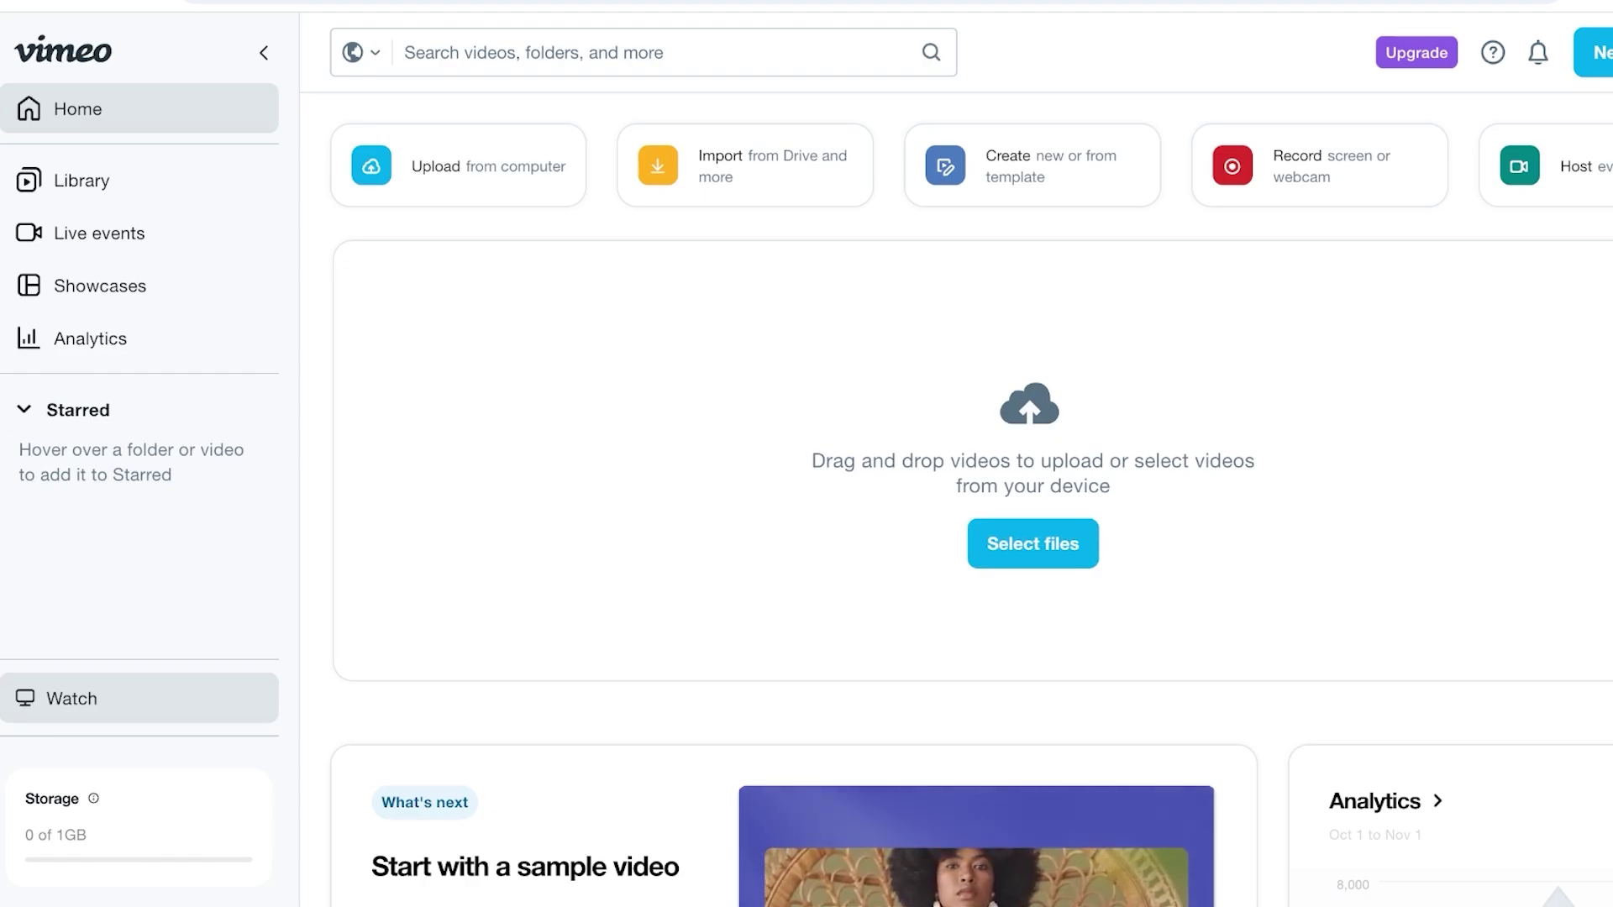
Step: Browse the Watch page's video categories, such as Drama, Comedy and Music, and return to the home page
left_click(71, 697)
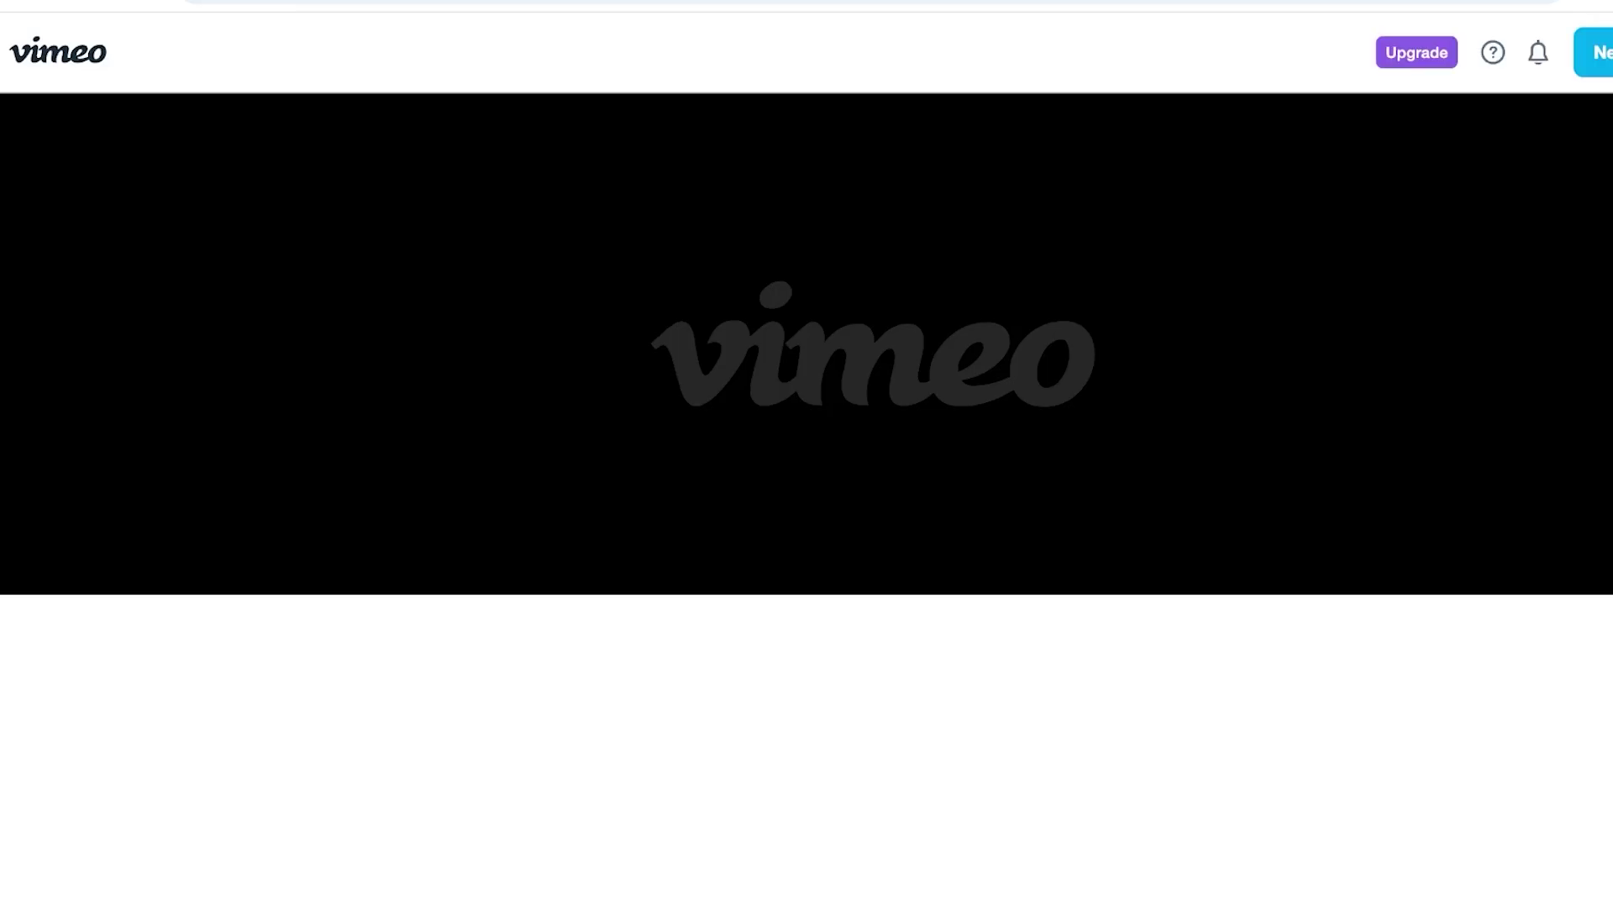
scroll(806, 499, "down", 15)
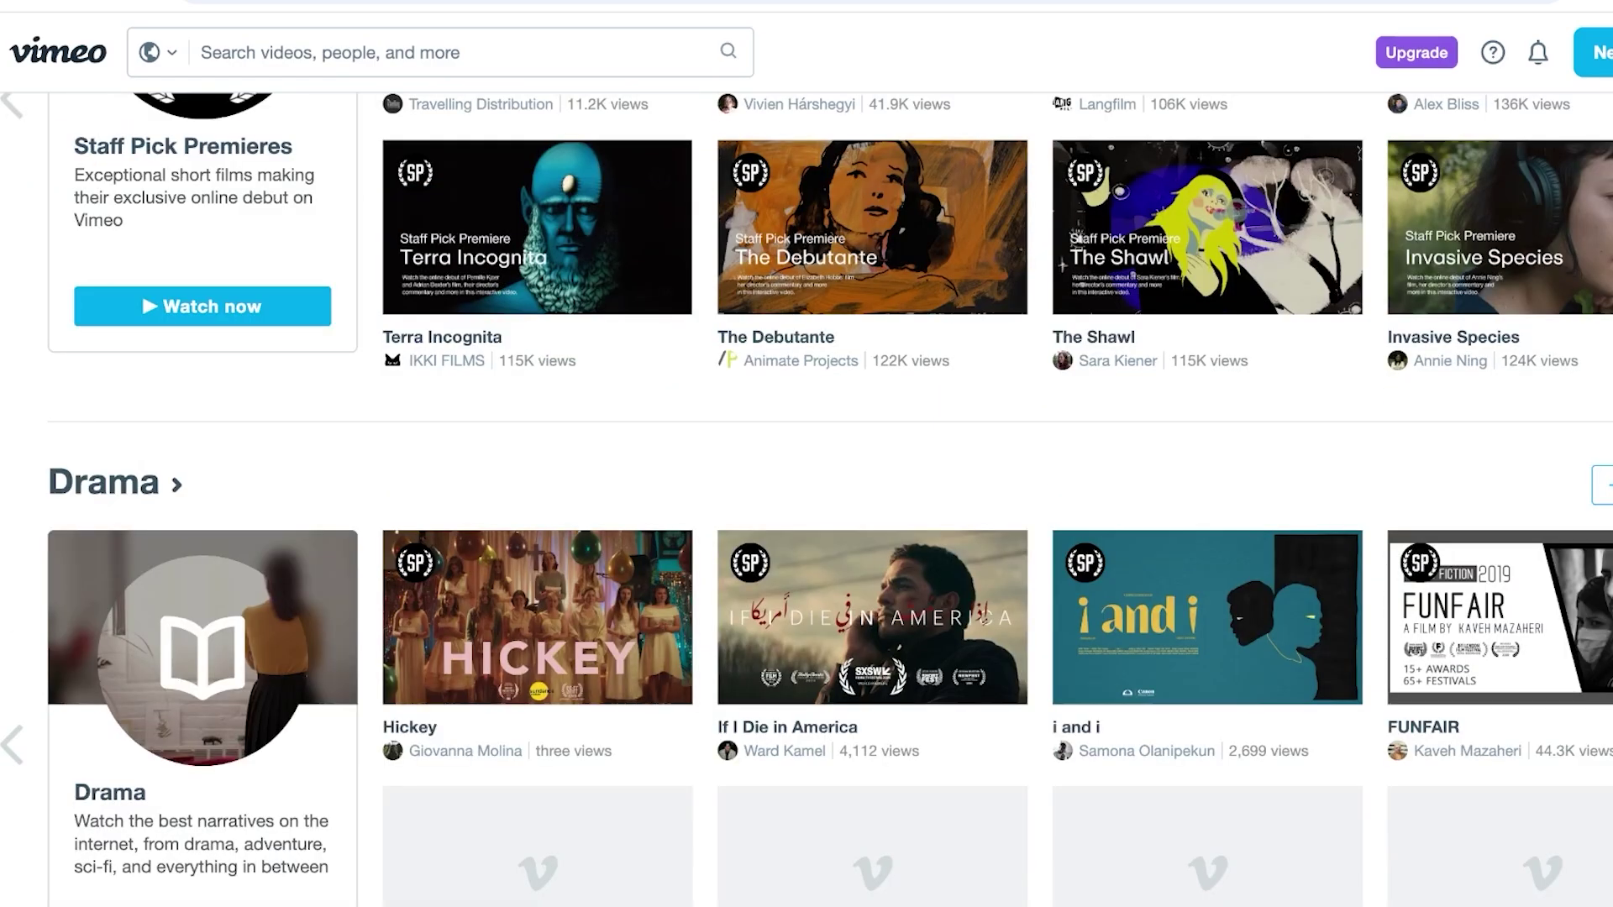
scroll(538, 353, "down", 1)
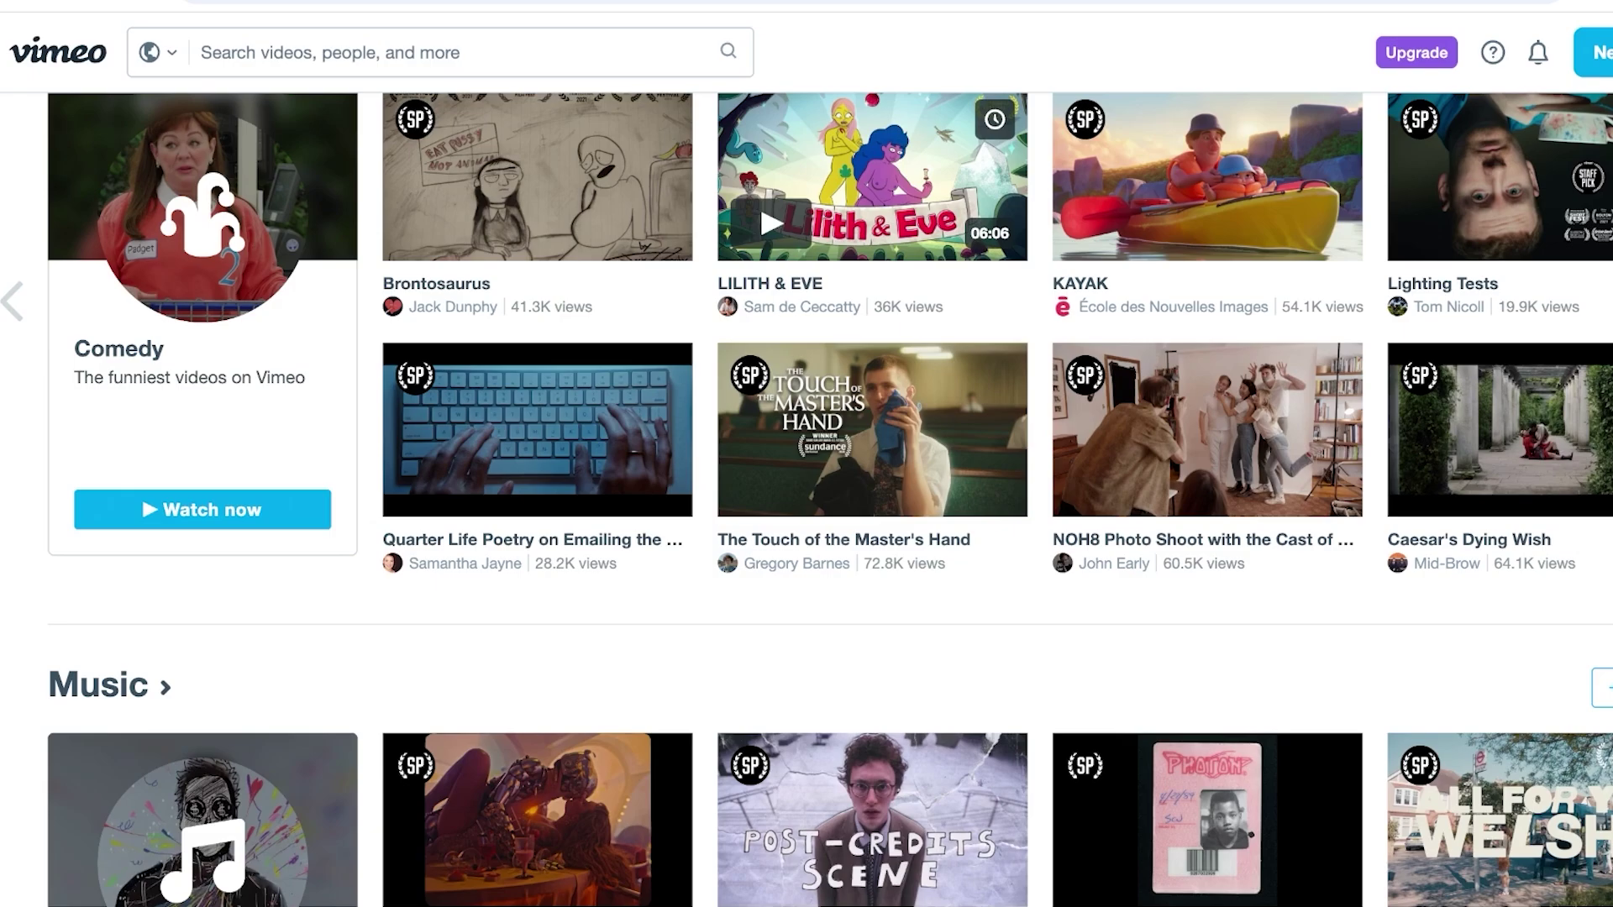
key("super+Left")
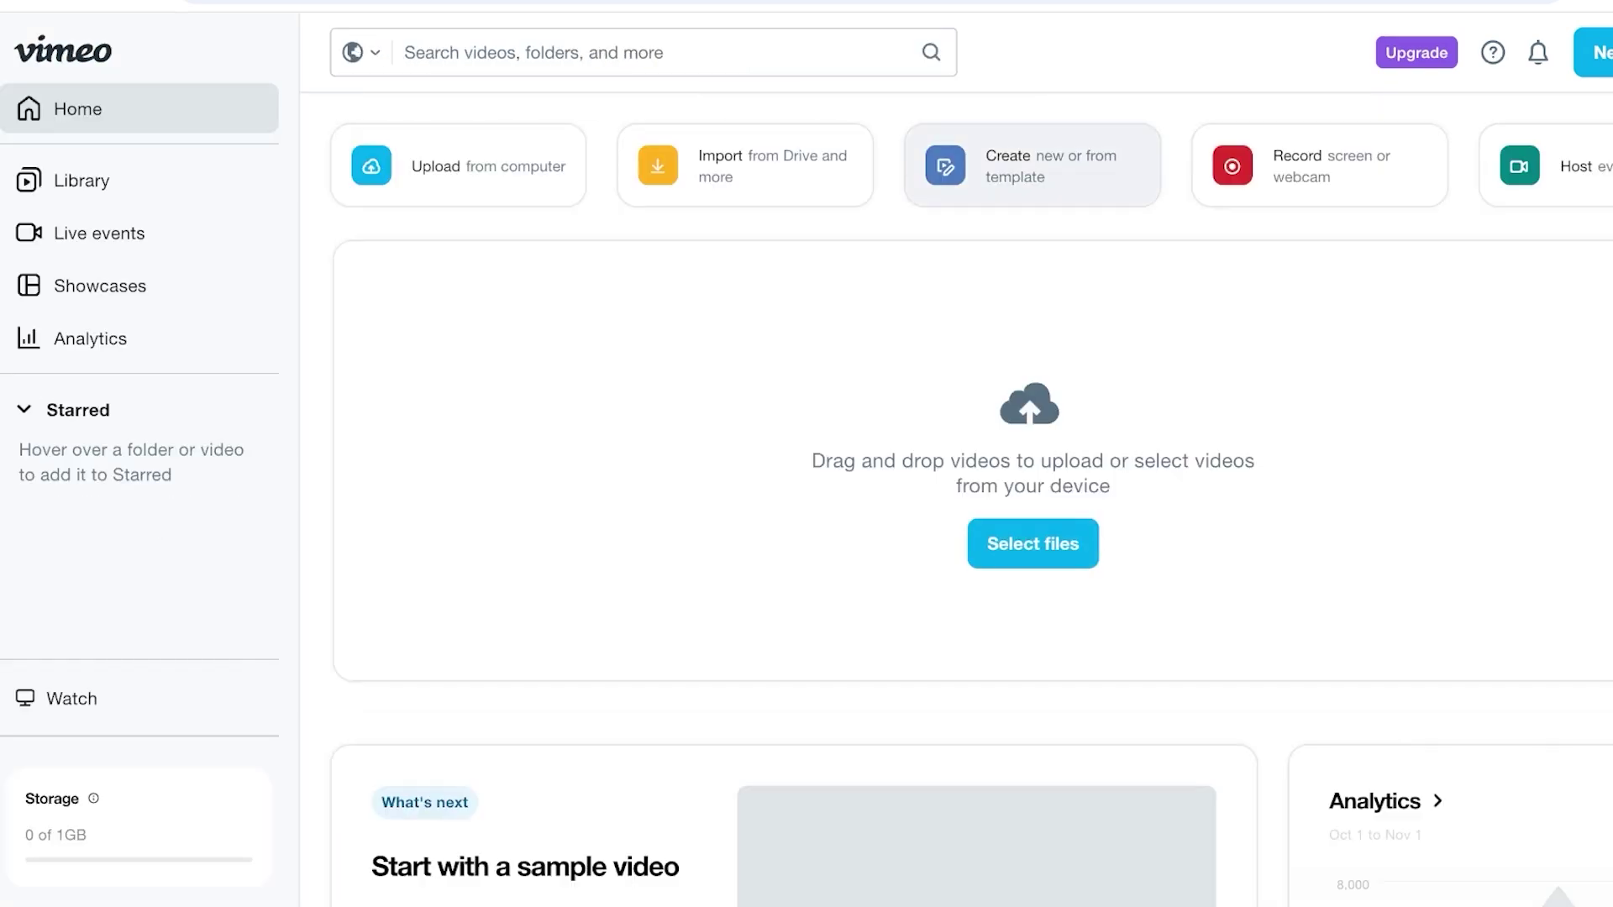
Step: Look through the home page's sample video, analytics and My feed sections
scroll(971, 504, "down", 3)
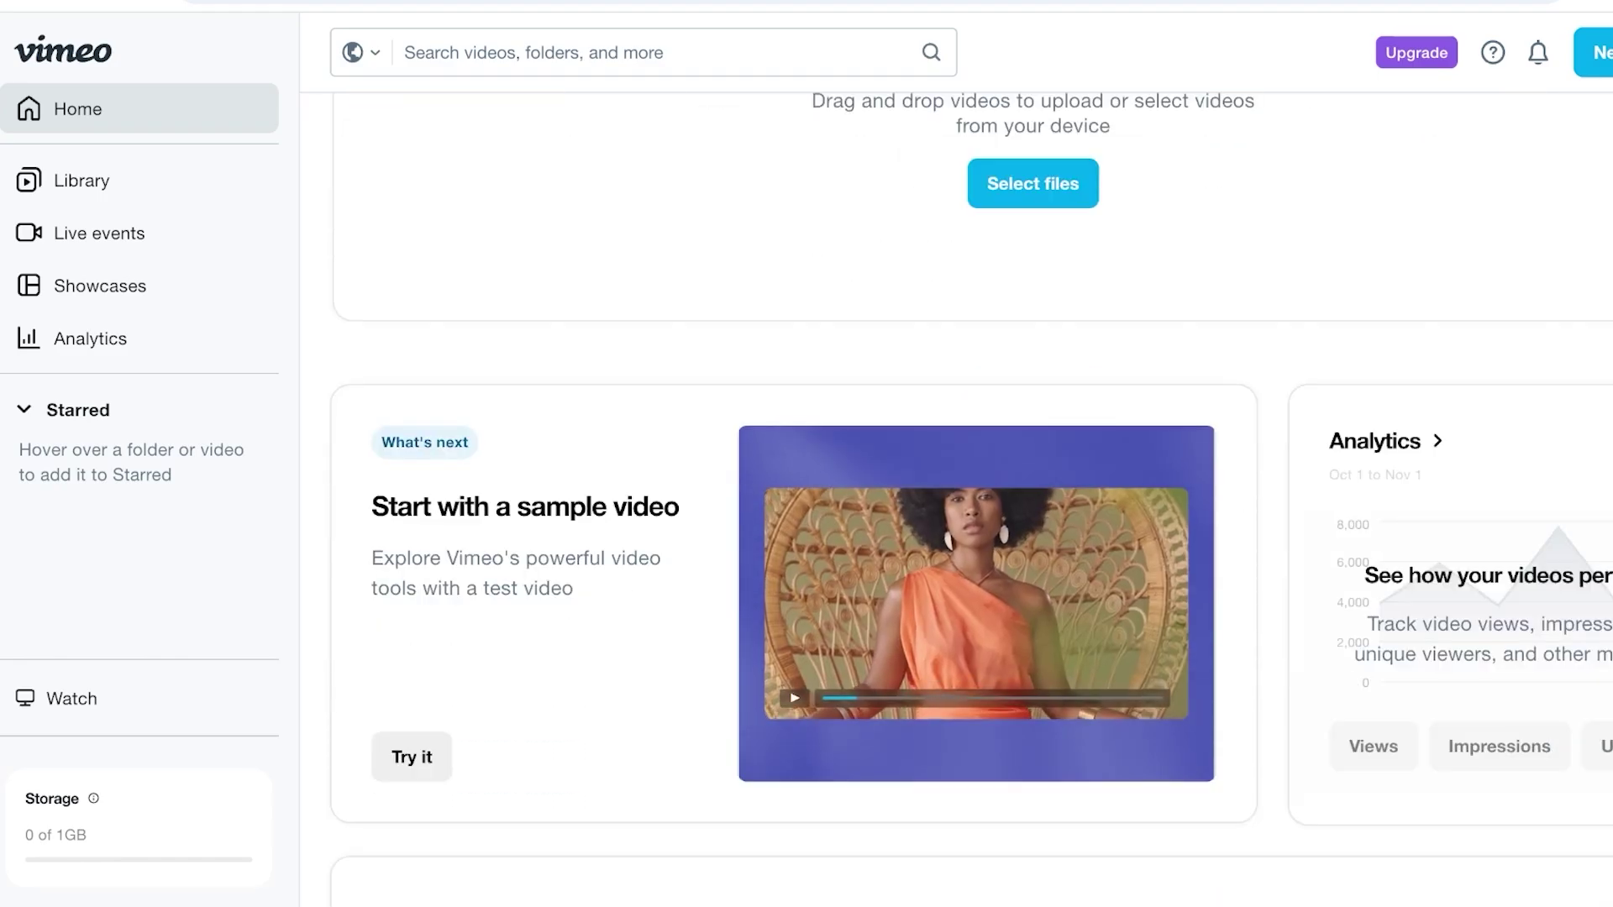
scroll(971, 504, "down", 5)
scroll(971, 504, "up", 1)
scroll(971, 504, "down", 1)
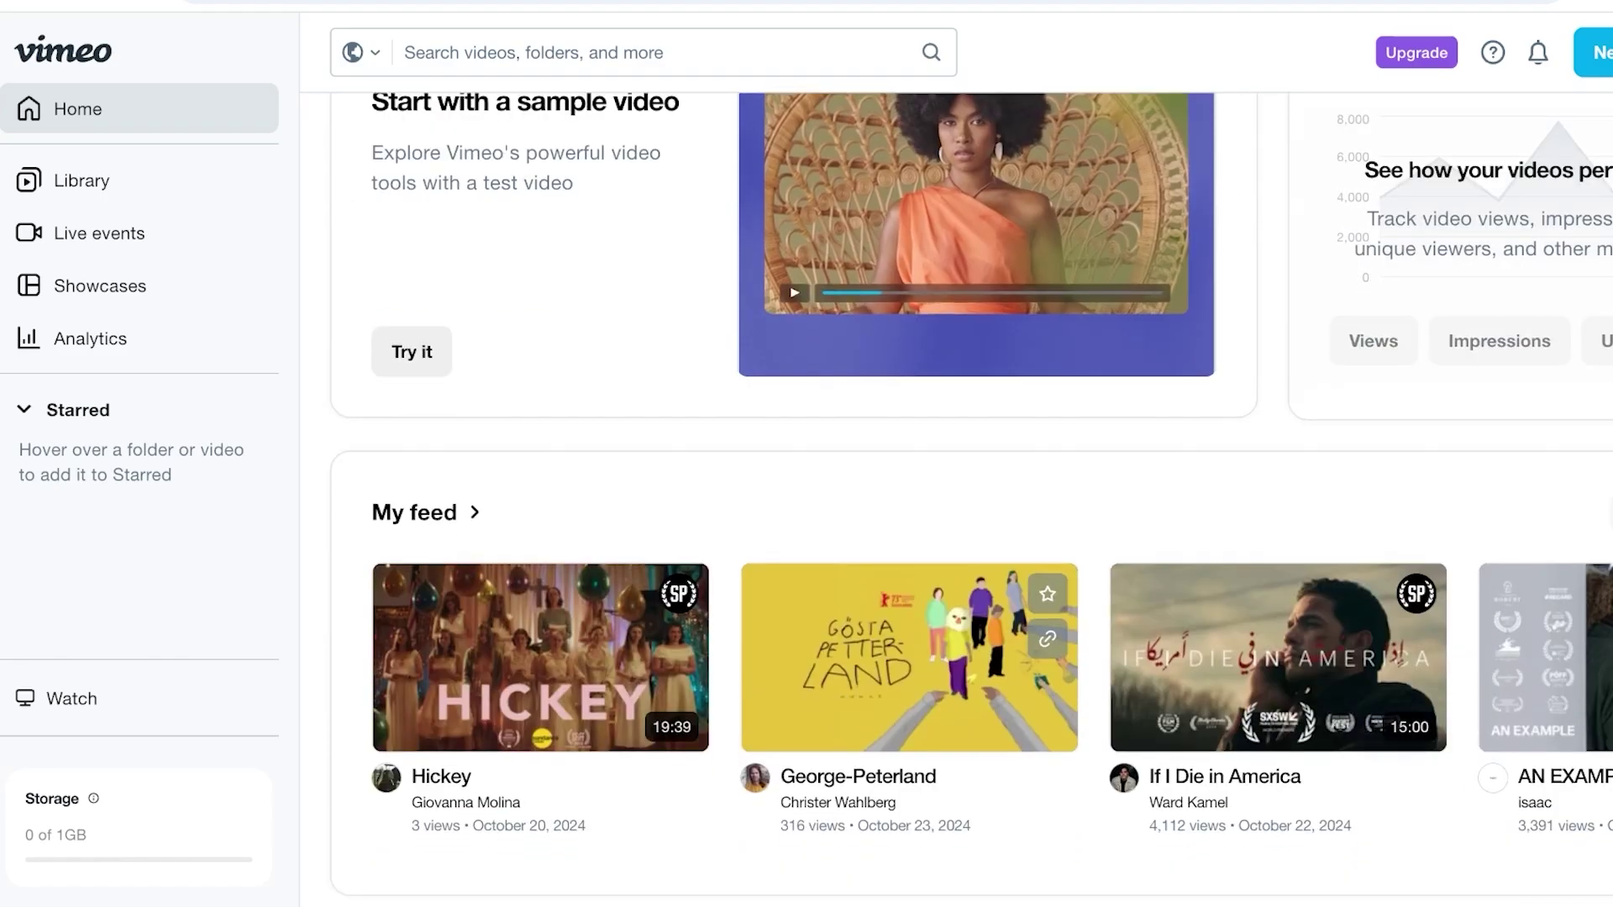
scroll(1088, 353, "up", 9)
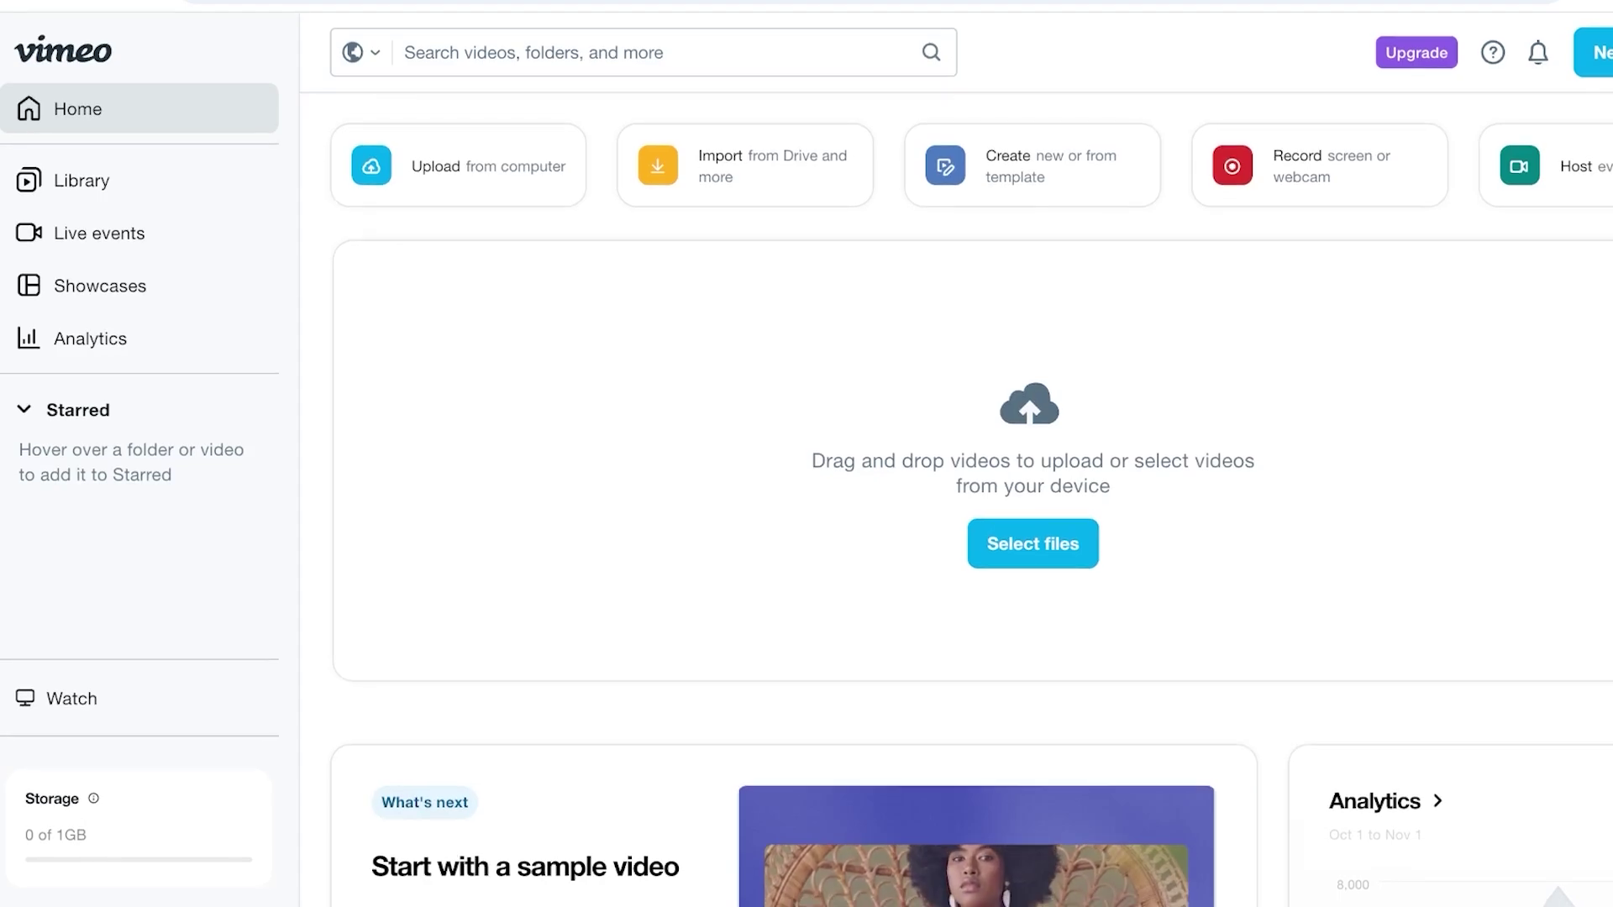
Step: Examine the upload page's options for adding videos from the computer and other sources
left_click(1032, 165)
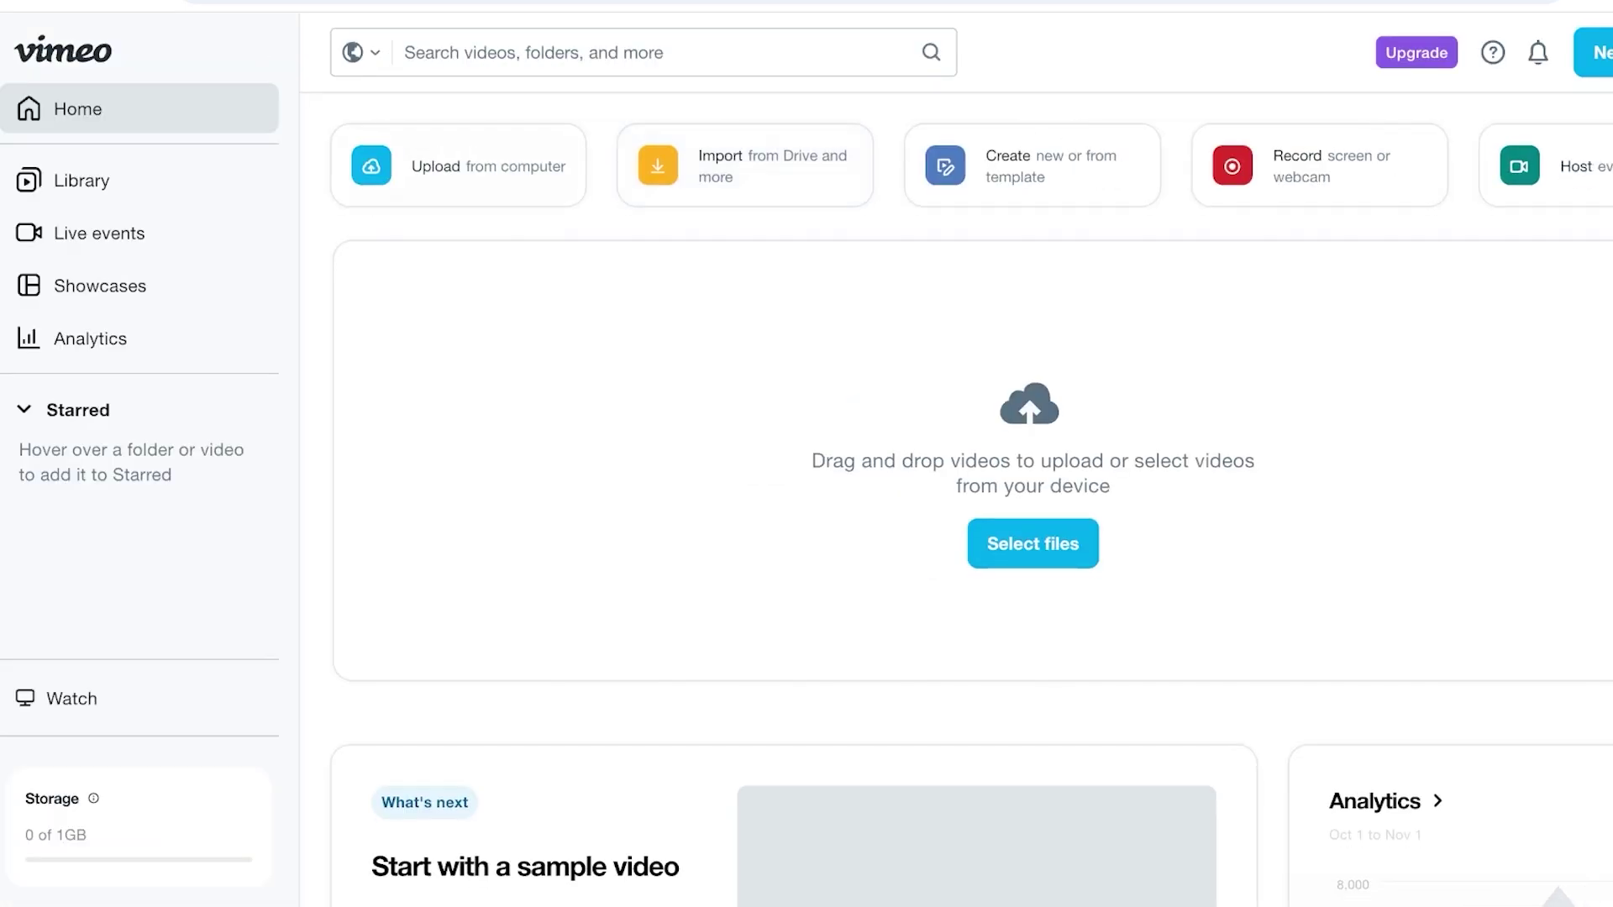
left_click(457, 165)
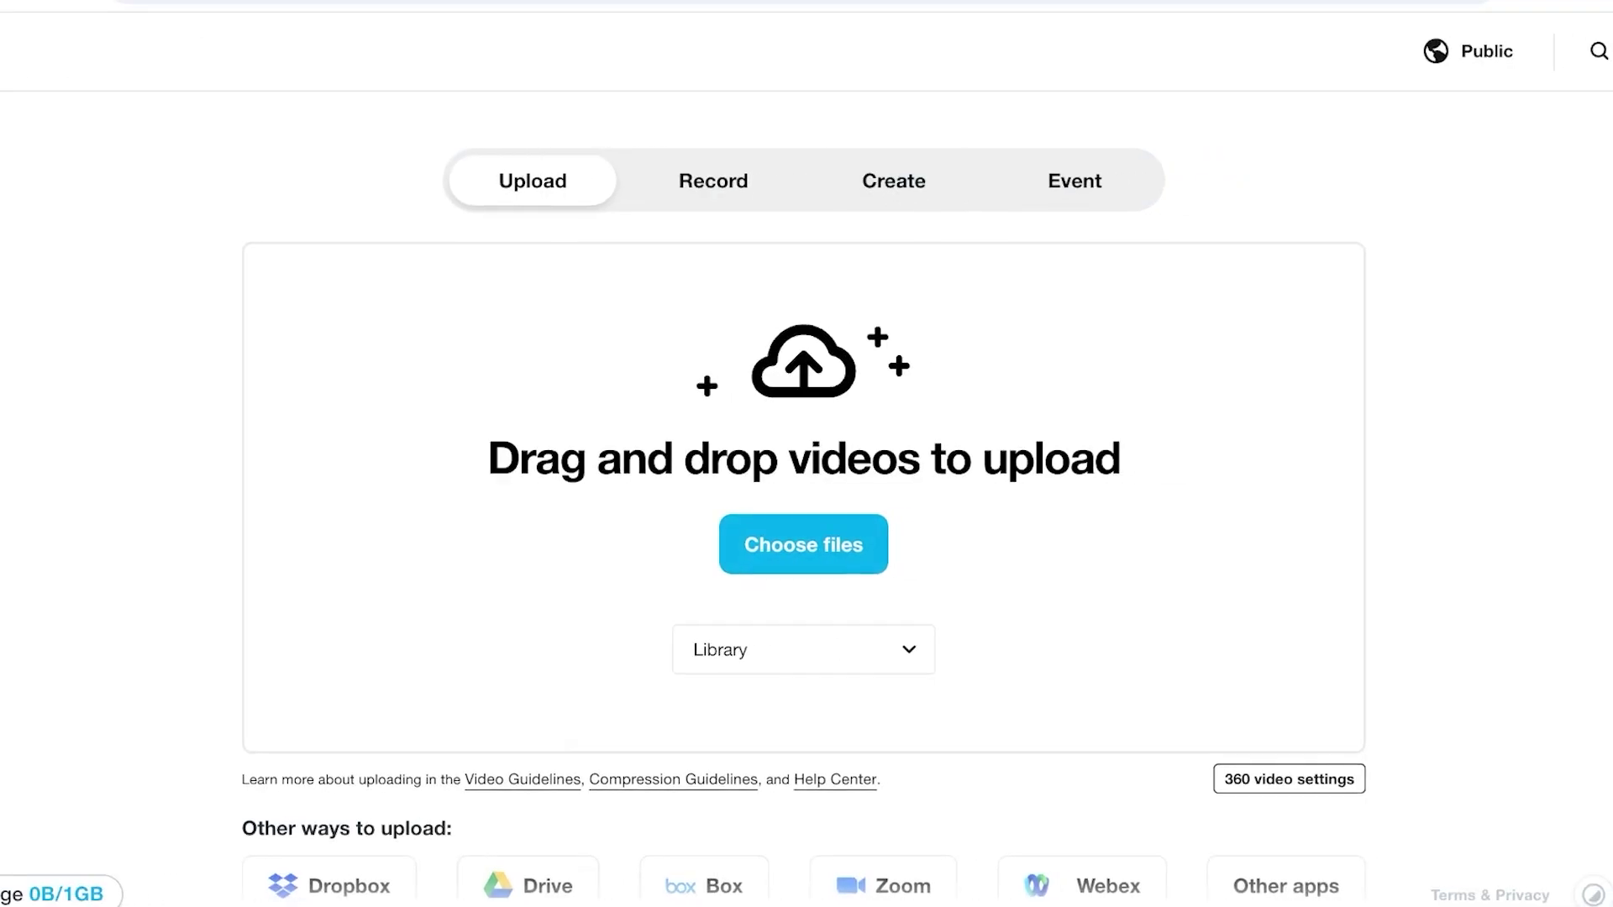
scroll(804, 454, "down", 2)
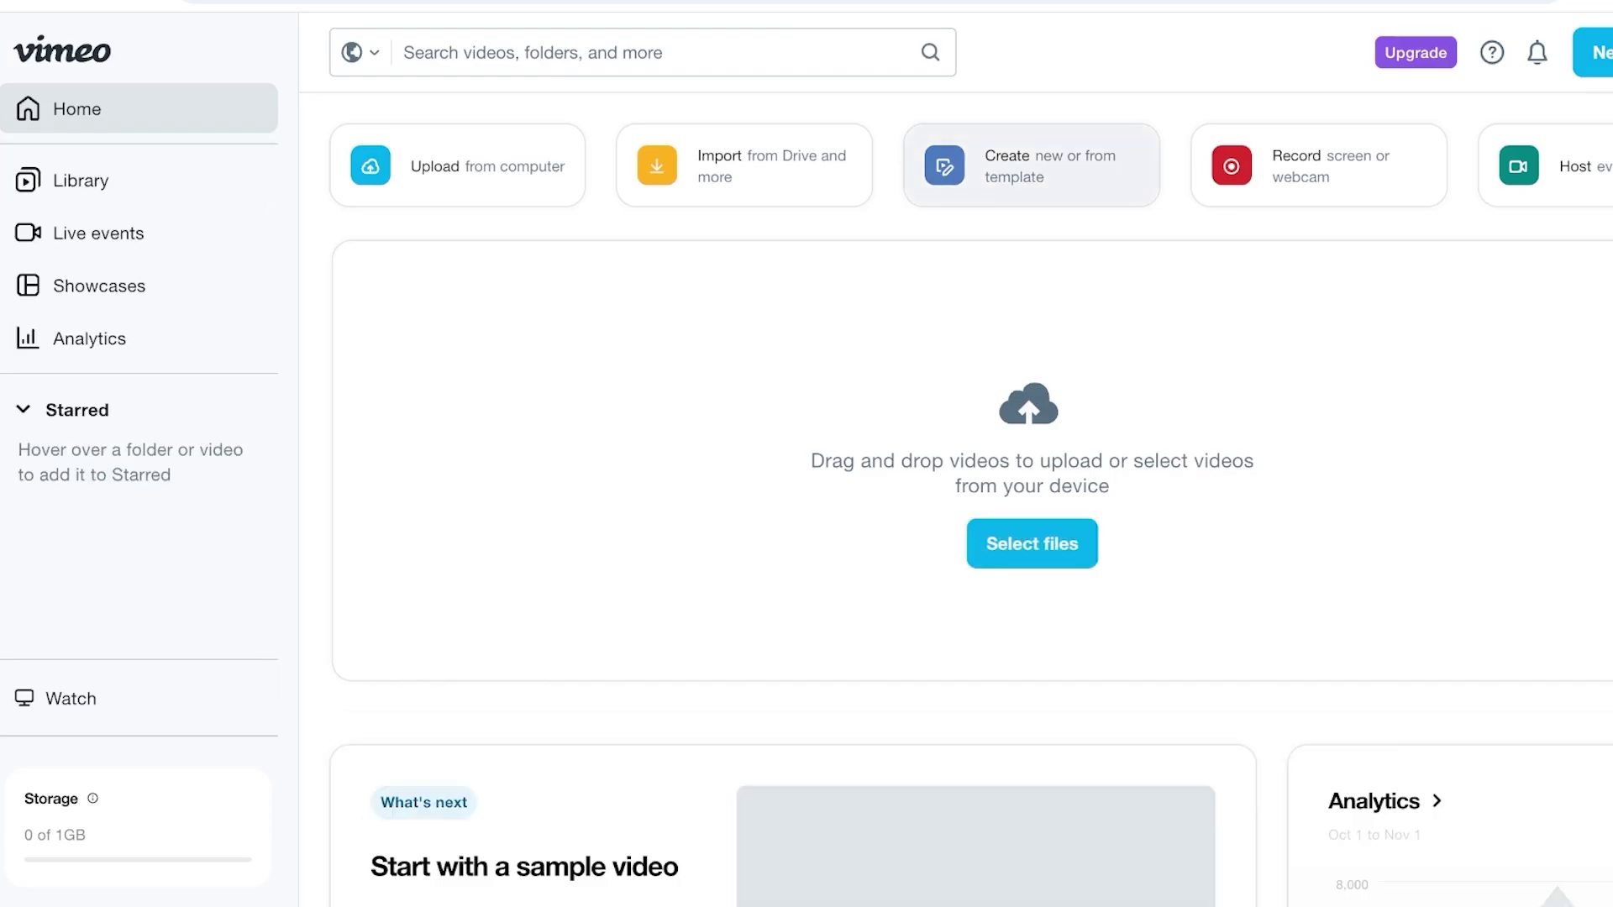
Step: Create a new blank 16:9 project in the video editor
left_click(1032, 166)
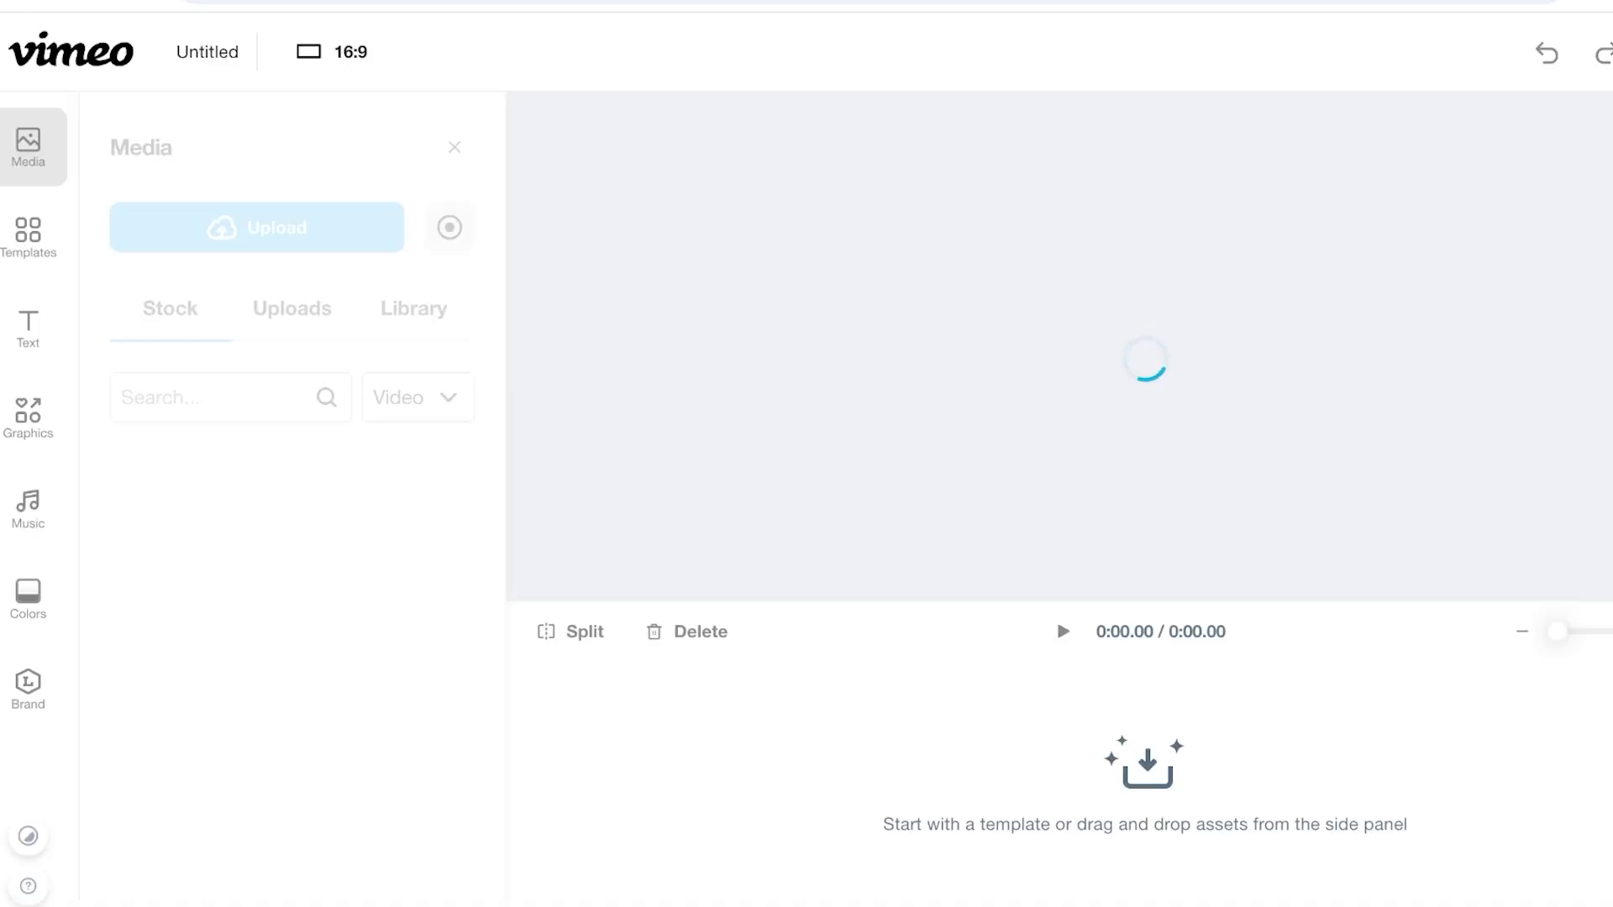
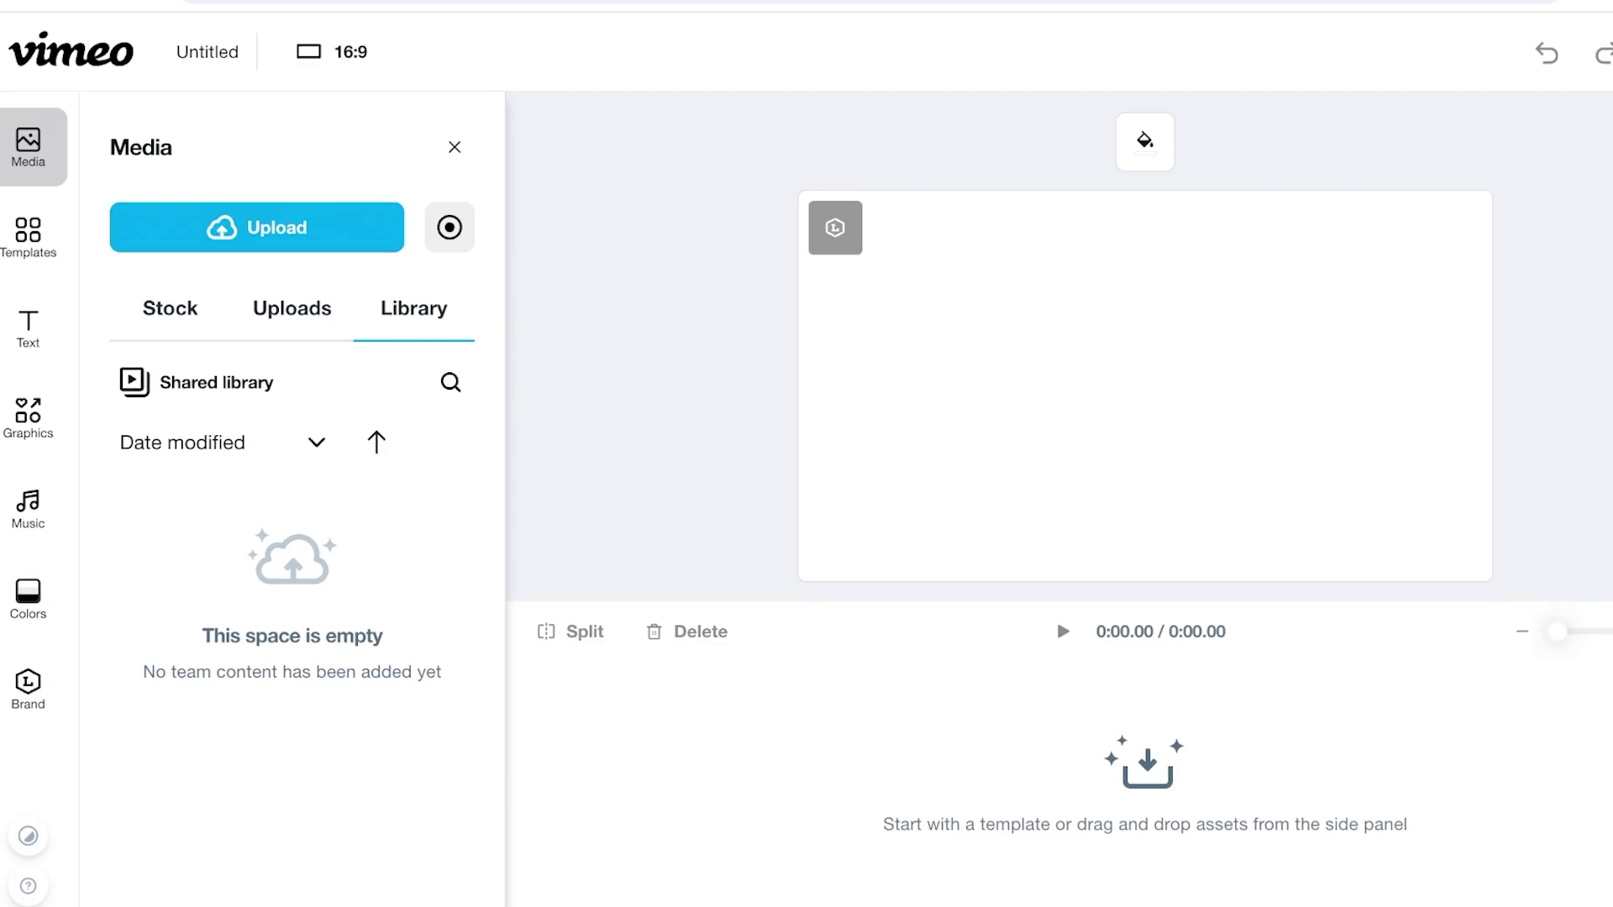
Step: Browse the stock video categories and show the Cosmetics clips
left_click(169, 308)
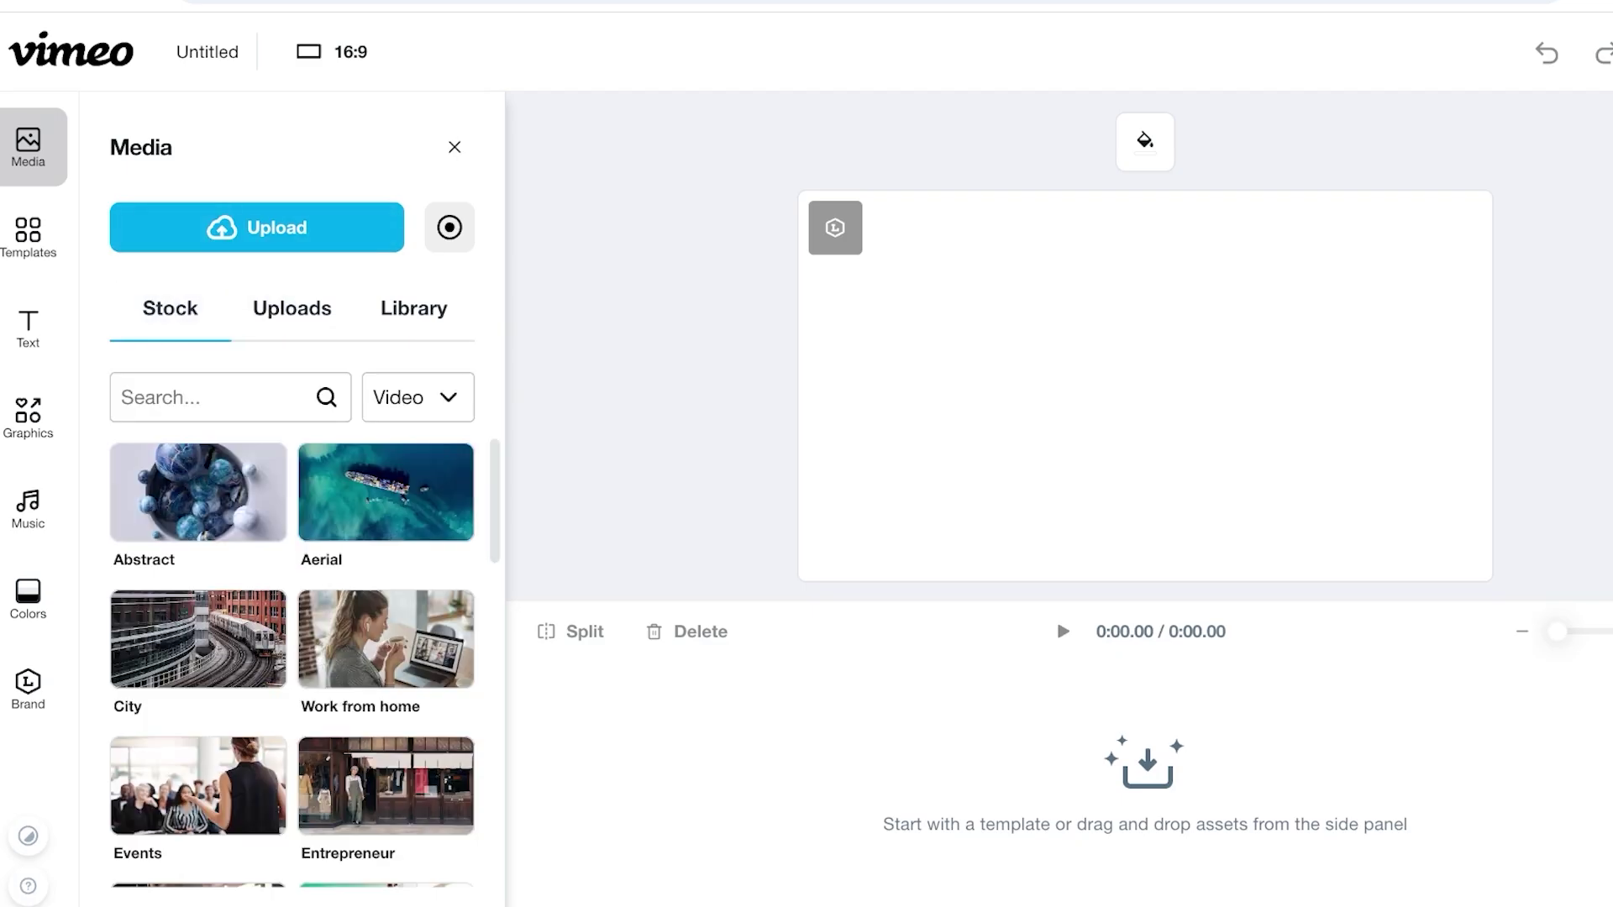
scroll(292, 664, "down", 3)
scroll(293, 663, "up", 3)
scroll(197, 639, "down", 5)
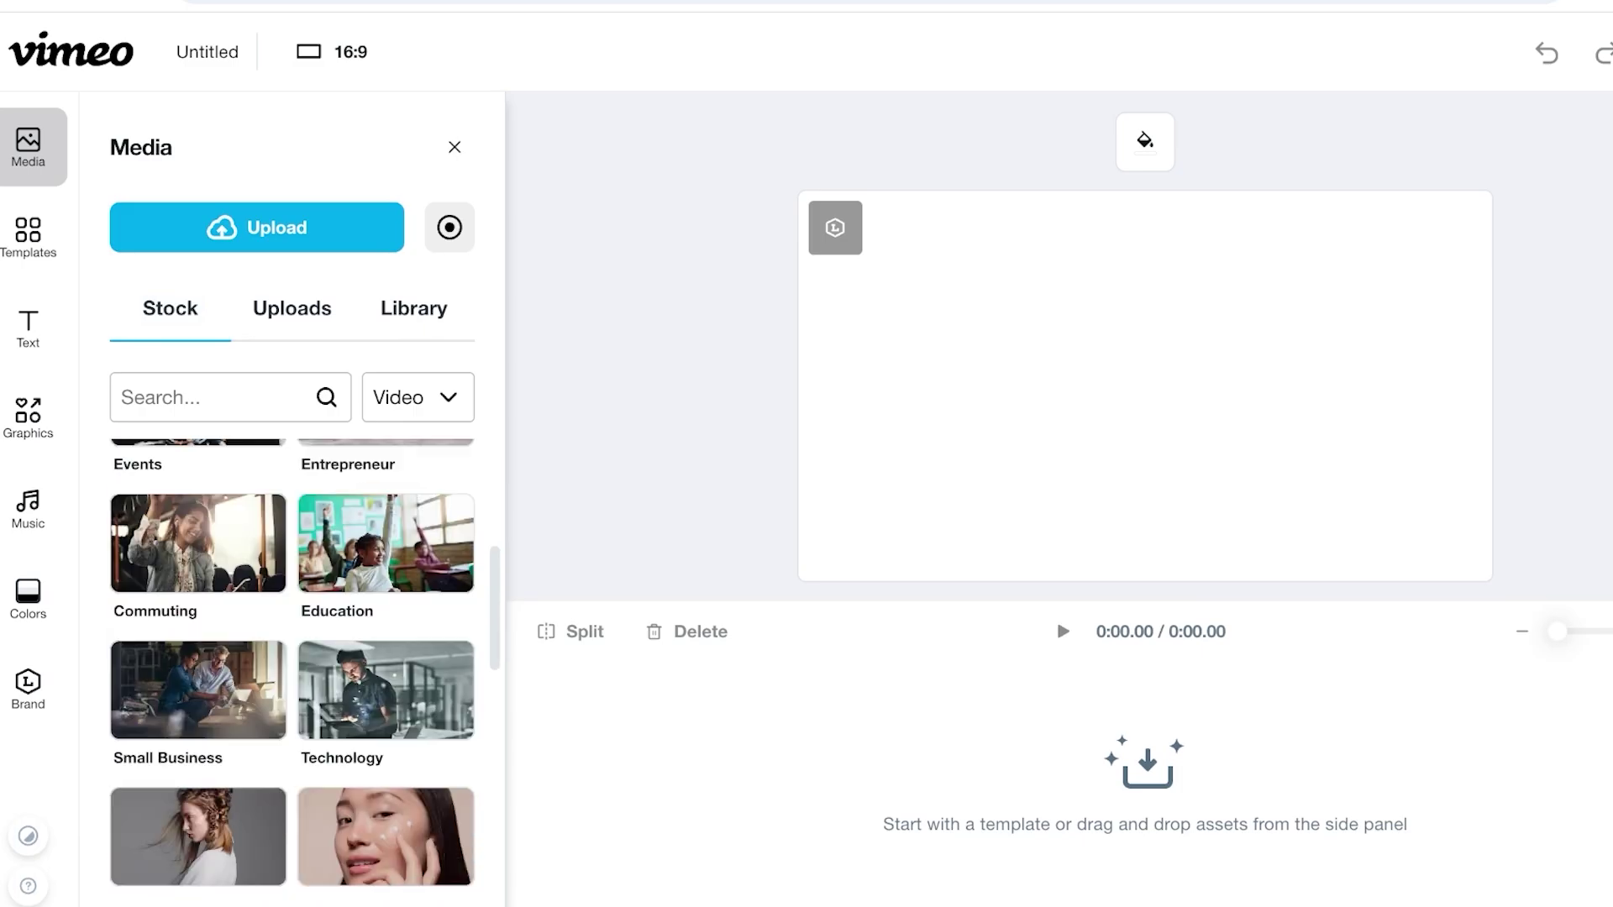
left_click(385, 645)
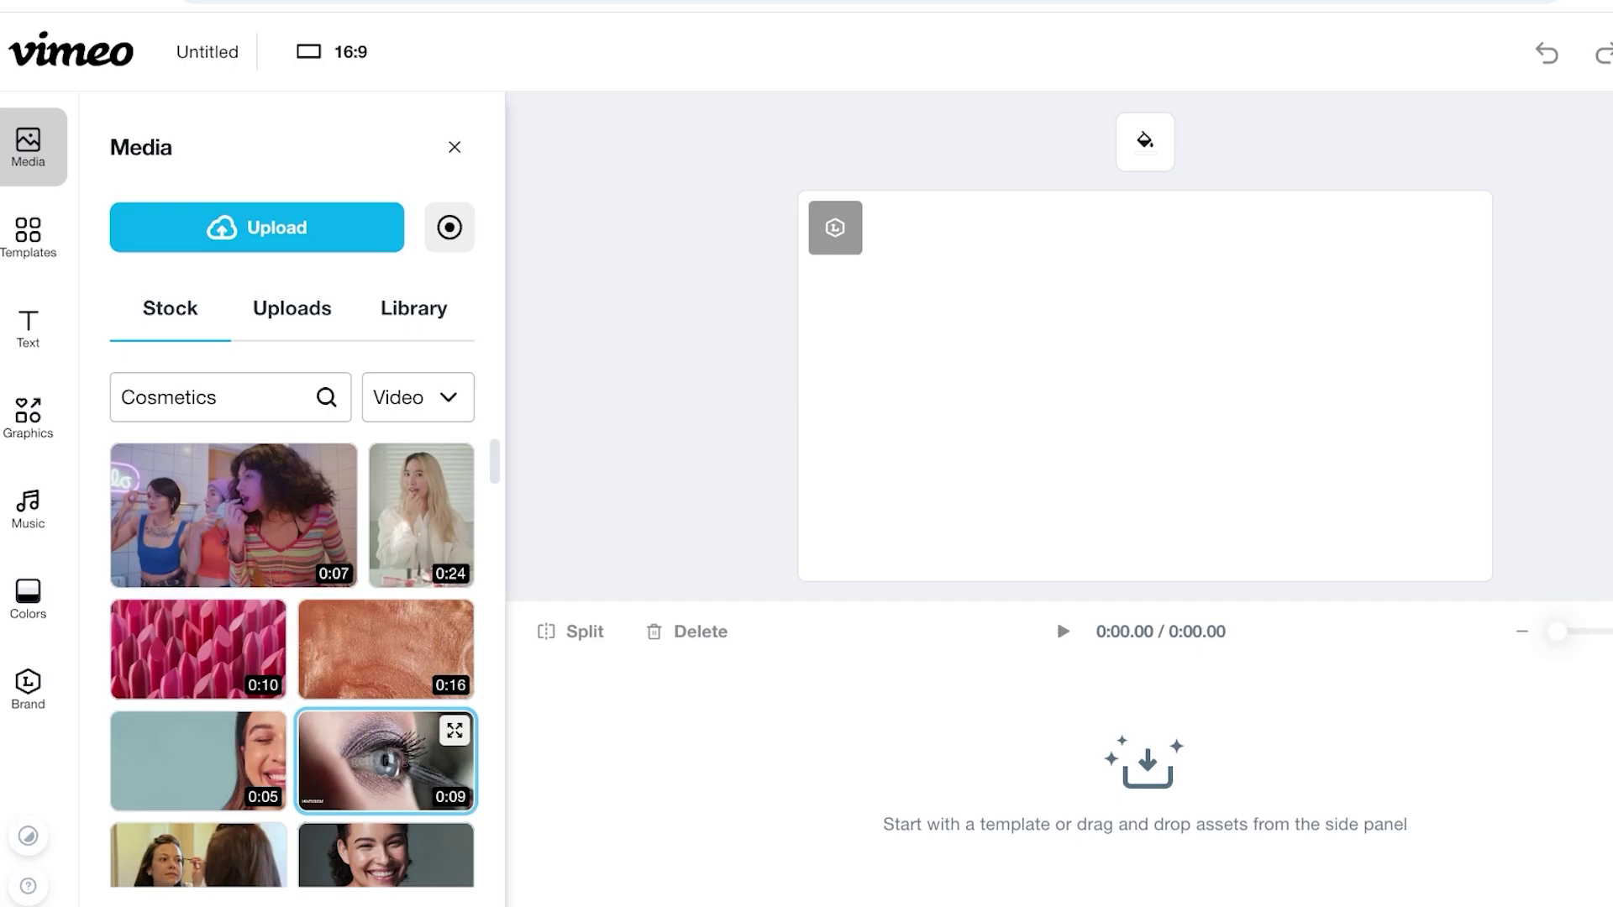
Step: Try to add the Cosmetics stock clips of the made-up eye and the smiling woman to the project
left_click(387, 762)
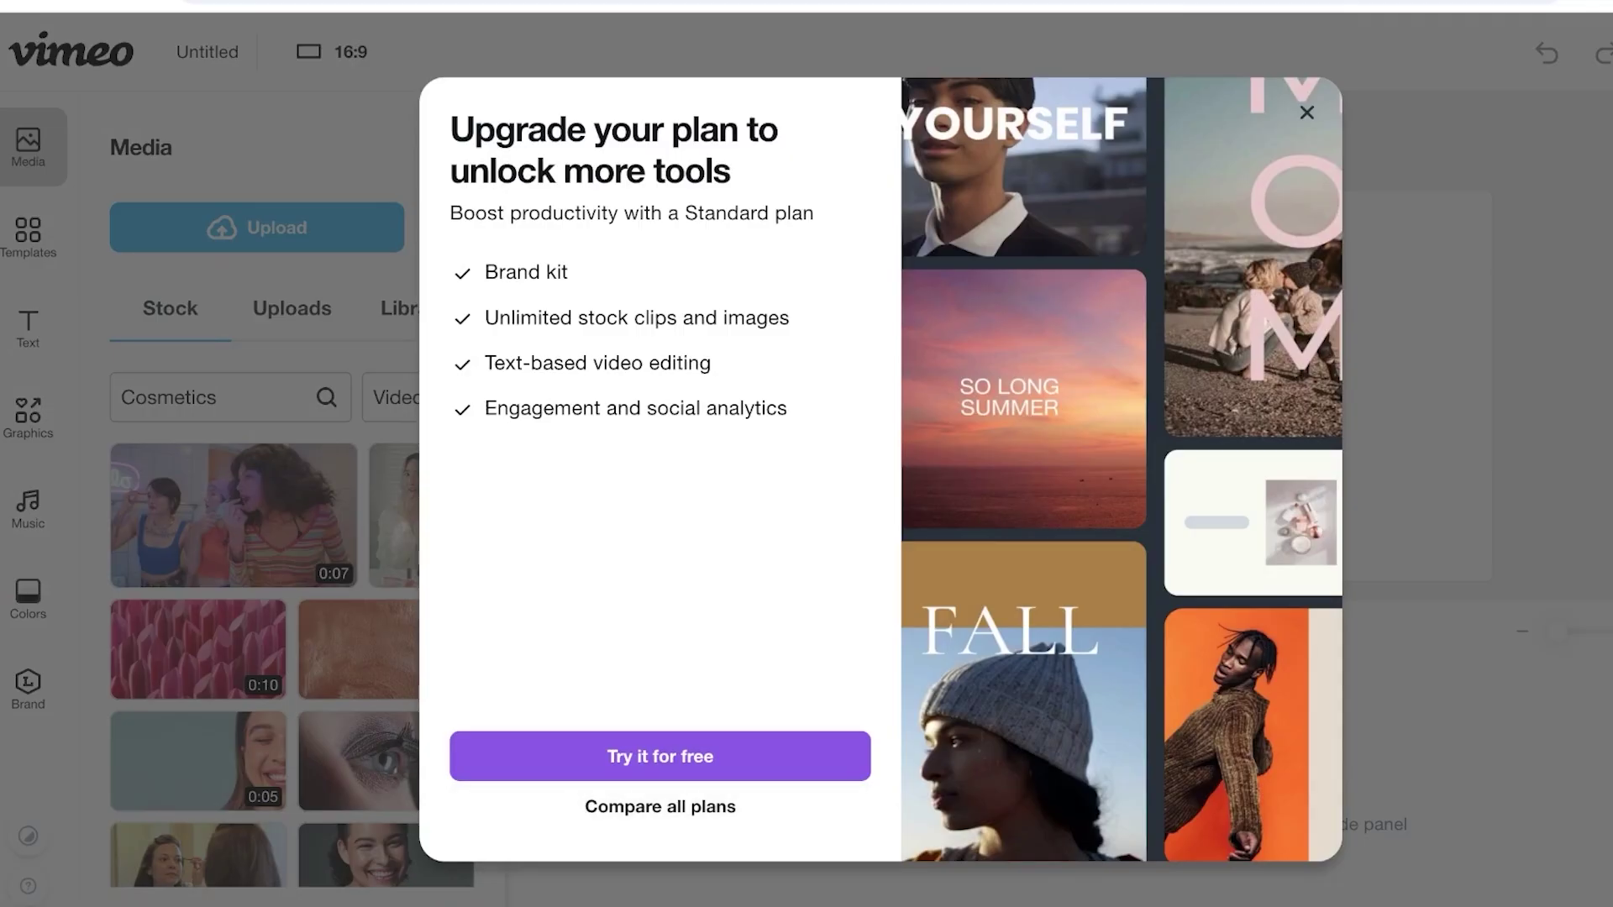
left_click(659, 756)
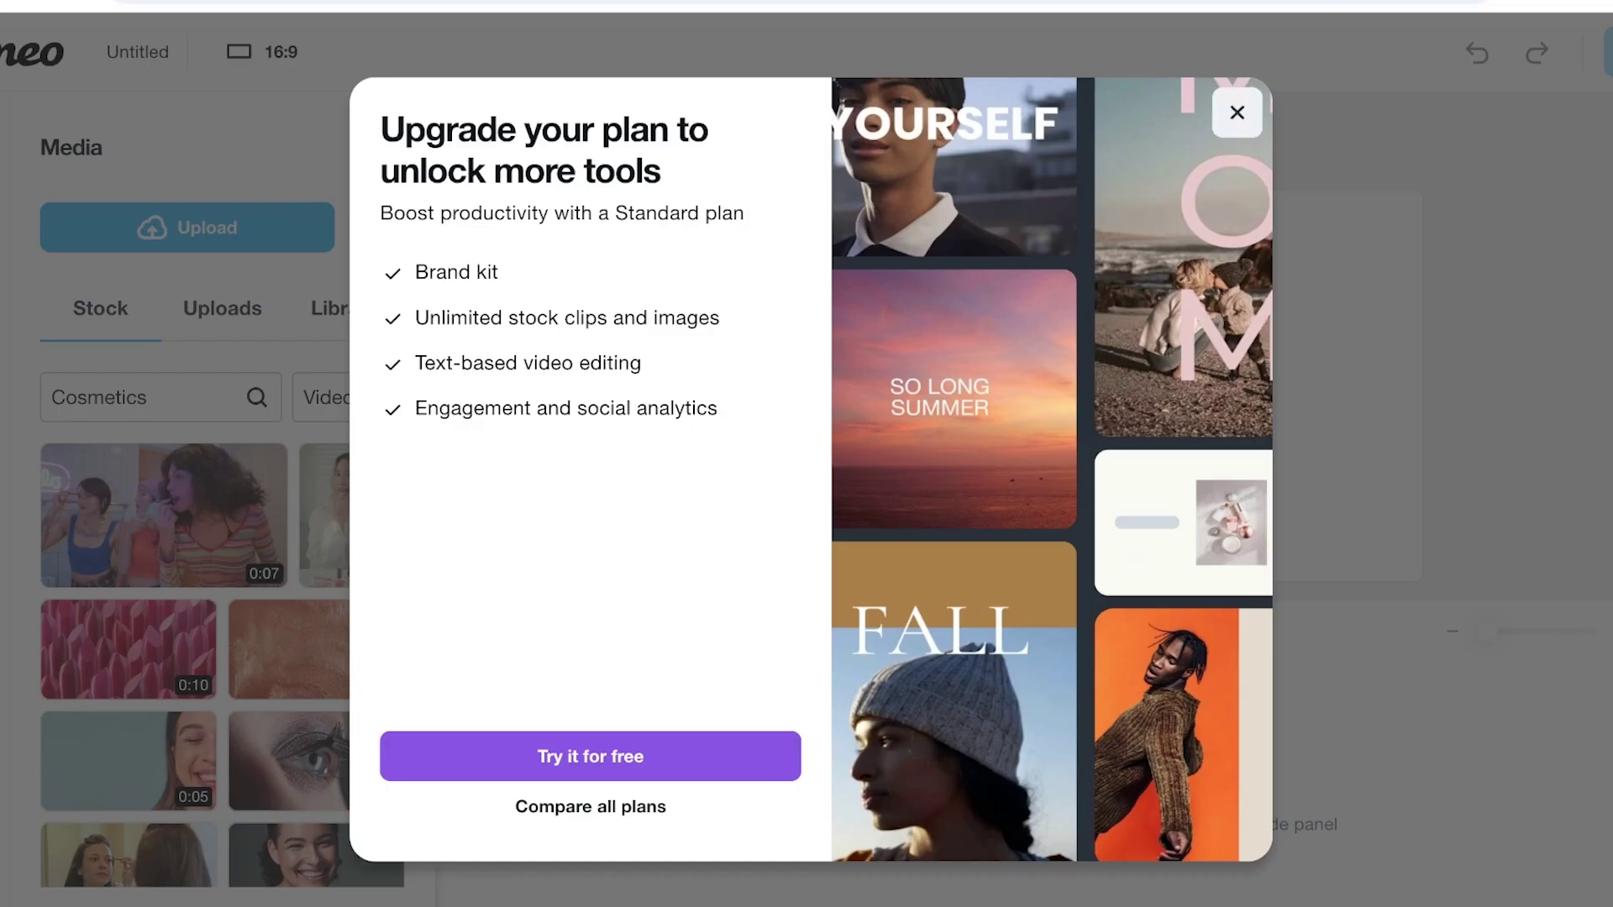
left_click(1235, 111)
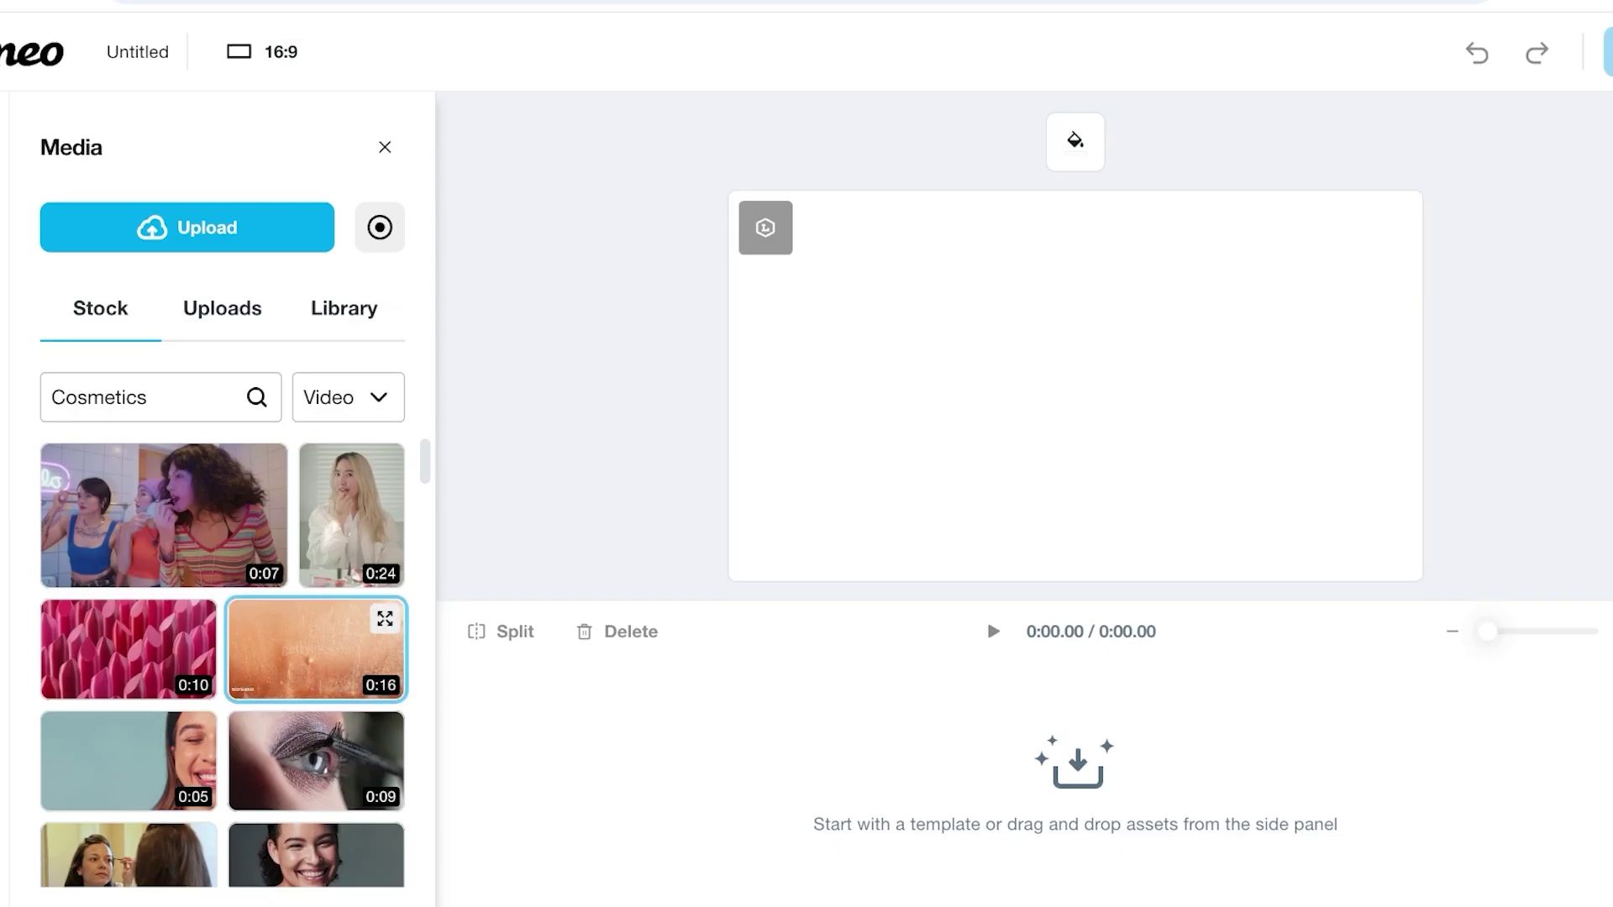
scroll(316, 647, "down", 3)
left_click(385, 597)
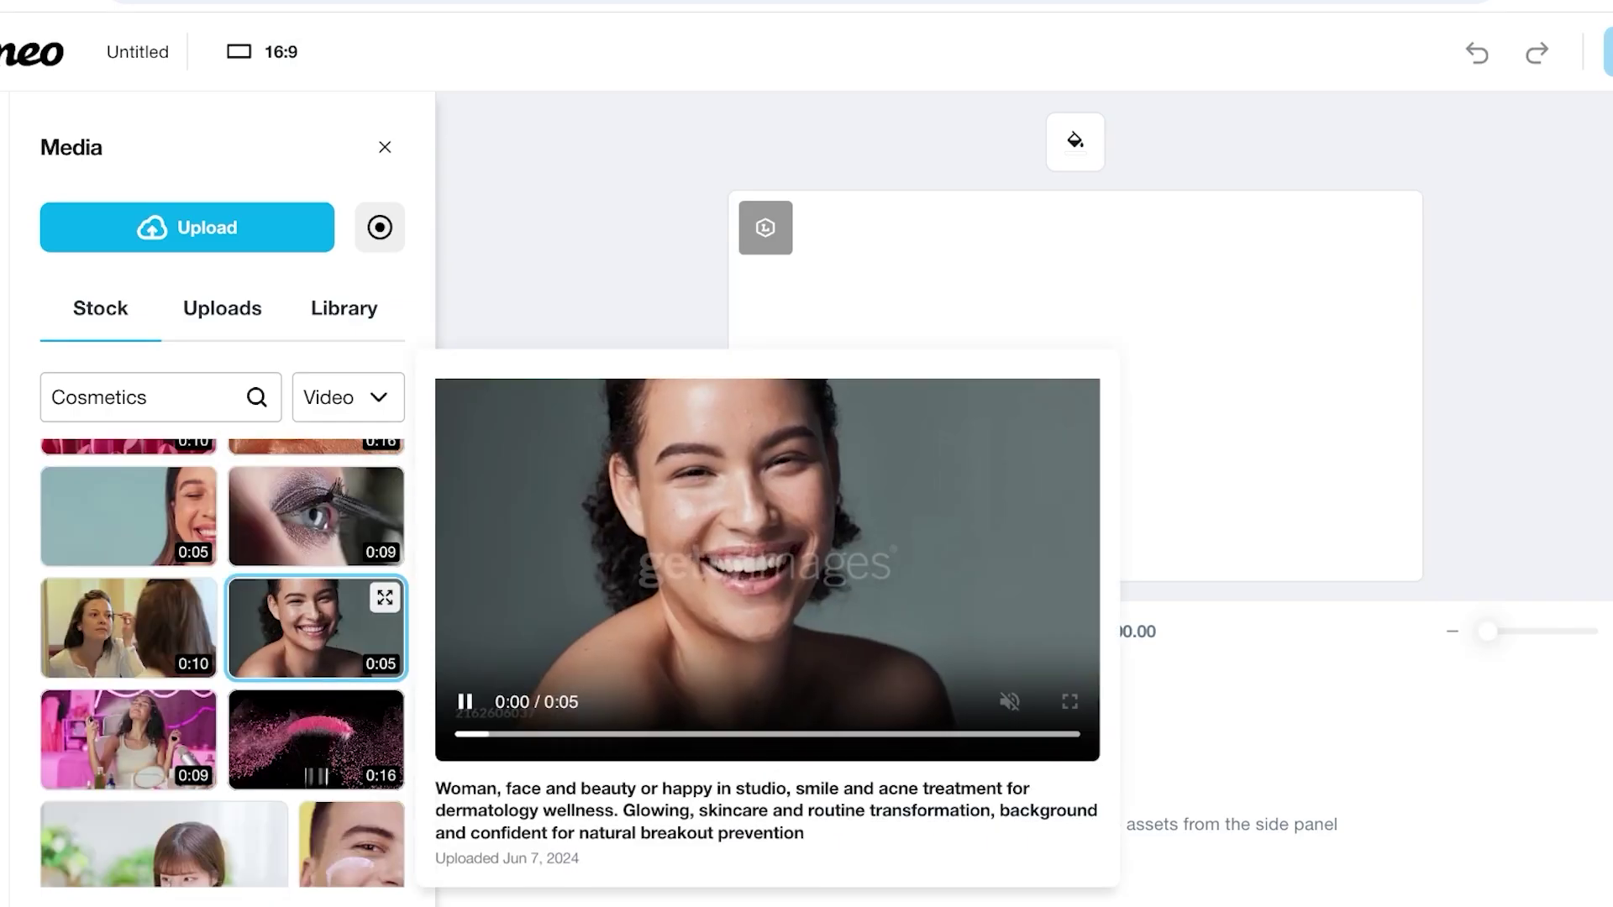
left_click_drag(316, 628, 991, 429)
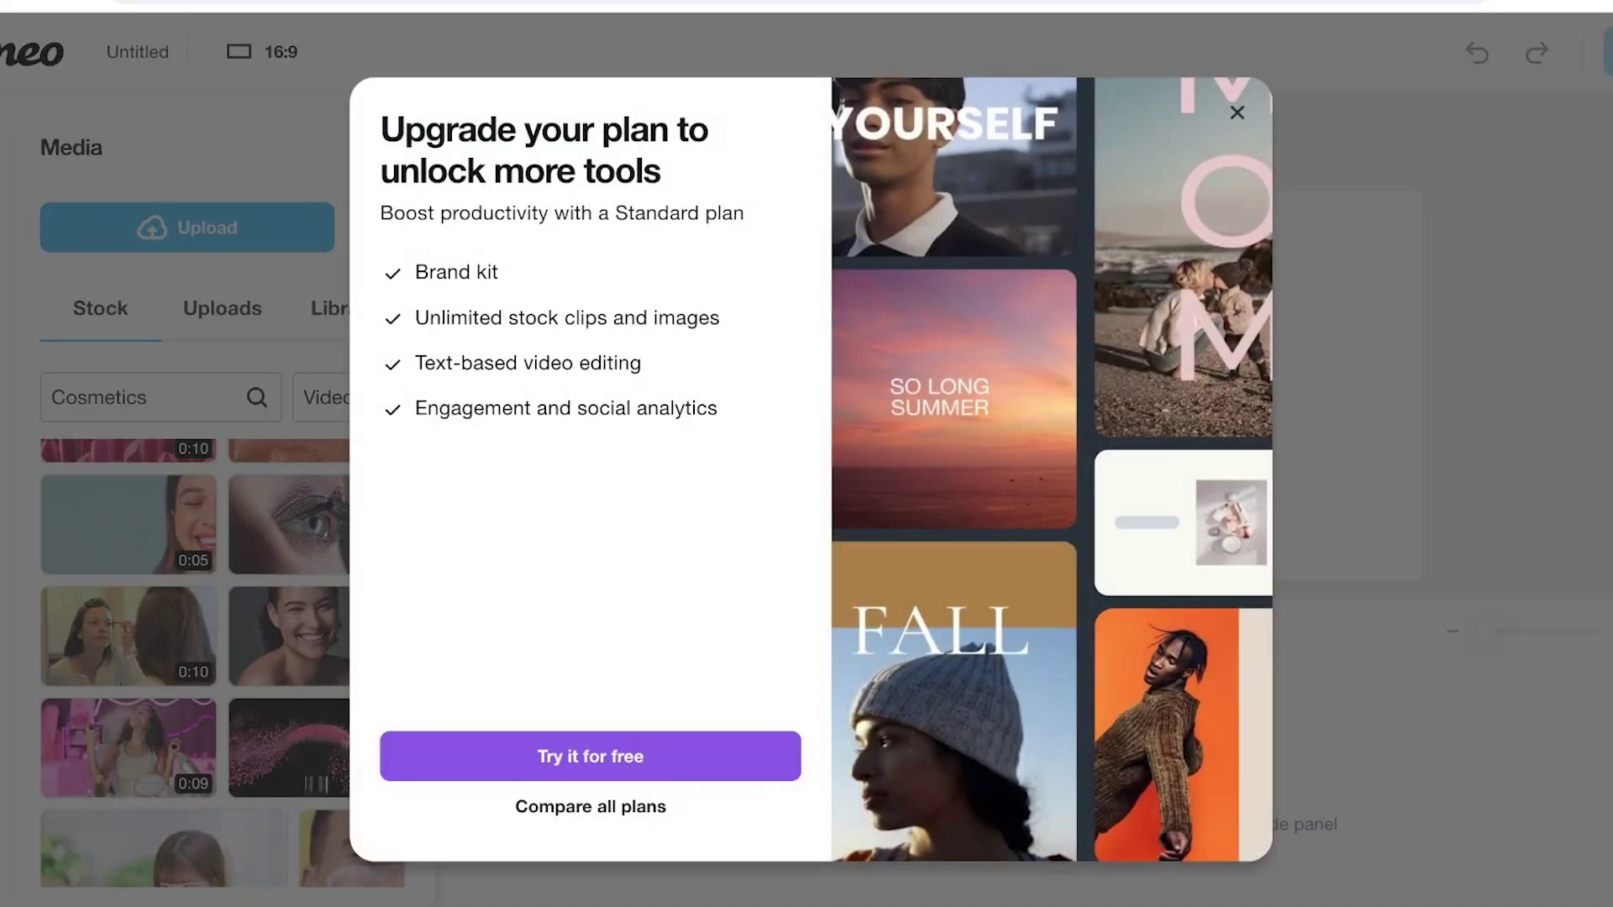
left_click(1236, 112)
Step: Add the uploaded SAVE THE DATE video to the project and preview its playback, returning the playhead to the start
left_click(221, 308)
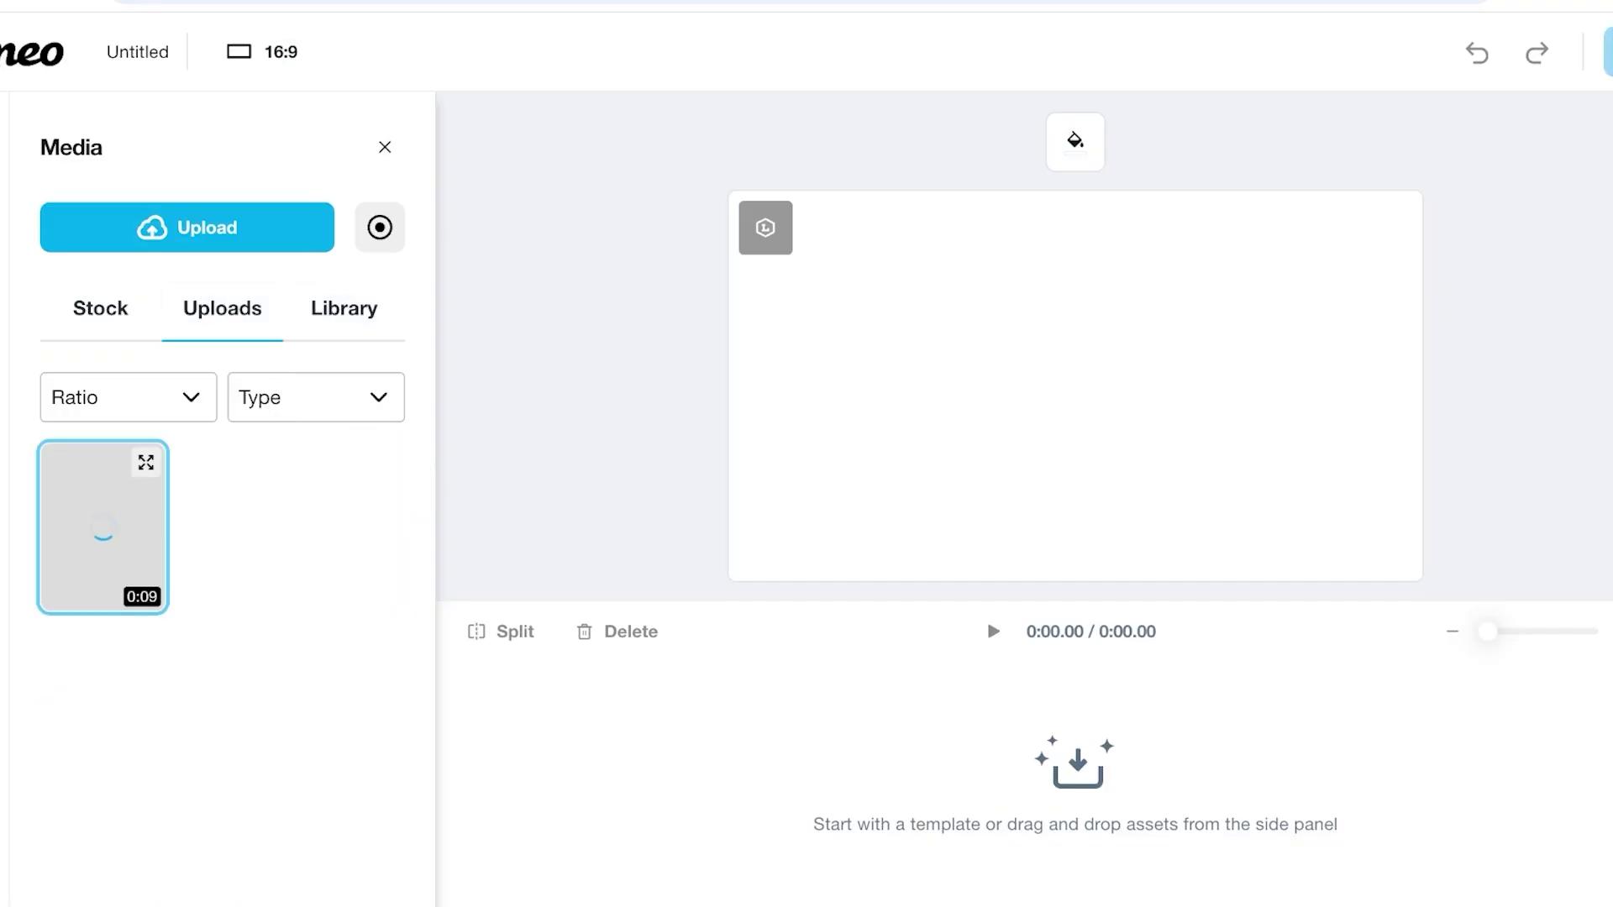
left_click_drag(103, 526, 1109, 453)
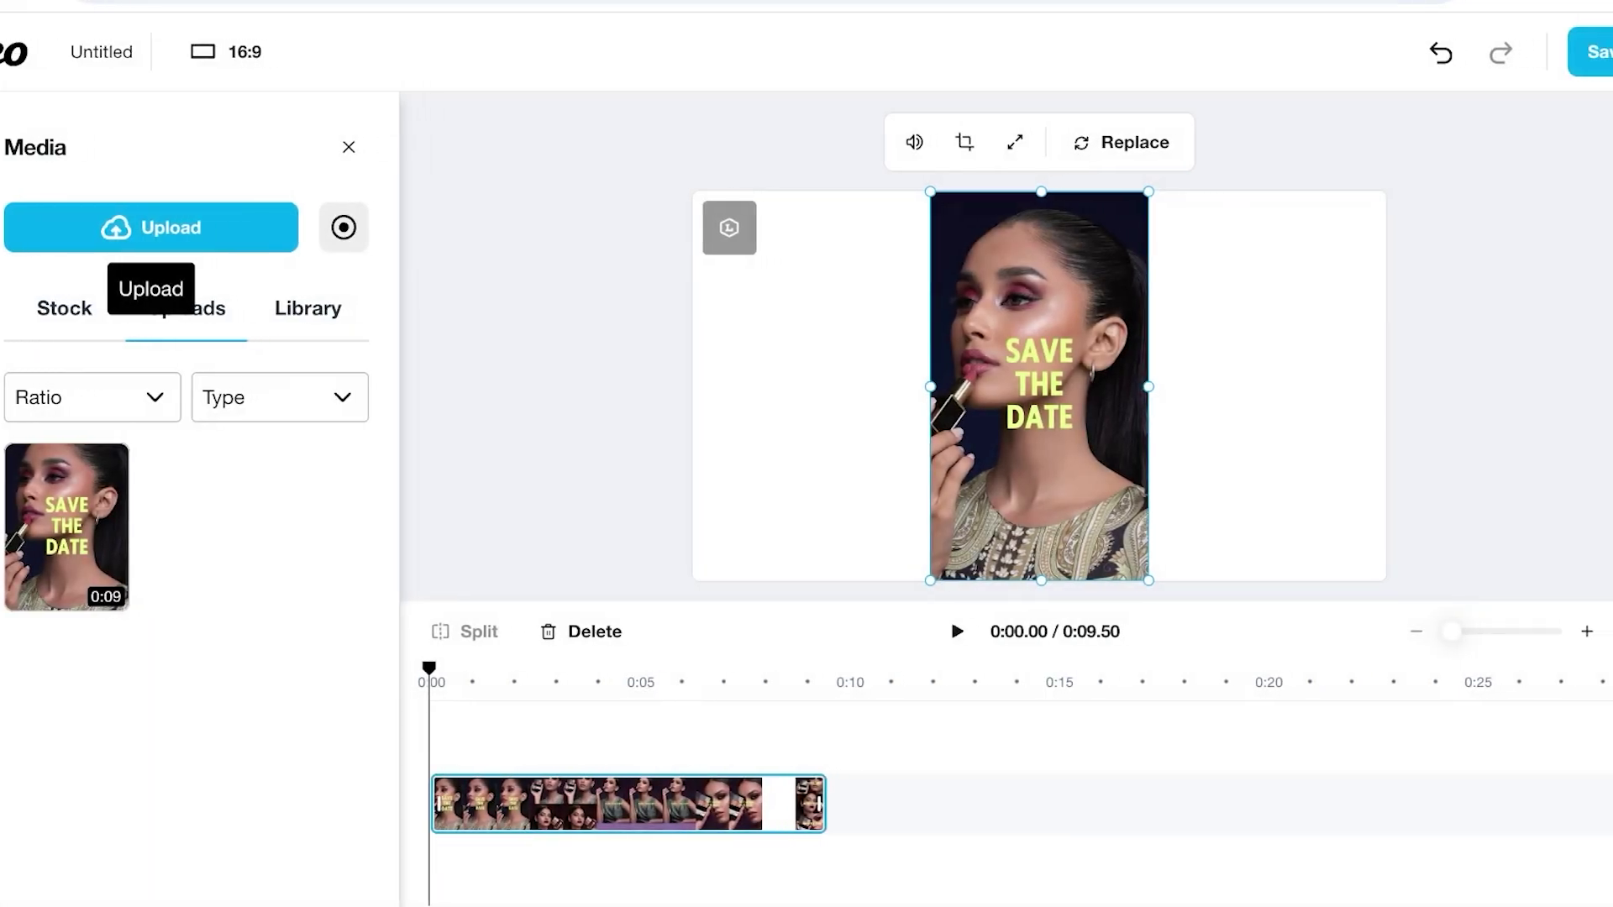
left_click(993, 631)
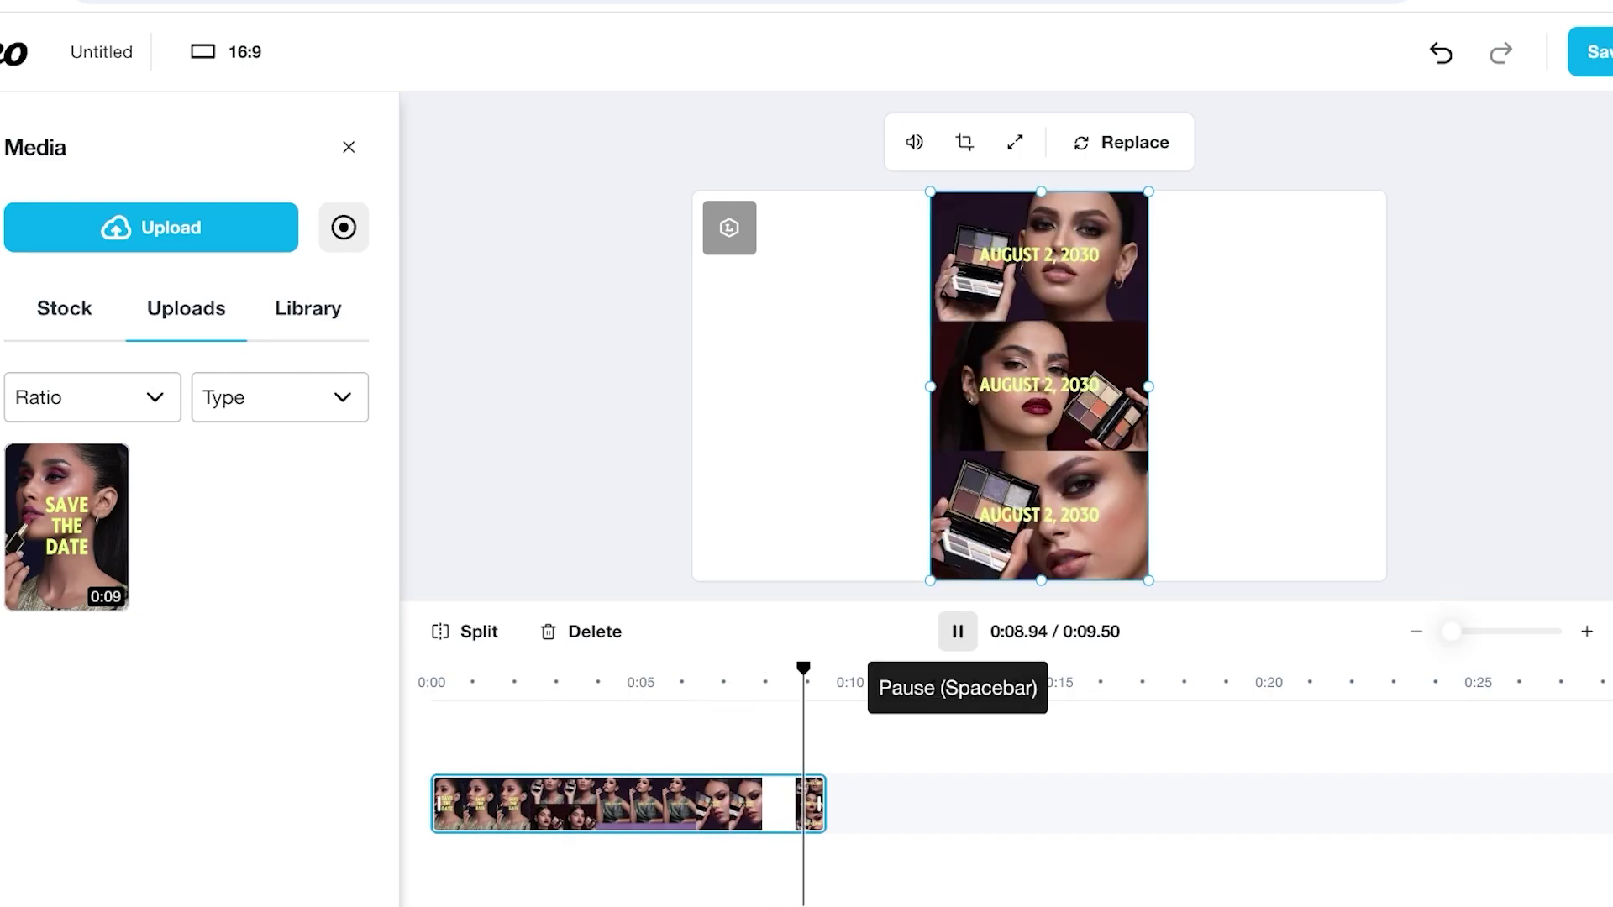
left_click(483, 682)
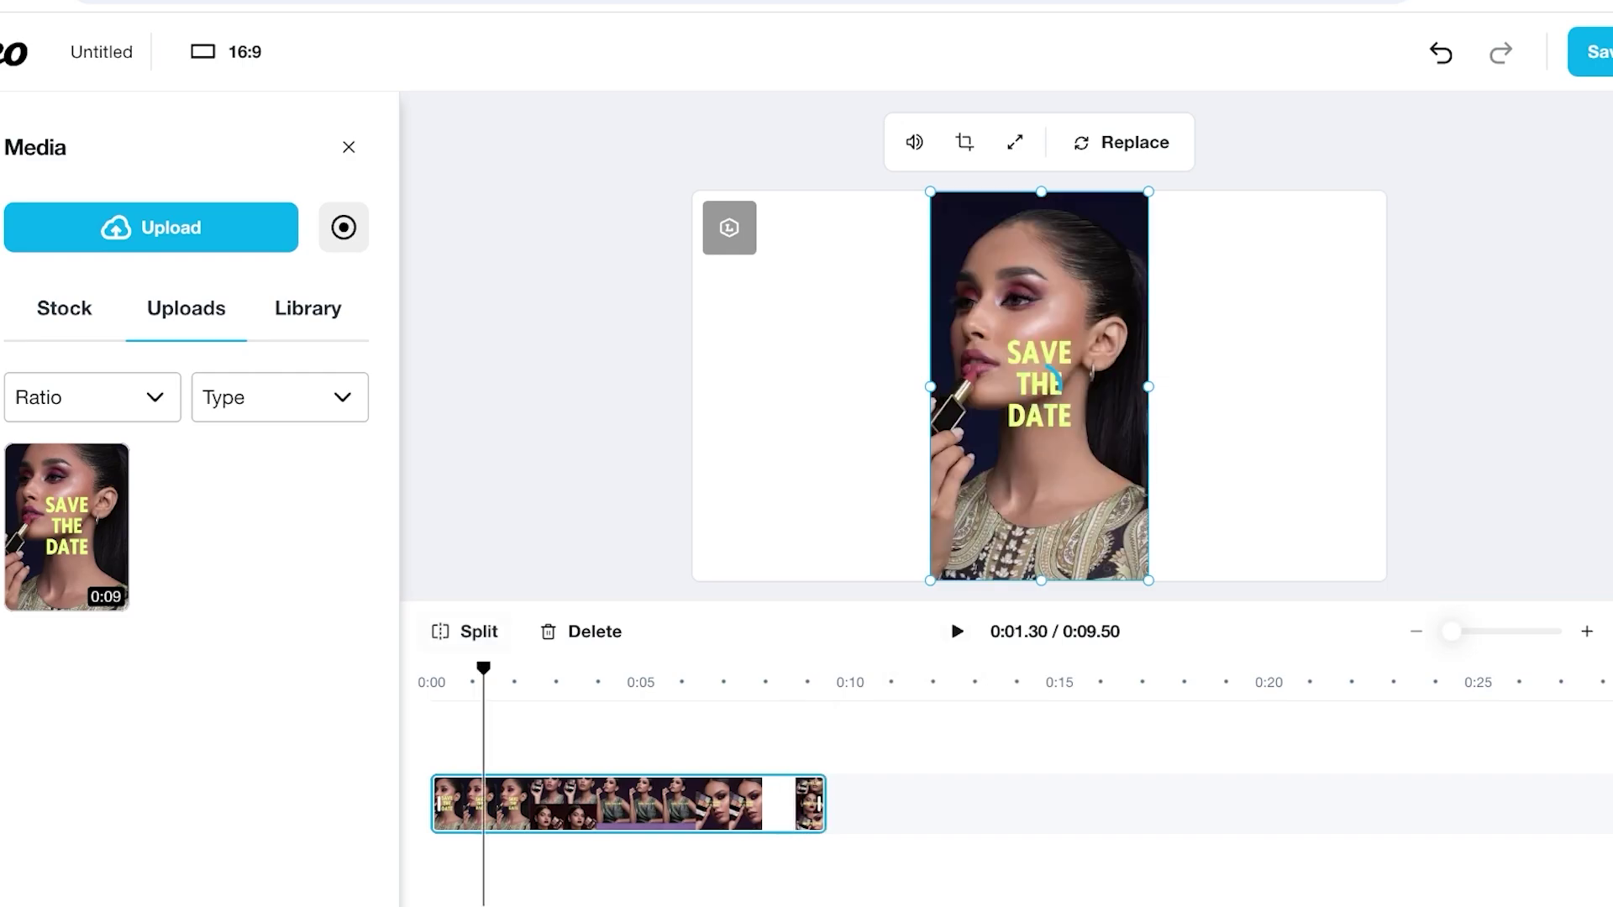
left_click_drag(483, 670, 430, 669)
left_click(1039, 386)
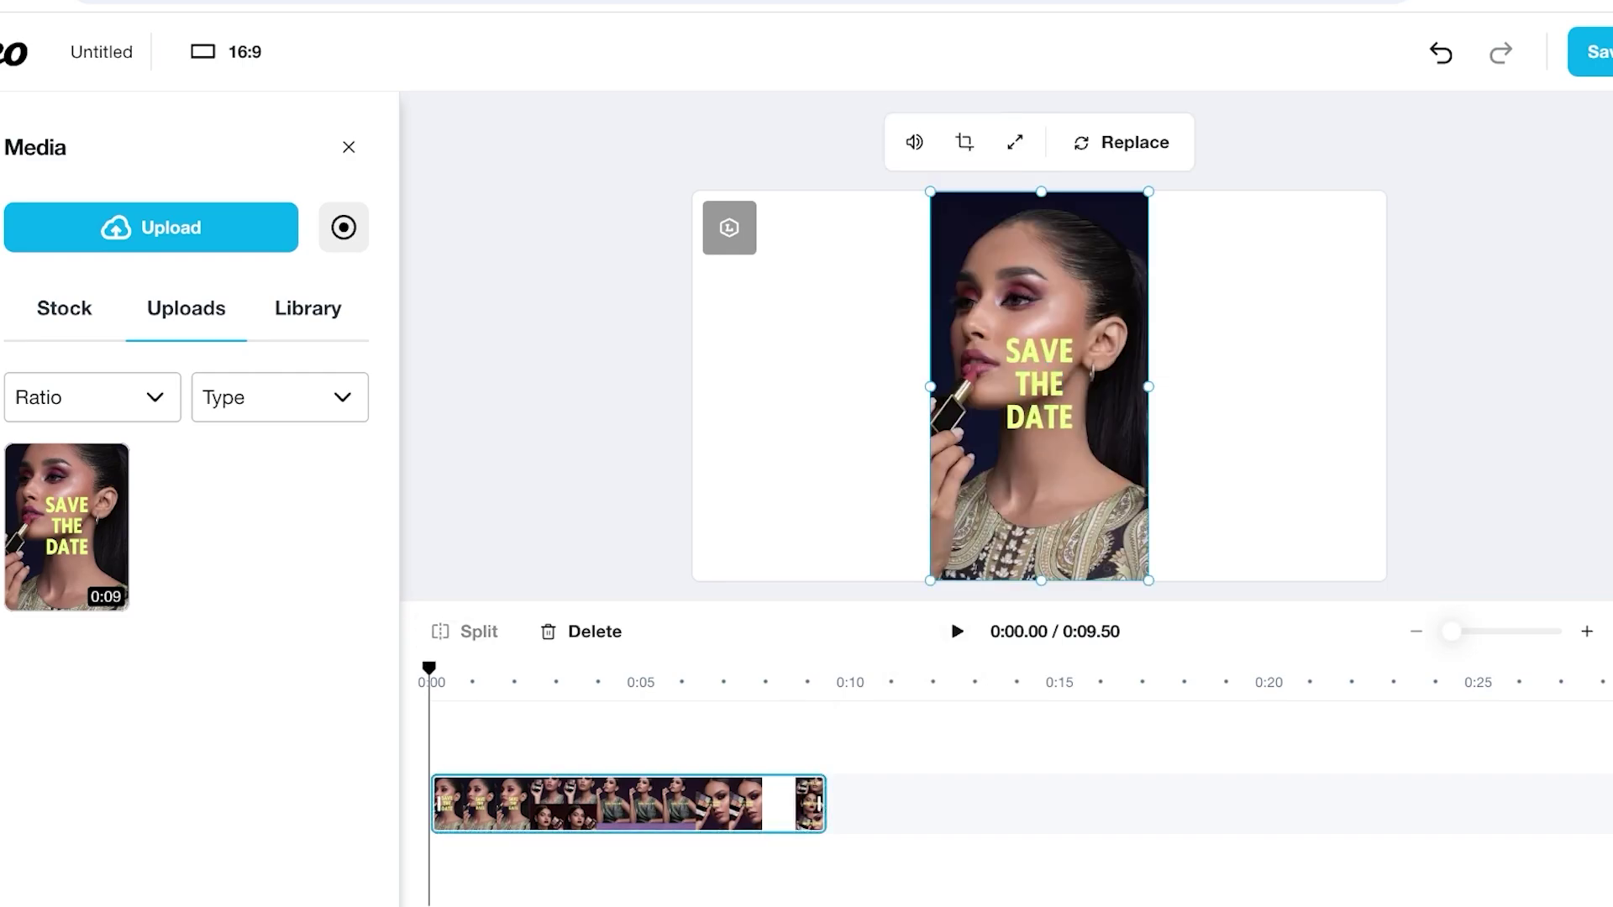
Step: Change the project's aspect ratio to 9:16
left_click(227, 51)
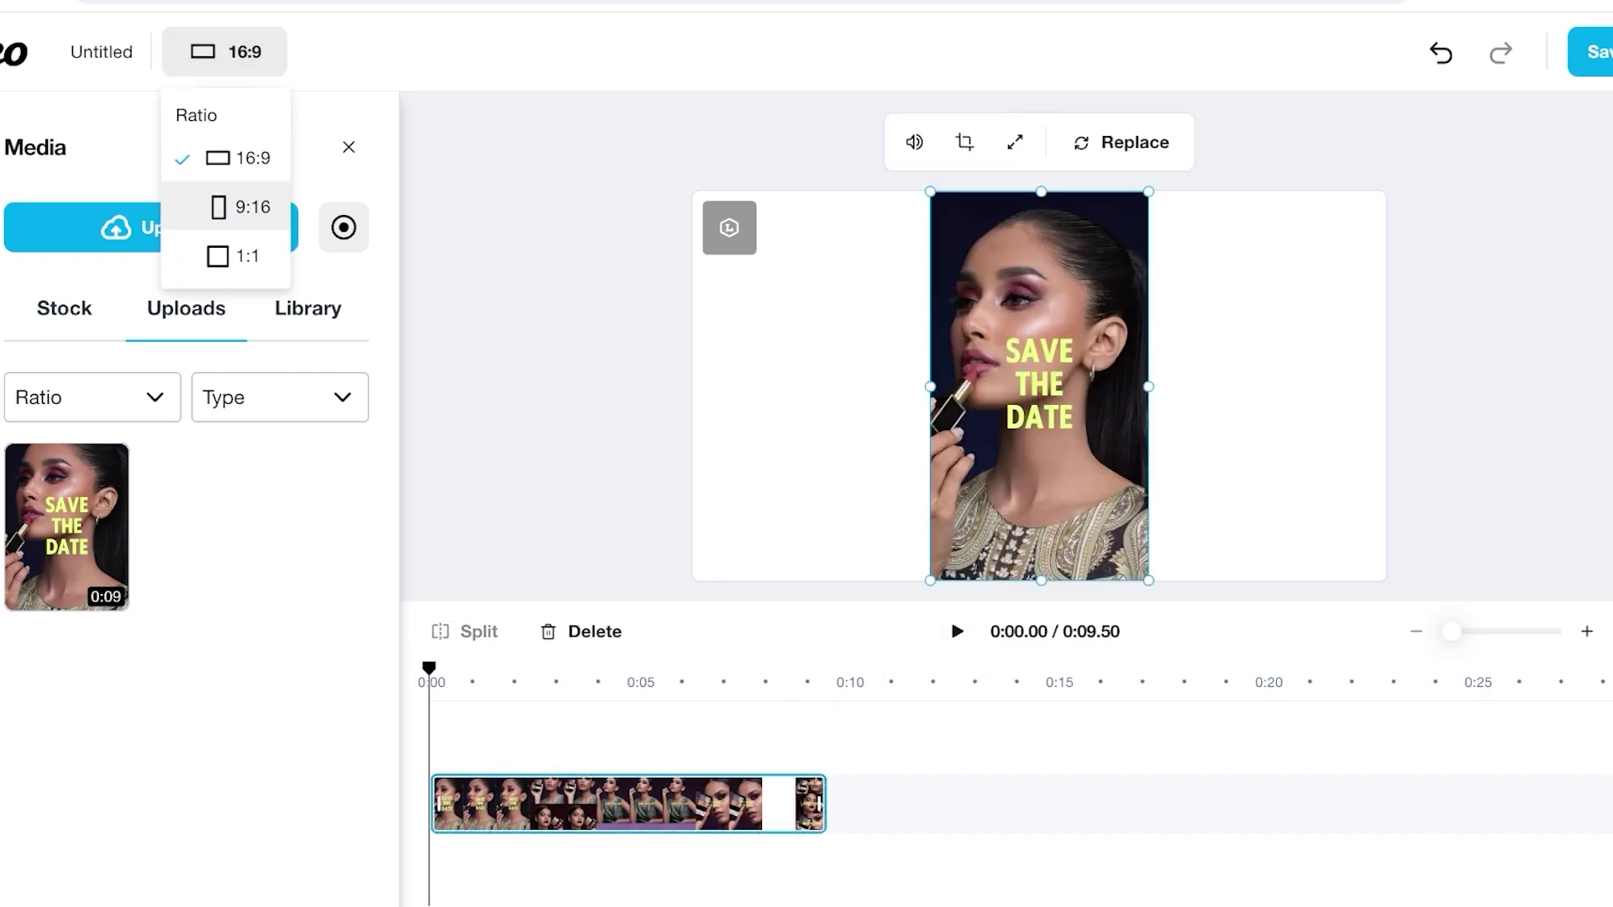
left_click(244, 206)
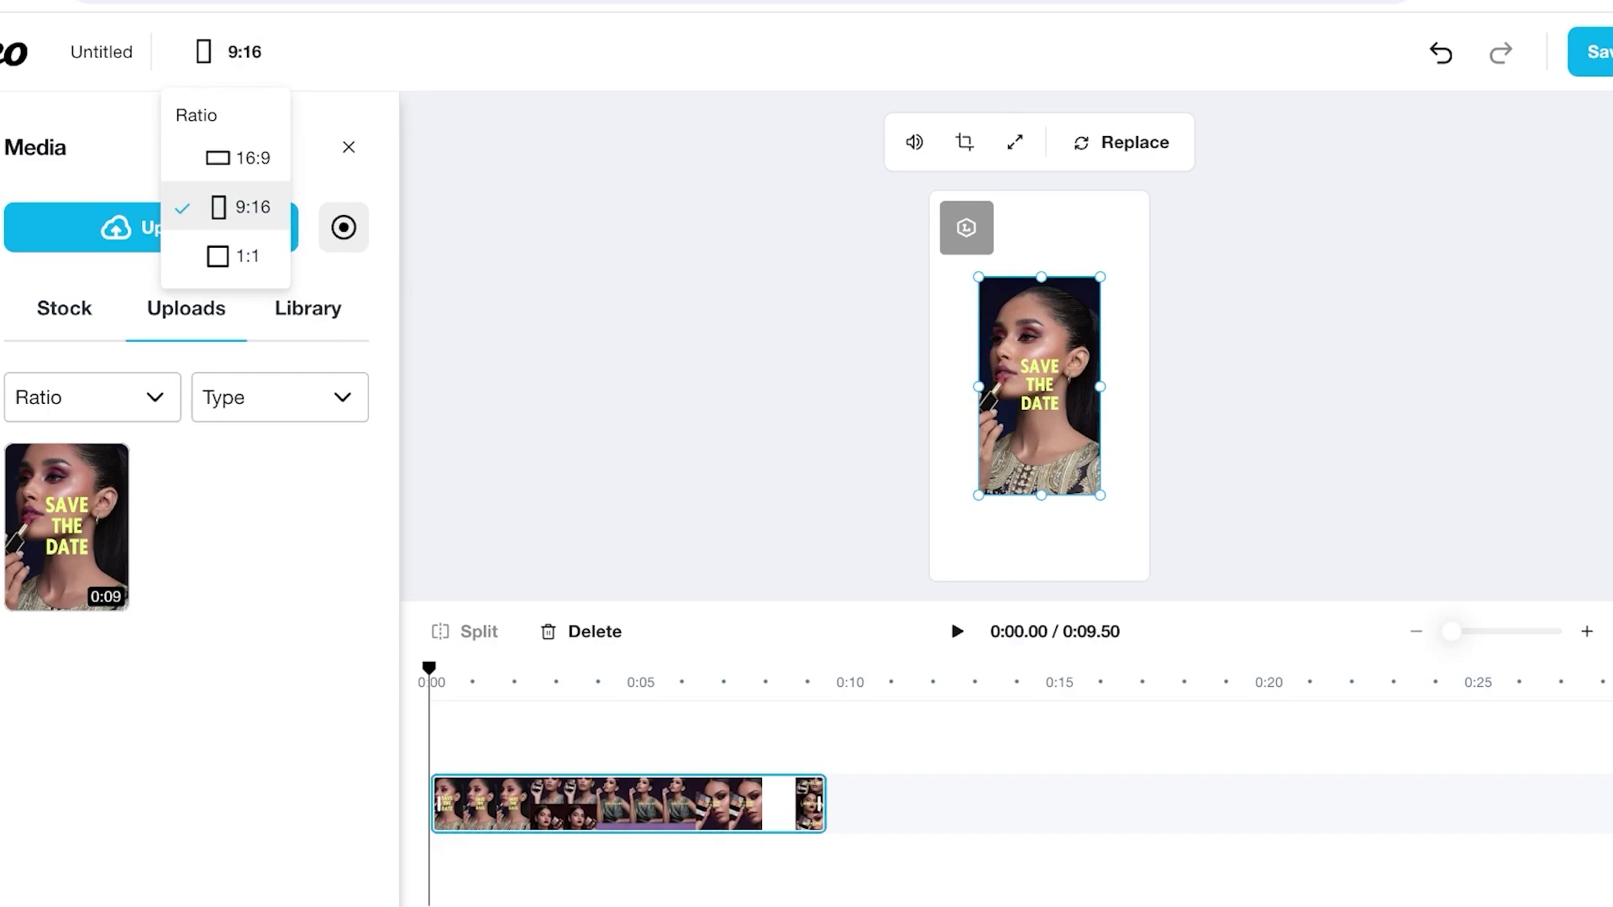
left_click(672, 336)
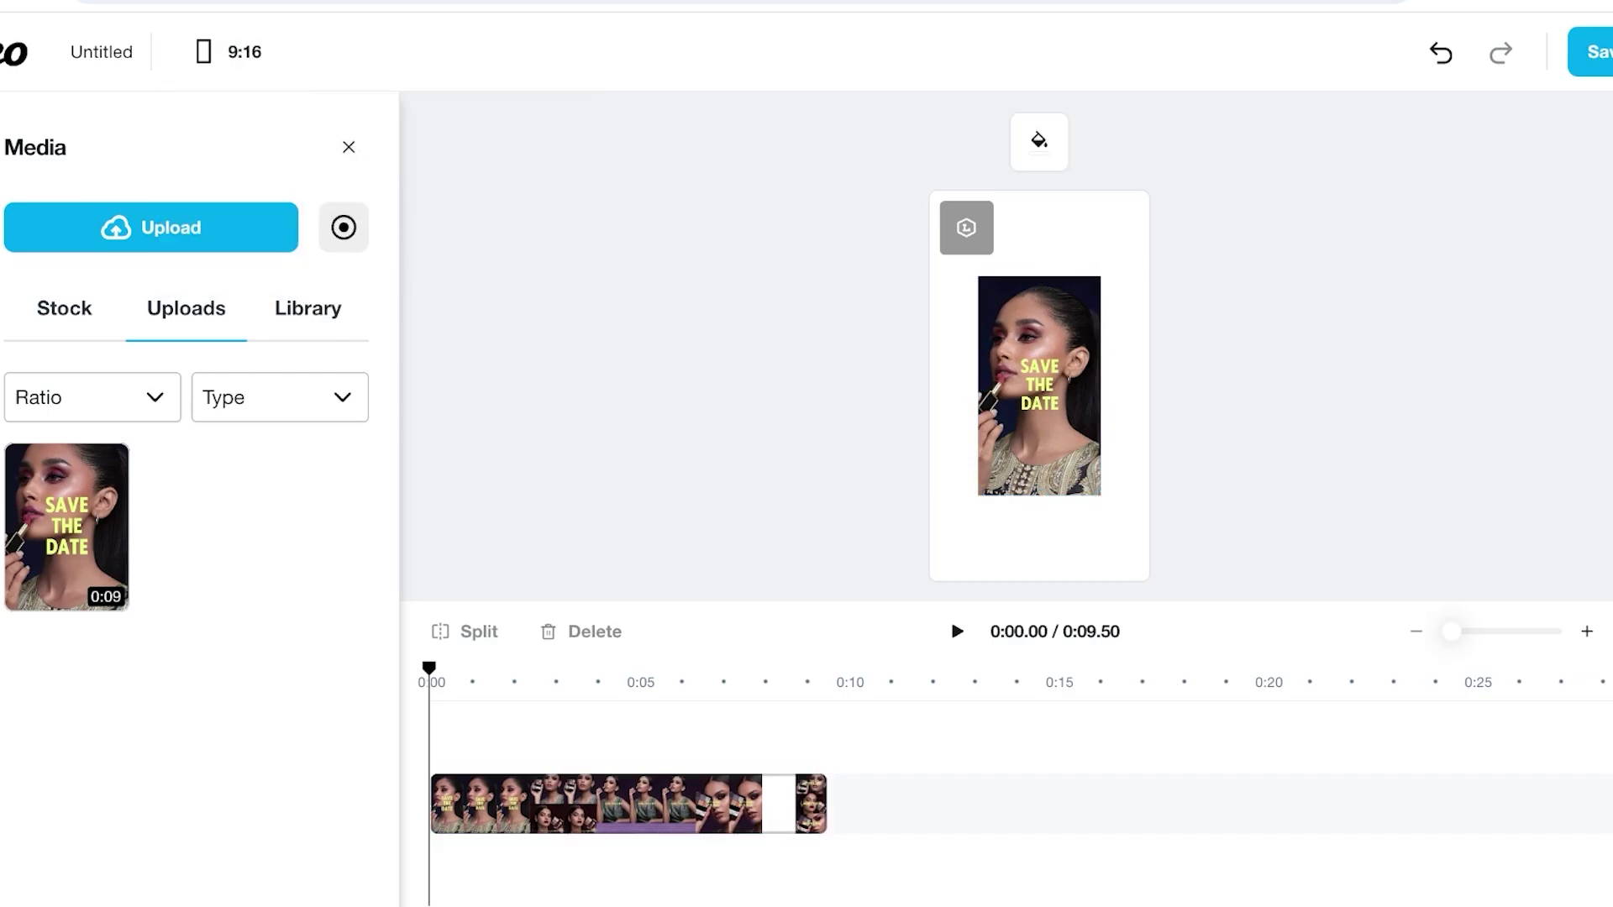
left_click(226, 51)
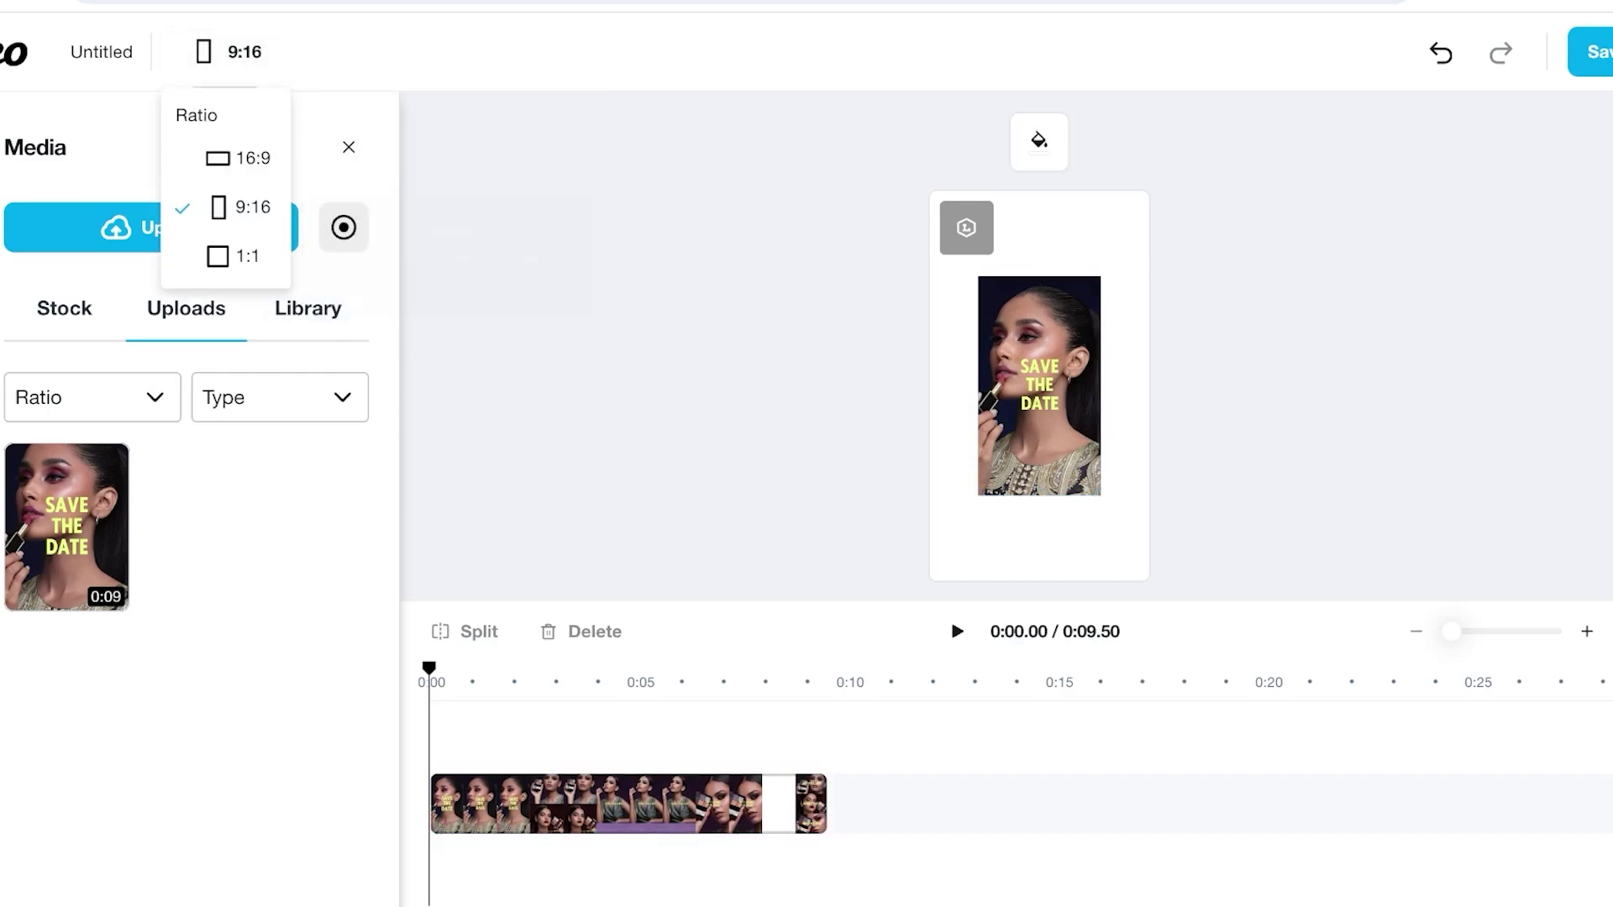
left_click(671, 336)
Step: Move the video to the canvas's upper-left corner and enlarge it to fill the whole 9:16 frame
left_click_drag(1039, 385, 989, 300)
left_click(964, 141)
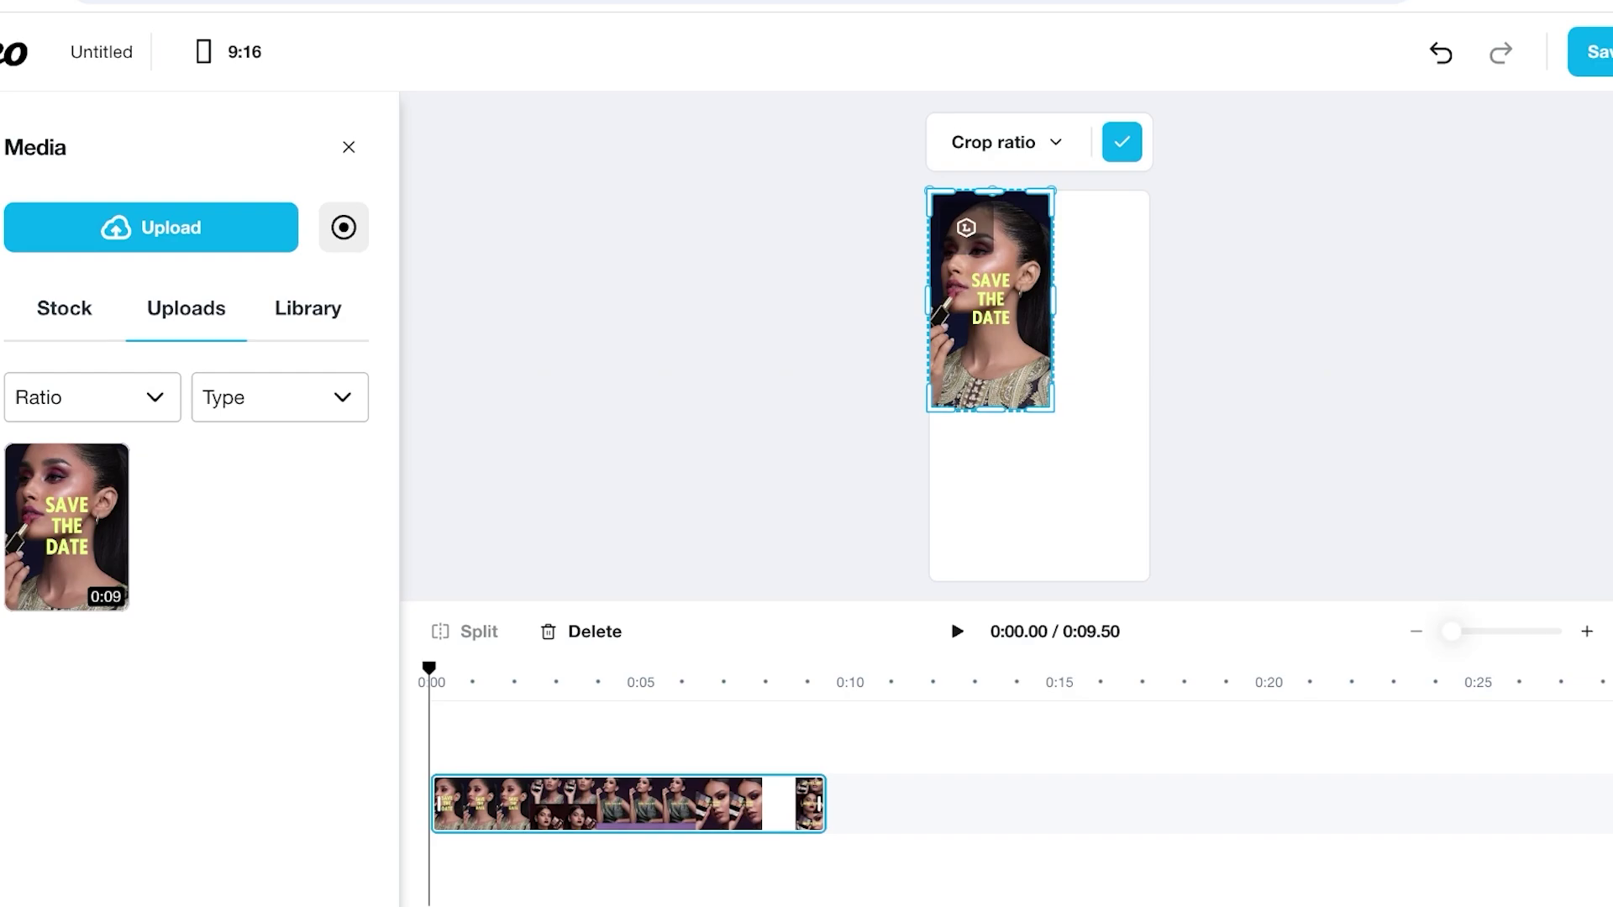
left_click(1121, 142)
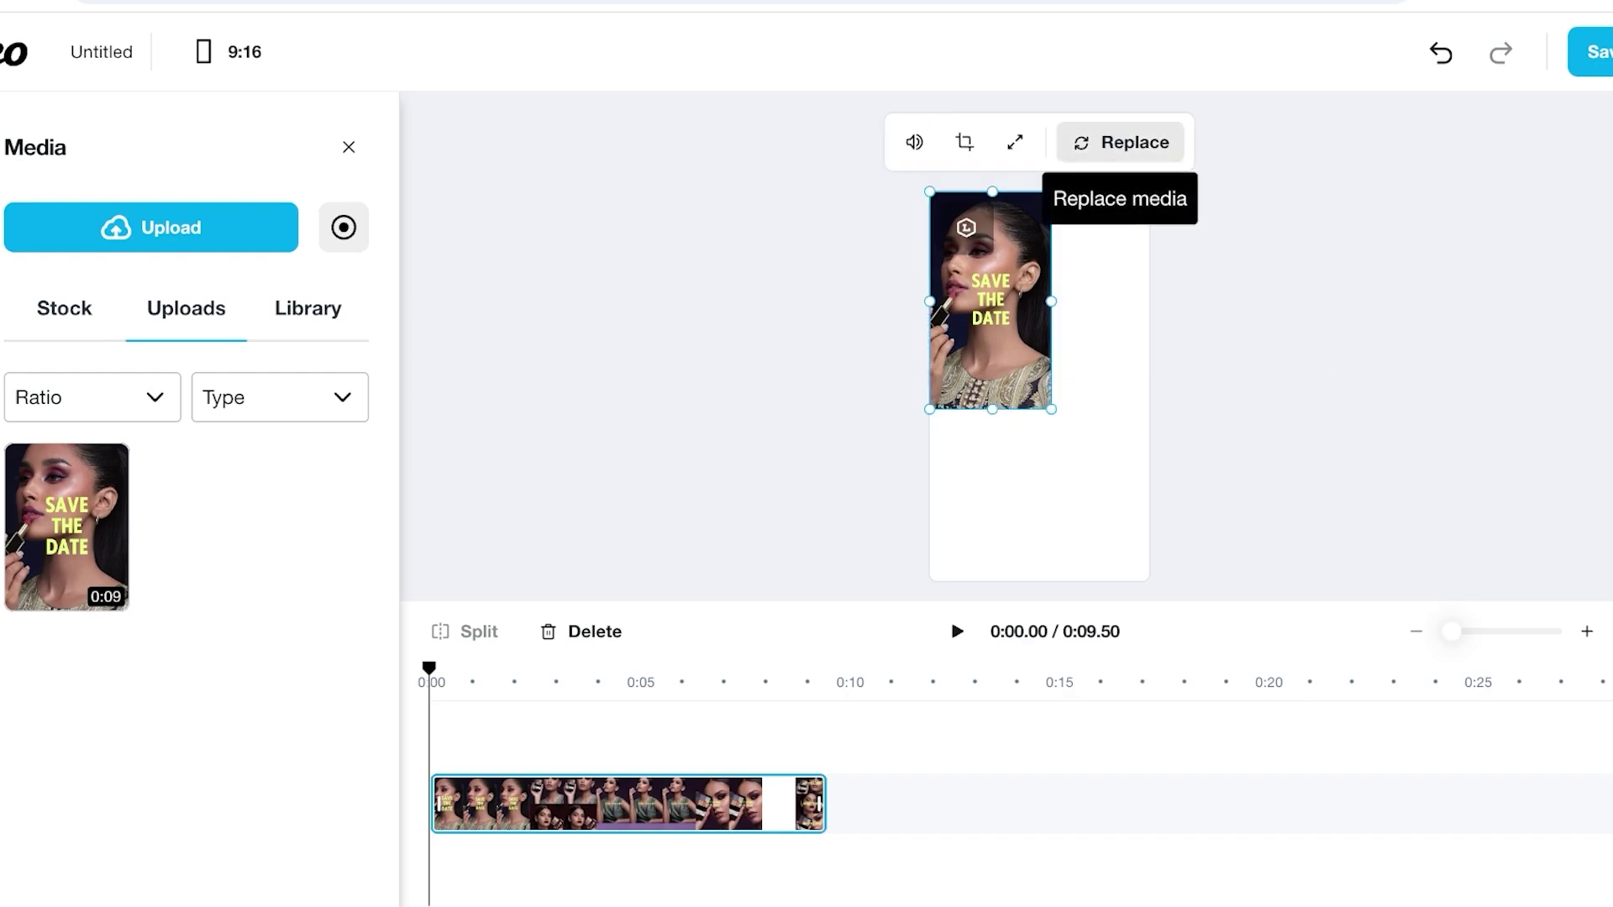
left_click_drag(1050, 409, 1150, 583)
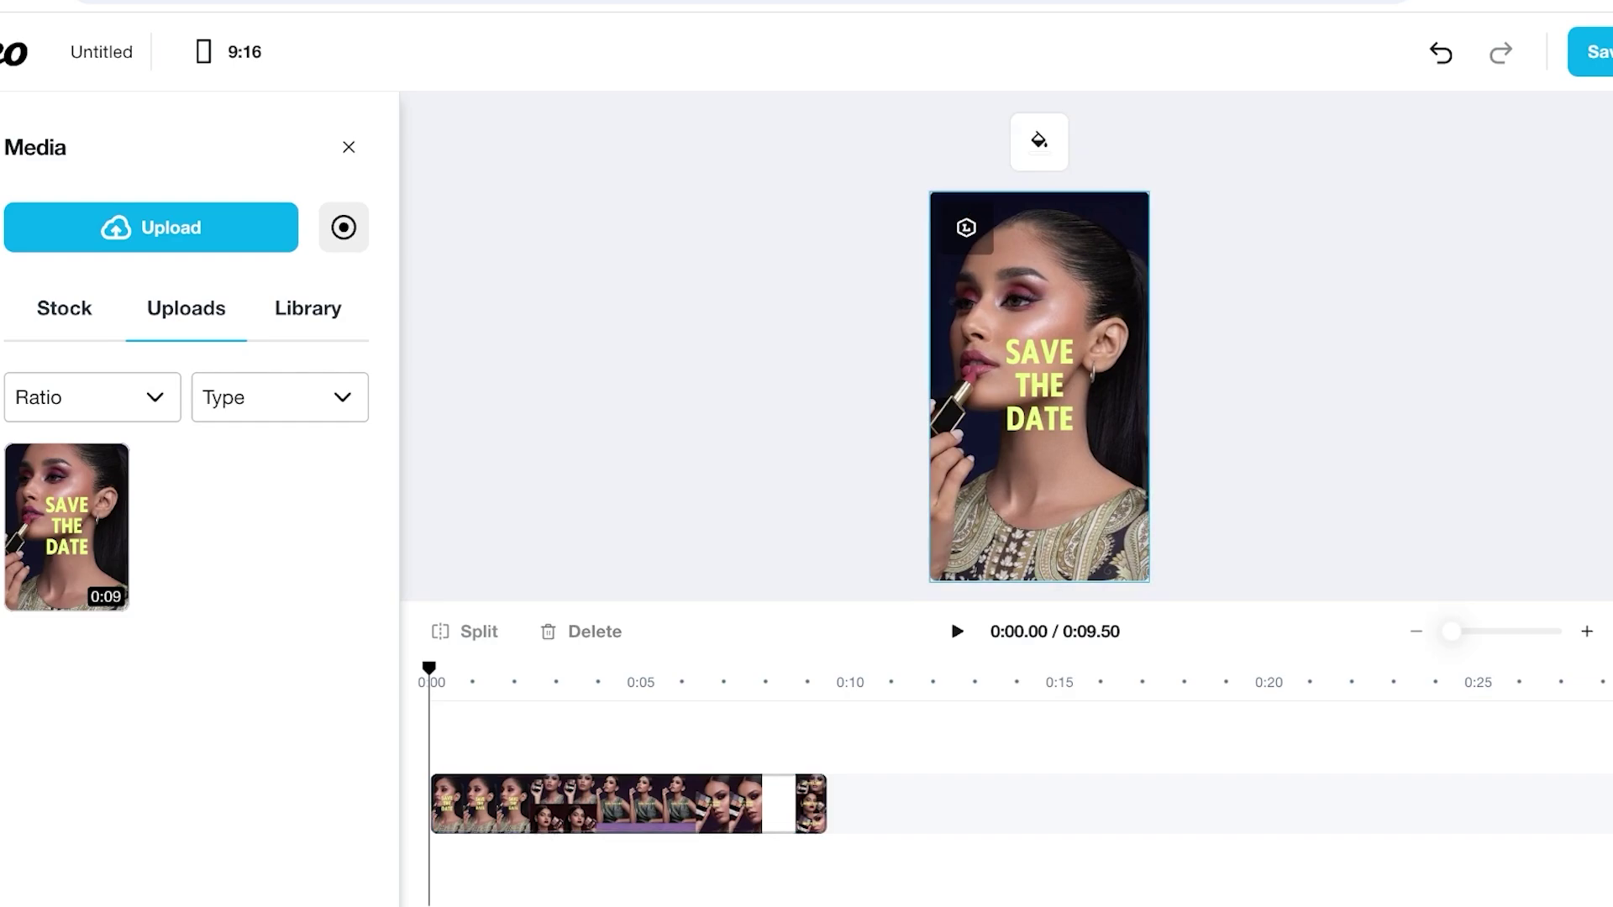
Step: Try out the timeline's zoom levels and check the options of the logo placeholder on the video
left_click(1586, 631)
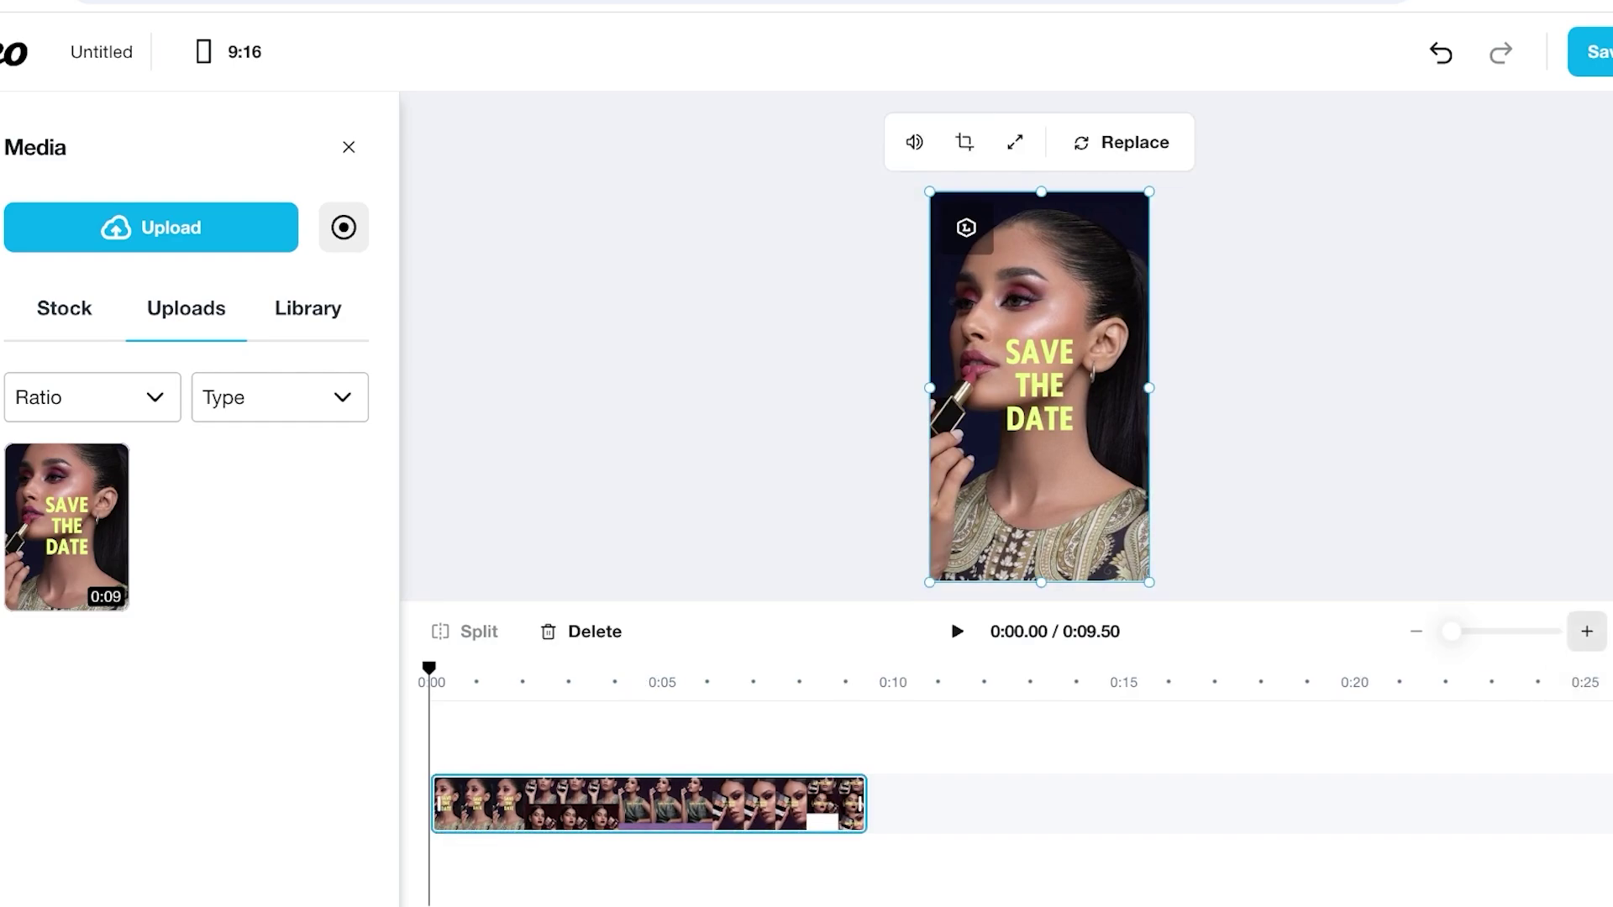
left_click(1586, 632)
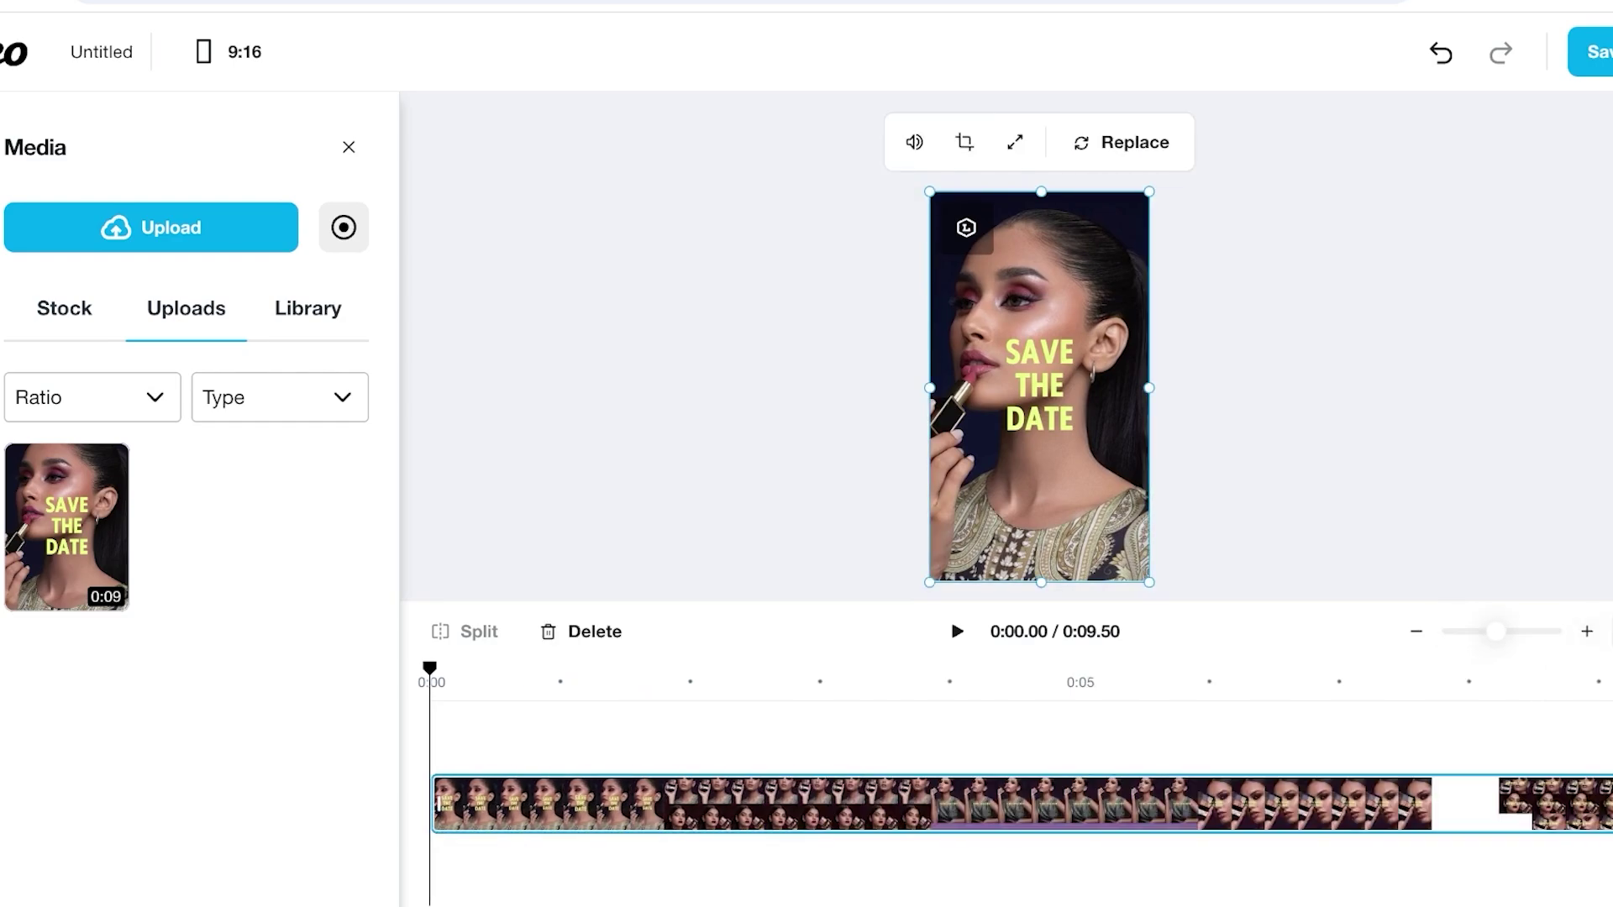
left_click(1416, 632)
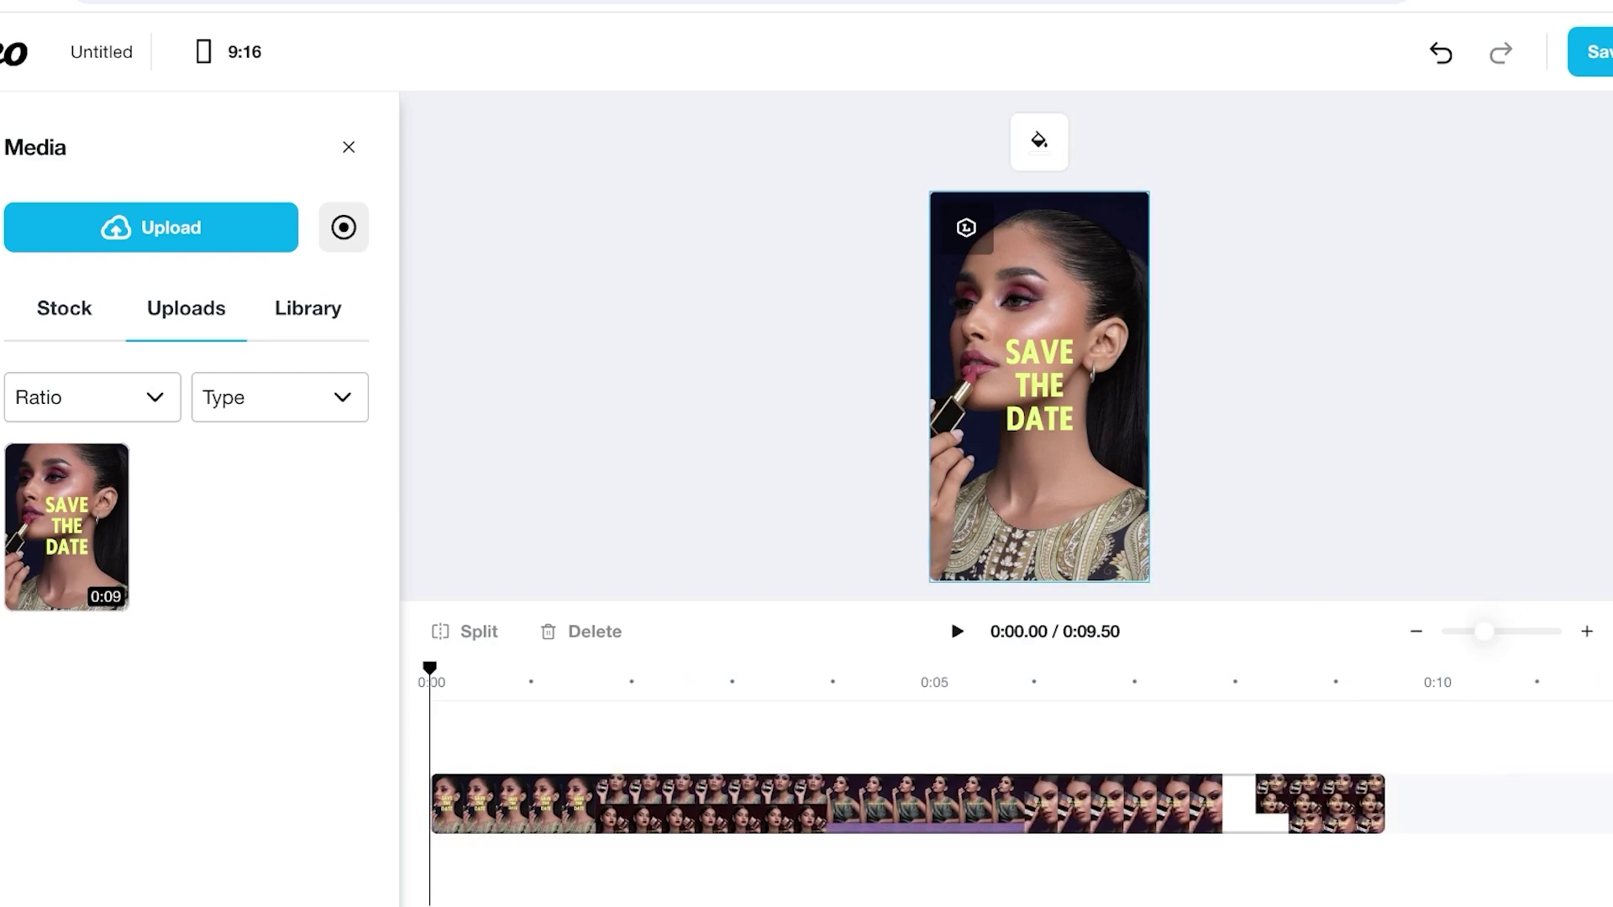
left_click(966, 227)
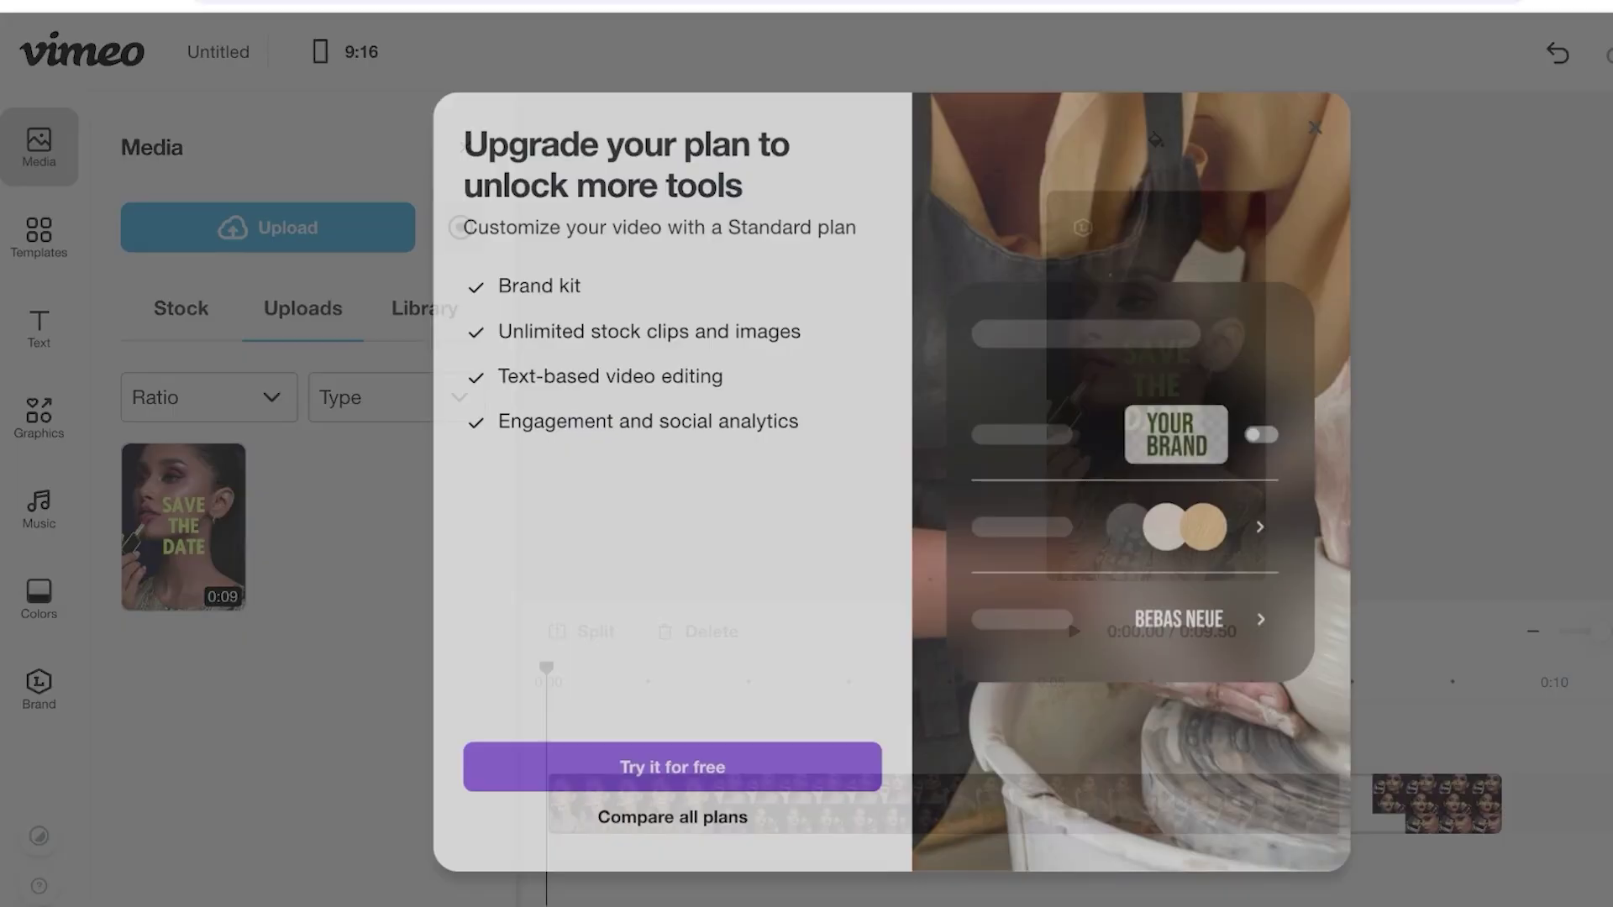
left_click(1317, 113)
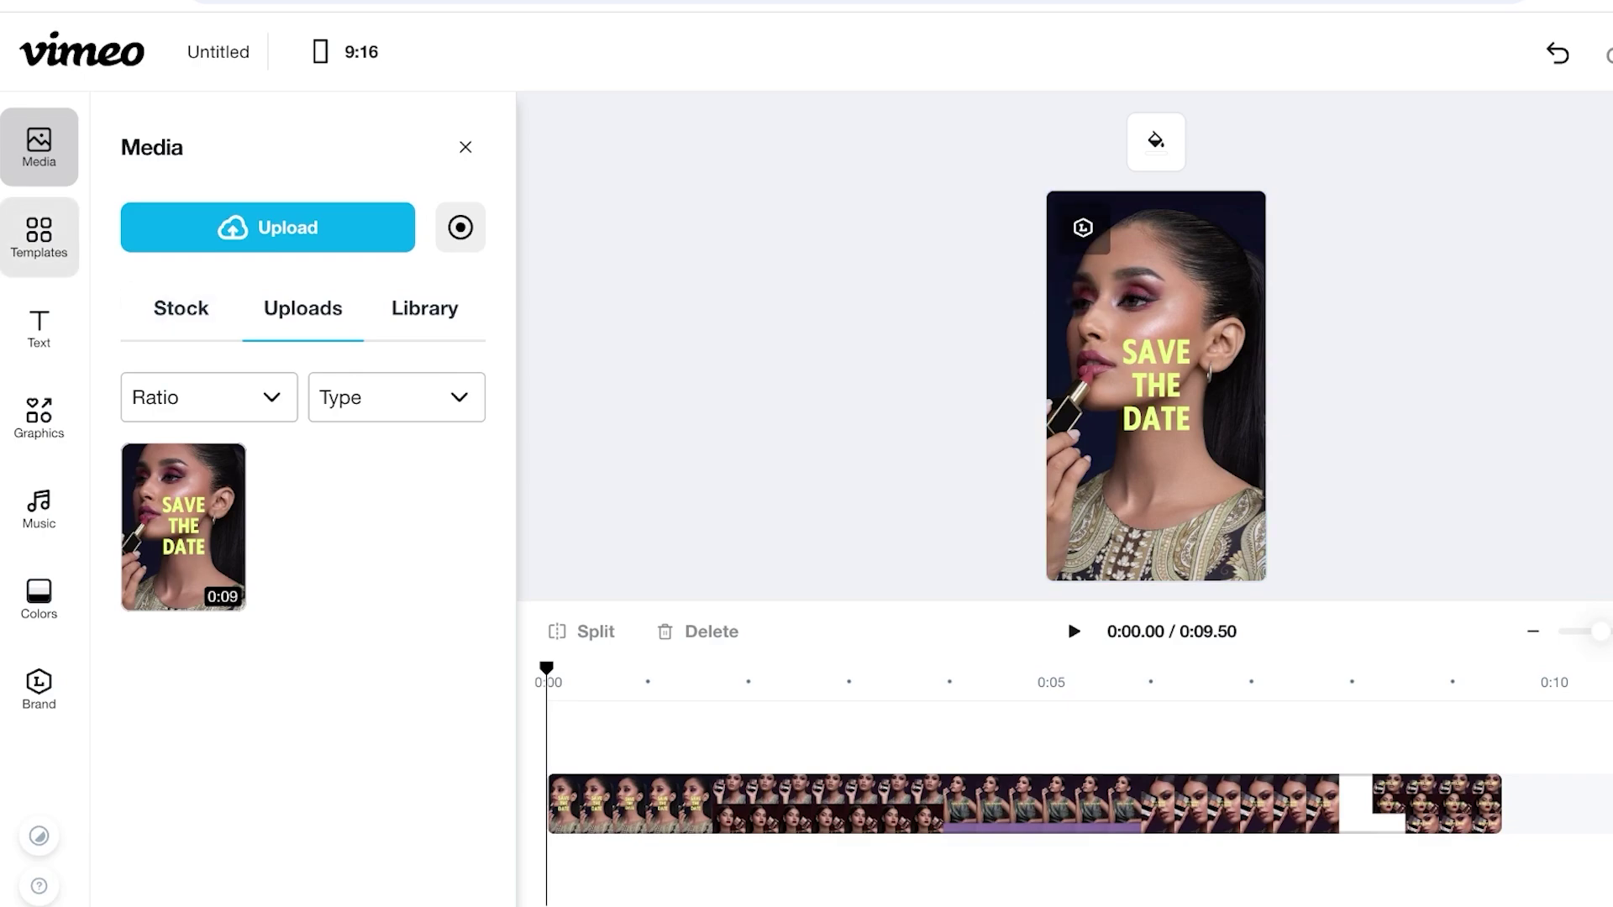
Step: Search the stock library for "makeup" images and look through the pictures
left_click(39, 237)
left_click(38, 147)
left_click(182, 308)
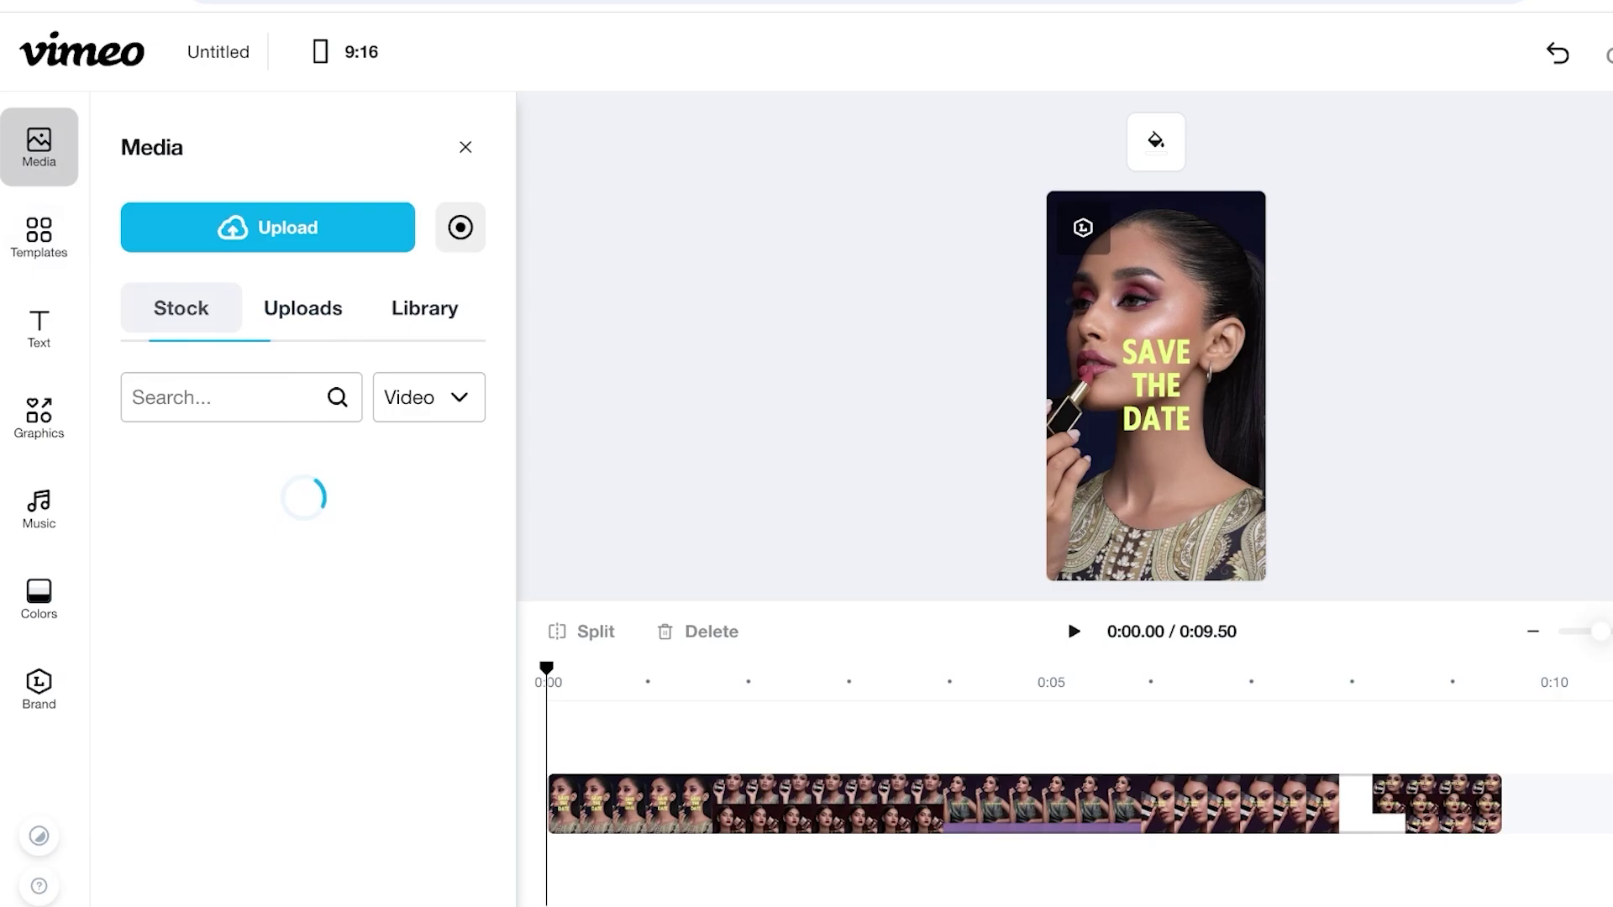
left_click(429, 397)
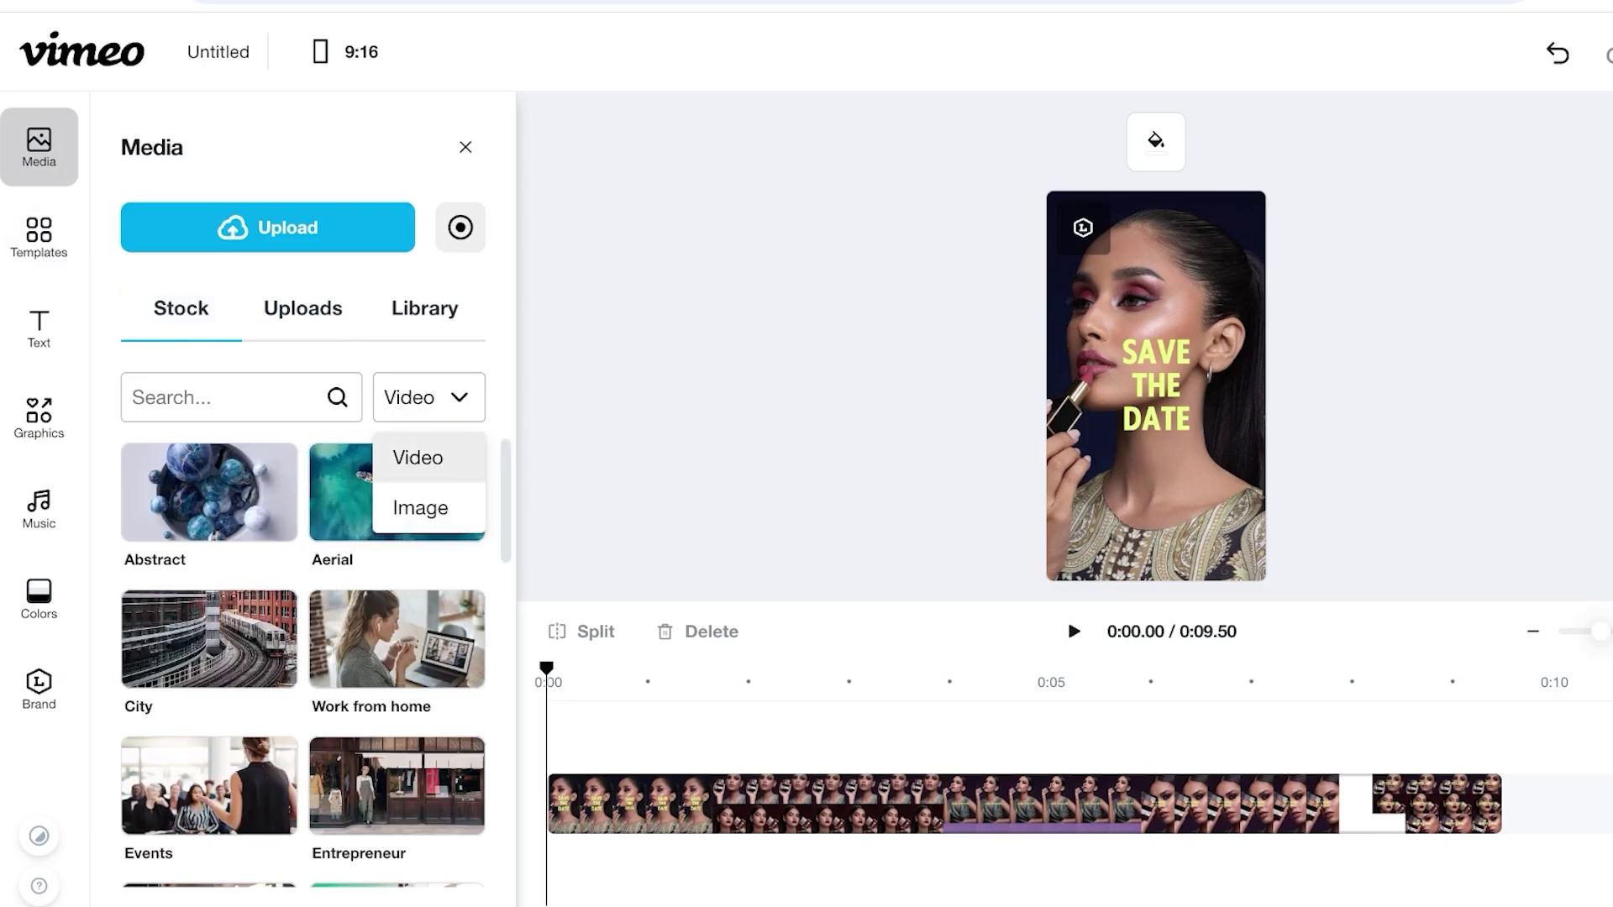
left_click(417, 509)
left_click(227, 397)
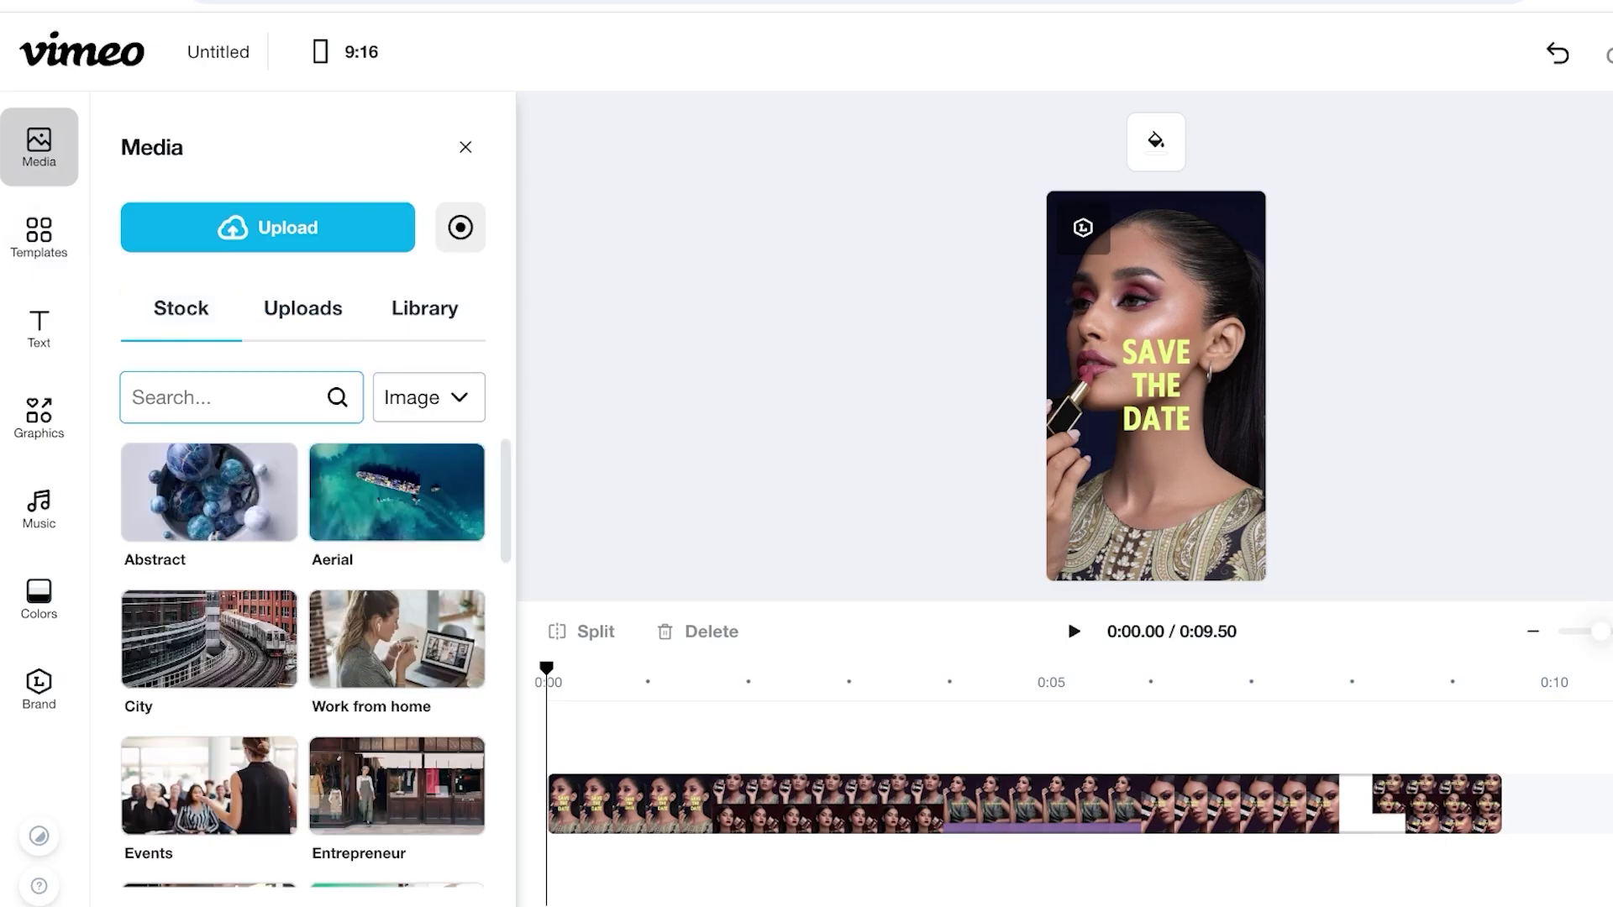
type("makeup")
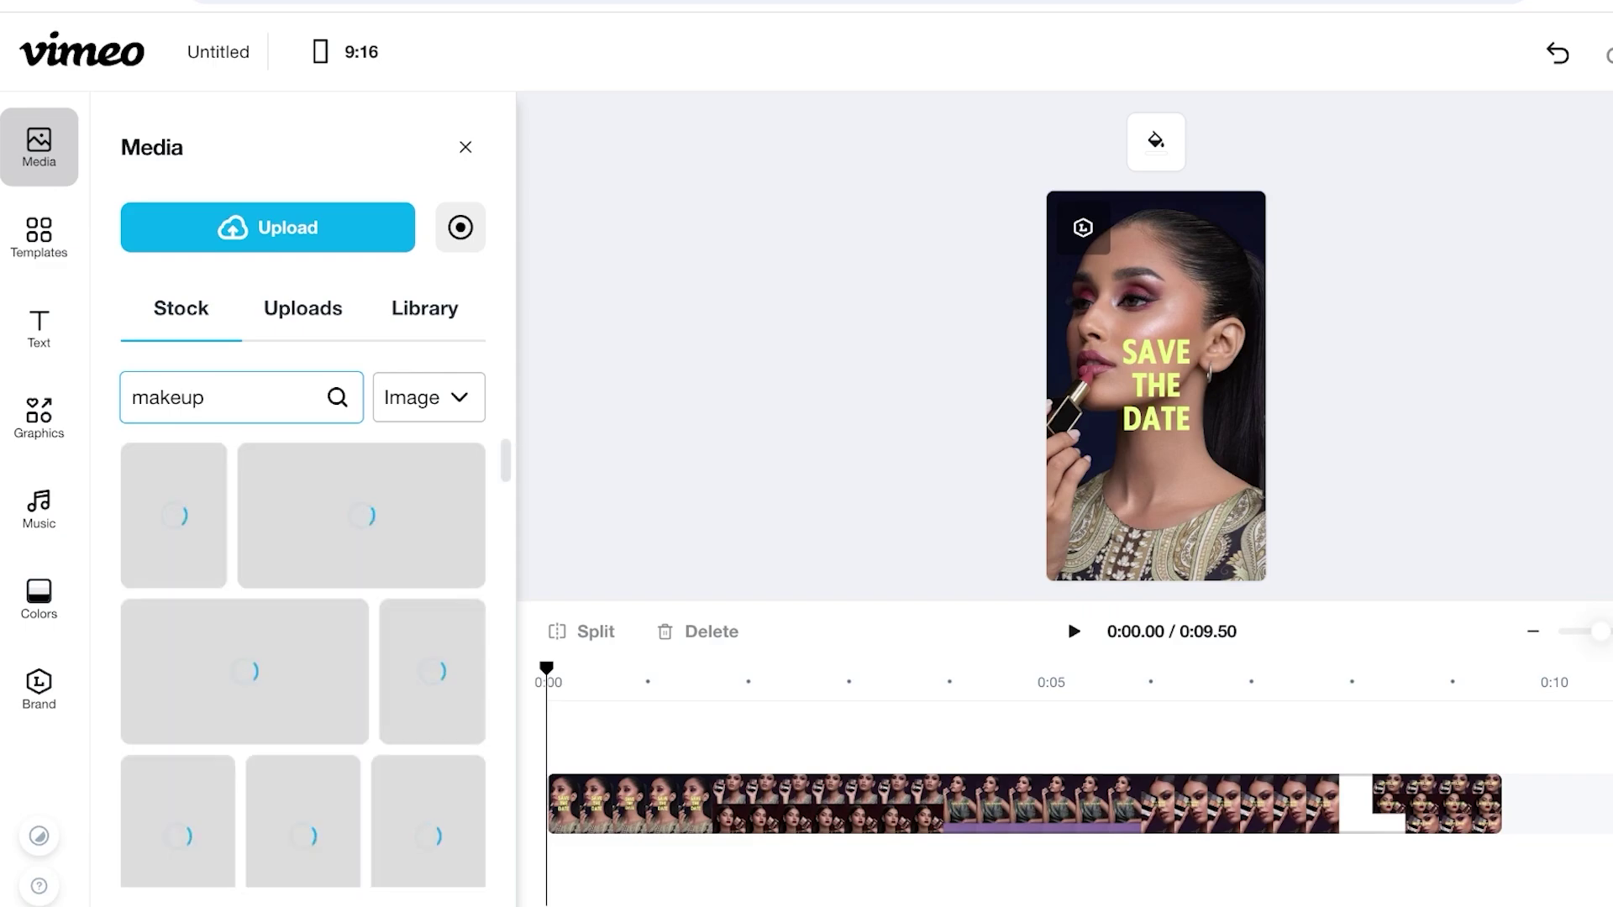
left_click(361, 515)
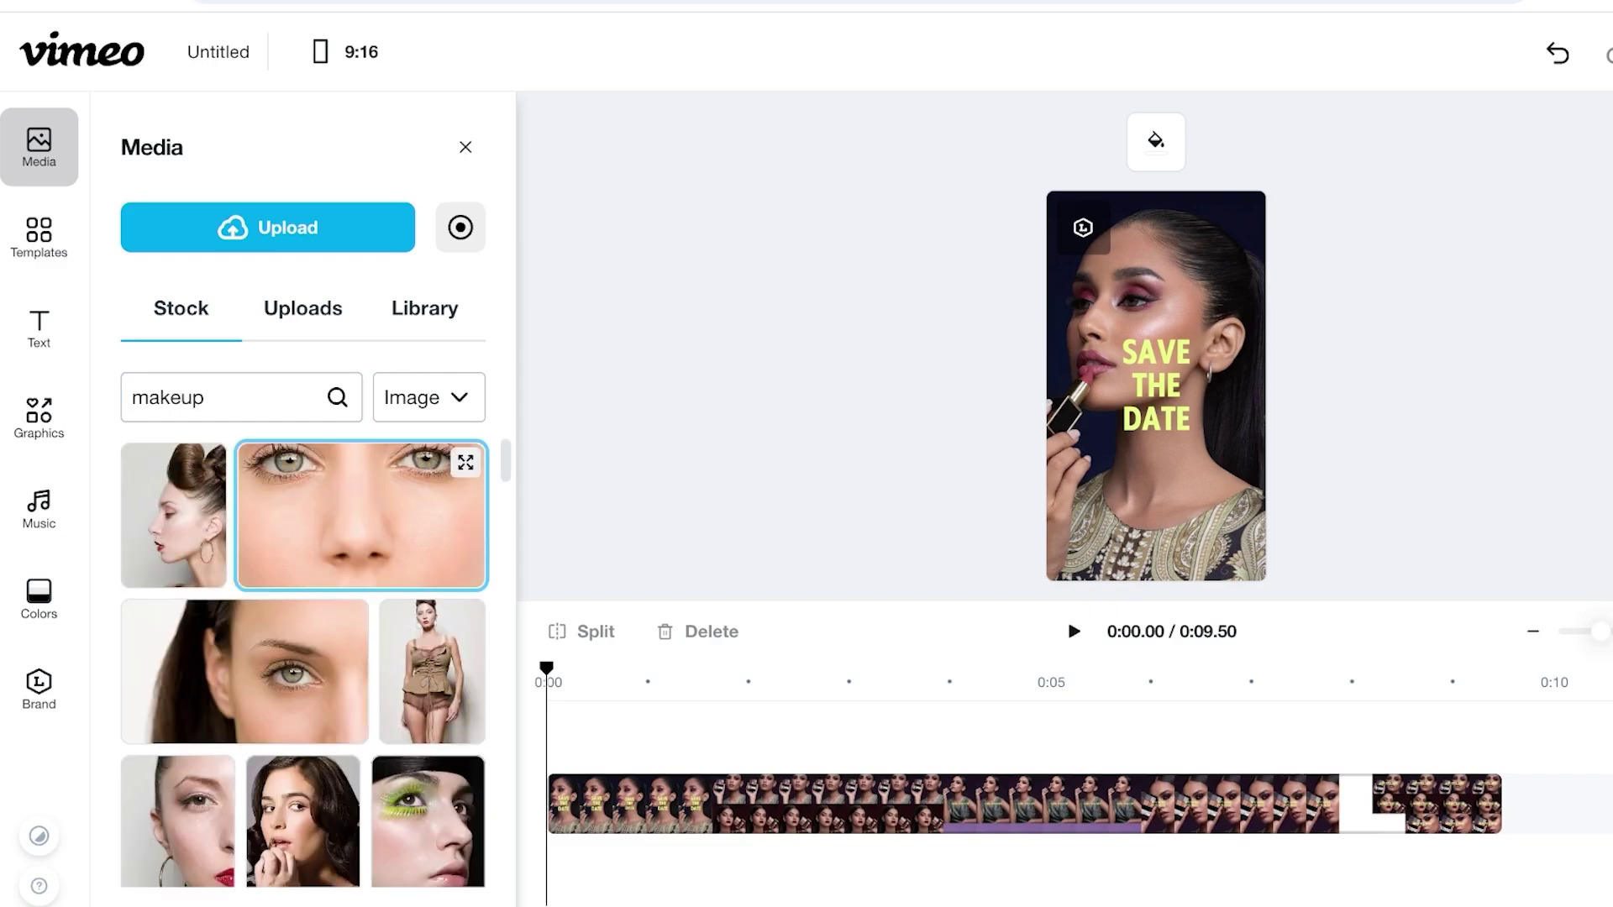
left_click(198, 521)
scroll(386, 571, "down", 10)
scroll(395, 601, "down", 10)
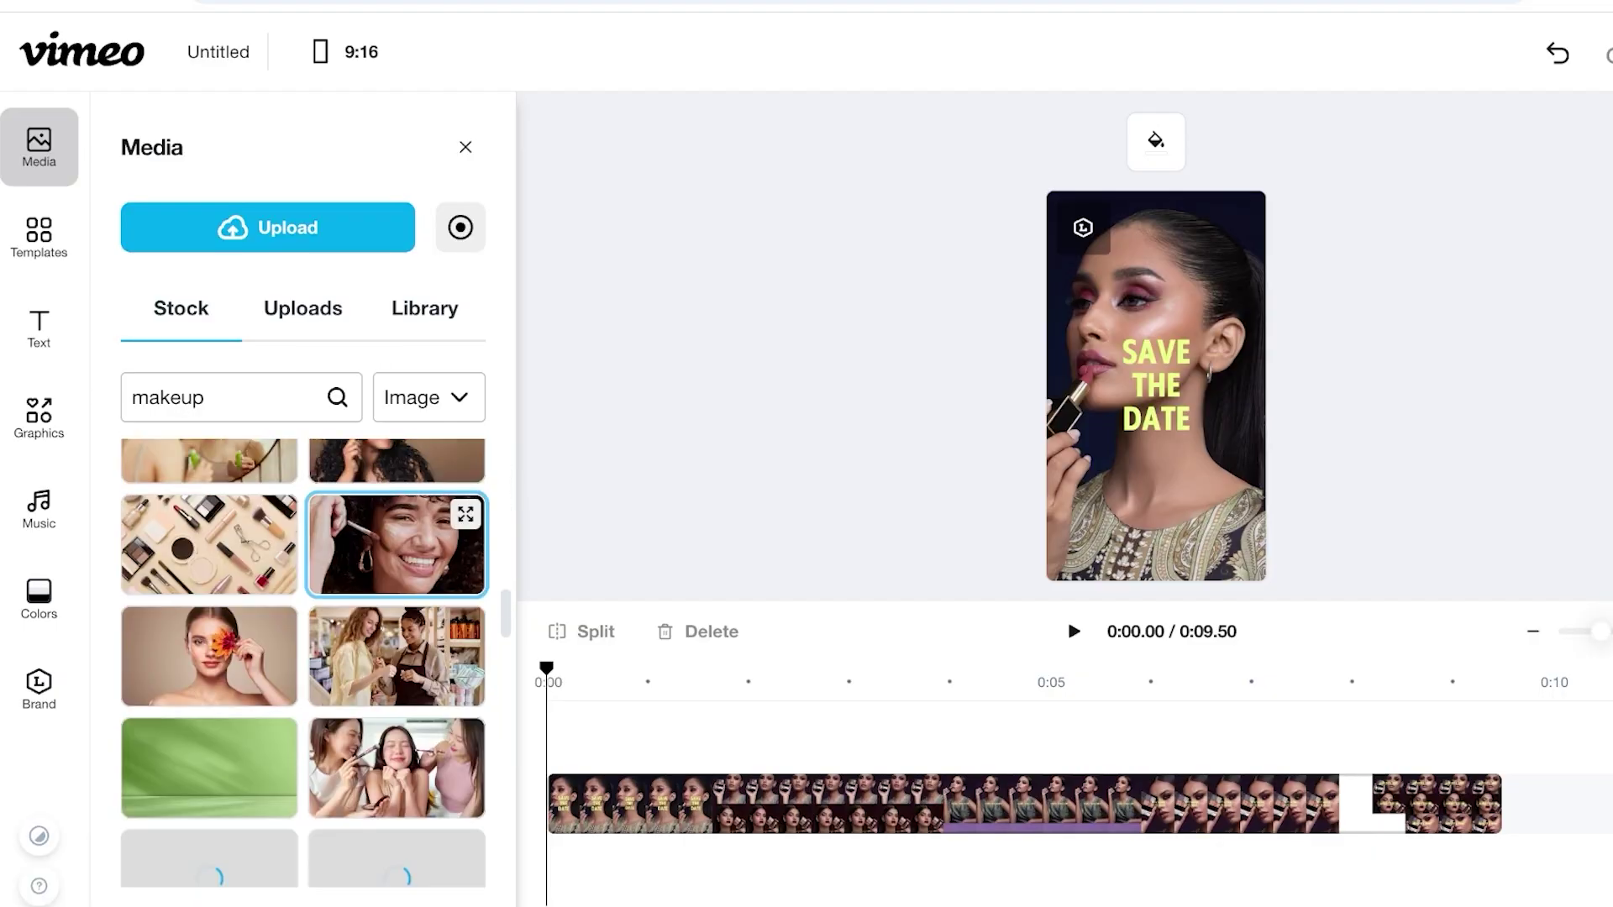
Step: Browse the 9:16 video templates and examine the scenes of the Sale Extended template
left_click(39, 236)
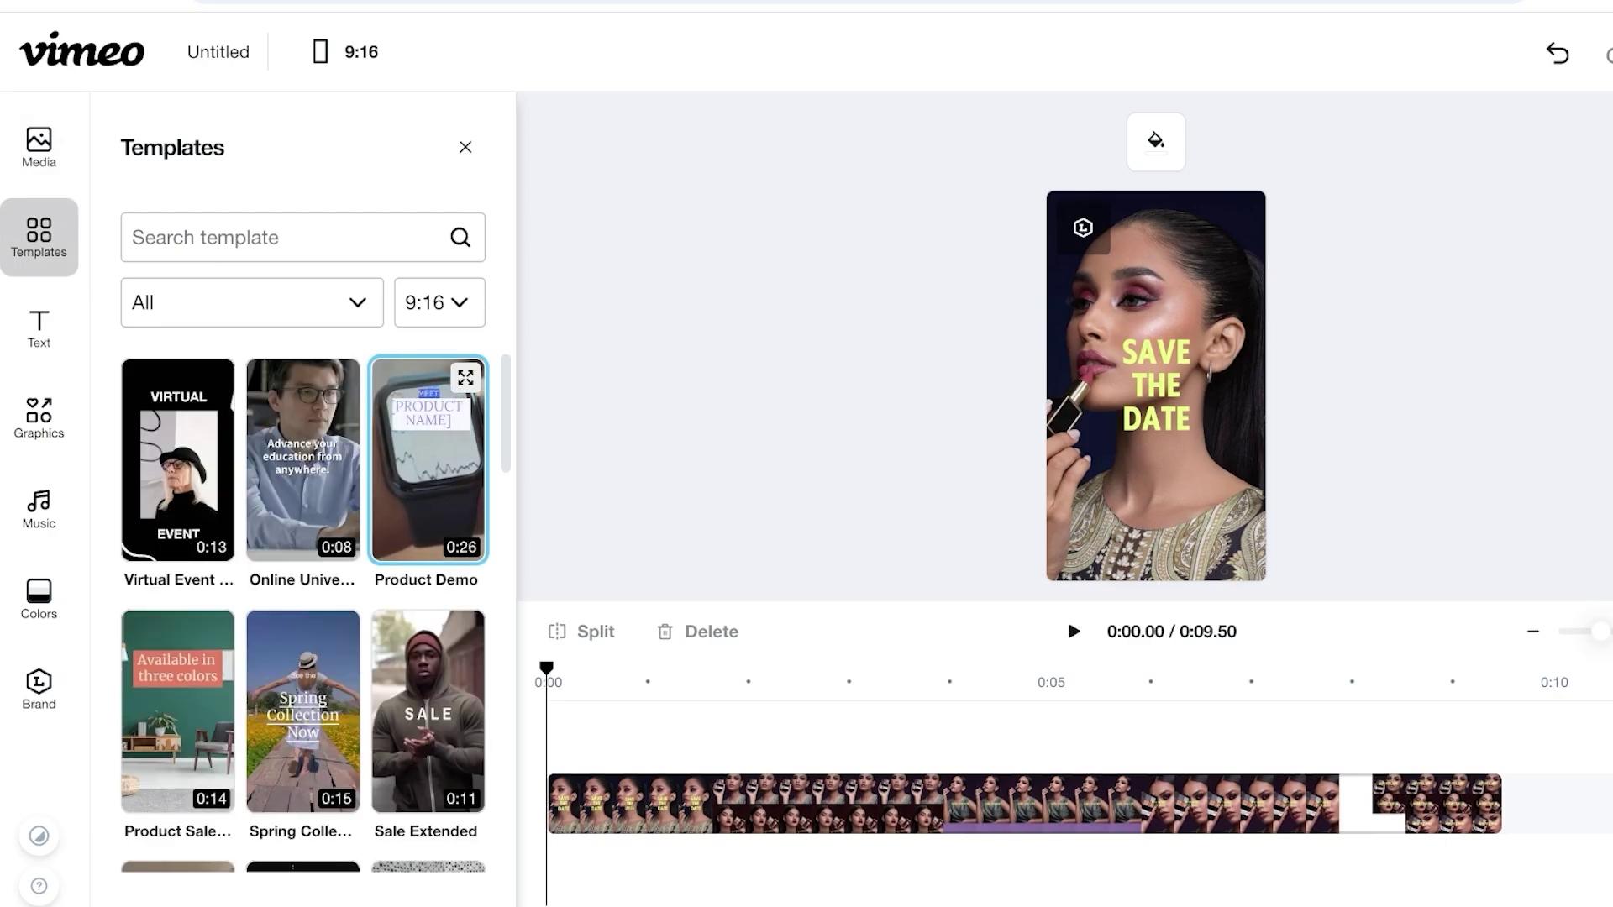
scroll(429, 588, "down", 1)
scroll(428, 550, "down", 3)
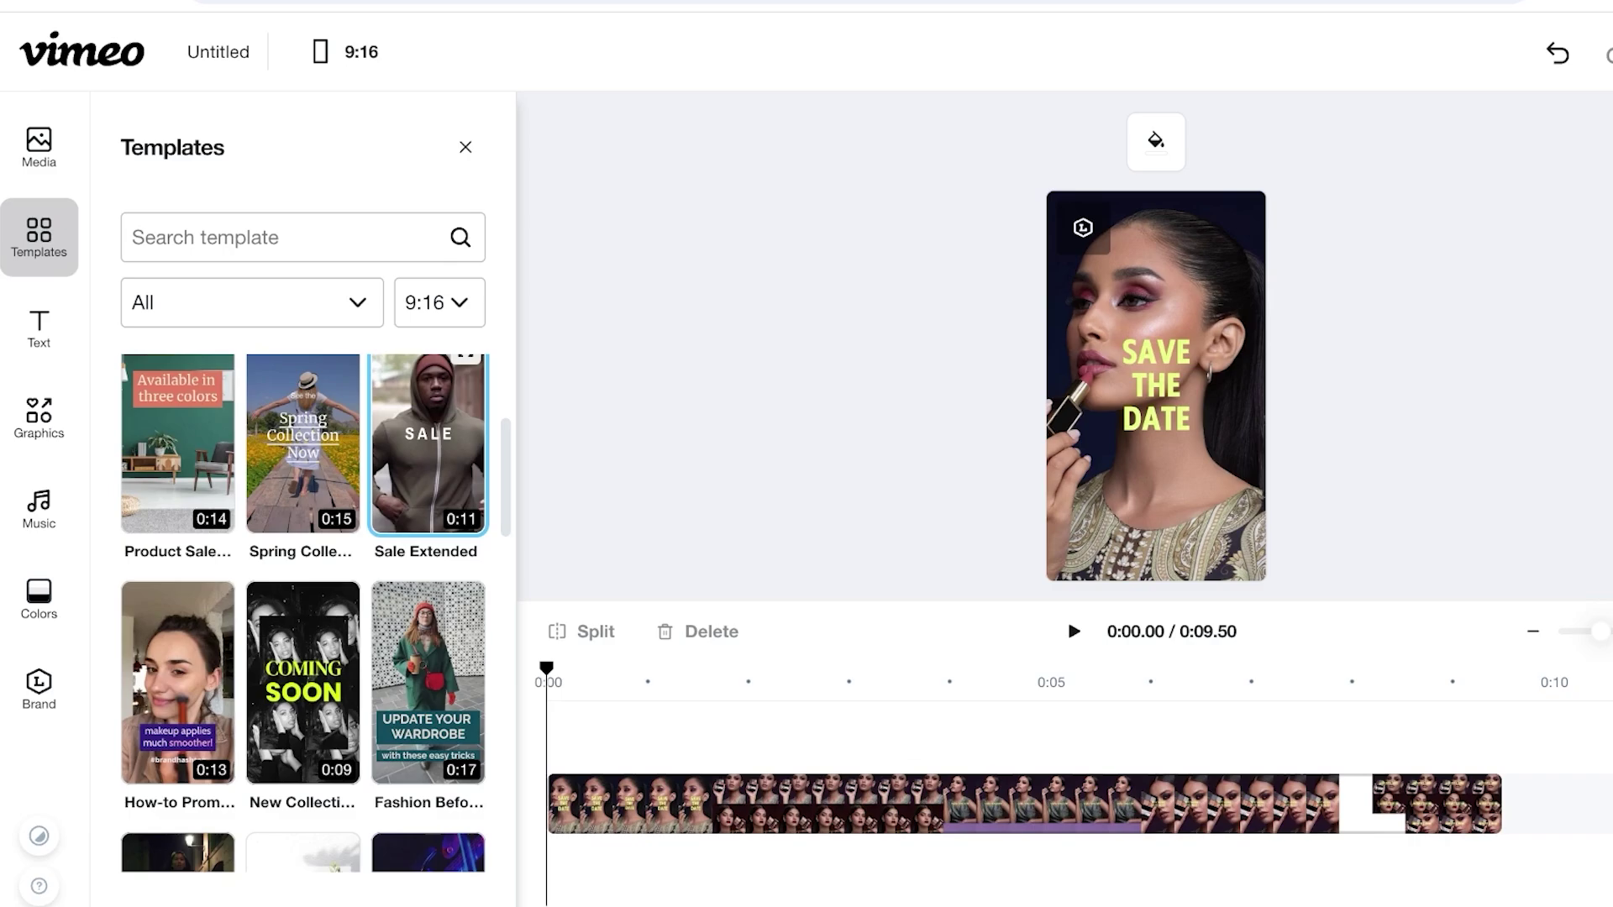
left_click(420, 462)
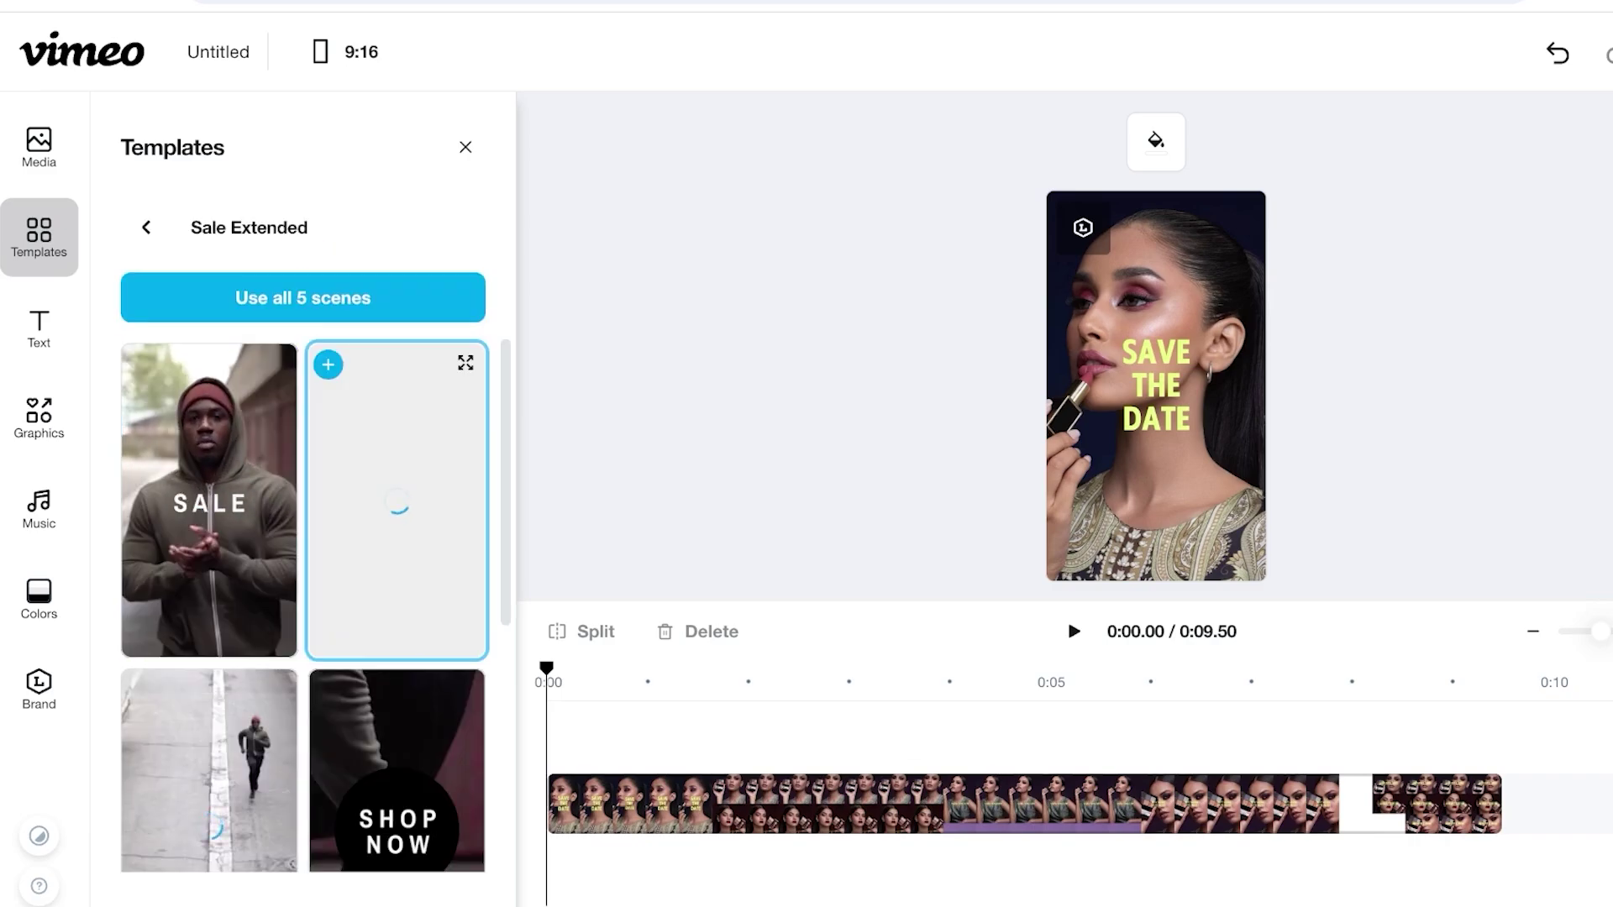
scroll(395, 504, "down", 5)
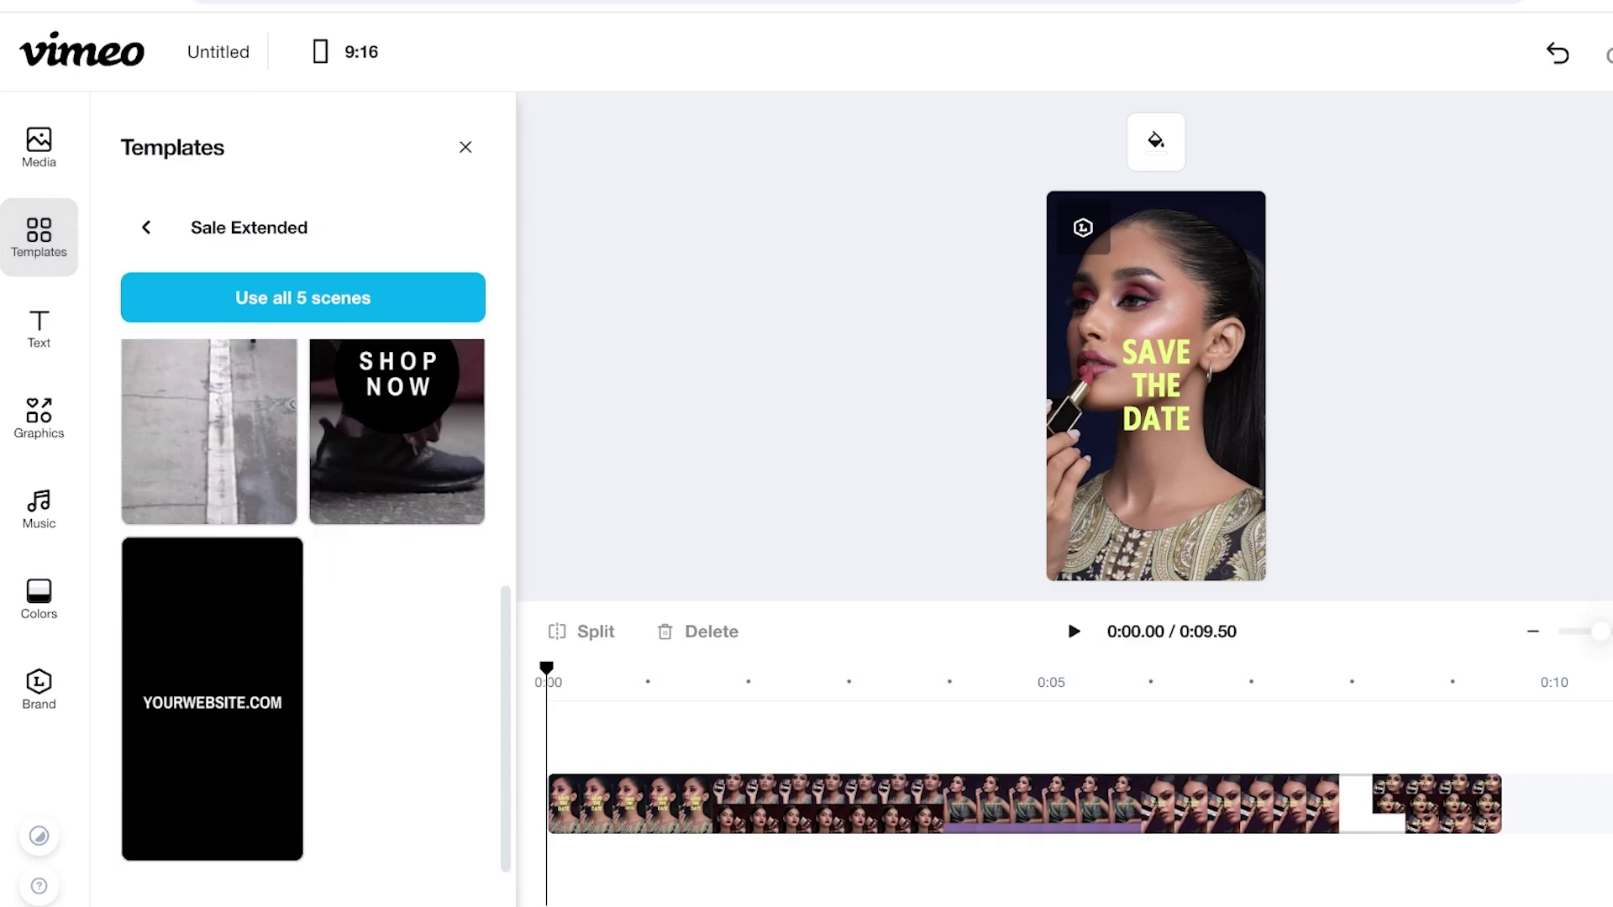
Step: Leave the Sale Extended template, look into the Spring Collection template from the 9:16 list, and return to the list
scroll(395, 504, "up", 4)
left_click(146, 227)
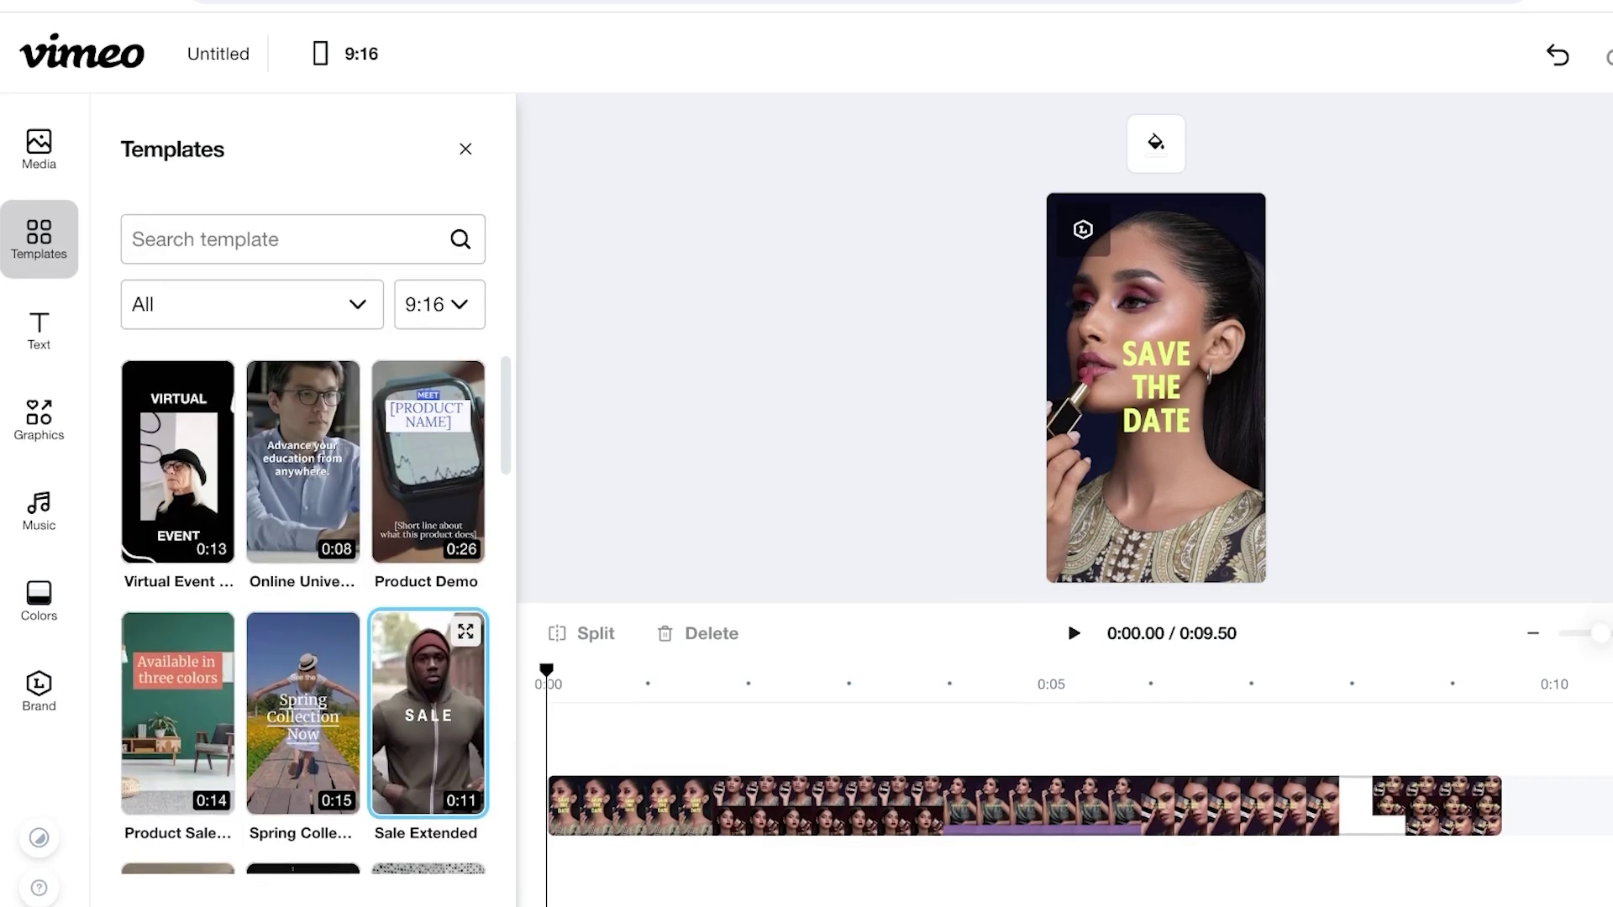
scroll(302, 470, "down", 3)
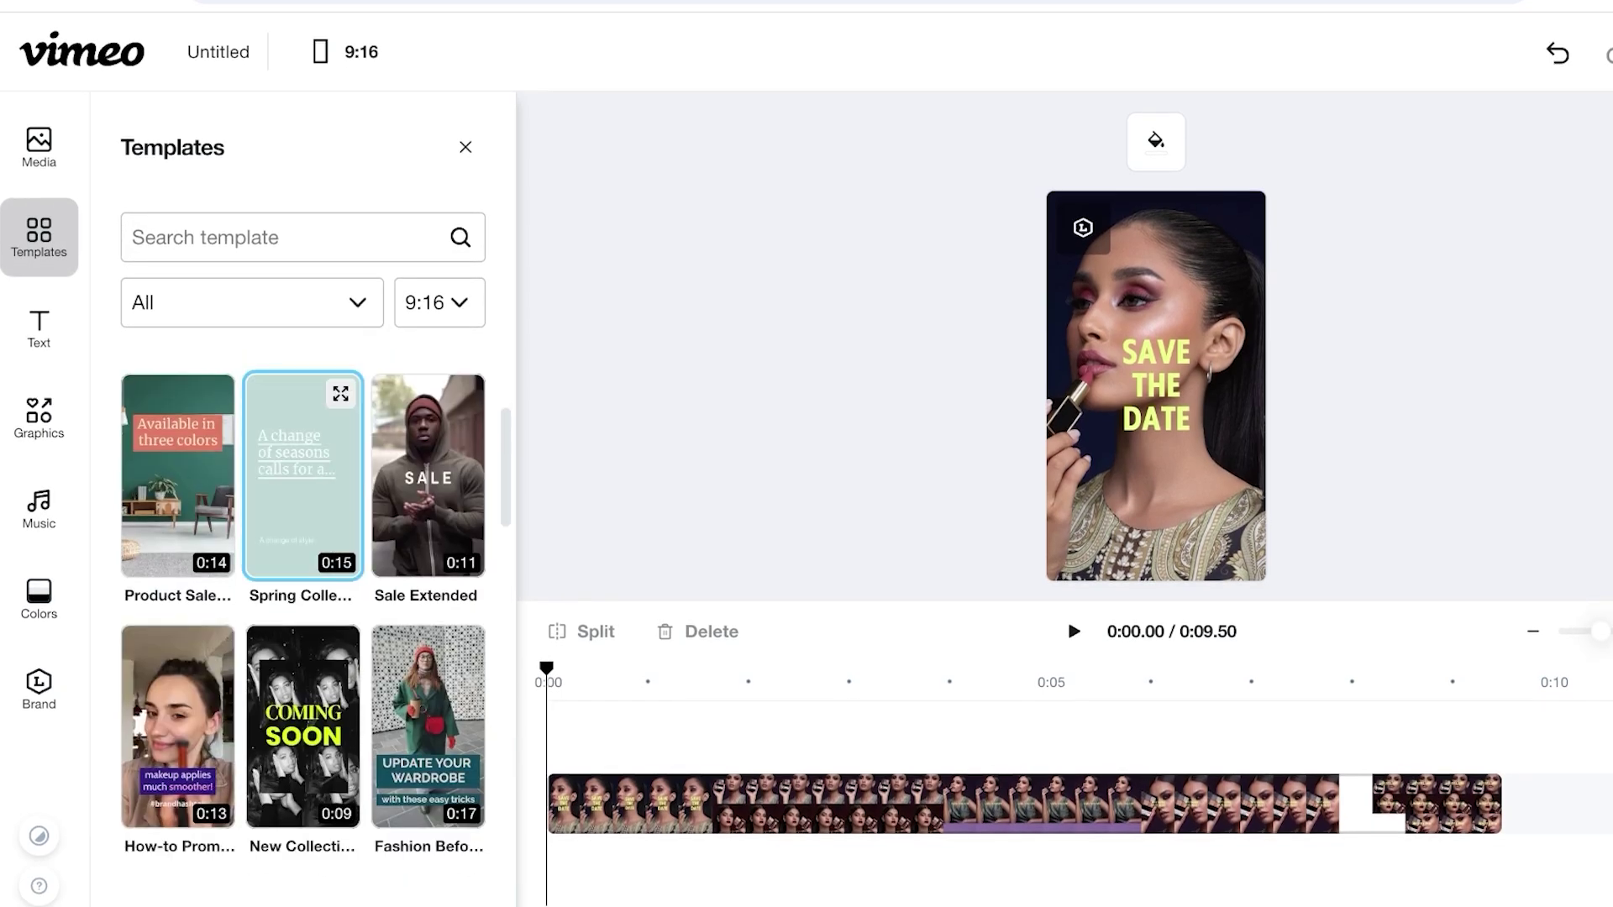
left_click(302, 470)
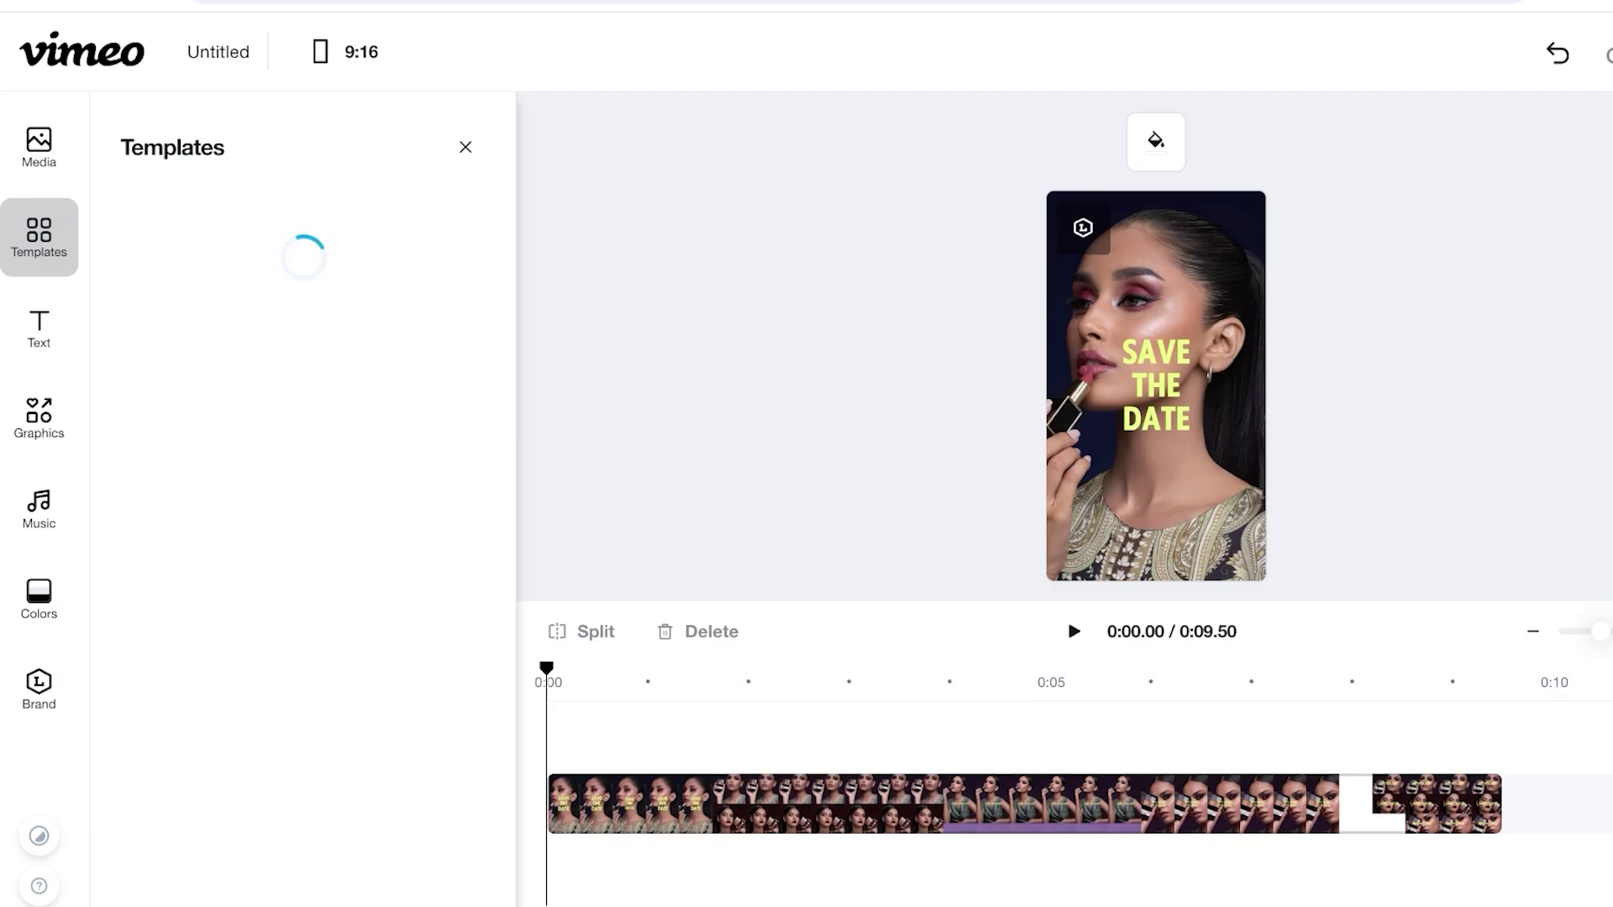
left_click(146, 227)
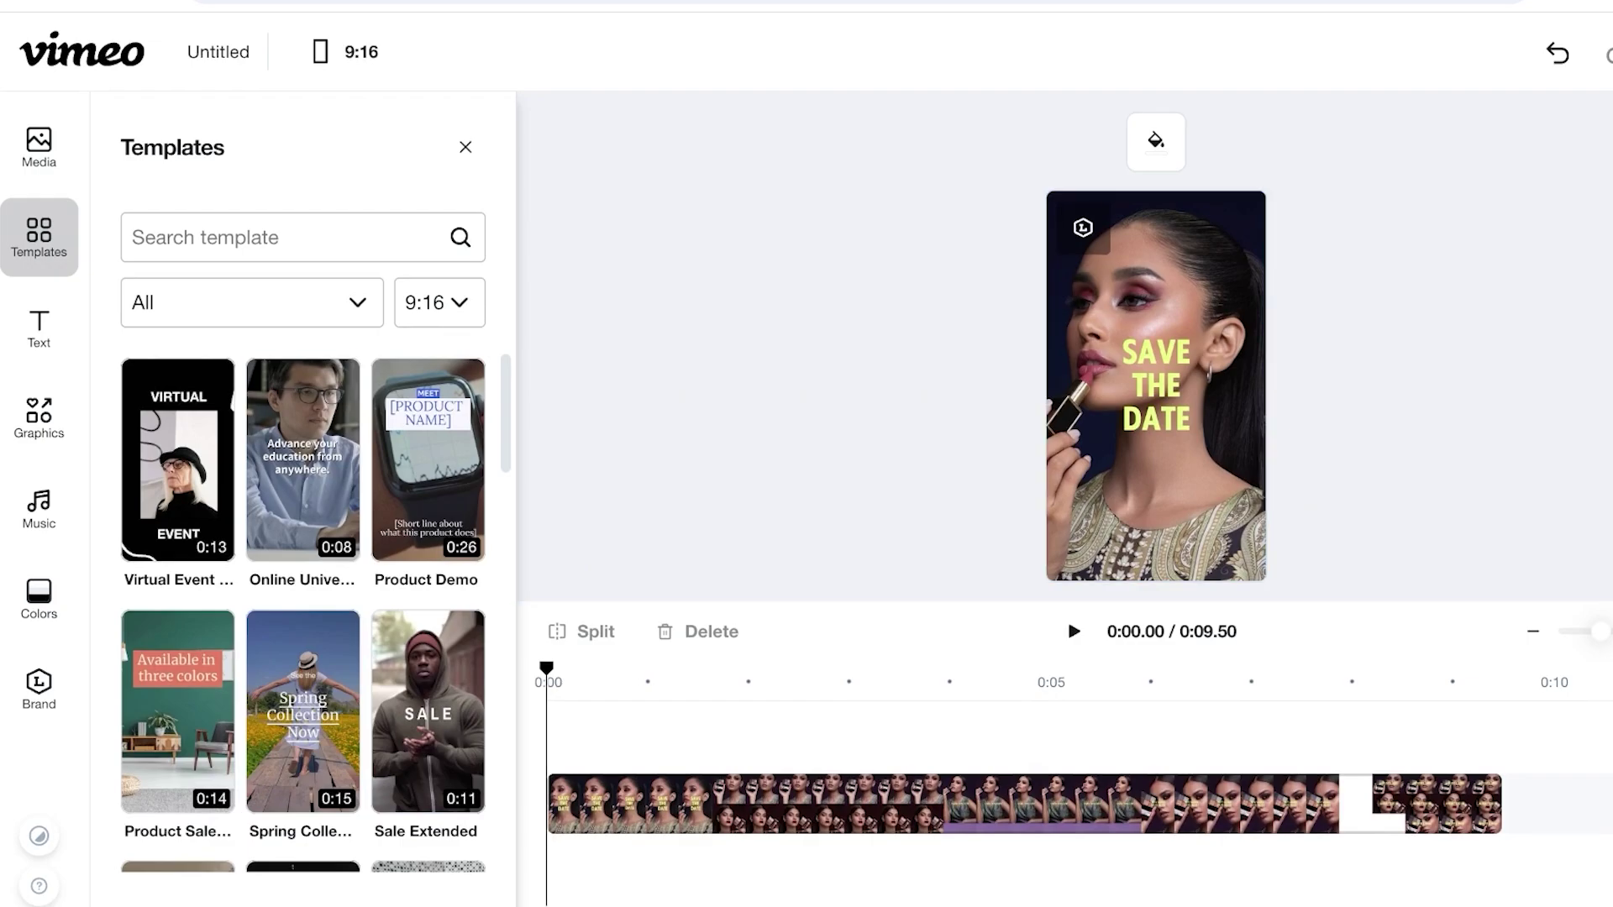
Step: View the 16:9 video templates and switch the ratio filter back to 9:16
left_click(439, 302)
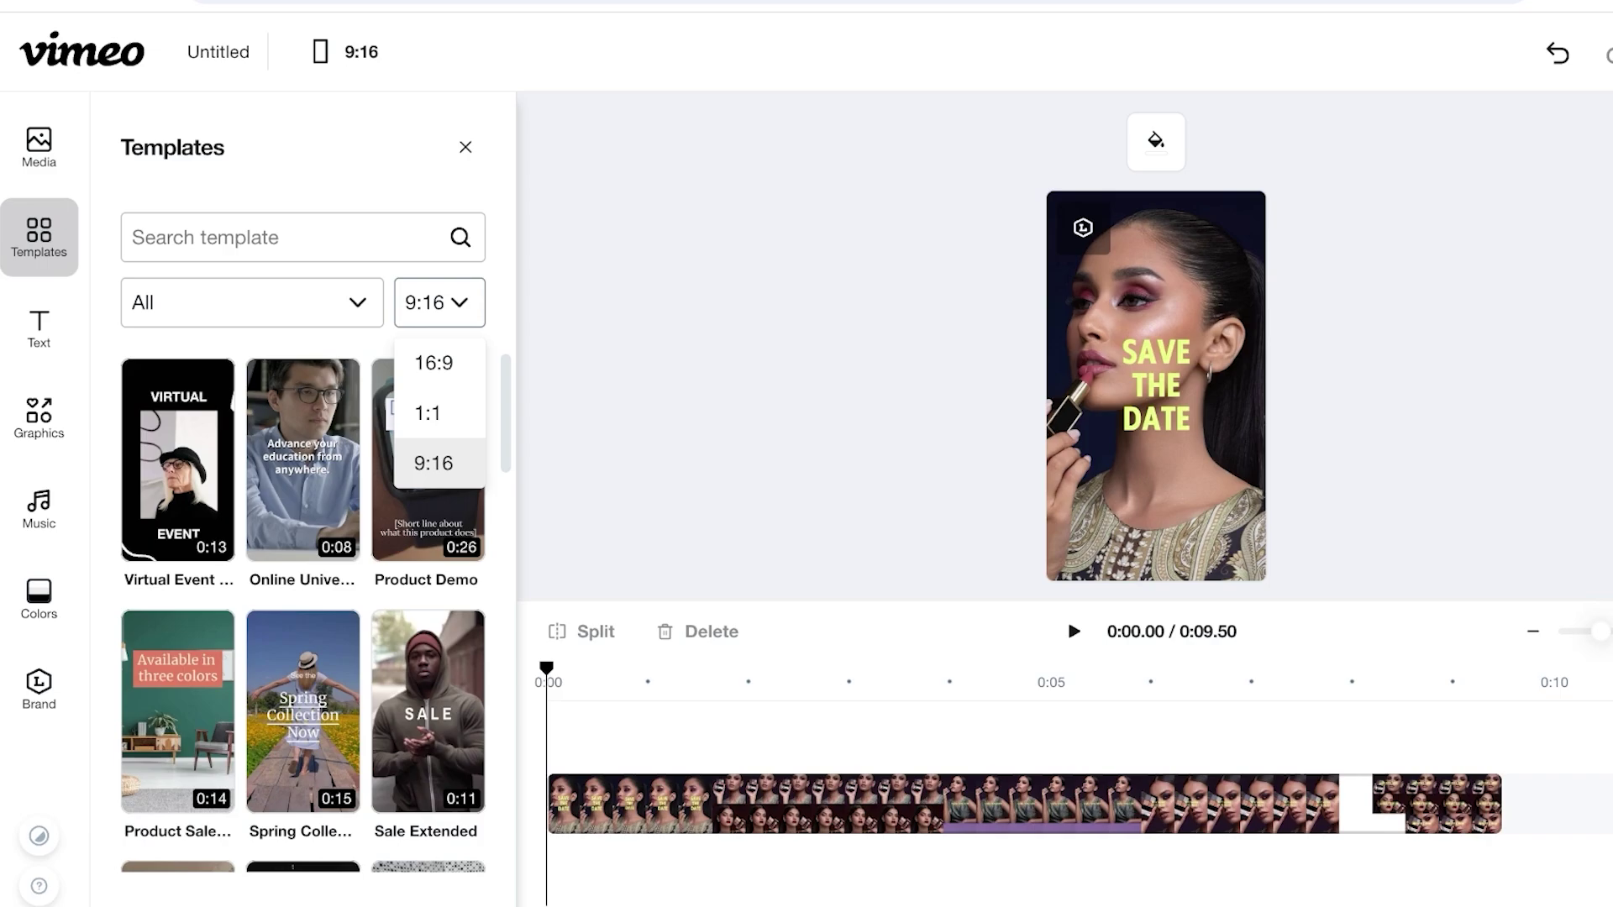
left_click(433, 363)
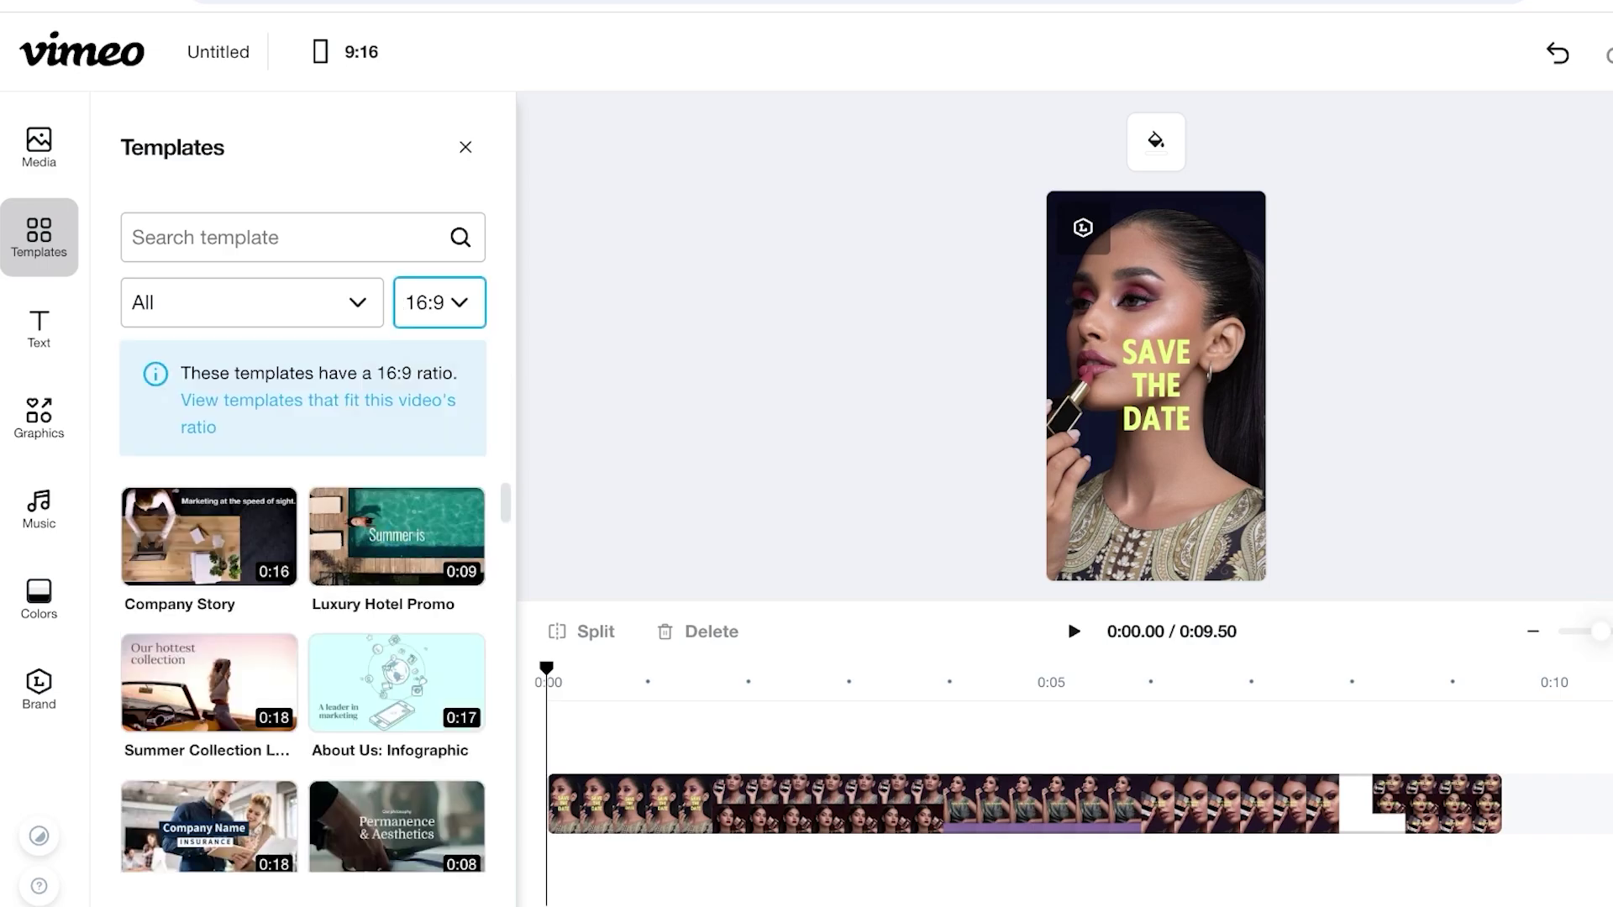
left_click(439, 302)
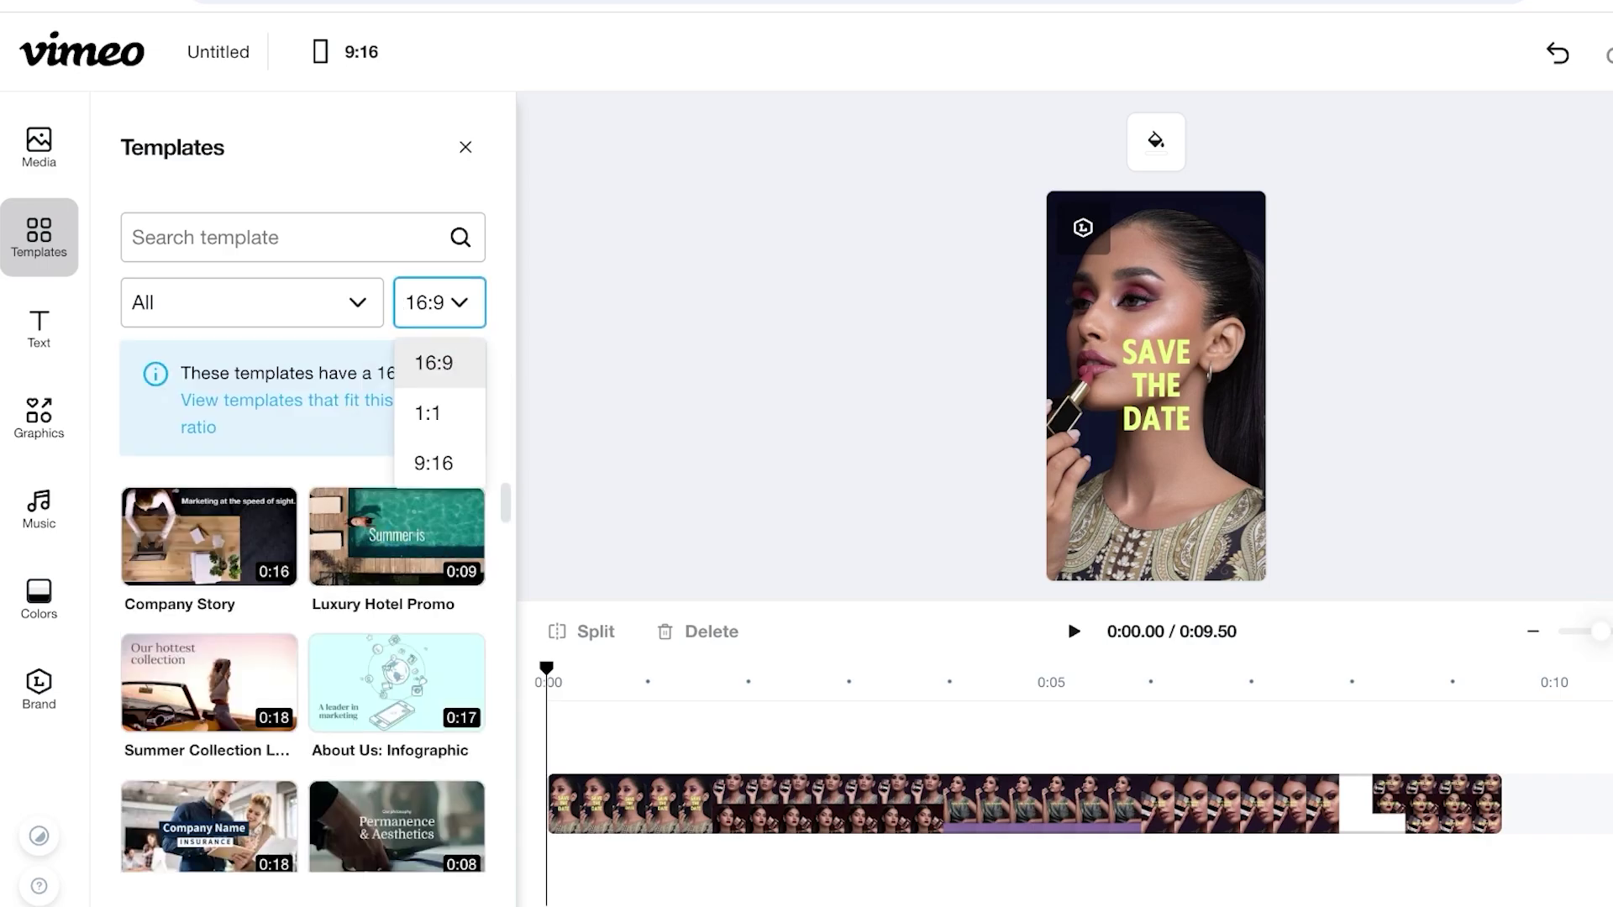
left_click(432, 461)
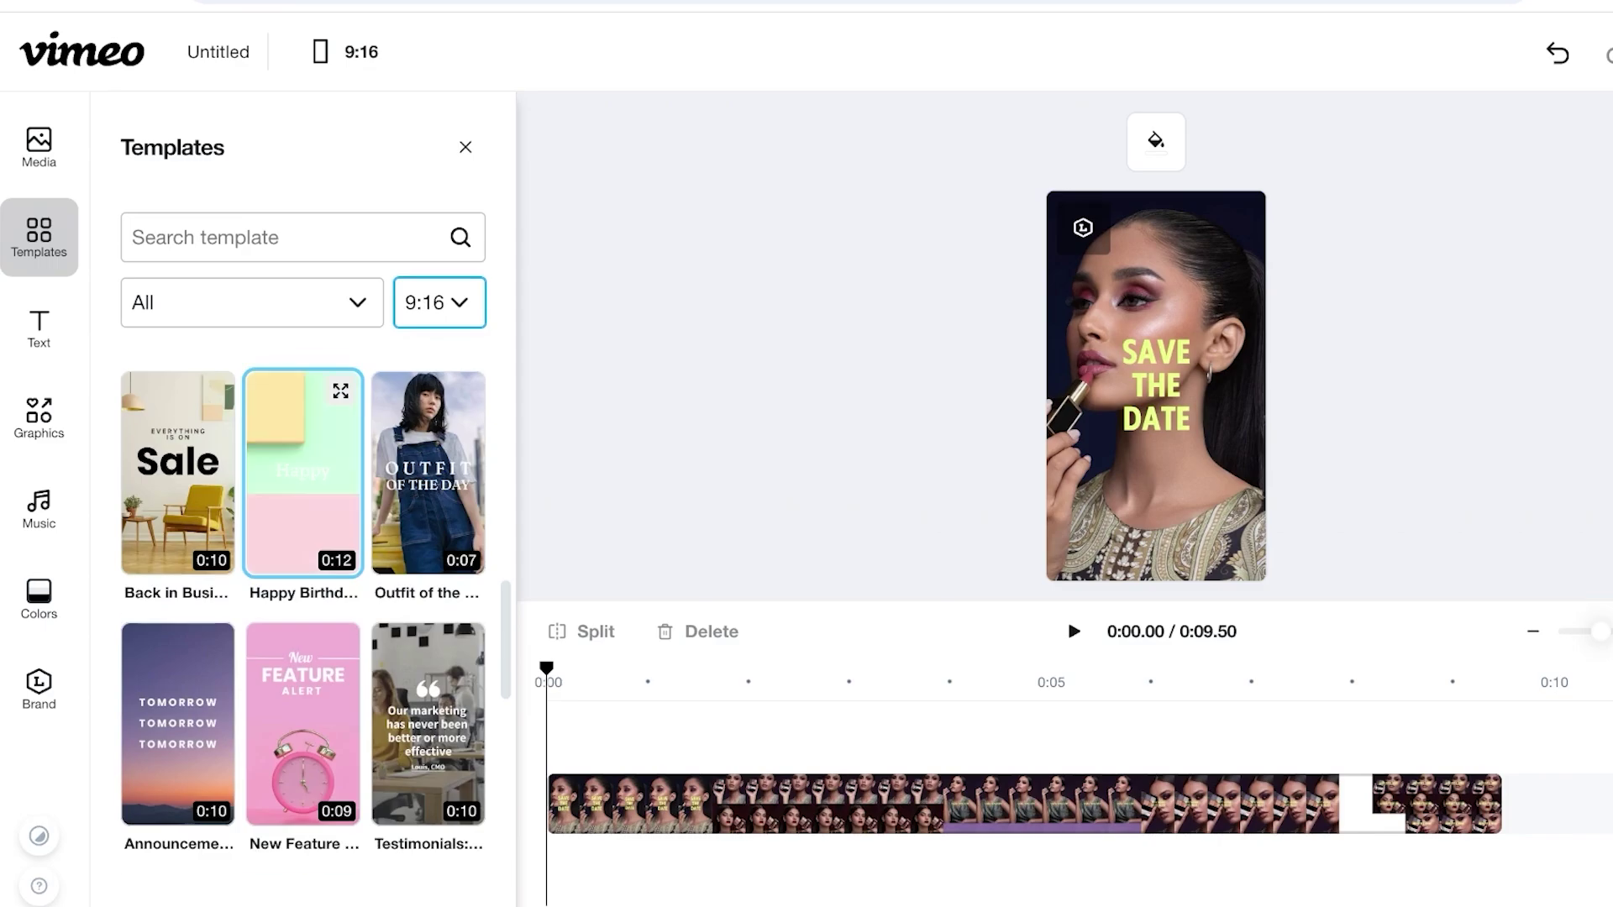
Step: Replace the timeline with all 3 scenes of the Back in Business template and select the first scene on the canvas
scroll(302, 672, "down", 1)
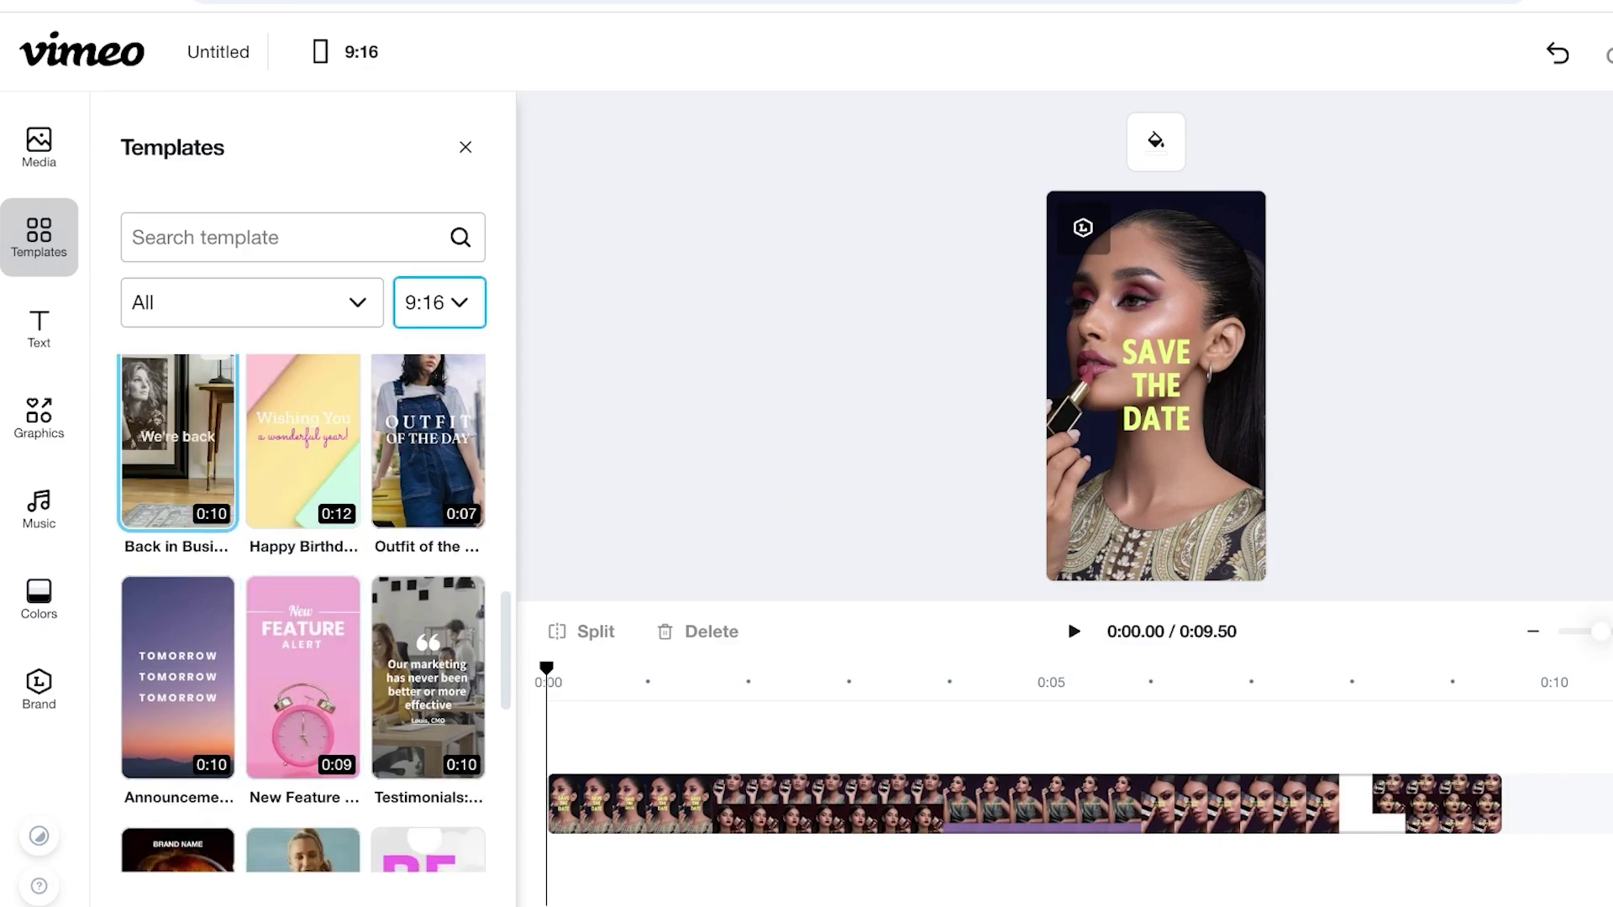
left_click(178, 445)
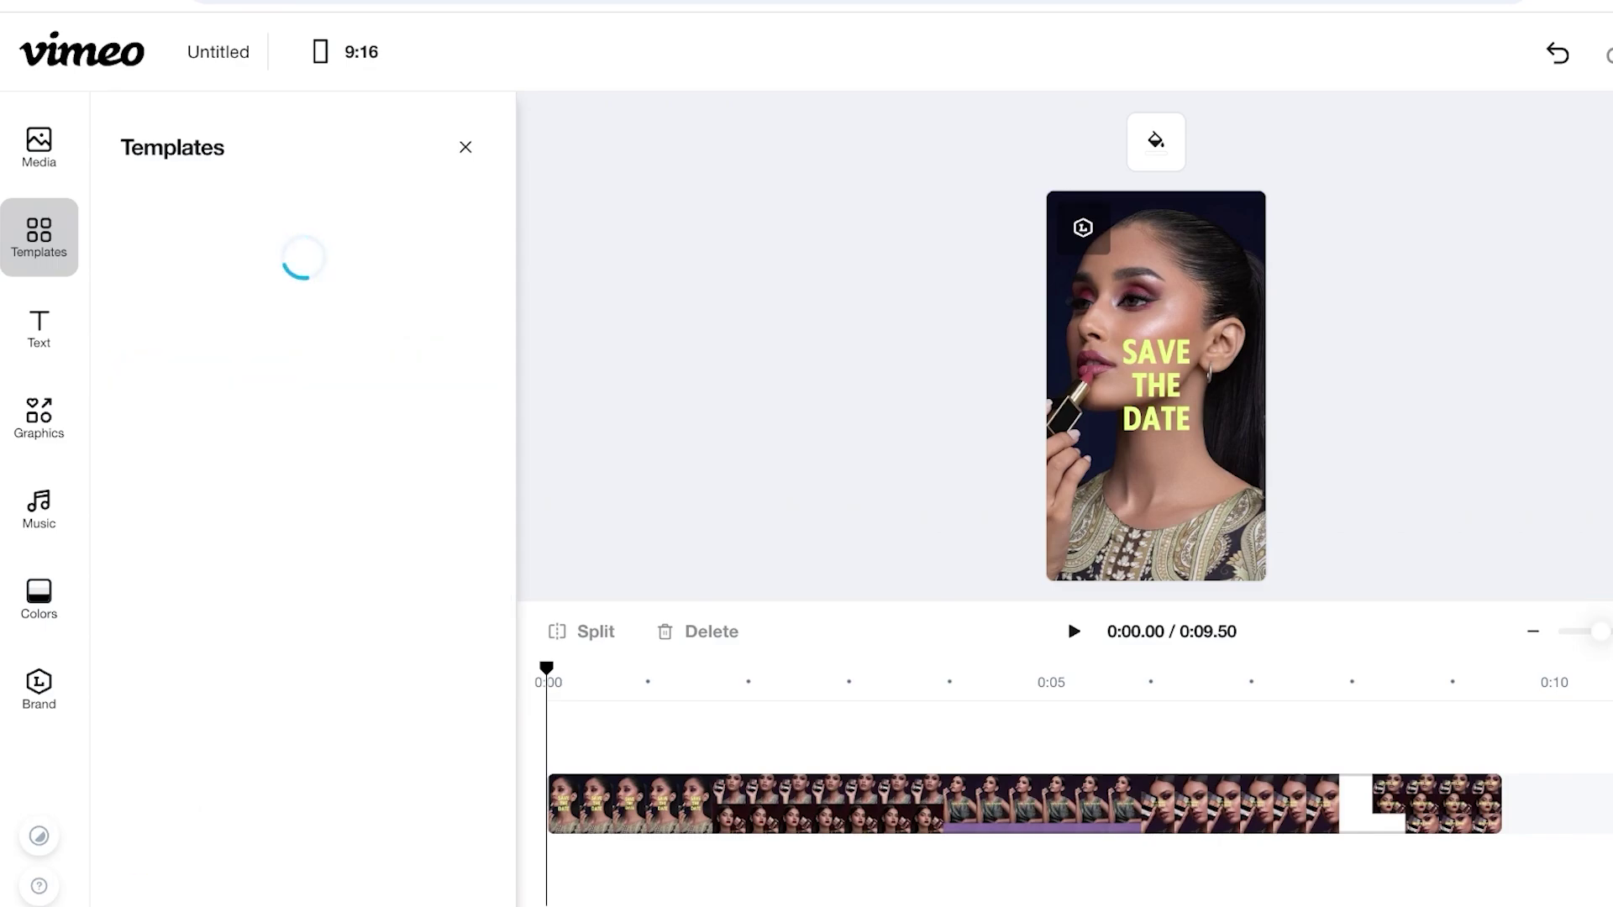
left_click(303, 299)
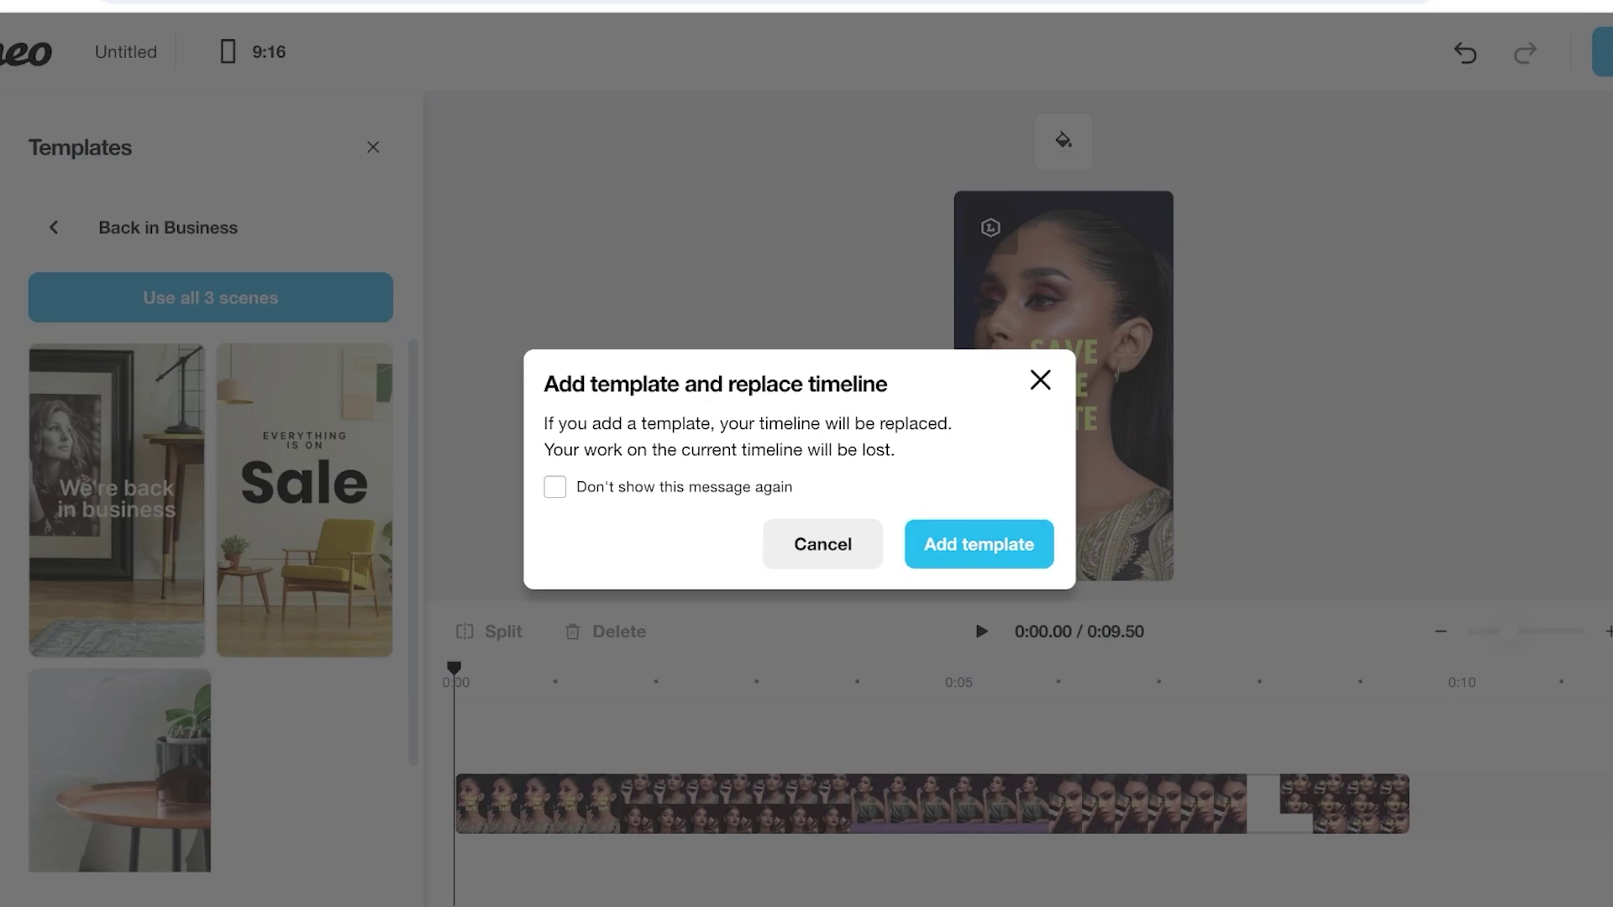
left_click(979, 544)
left_click(1078, 375)
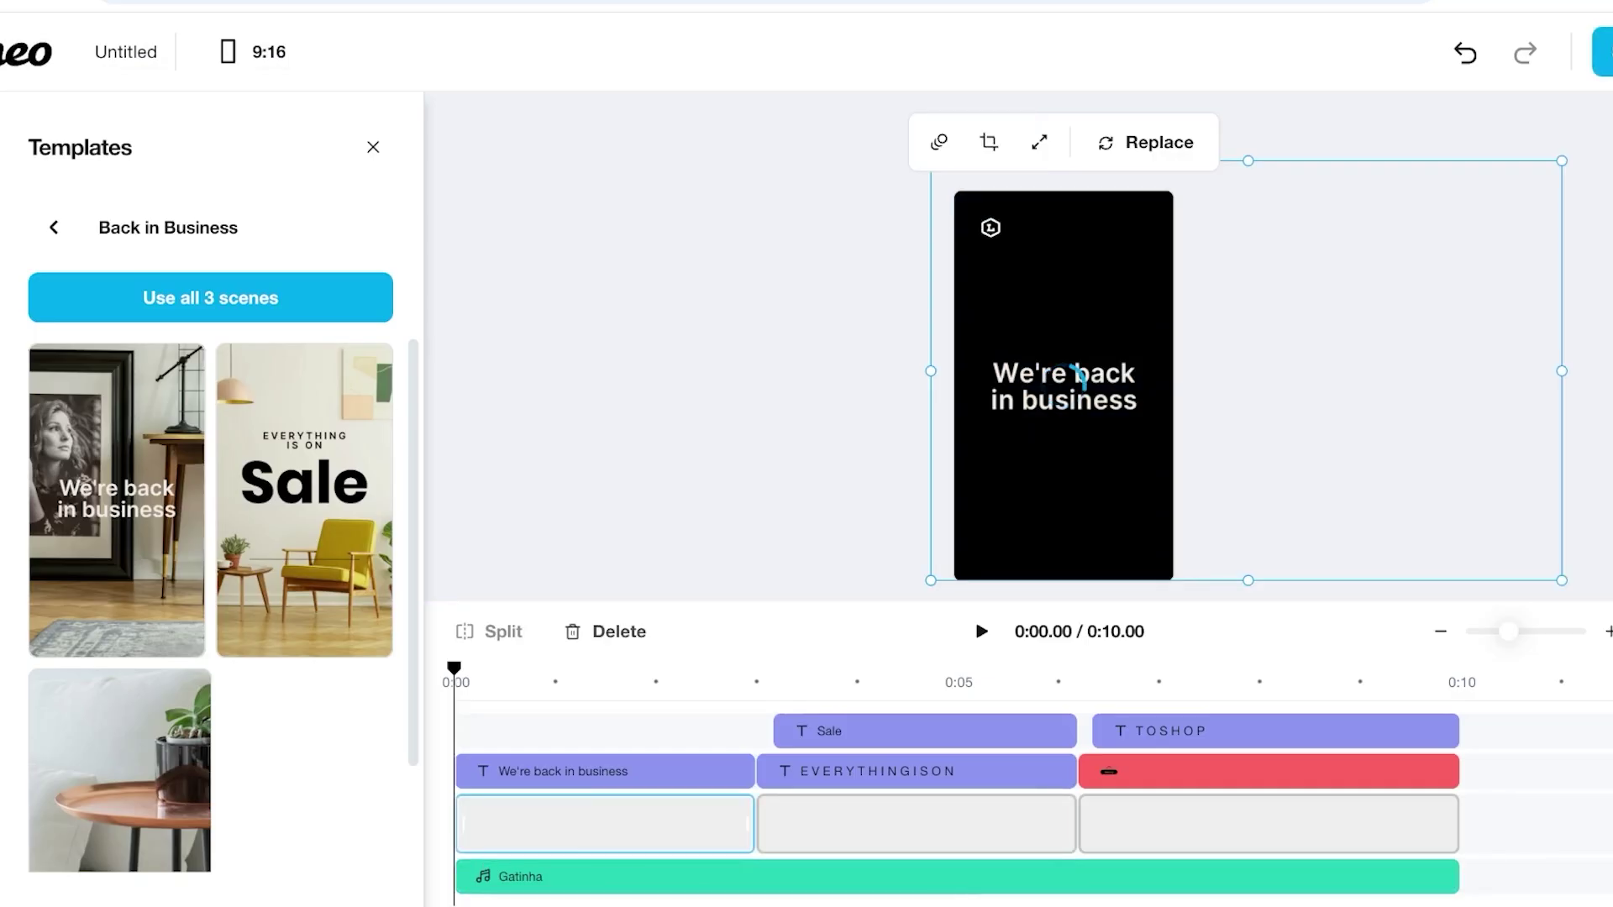
Step: Examine the third scene of the applied template around 7 seconds and select the second scene's clip on the timeline
left_click(1168, 682)
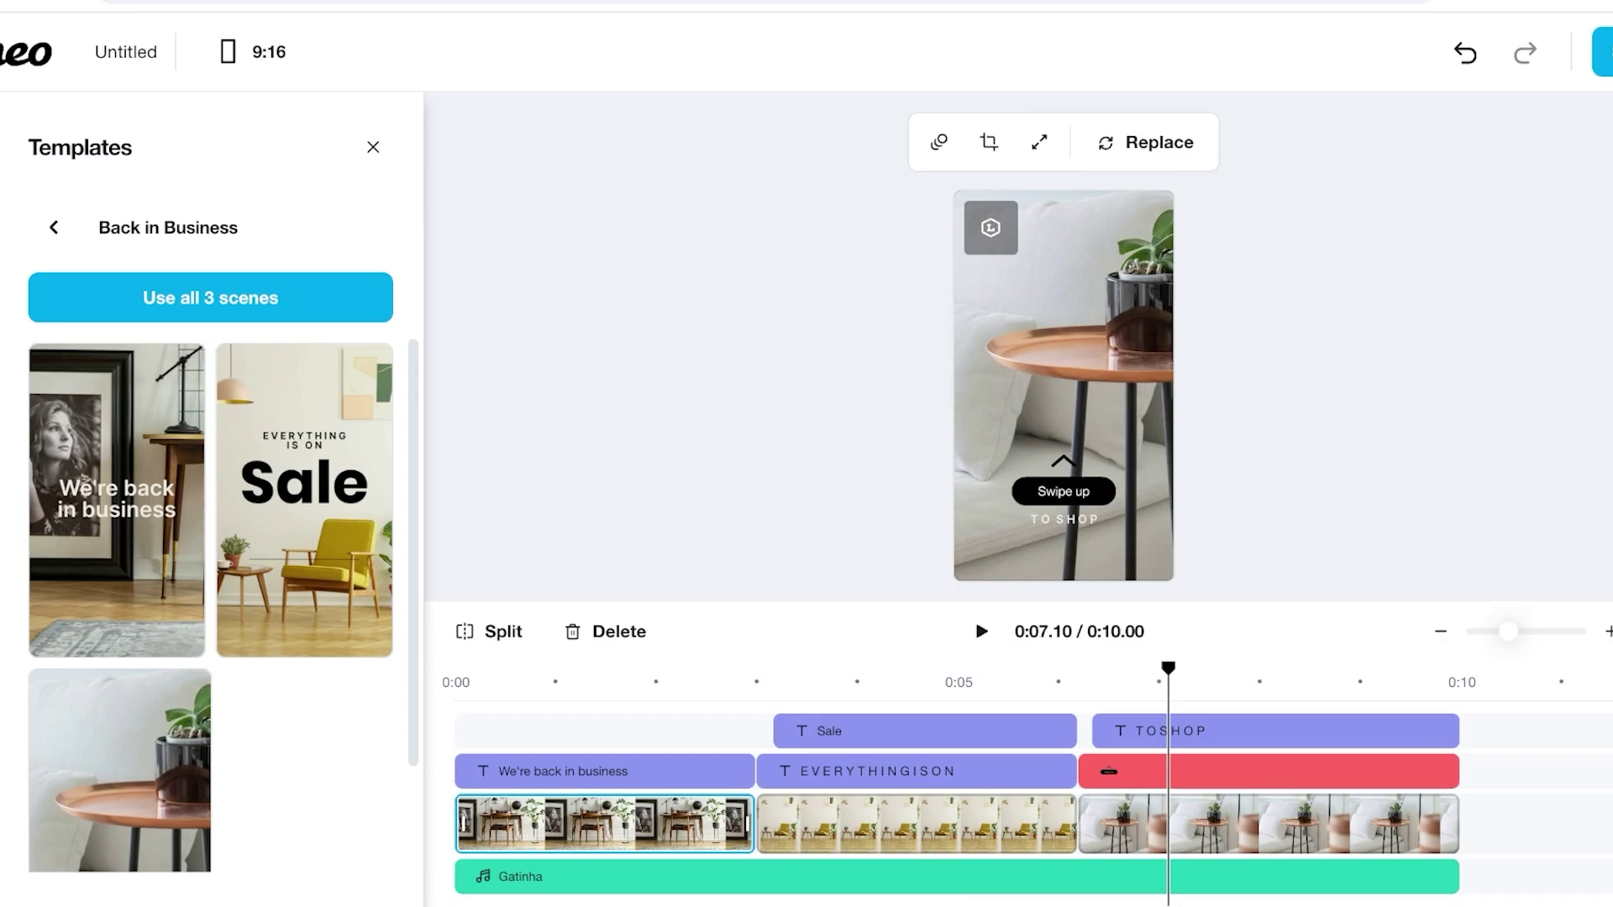
left_click(916, 771)
left_click(916, 824)
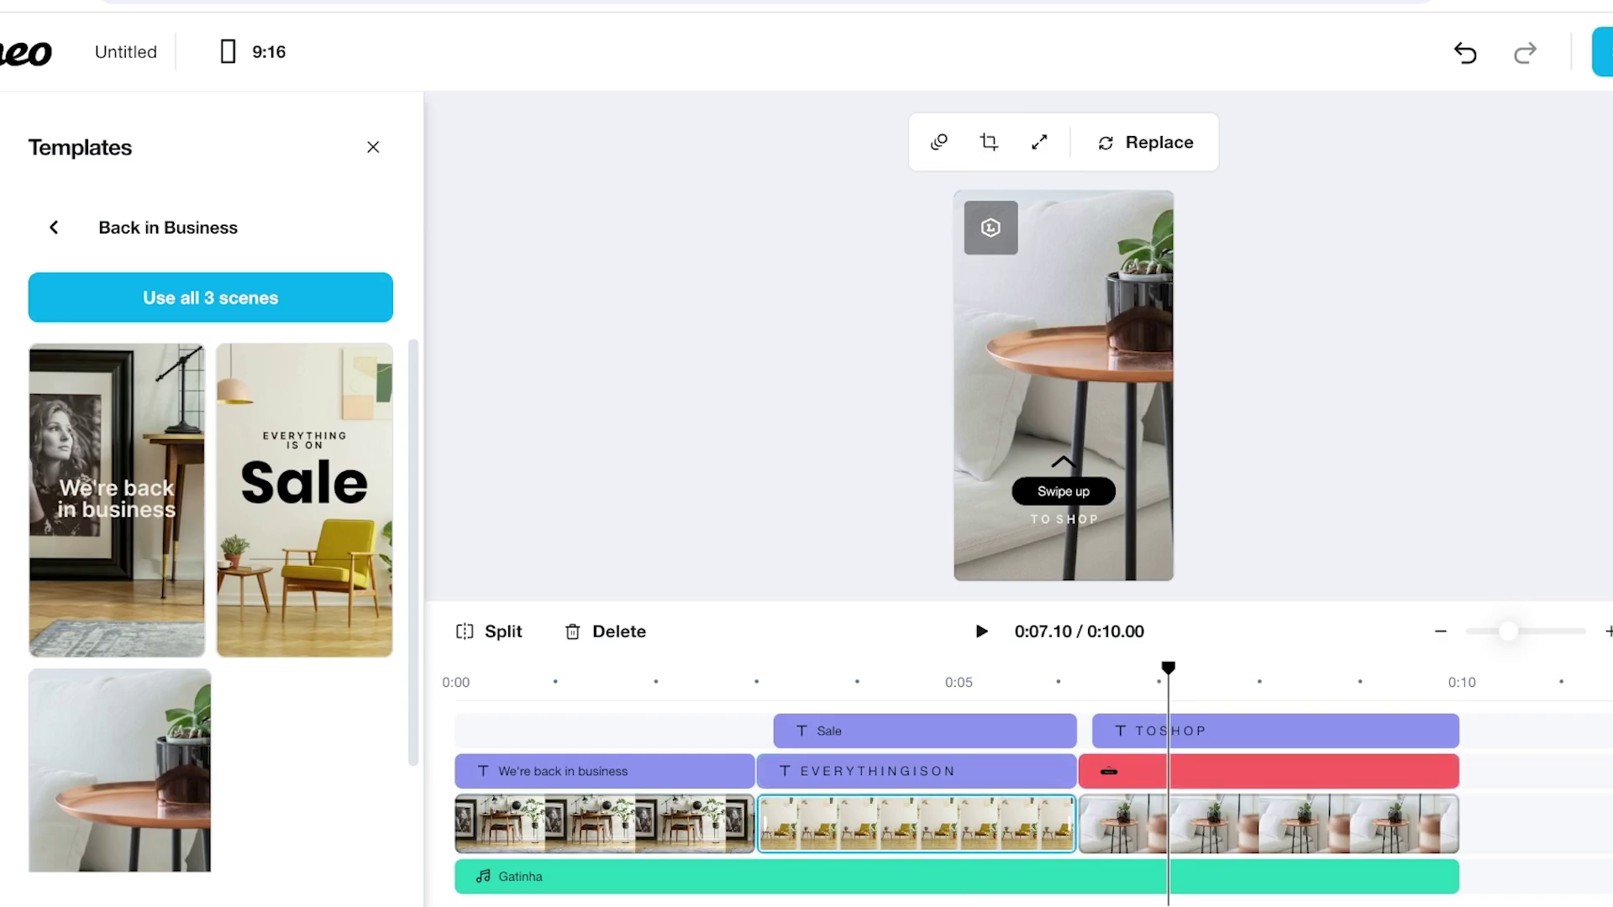
Step: Upload three makeup images to the media uploads: two photos of models holding palettes and one picture of an open eyeshadow palette
left_click(2, 210)
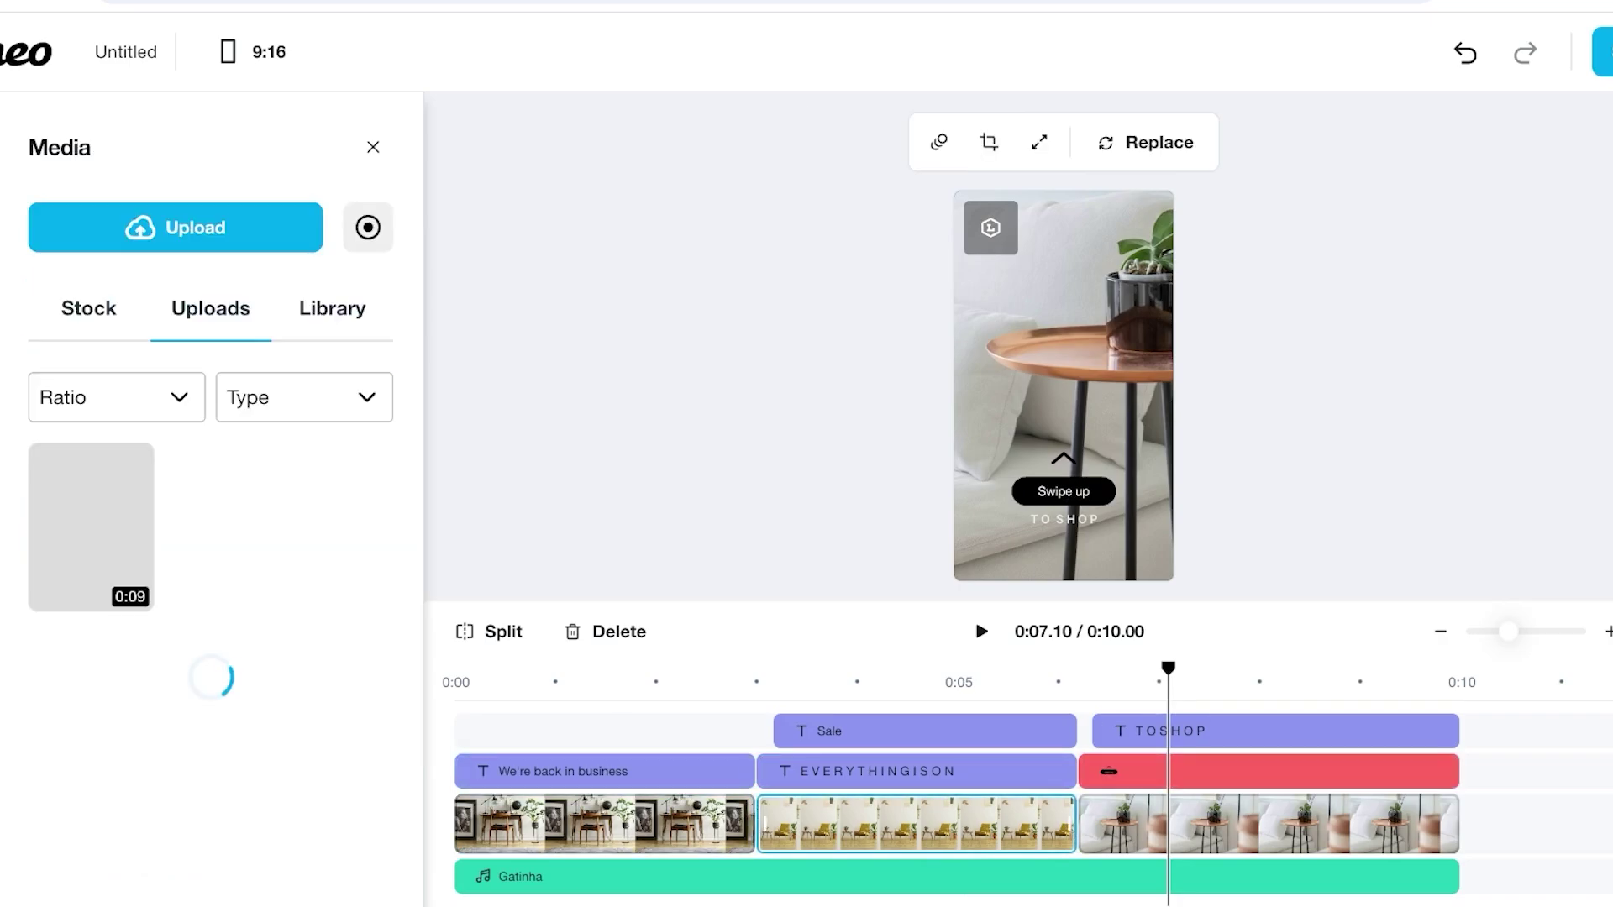
left_click(175, 228)
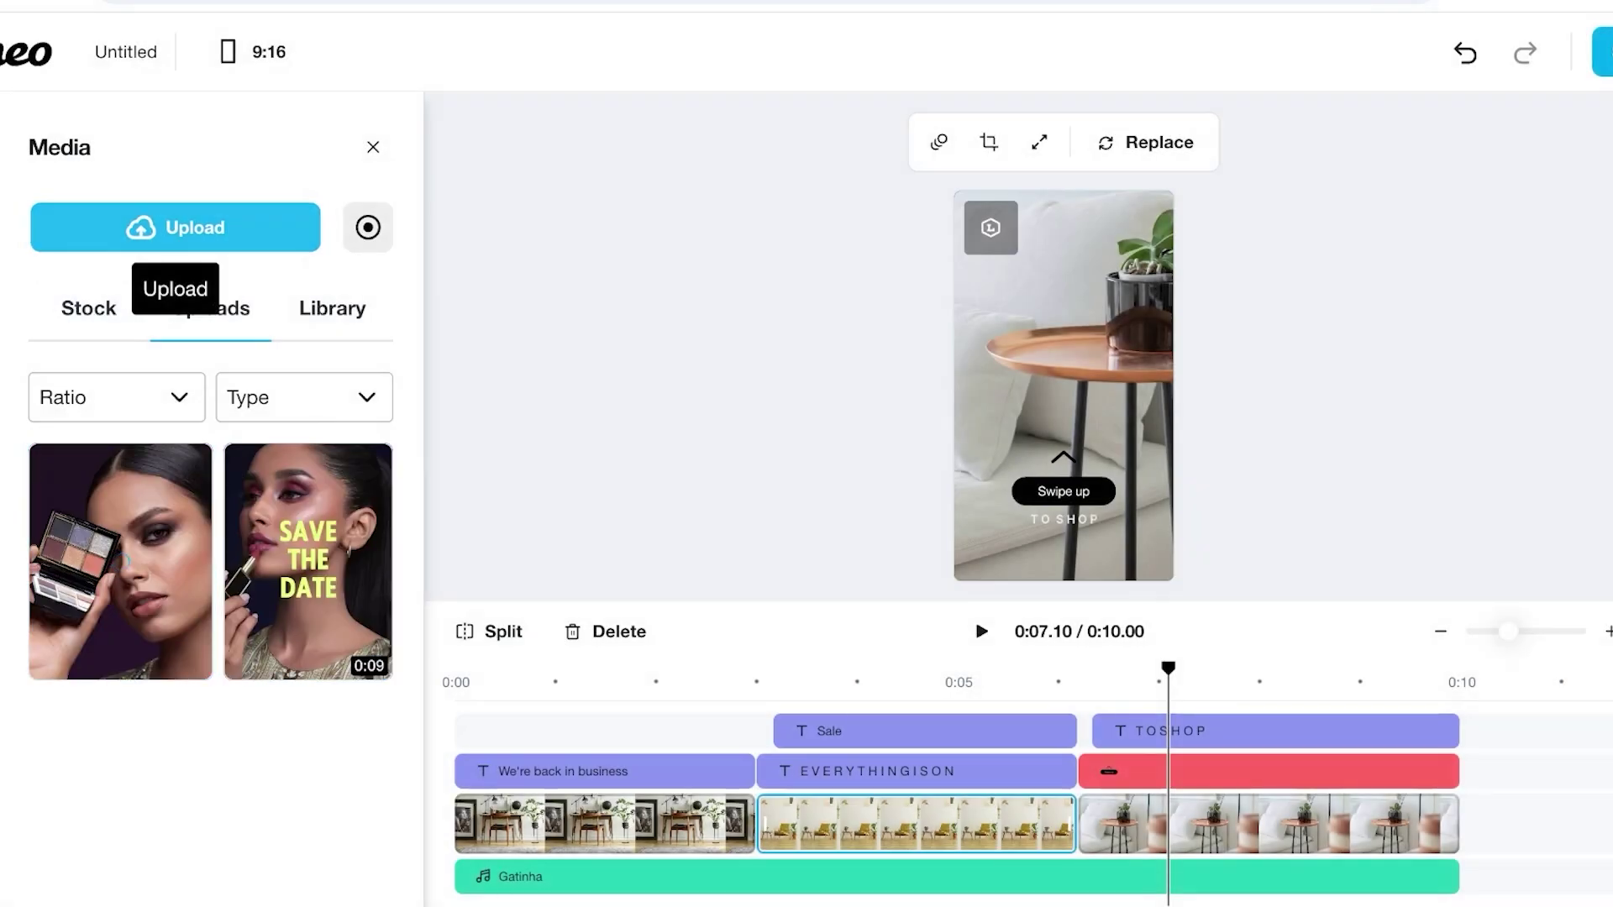
left_click(175, 228)
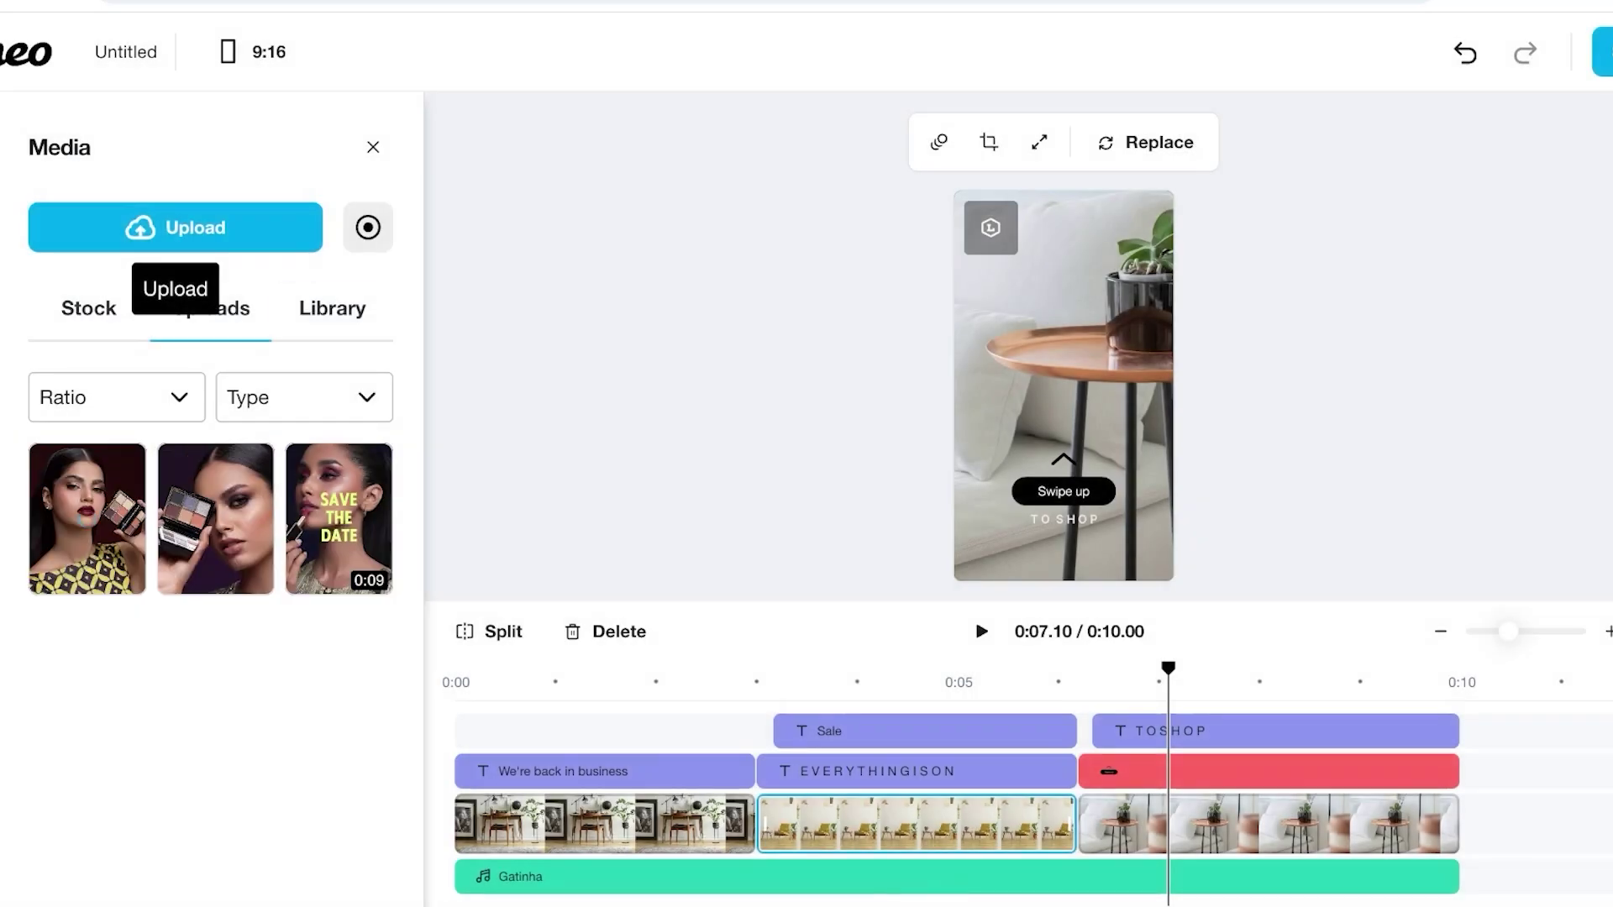
left_click(174, 228)
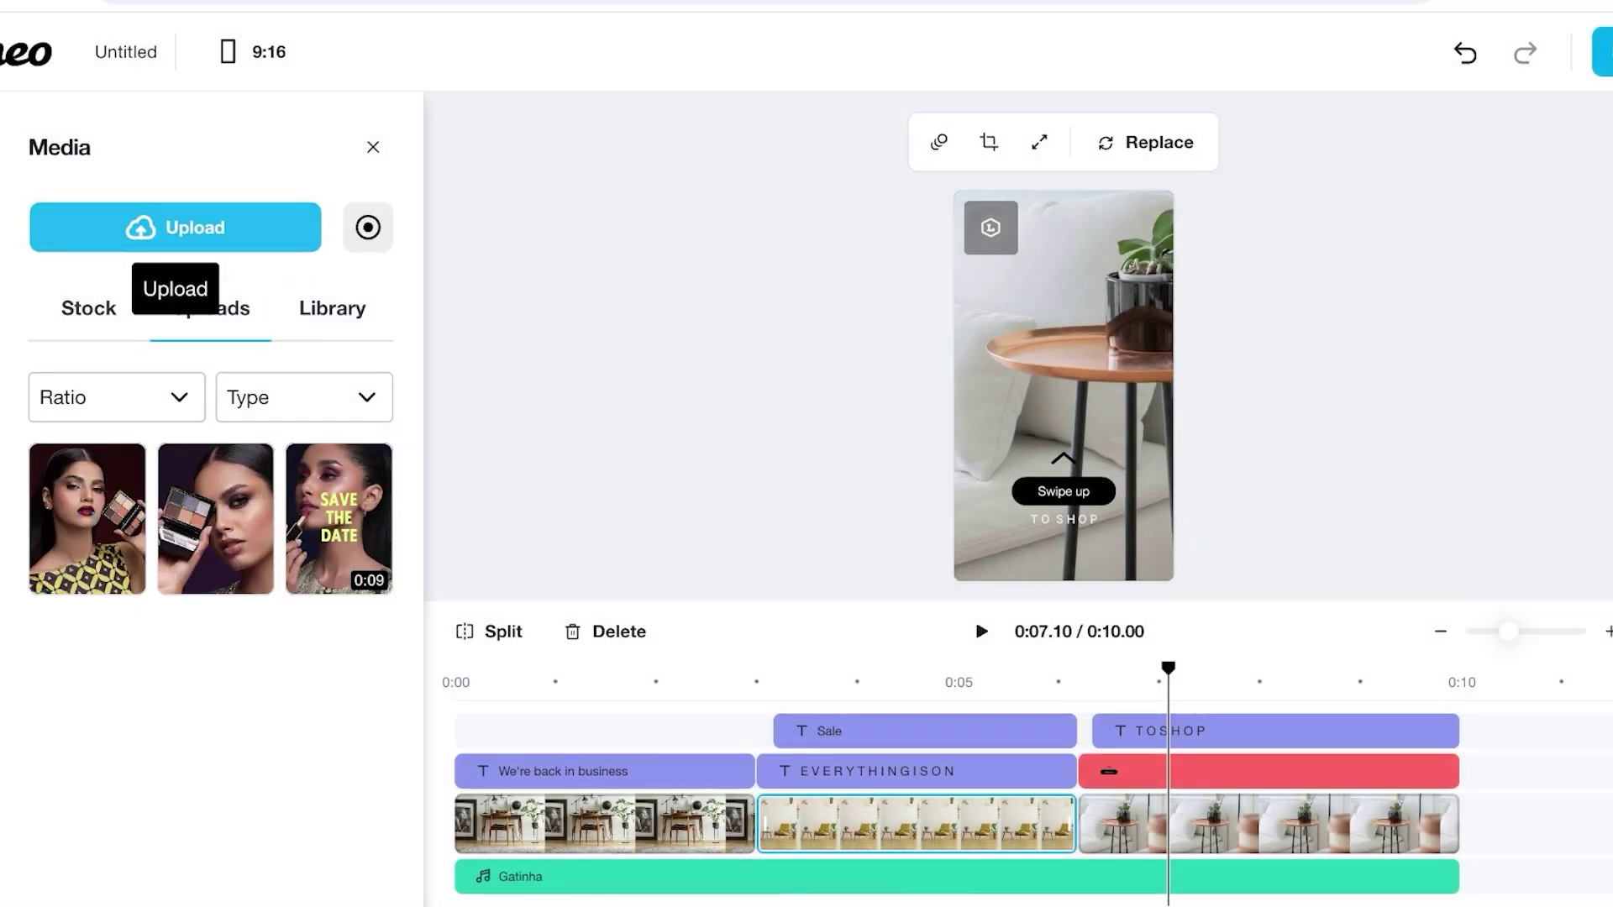
left_click(175, 227)
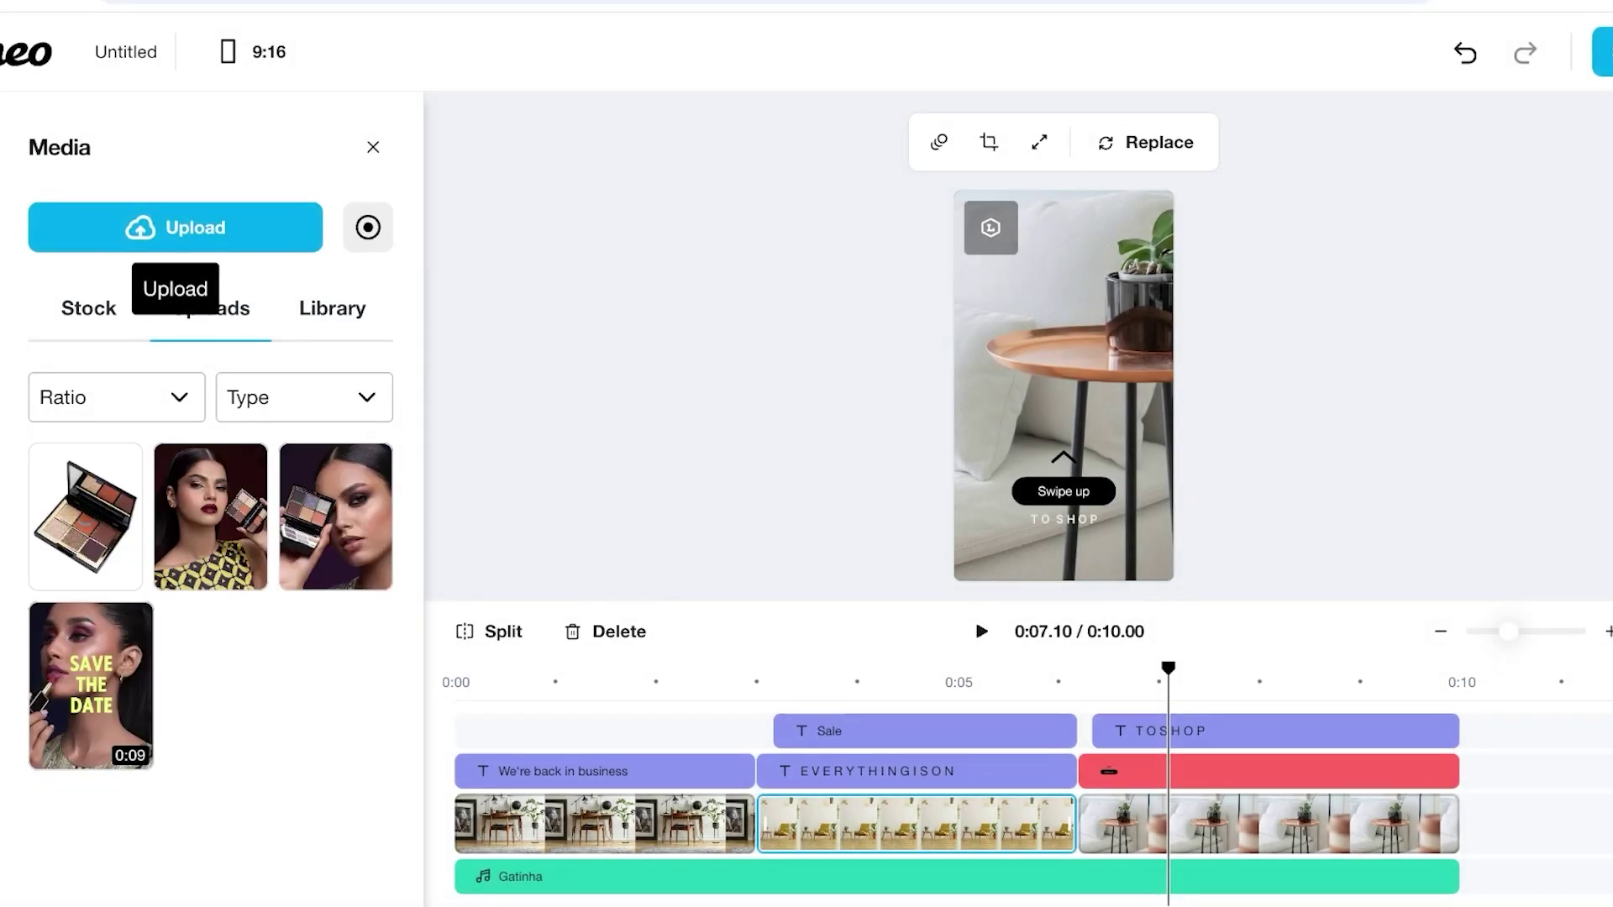
left_click(175, 228)
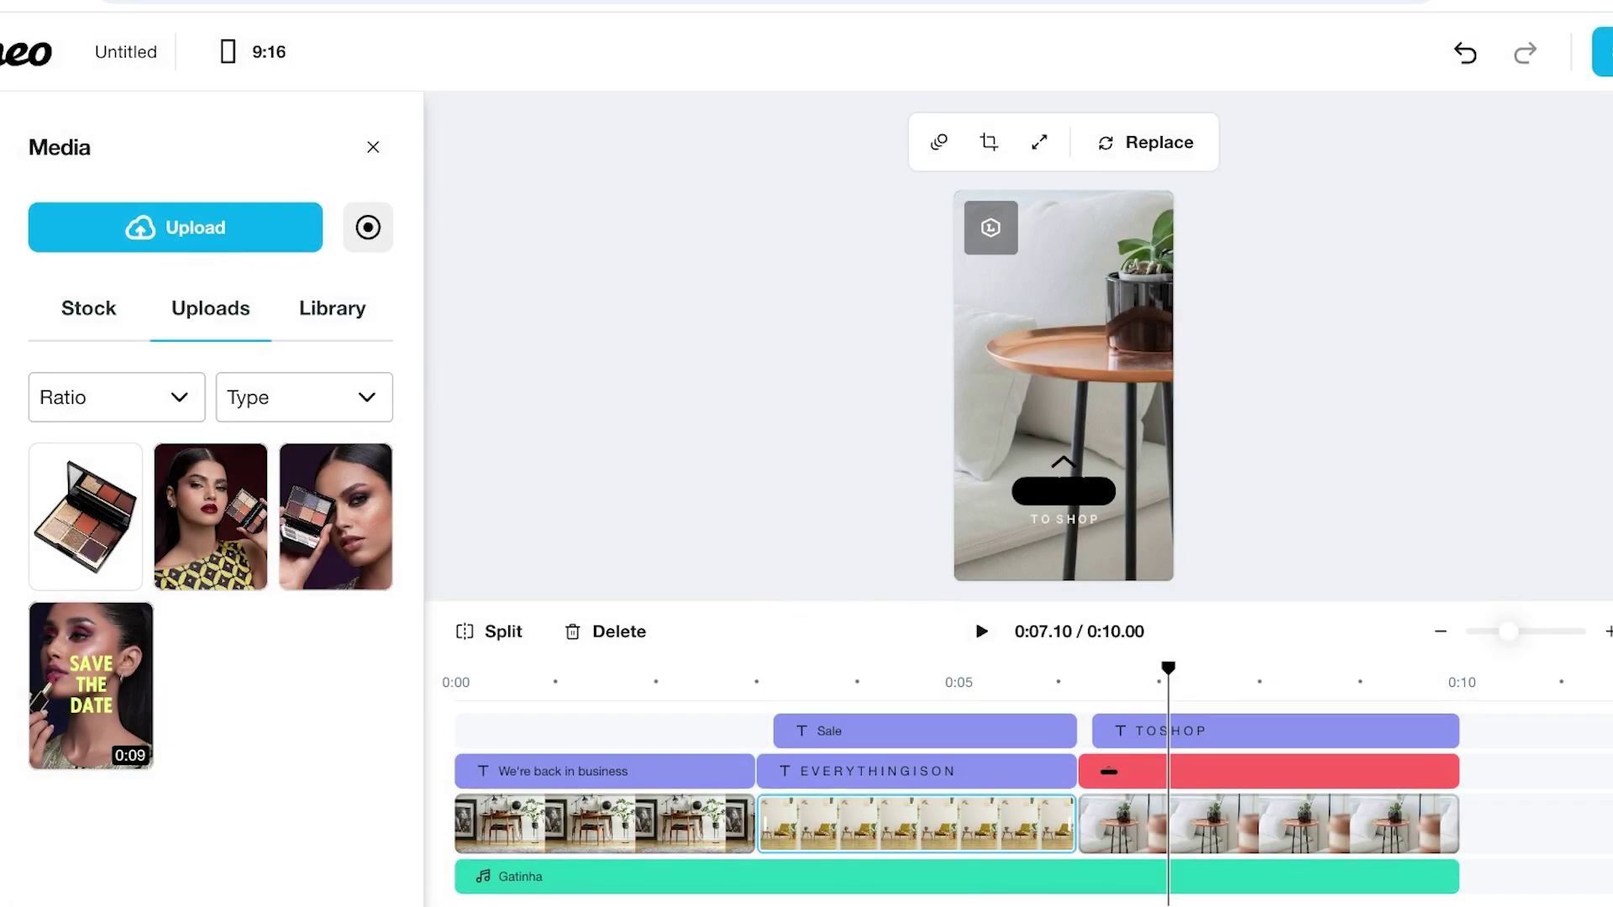
Step: Play the Back in Business video from the start and return the playhead to 0:00
left_click(605, 824)
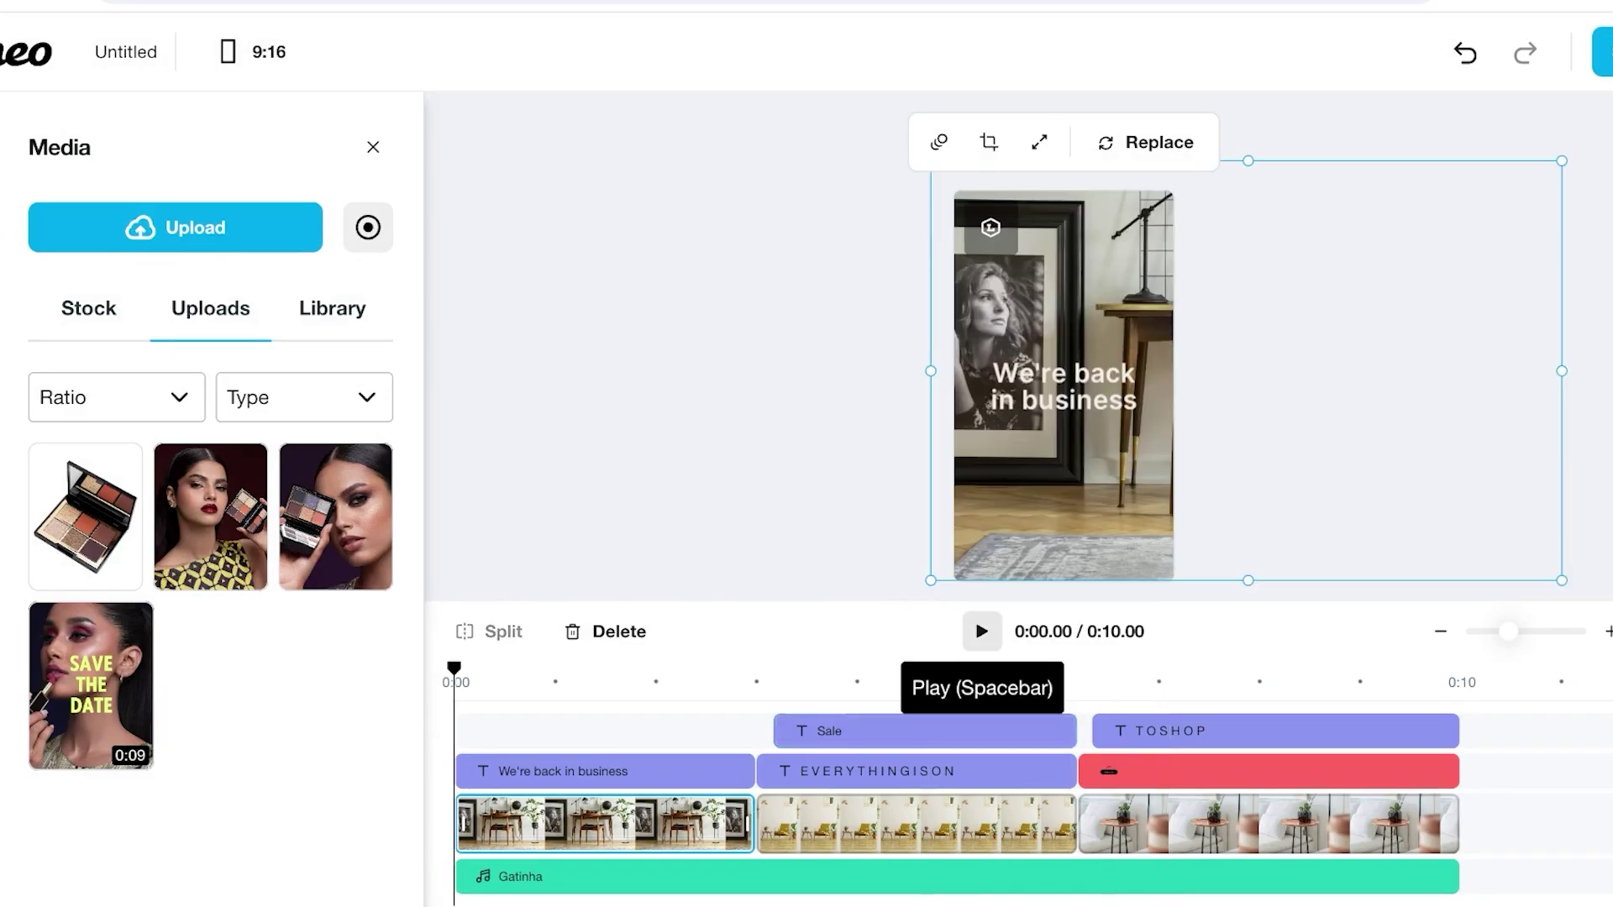
left_click(981, 631)
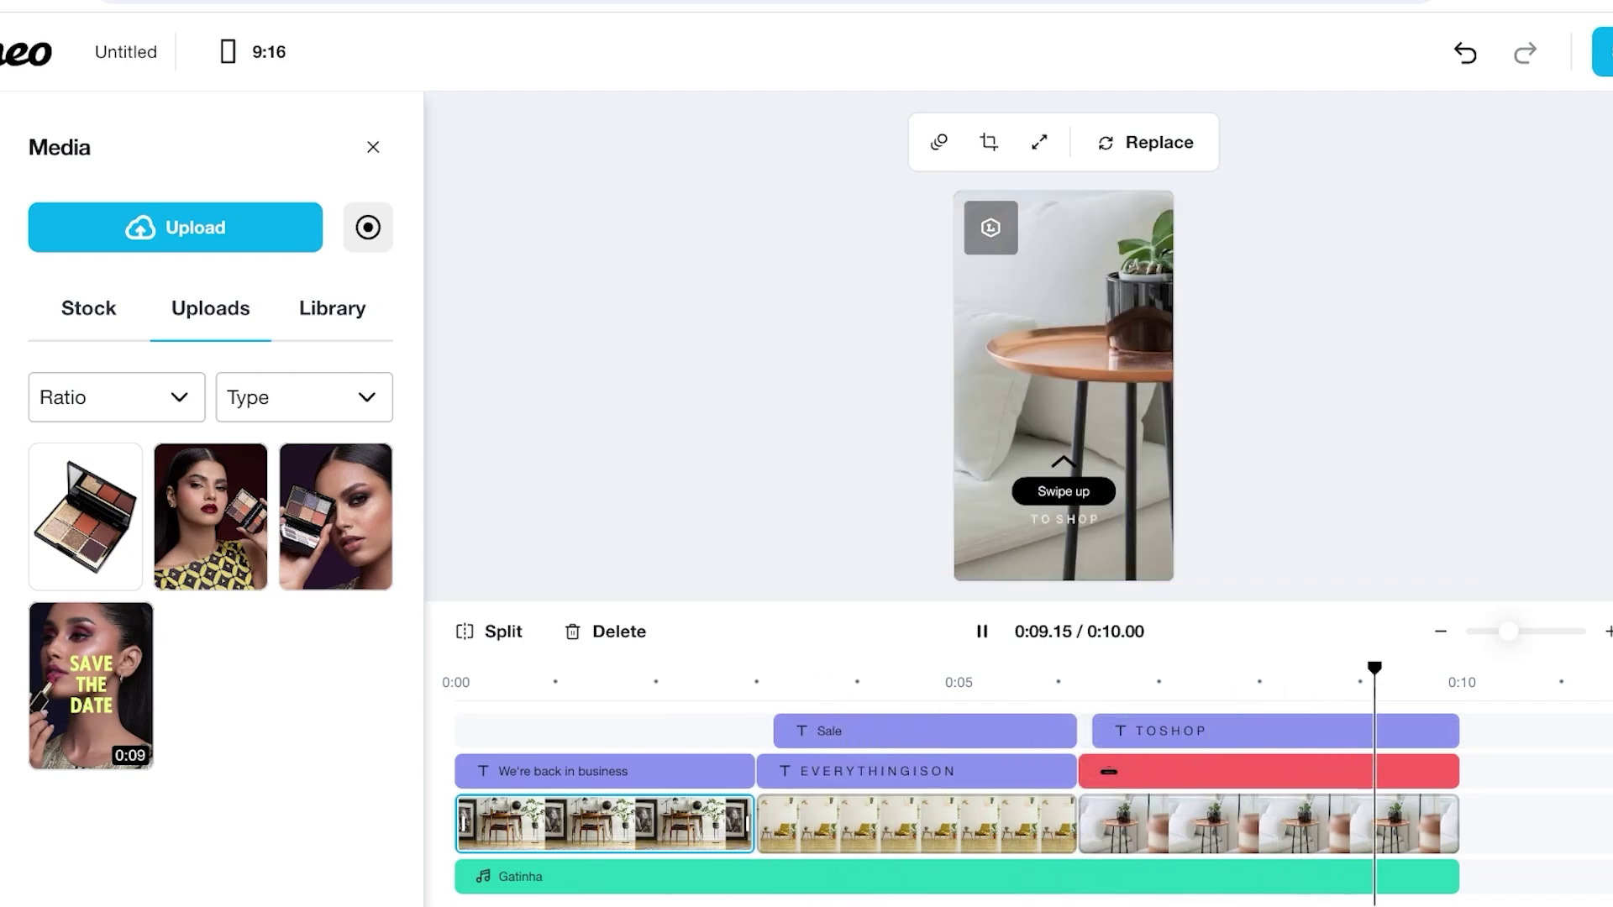
left_click(981, 631)
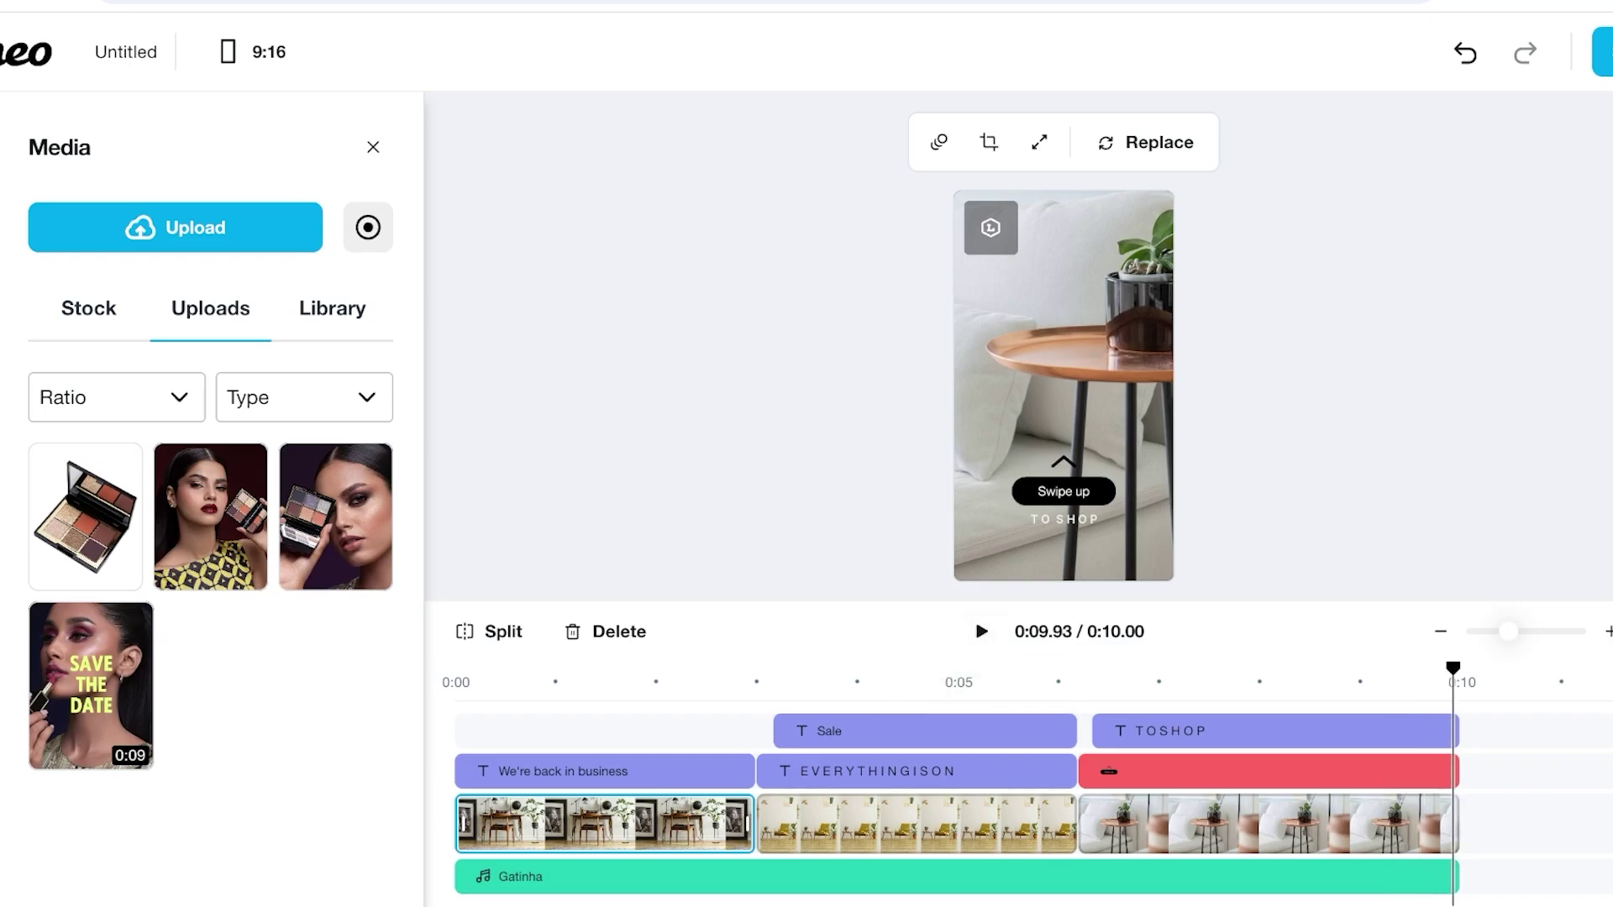
left_click_drag(1453, 669, 454, 668)
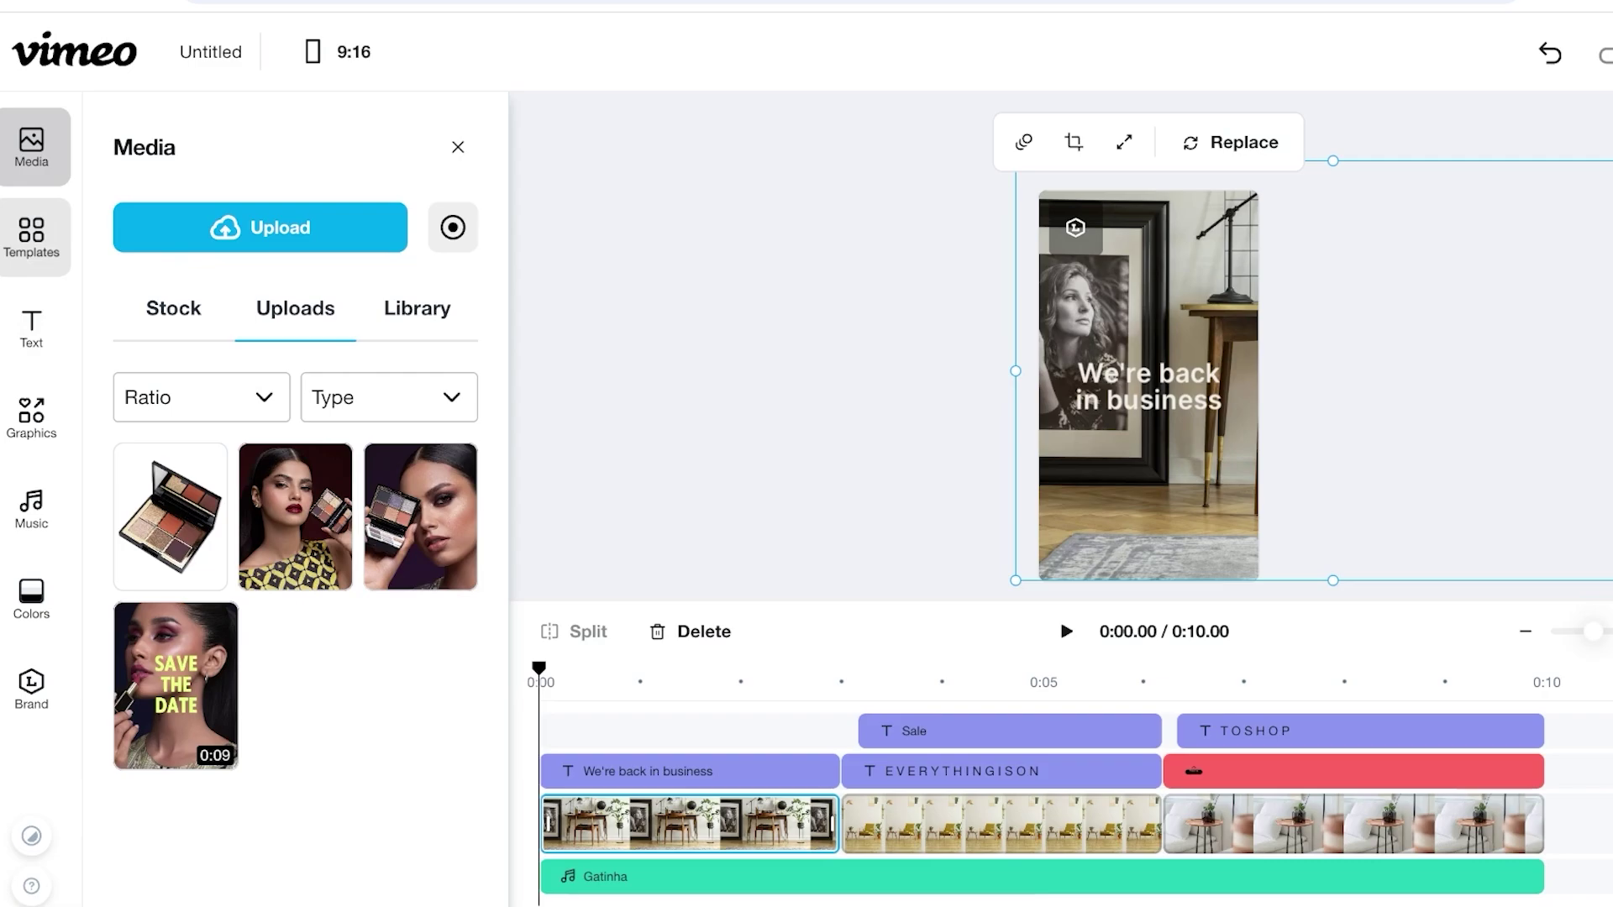
Step: Replace the first scene's framed-picture clip with the uploaded photo of the model in the yellow patterned top
left_click(31, 236)
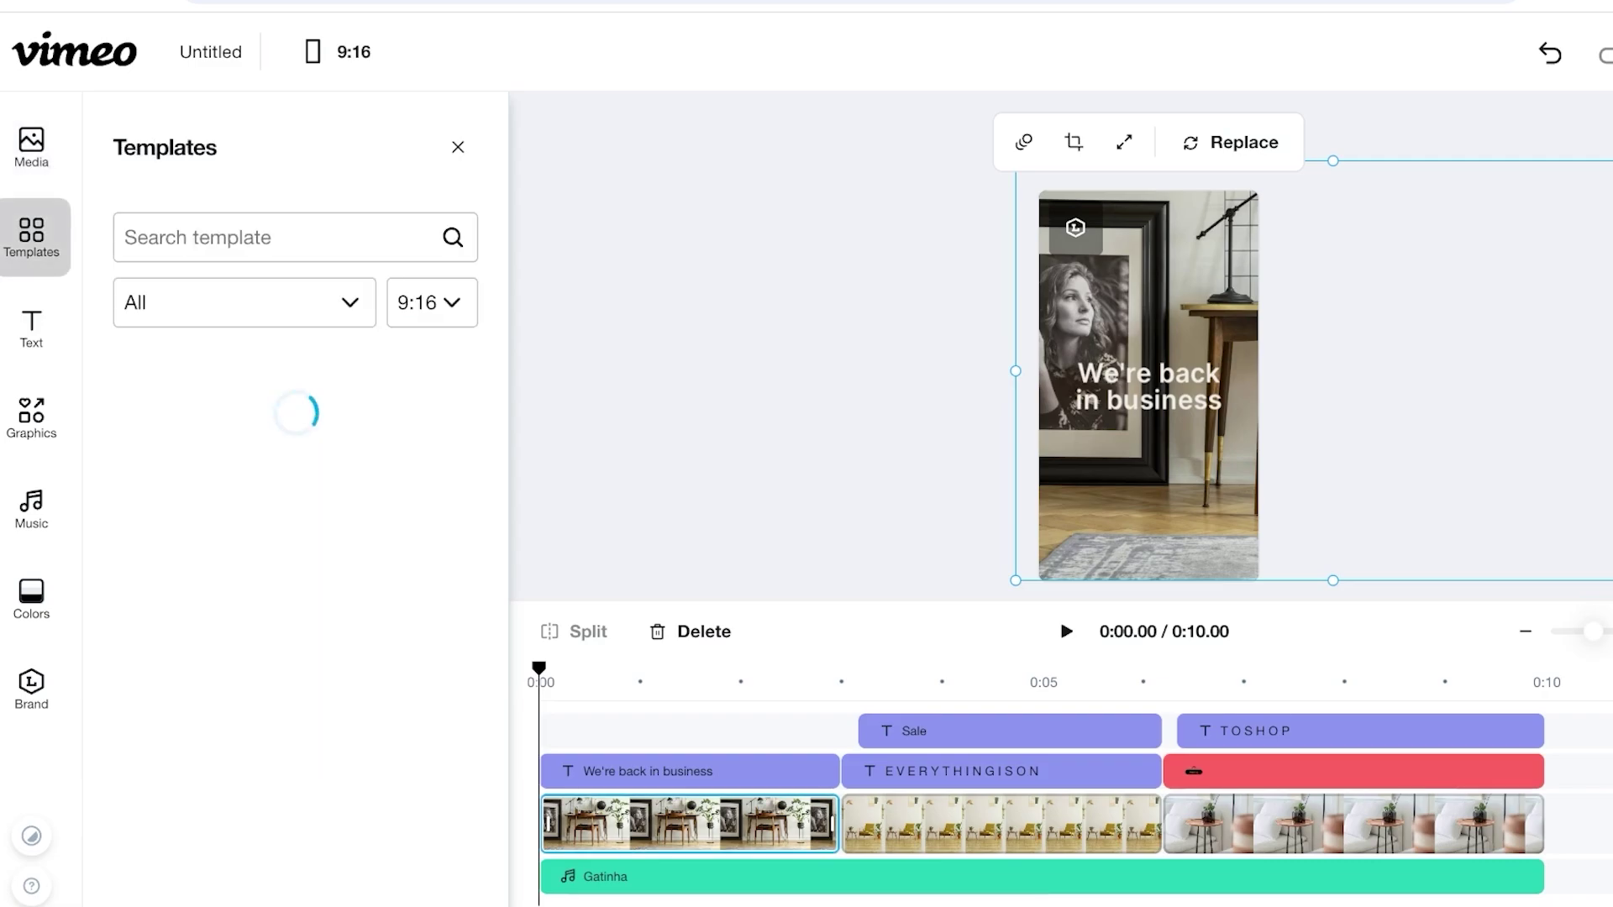
left_click(32, 147)
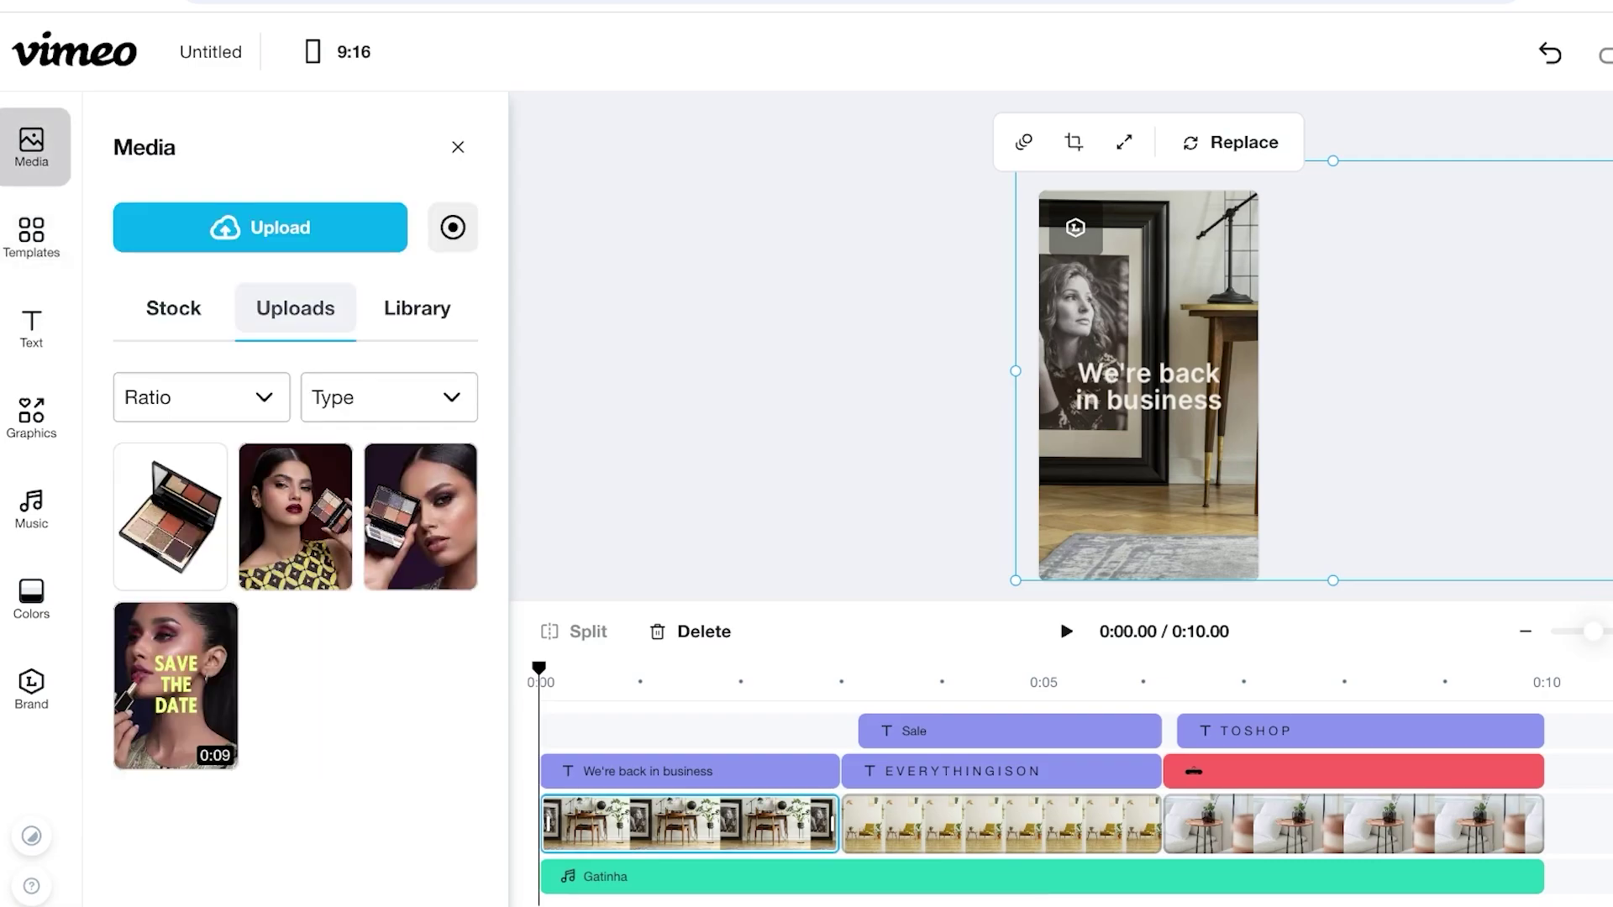
left_click_drag(296, 516, 630, 825)
left_click_drag(420, 666, 585, 775)
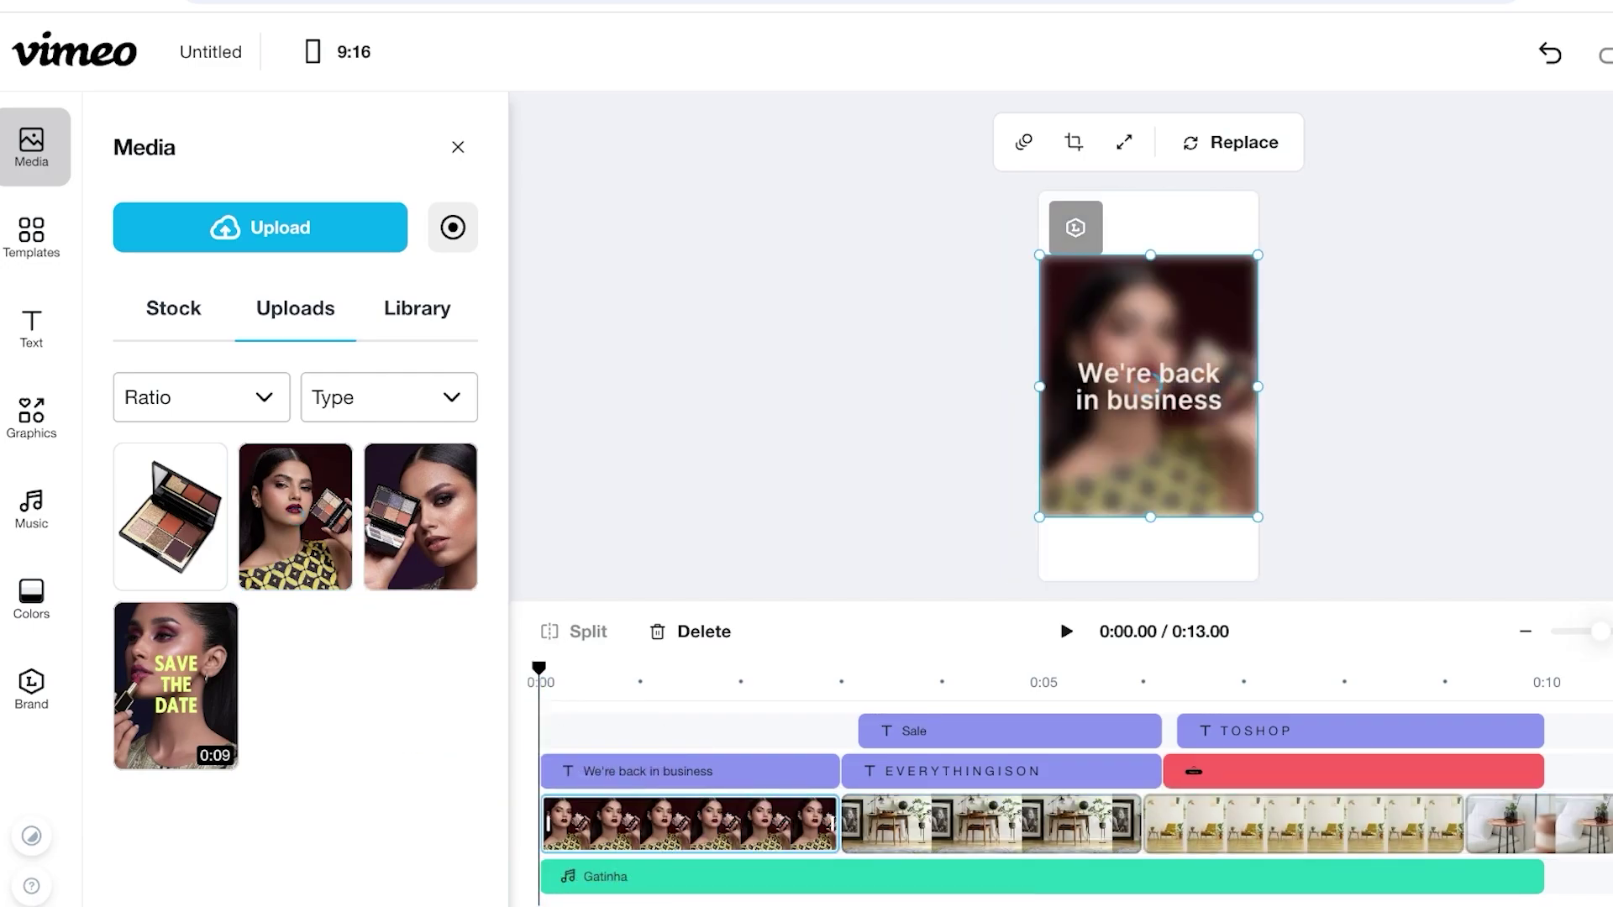
left_click(950, 824)
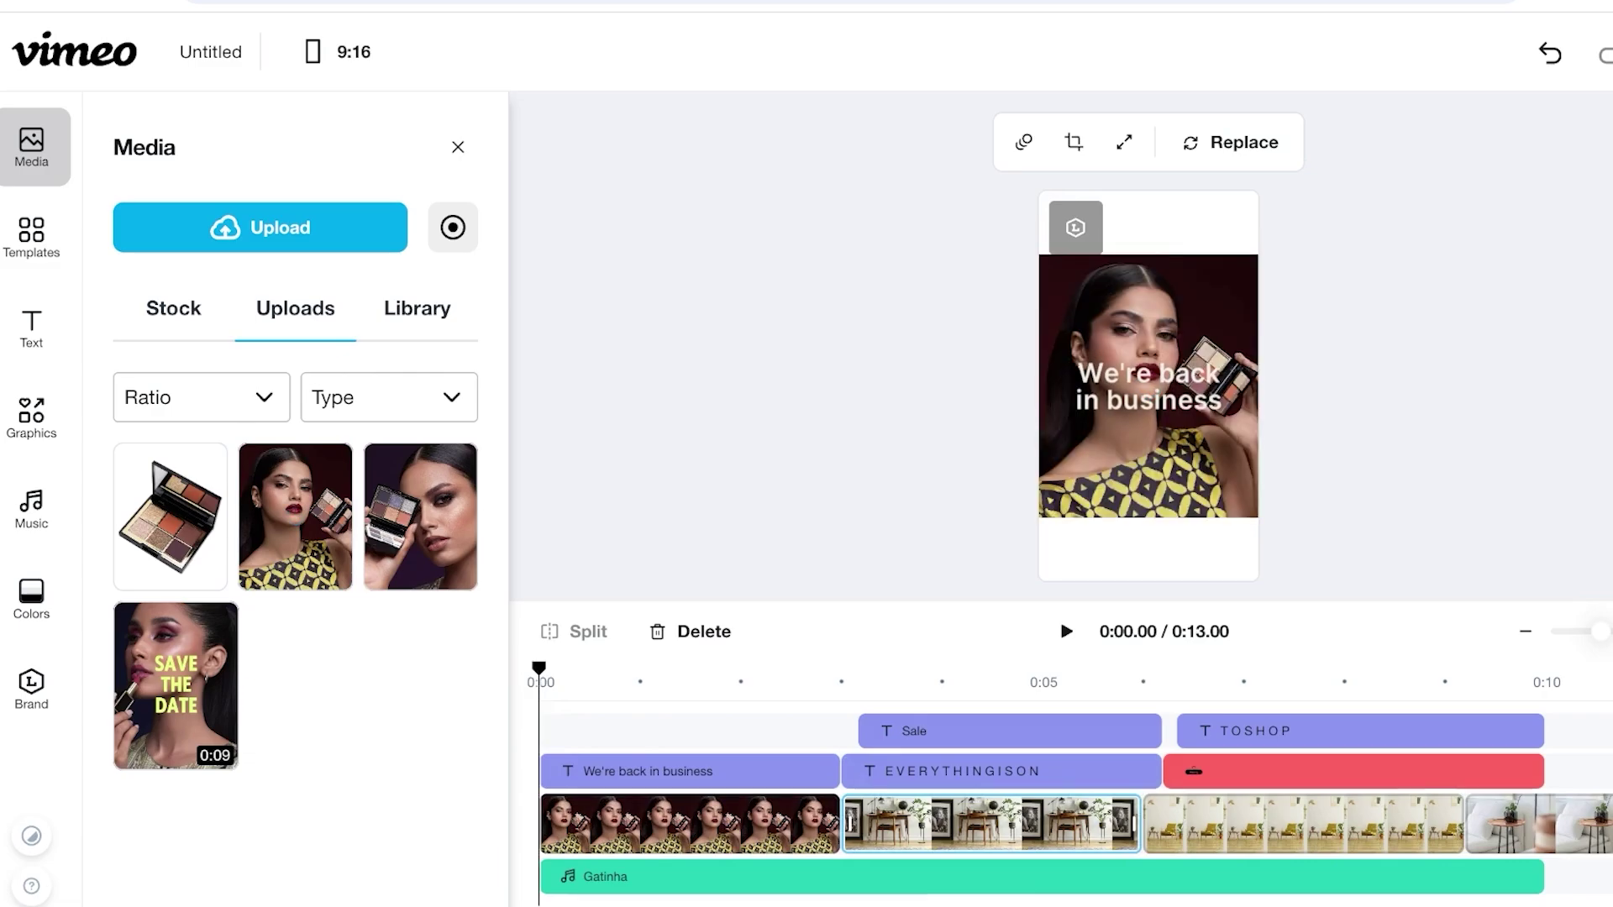
key("Delete")
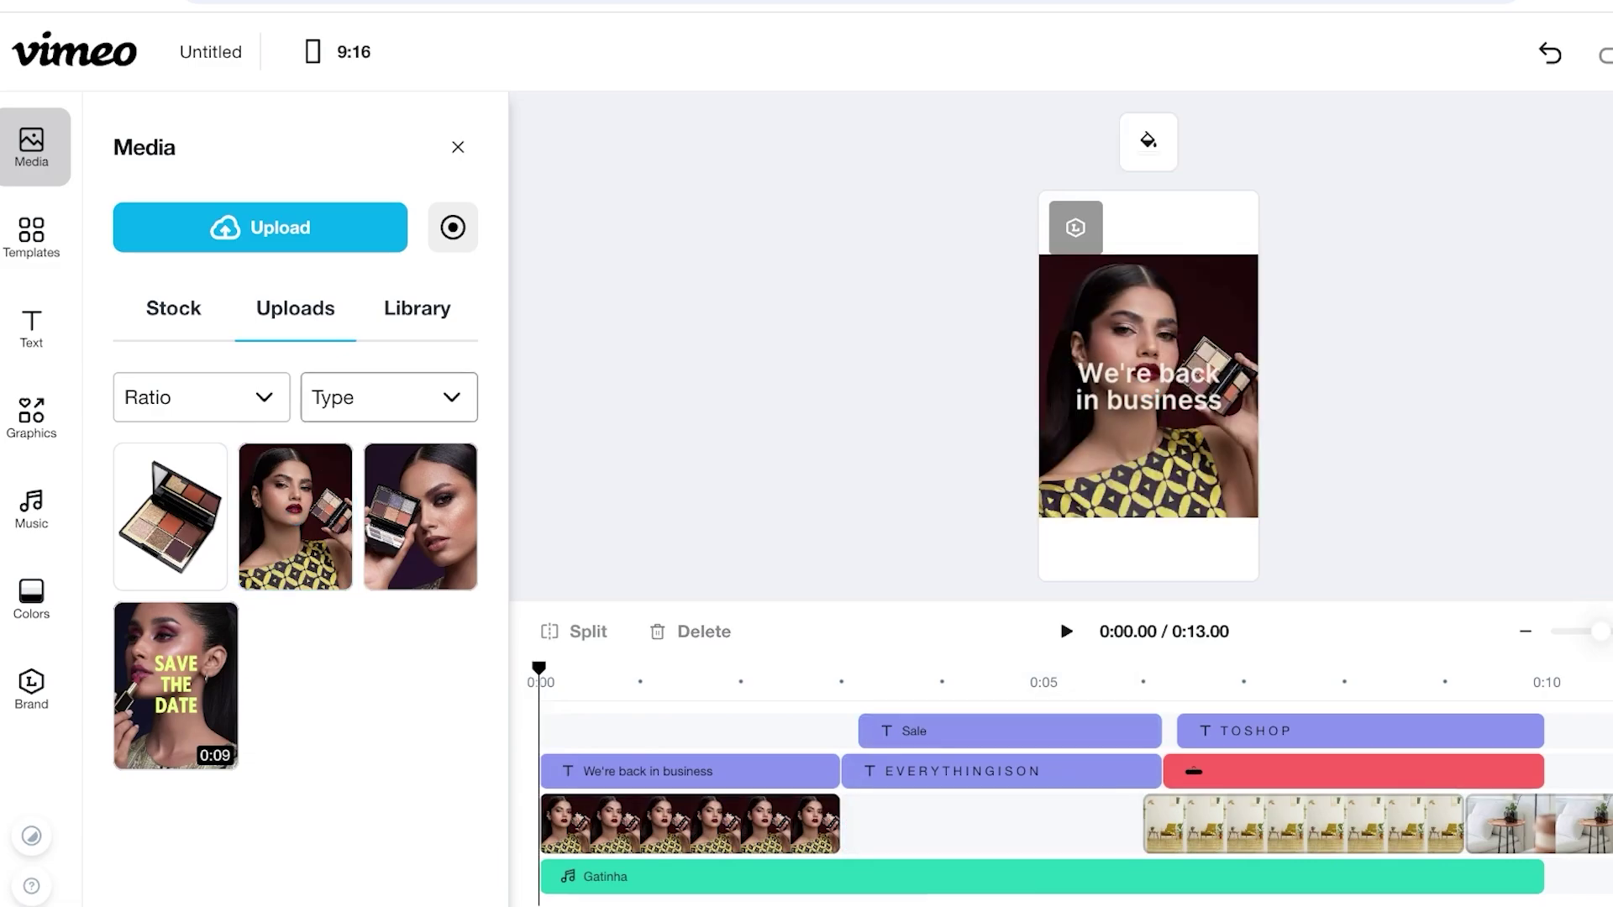
Step: Replace the yellow-chair clip with the close-up photo of the model and the side-table clip with the eyeshadow palette image
left_click_drag(420, 516, 899, 796)
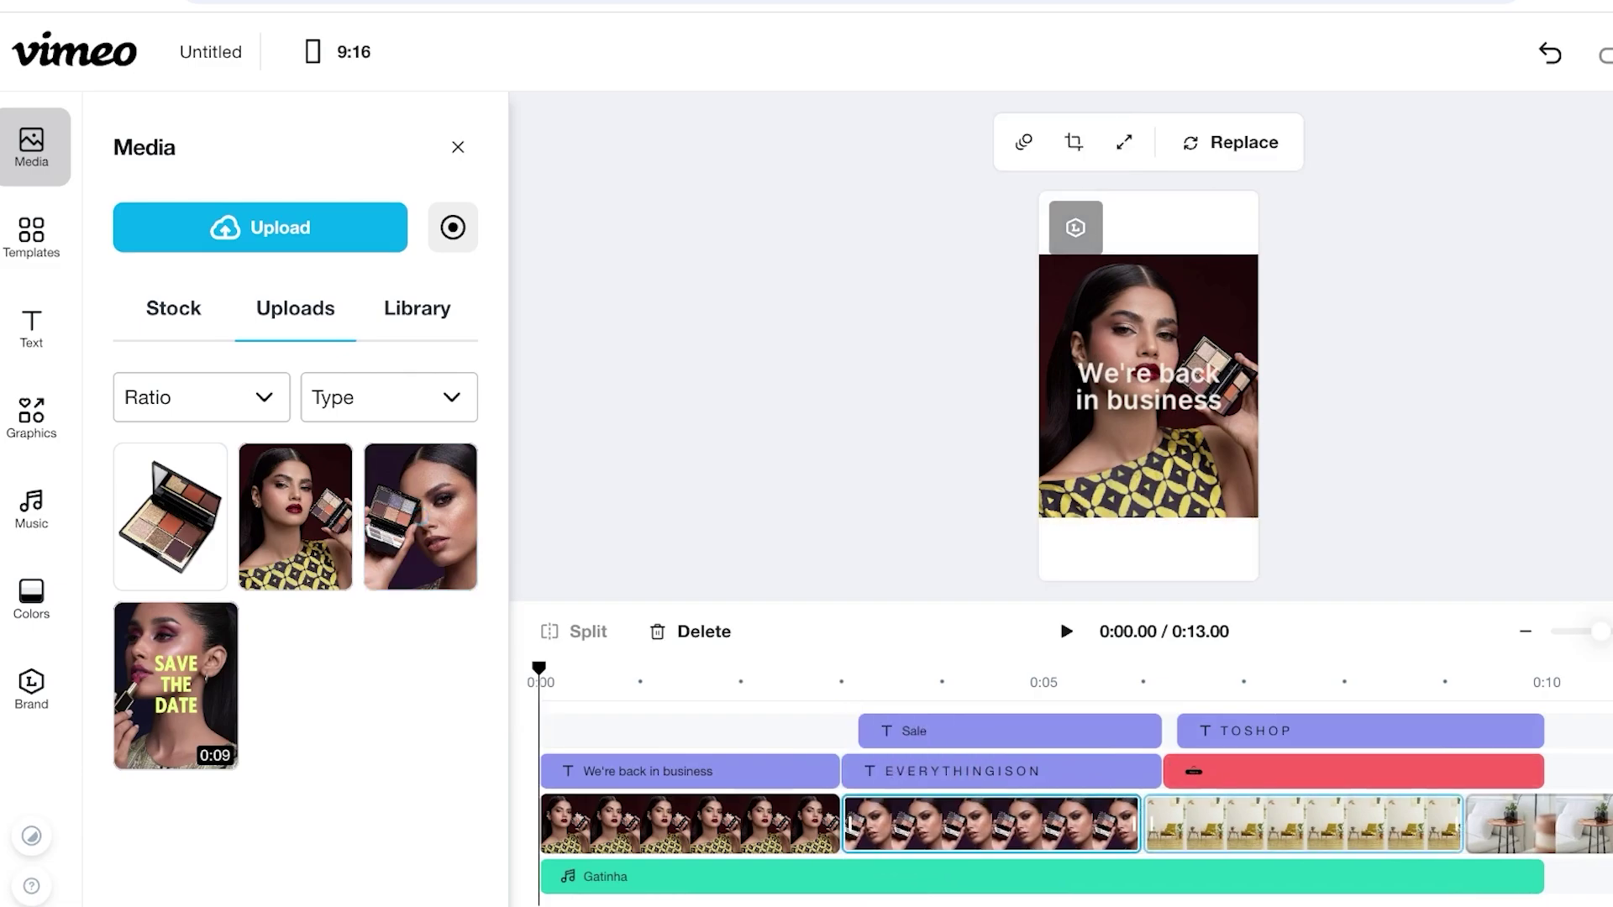
key("Delete")
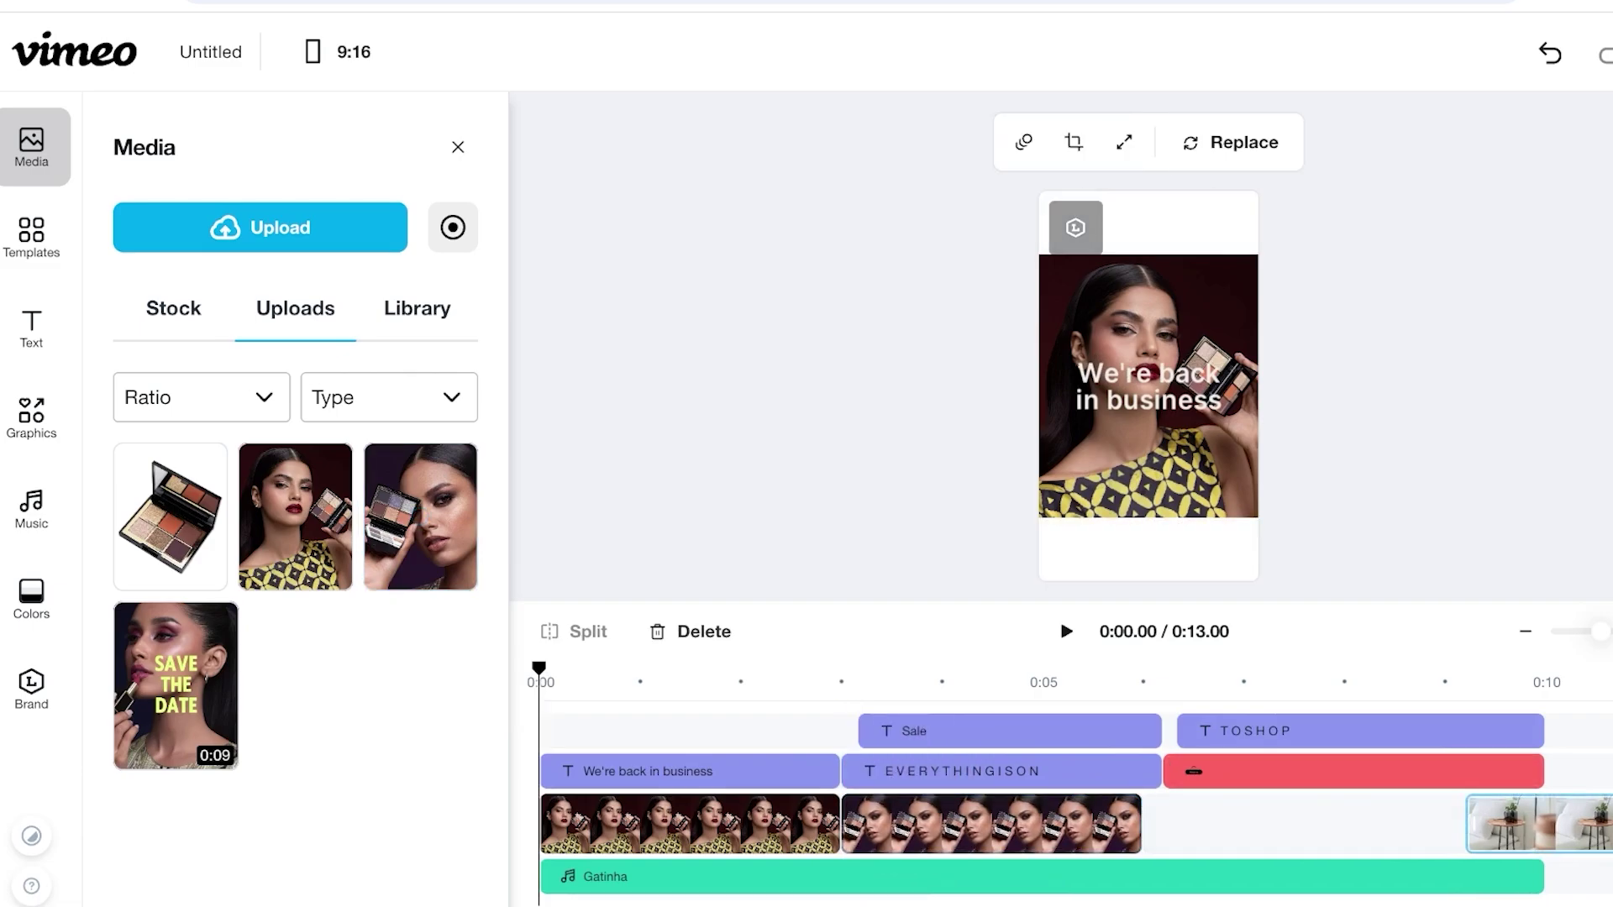
left_click_drag(171, 516, 1344, 824)
left_click(1102, 824)
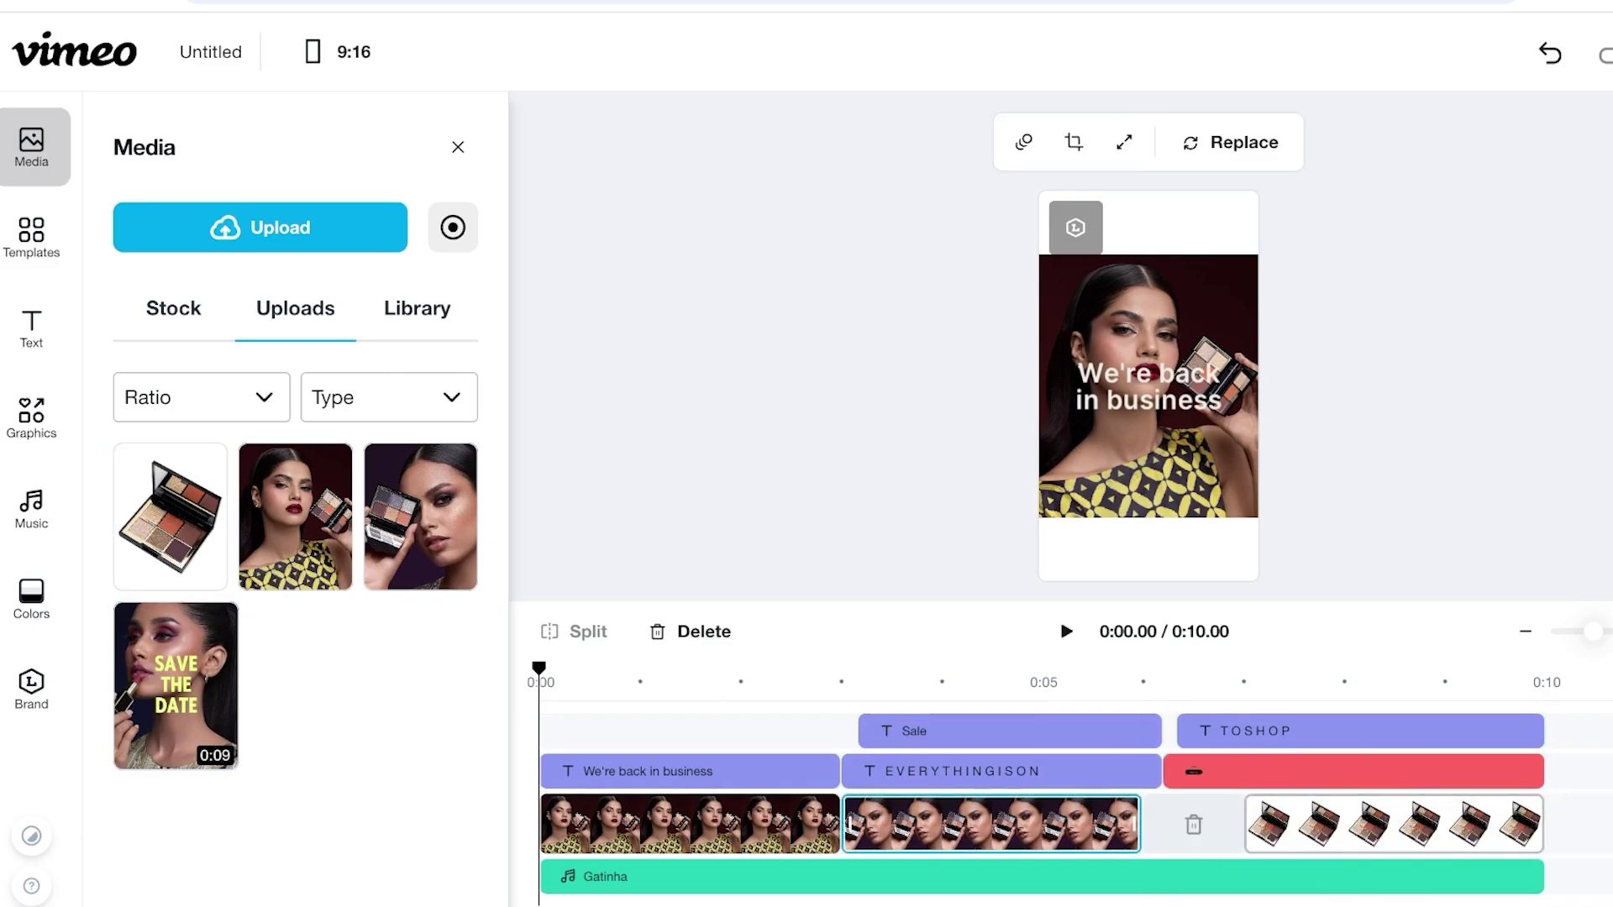
Step: Extend the close-up clip to the end of the "EVERYTHING IS ON" text, stretch the palette clip over the remaining gap, and play the video
left_click_drag(1139, 824, 1161, 823)
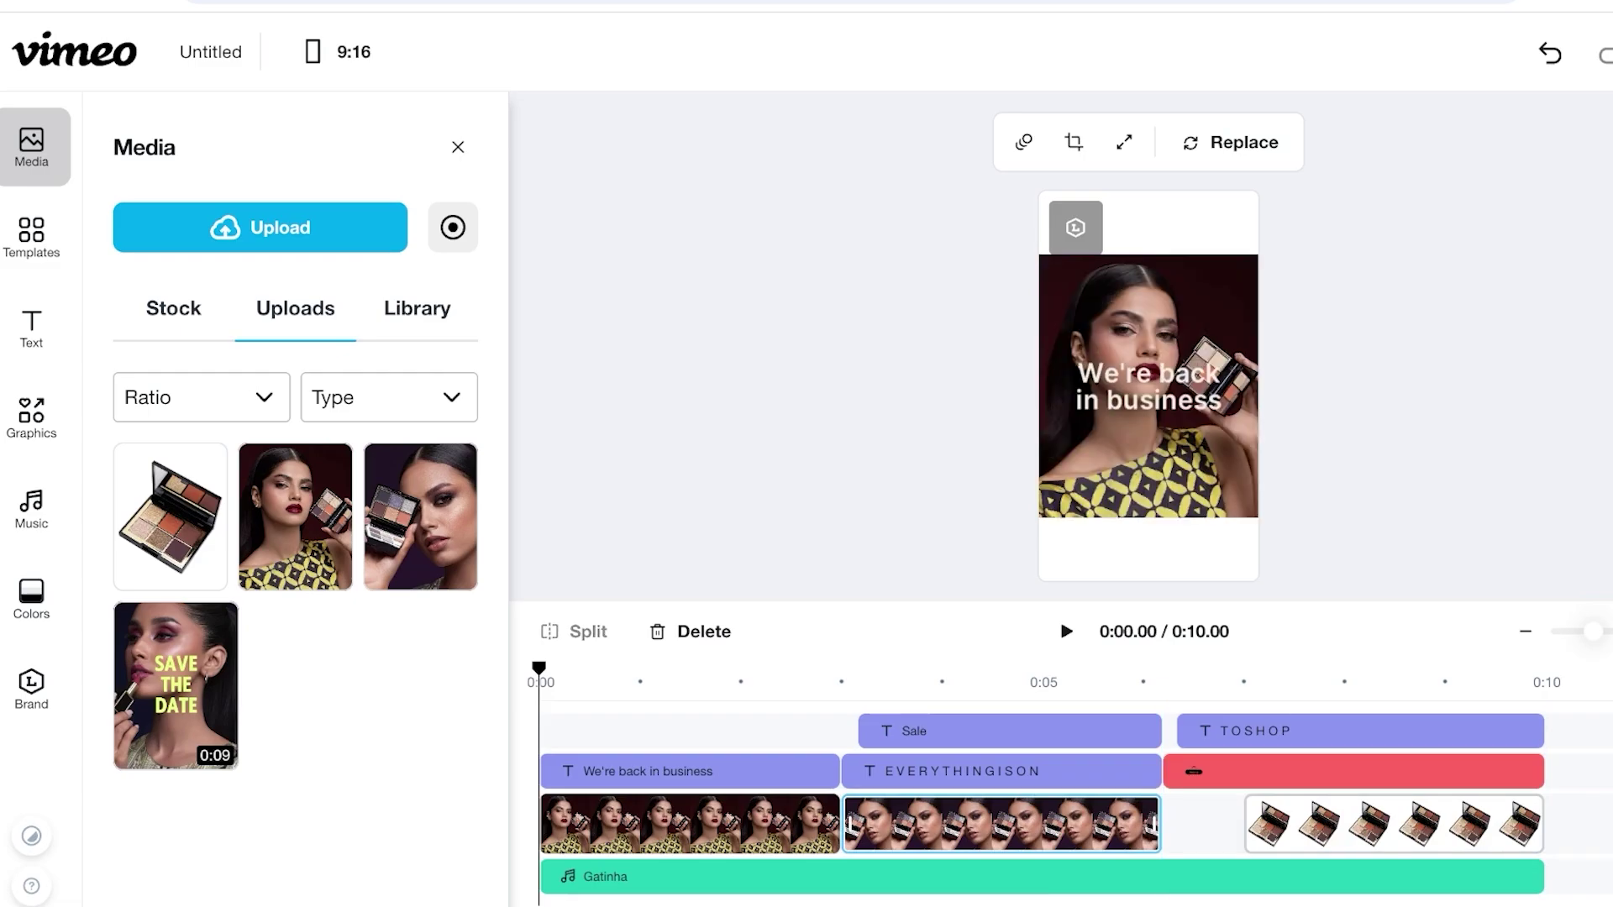
mouse_move(1311, 824)
left_mouse_down()
mouse_move(1243, 824)
mouse_move(1313, 823)
left_mouse_up()
left_click_drag(1462, 823, 1542, 824)
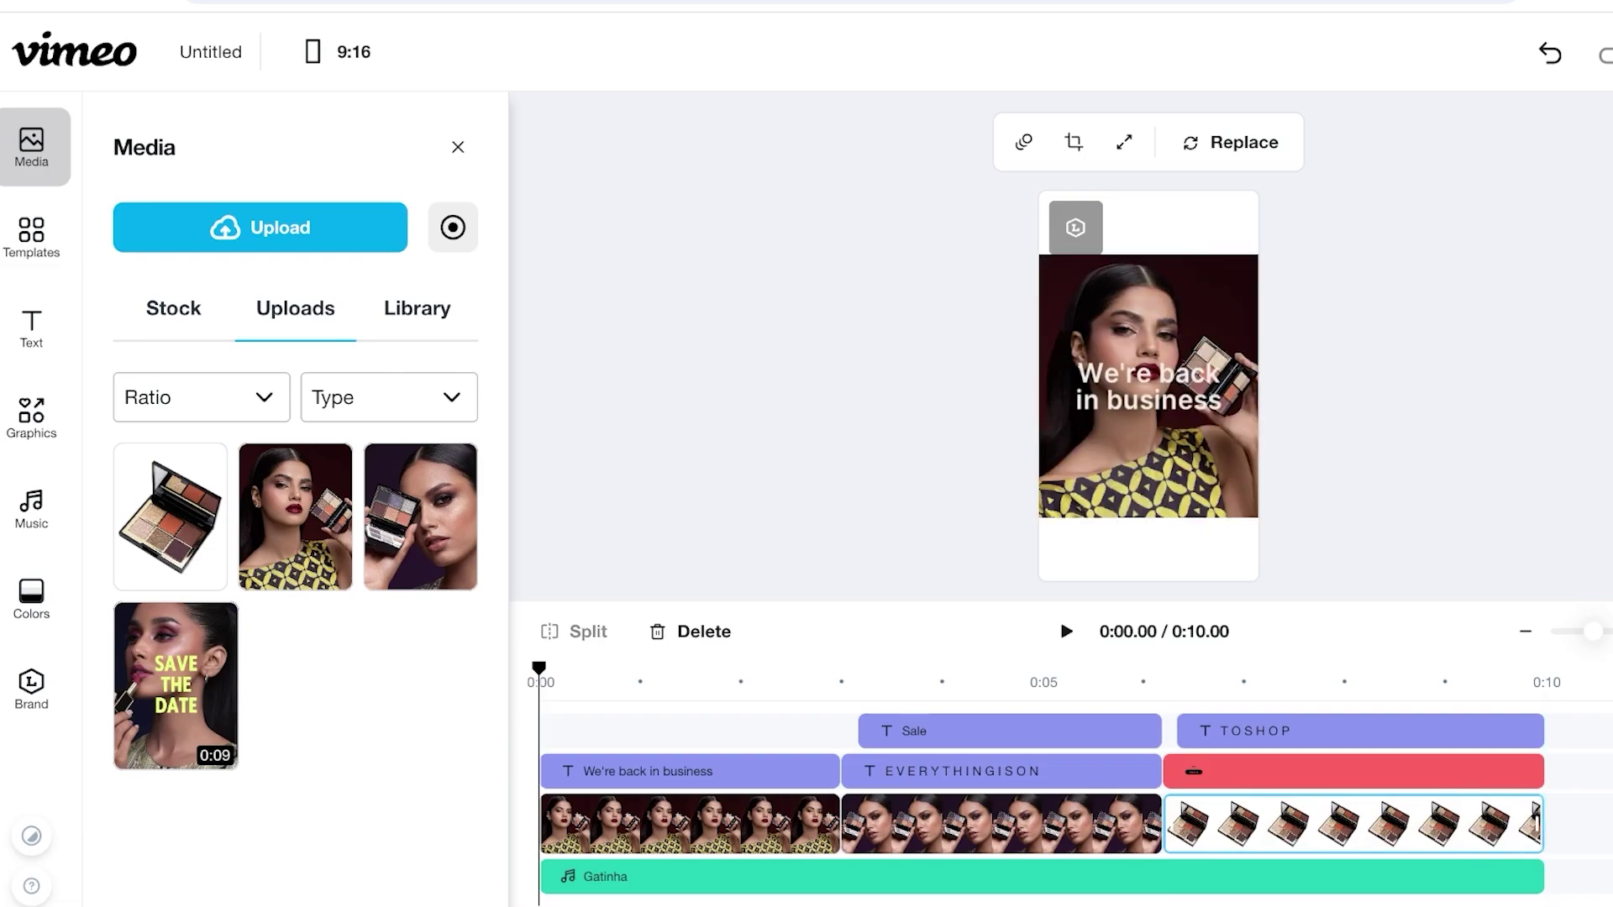
left_click(1066, 631)
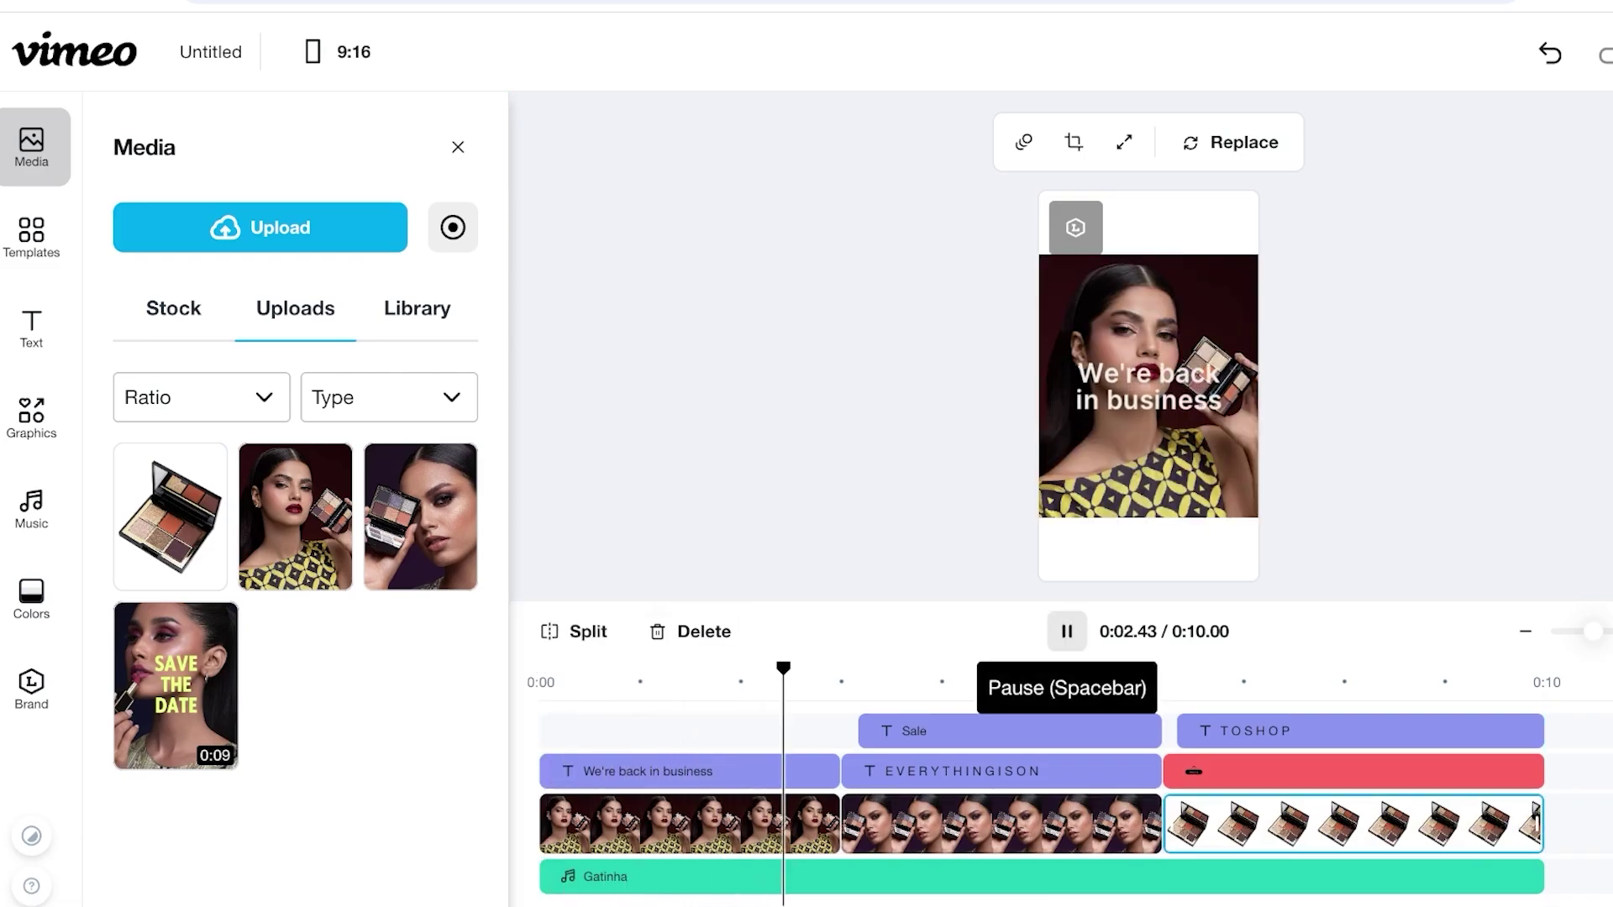
Step: Stop playback, return to 0:00, and enlarge and reposition the first scene's model photo until it fills the whole 9:16 frame
left_click(1066, 631)
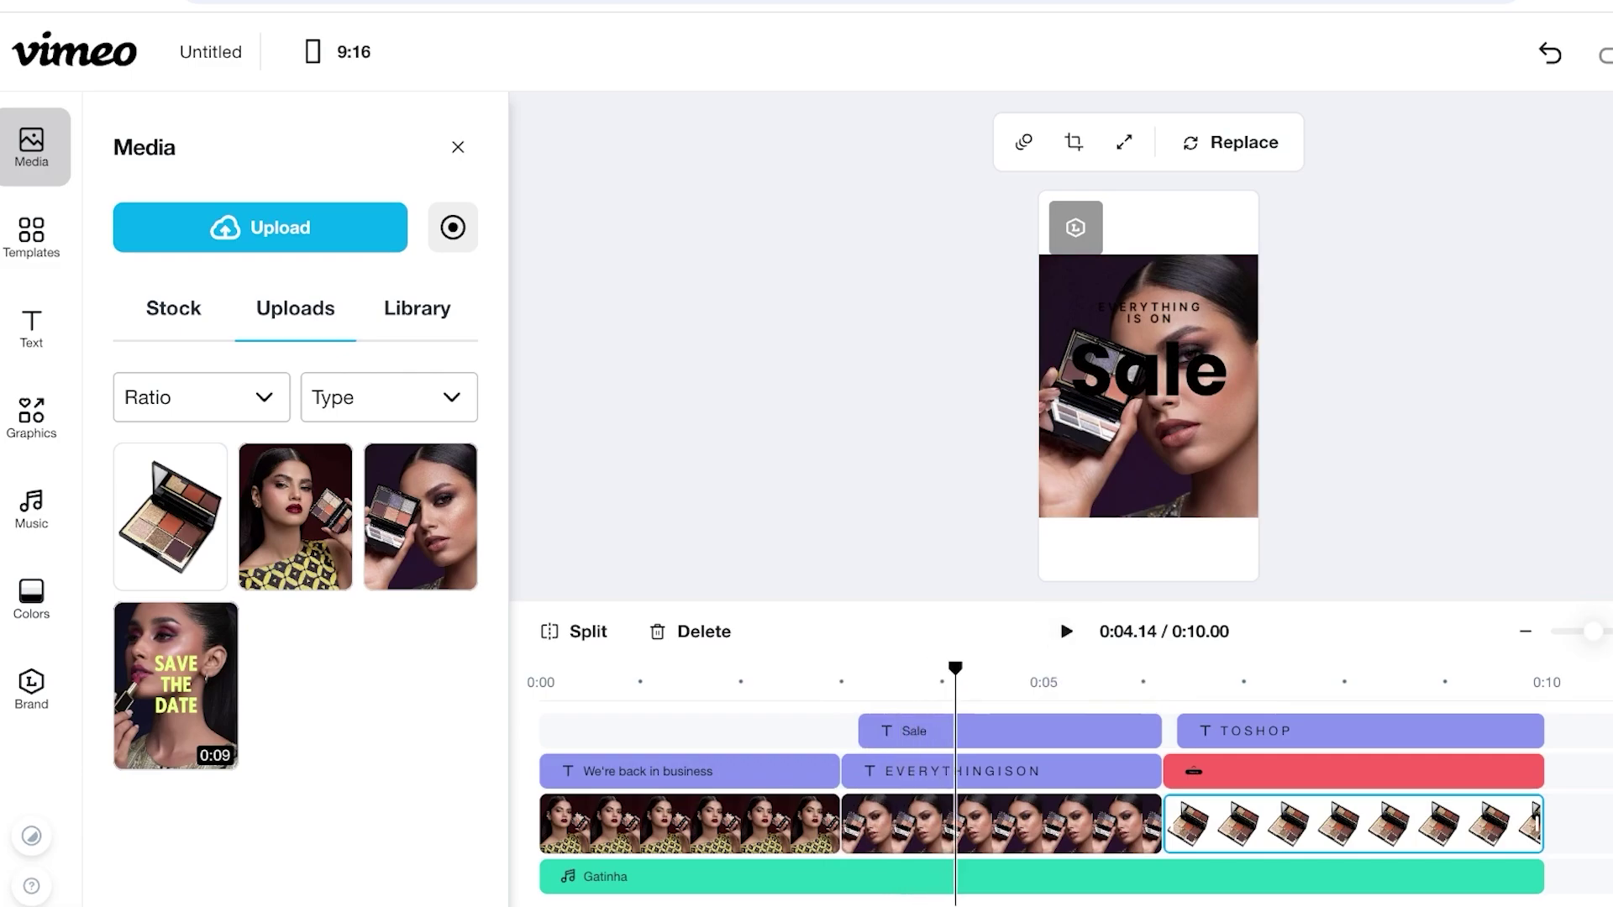
left_click_drag(955, 669, 539, 669)
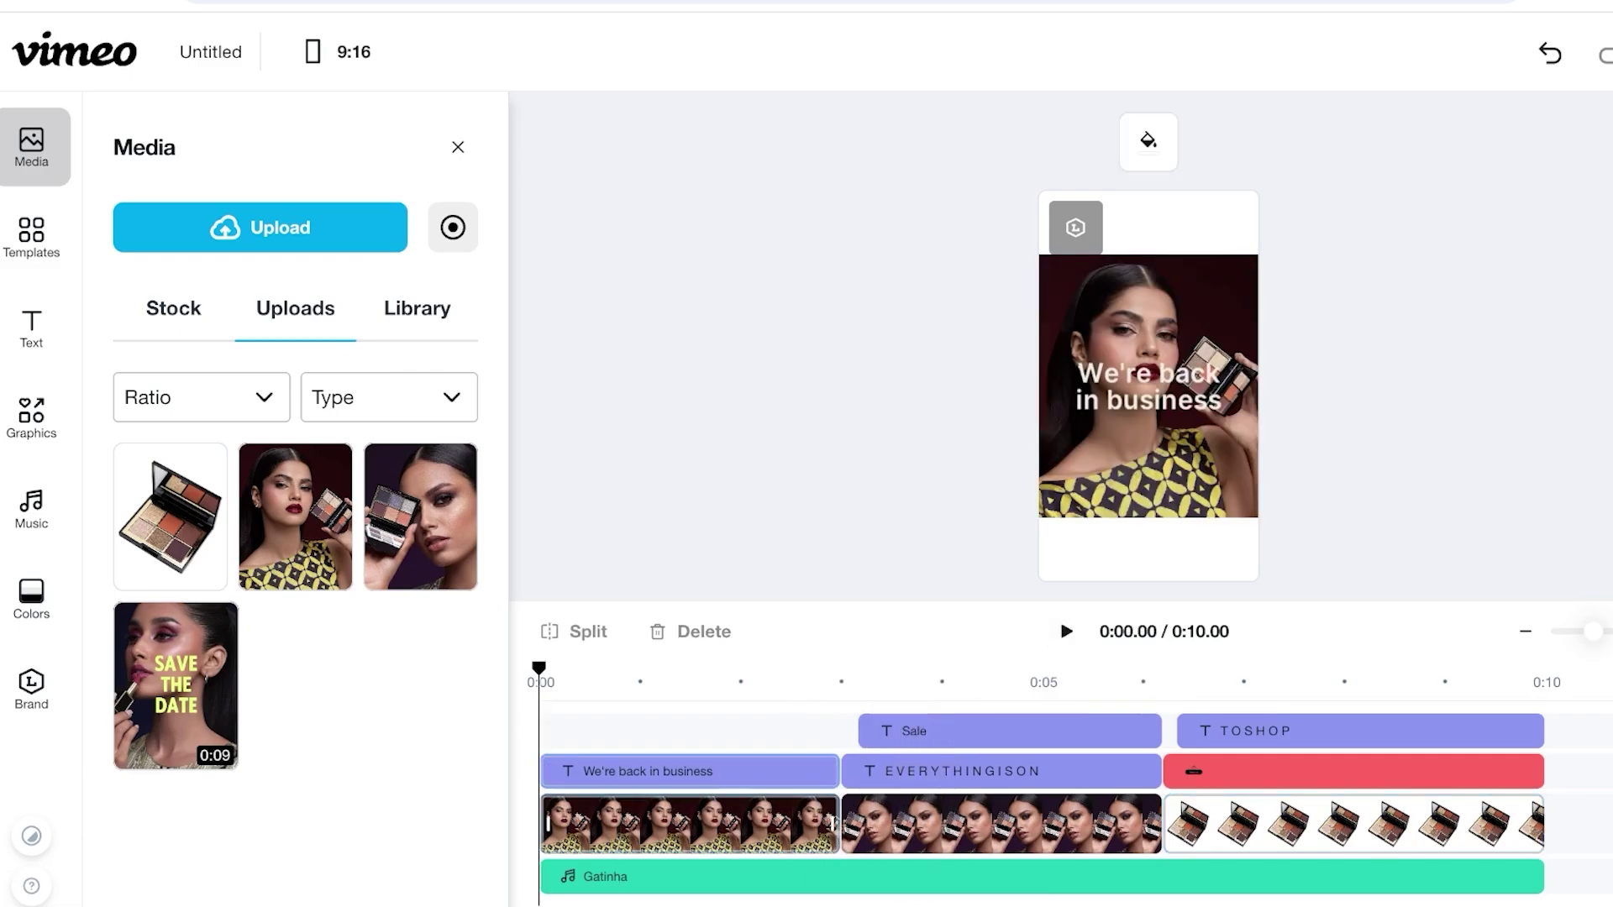
left_click(689, 824)
left_click_drag(1148, 336, 1148, 273)
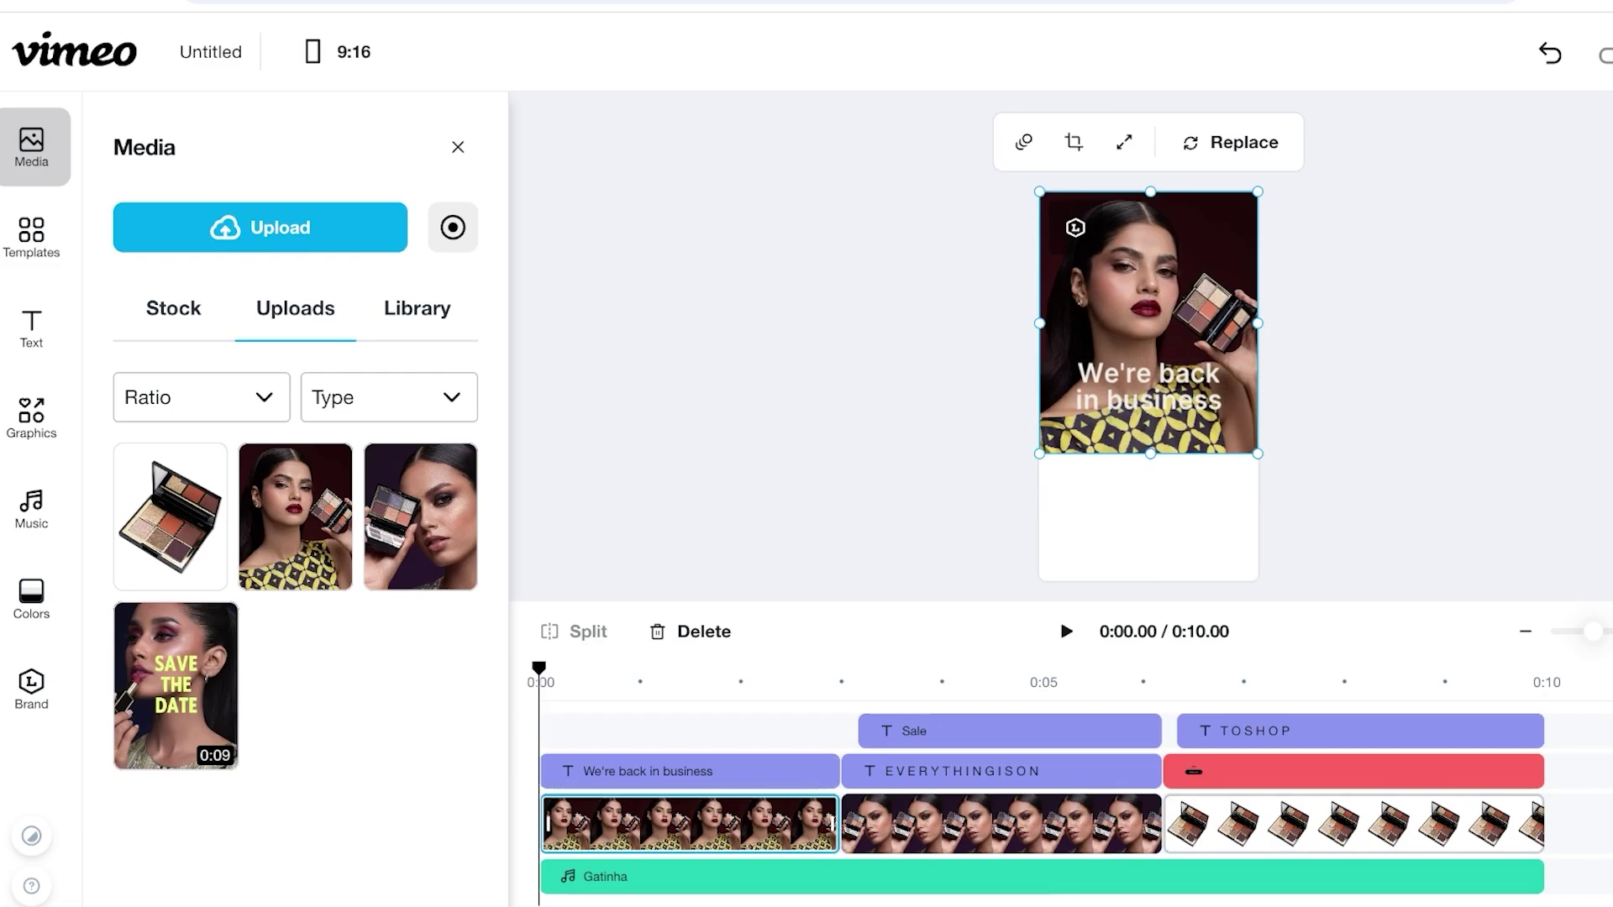
left_click_drag(1257, 454, 1383, 603)
left_click_drag(1193, 394, 1130, 383)
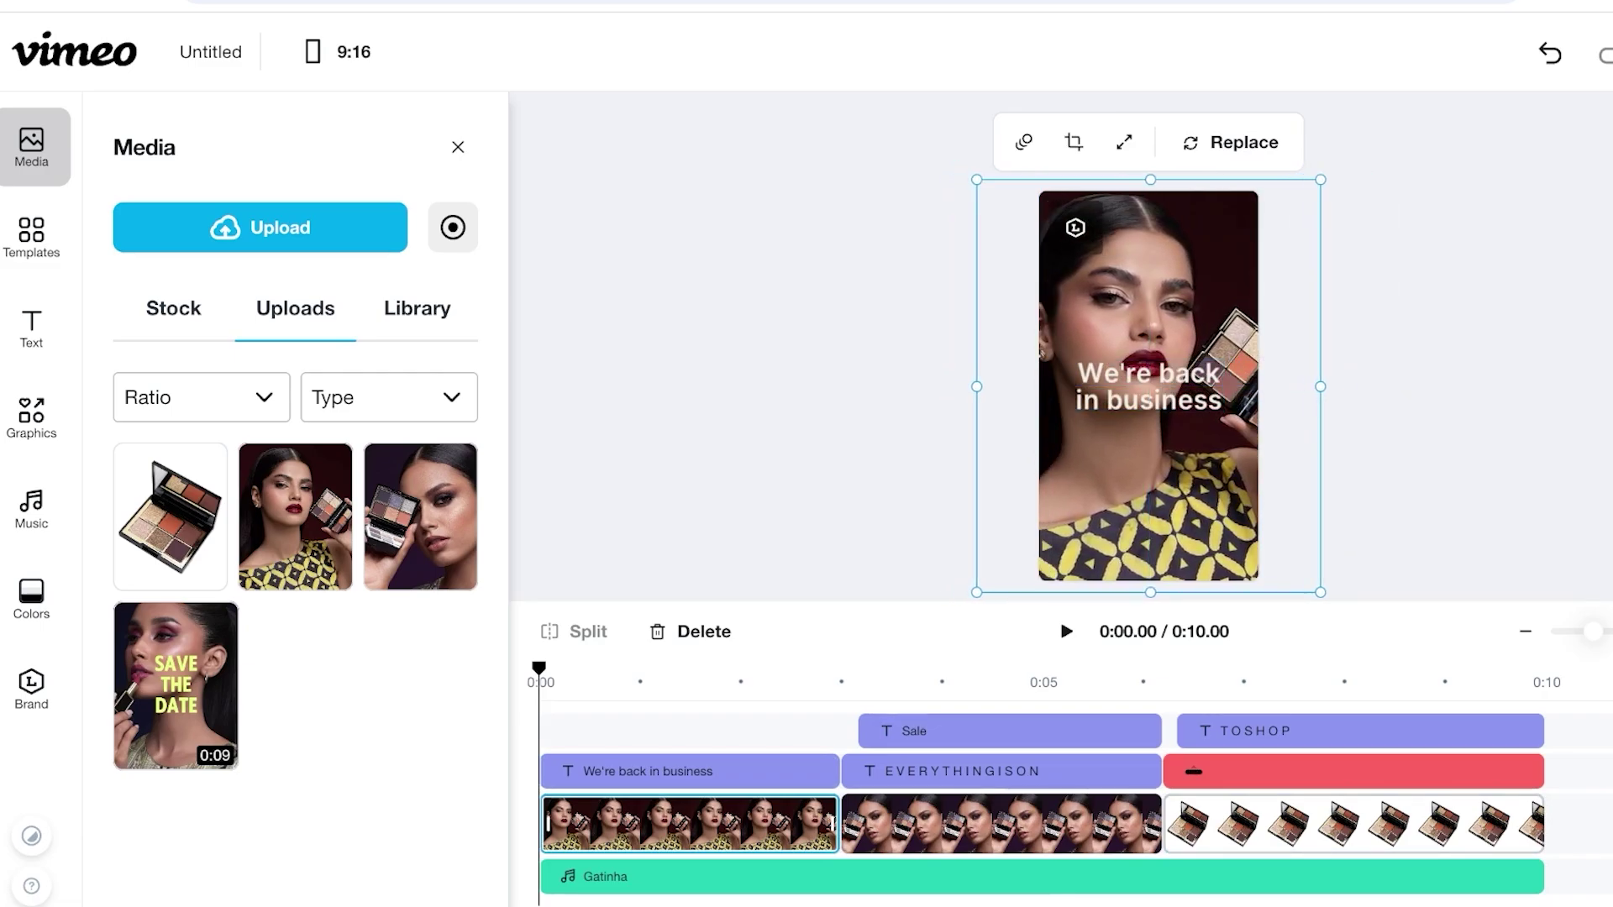
Step: Enlarge the second scene's close-up photo to fill the whole frame behind the Sale text
left_click(1002, 824)
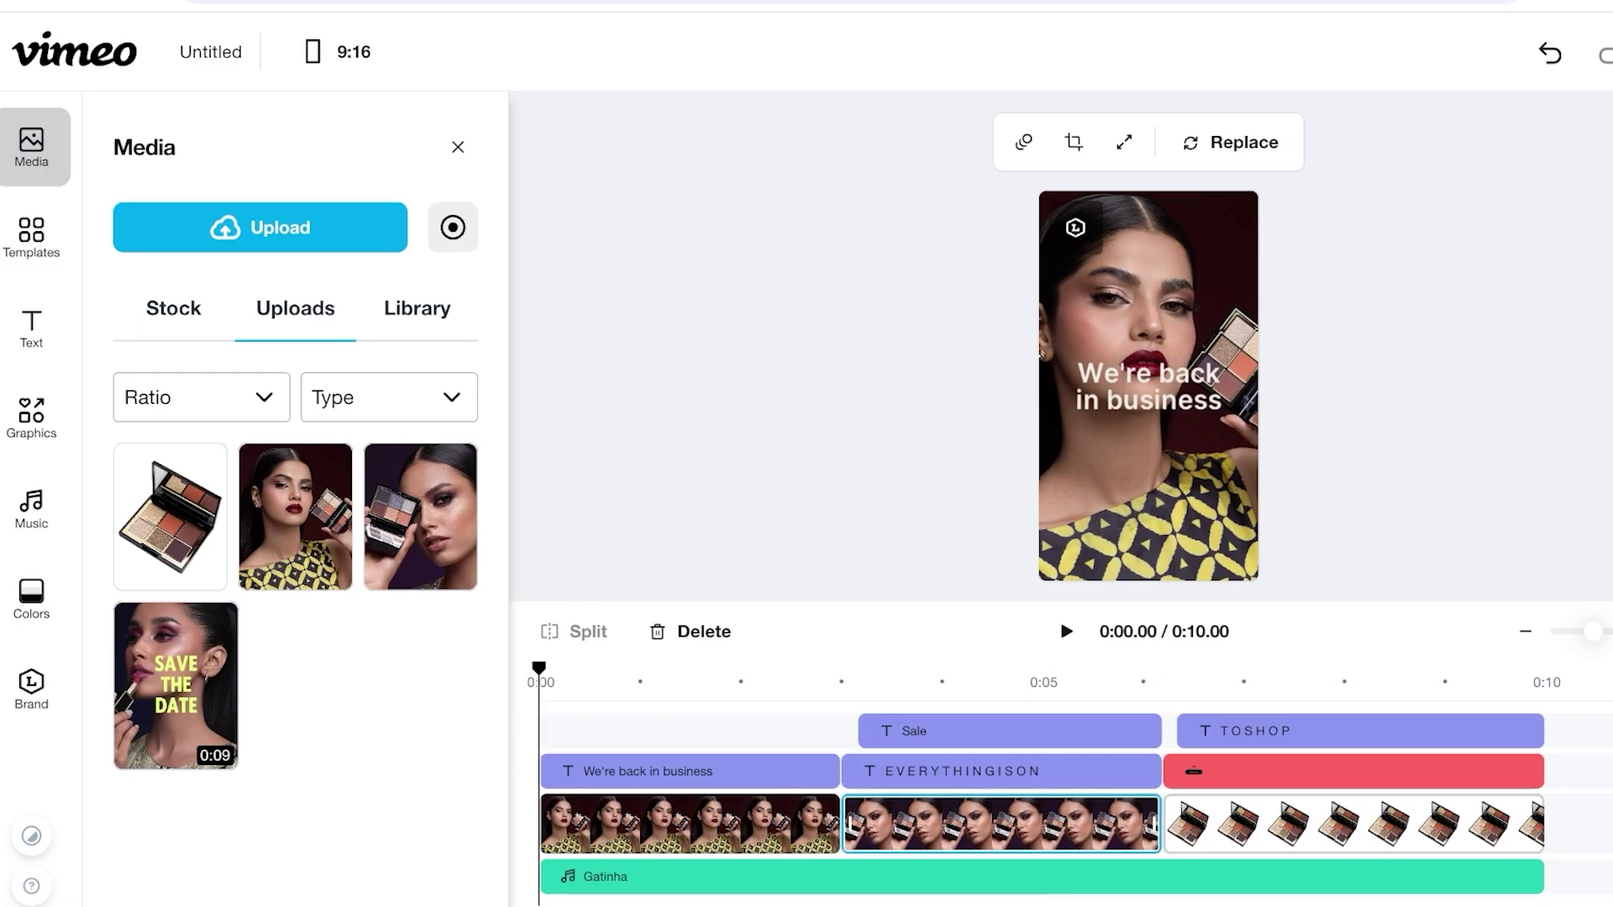
left_click_drag(539, 670, 920, 669)
left_click_drag(1149, 464, 1150, 584)
left_click(1386, 504)
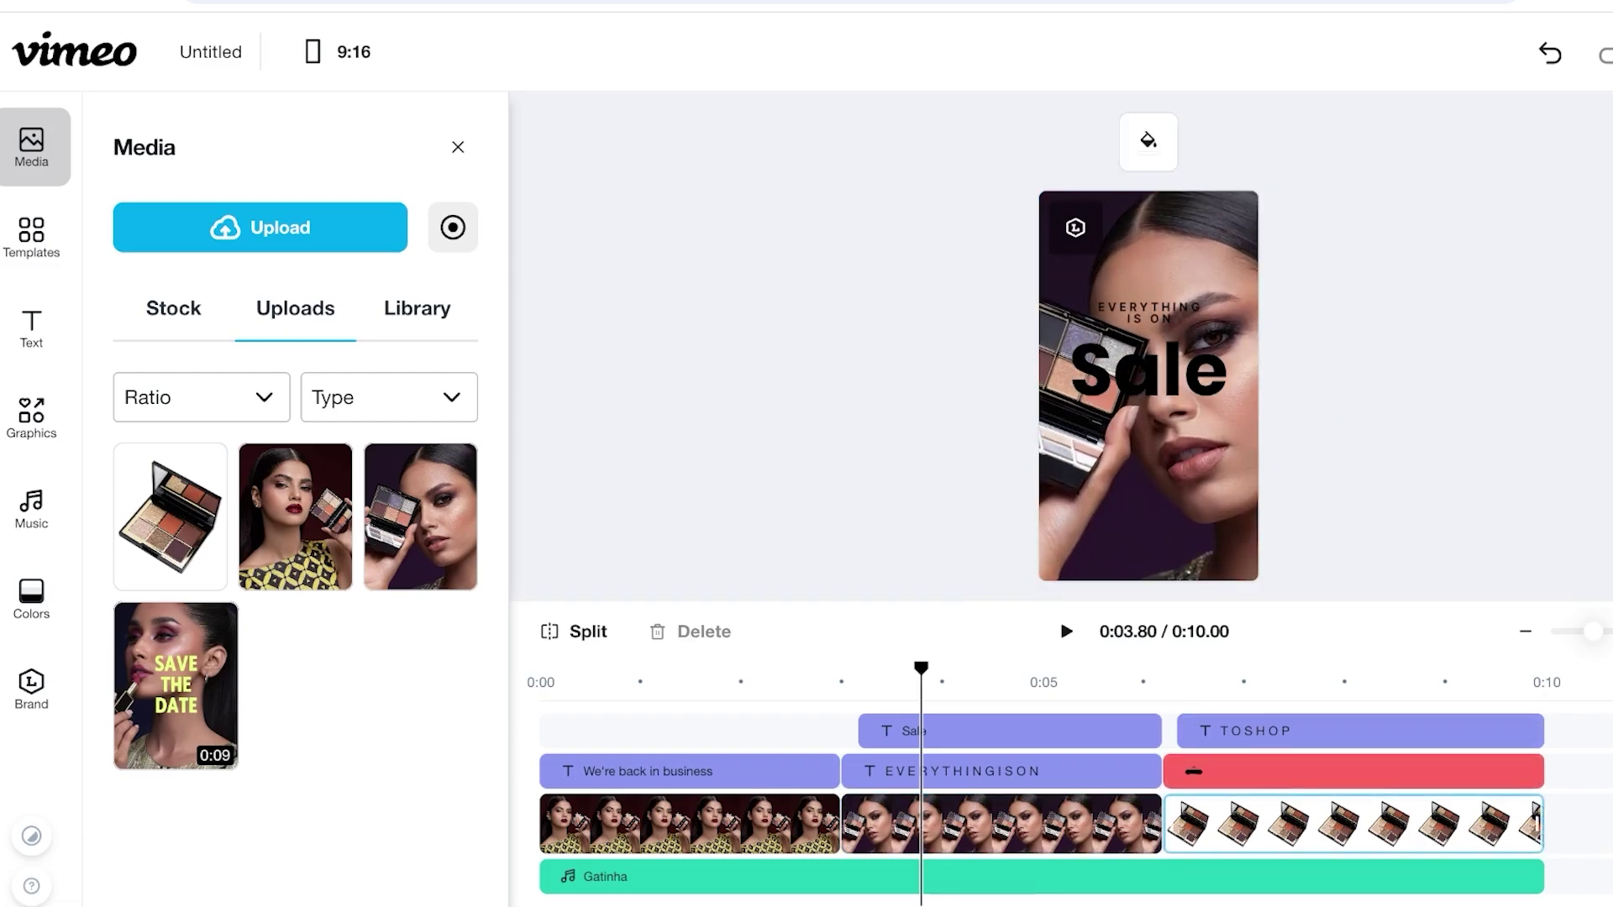
Step: Enlarge the eyeshadow palette image in the last scene and move it up so the palette sits above the Swipe up label
left_click(1285, 824)
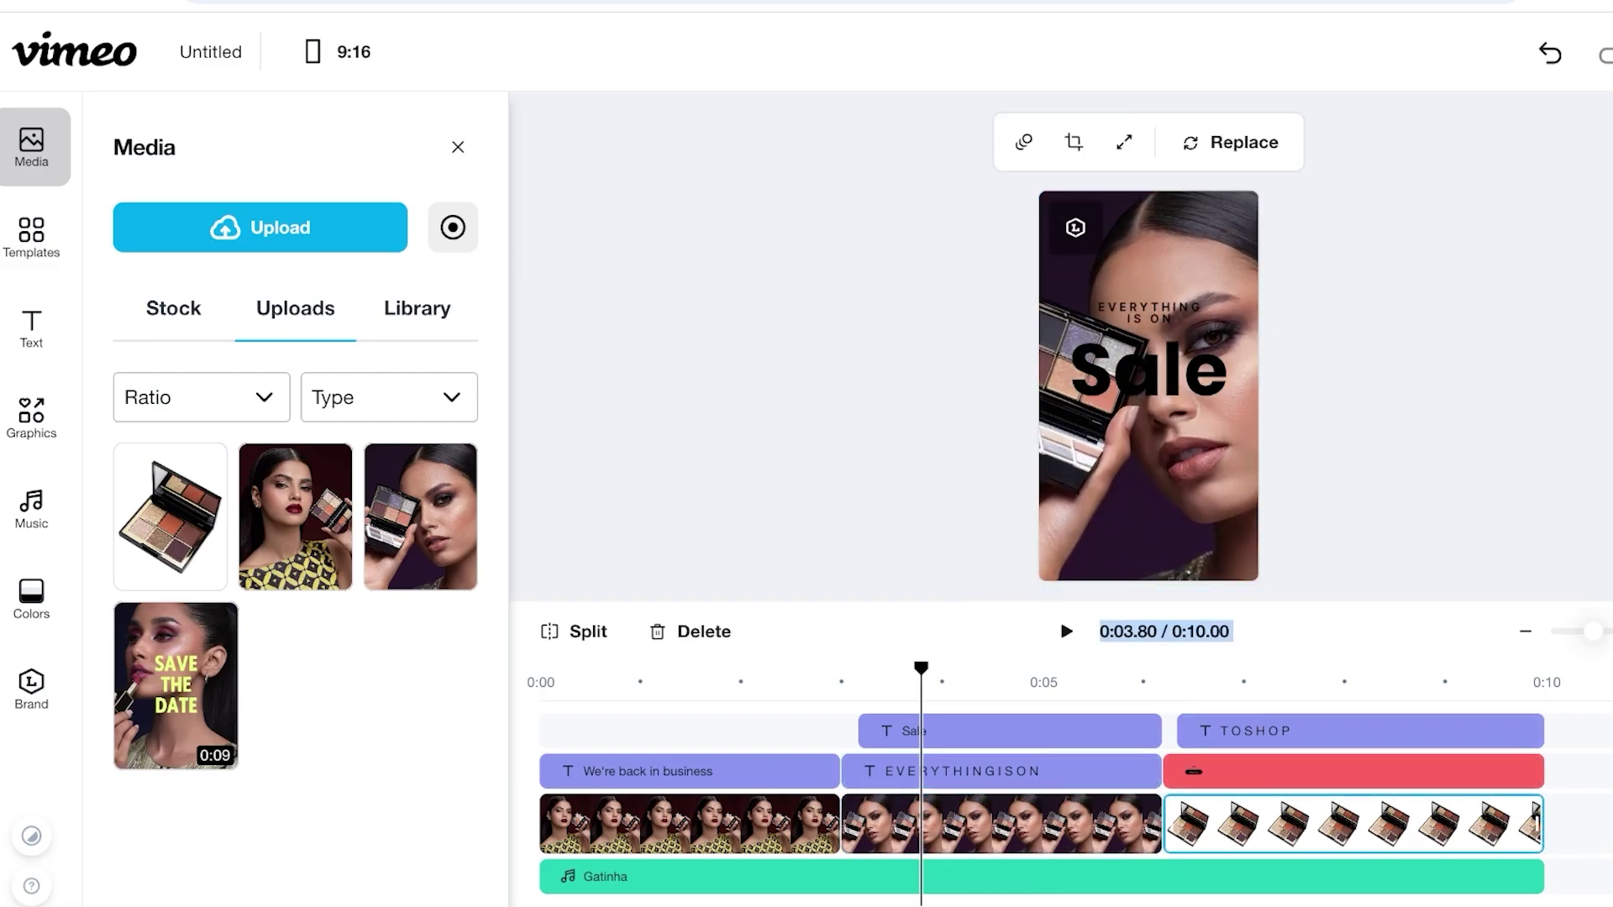
left_click_drag(924, 669, 1306, 669)
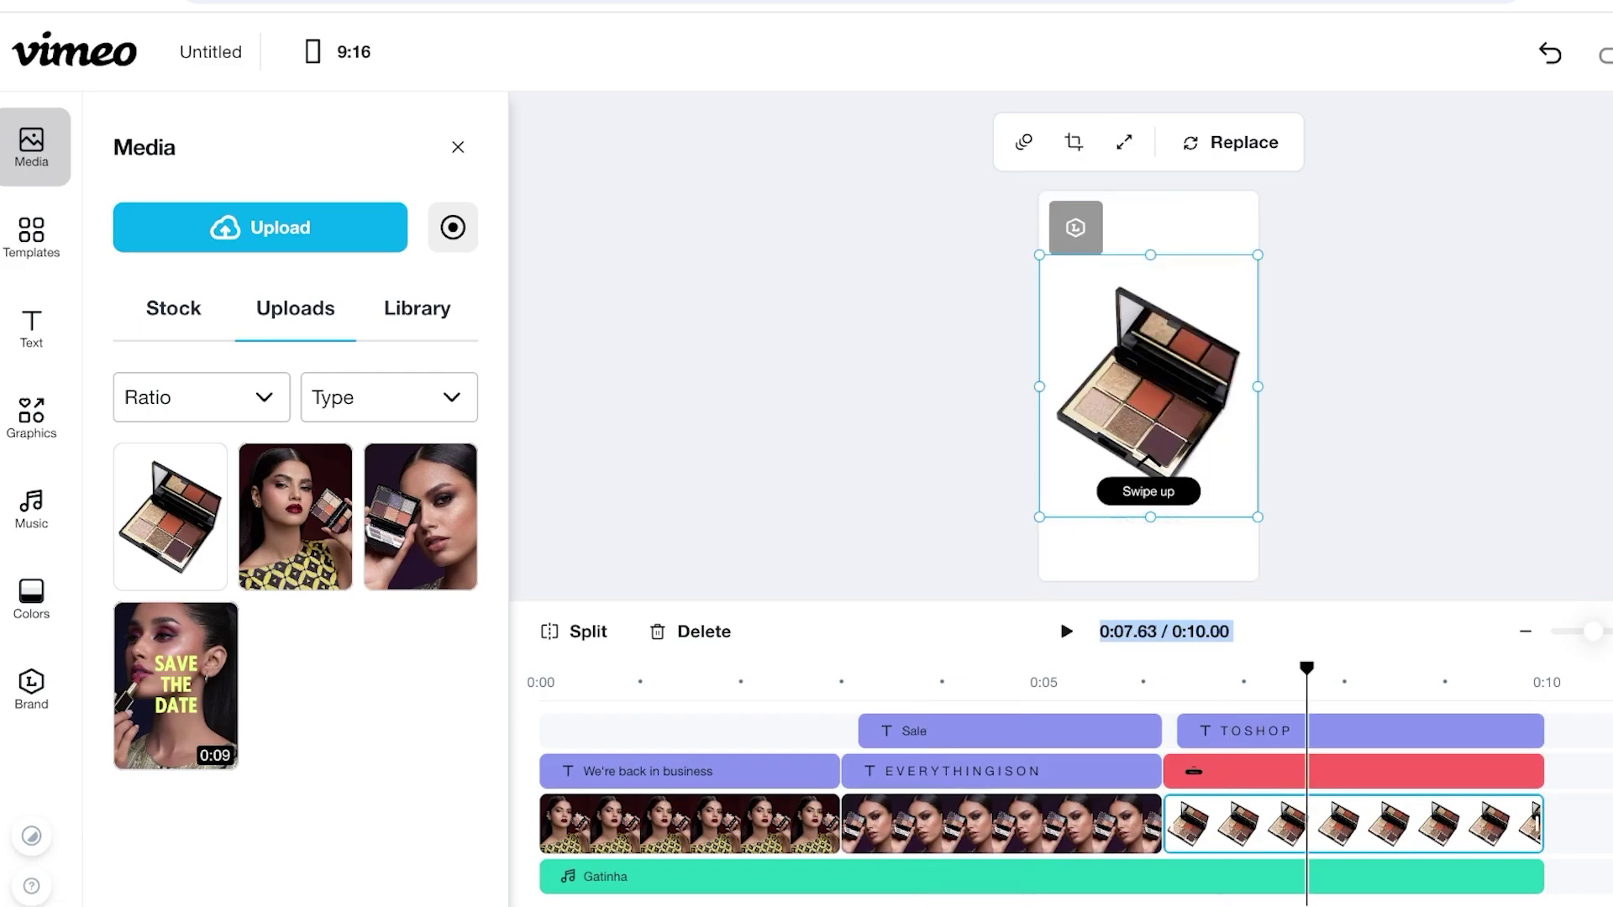
left_click_drag(1150, 518, 1150, 678)
left_click_drag(1148, 587, 1148, 460)
mouse_move(1150, 550)
left_mouse_down()
mouse_move(1150, 612)
mouse_move(1150, 554)
left_mouse_up()
left_click(1377, 488)
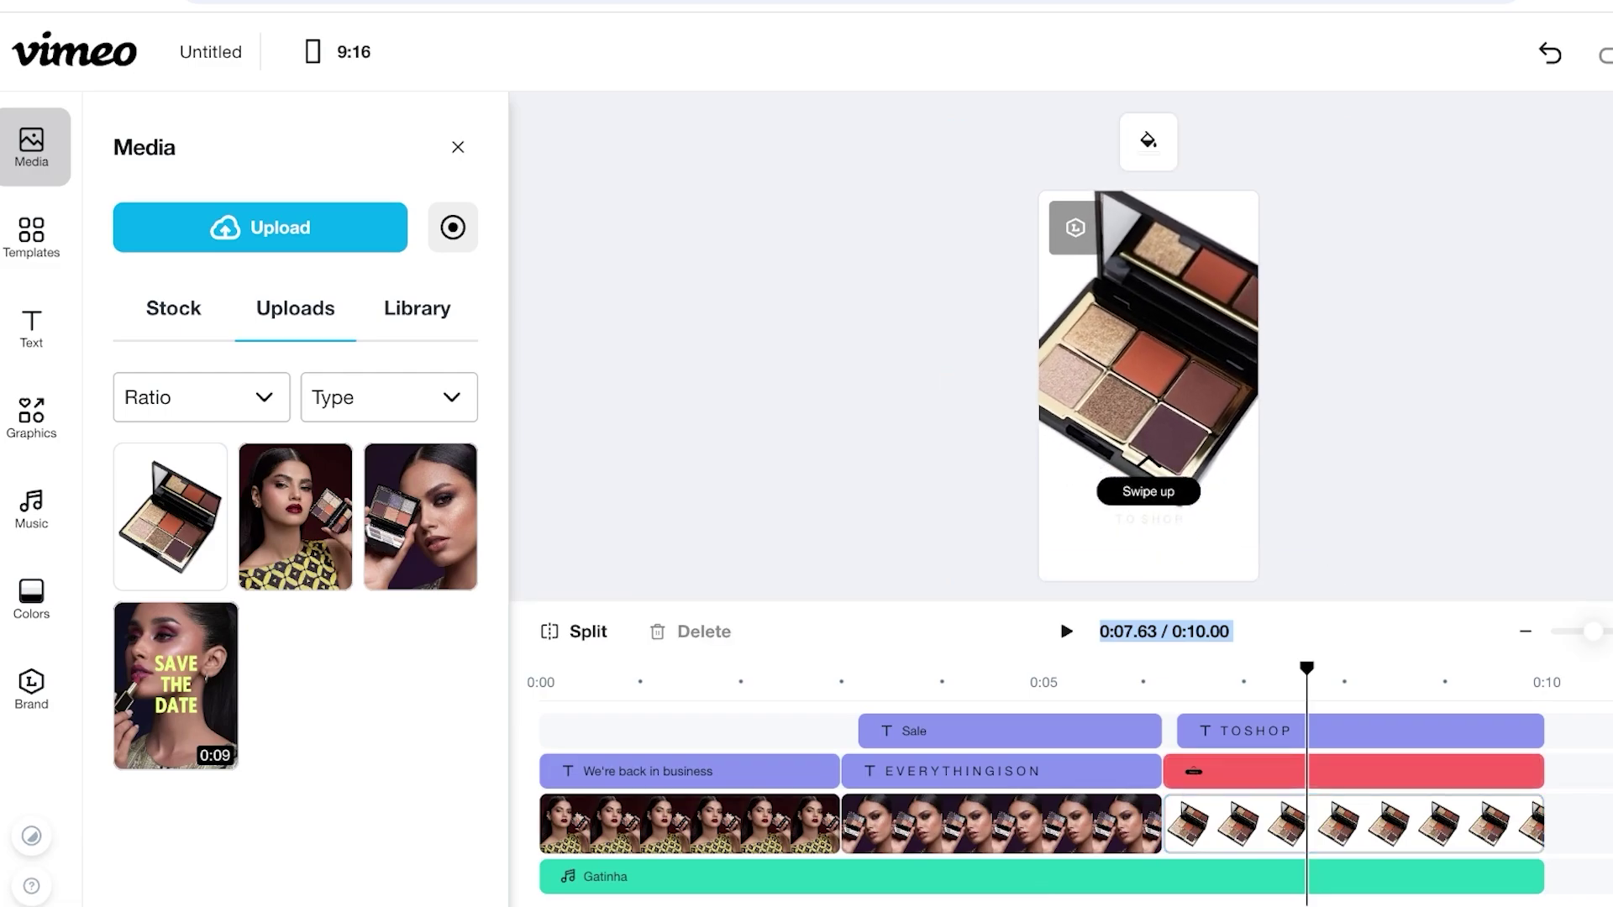
Step: Replace the first scene's "We're back in business" text with "SPENCER MAKEUPS" and "ANNUAL SALE" on two lines
left_click_drag(1306, 668, 539, 669)
left_click(689, 771)
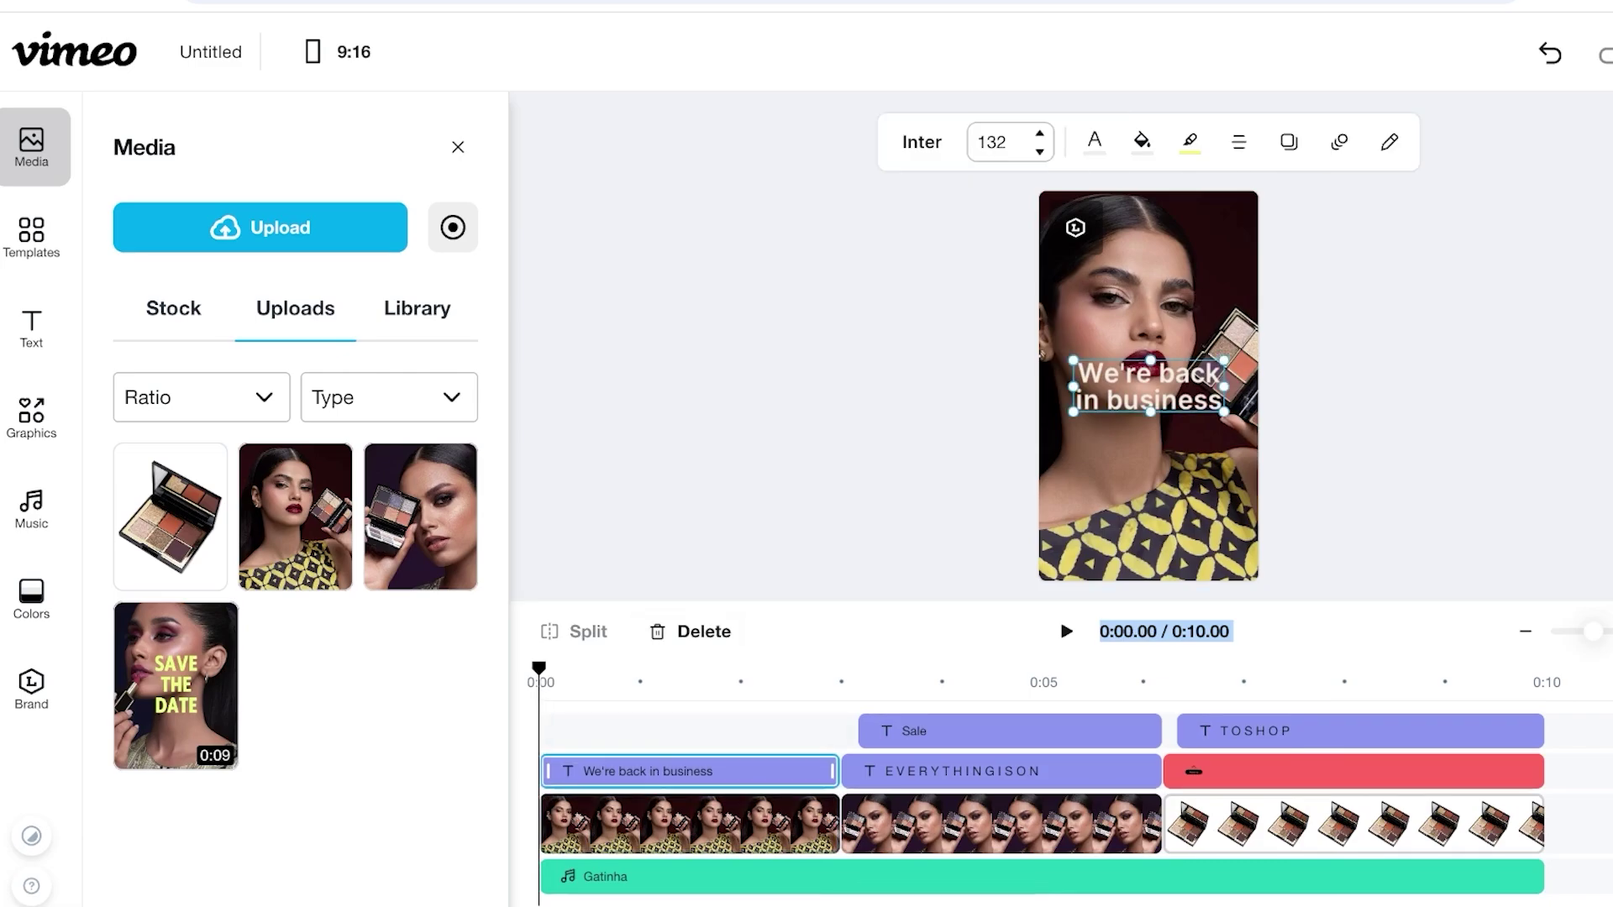
double_click(1148, 386)
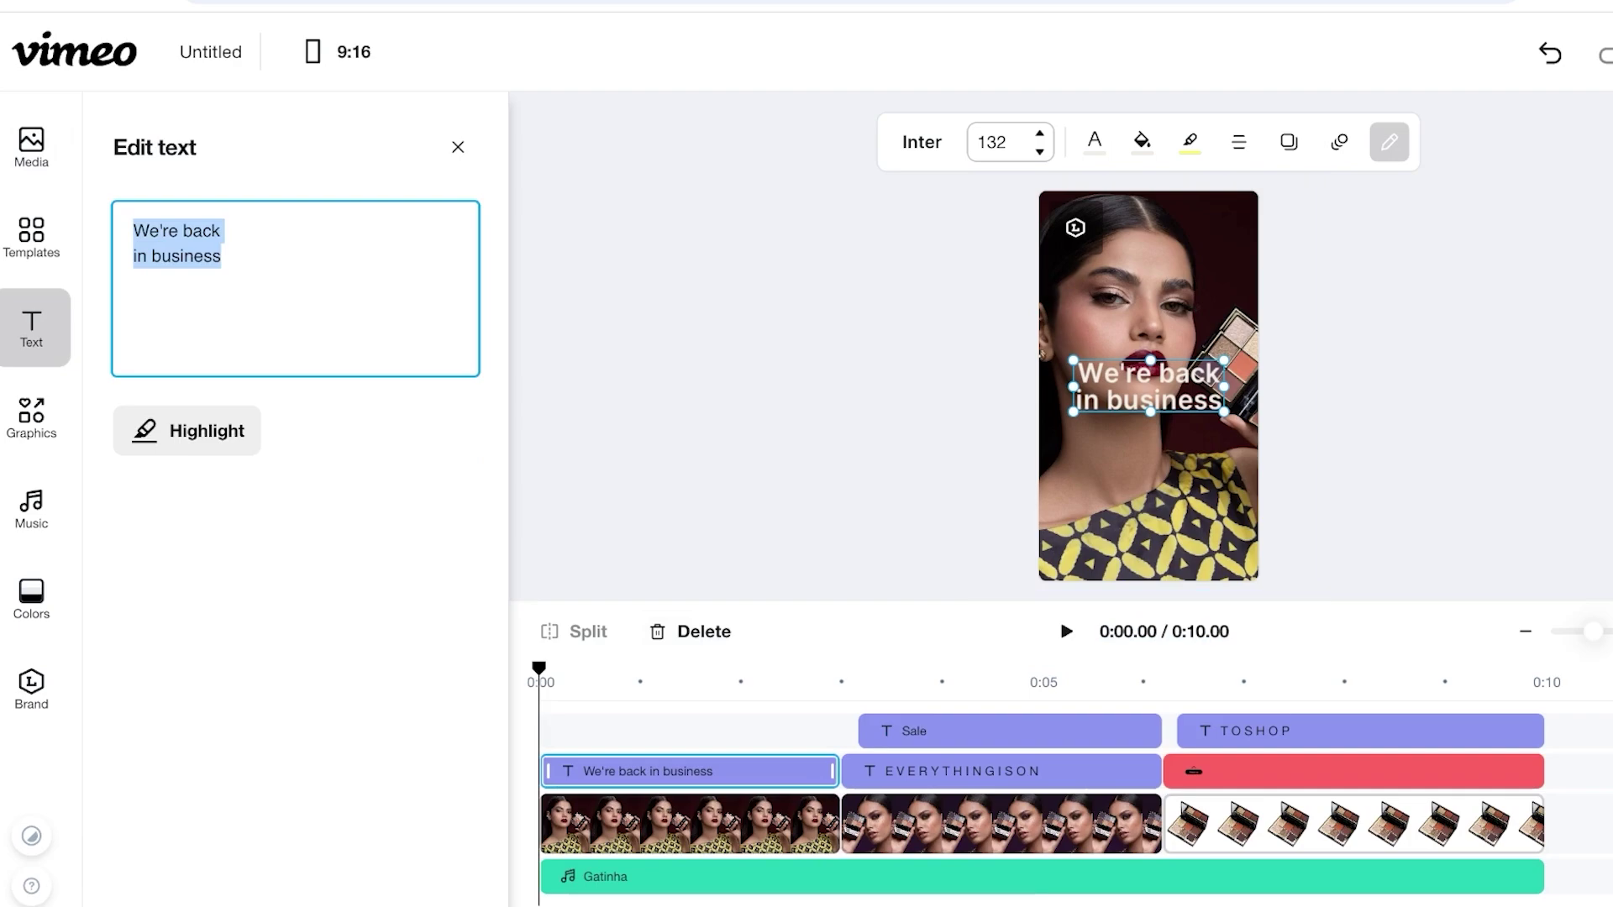
type("A")
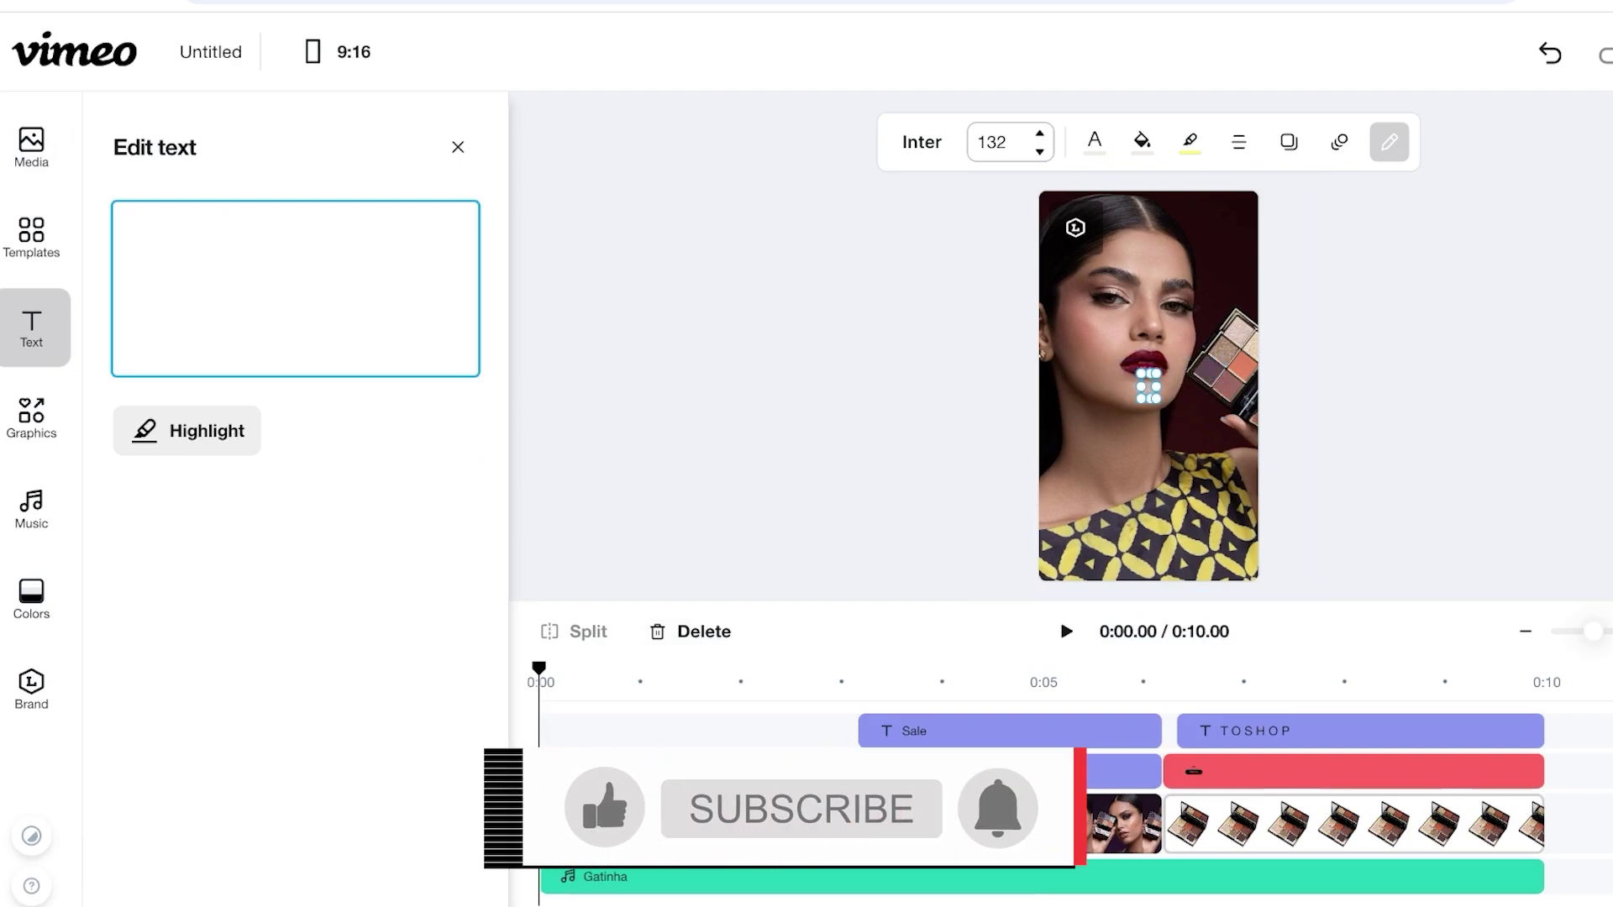
type("SPENCER")
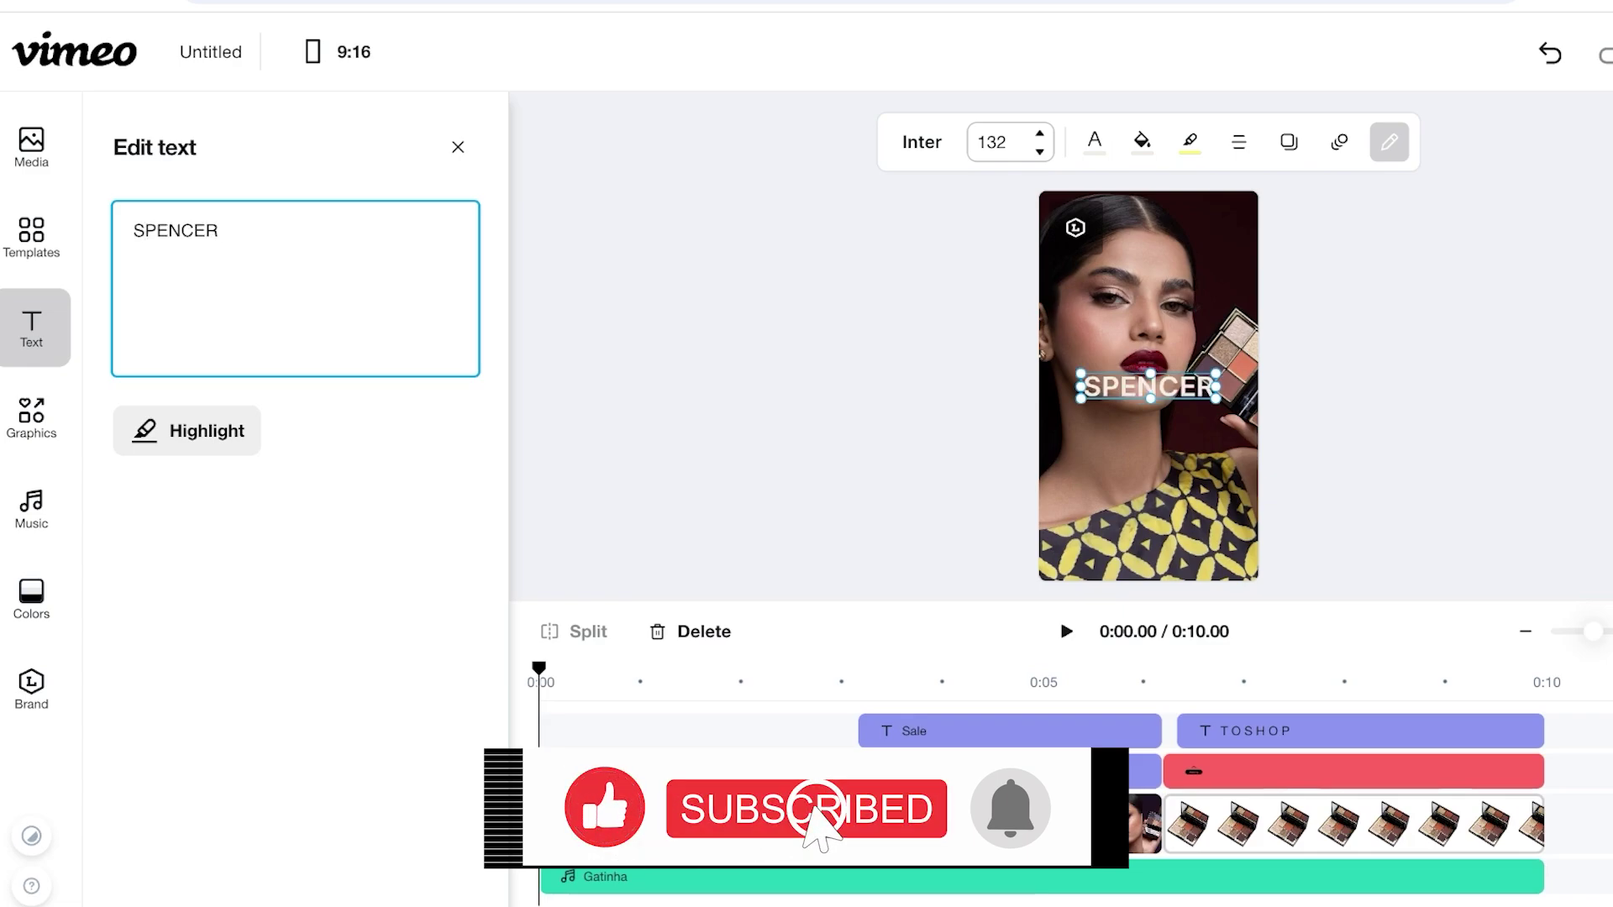
type(" MAKEUP IS BAC")
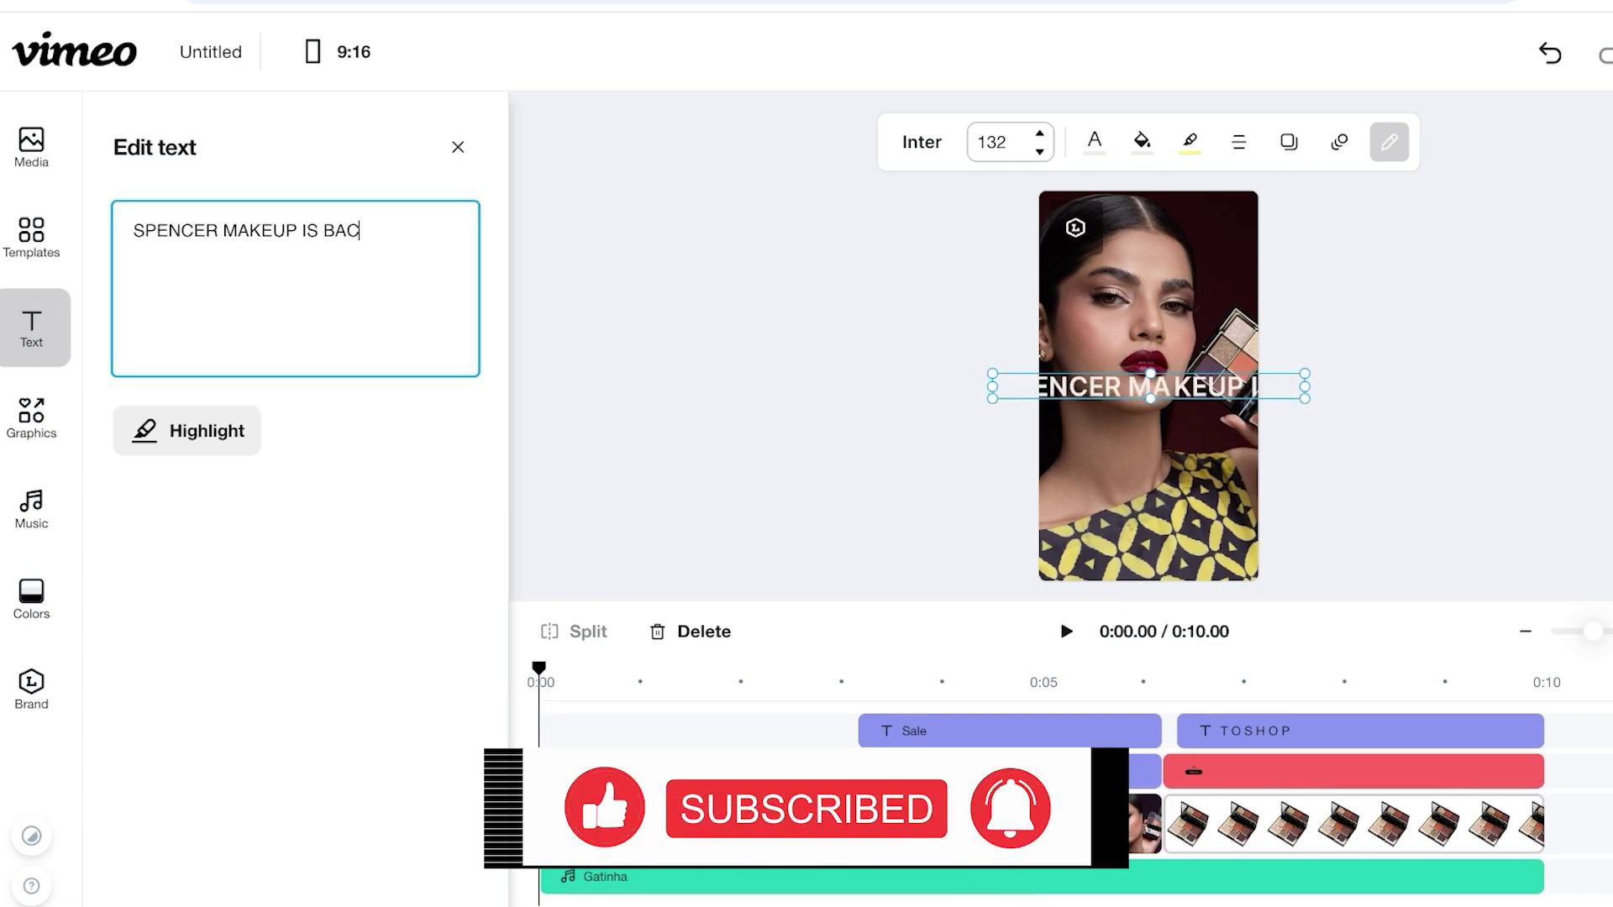
type("K")
key("BackSpace")
key("BackSpace")
key("BackSpace")
key("BackSpace")
key("BackSpace")
key("BackSpace")
key("BackSpace")
key("BackSpace")
type("S")
key("Return")
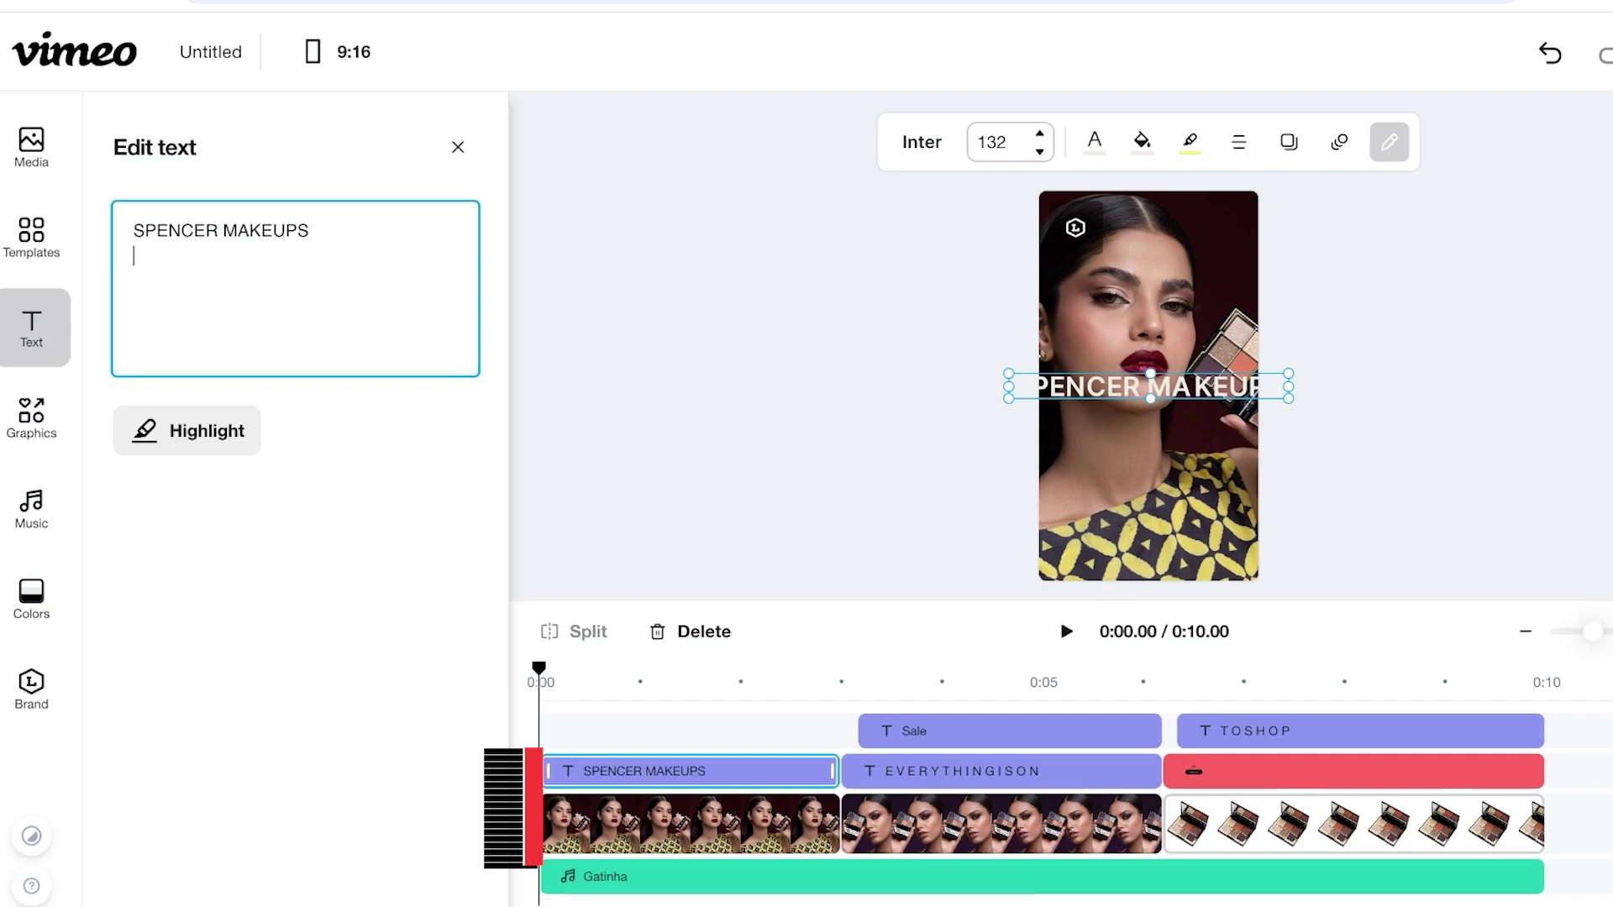
type("ANNUAL SALE")
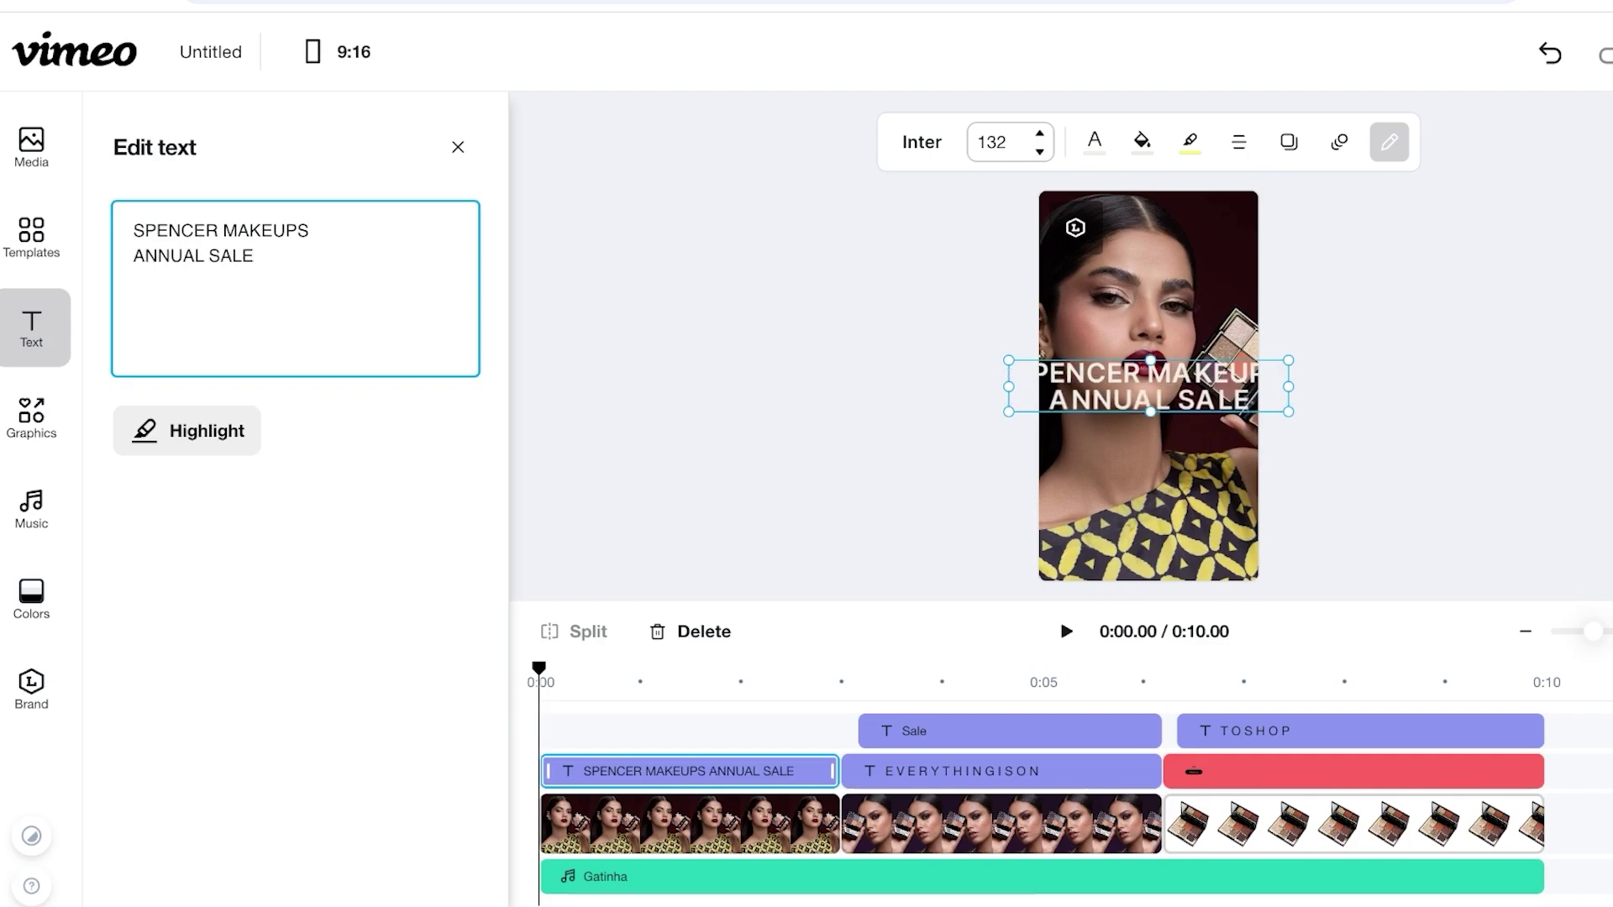
Step: Shrink the SPENCER MAKEUPS ANNUAL SALE headline to text size 76 and centre it within the frame
left_click(907, 378)
left_click(1148, 387)
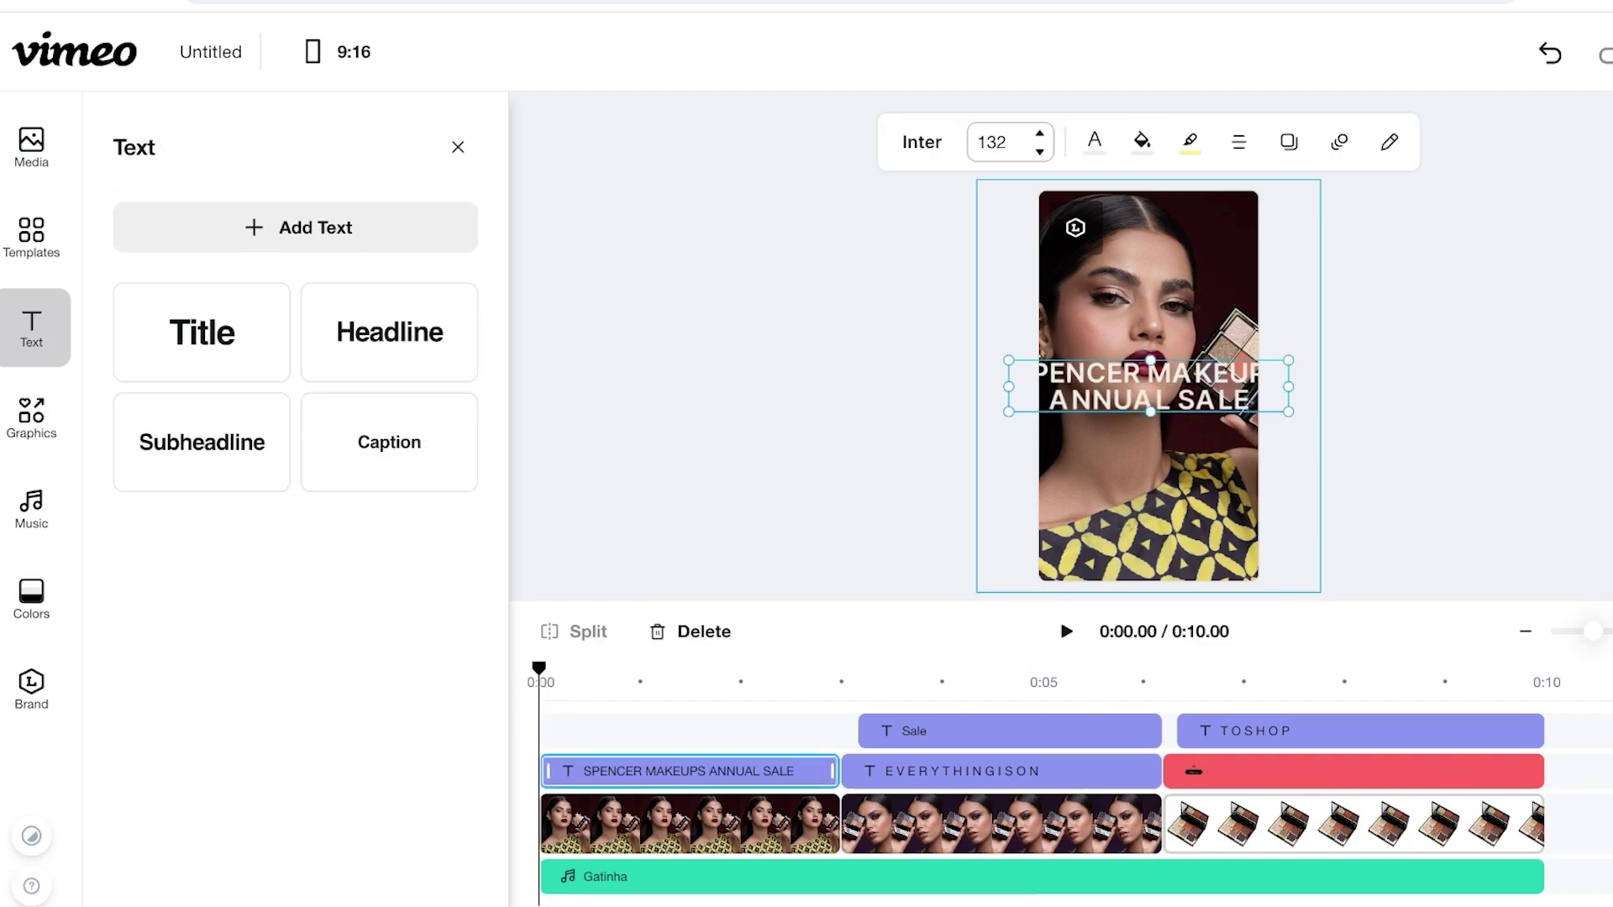
left_click_drag(1288, 412, 1160, 387)
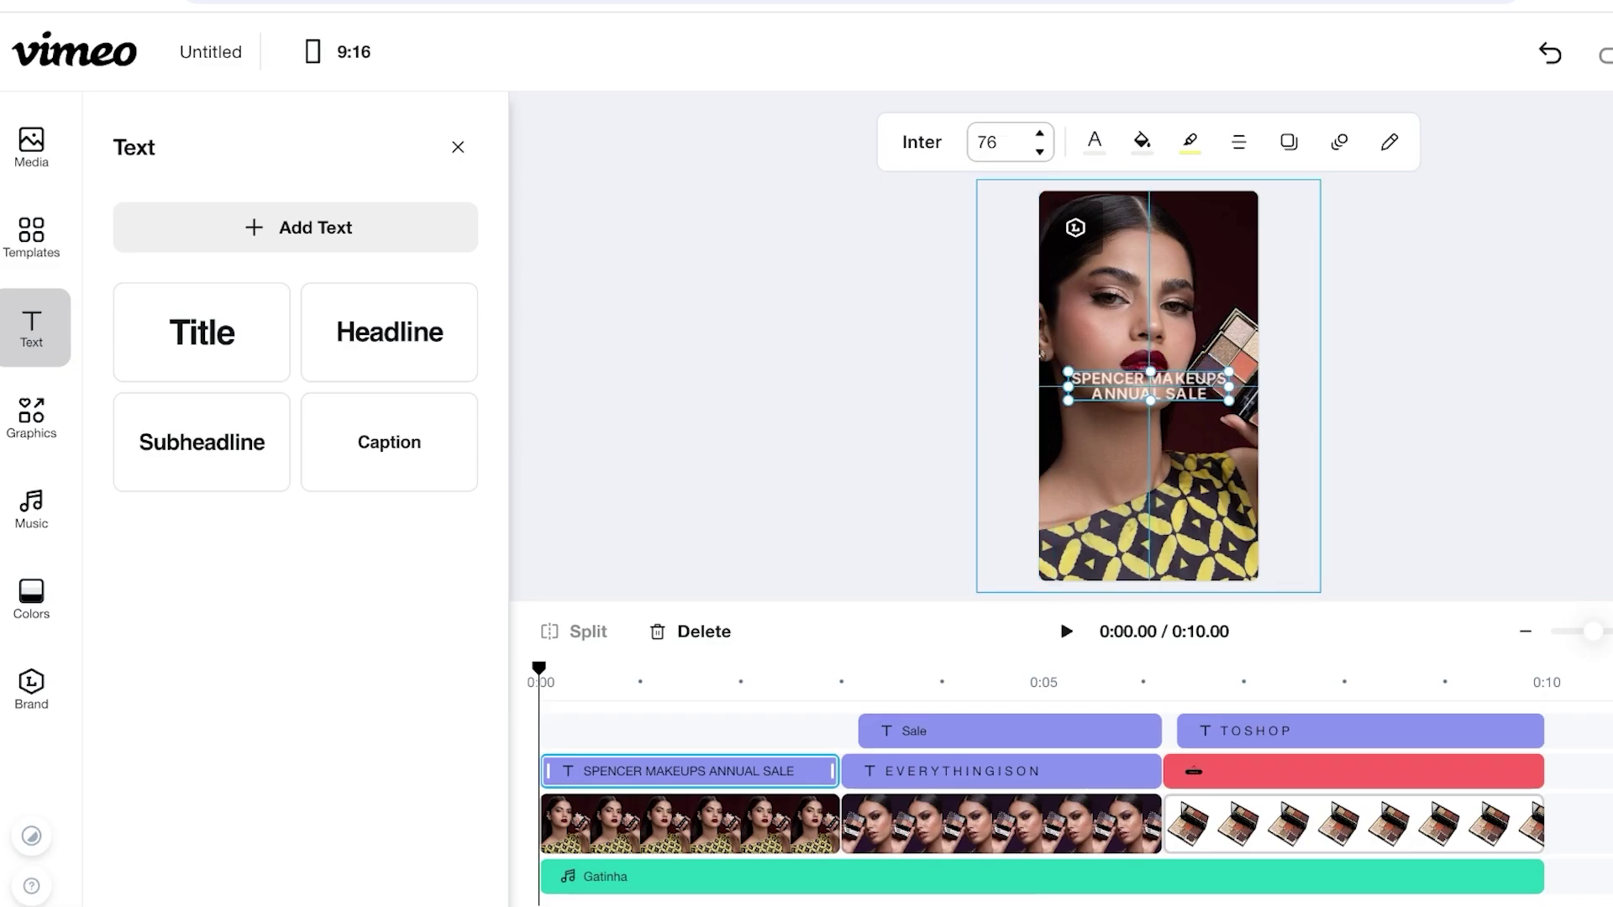
Step: Set the headline's text colour to white
left_click(1141, 140)
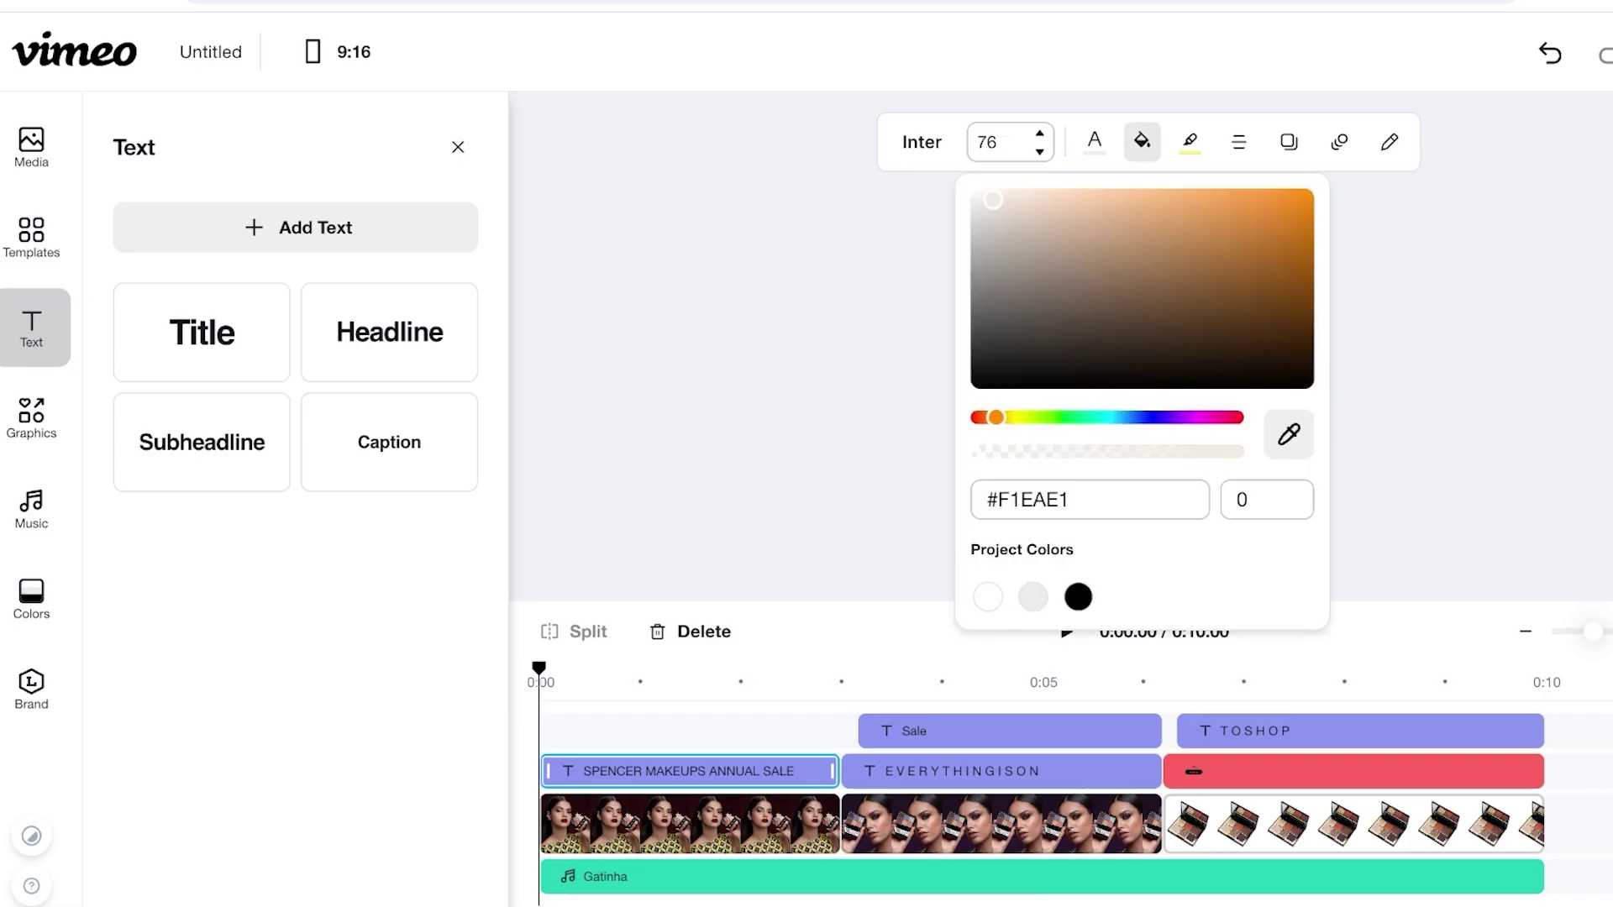
left_click(1094, 140)
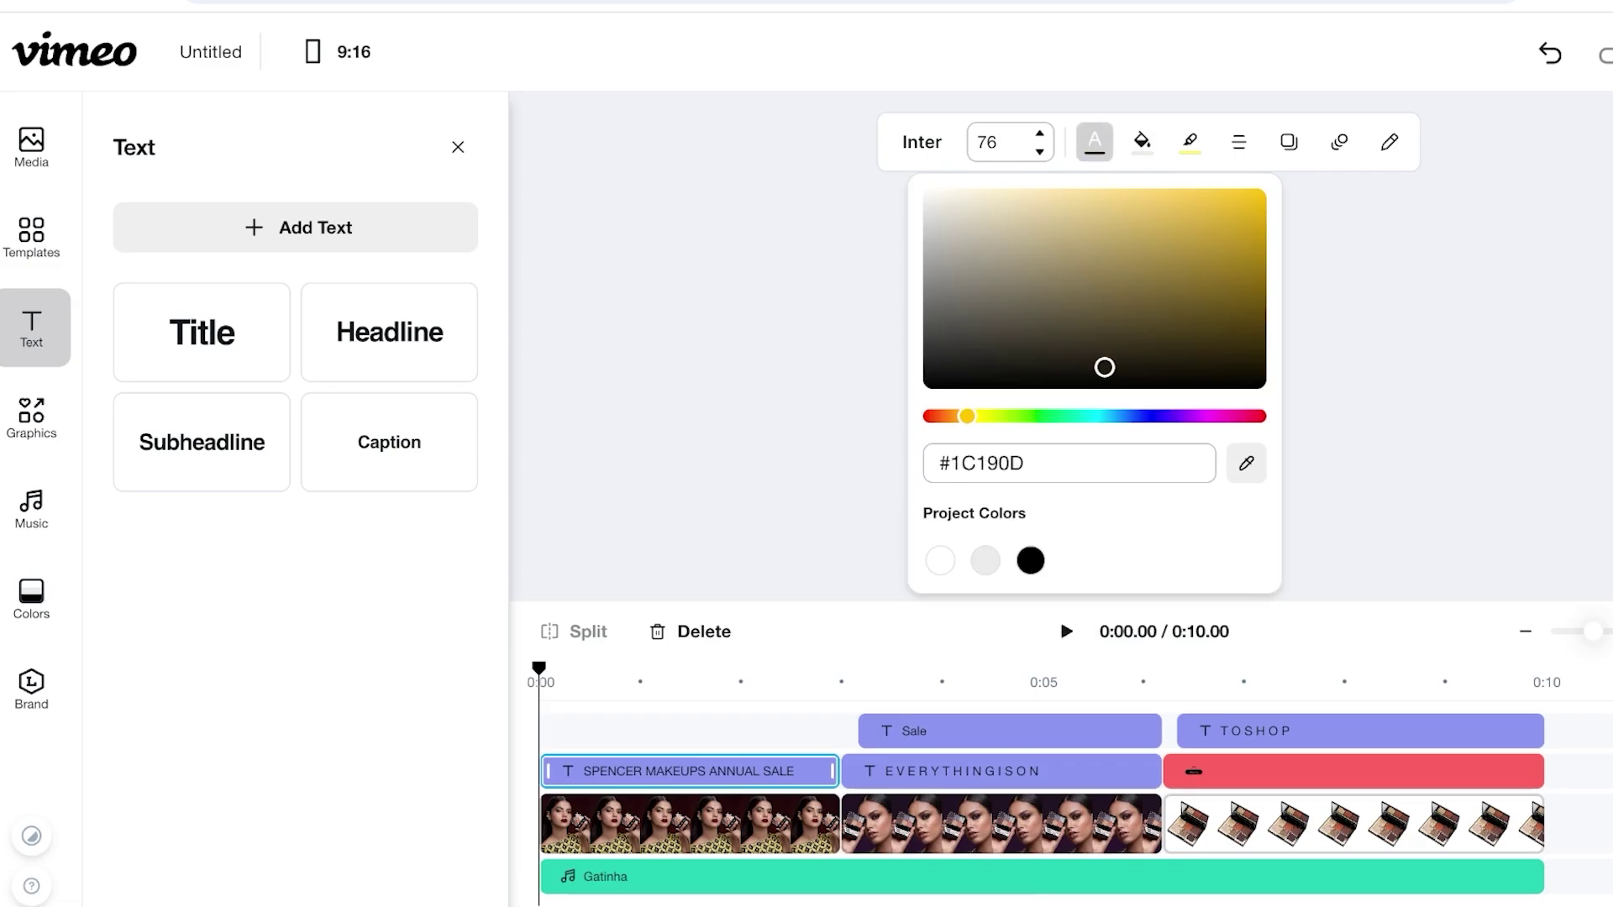
left_click_drag(1105, 367, 1194, 265)
left_click(789, 319)
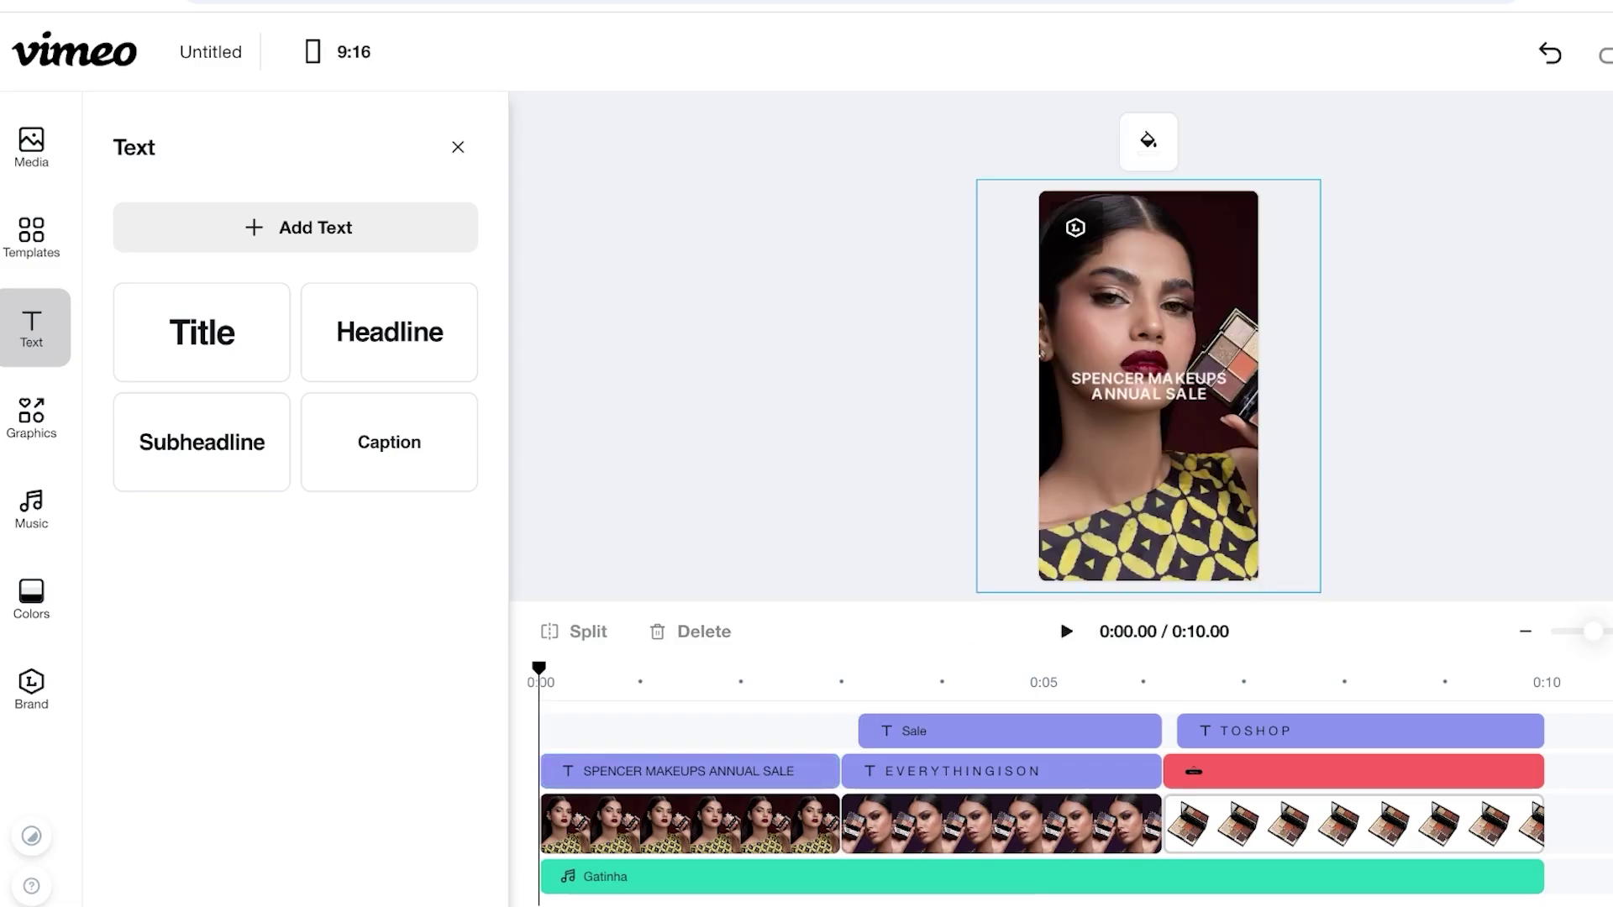
Step: Increase the headline's text size to 80 and highlight the word SALE in yellow
left_click(1148, 387)
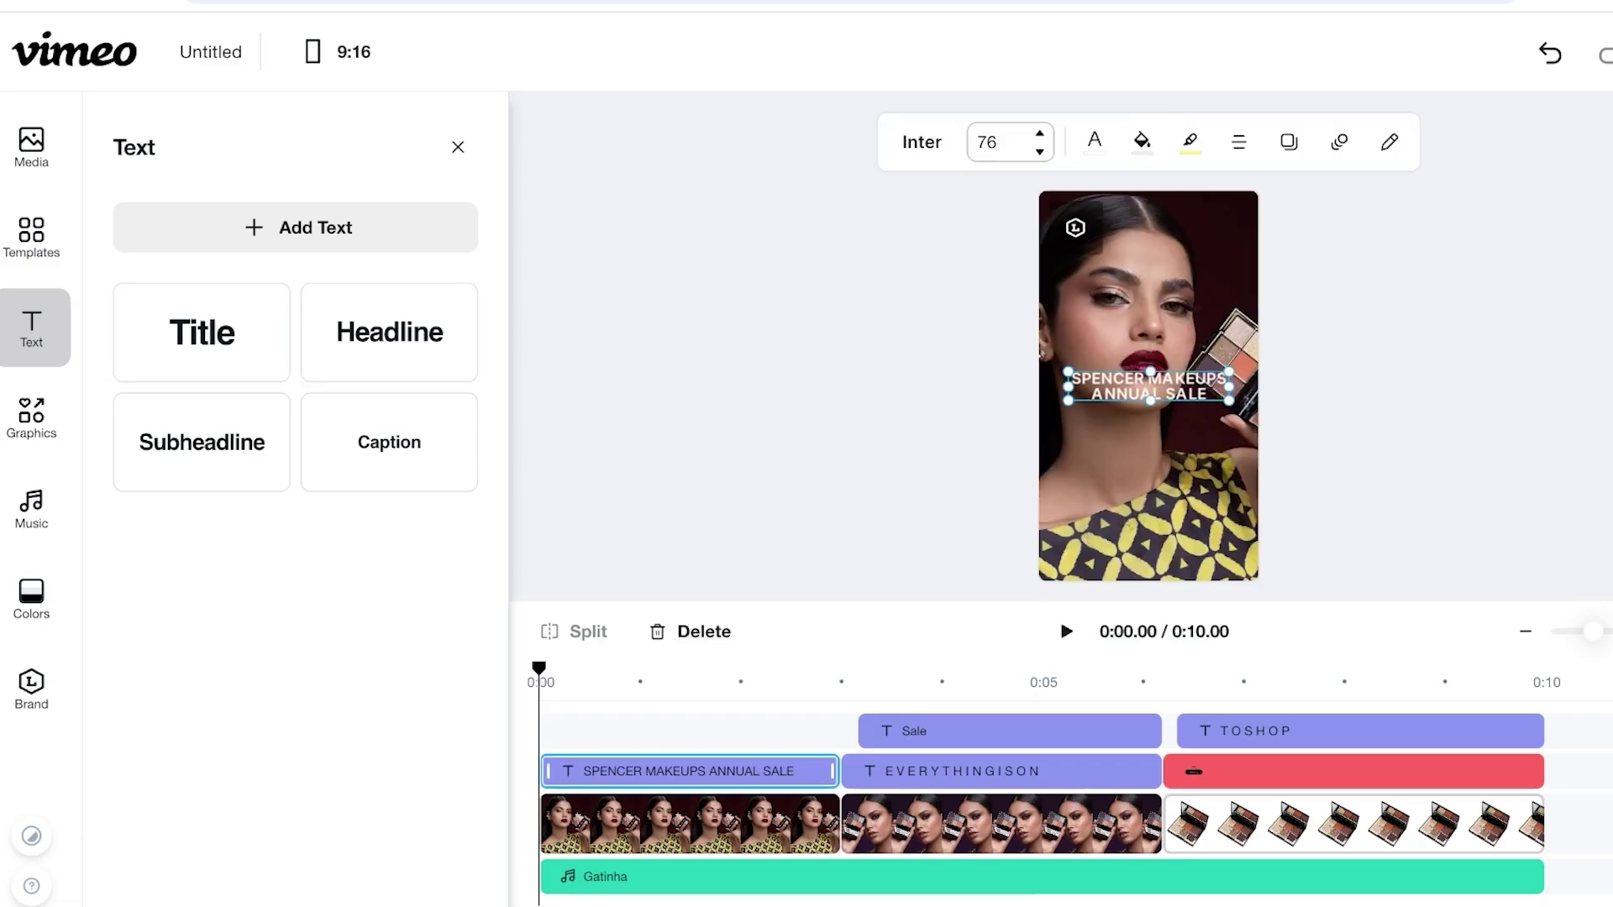
left_click(1039, 133)
left_click(1039, 132)
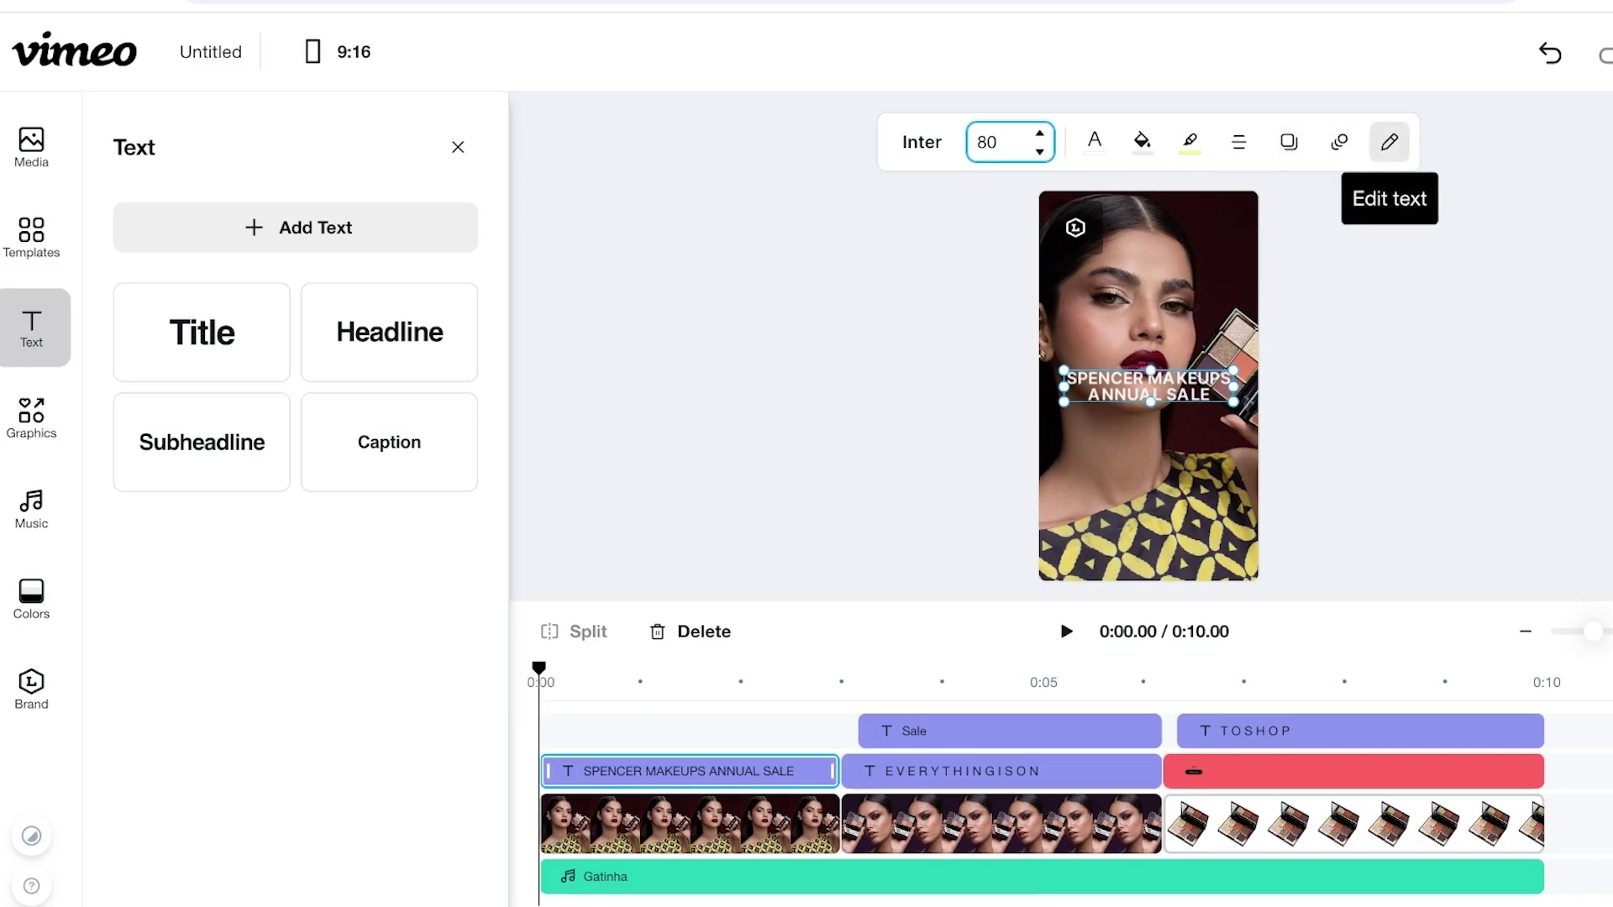
left_click(1389, 141)
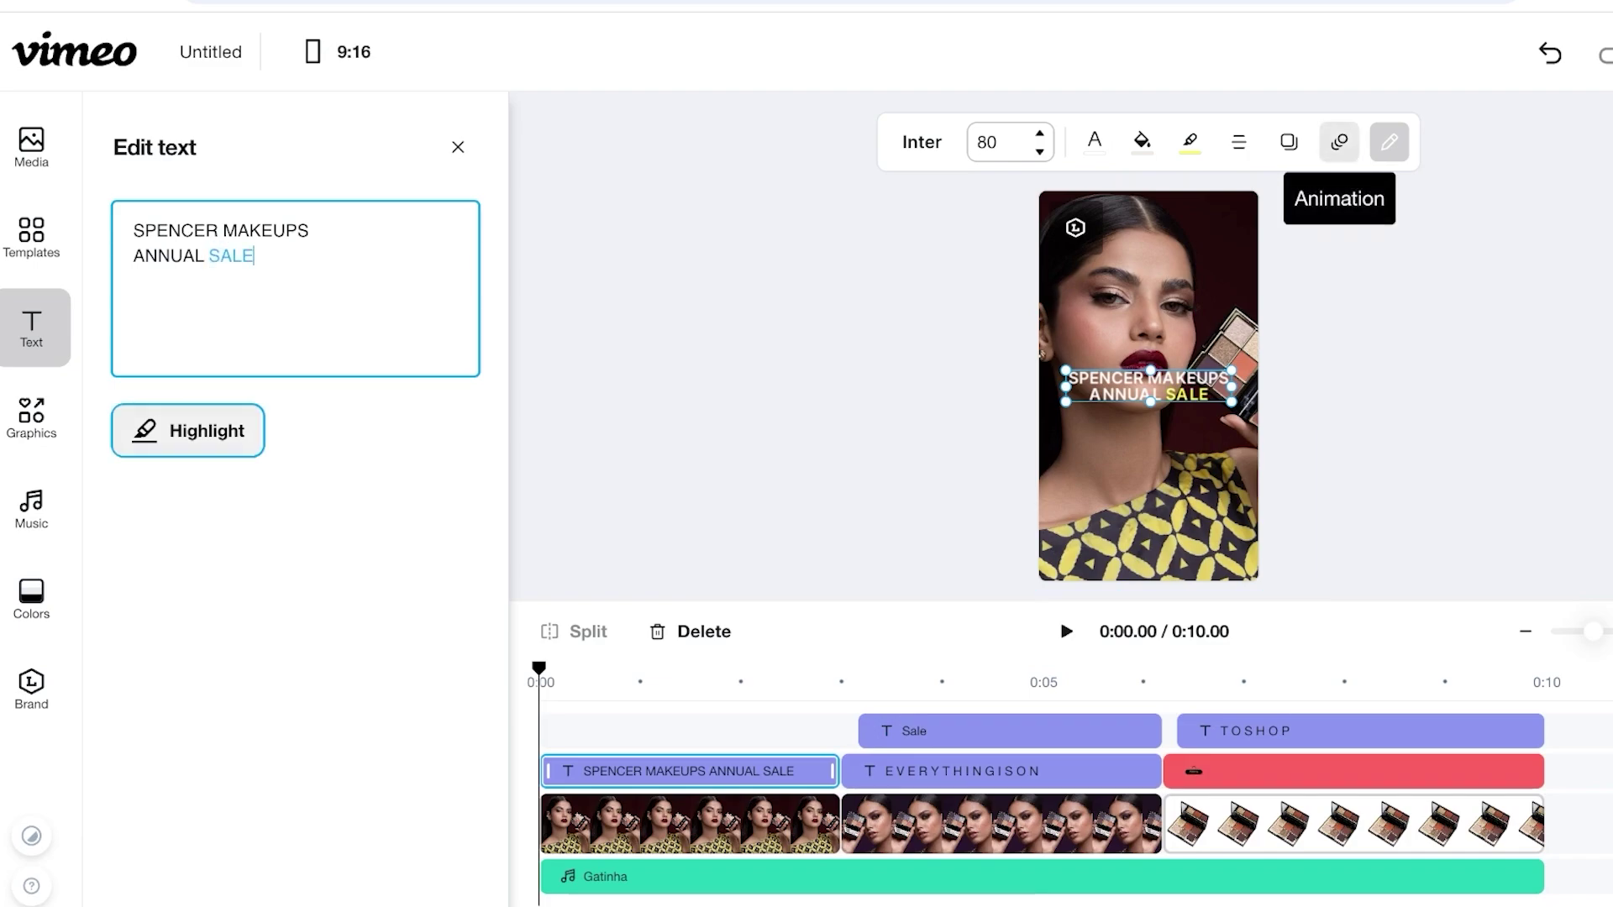
Step: Try the Flicker, Scale, Reveal, Underline, Lines, Slide and Cut text animations on the headline
left_click(1339, 141)
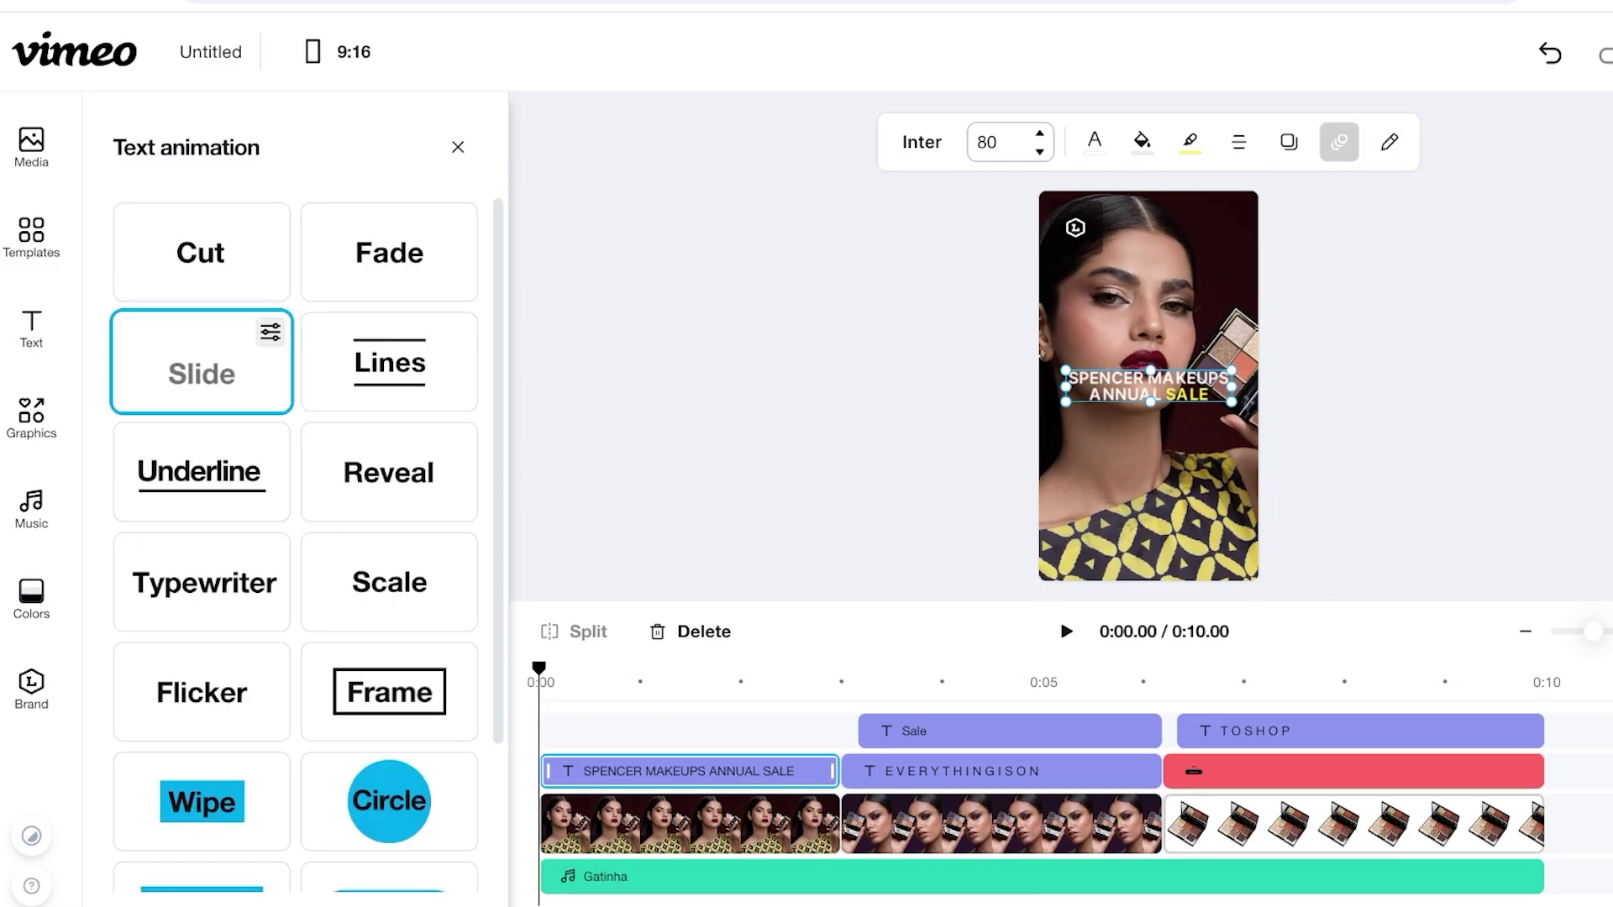
scroll(202, 588, "down", 3)
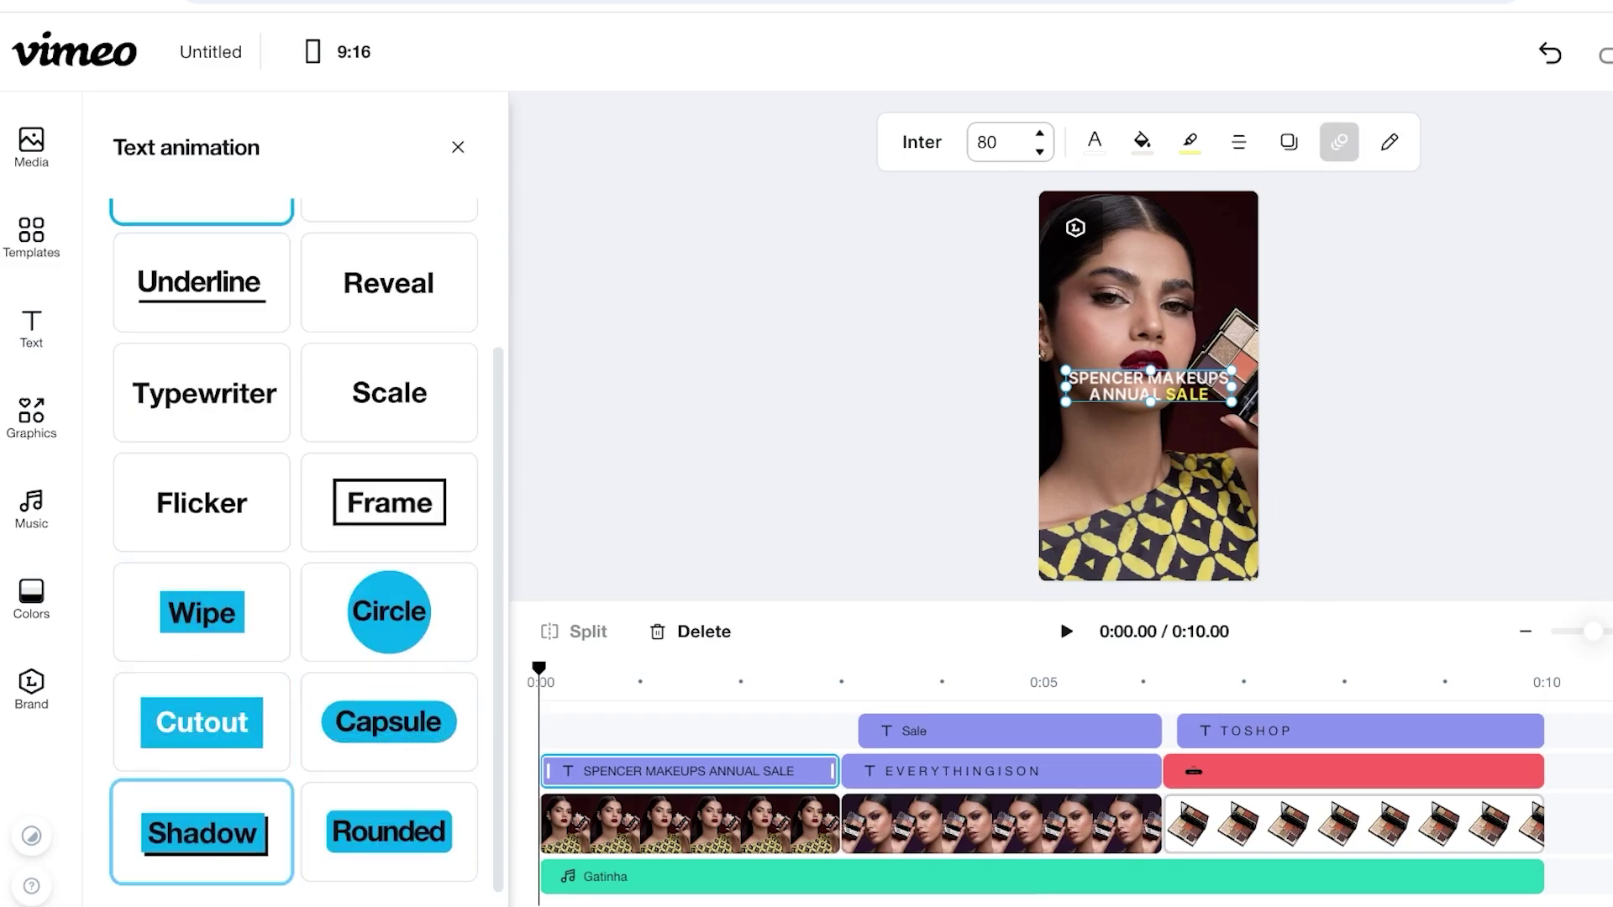
left_click(201, 503)
left_click(389, 394)
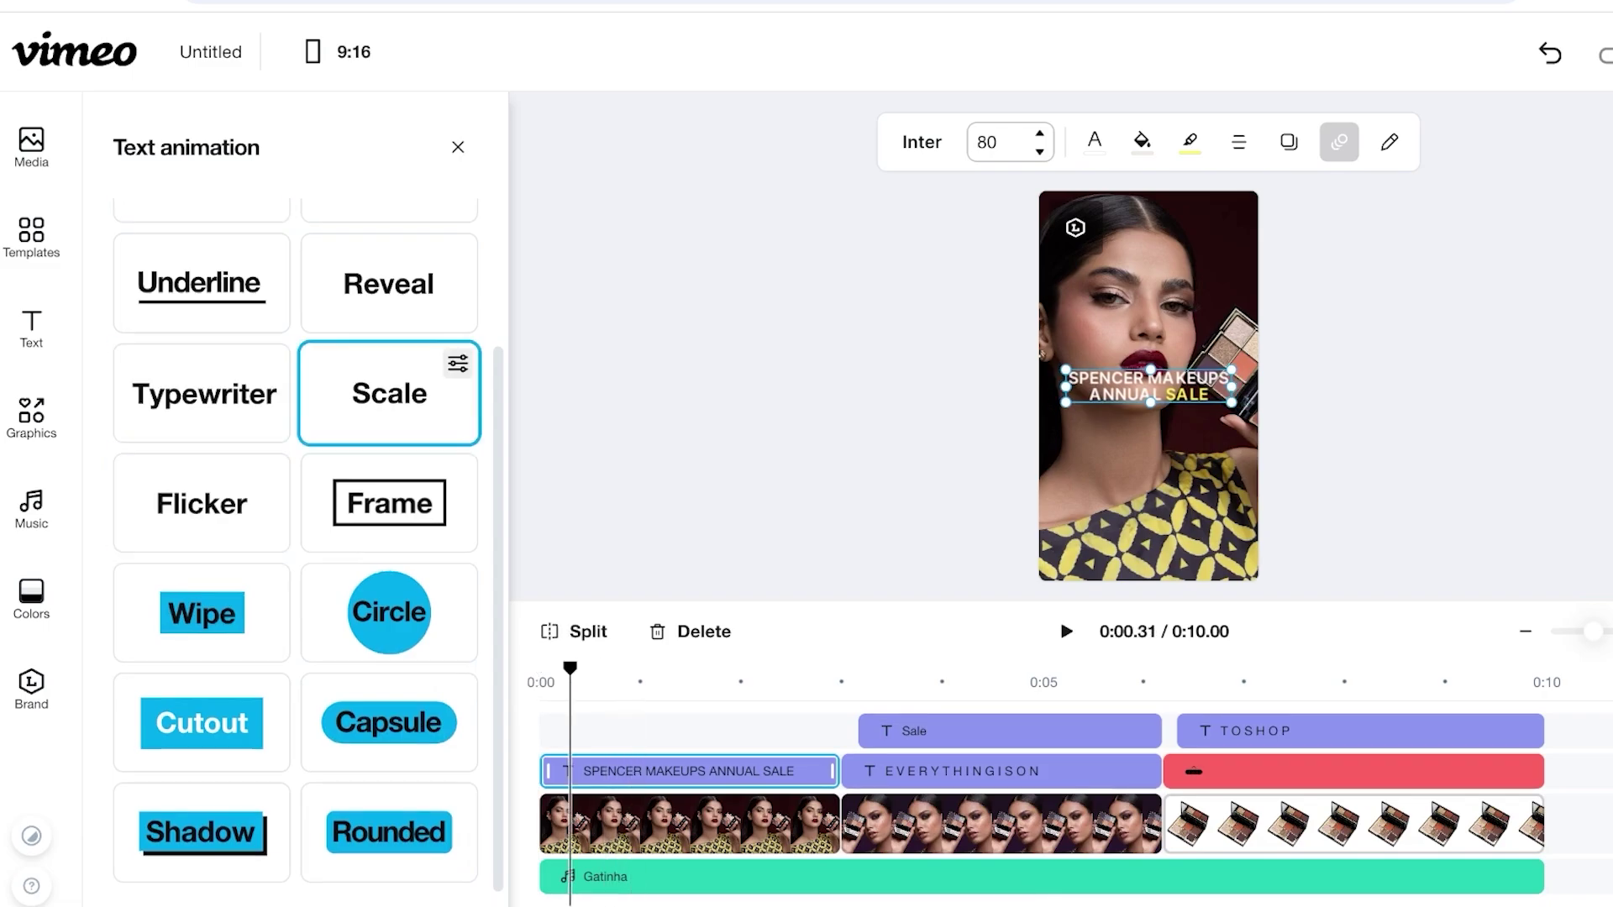
scroll(388, 311, "up", 1)
left_click(389, 293)
left_click(201, 294)
scroll(201, 294, "up", 2)
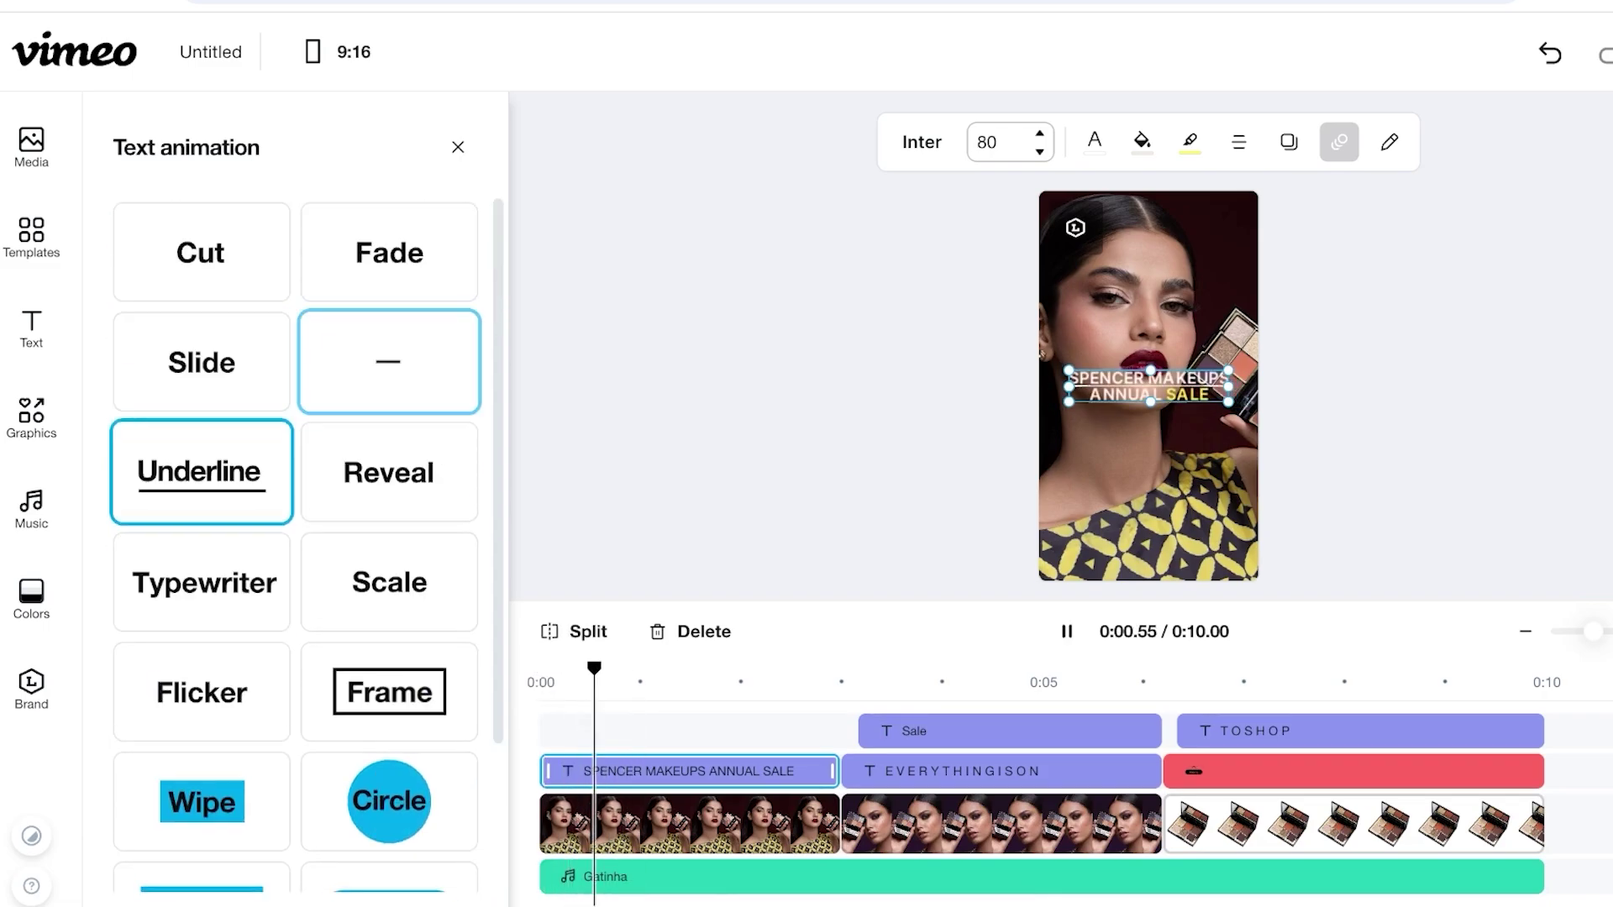
left_click(389, 362)
left_click(201, 362)
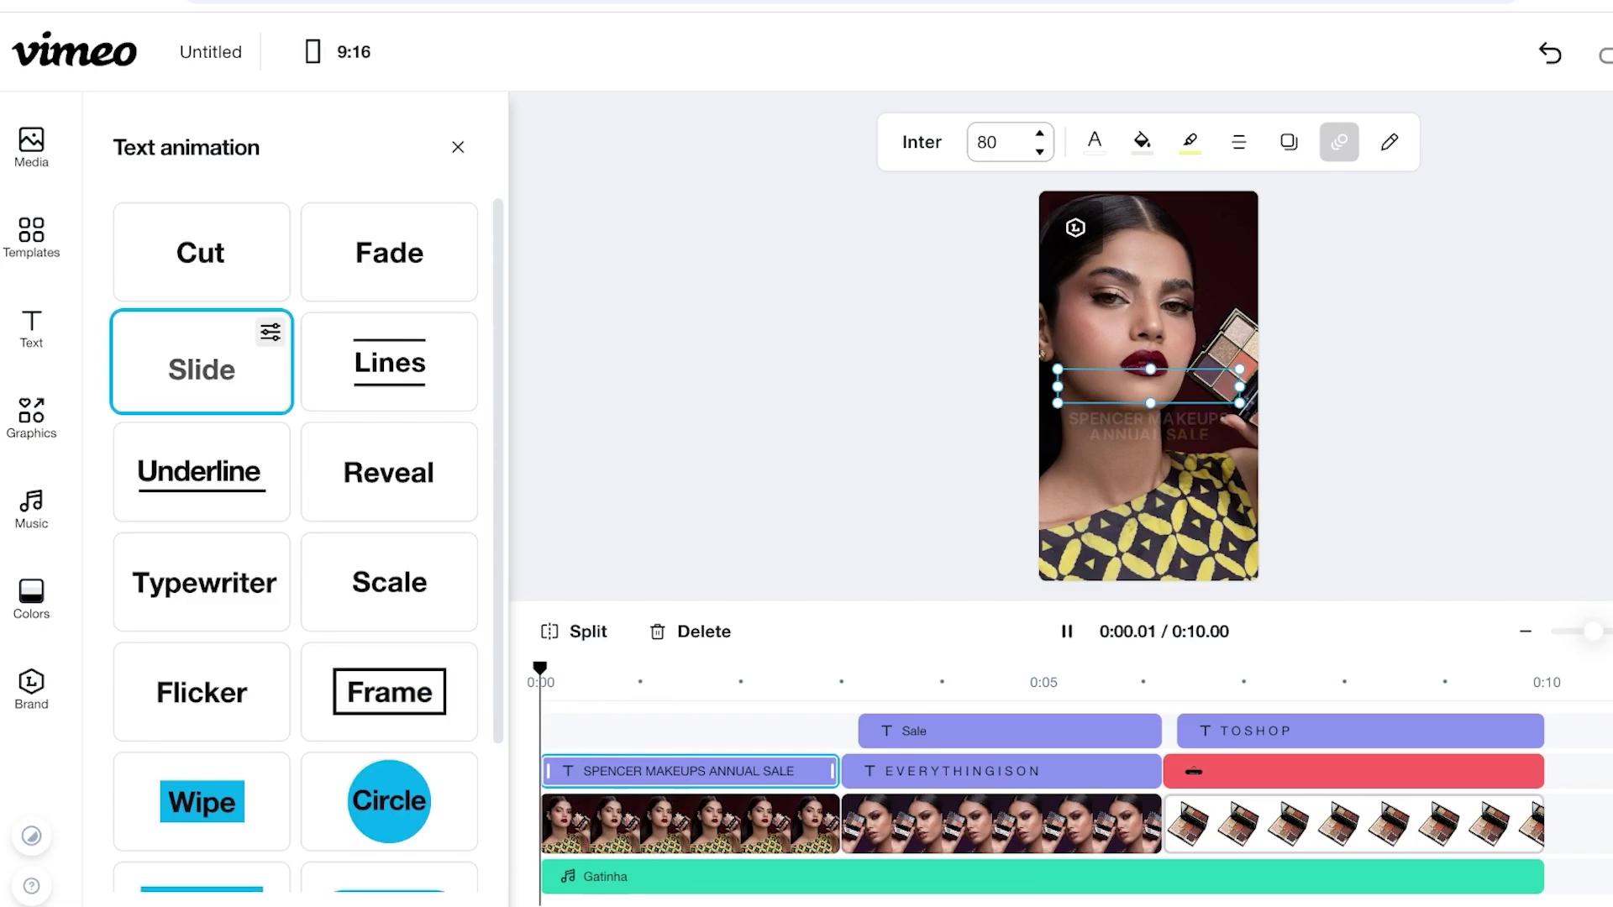
left_click(202, 252)
Step: Apply the Flicker text animation to the headline and set it to animate by line
left_click(202, 692)
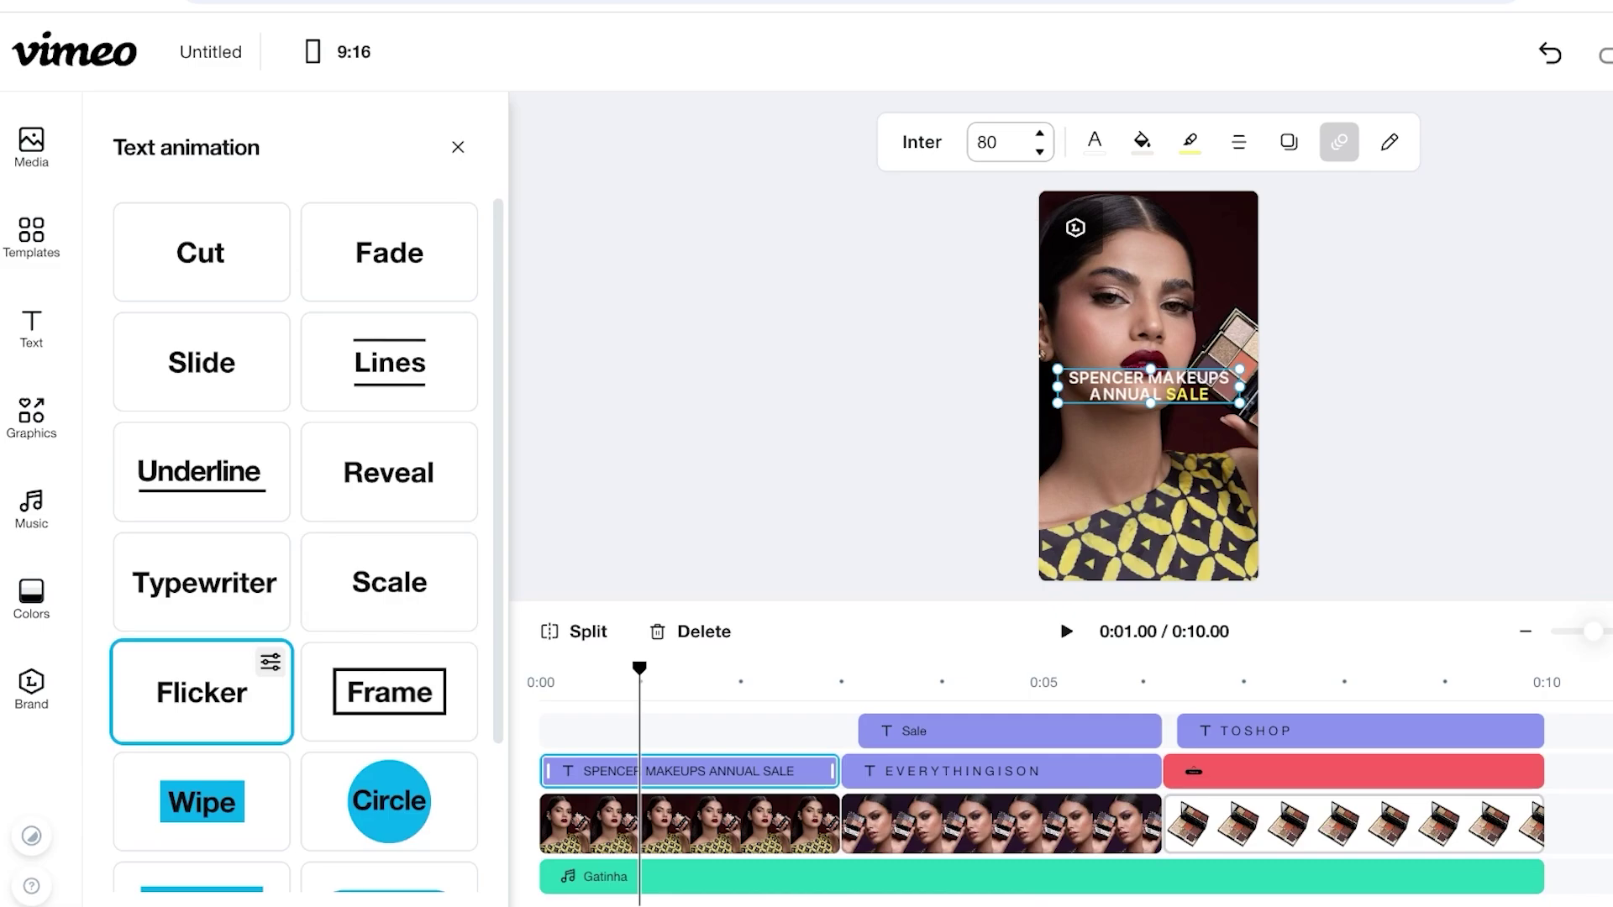
left_click(271, 663)
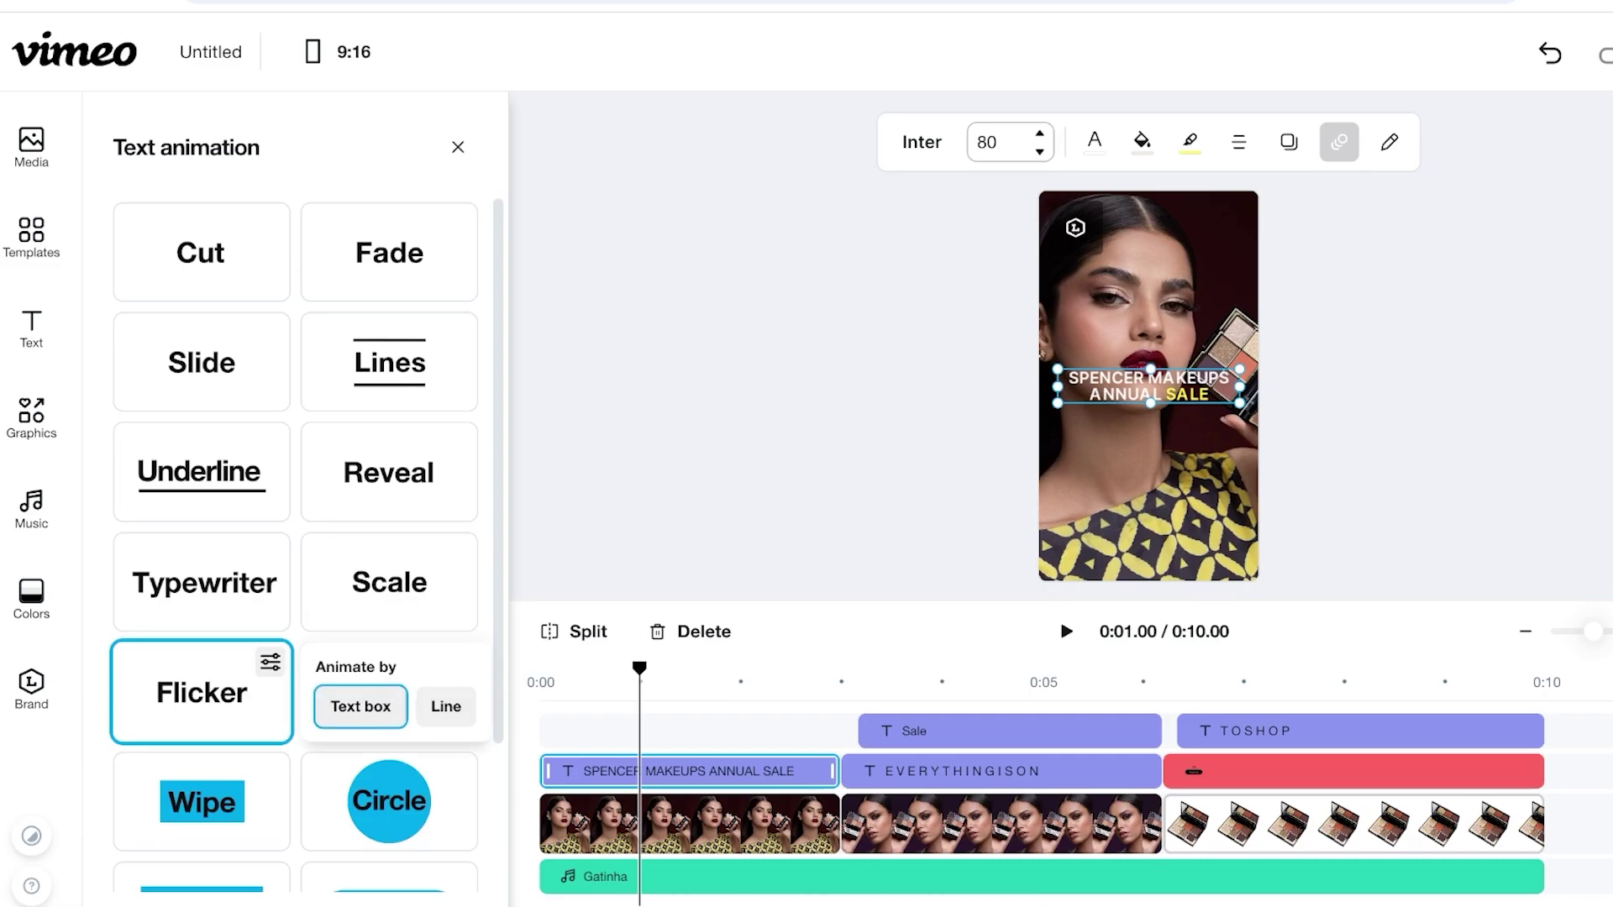
left_click(446, 705)
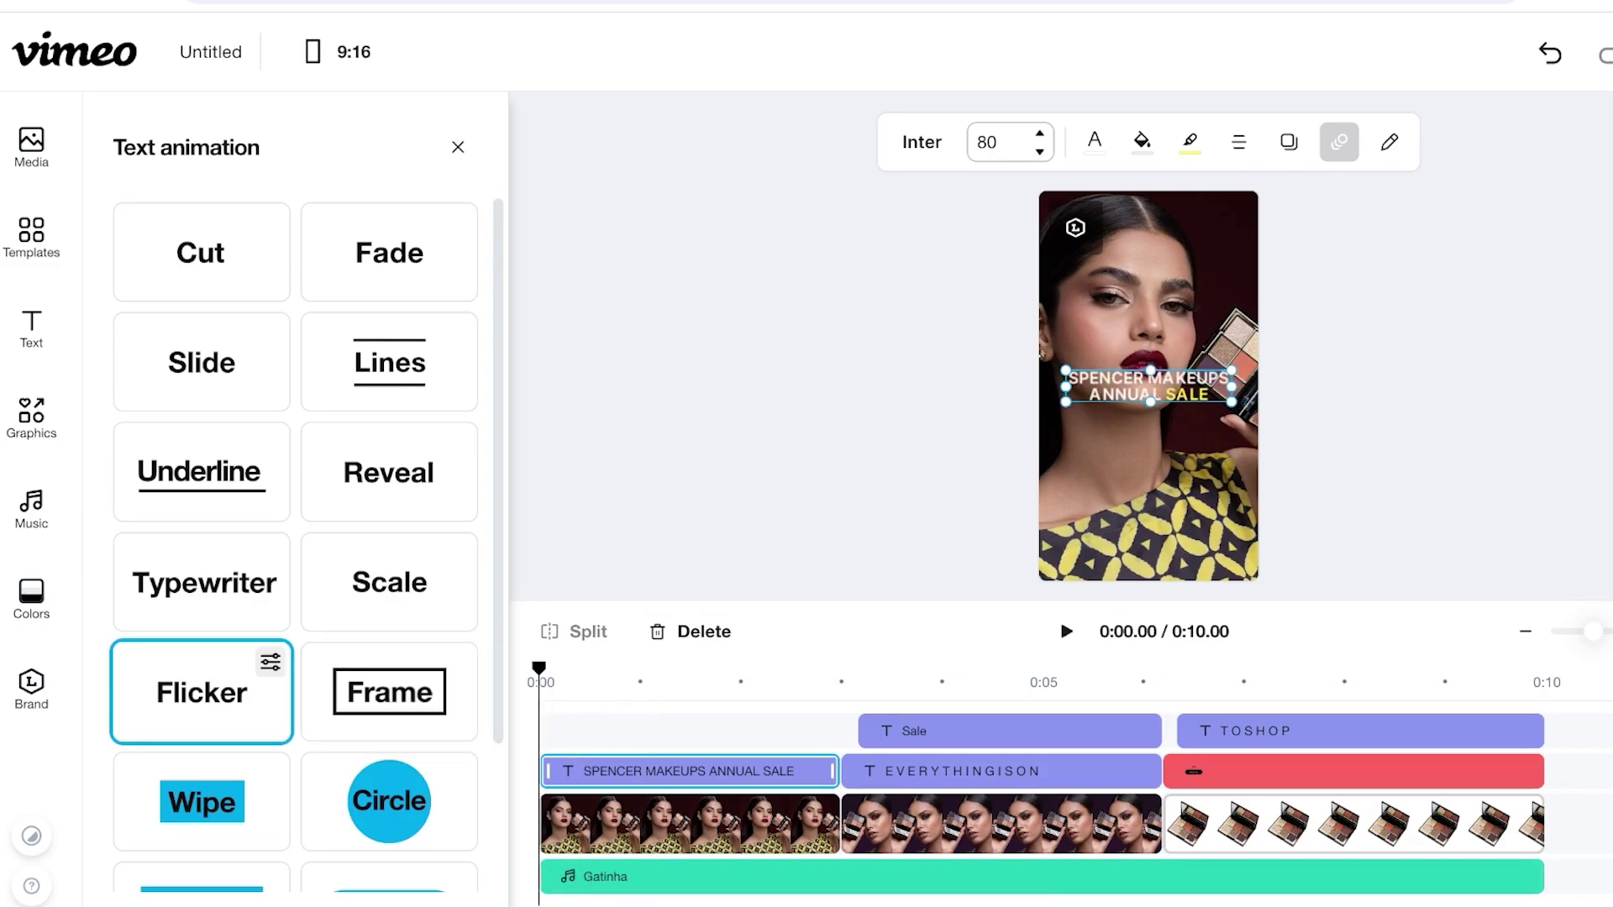
Step: Play the first scene from the start to check the headline's animation, pause before the scene ends, and select the headline clip
left_click(1377, 420)
left_click(1066, 632)
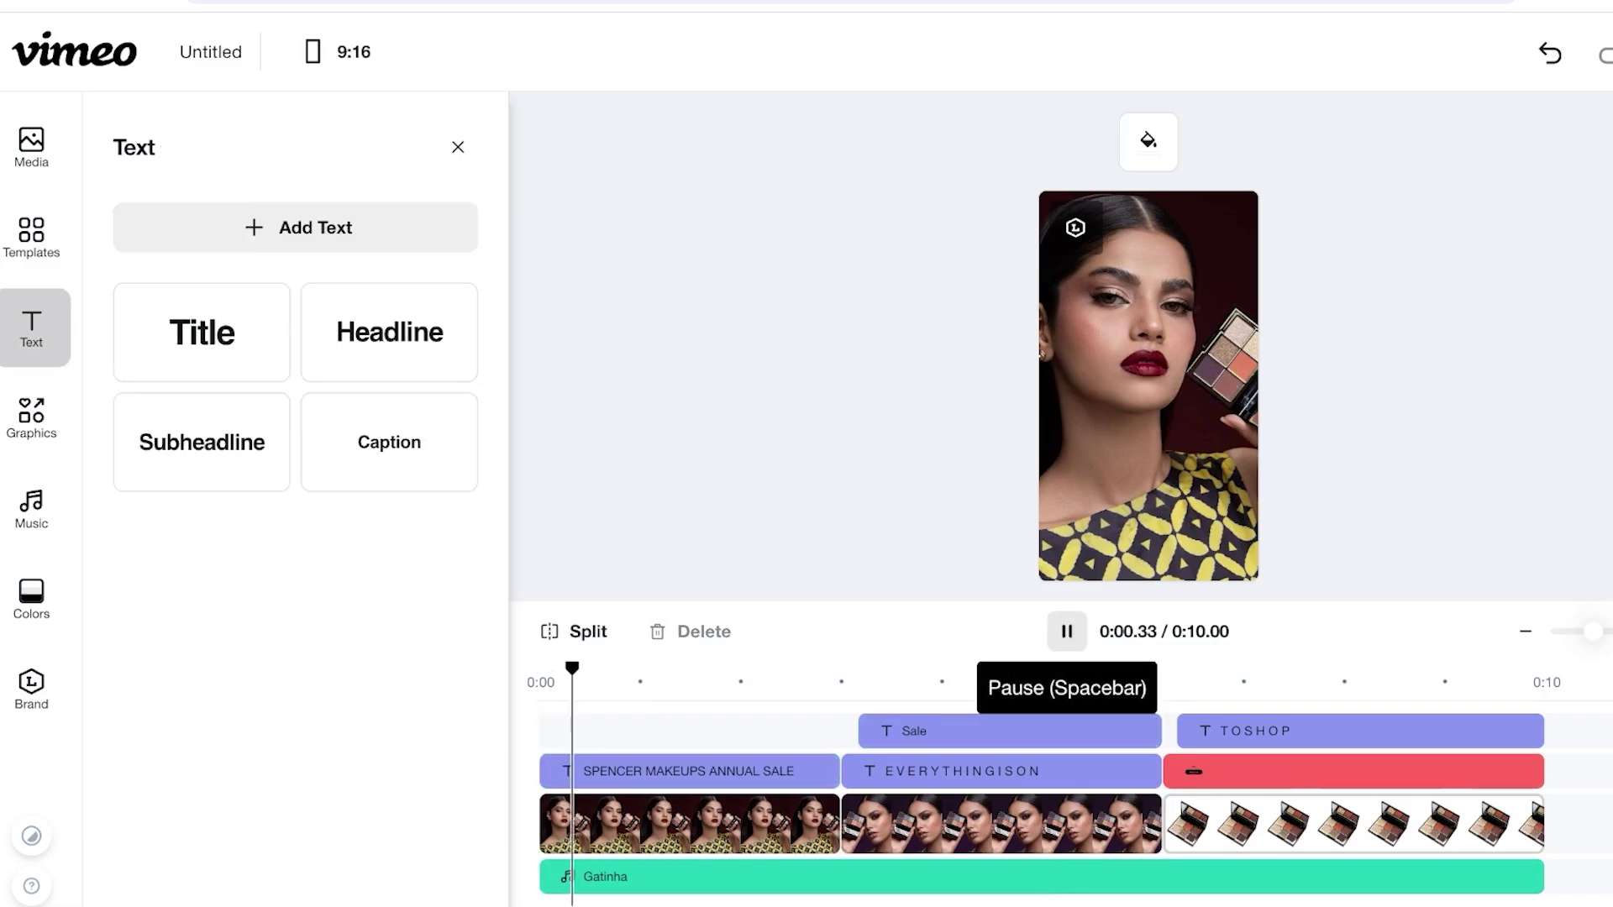
left_click(1066, 631)
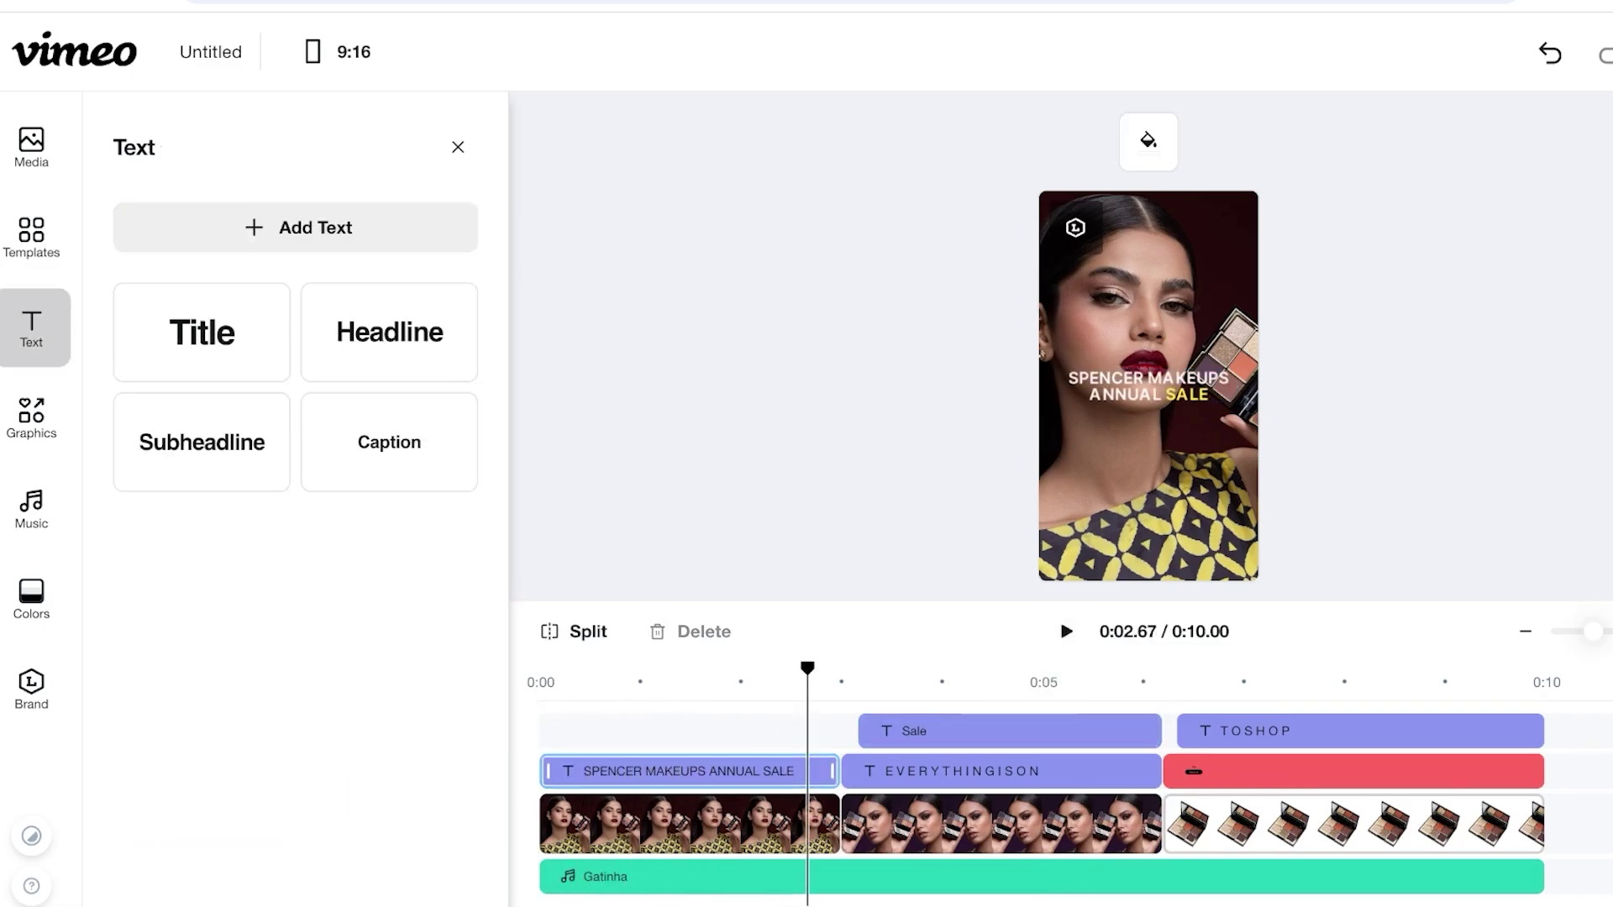
left_click(756, 771)
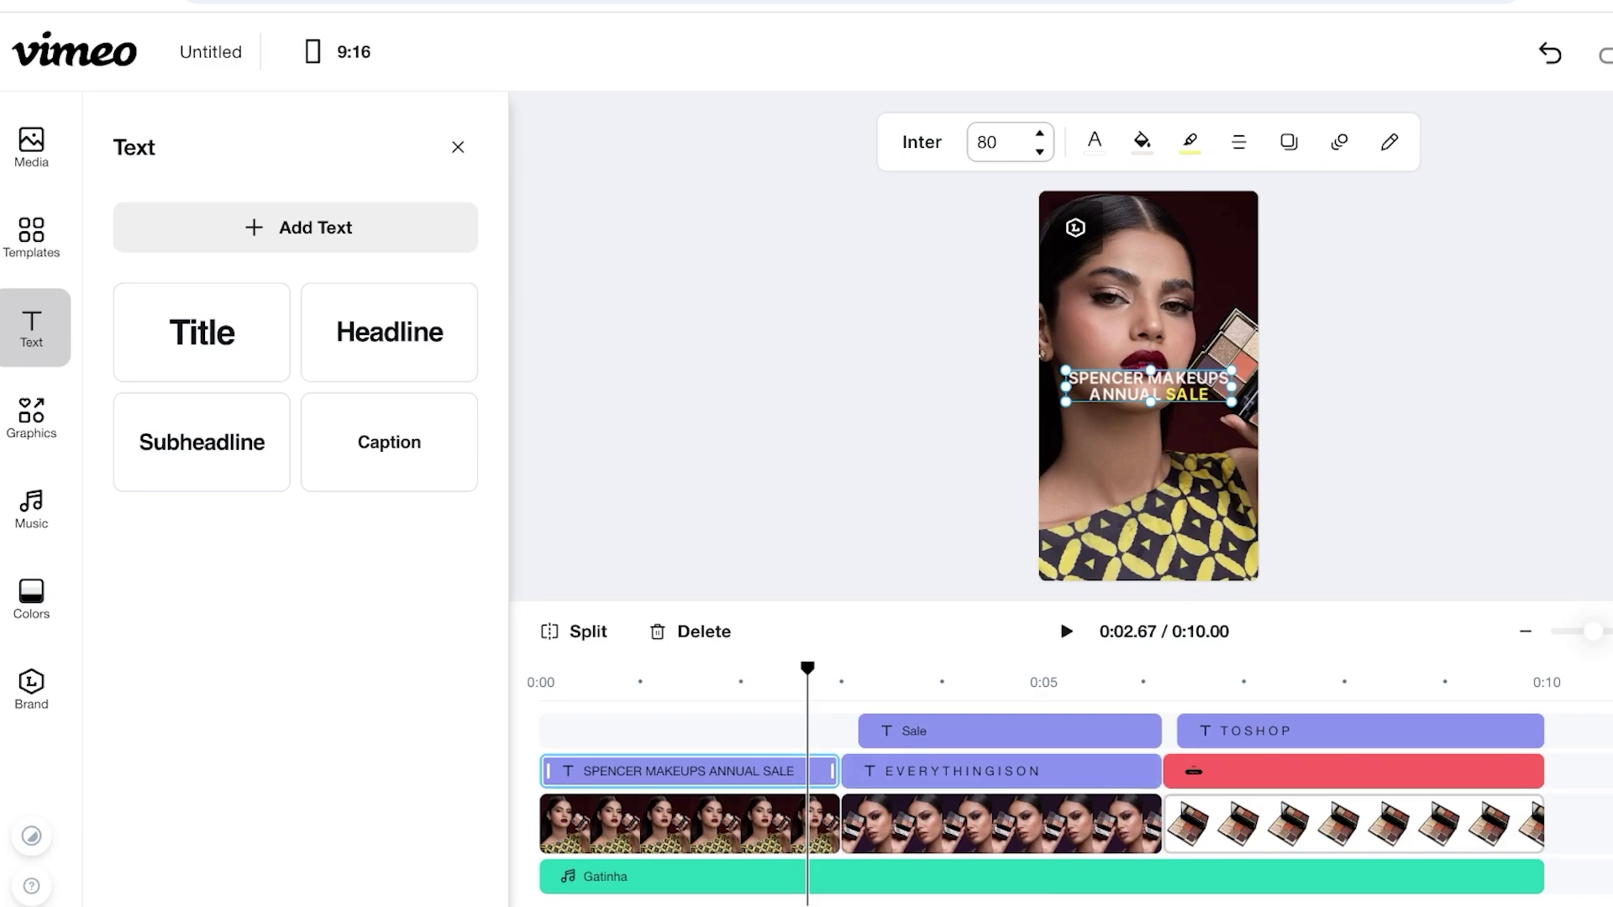
Step: Shorten the first scene's headline and image clips slightly, and shift the second and third scenes' clips earlier to close the gap
left_click_drag(832, 771, 809, 771)
left_click_drag(839, 823, 815, 823)
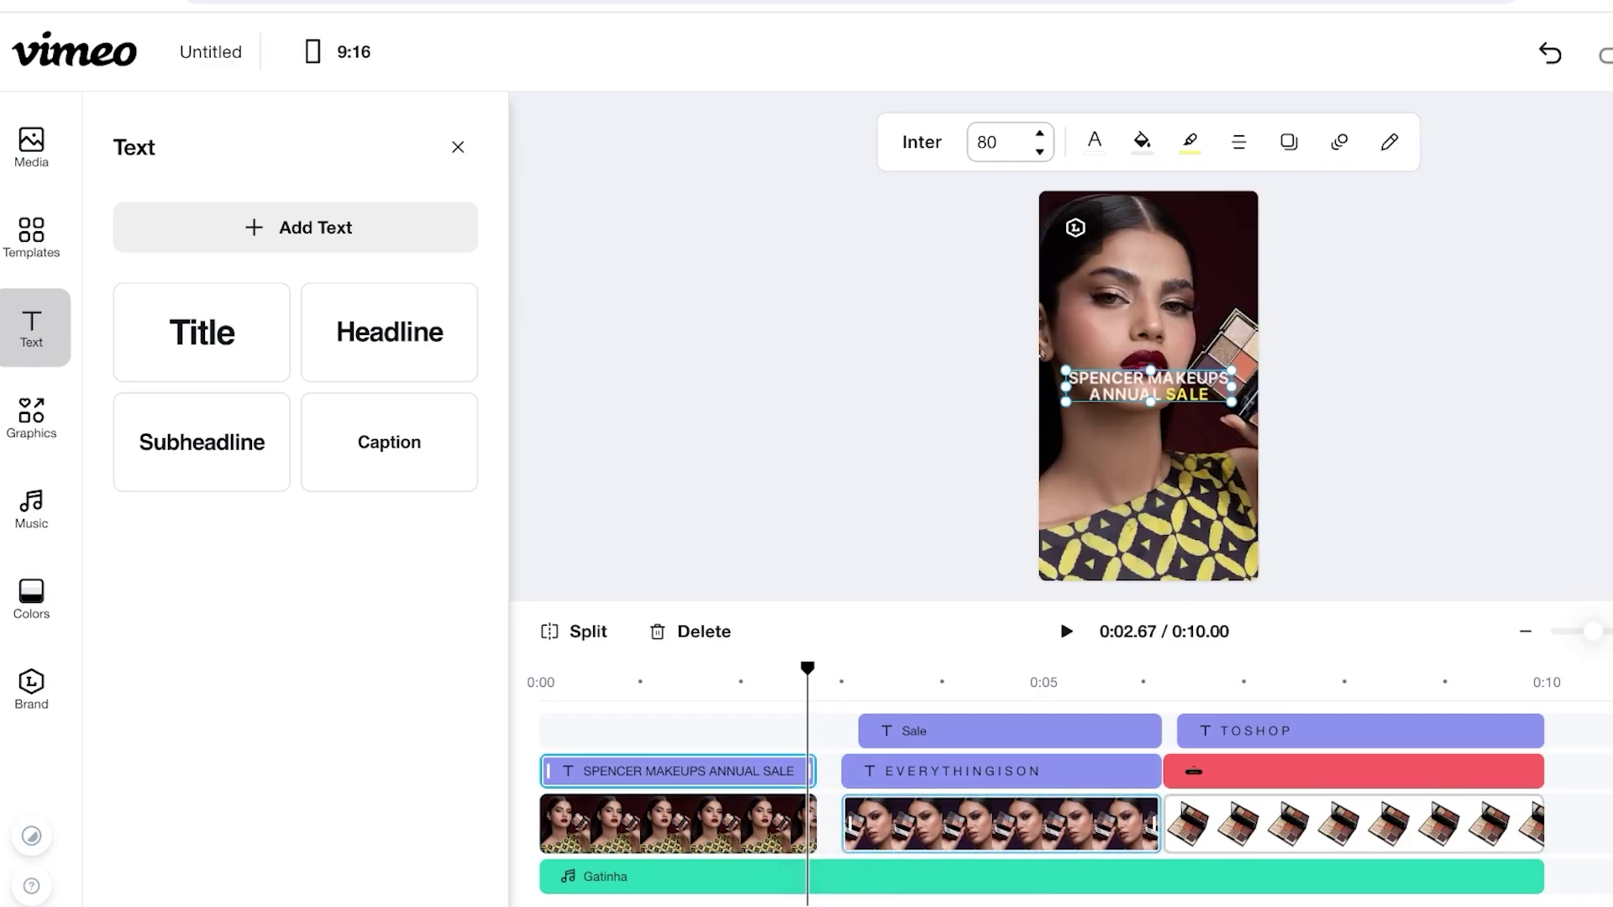
left_click_drag(1000, 823, 985, 731)
left_click_drag(1344, 771, 1321, 824)
left_click_drag(1344, 731, 1274, 738)
Step: Play the video across the transition into the second scene and pause once the Sale text is shown
left_click(1066, 631)
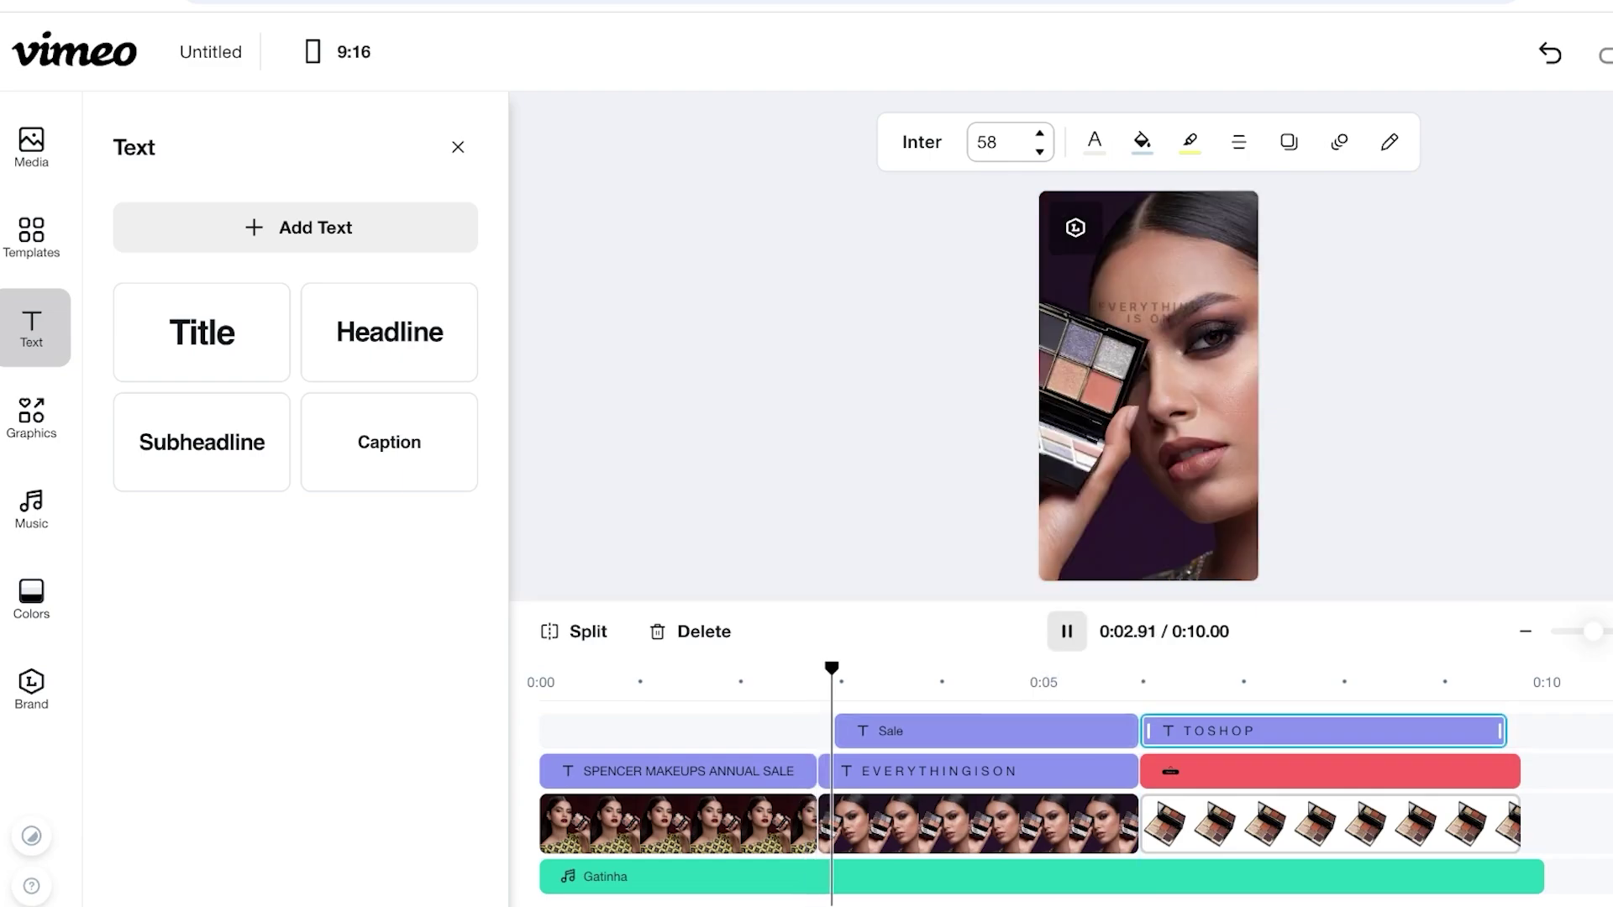
left_click(1067, 632)
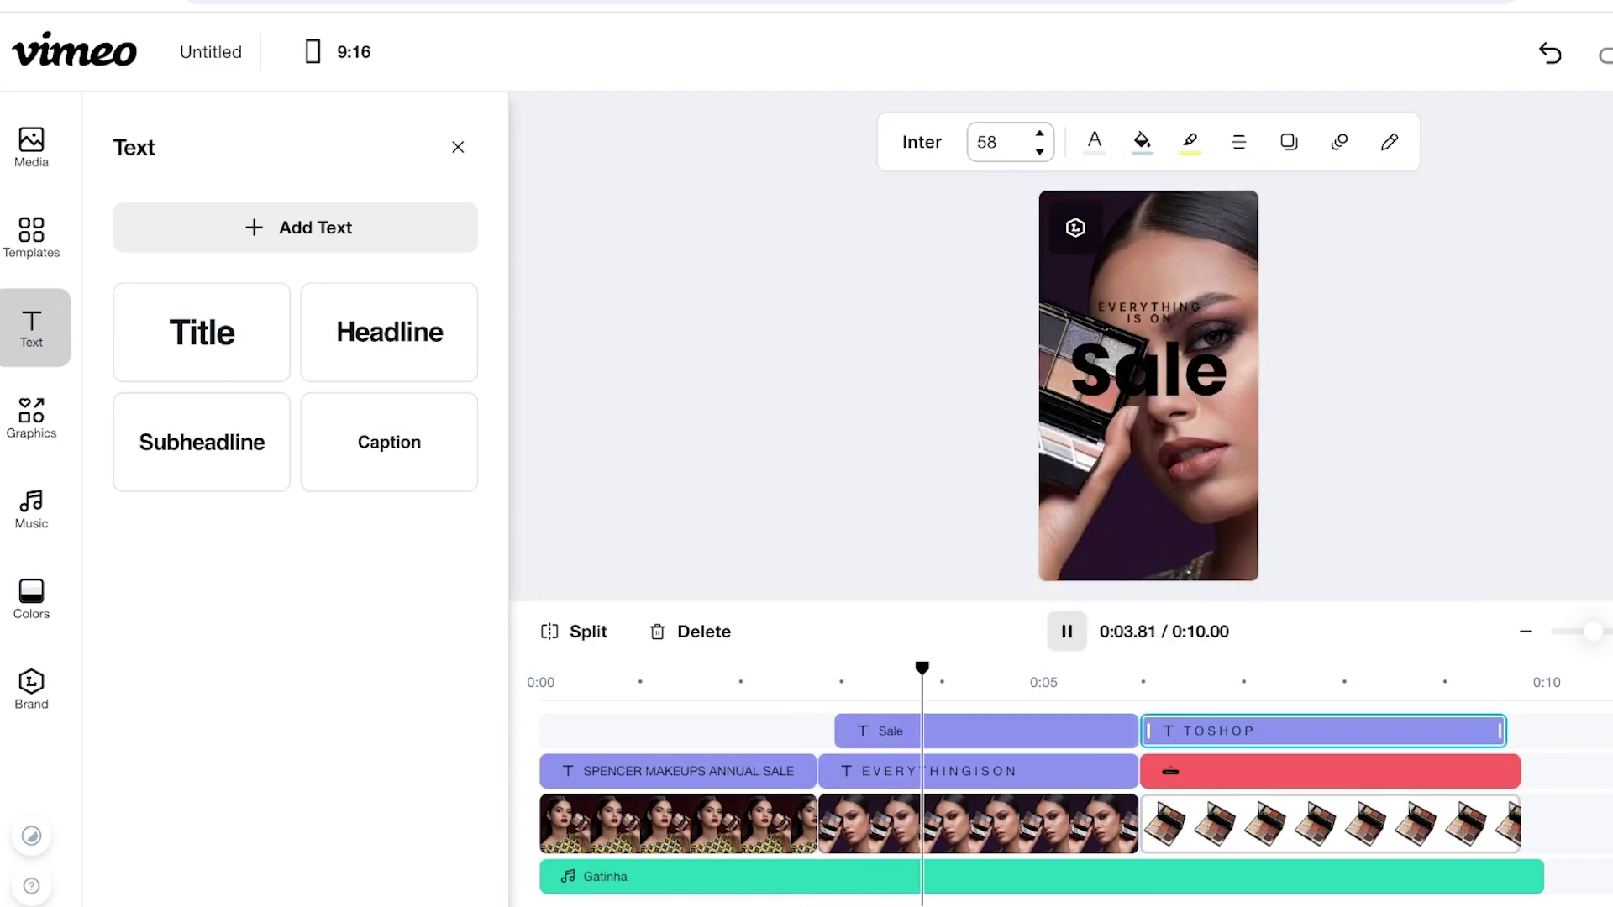
left_click(1066, 631)
Step: Recolor the second scene's text, making "Sale" white and "EVERYTHING IS ON" light grey from the project colors
left_click(1148, 370)
left_click(1112, 141)
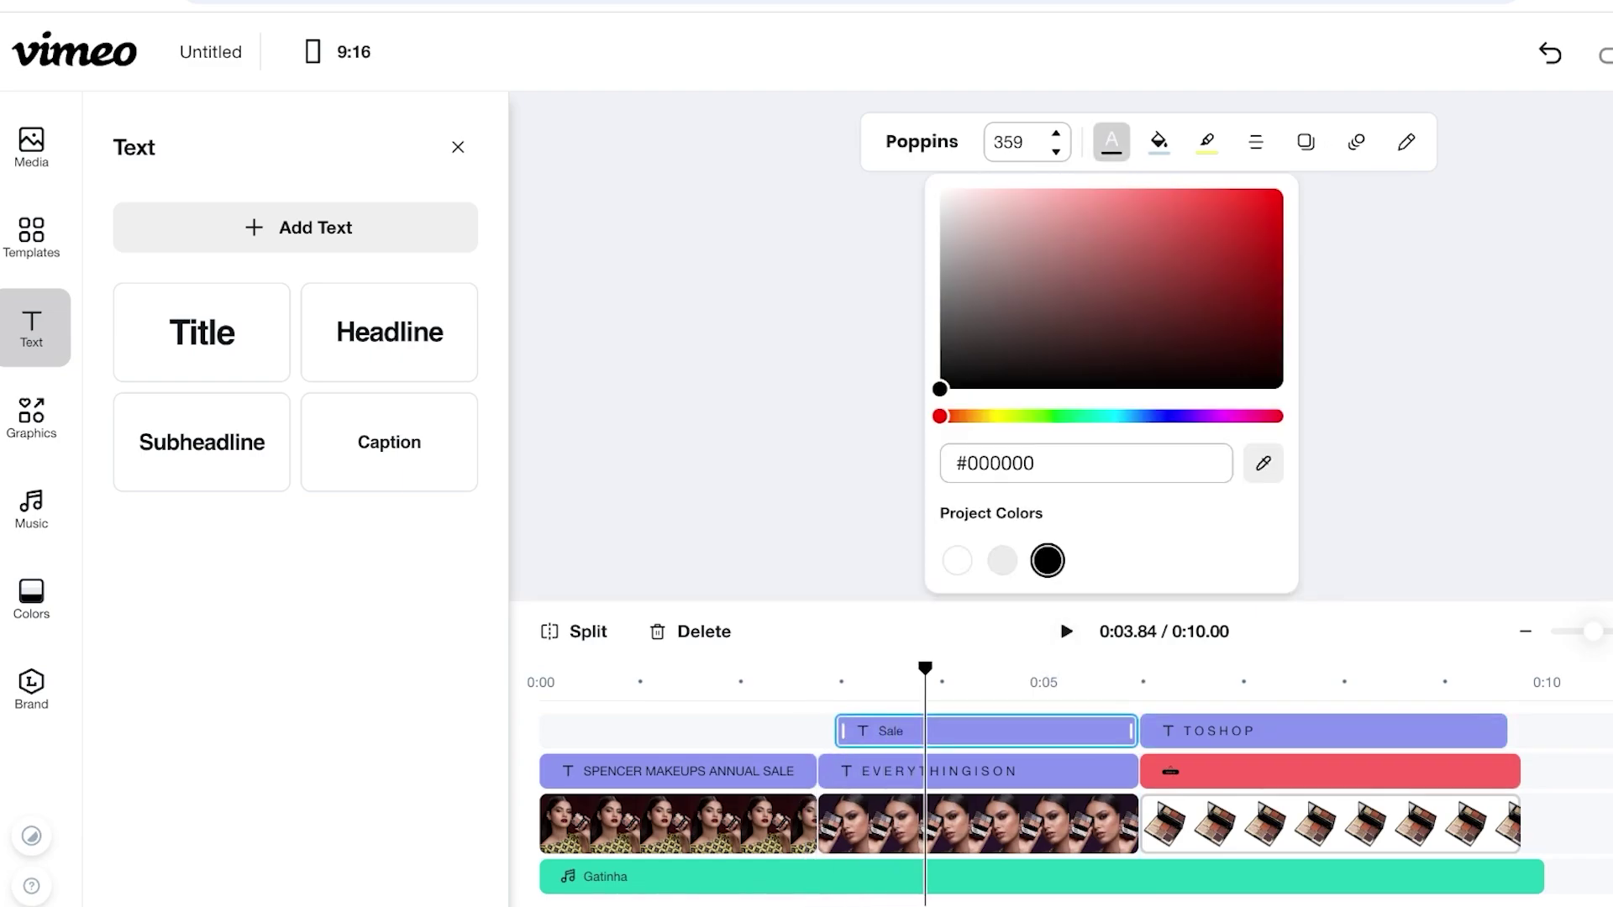
left_click(957, 560)
left_click(1149, 320)
left_click(1148, 313)
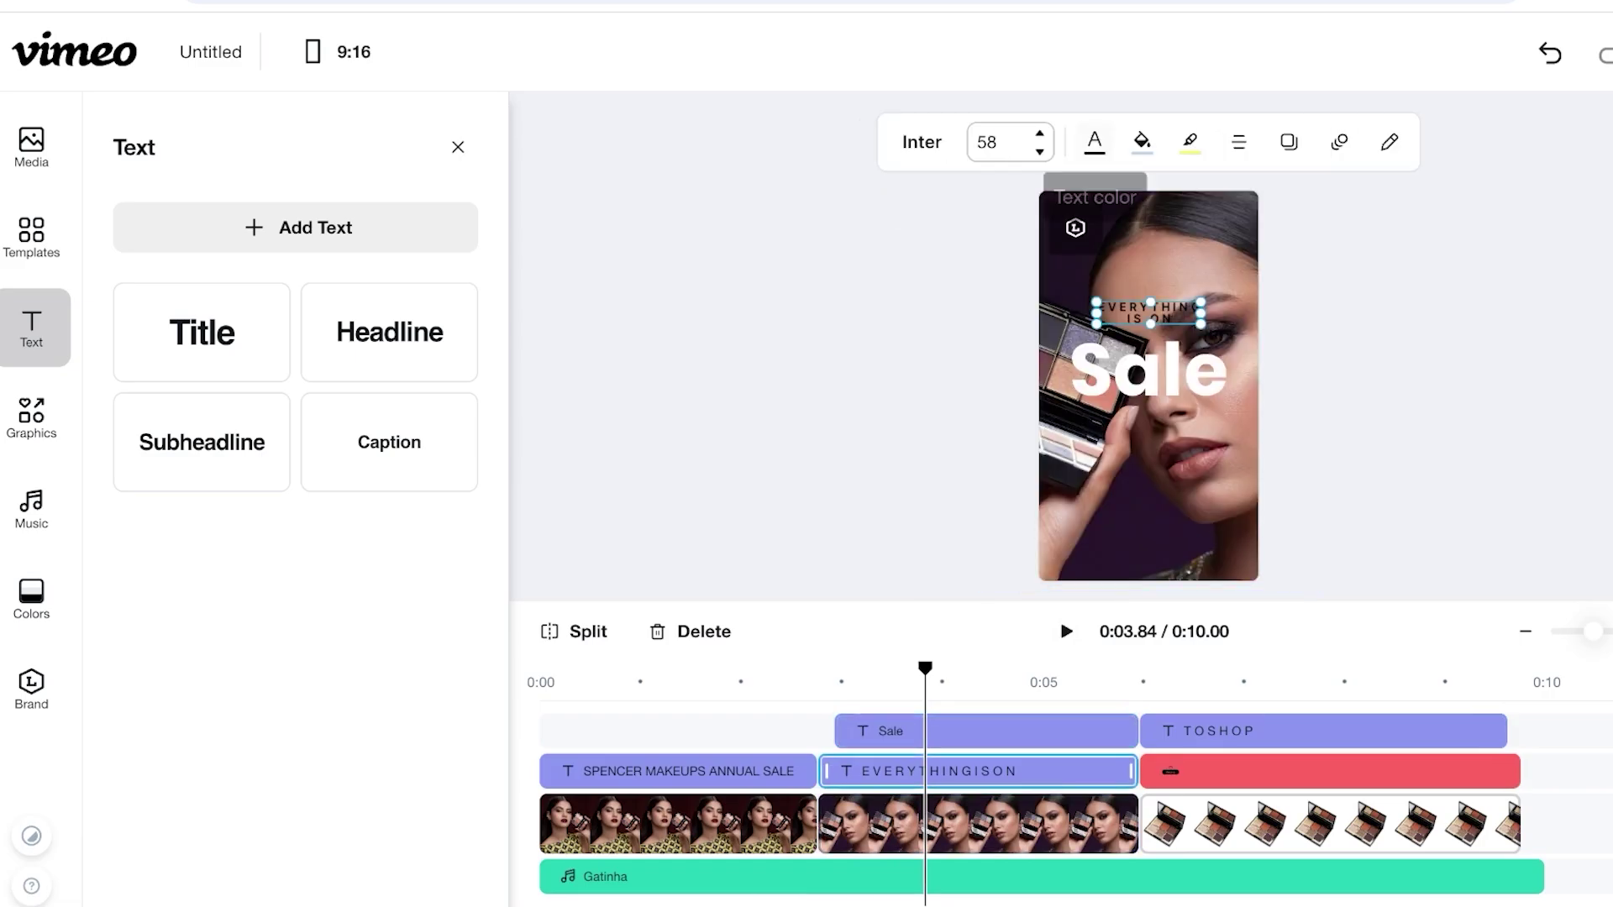
left_click(1094, 141)
left_click(986, 559)
left_click(823, 504)
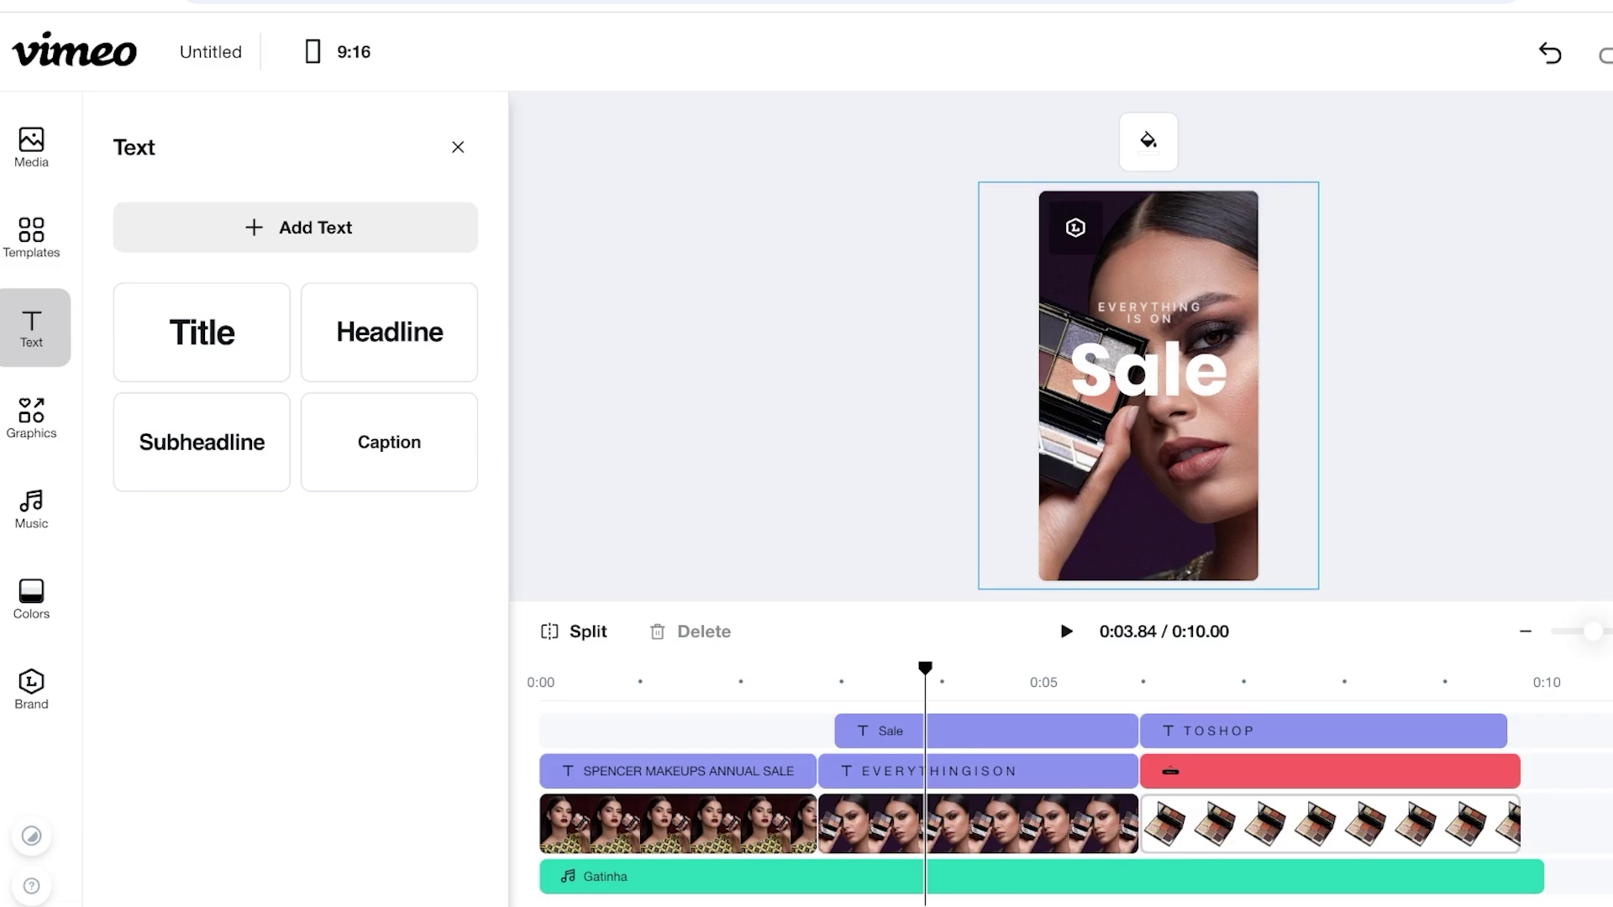
Step: Move the playhead back to 0:02.70 near the end of the first scene and return to the text options
left_click(811, 682)
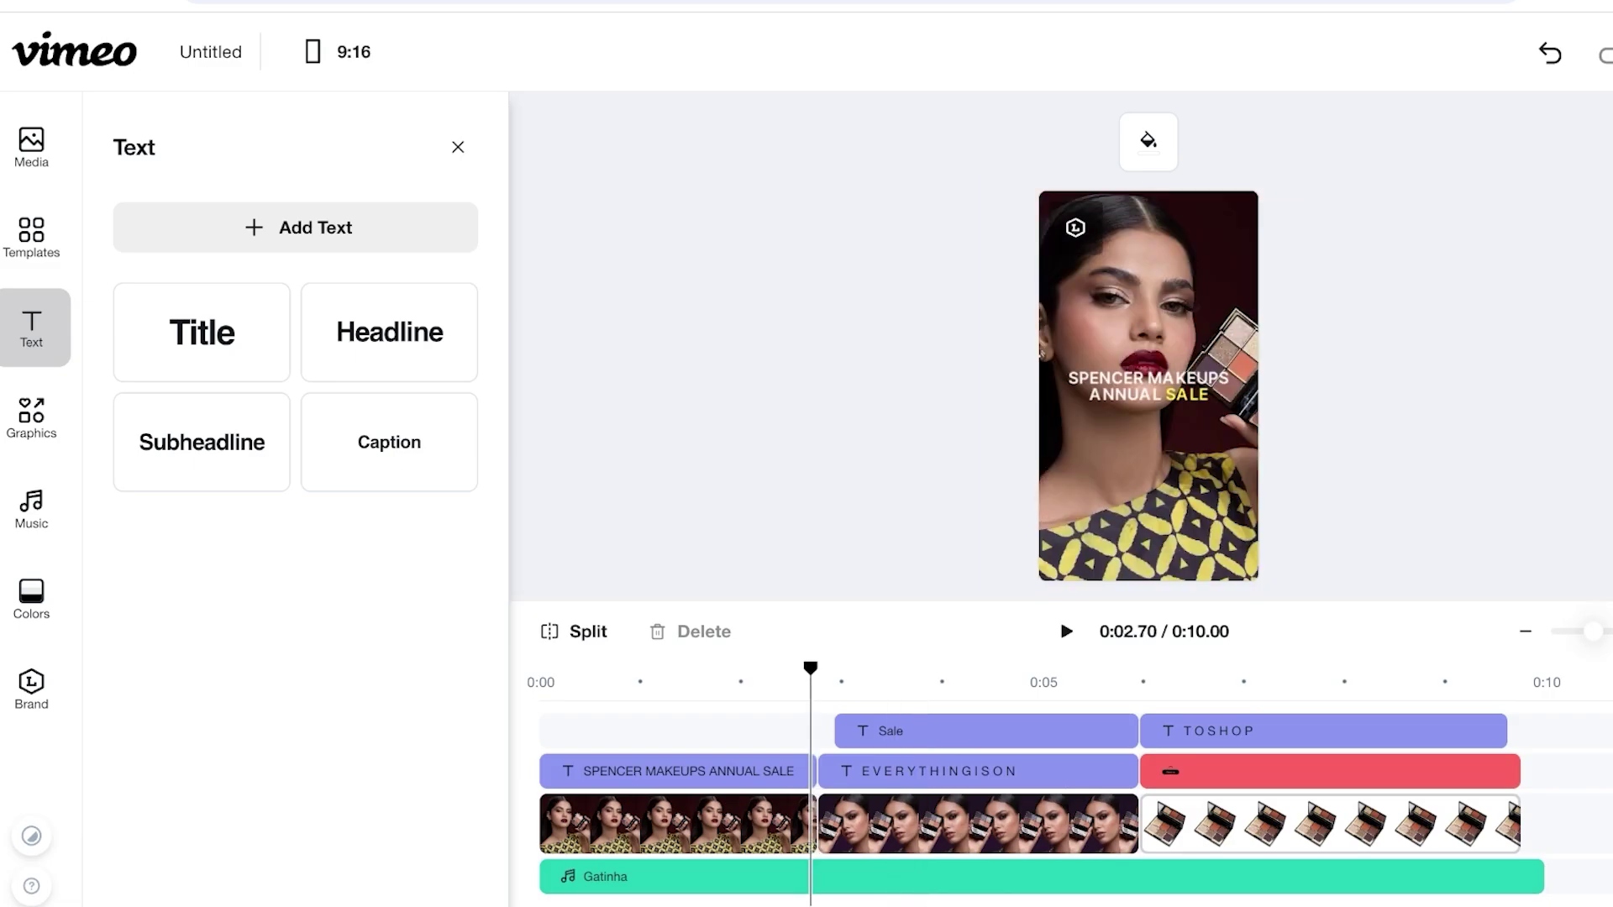
left_click(31, 235)
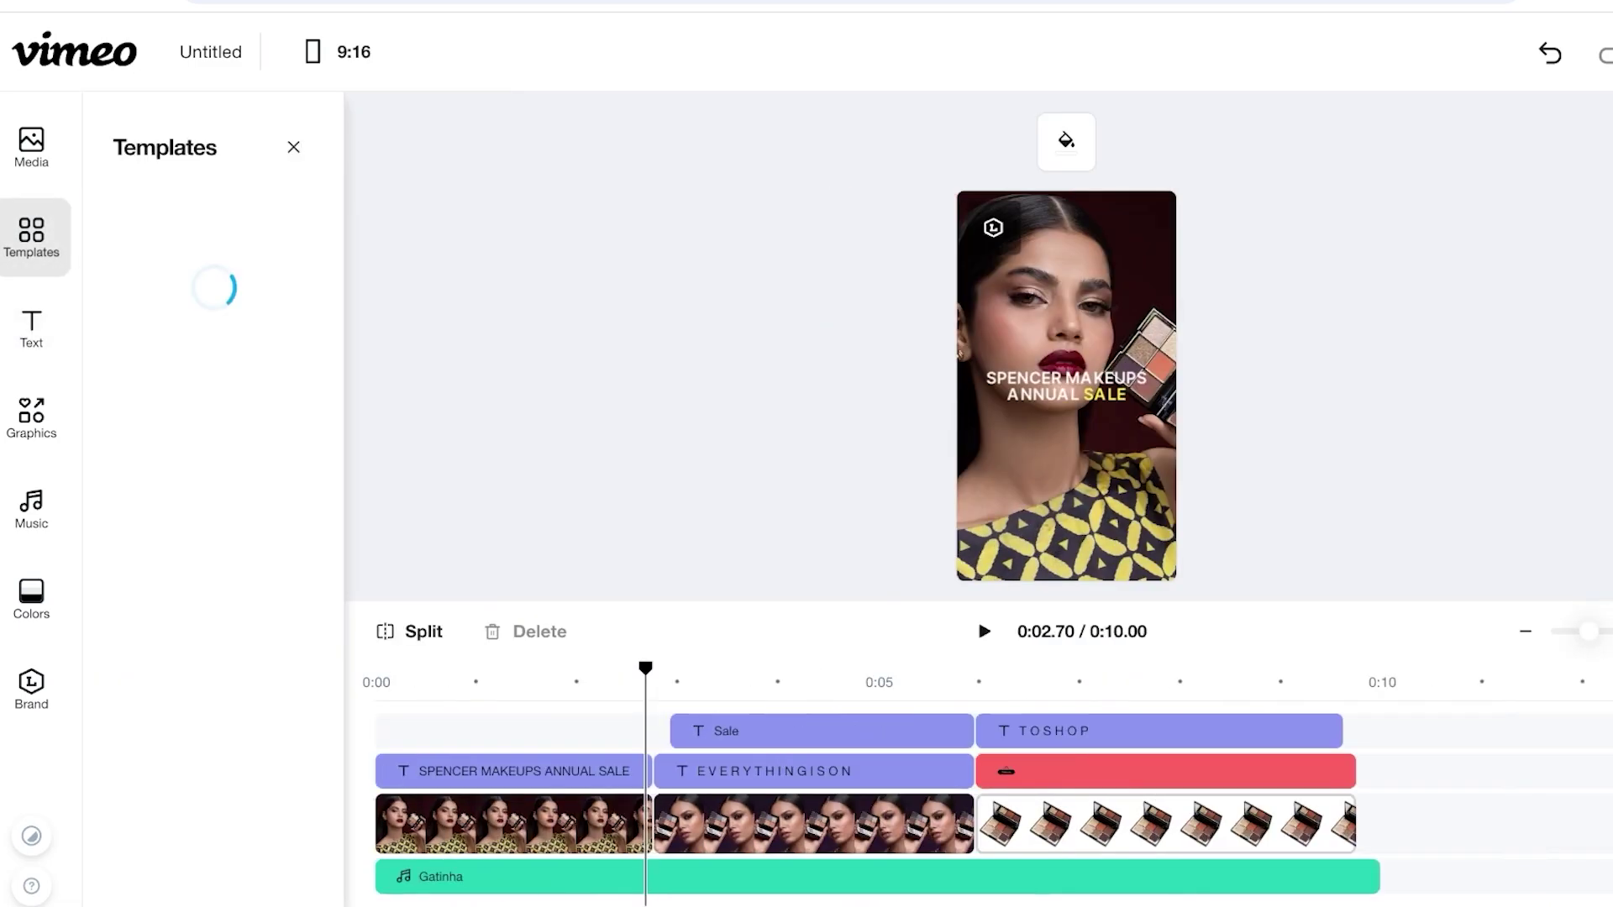
left_click(31, 327)
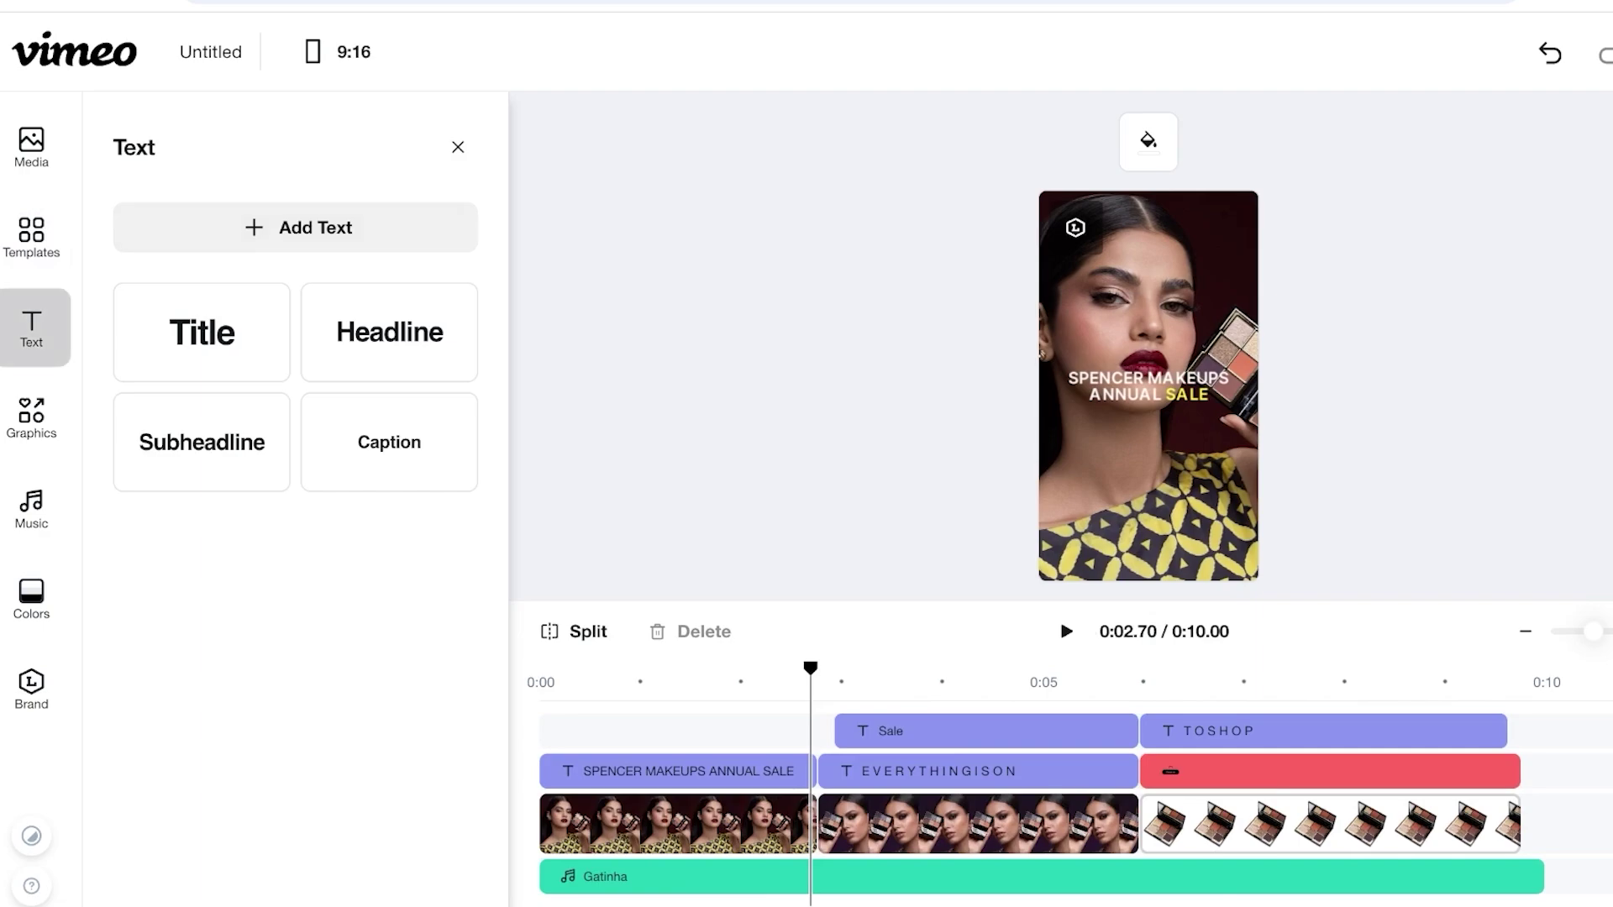
left_click(295, 226)
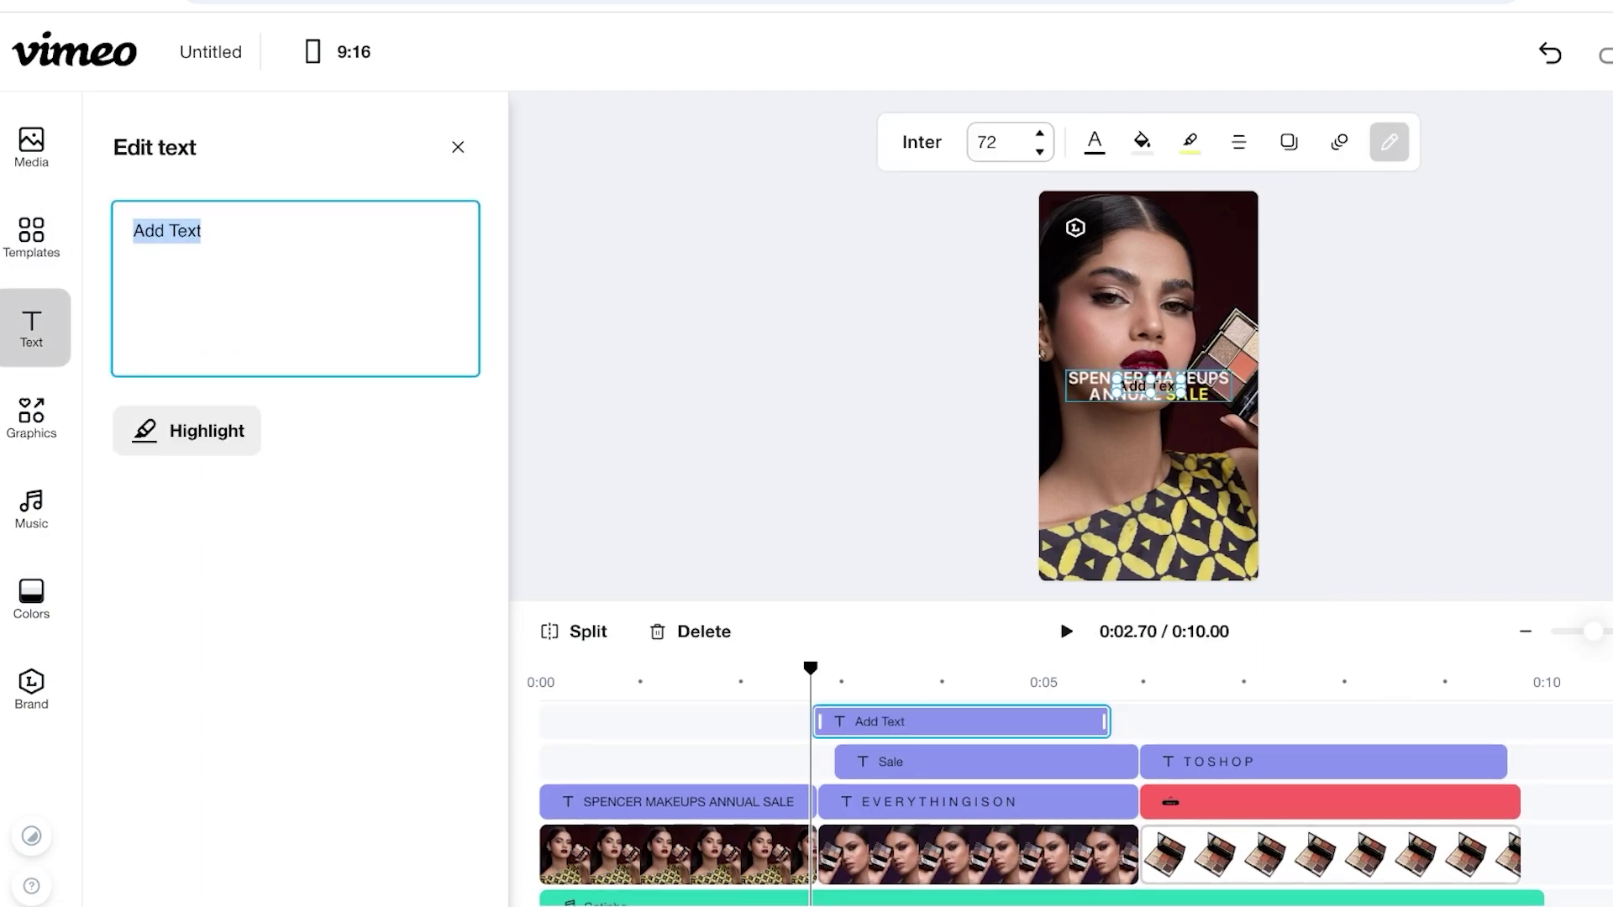
left_click_drag(1290, 441, 1233, 415)
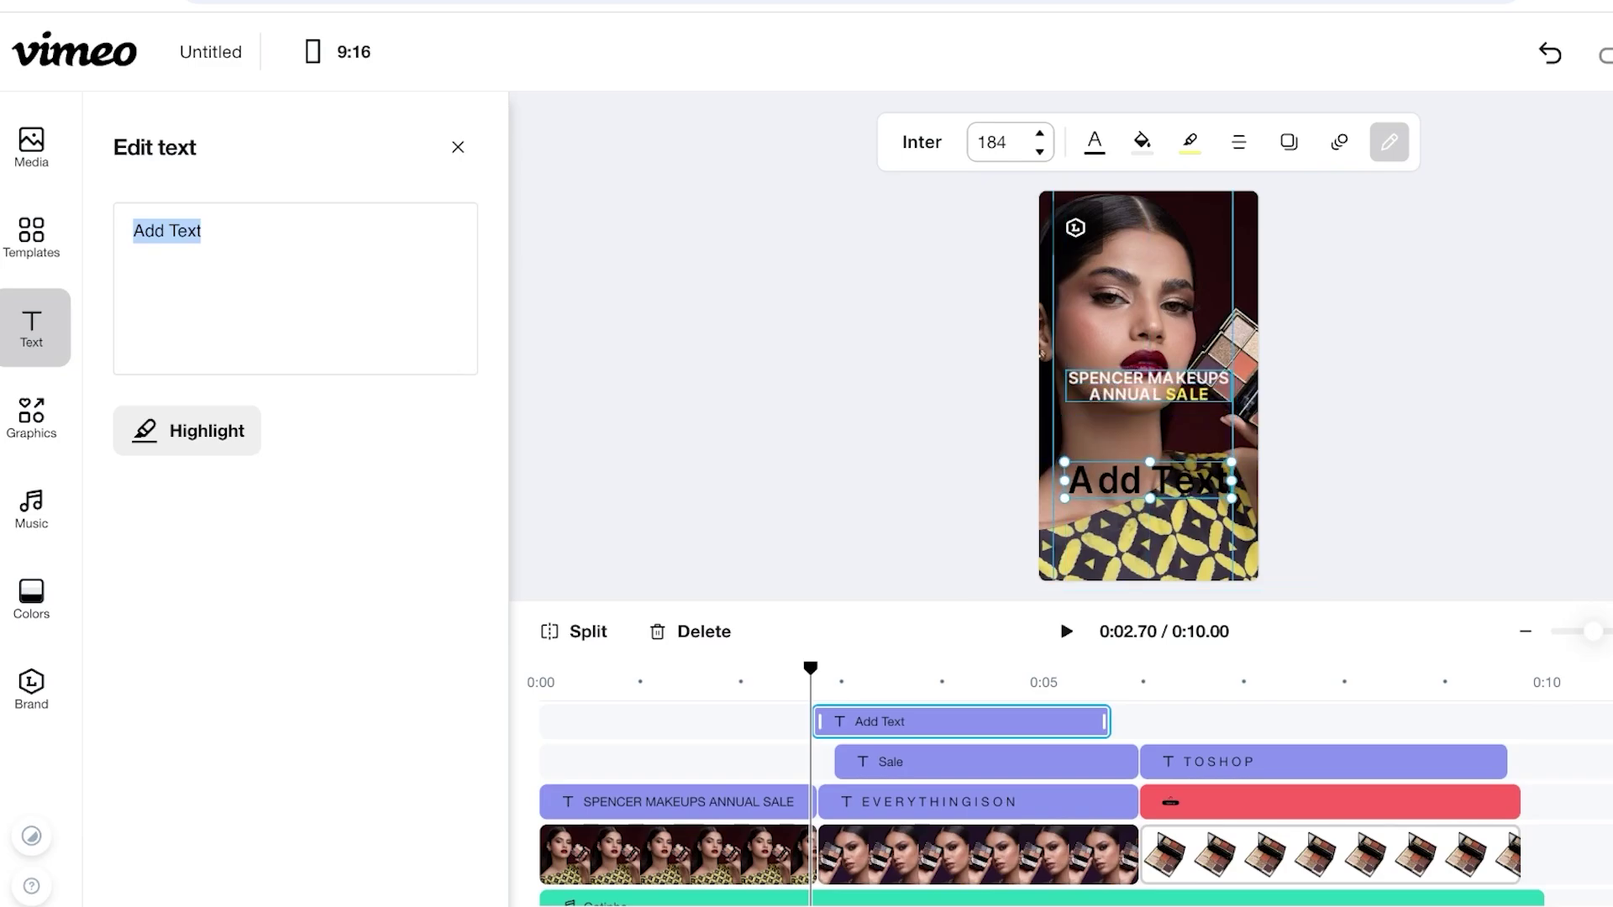
left_click(921, 141)
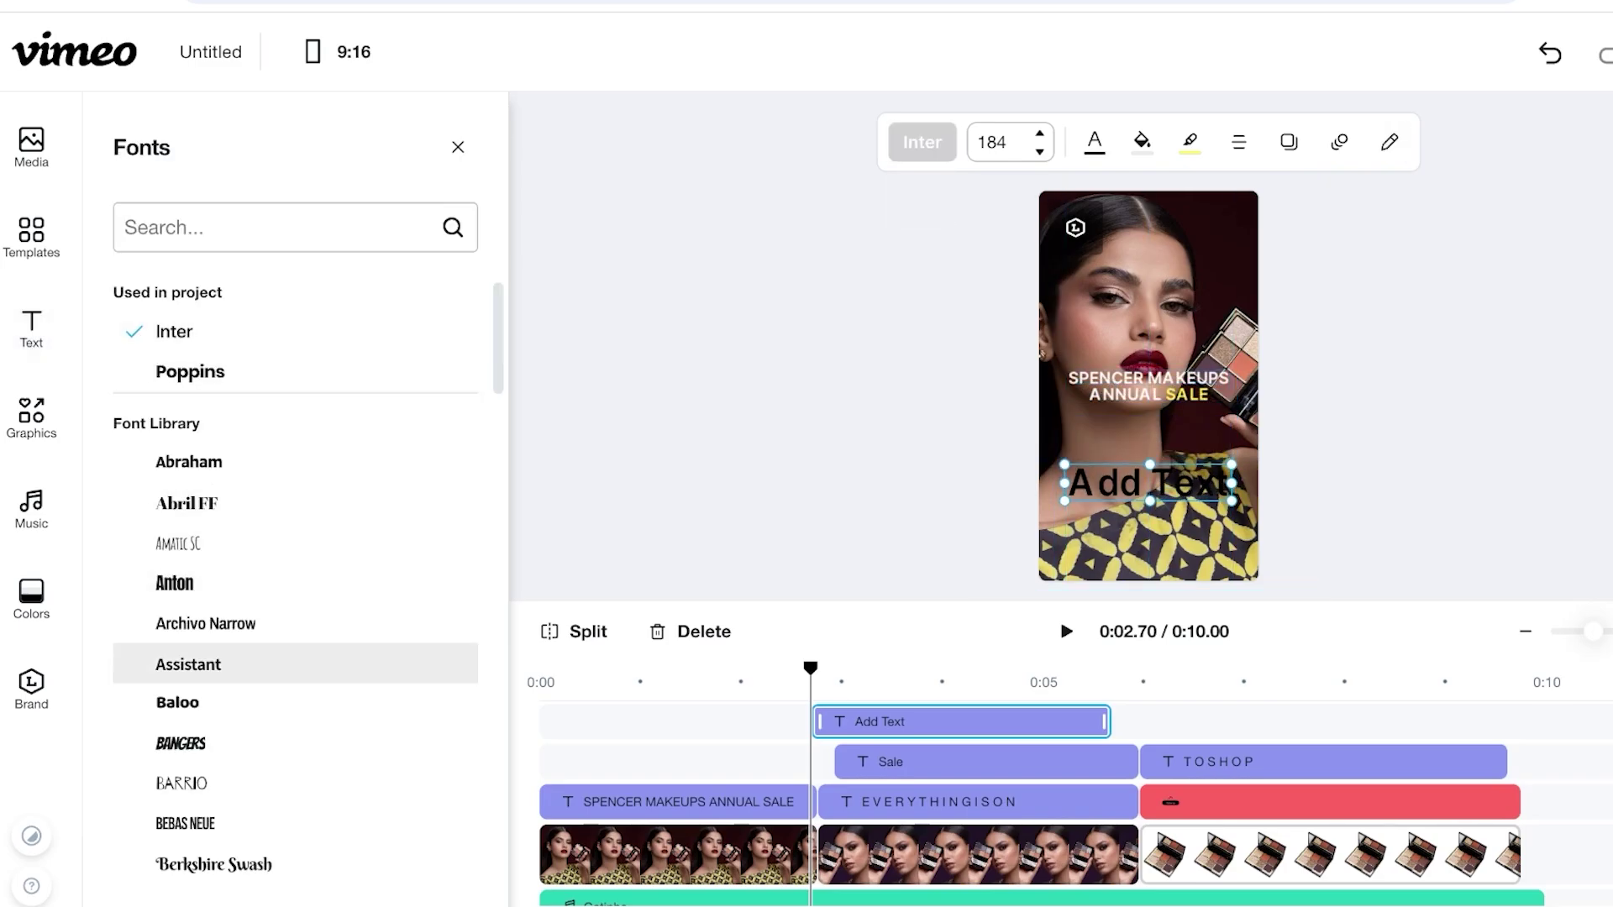
scroll(294, 438, "down", 15)
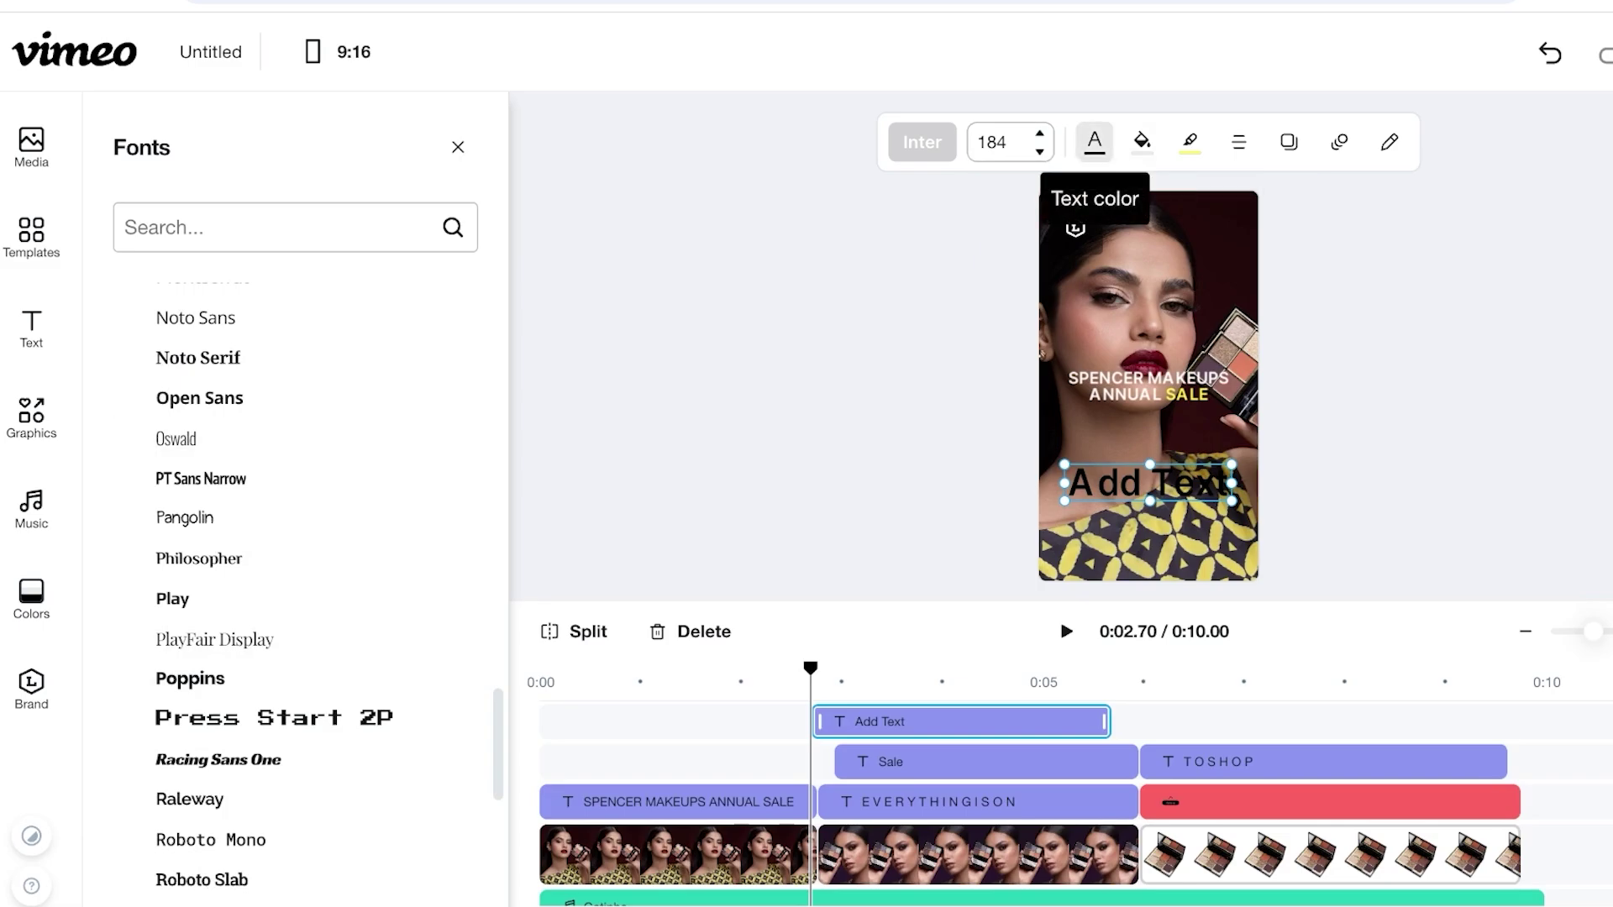
left_click(1389, 141)
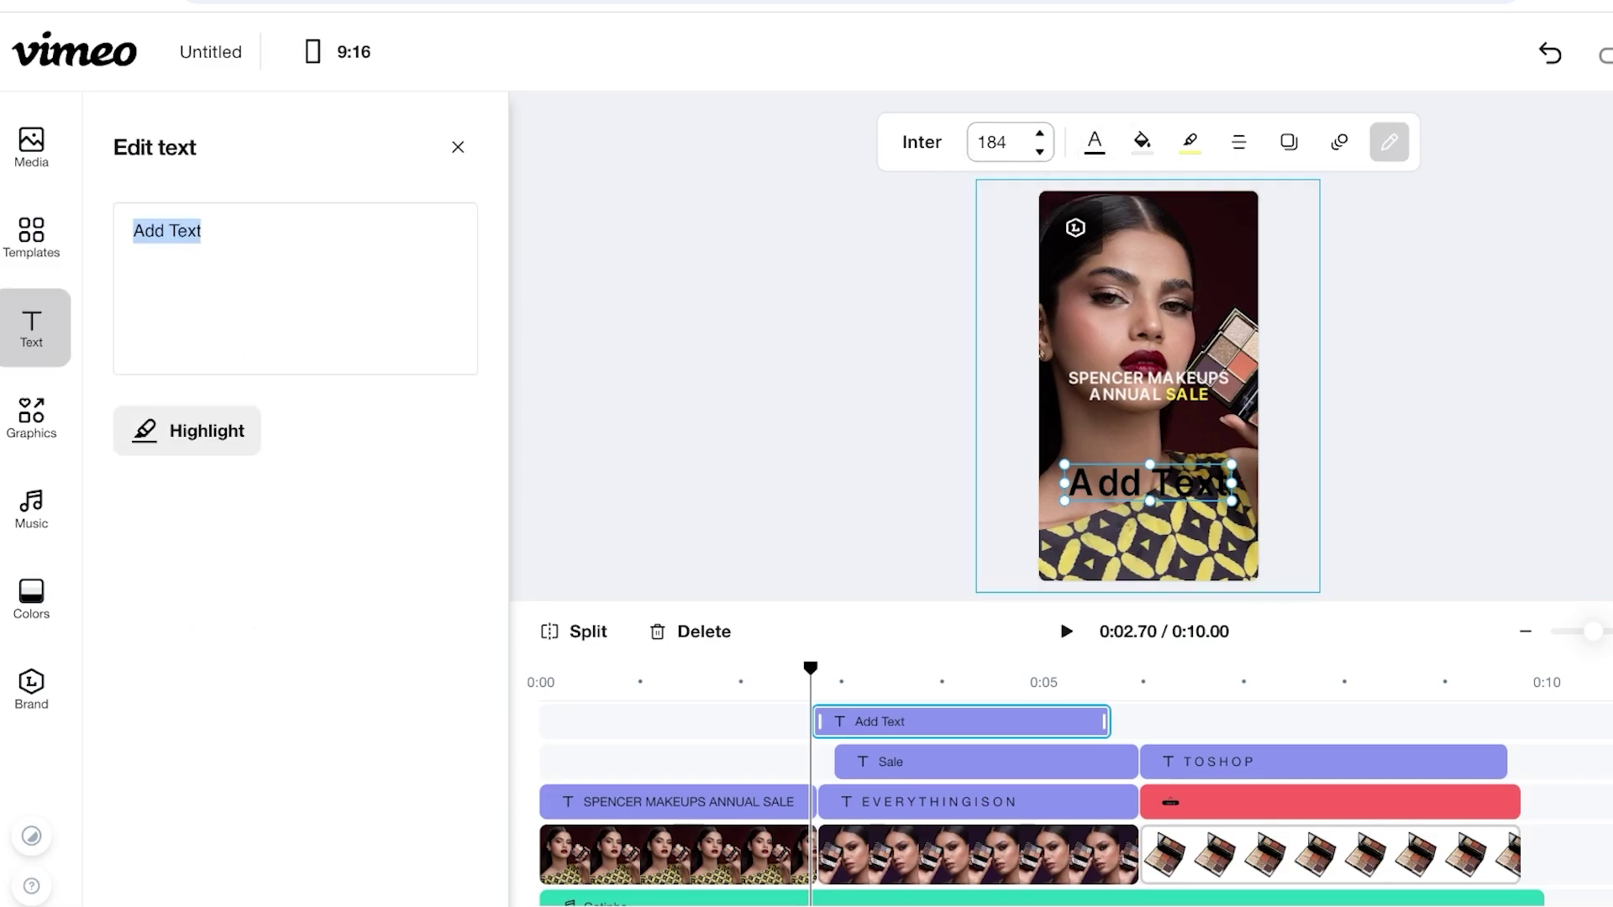
left_click_drag(1149, 483, 1138, 229)
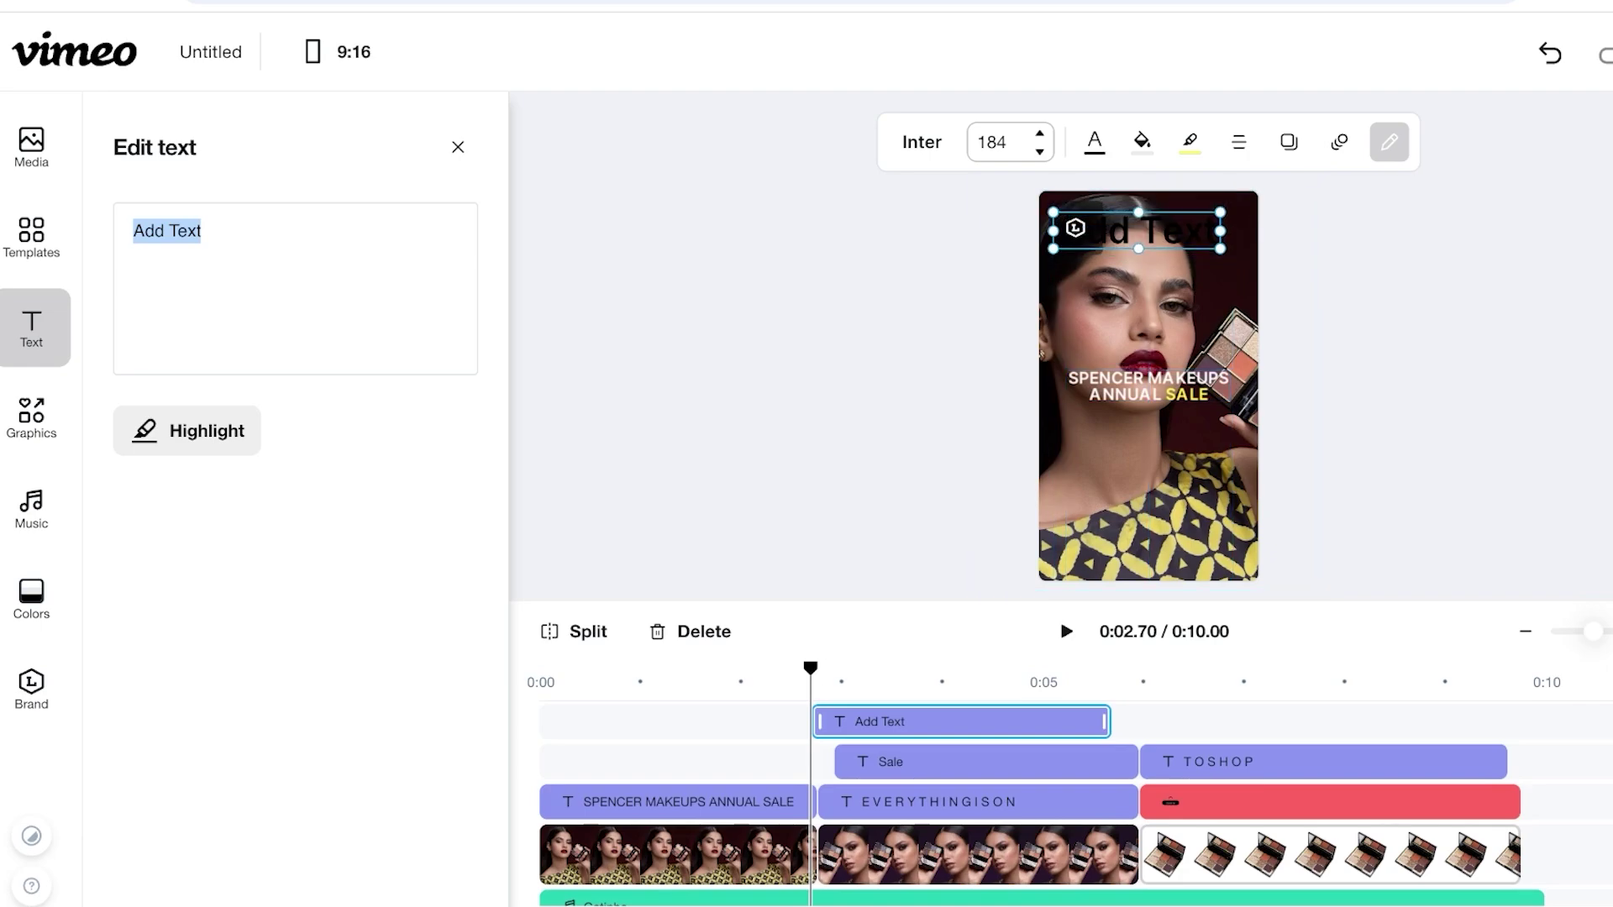
key("Delete")
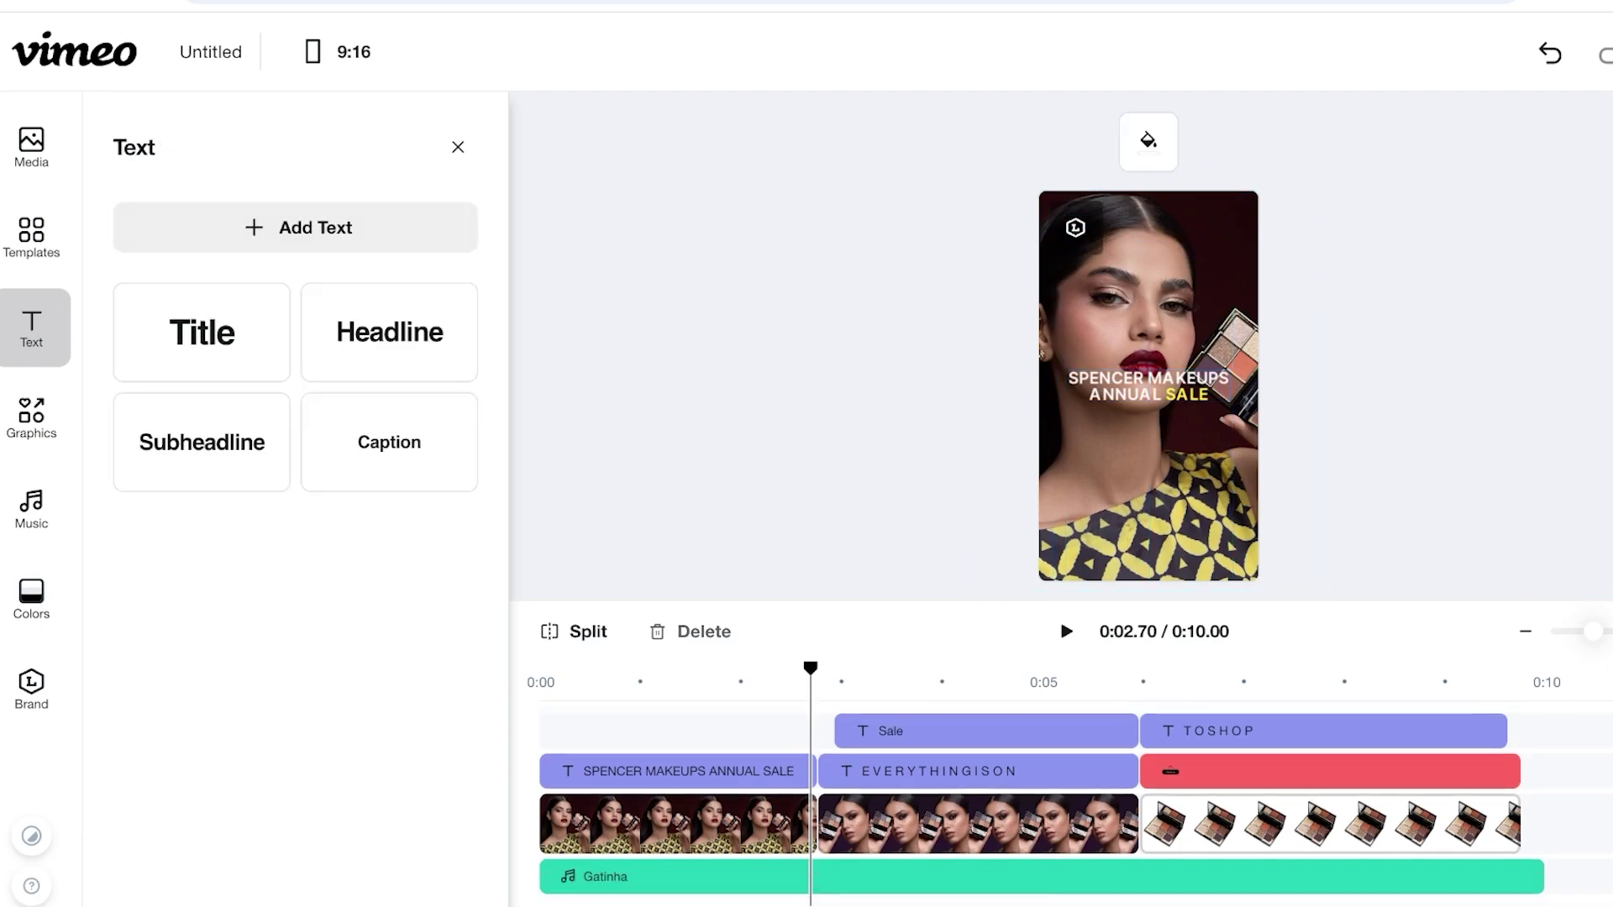
Step: Add the text "Makeup for all" and fit its clip to the first scene, starting at 0:00 and trimmed to the scene's end
left_click(296, 228)
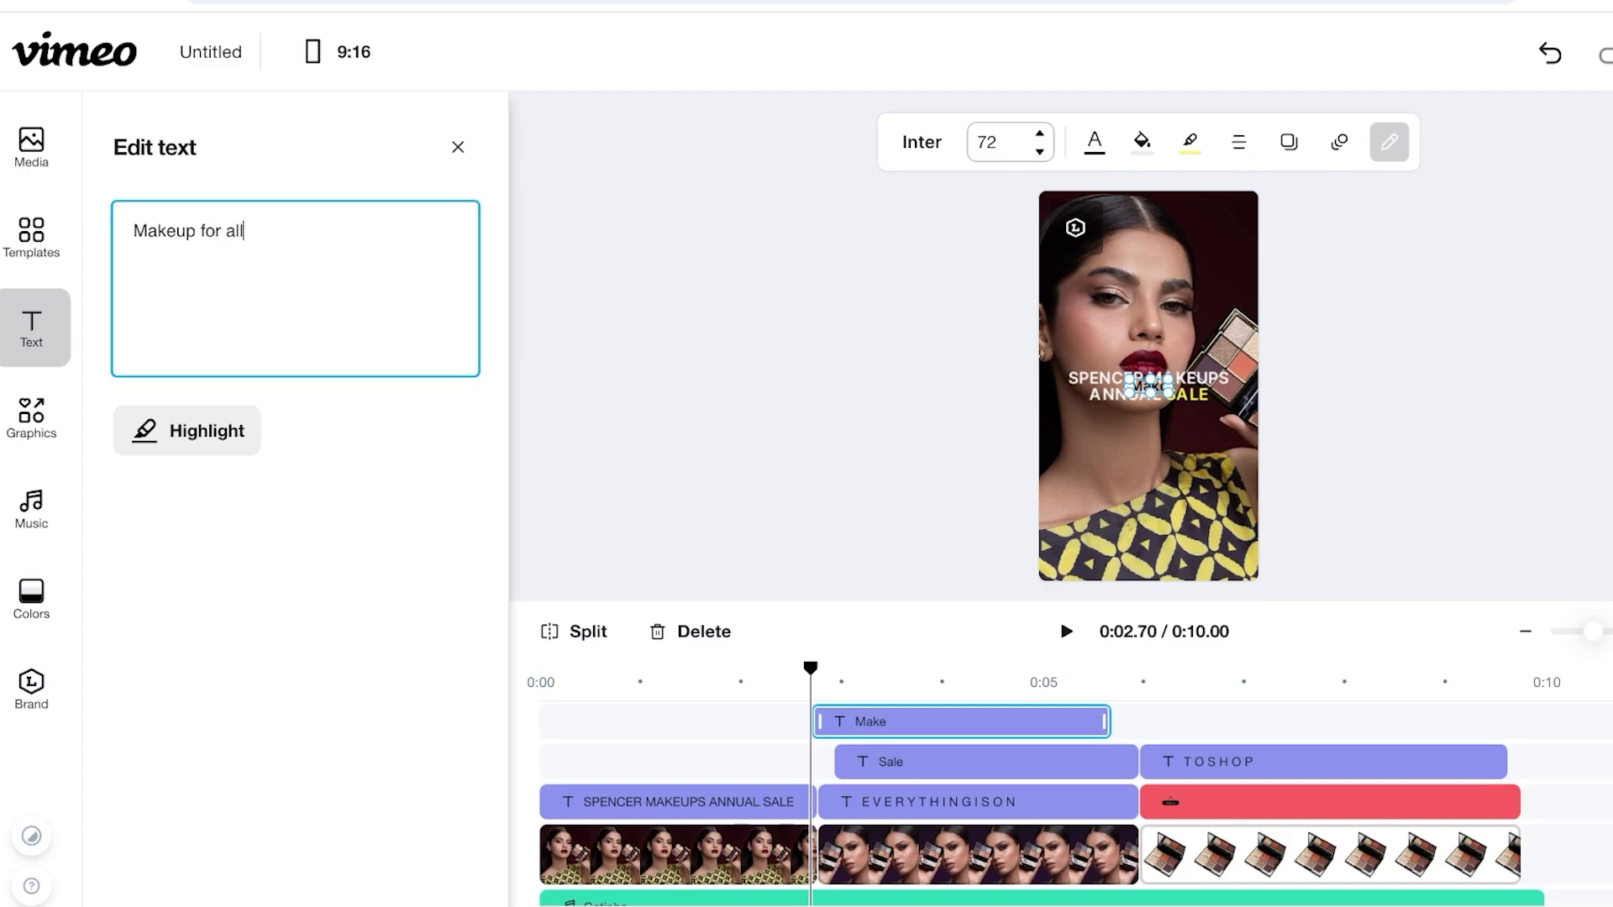
key("Escape")
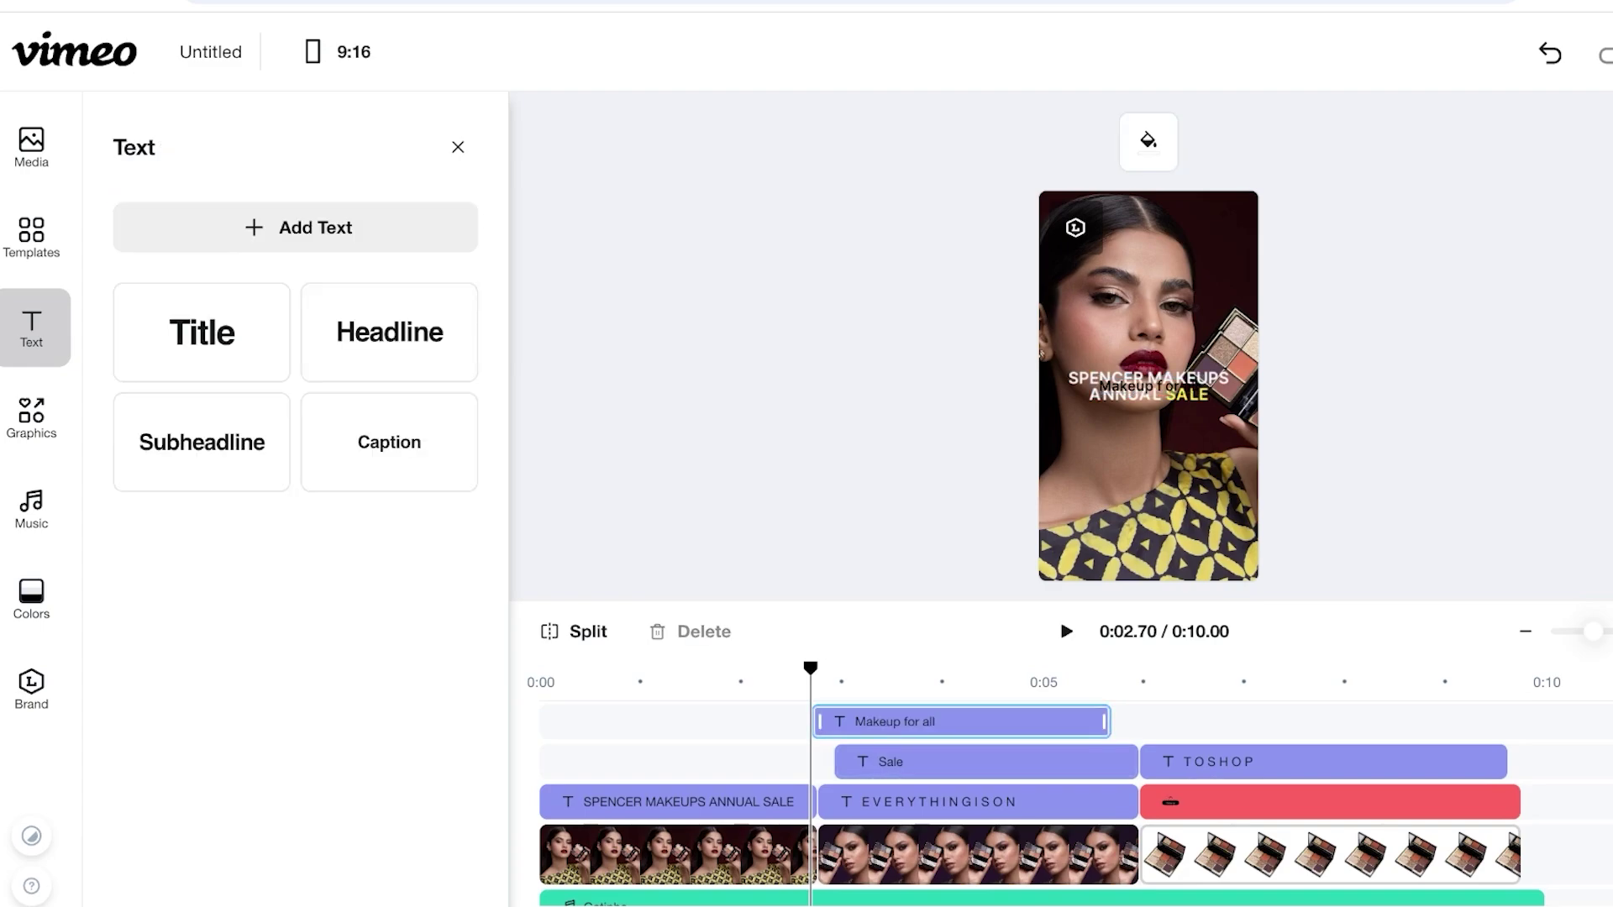
left_click(1008, 724)
scroll(1092, 762, "down", 1)
scroll(1092, 762, "up", 1)
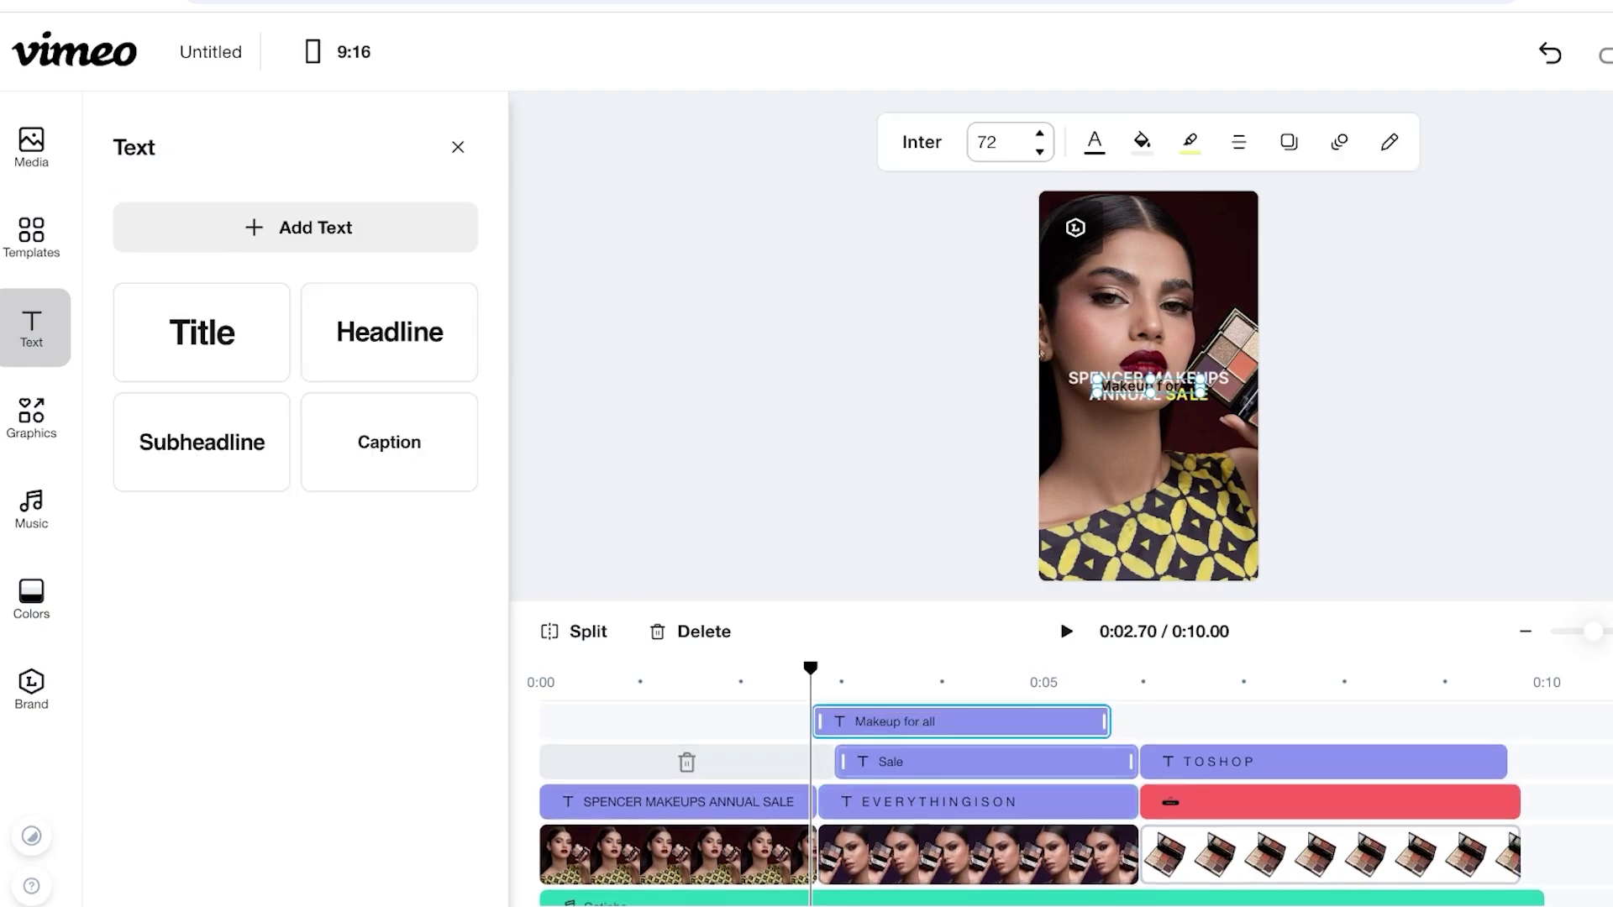
left_click_drag(894, 722, 621, 716)
left_click_drag(832, 722, 811, 721)
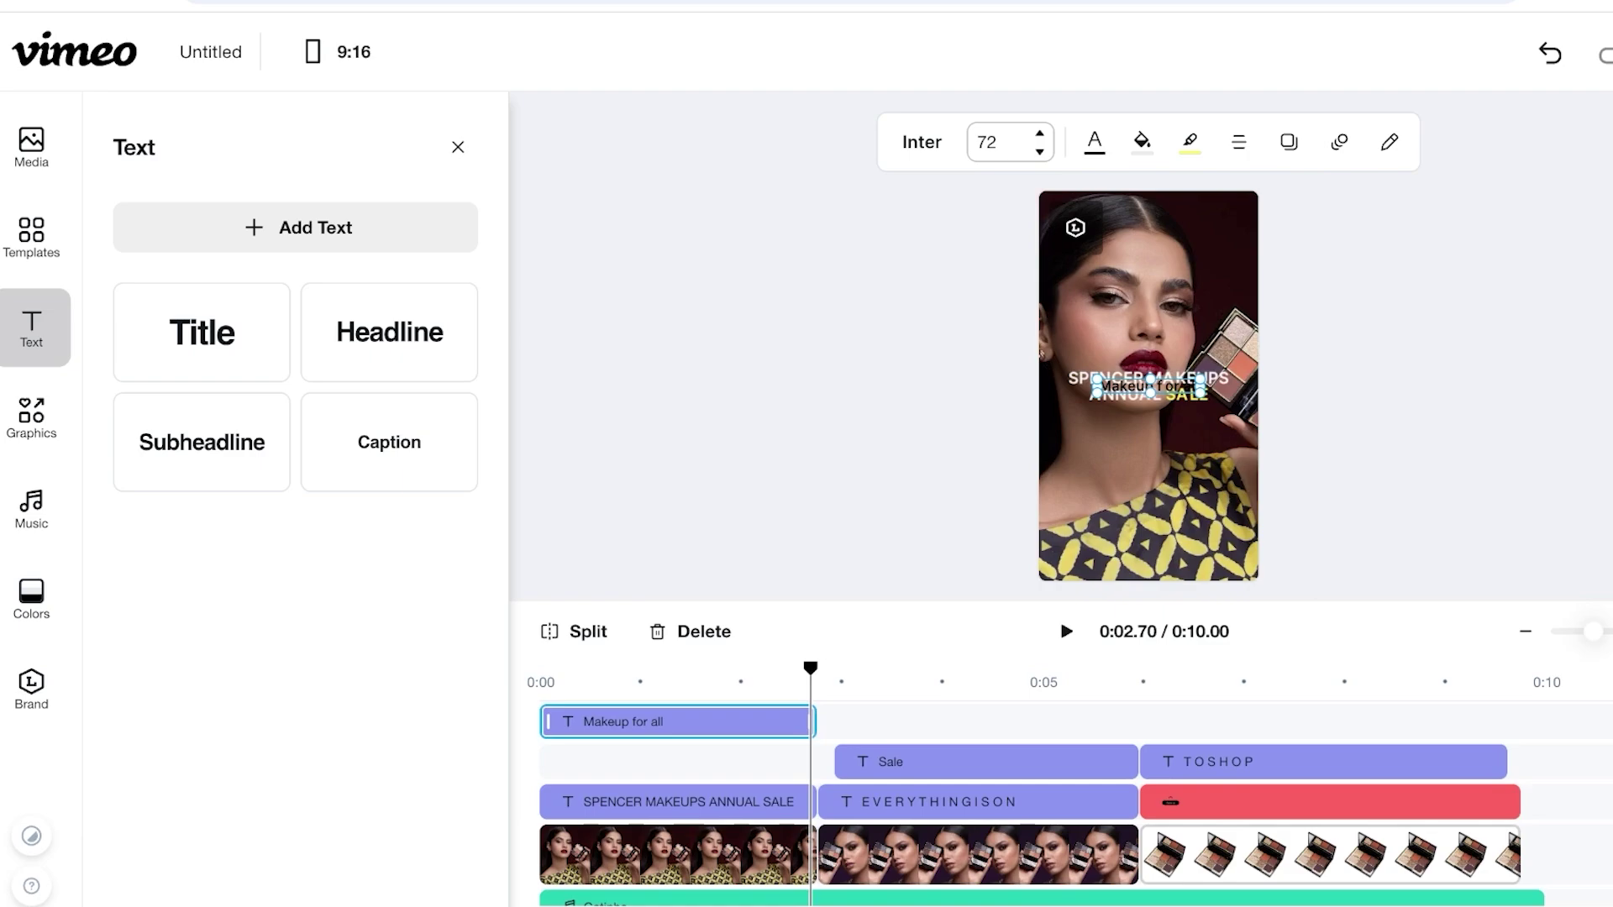
Step: Move the "Makeup for all" text to the frame's upper-right corner and color it white (#FFFFFF)
left_click_drag(1148, 386, 1192, 213)
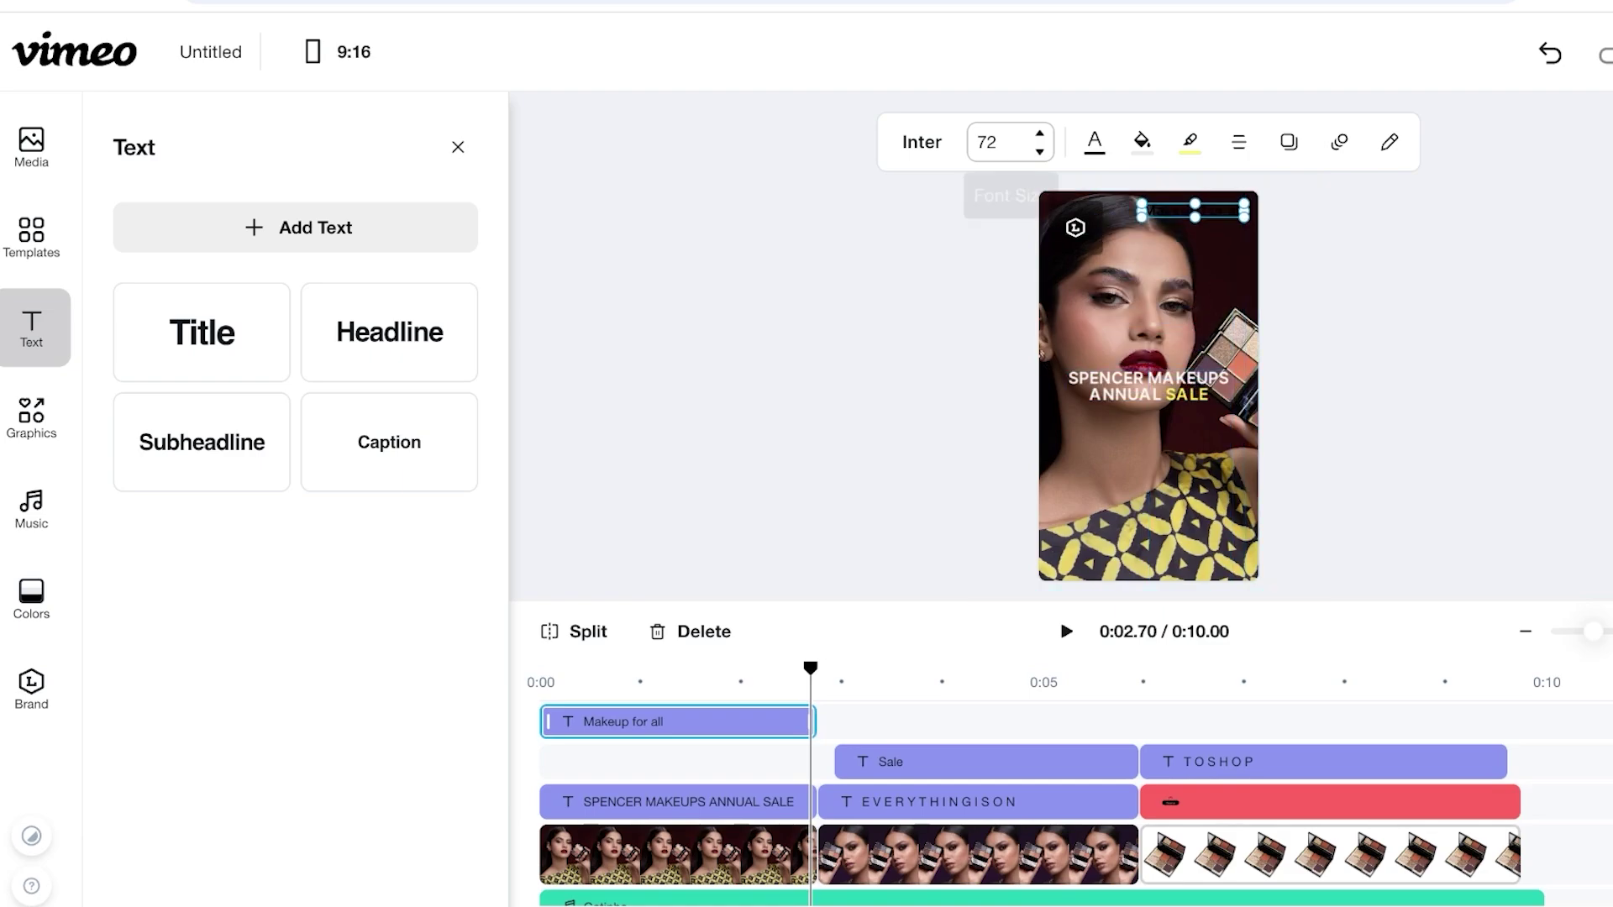
left_click(1095, 141)
left_click(939, 560)
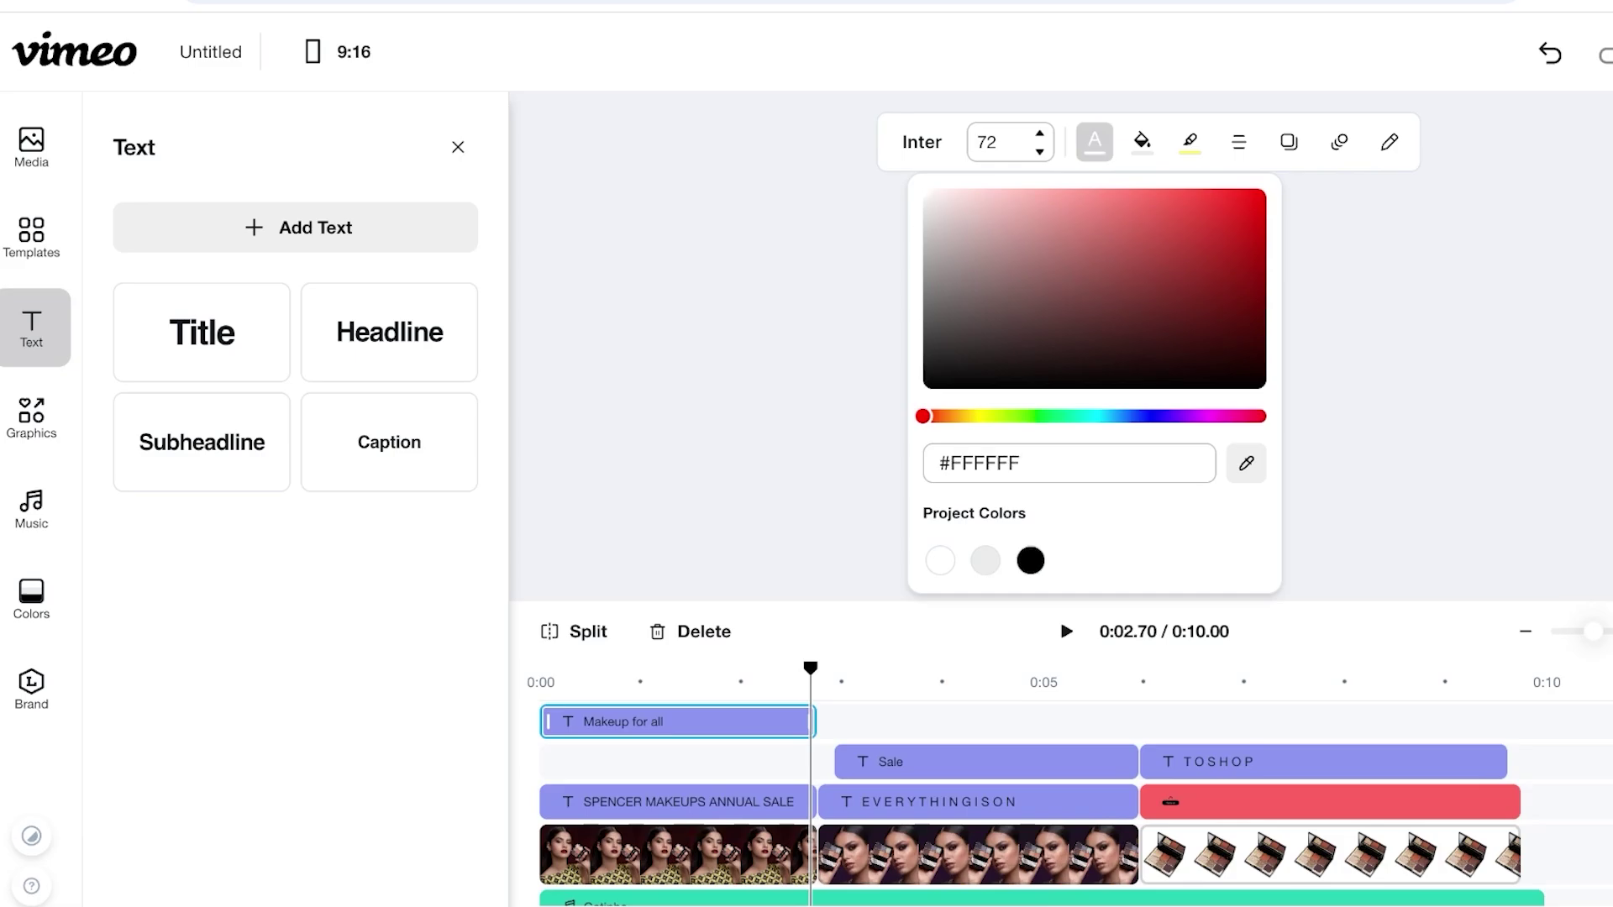
left_click(1361, 336)
left_click(1193, 211)
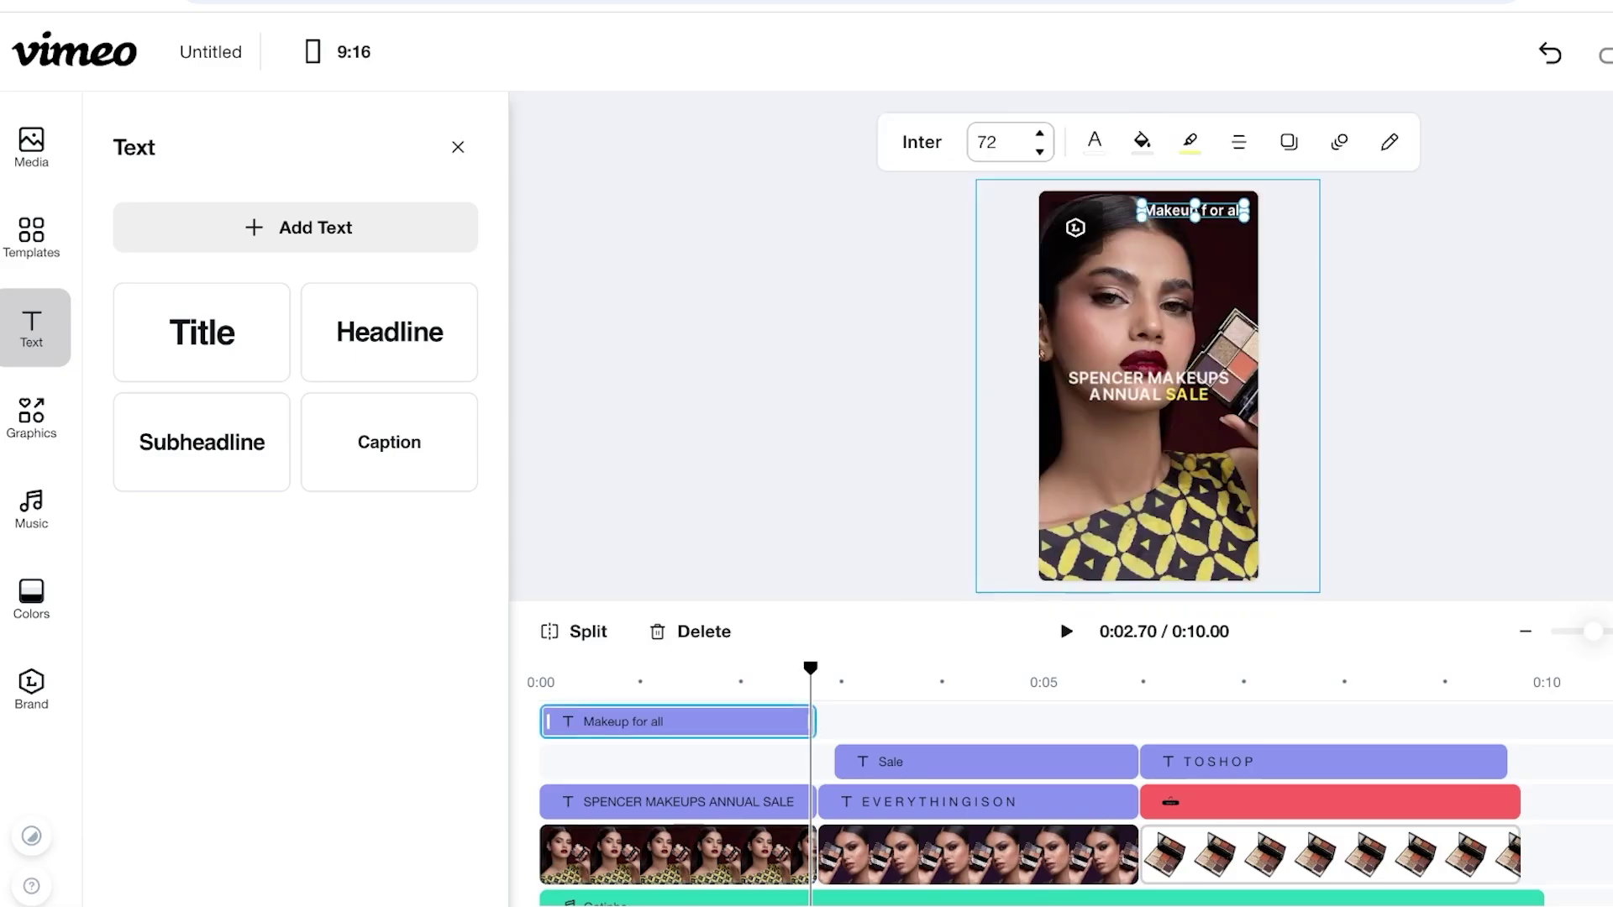
left_click(1390, 142)
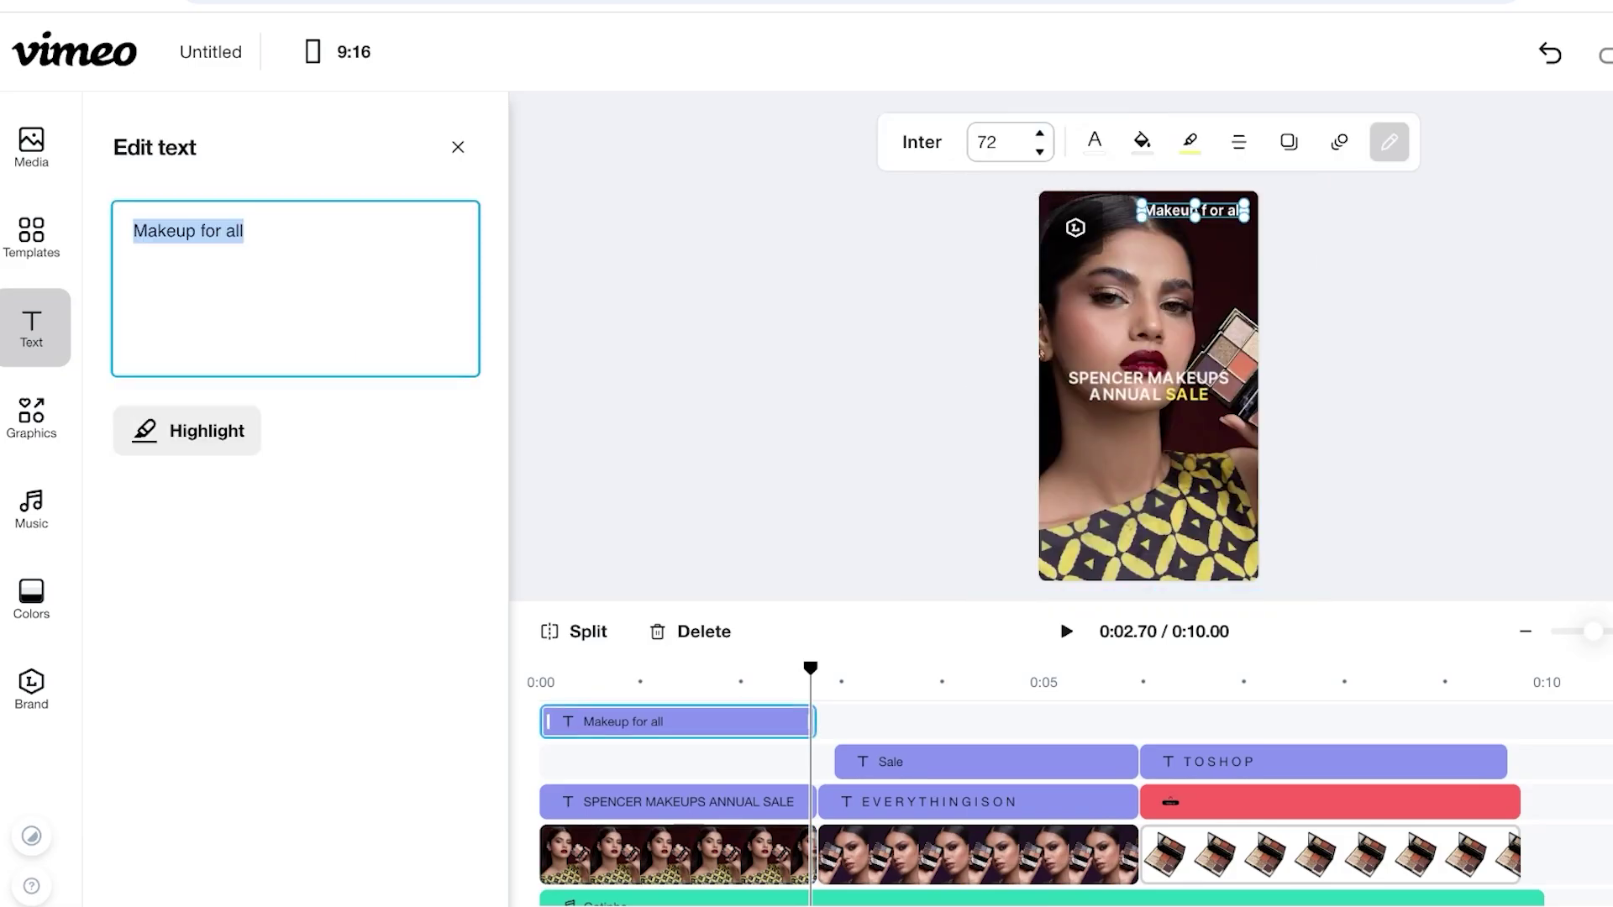
left_click(245, 231)
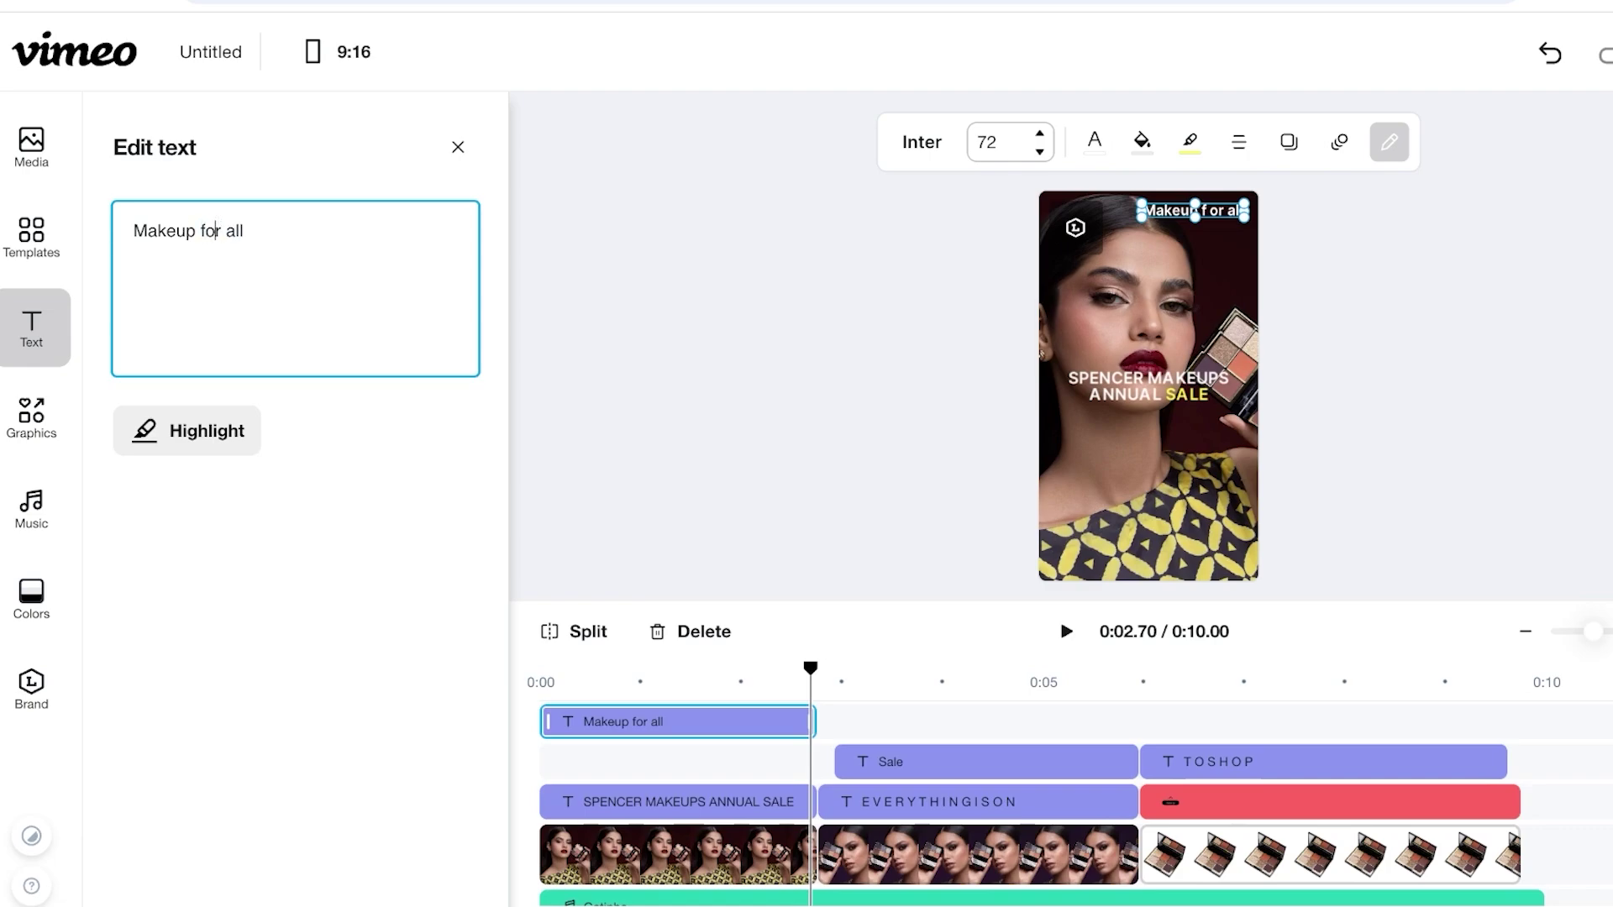
left_click(1389, 142)
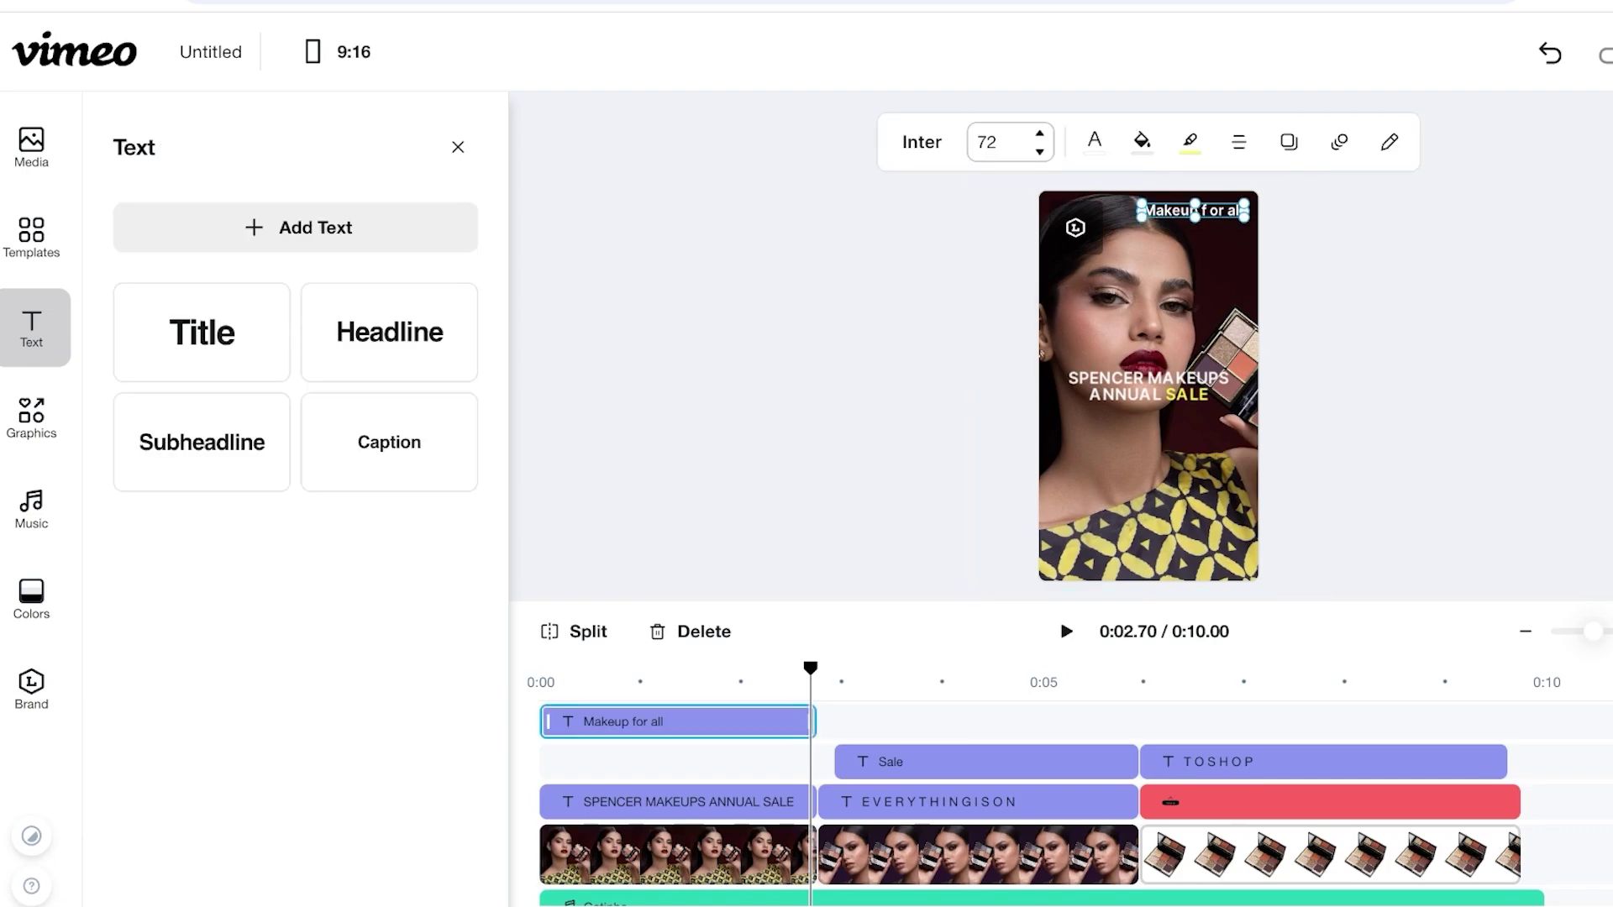
left_click(1389, 142)
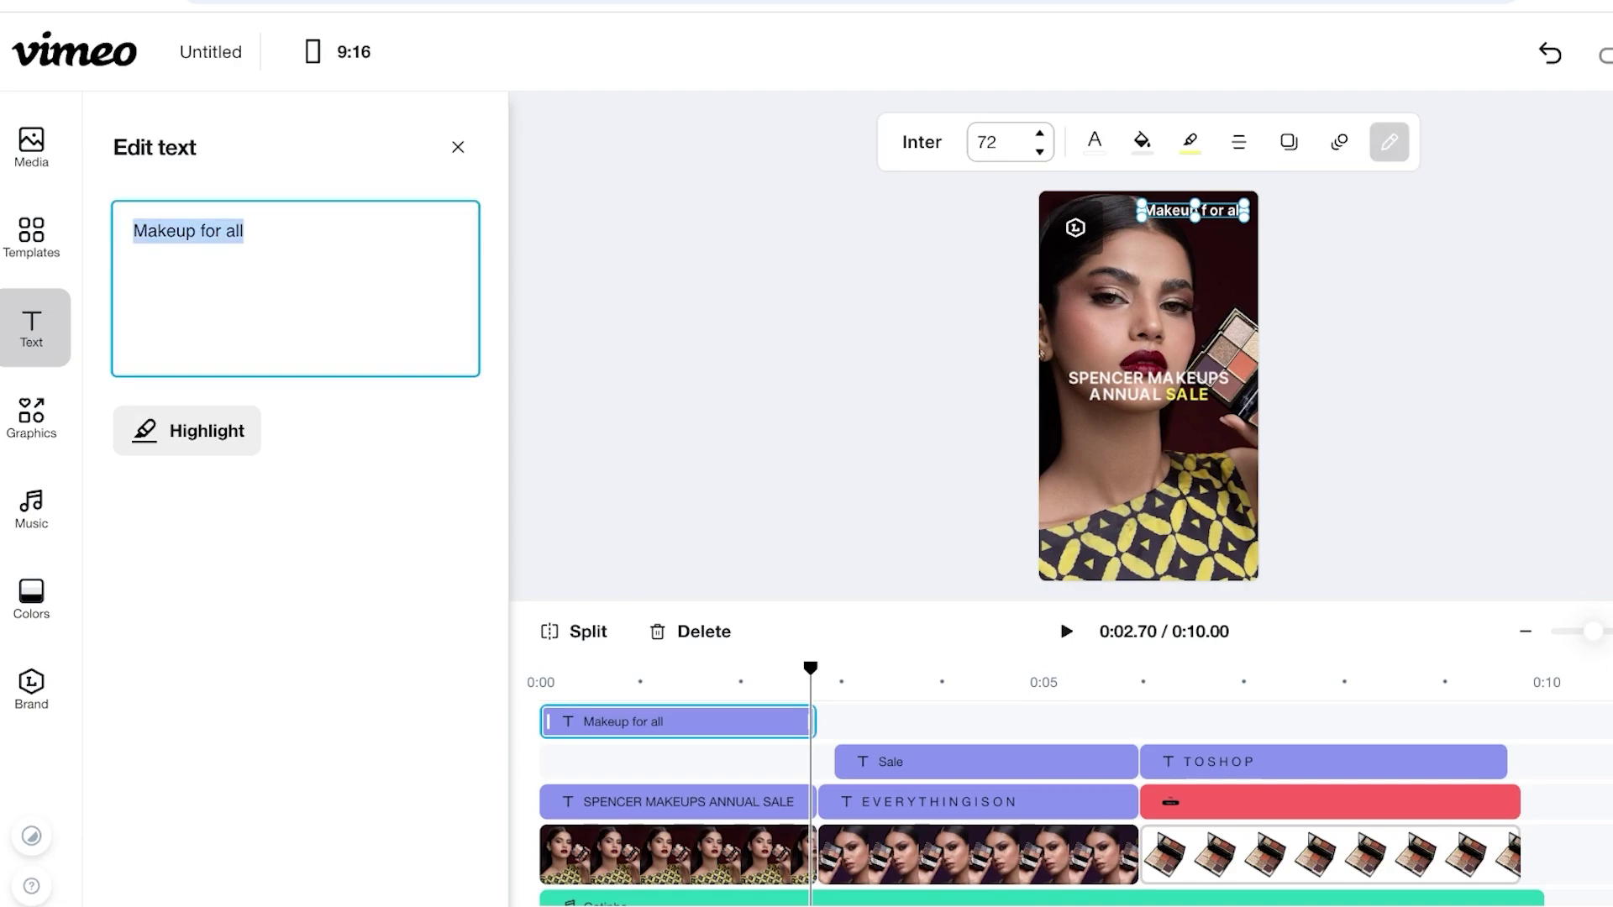
type("A")
key("BackSpace")
type("Makeup ")
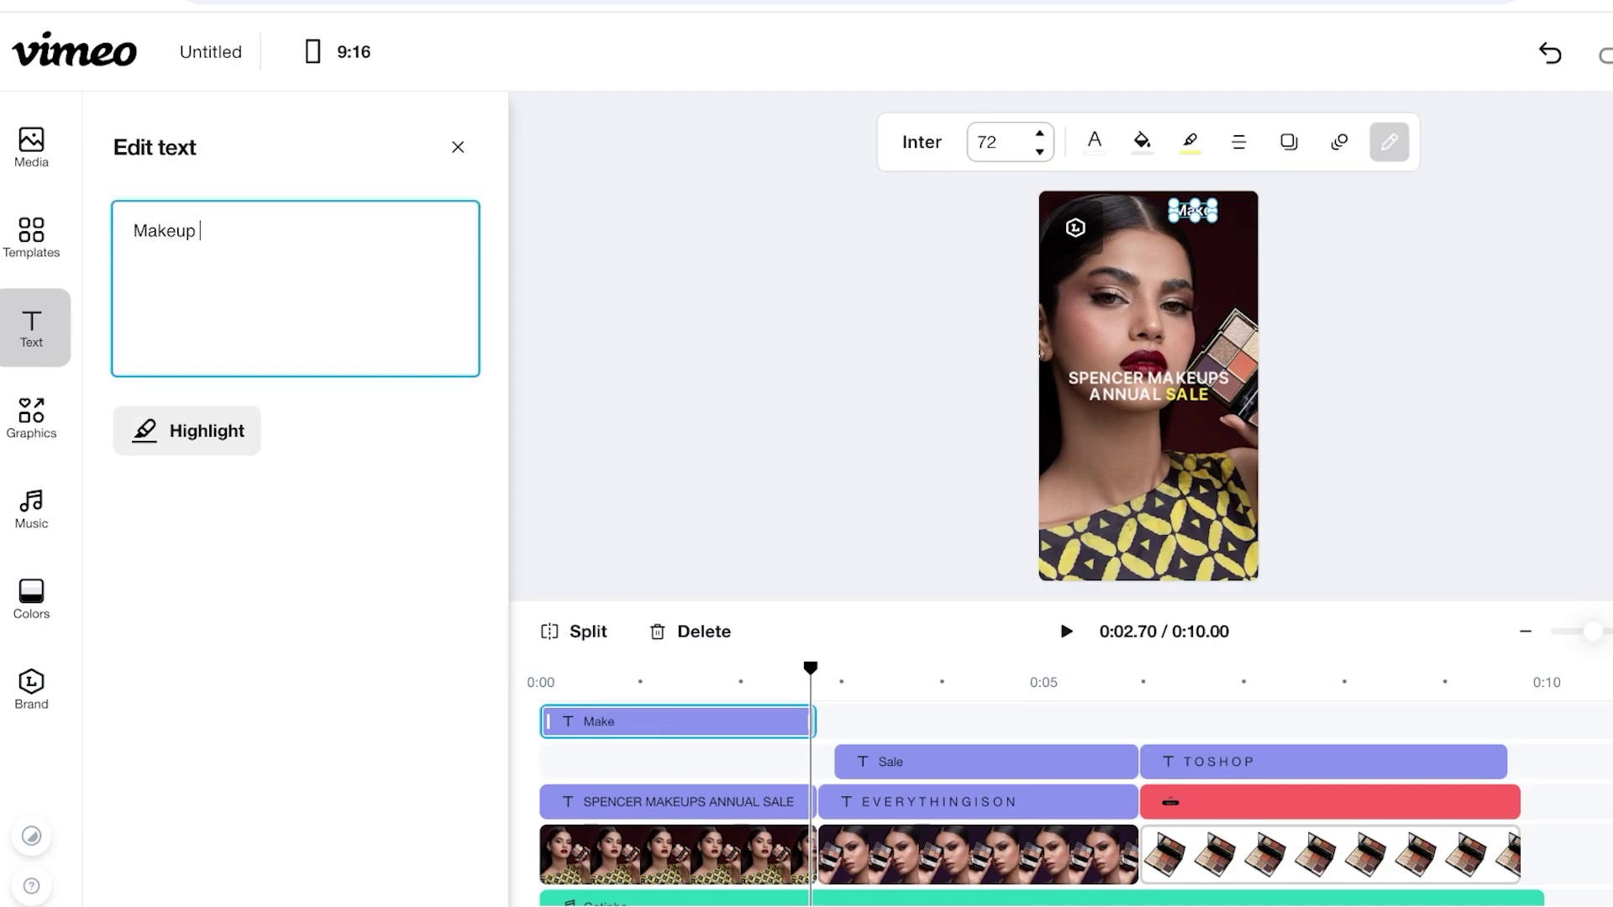
type("for ell")
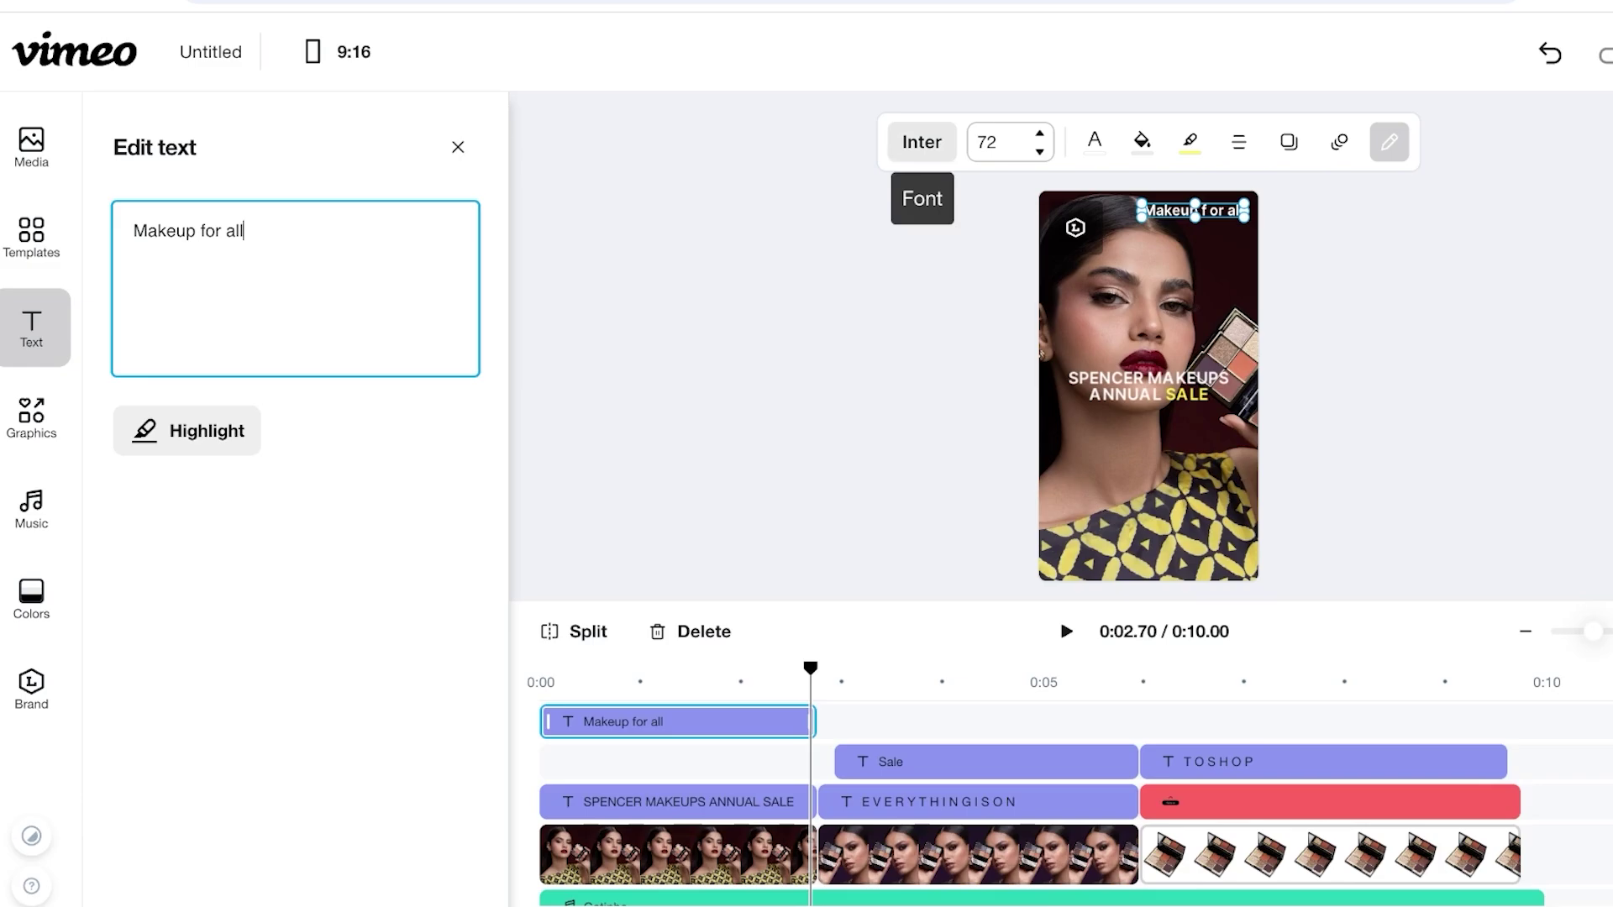
Step: Set the "Makeup for all" text's font to Lobster after trying Libre Franklin, and align it to the frame's right-hand guide
left_click(921, 141)
scroll(252, 608, "down", 10)
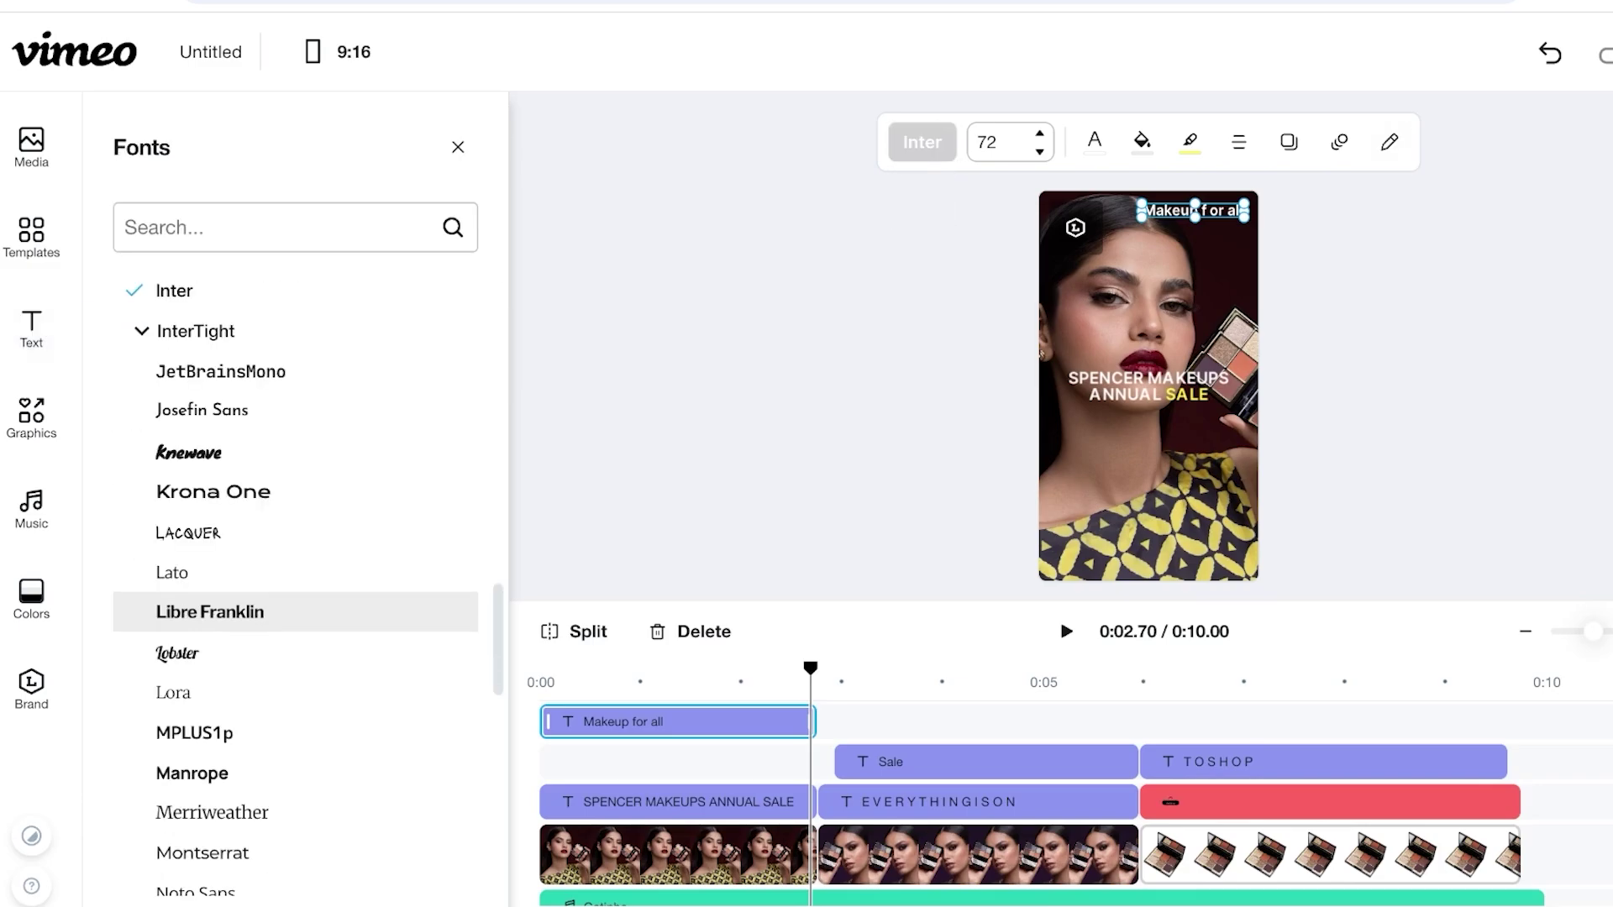
left_click(210, 608)
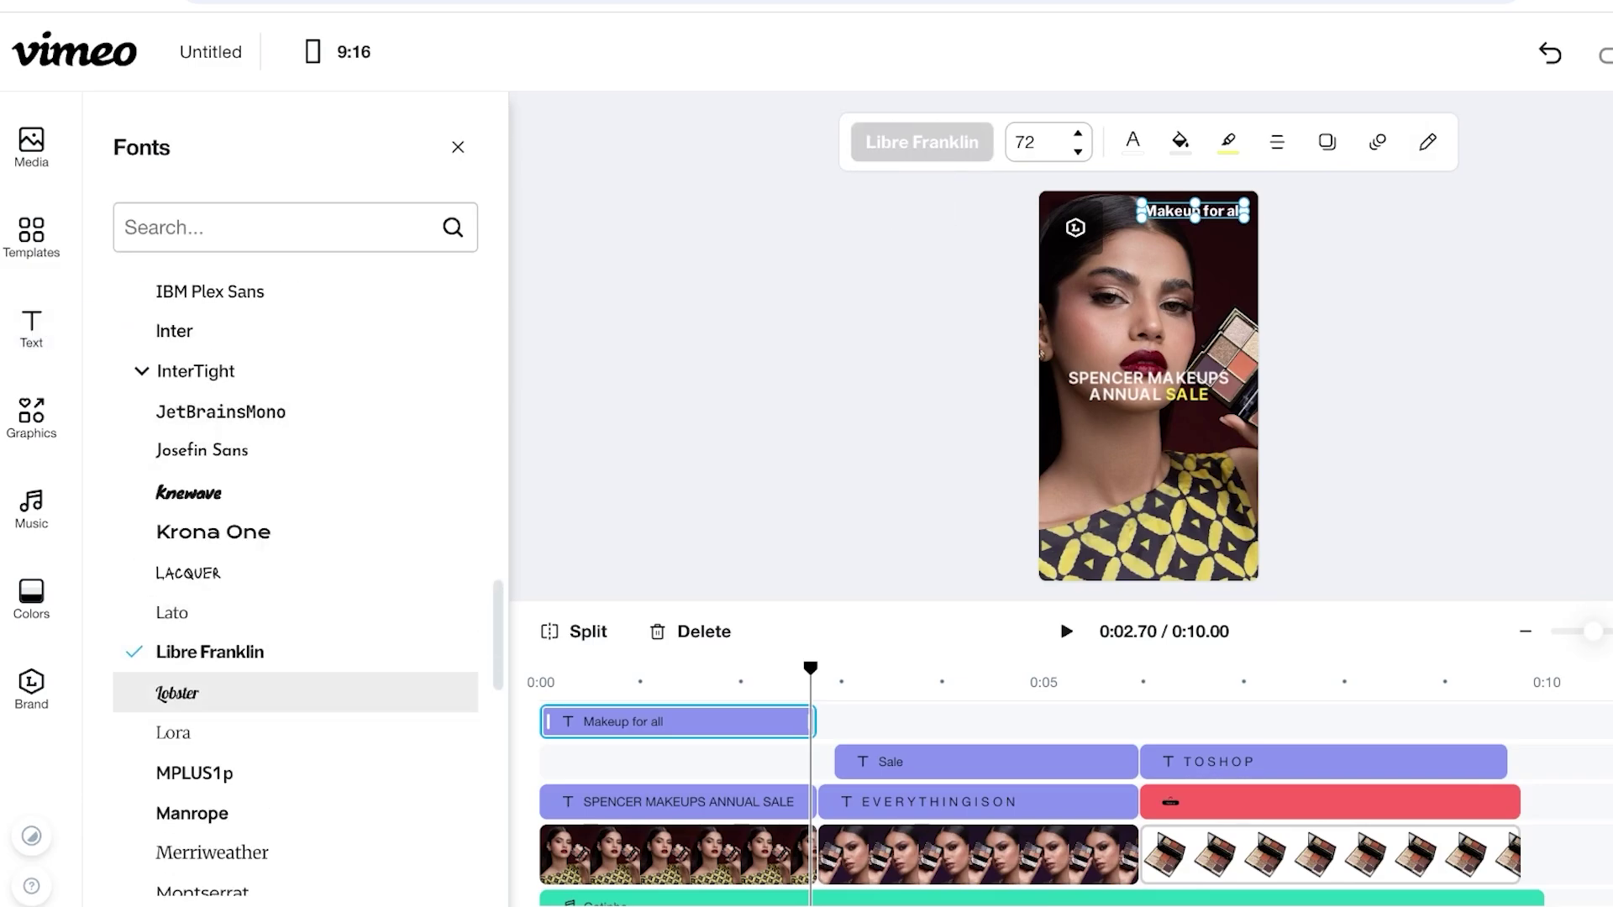
left_click(178, 693)
left_click(966, 277)
left_click_drag(1193, 211, 1201, 211)
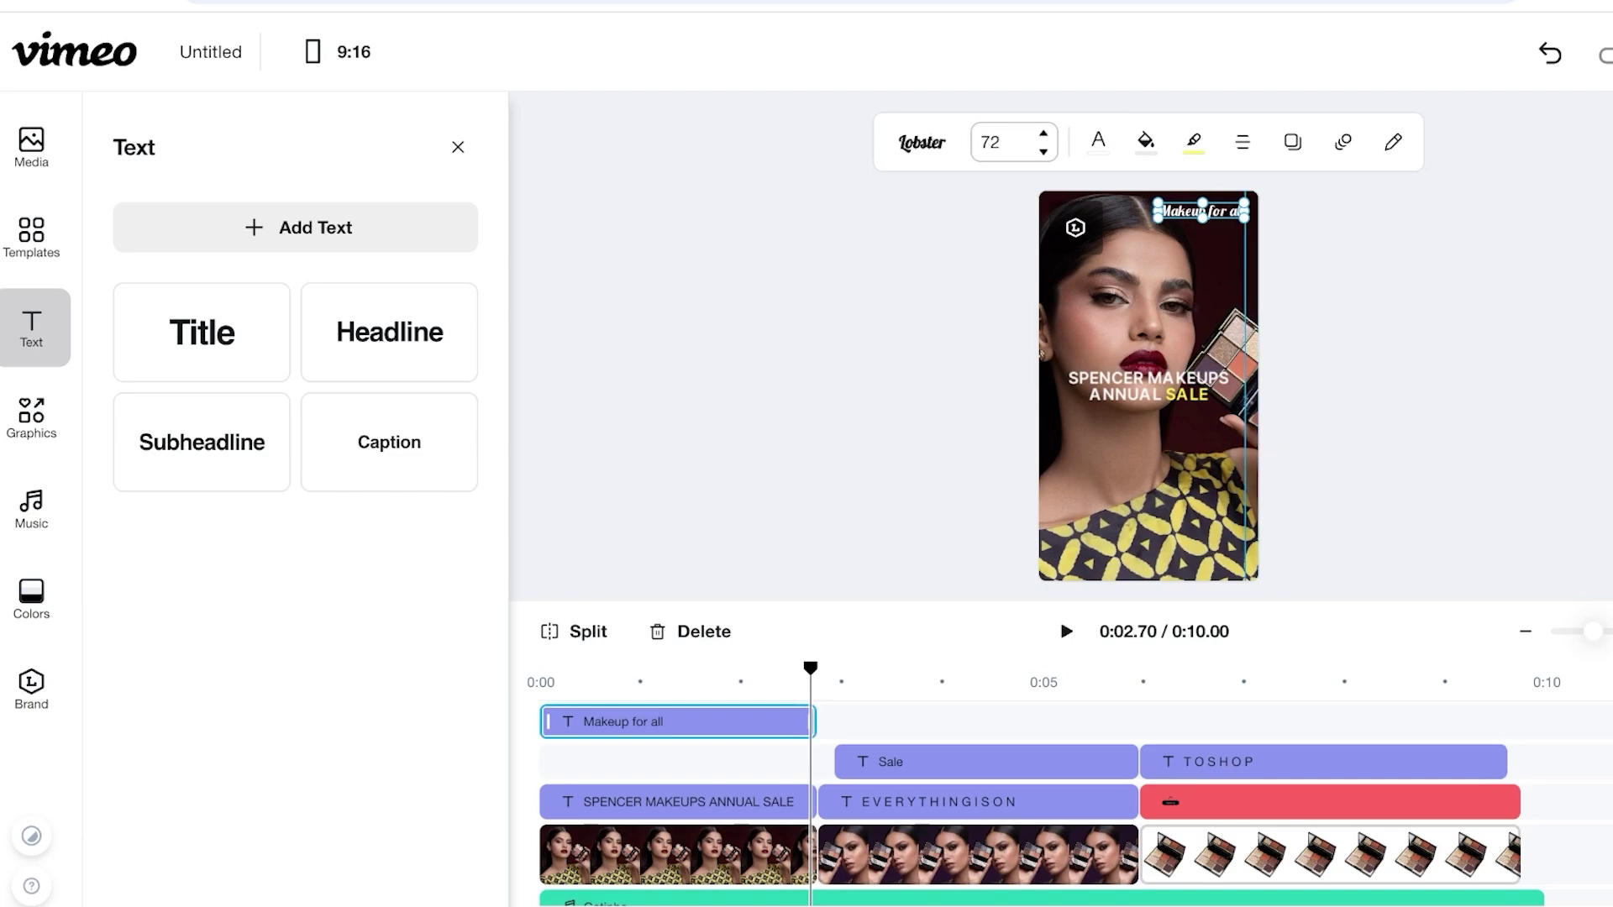
left_click(1352, 278)
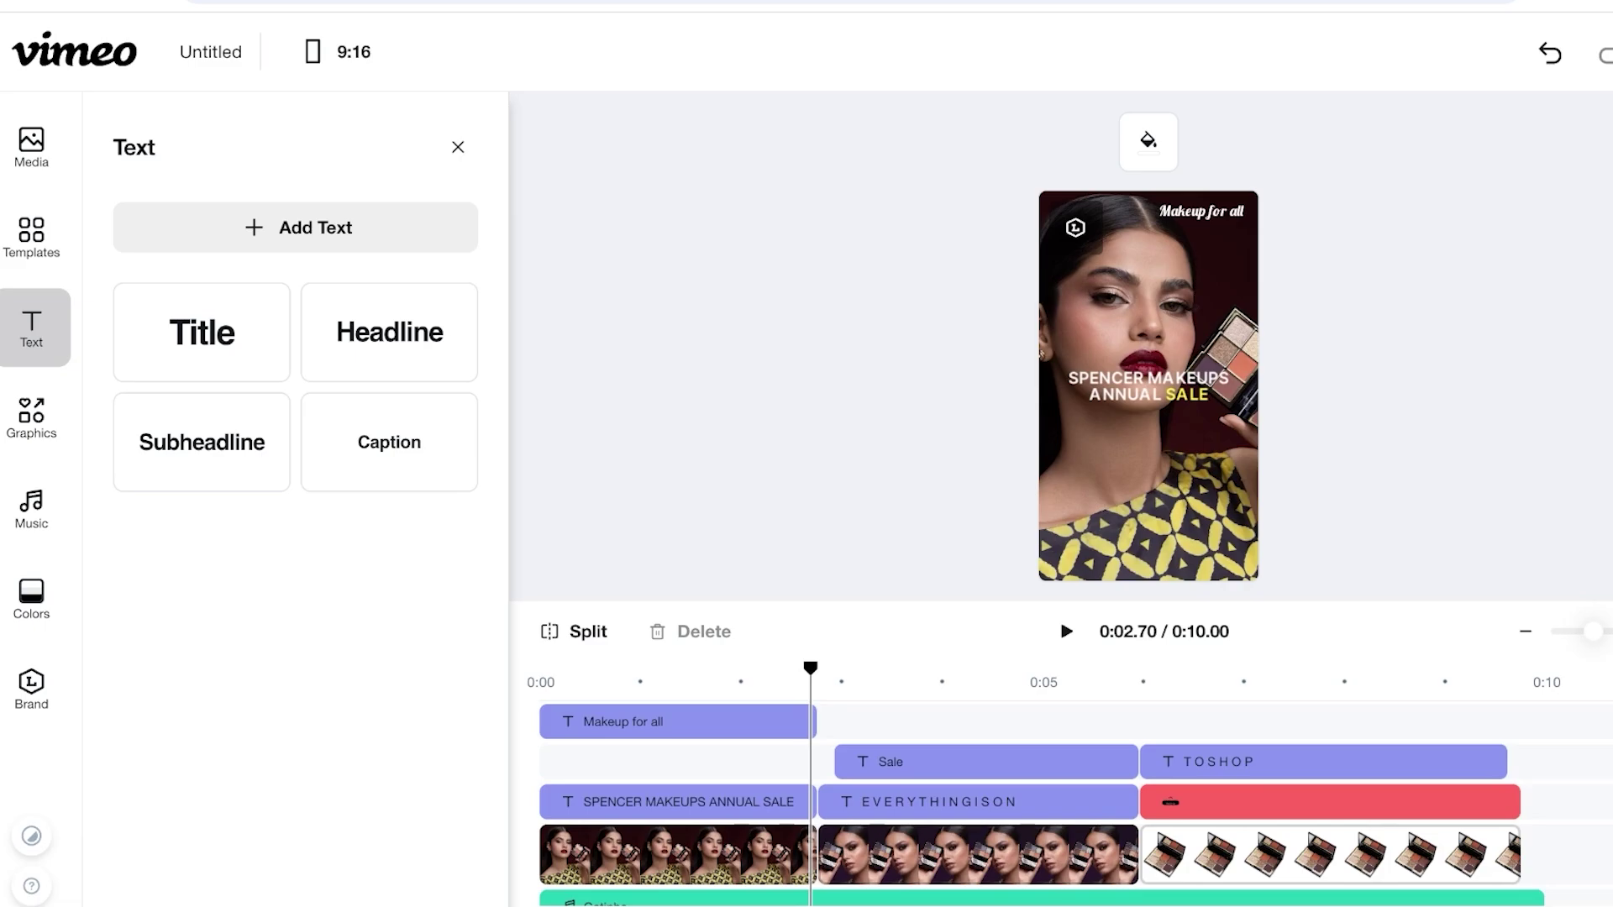
Step: Scrub through the timeline to view the second scene at 0:03.47
triple_click(1164, 632)
left_click_drag(810, 668, 1397, 669)
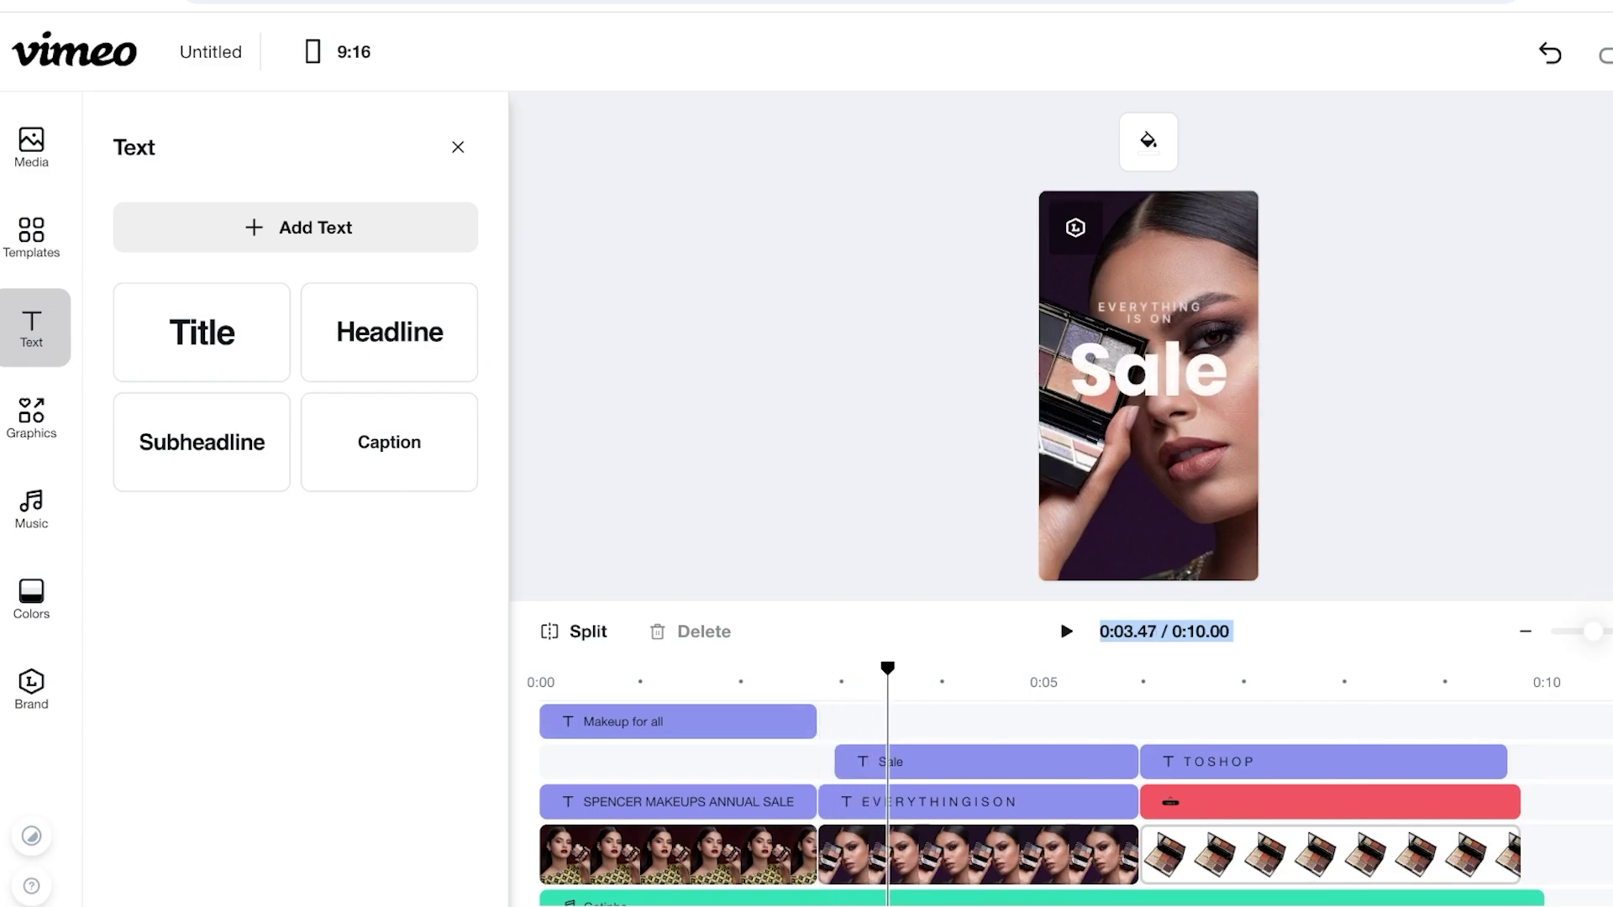
scroll(1041, 806, "down", 1)
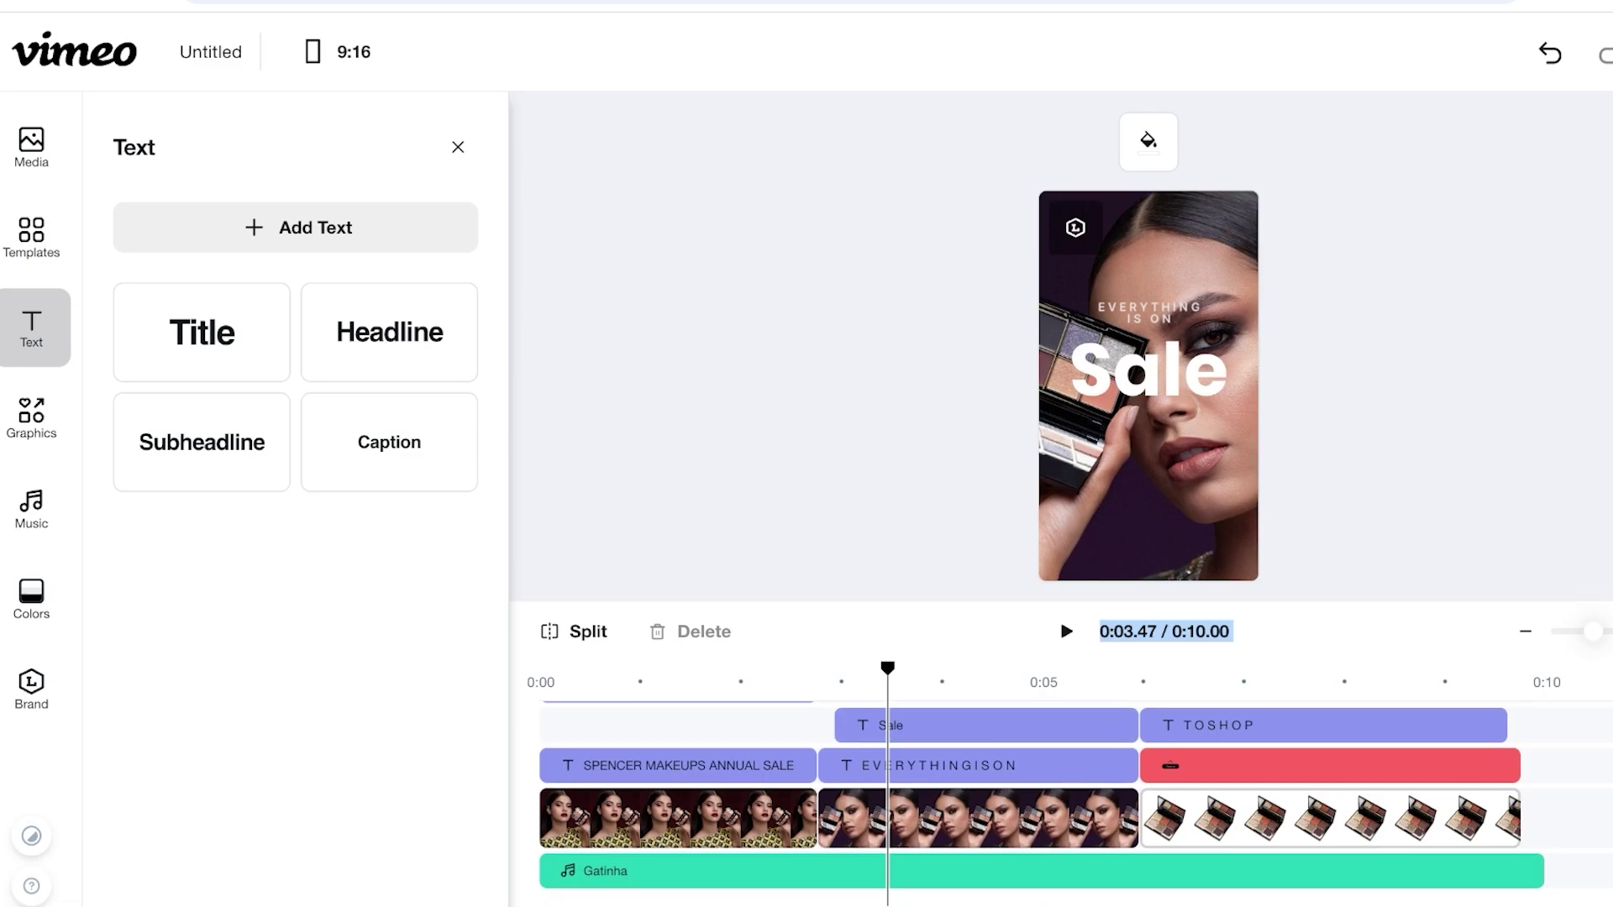
Step: Open the graphics library and review the full list of graphic categories, from Shapes to Photo Stickers
left_click(31, 416)
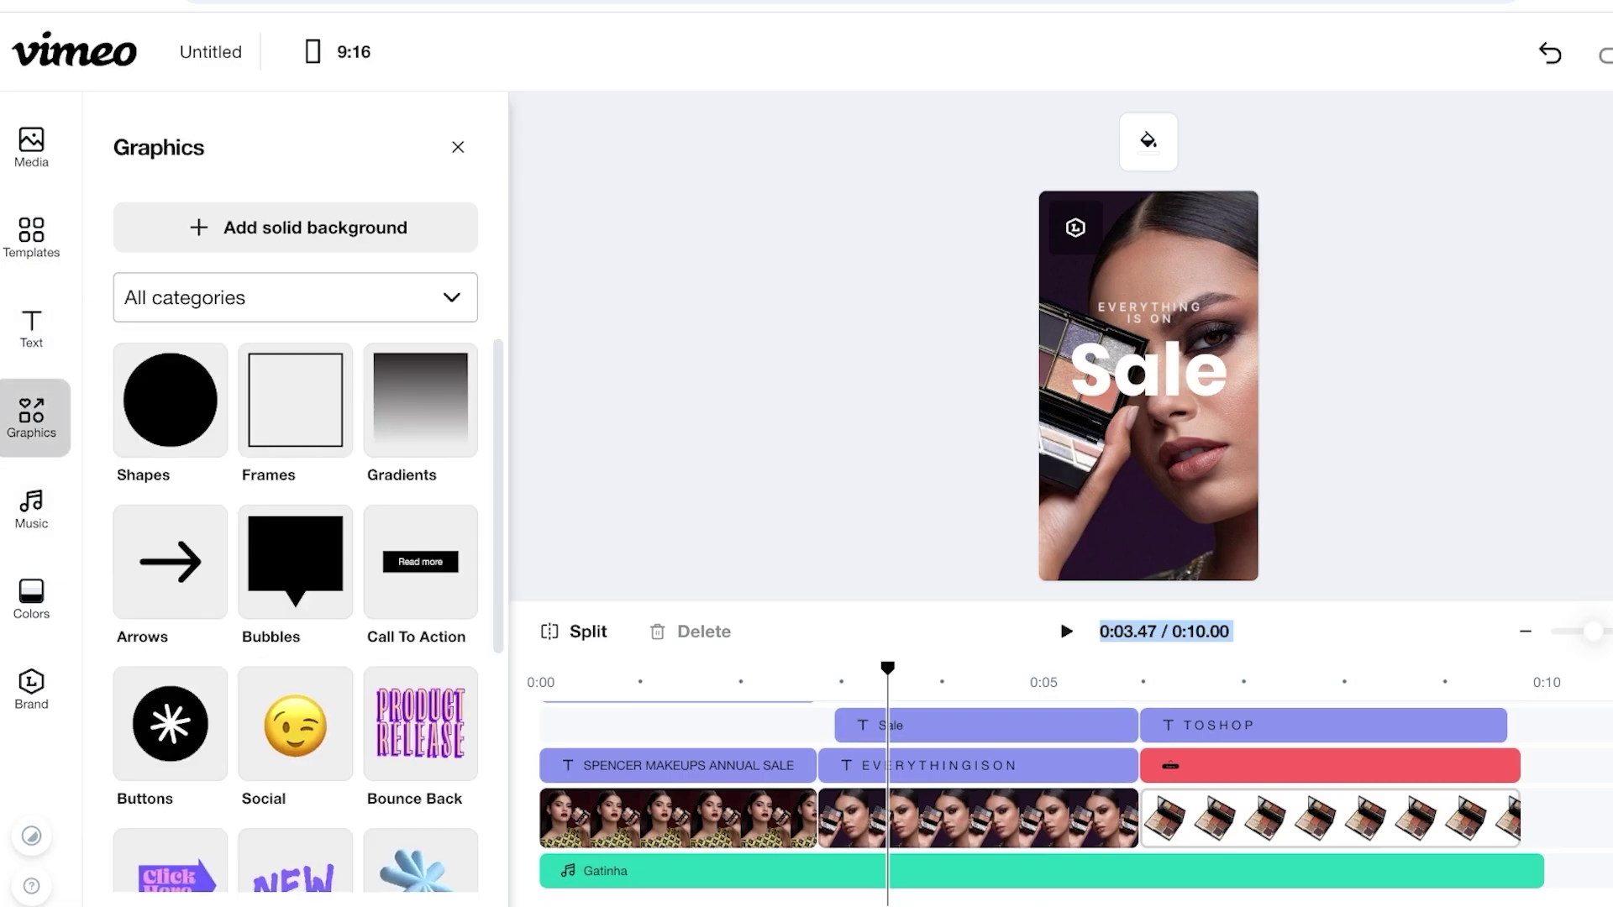
left_click(451, 298)
scroll(252, 508, "down", 5)
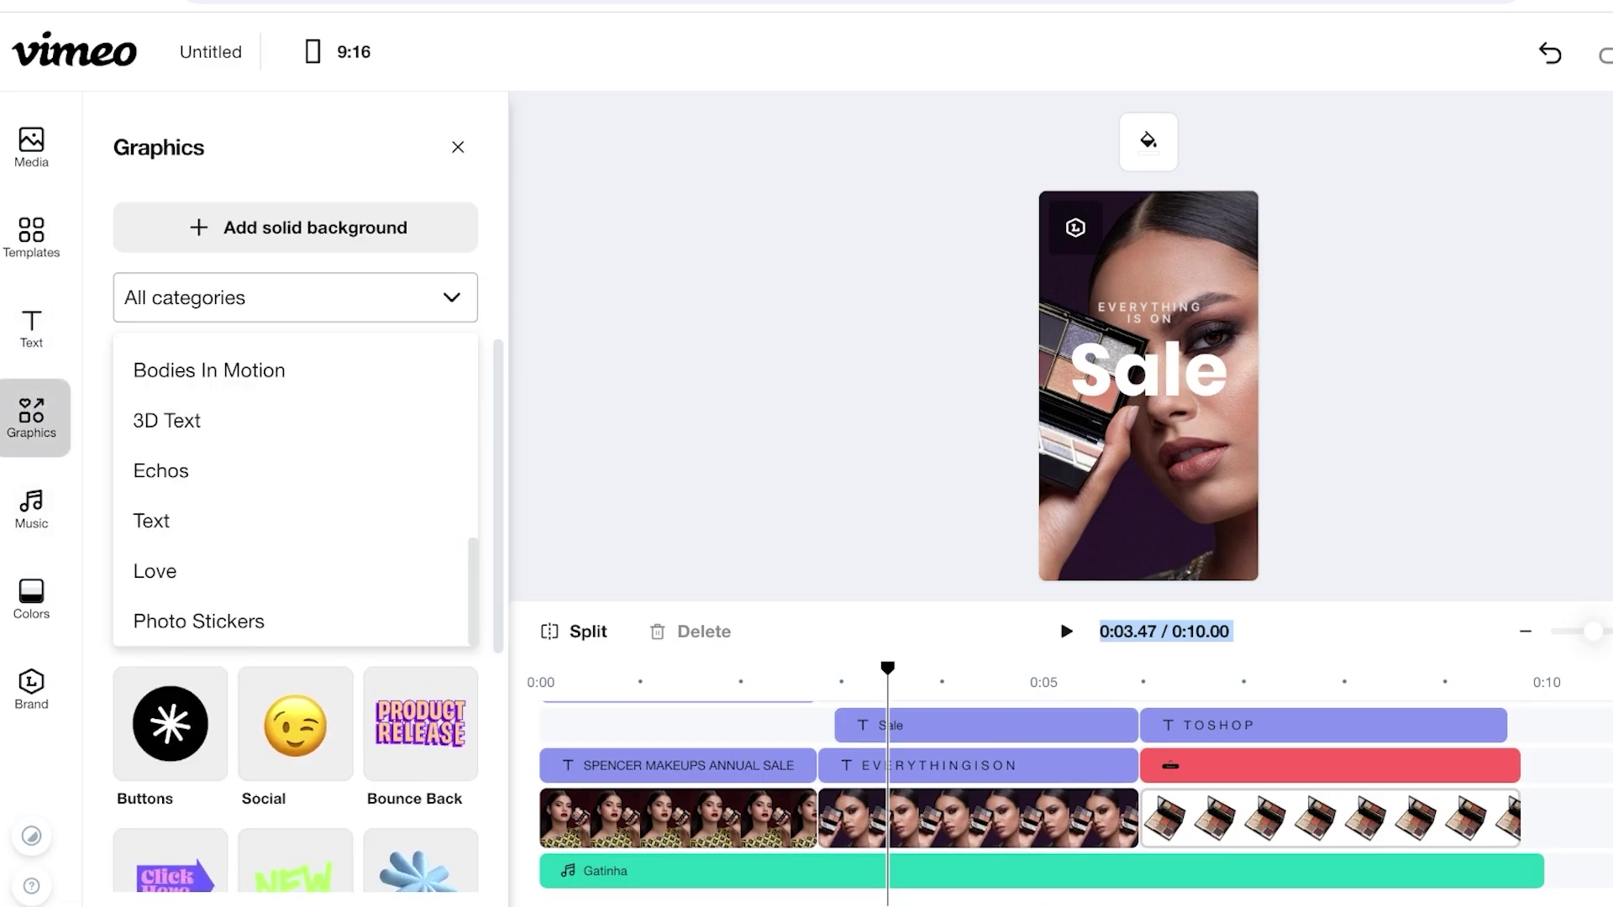
scroll(252, 508, "up", 5)
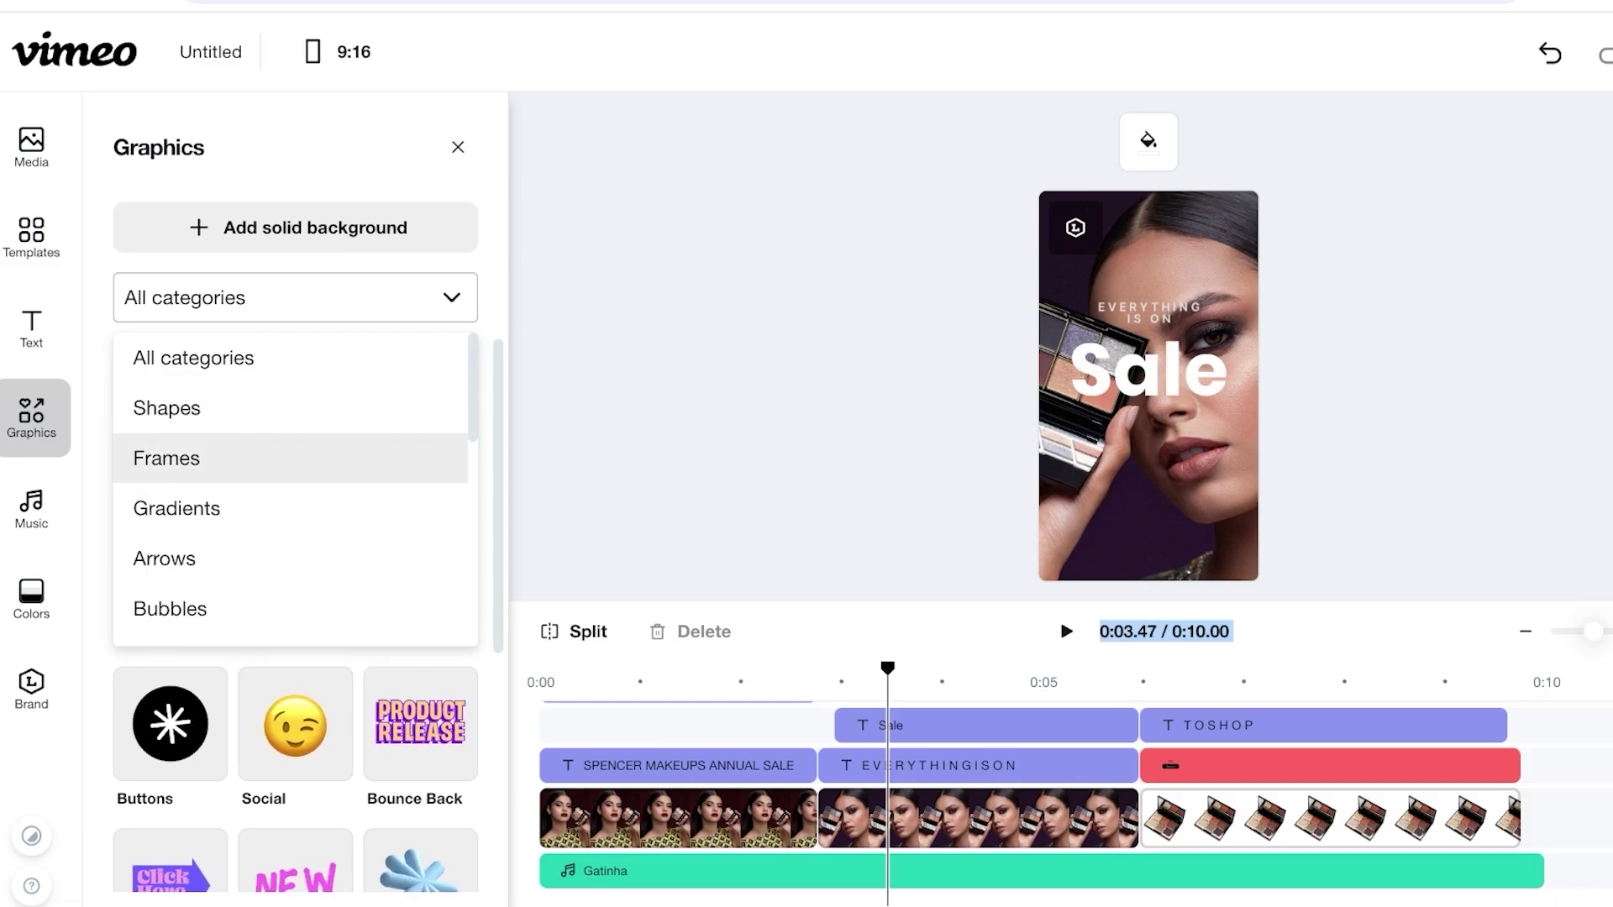
scroll(252, 601, "down", 1)
scroll(252, 587, "down", 3)
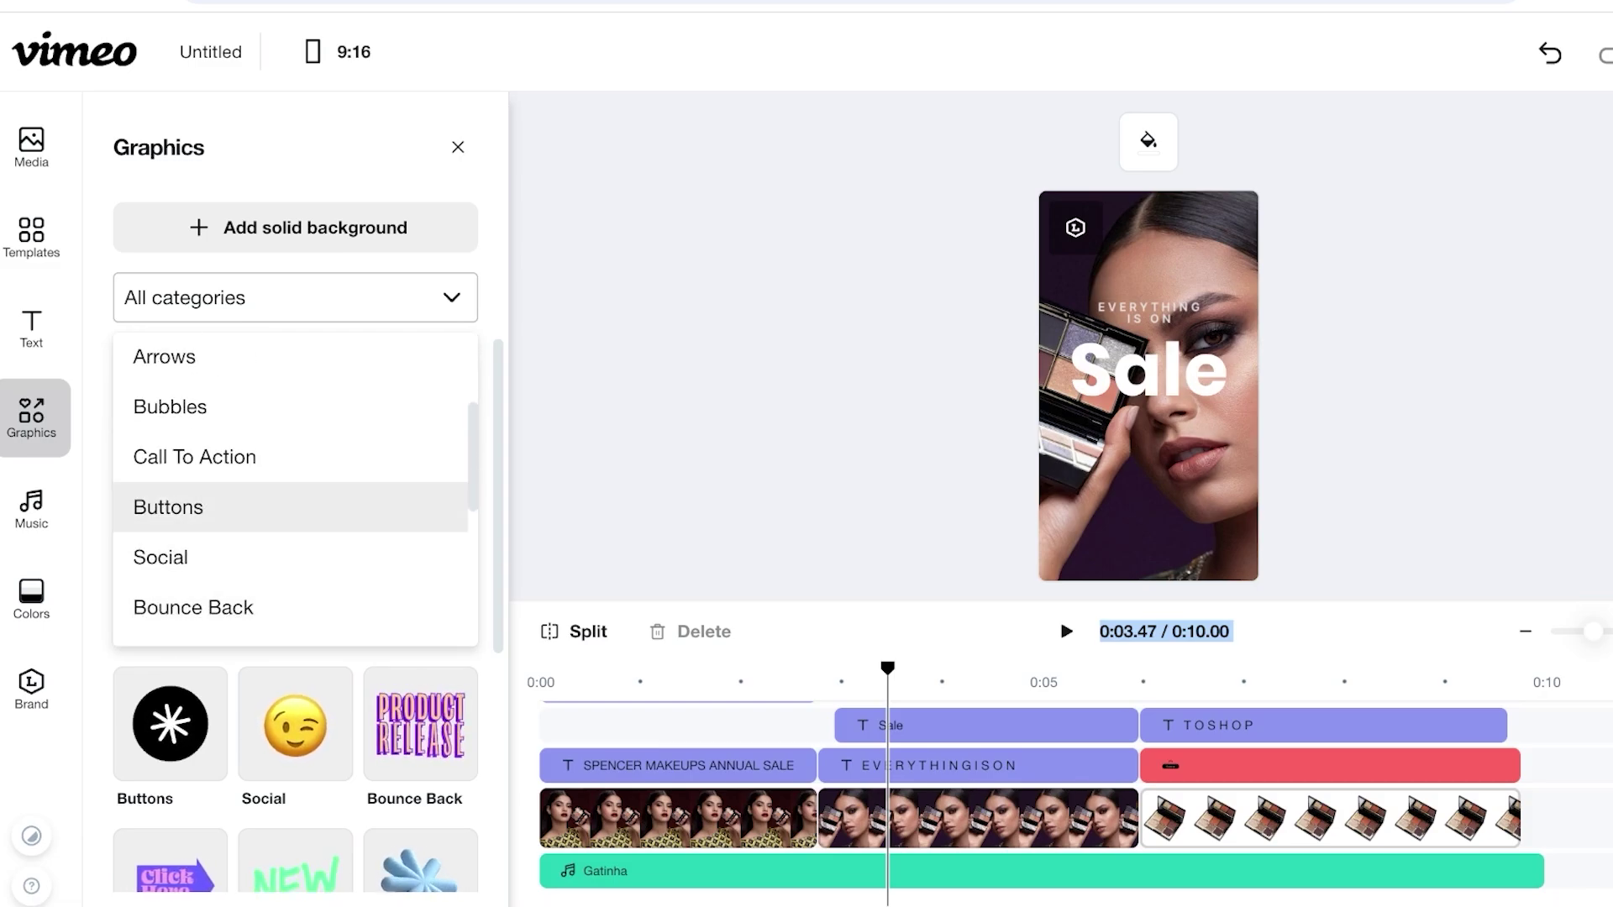
scroll(252, 541, "down", 5)
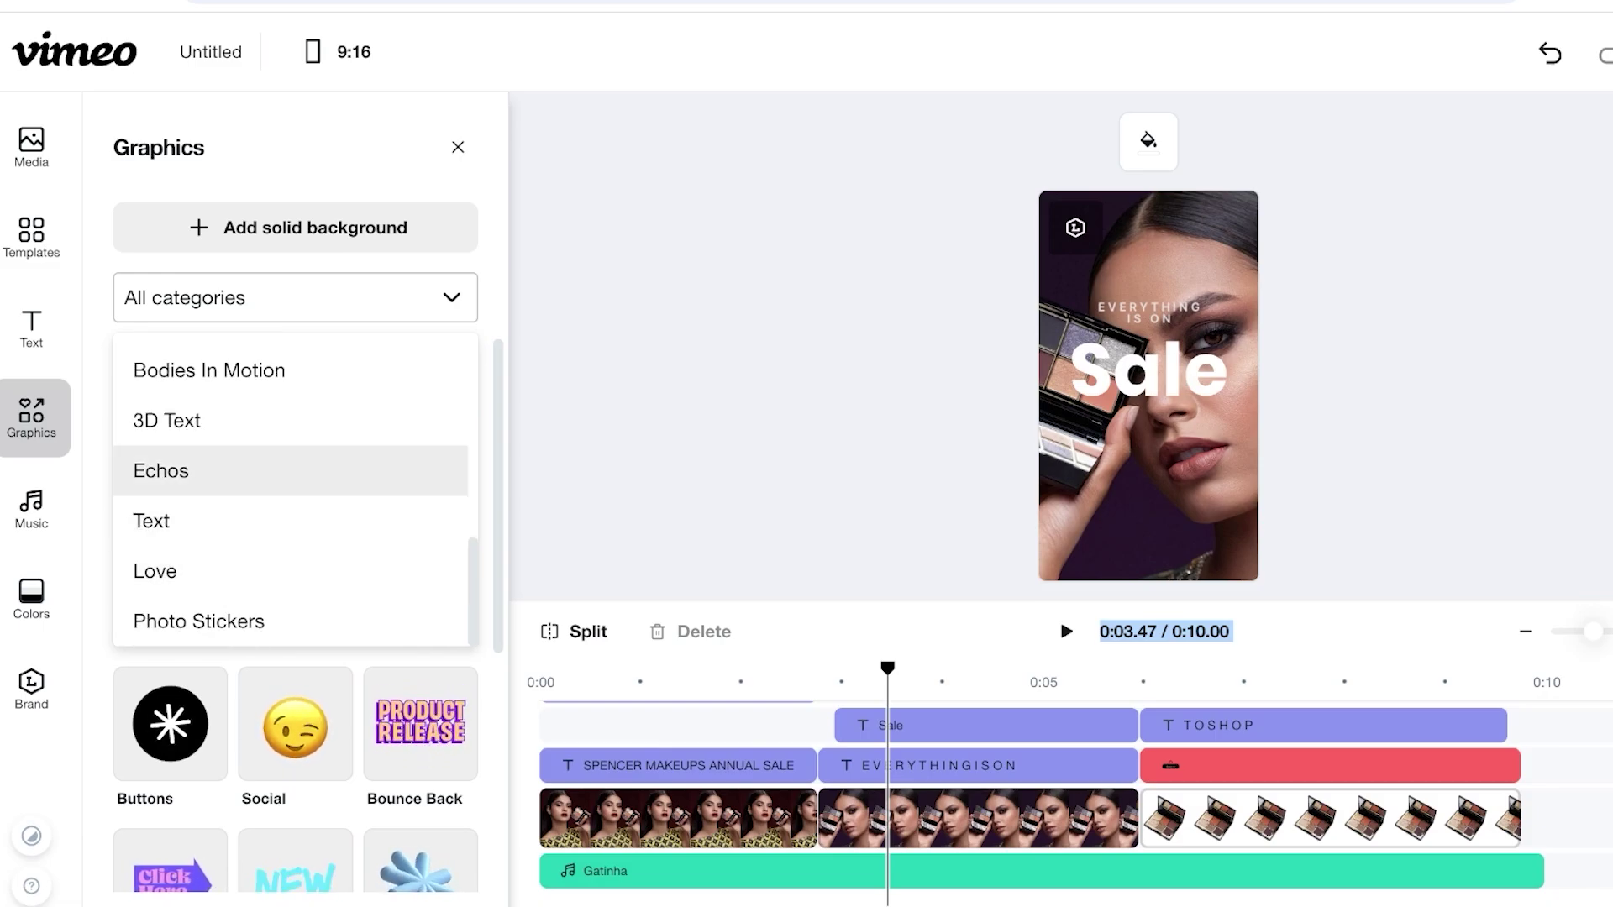
scroll(252, 403, "up", 3)
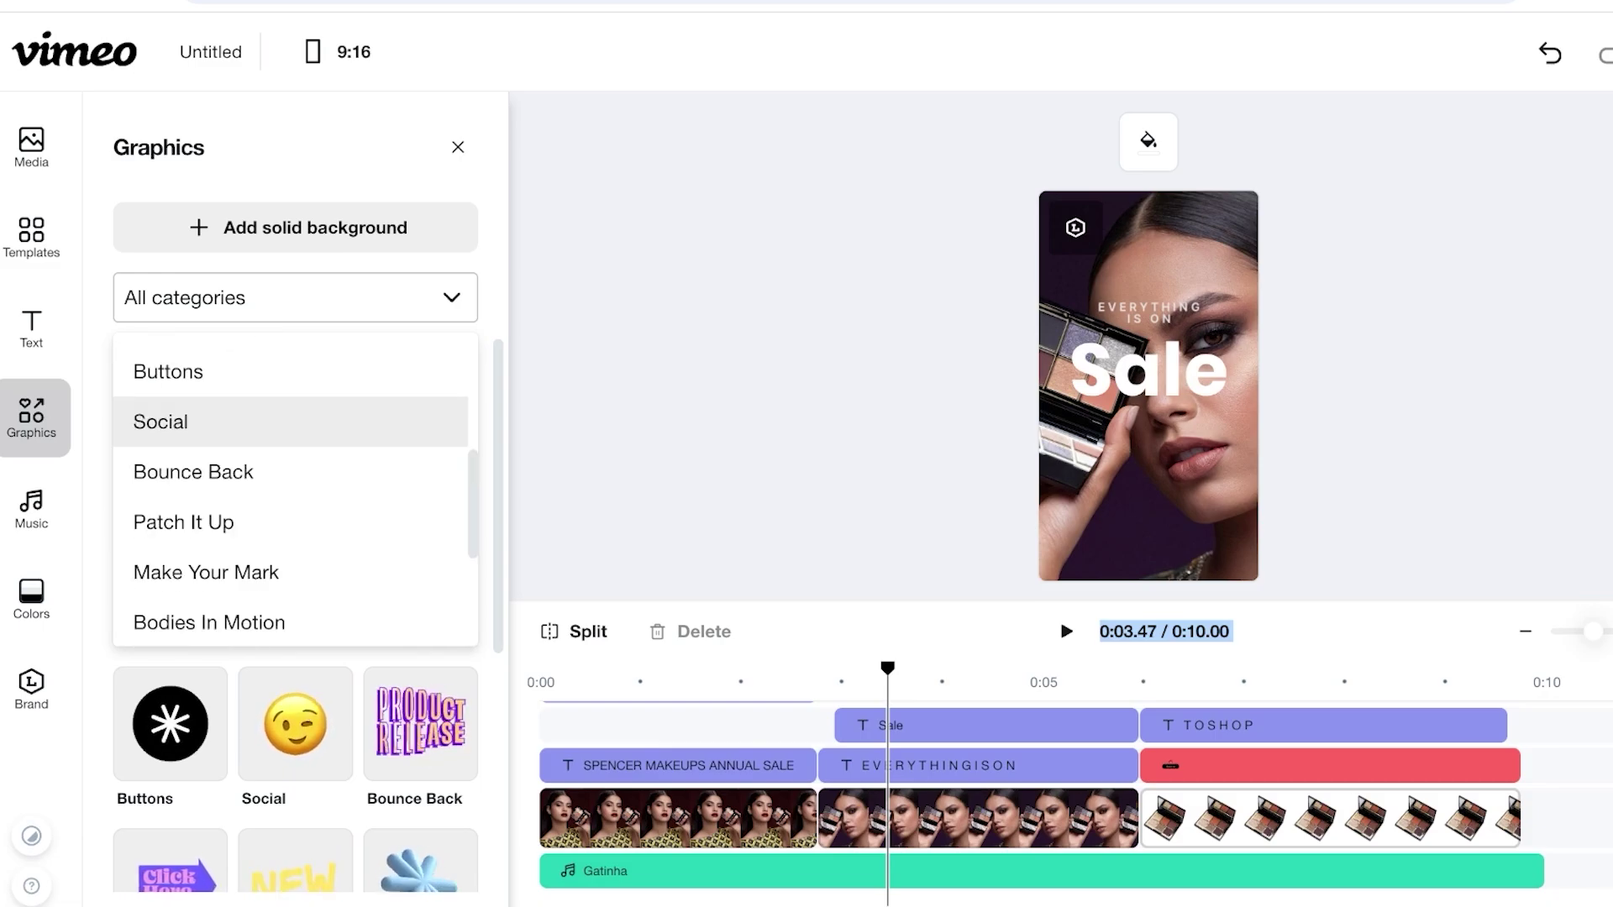
left_click(296, 297)
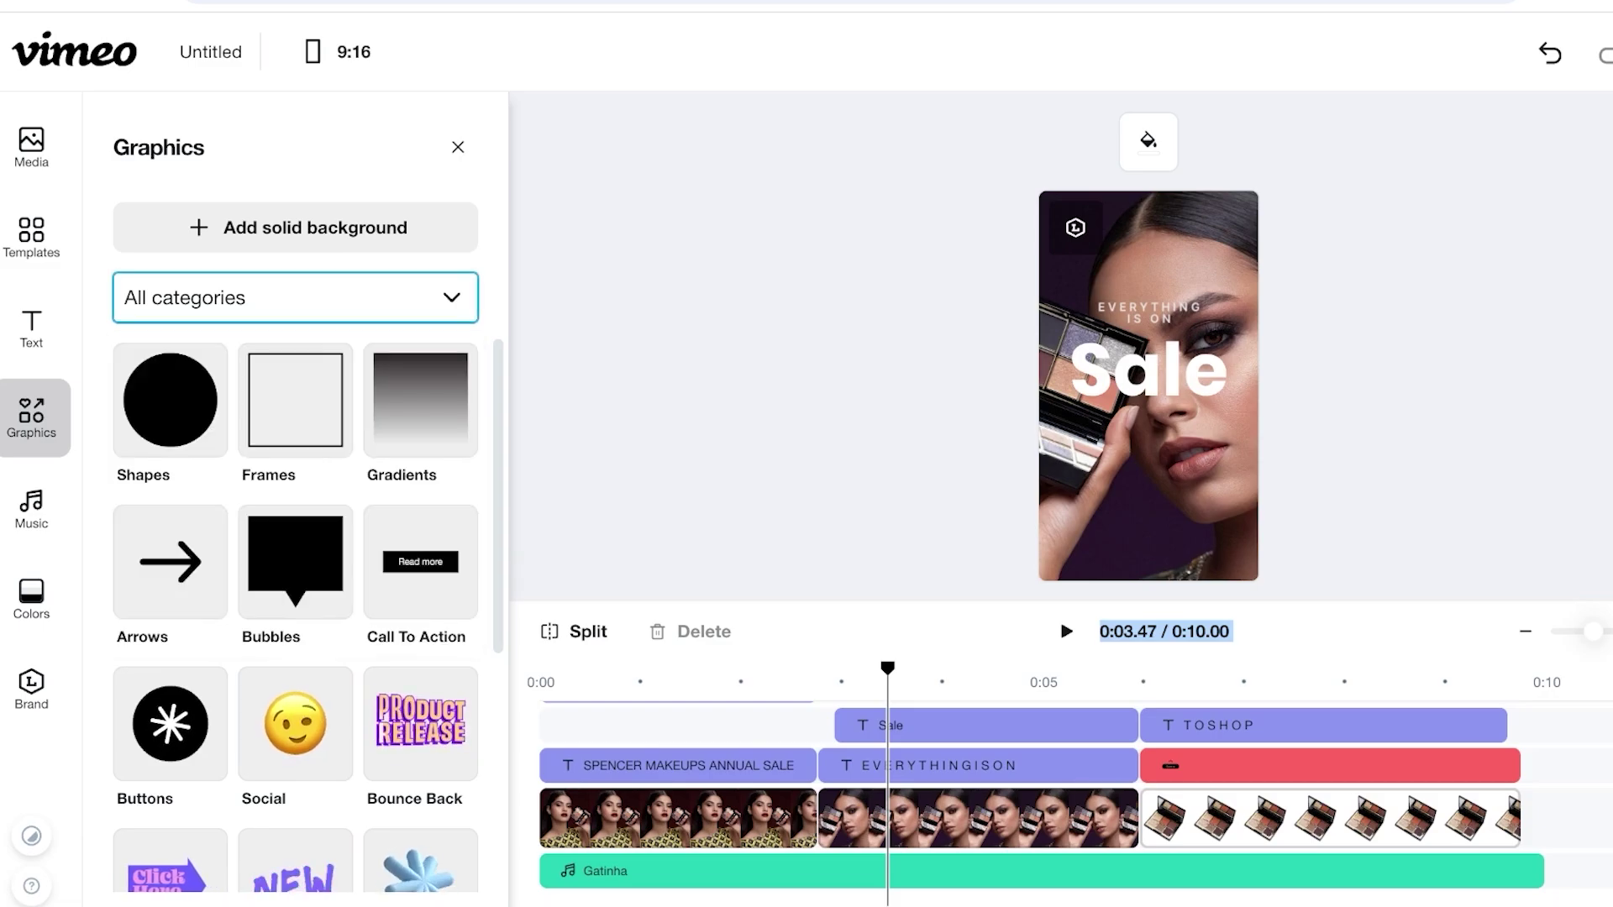
Step: Look through the preview thumbnails of all graphic categories, down to Love and Photo Stickers
scroll(171, 604, "down", 5)
scroll(169, 626, "up", 5)
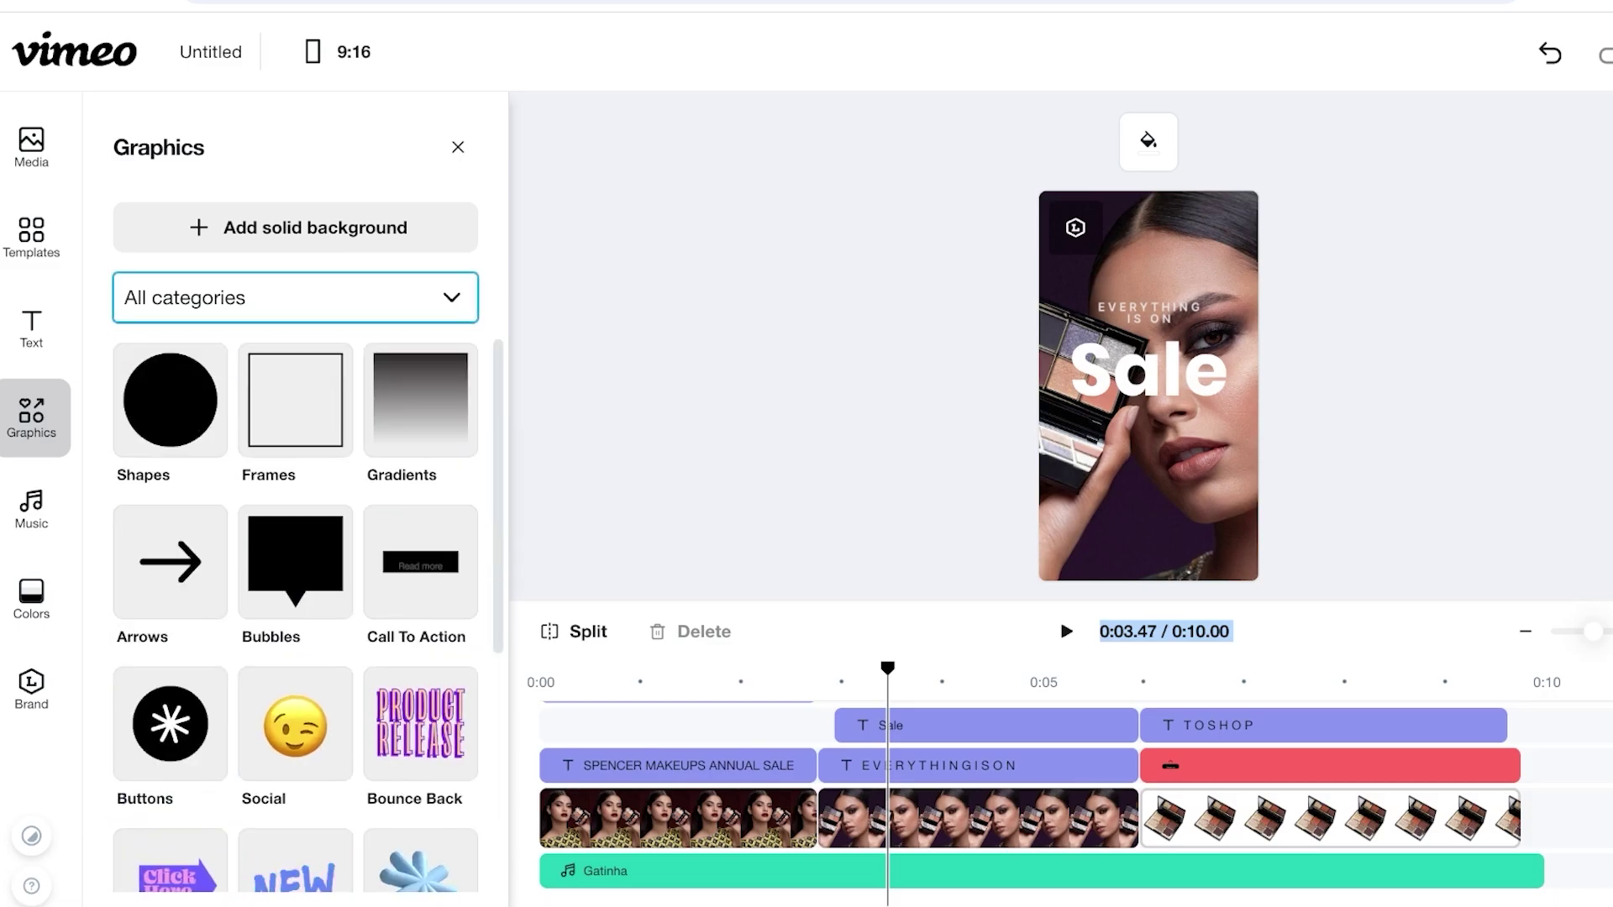
scroll(295, 470, "down", 5)
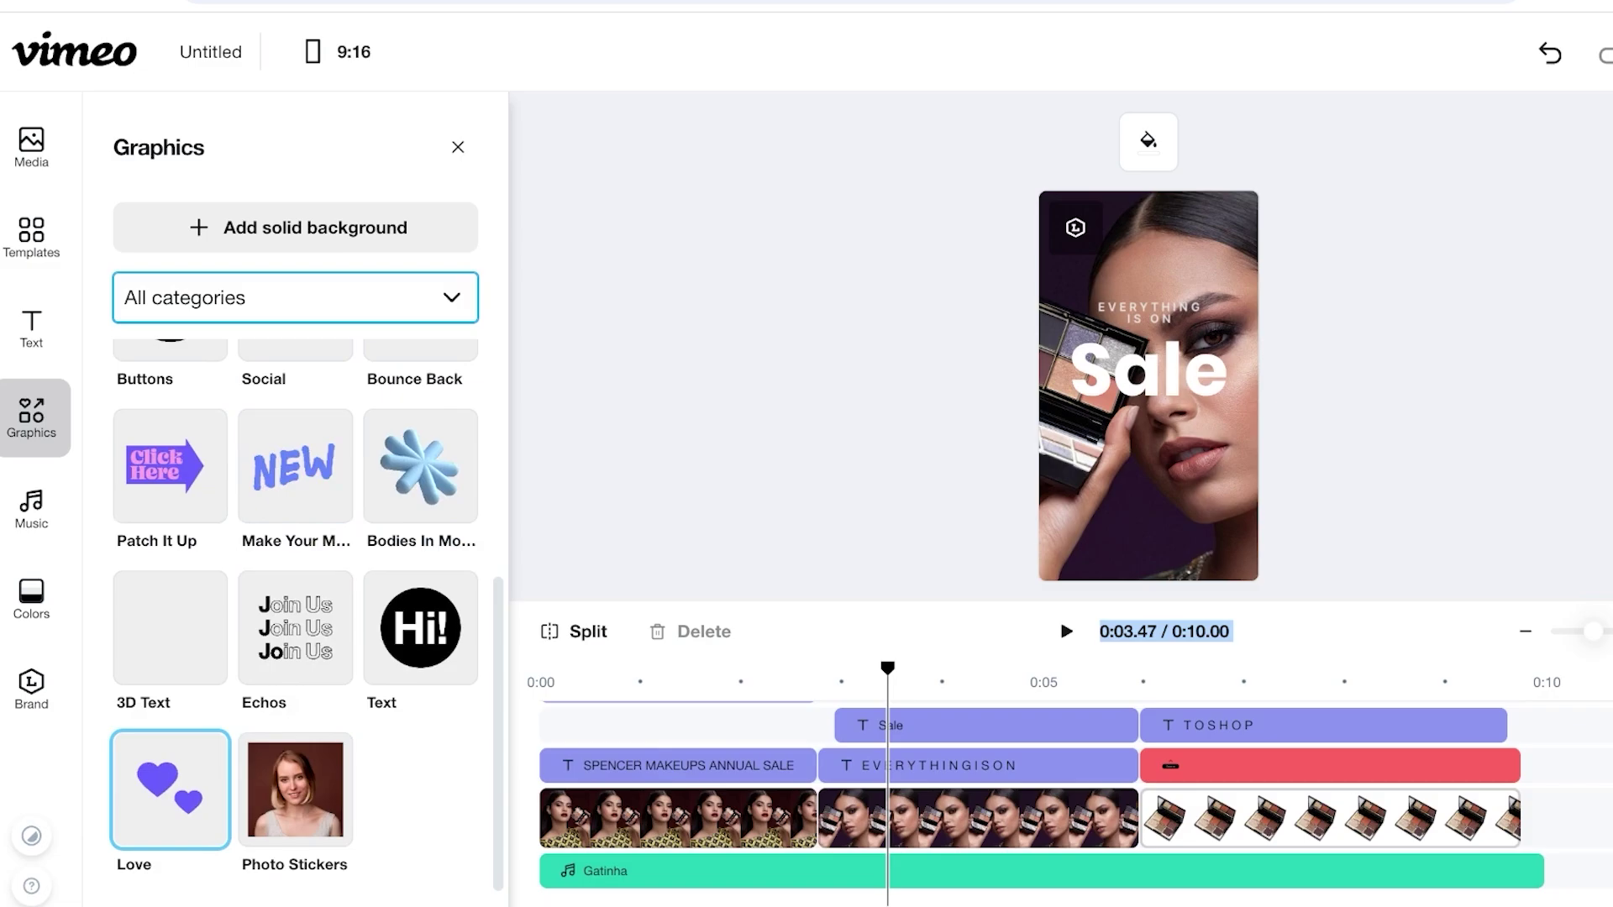
scroll(171, 613, "up", 2)
scroll(171, 613, "down", 2)
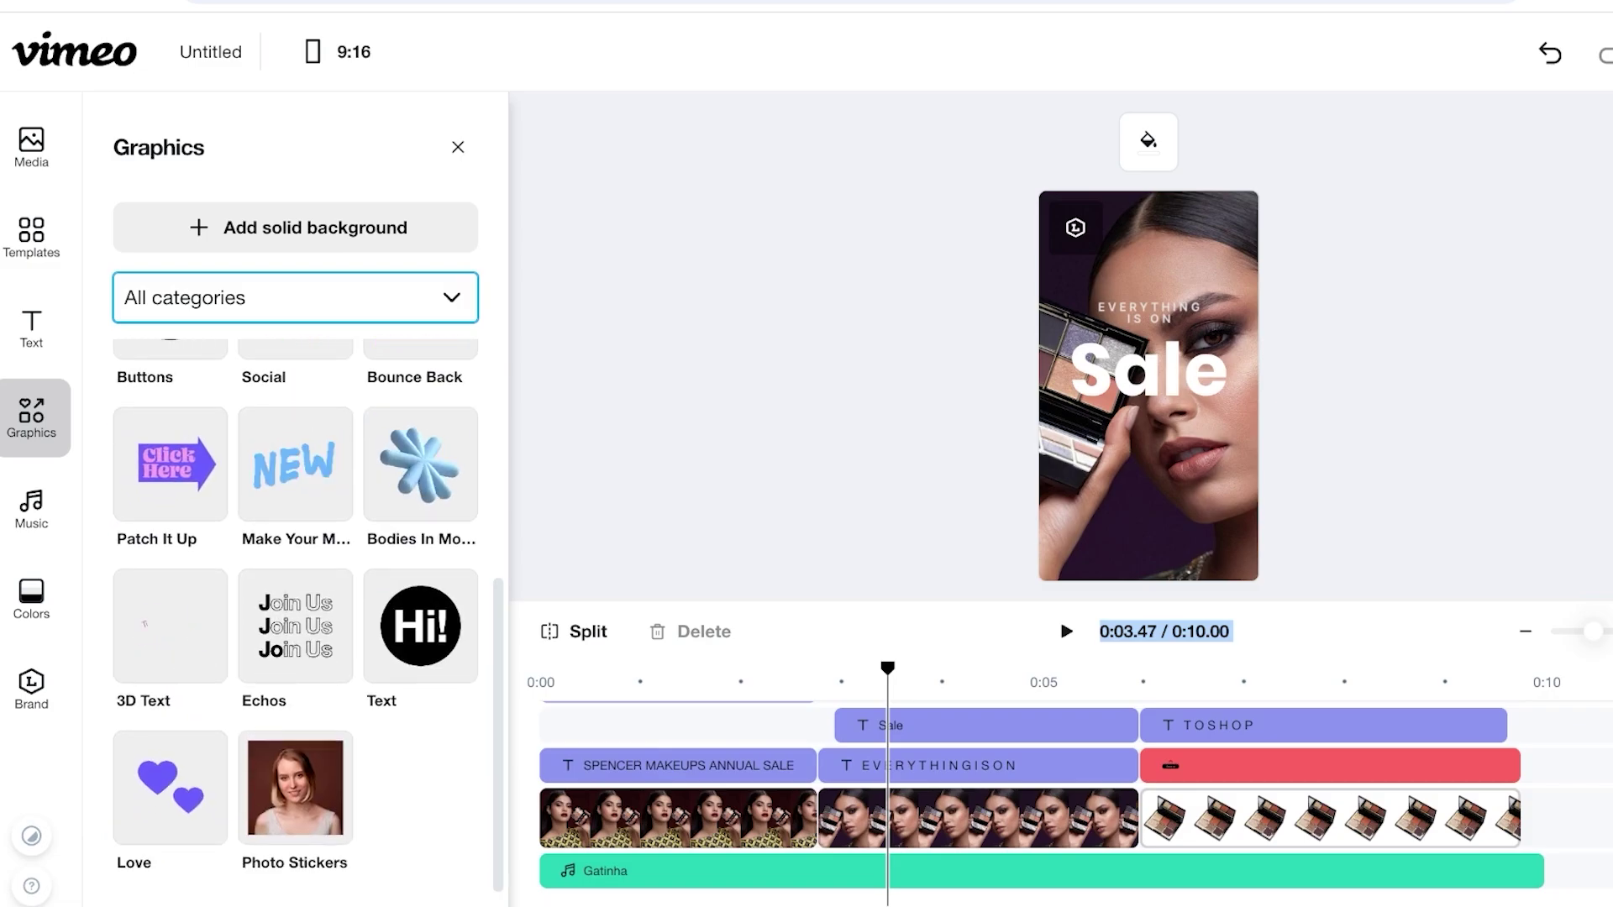
scroll(420, 630, "up", 3)
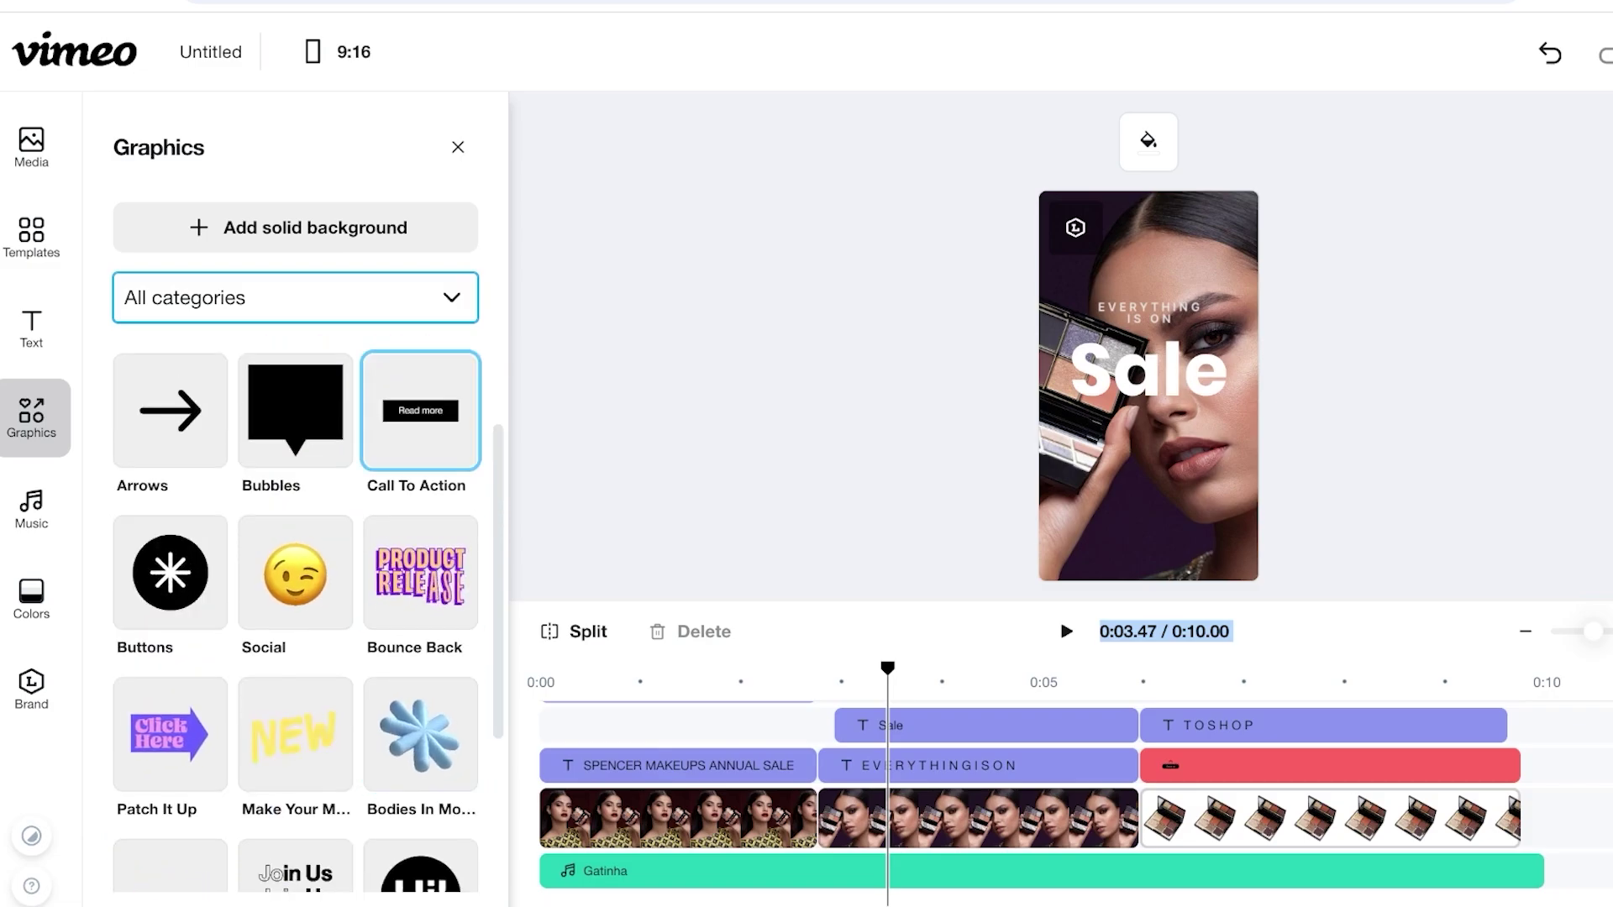
Step: Open the Echos graphics category and look through its animated text graphics
scroll(419, 412, "down", 3)
left_click(265, 651)
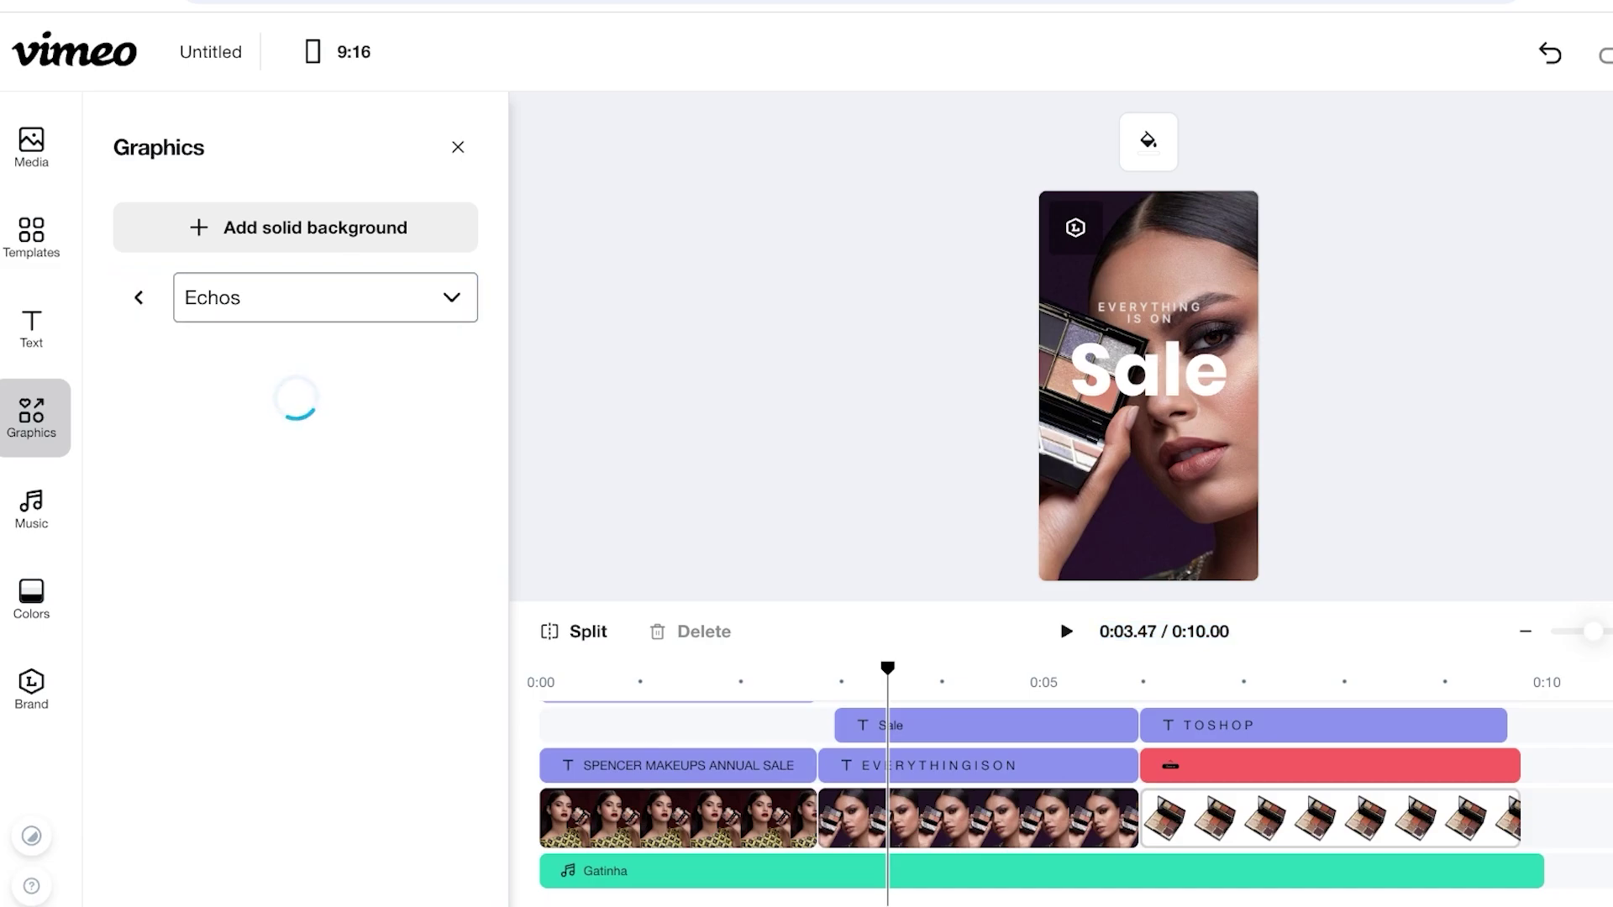
scroll(295, 520, "down", 7)
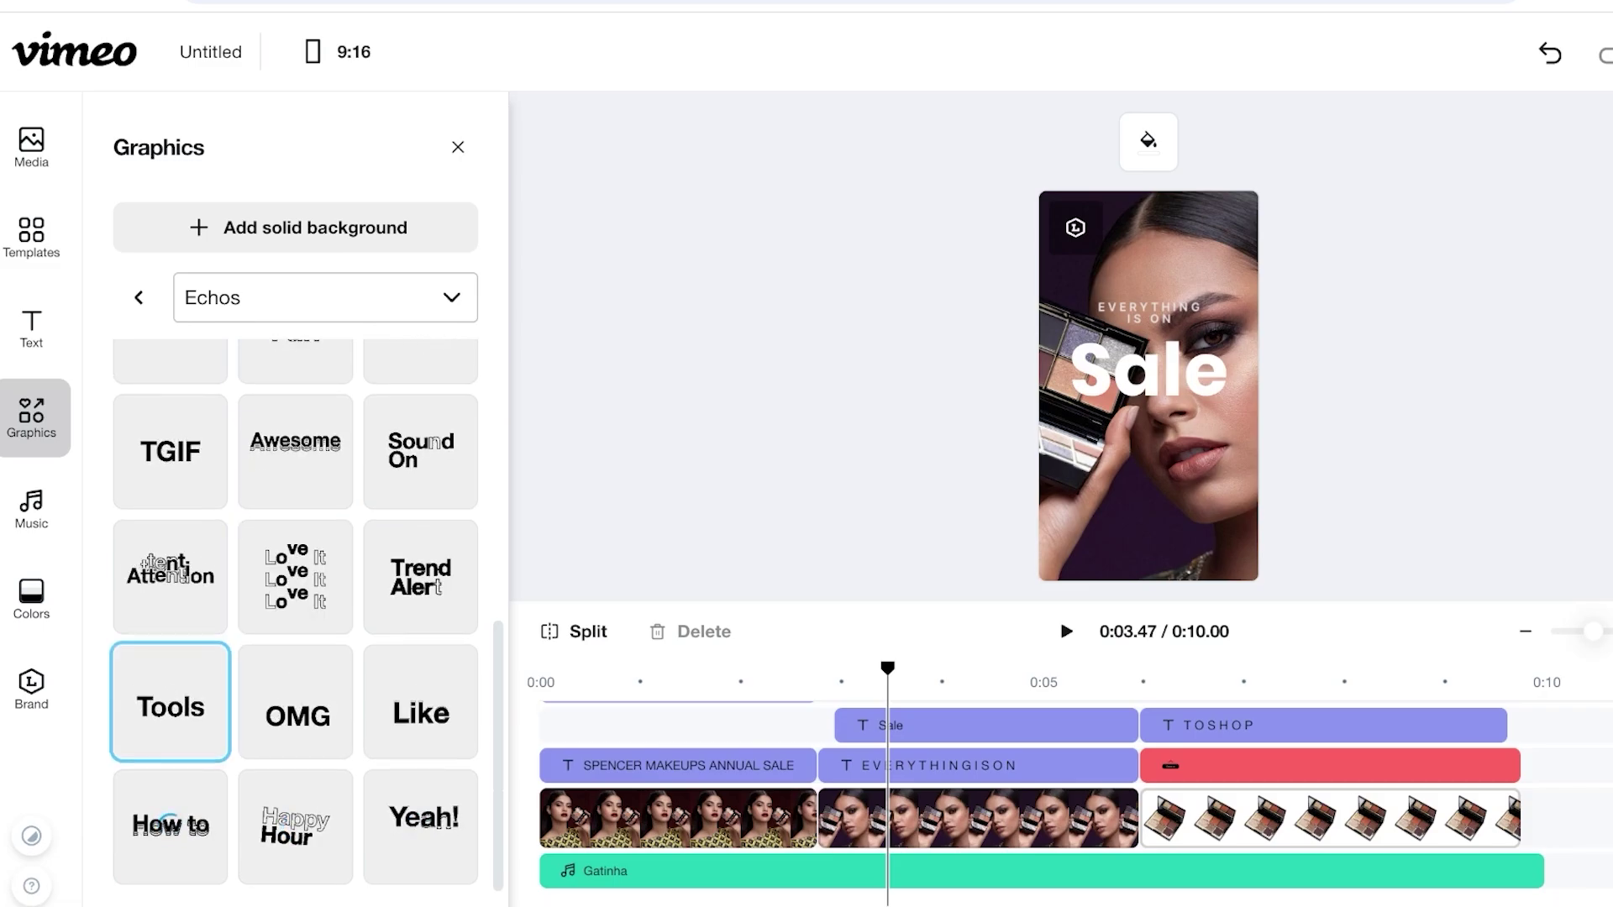
scroll(419, 699, "up", 2)
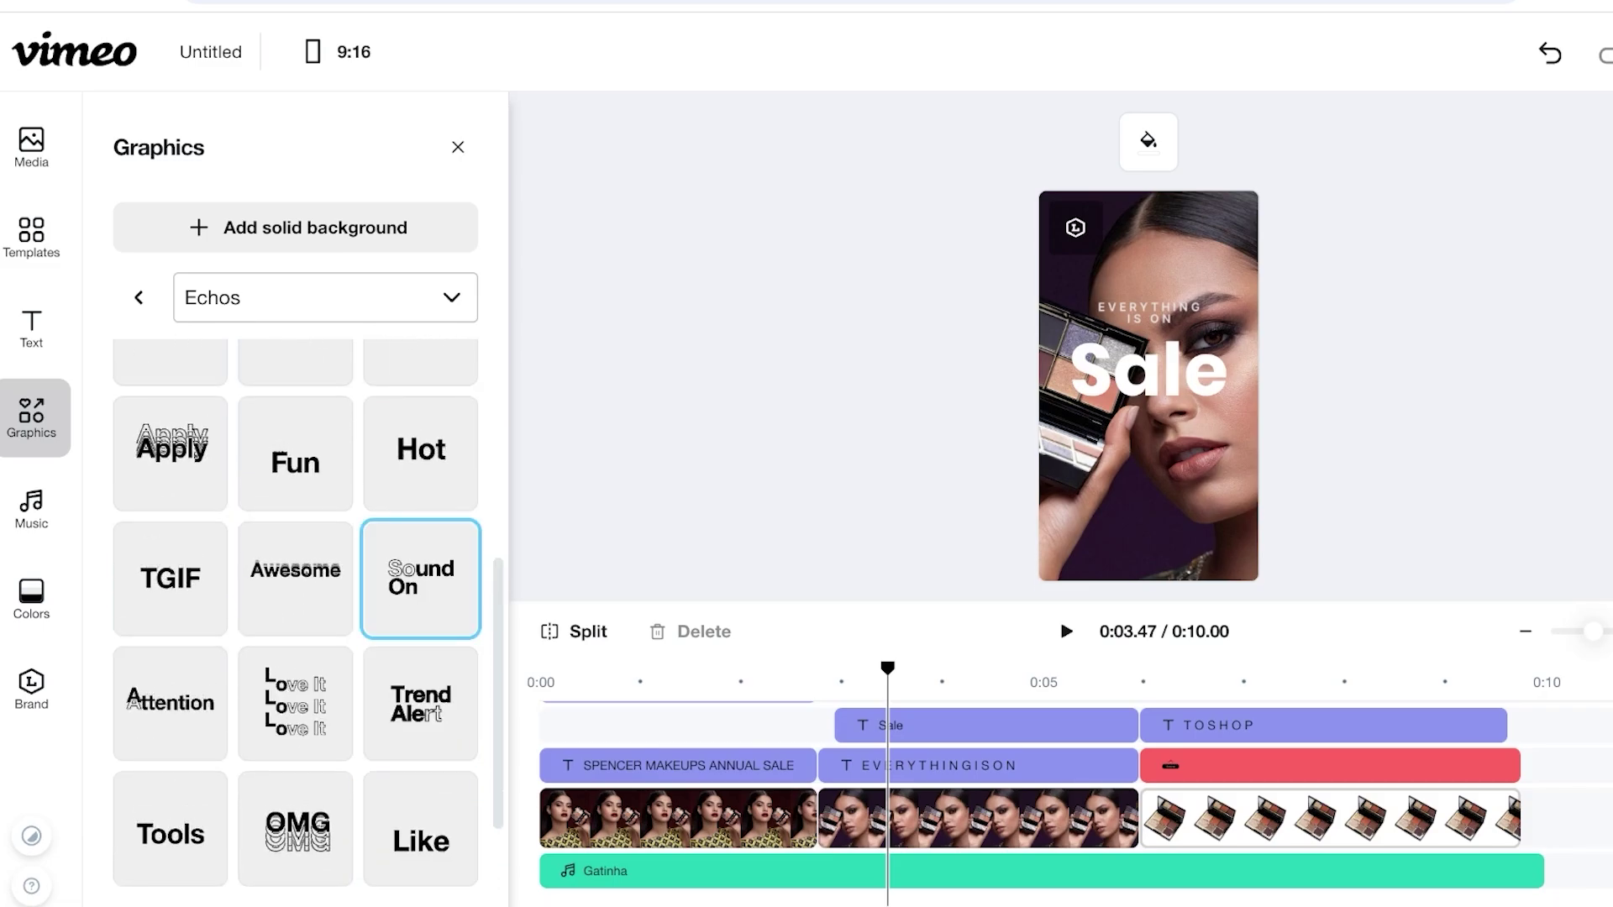
scroll(420, 526, "up", 3)
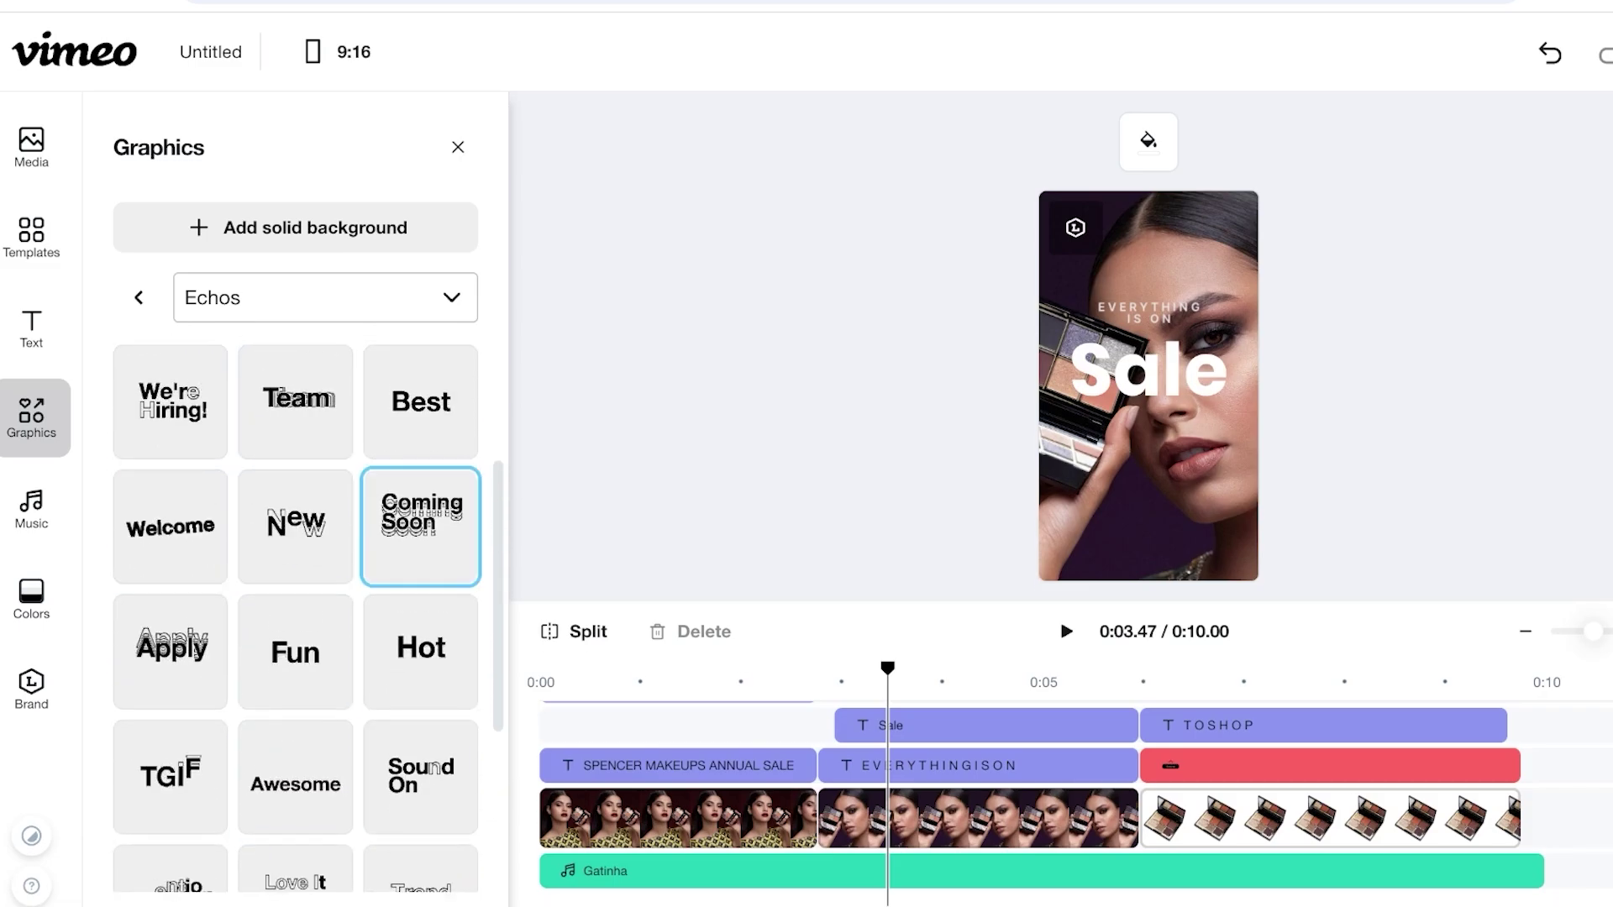
scroll(420, 526, "up", 4)
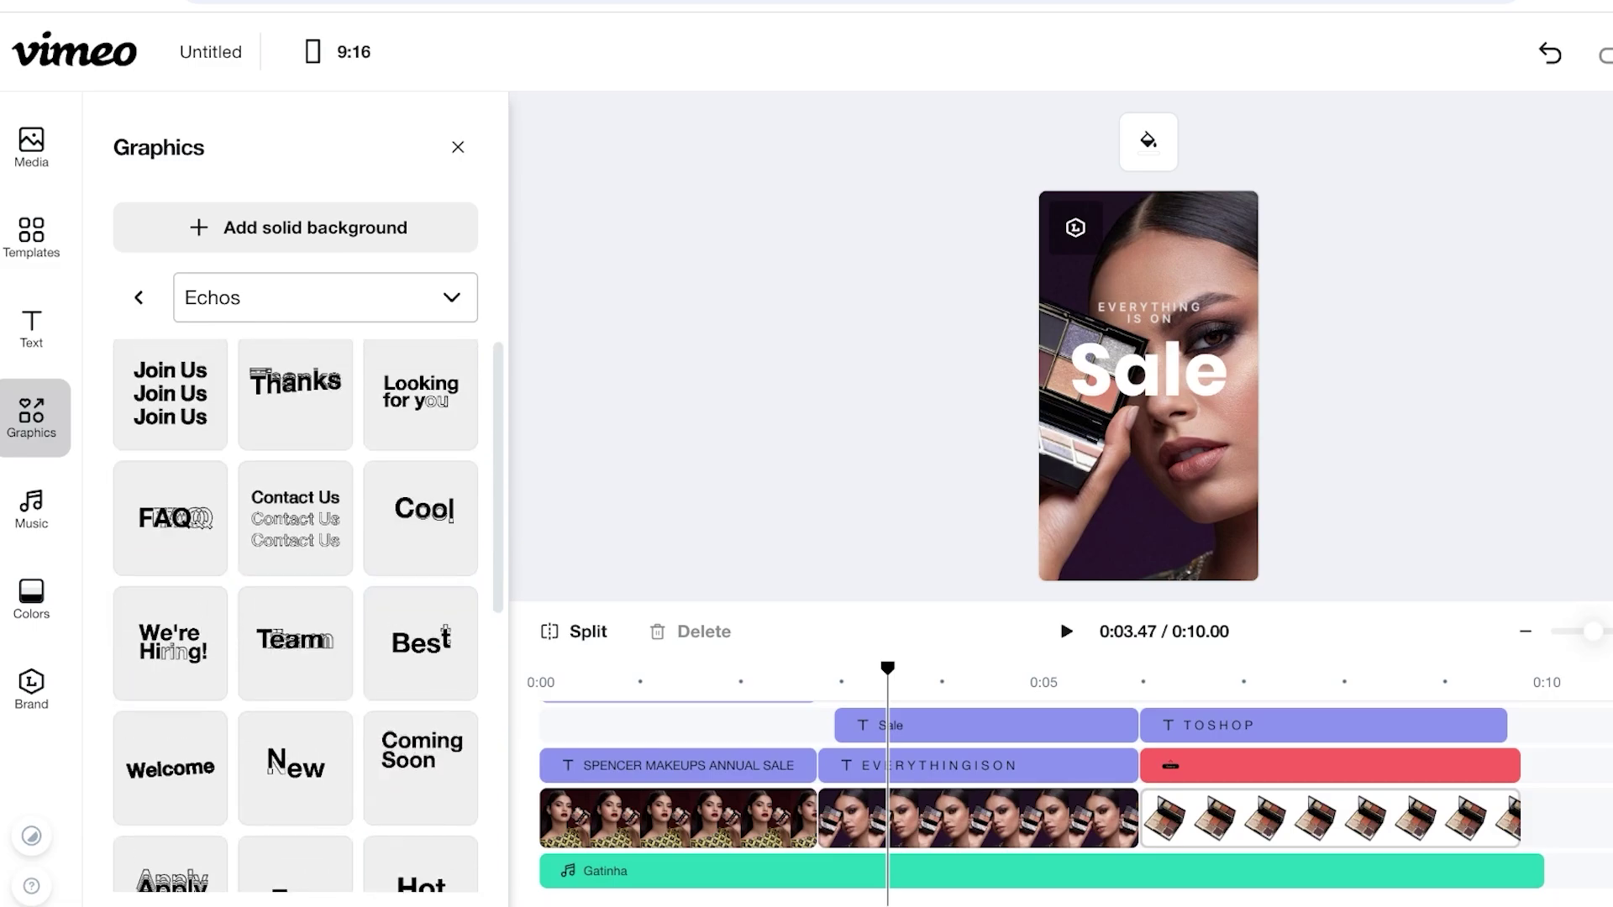
scroll(295, 605, "down", 9)
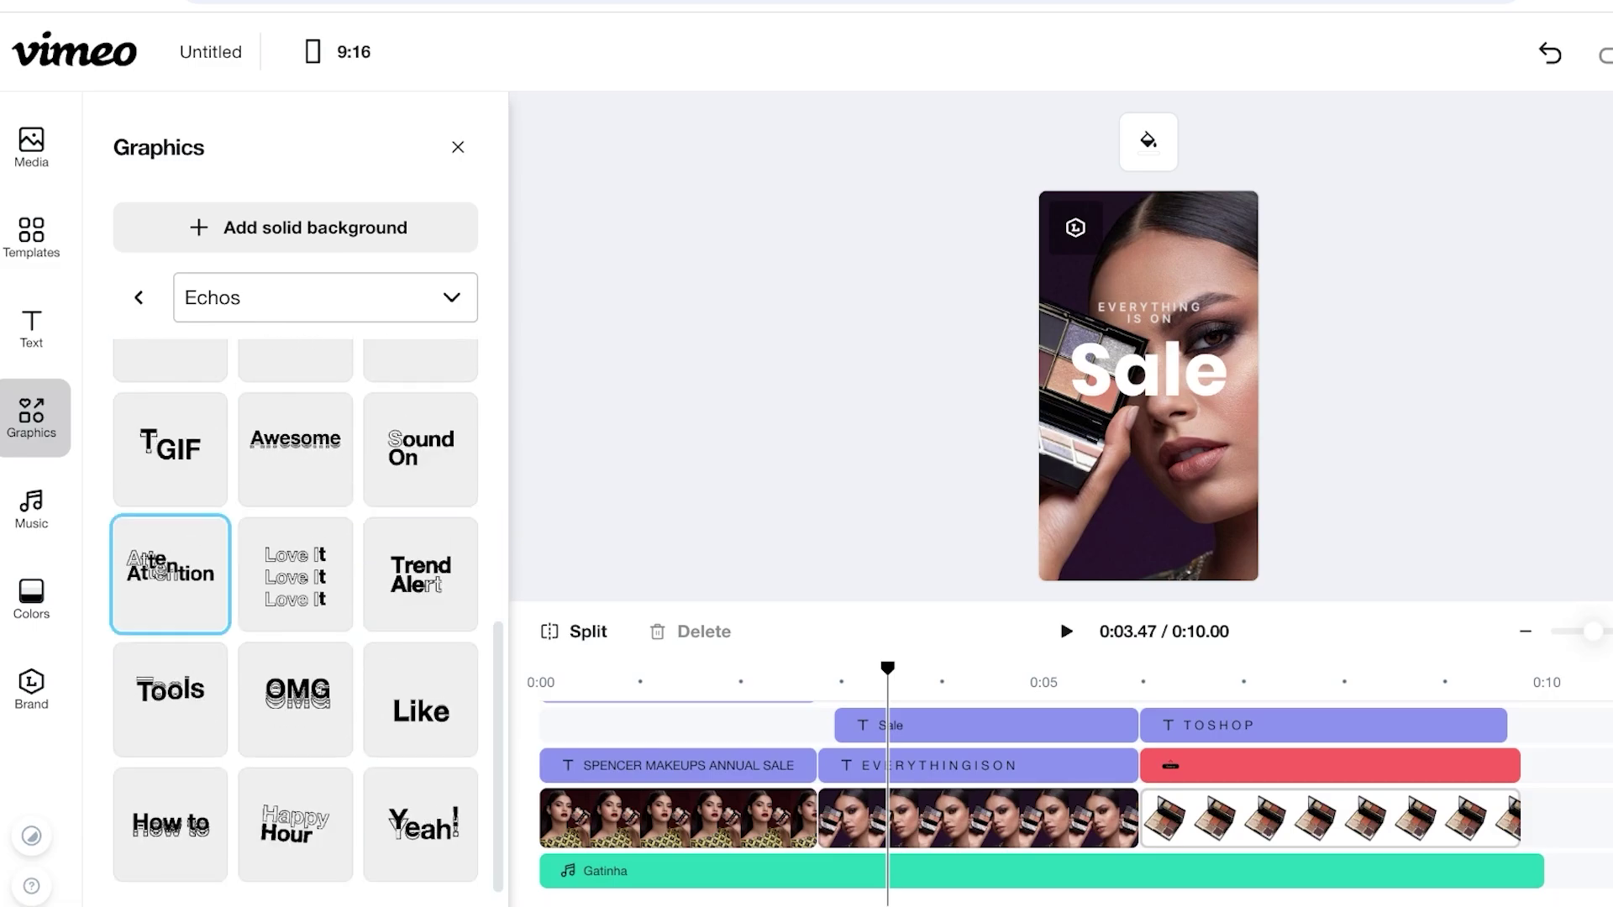
Step: Add the pink hearts graphic from the Make Your Mark category and place it in the frame's lower-right corner
left_click(139, 297)
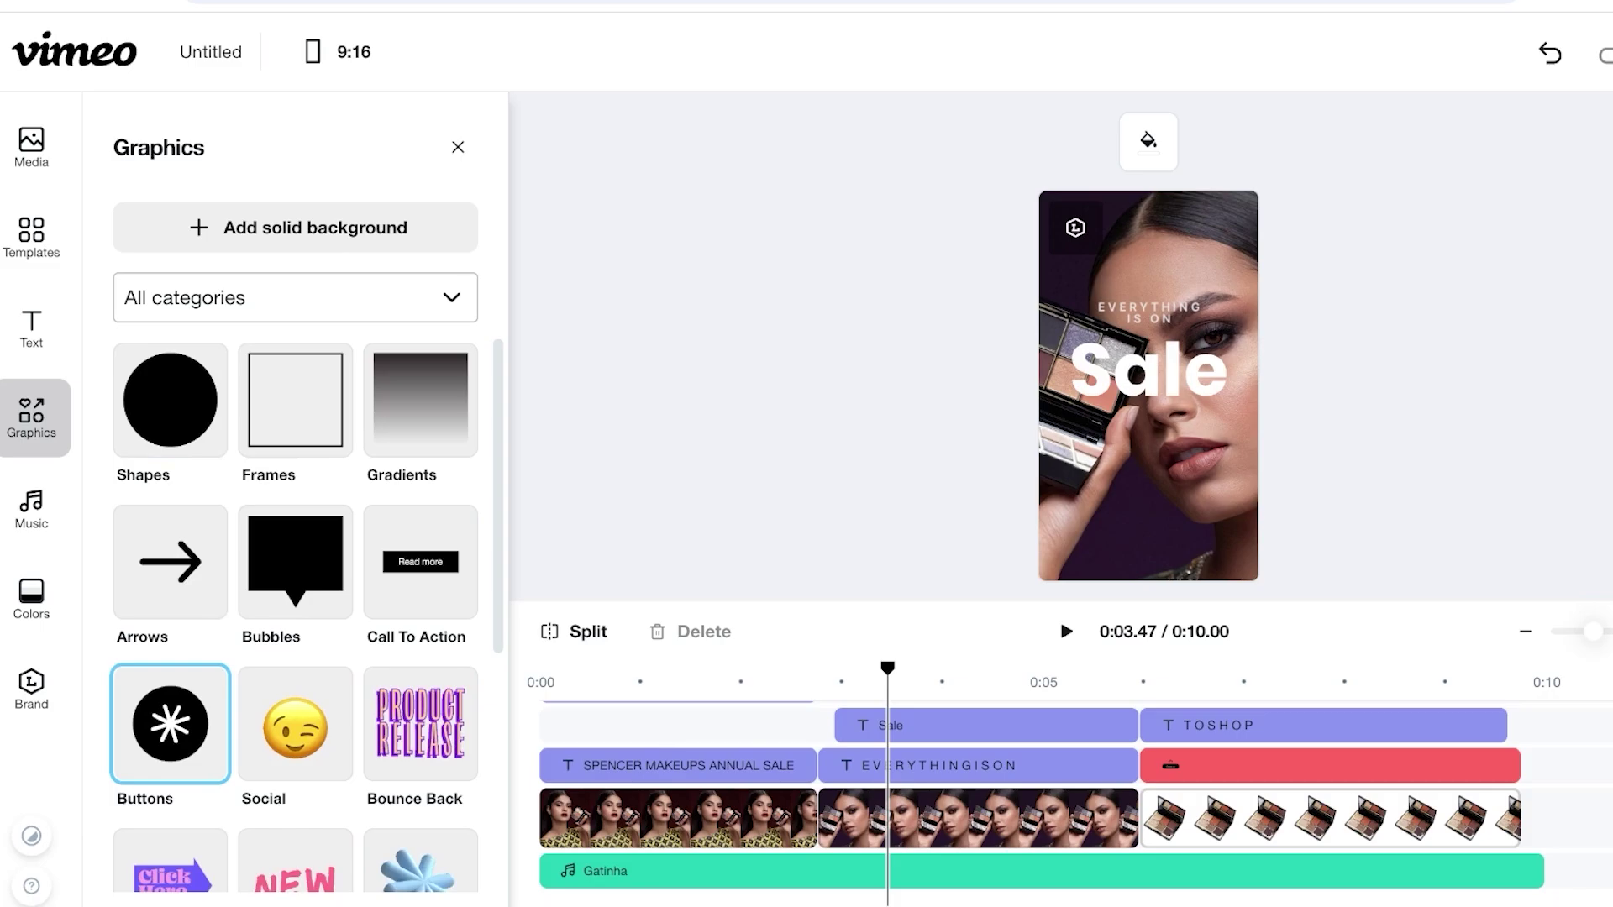
scroll(296, 462, "down", 3)
left_click(295, 624)
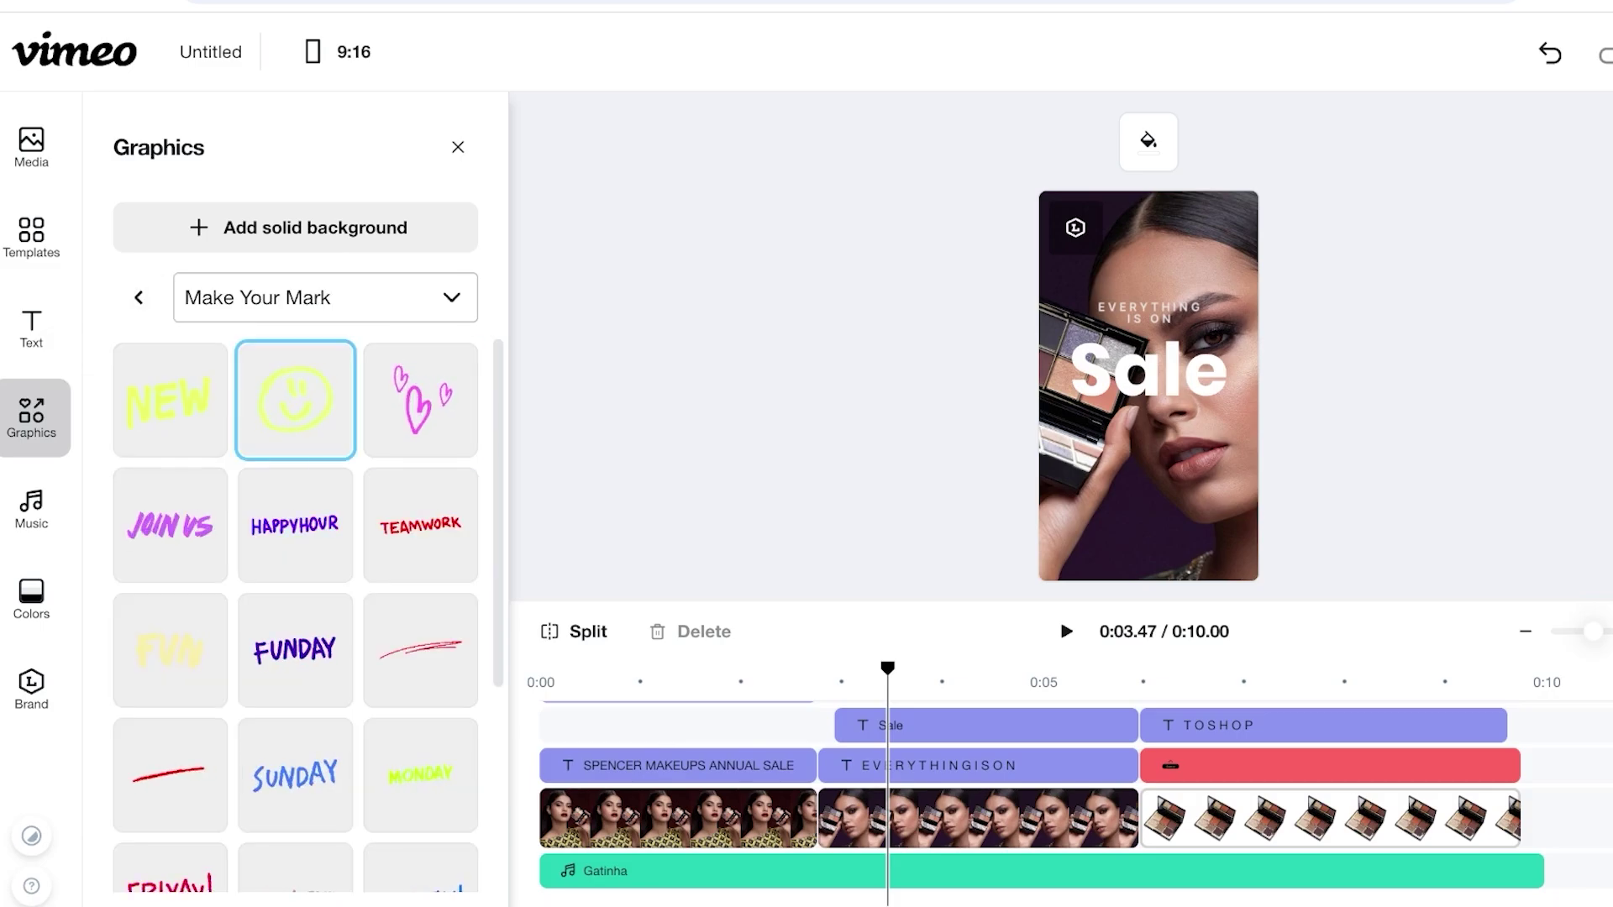
left_click(420, 399)
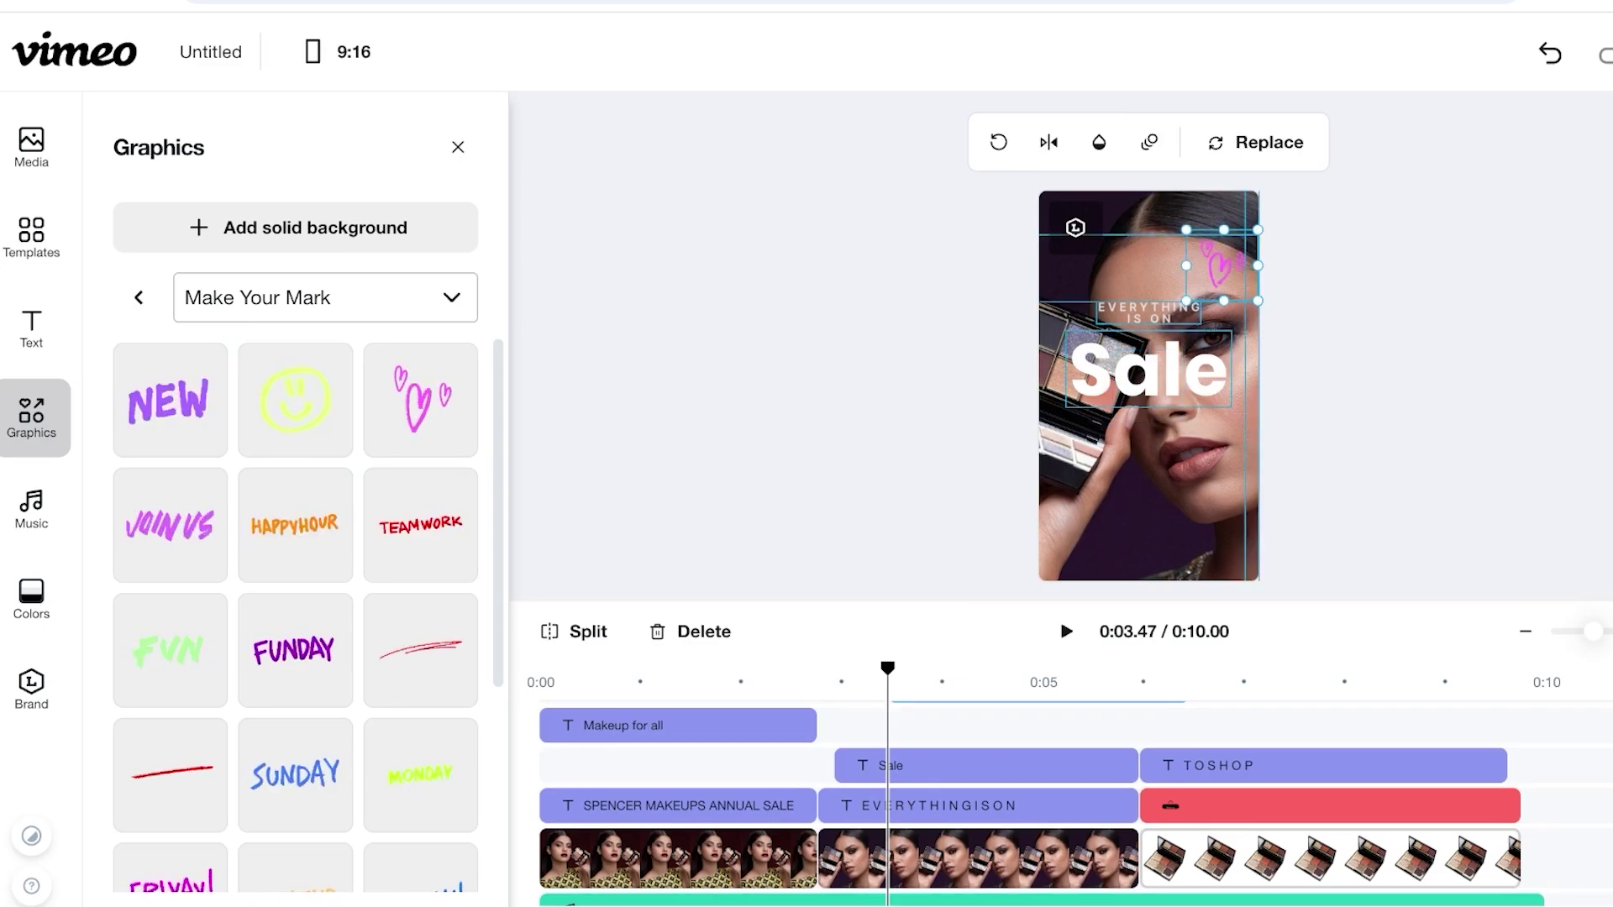
left_click_drag(1223, 219, 1222, 545)
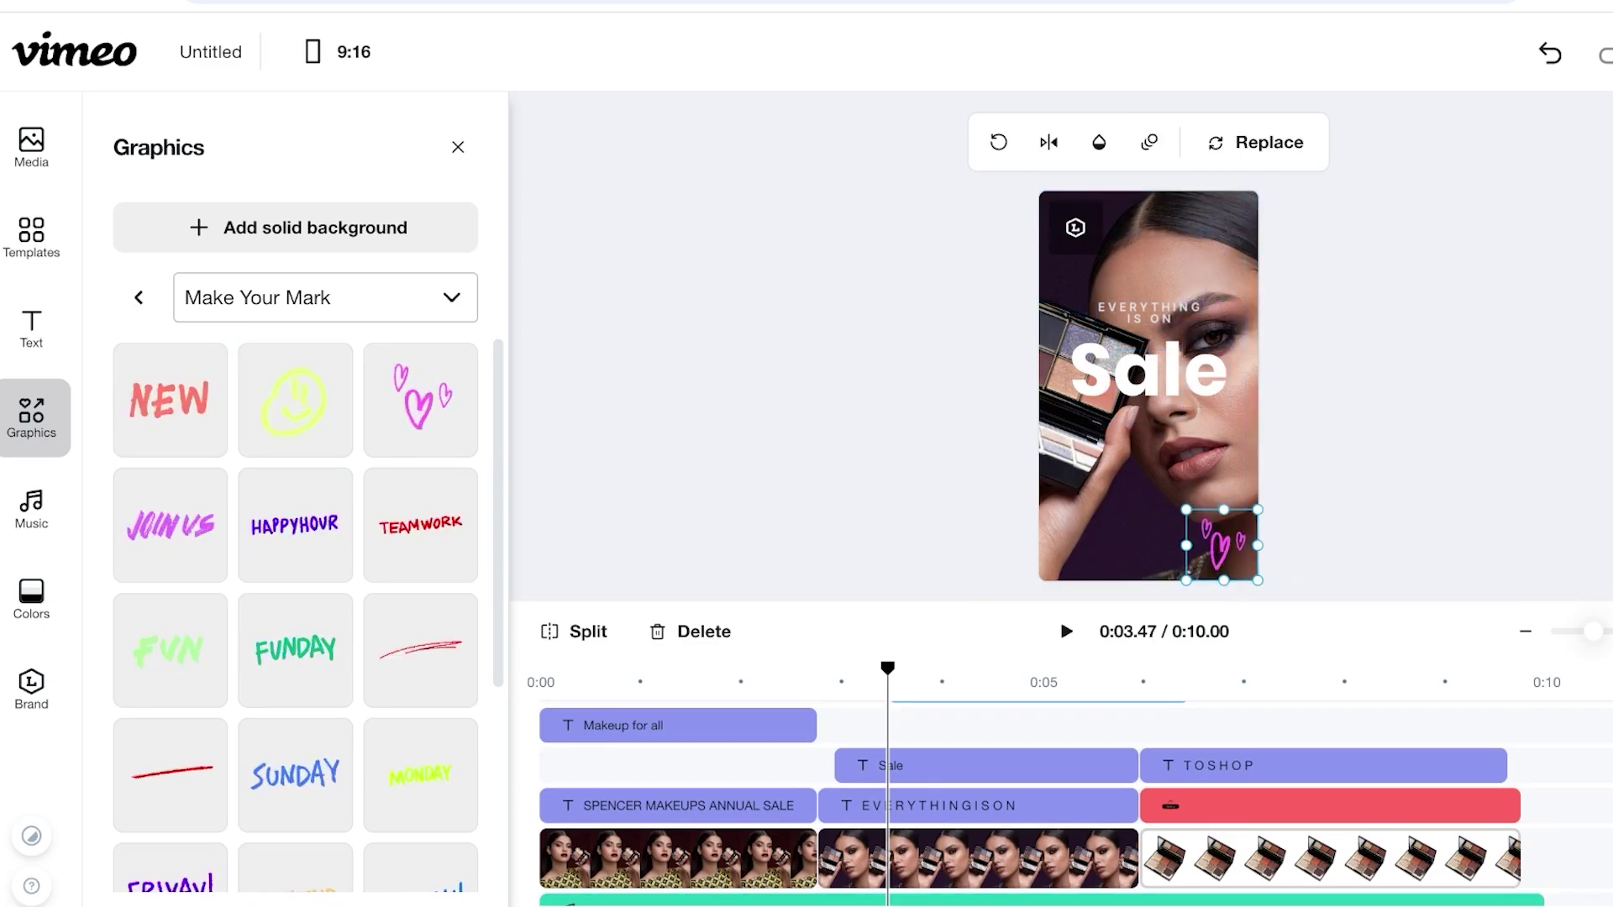
Step: Shift the hearts clip into the second scene and trim both its ends to match the "Sale" text clip
left_click(1045, 680)
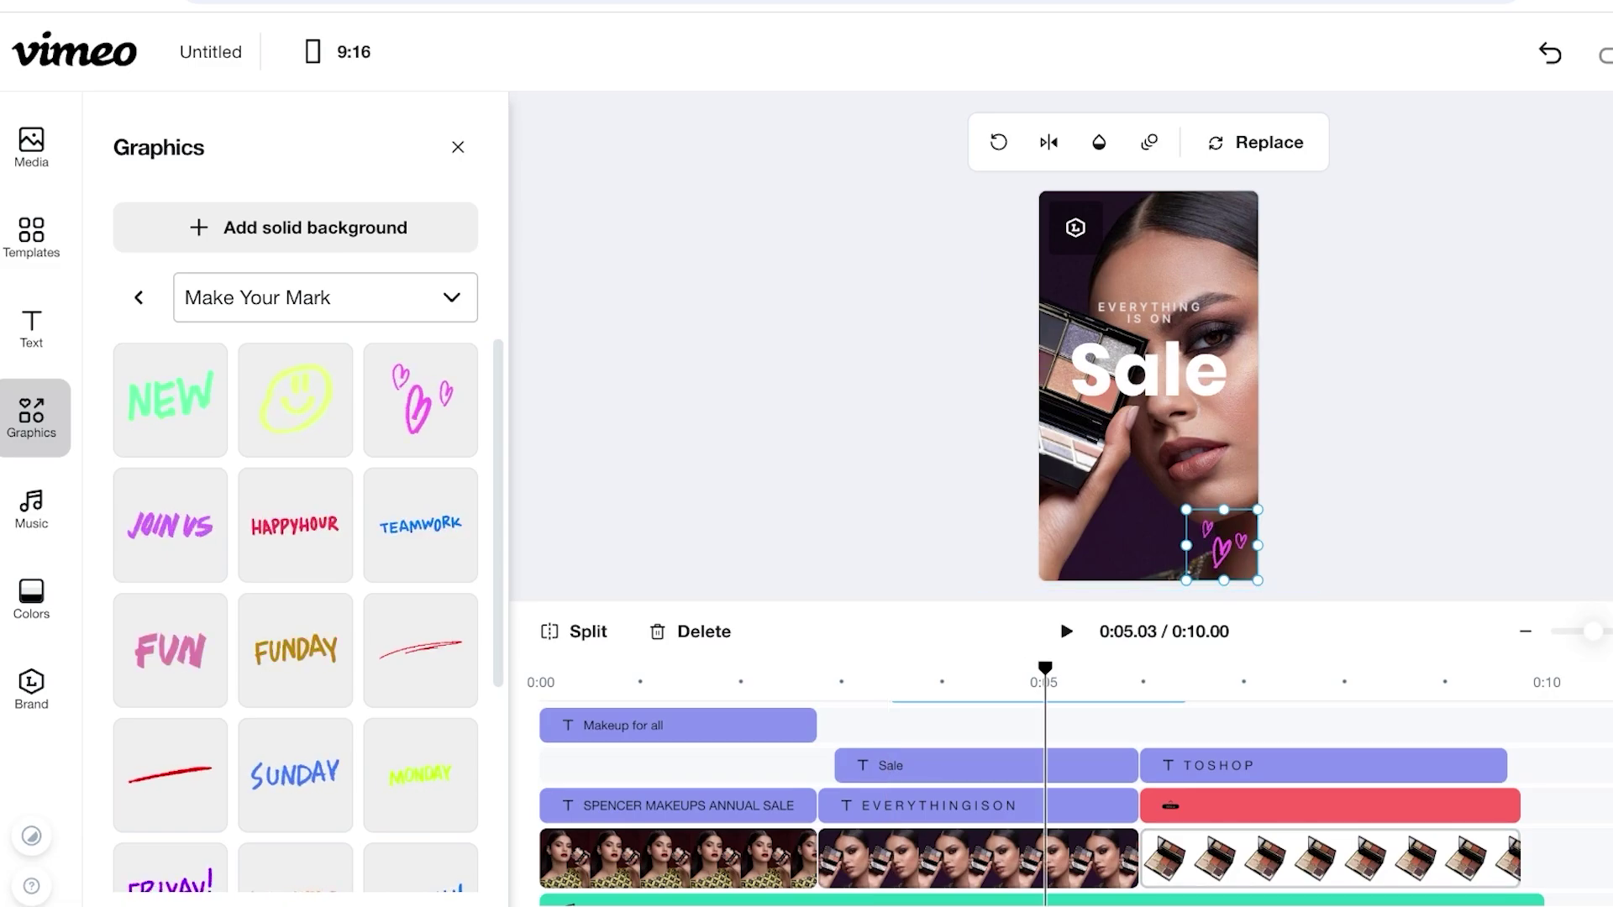
left_click_drag(1045, 669, 977, 669)
scroll(1000, 781, "up", 1)
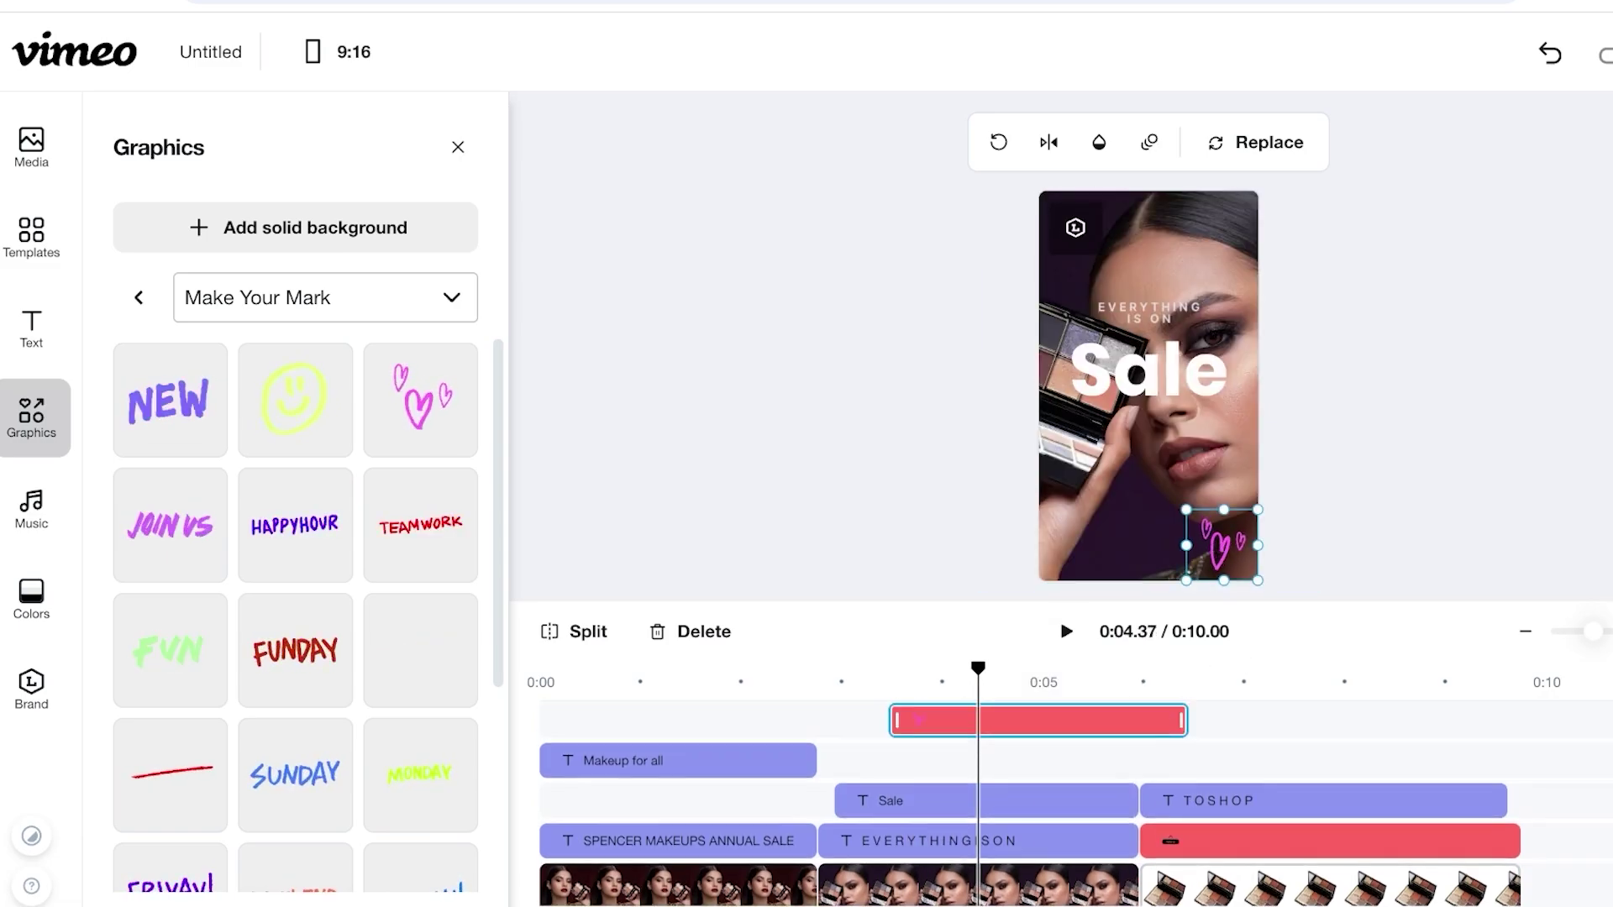
left_click_drag(1008, 721, 938, 722)
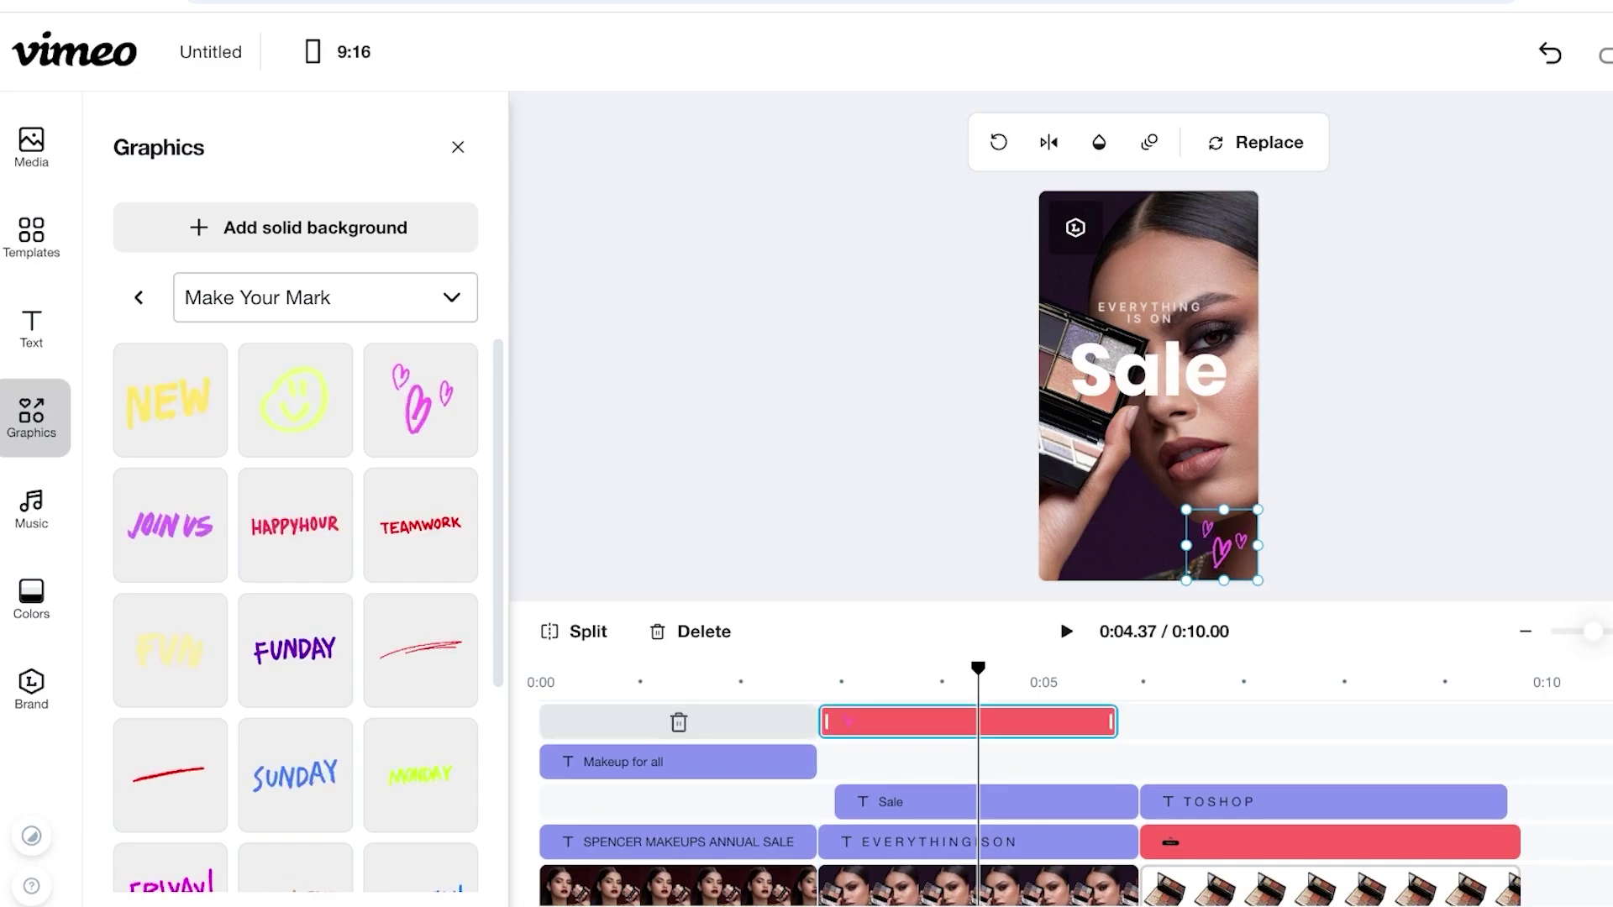
mouse_move(826, 722)
left_mouse_down()
mouse_move(944, 721)
mouse_move(843, 722)
left_mouse_up()
left_click_drag(1112, 722, 1133, 722)
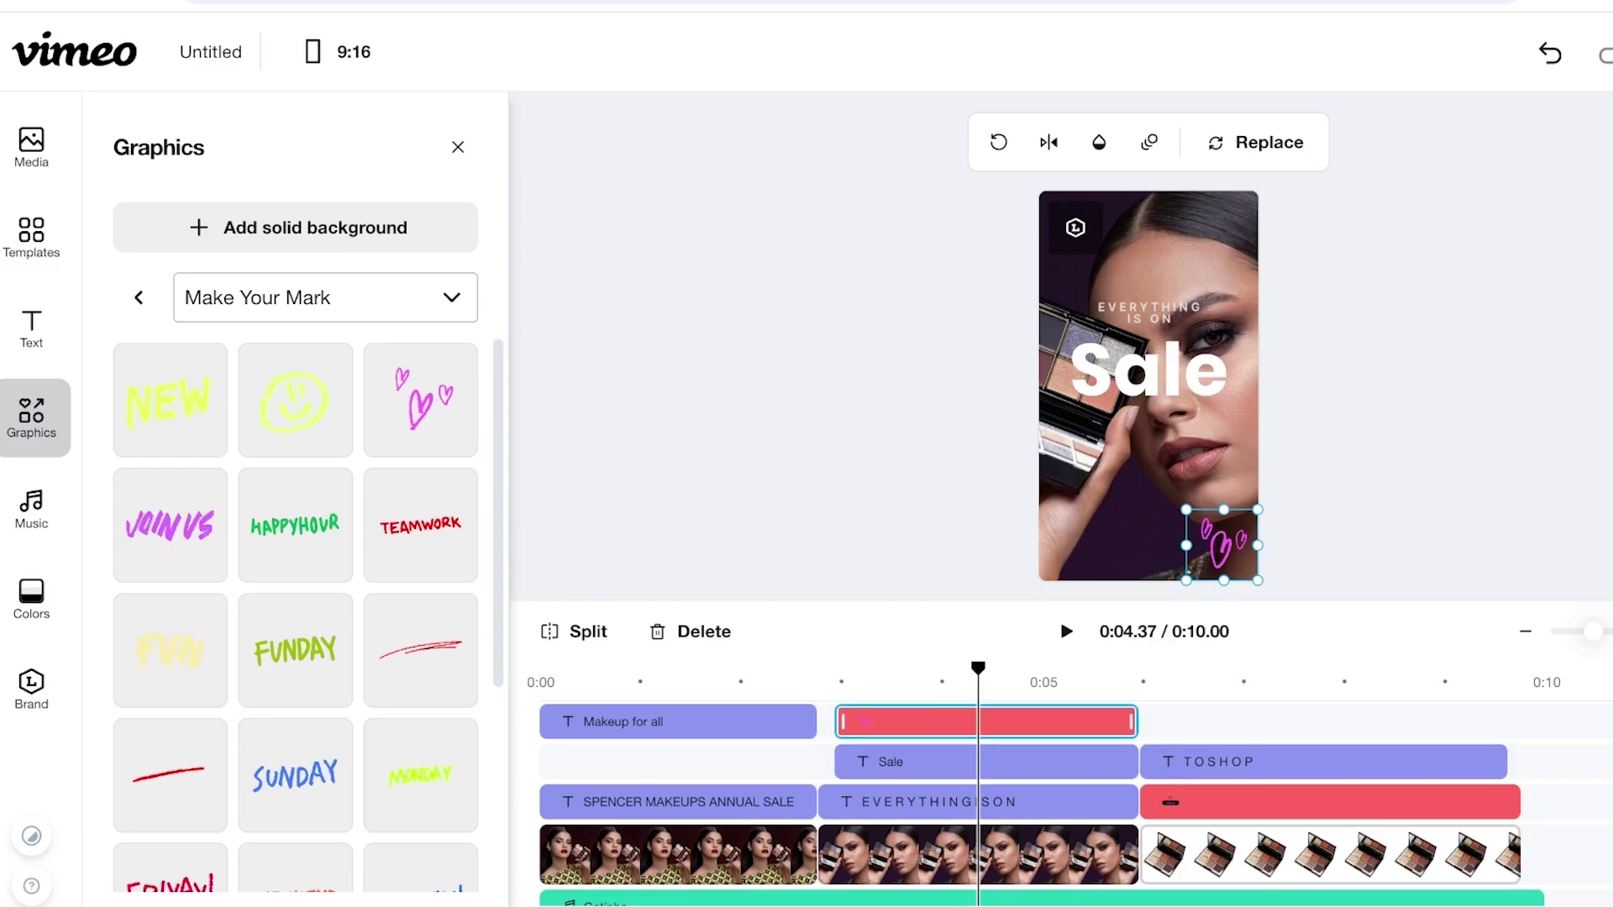
Step: Look through the rest of the Make Your Mark graphics, return the playhead to 0:00 and deselect the hearts graphic
scroll(295, 672, "down", 4)
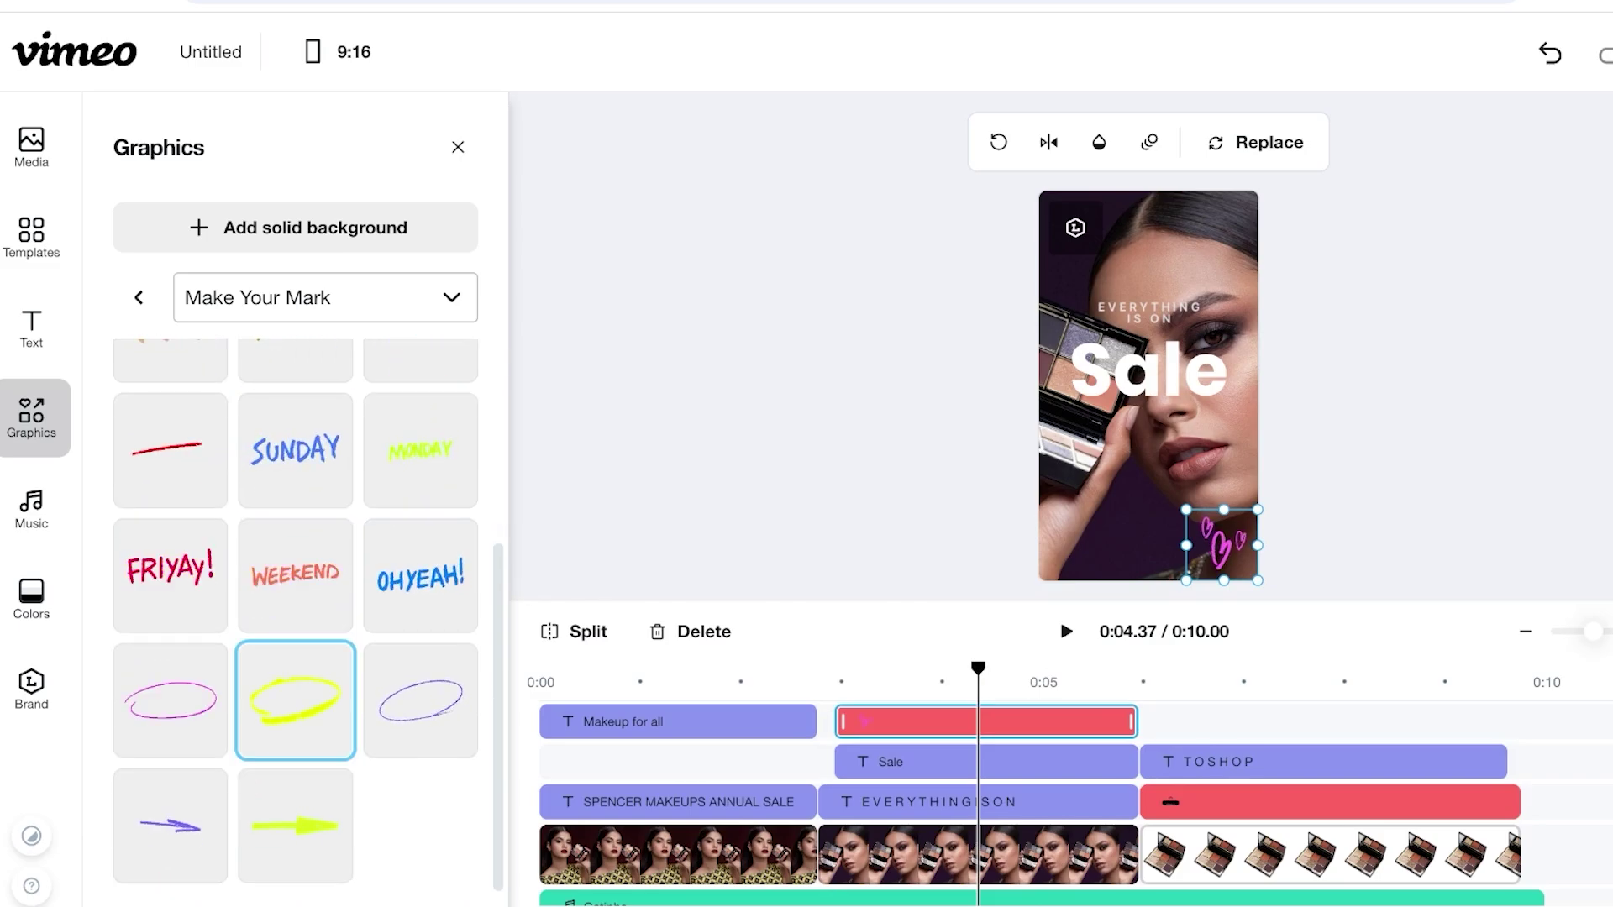
scroll(294, 672, "up", 4)
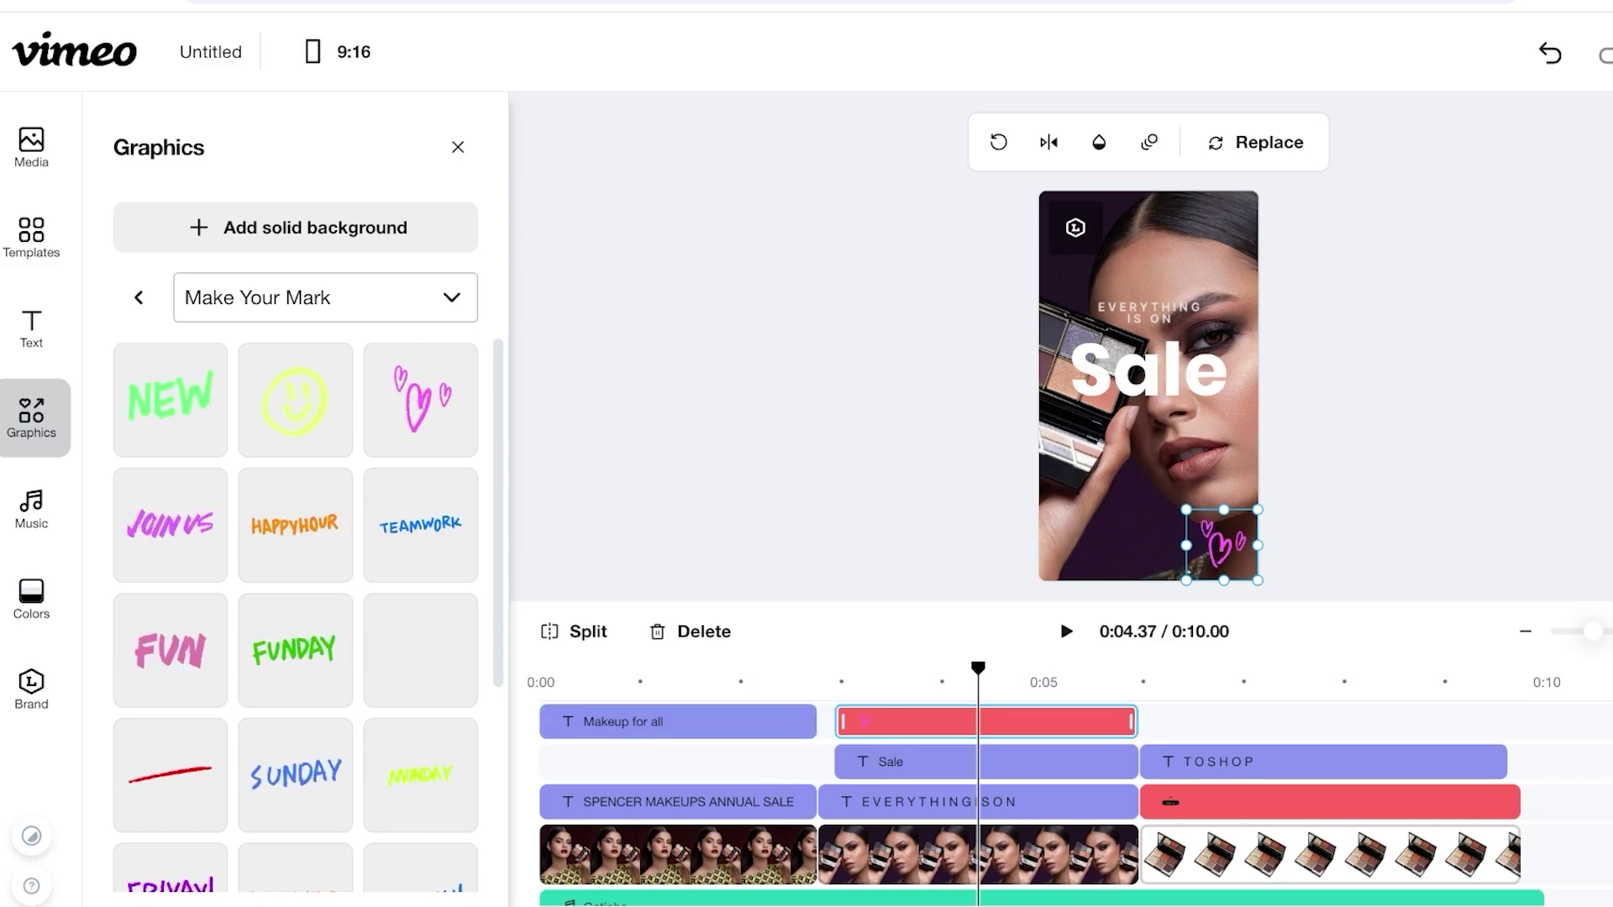
scroll(420, 580, "down", 4)
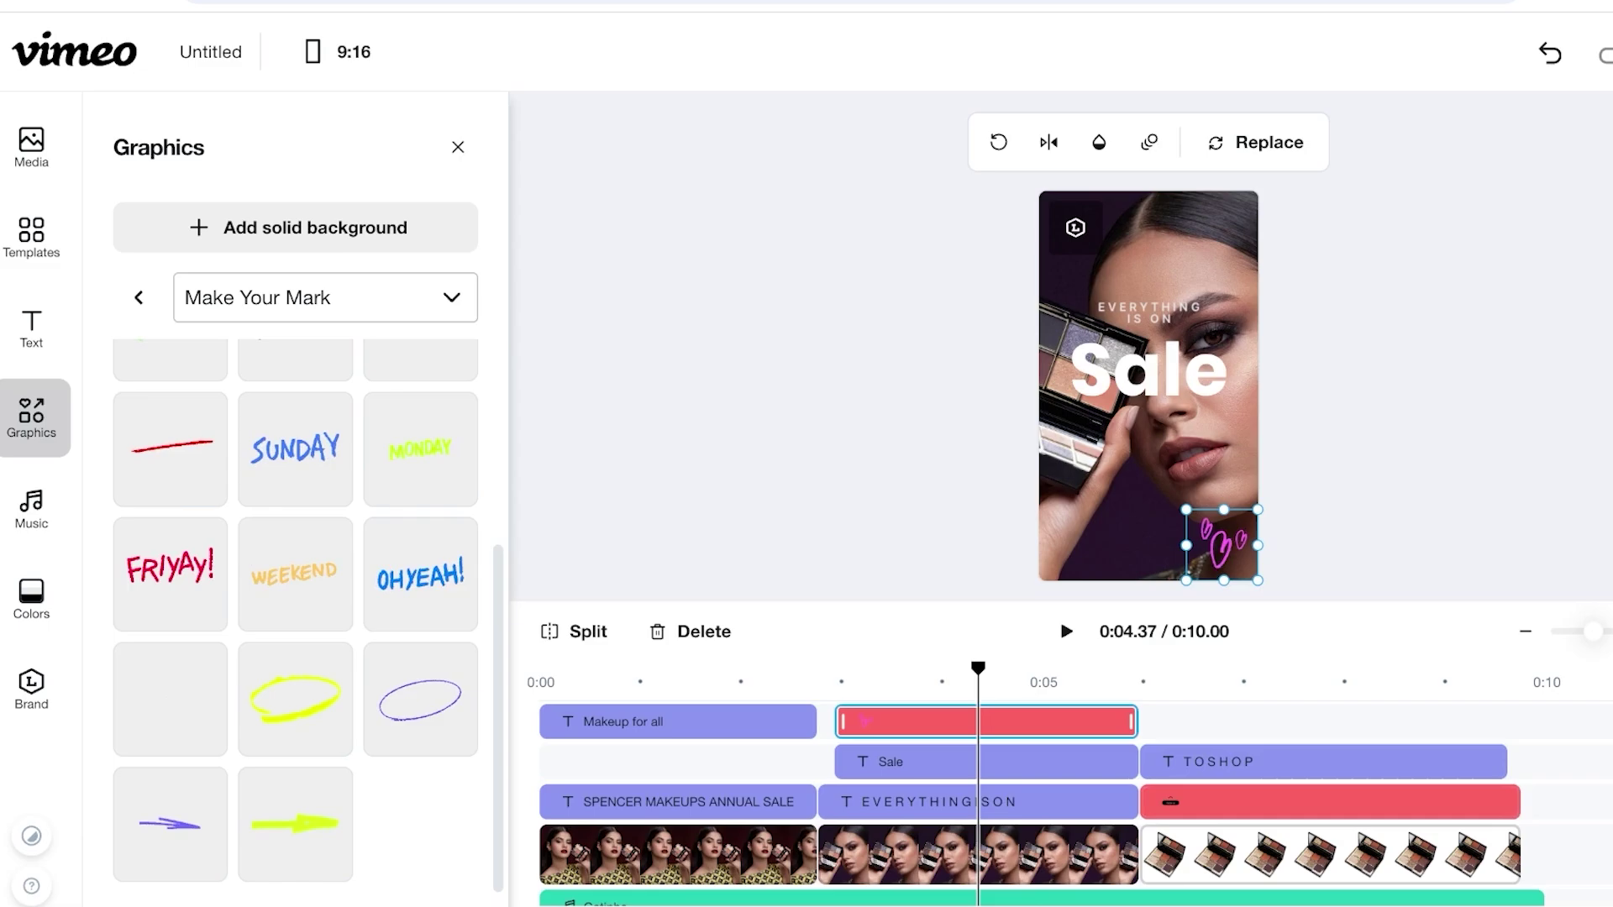
left_click_drag(978, 669, 420, 699)
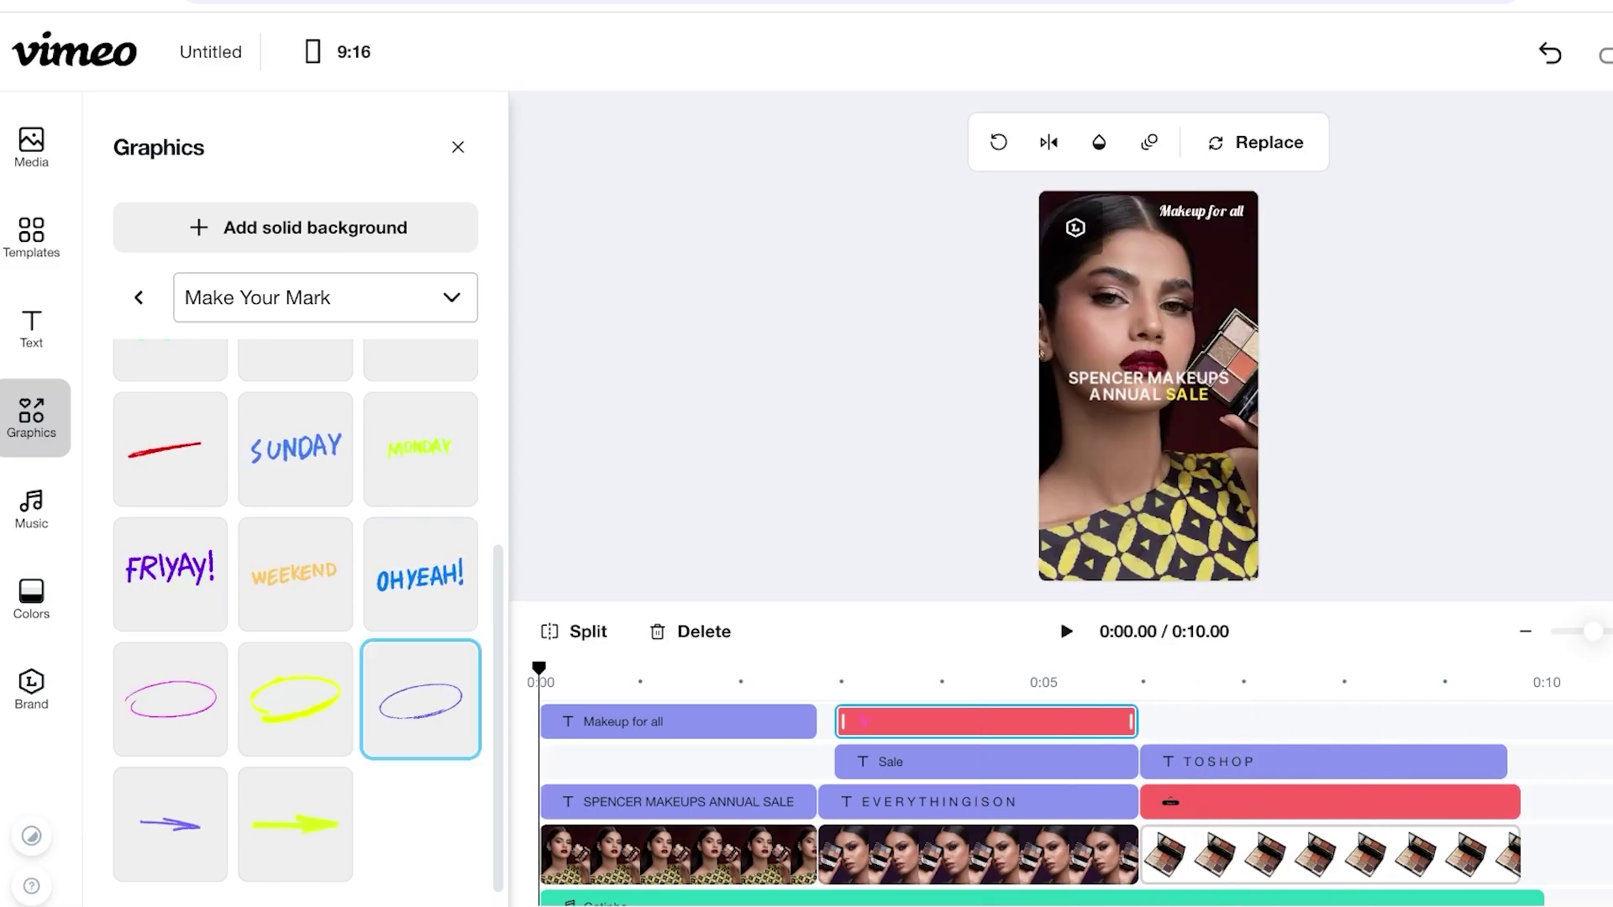
left_click(756, 378)
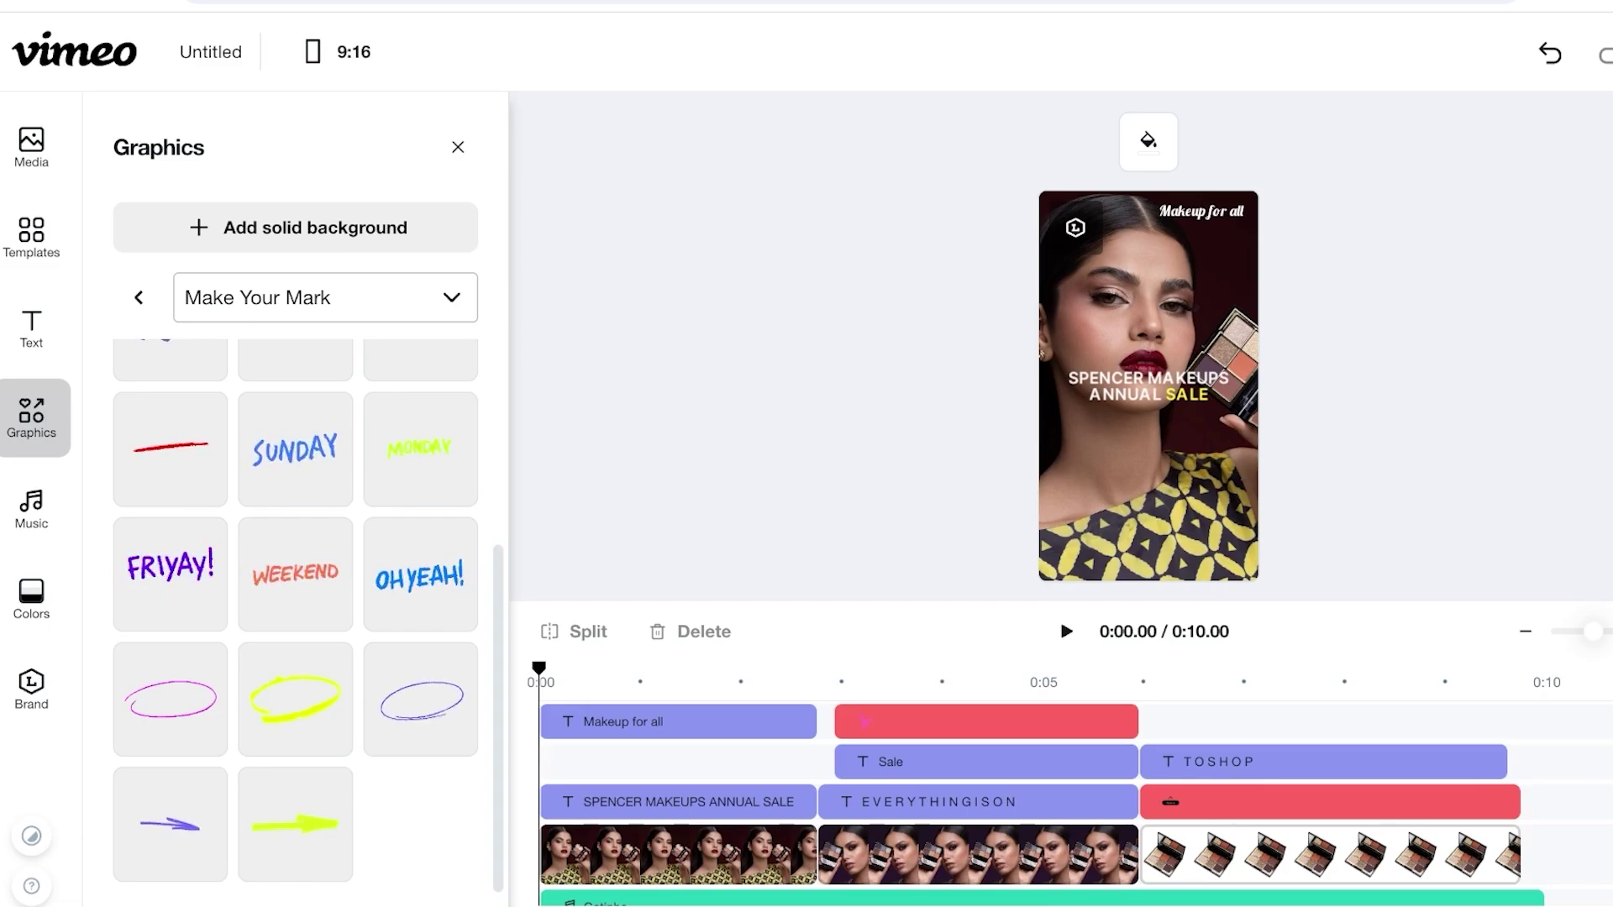
Step: Open the music library and delete the "Gatinha" track from the timeline
left_click(31, 508)
scroll(1044, 803, "down", 1)
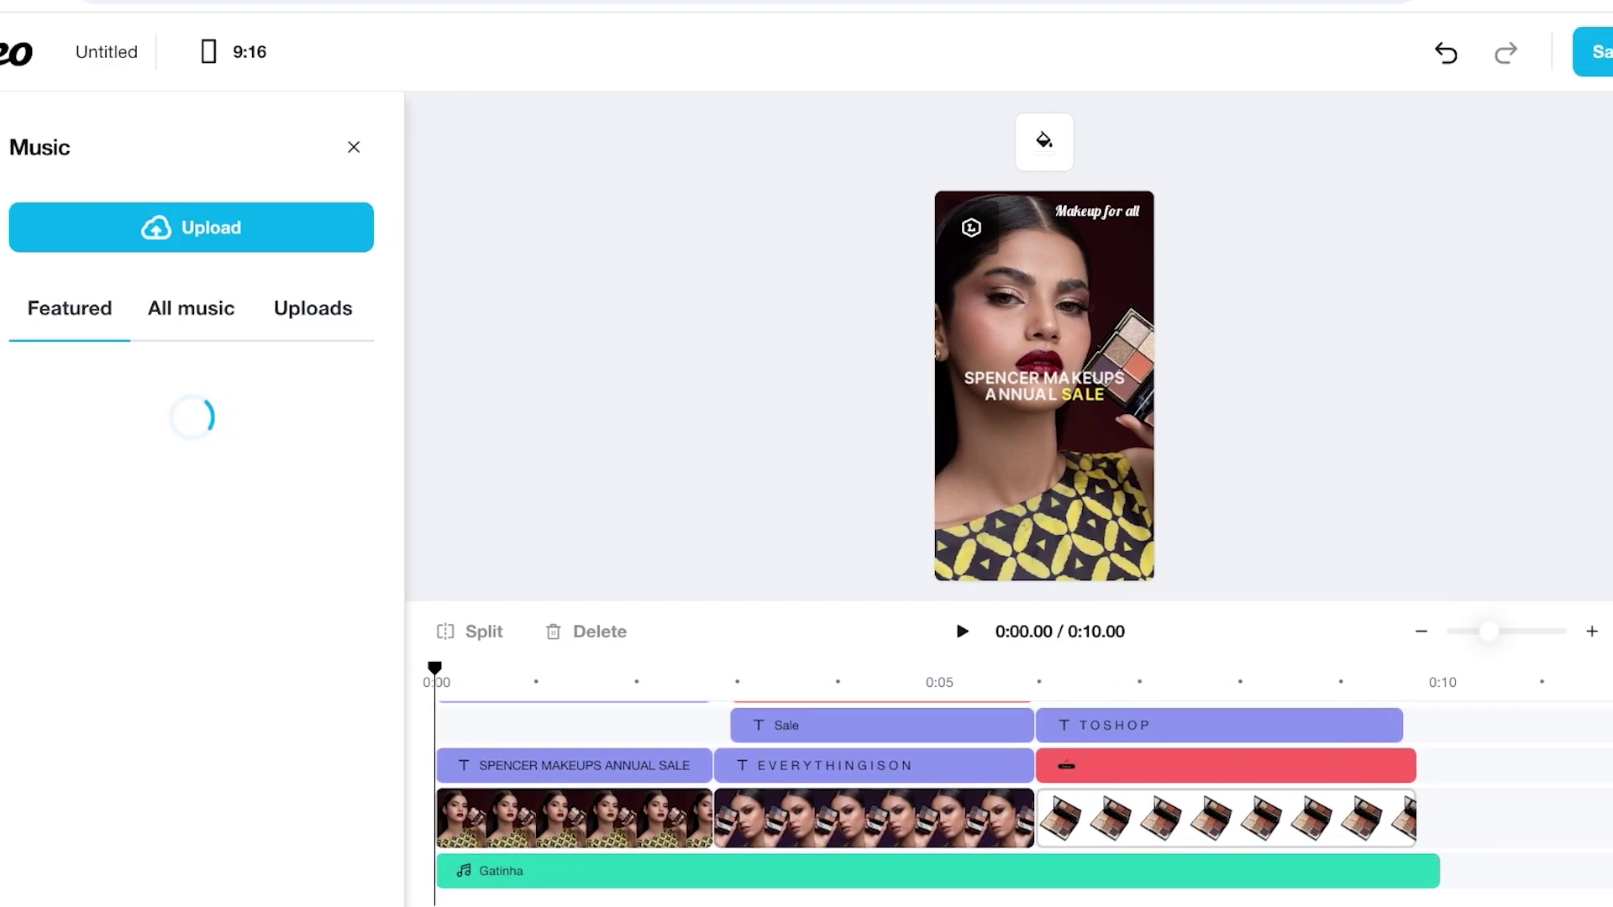
left_click(938, 871)
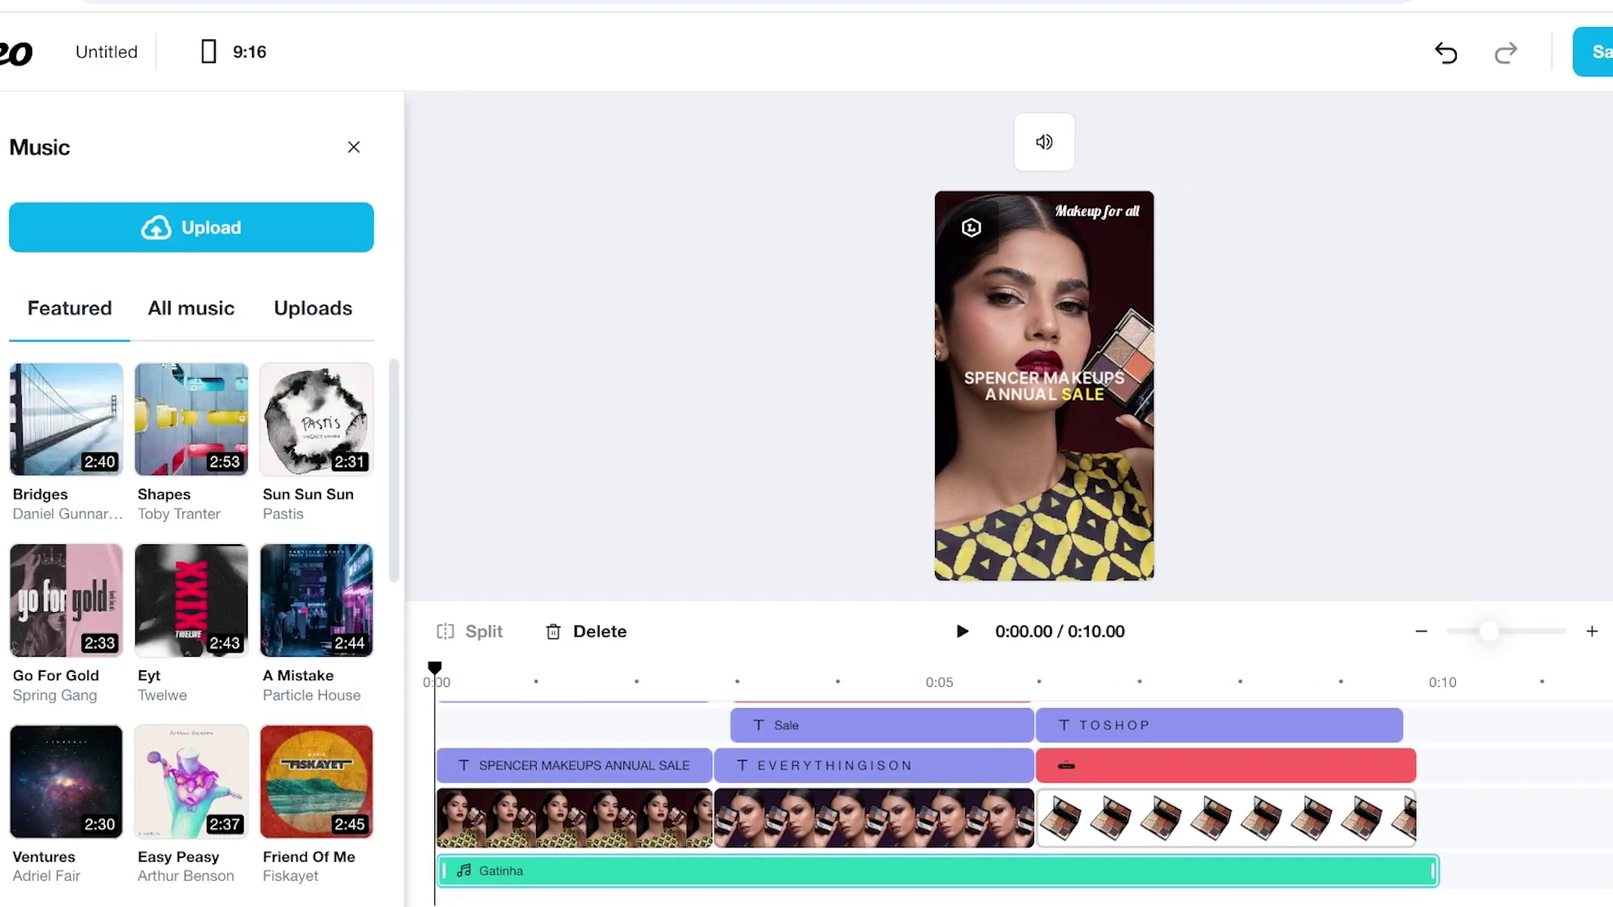
key("Delete")
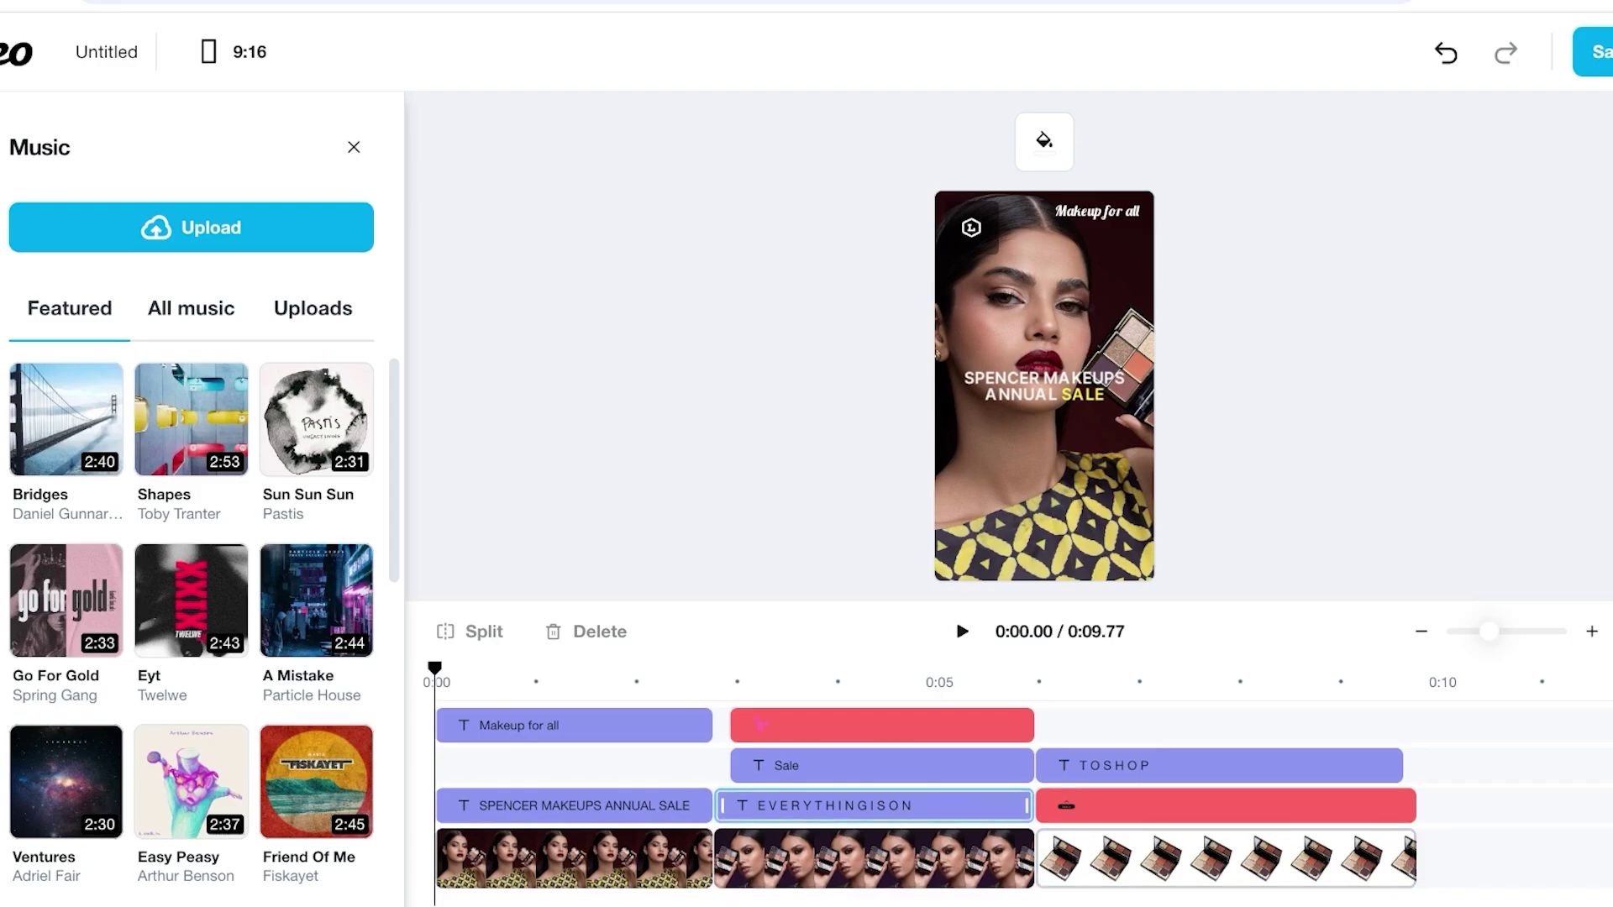
left_click(1226, 806)
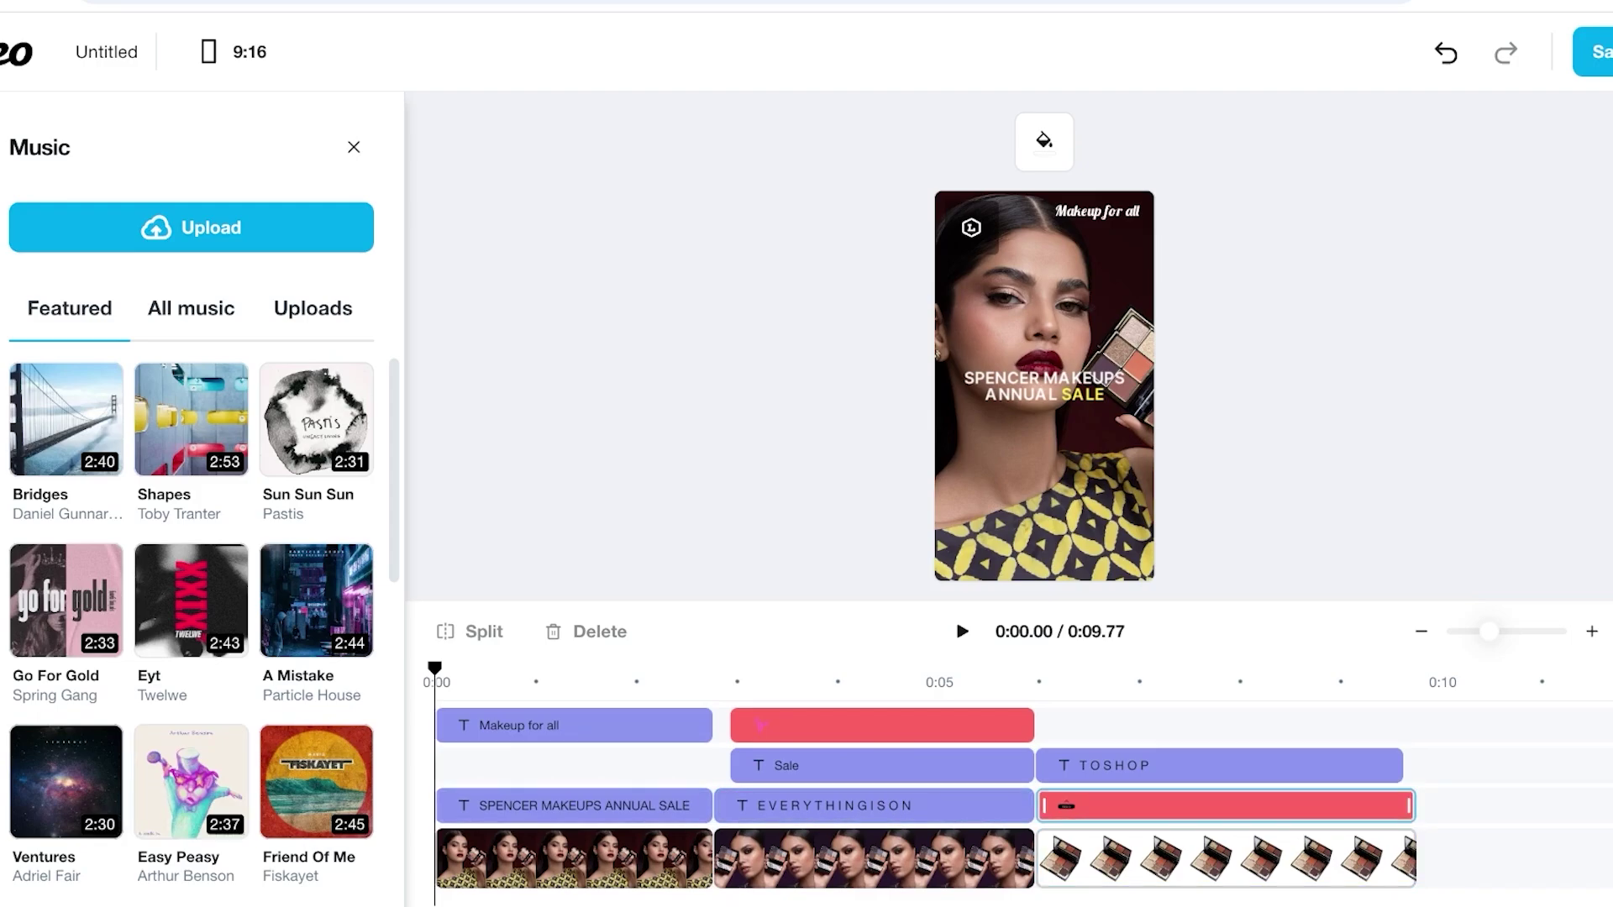
key("Escape")
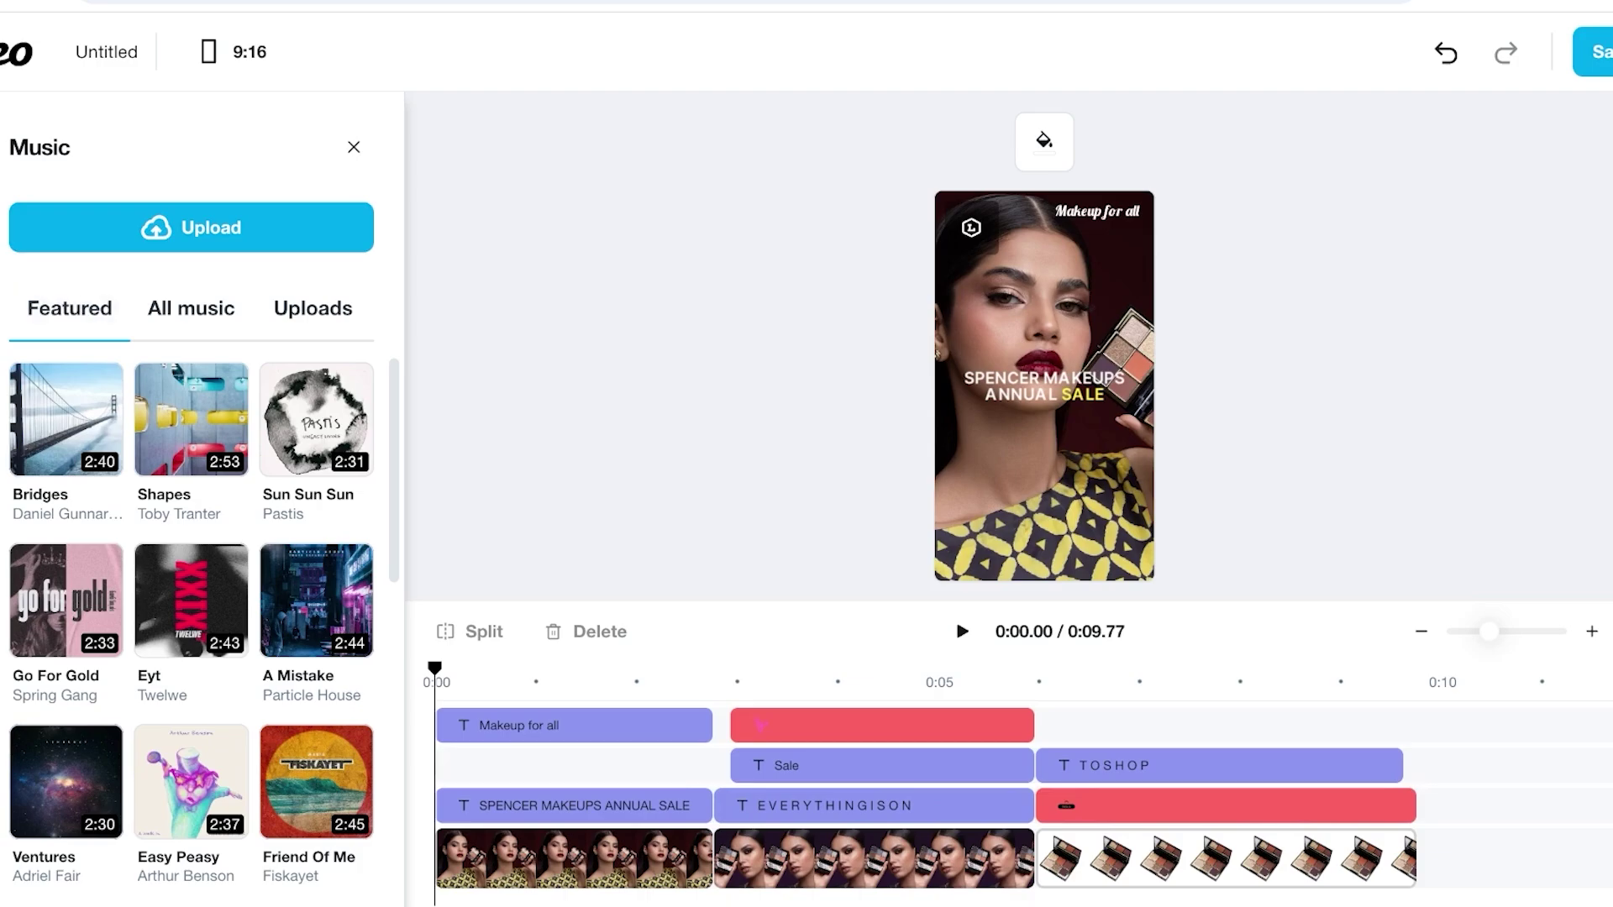
Step: Add the "Better Place (Vocal)" track from the full music collection to the timeline and play its first seconds
left_click(191, 308)
left_click(312, 308)
left_click(191, 308)
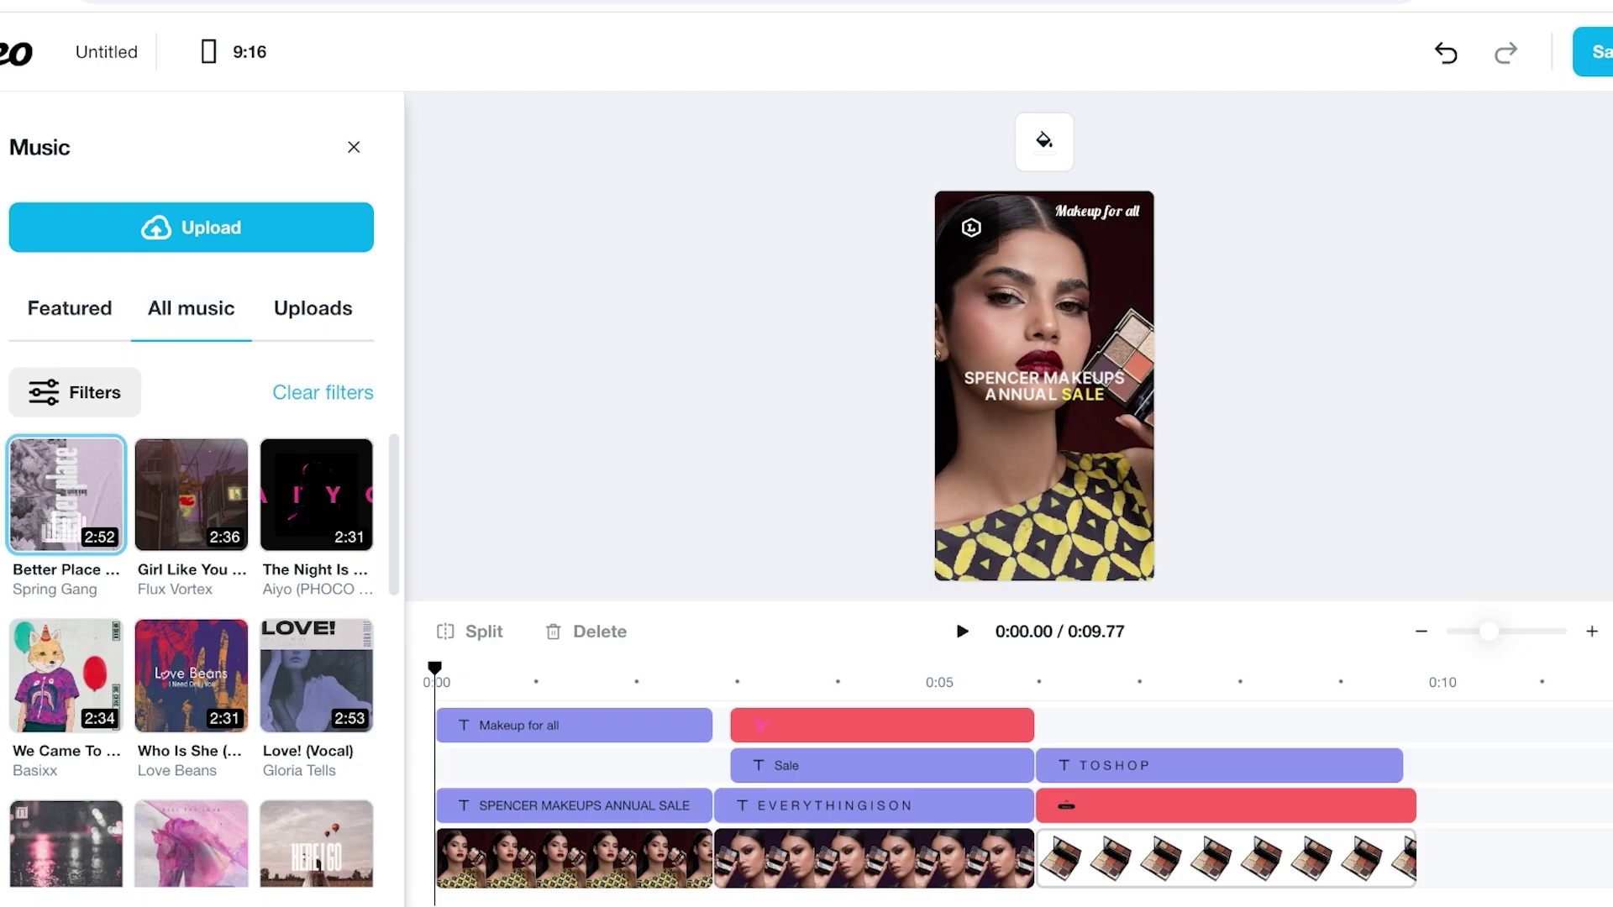
left_click(66, 495)
scroll(316, 513, "down", 7)
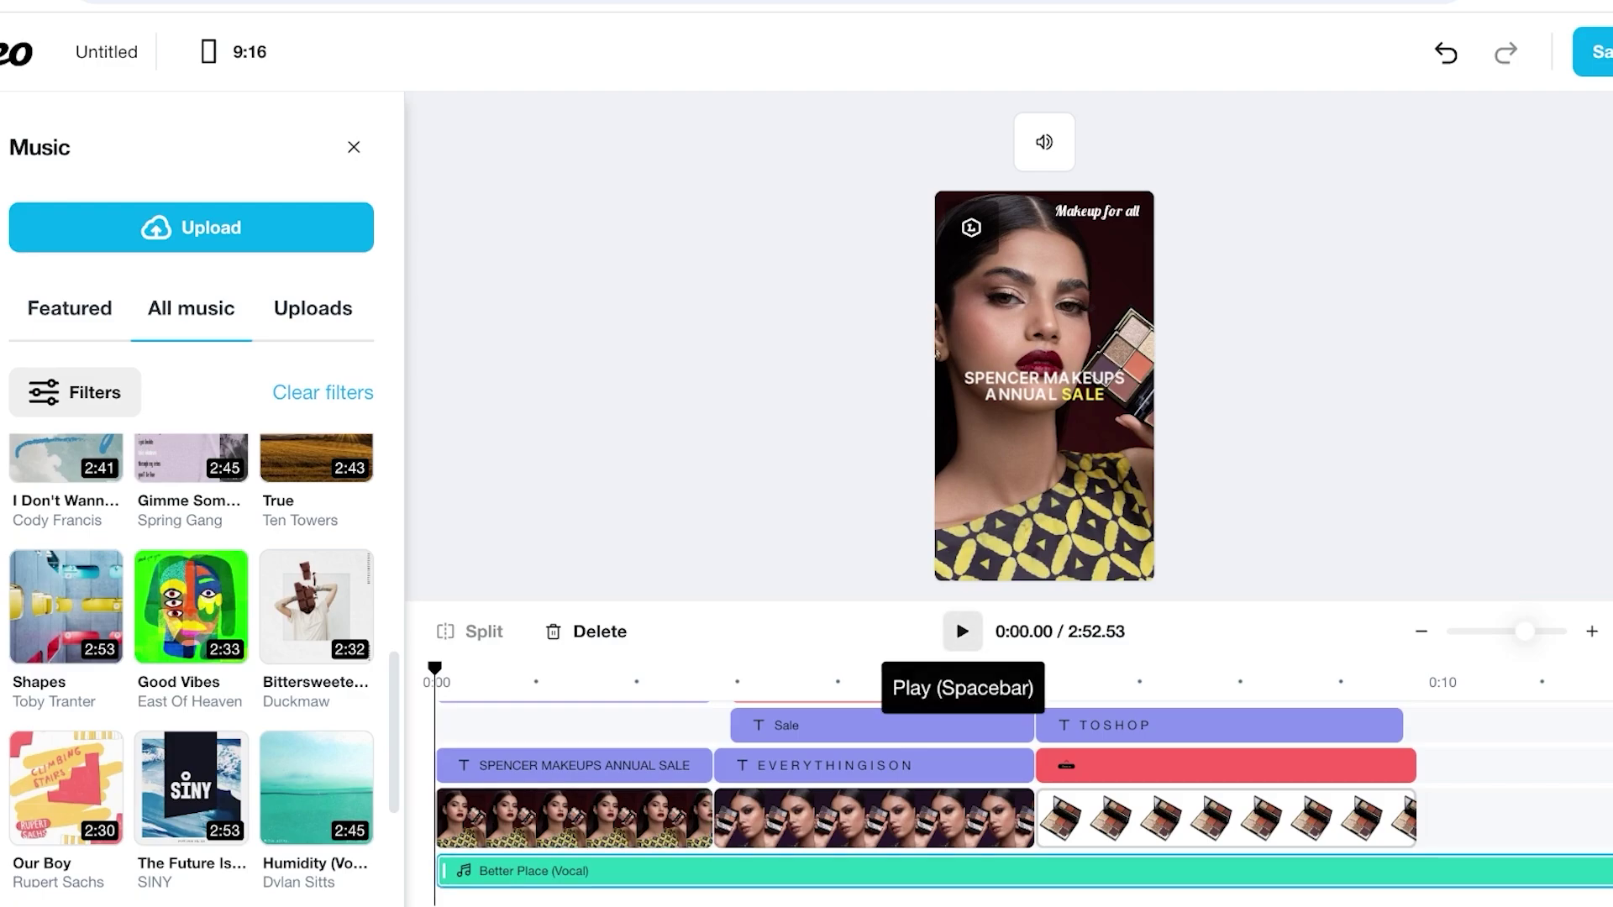
left_click(962, 631)
key("space")
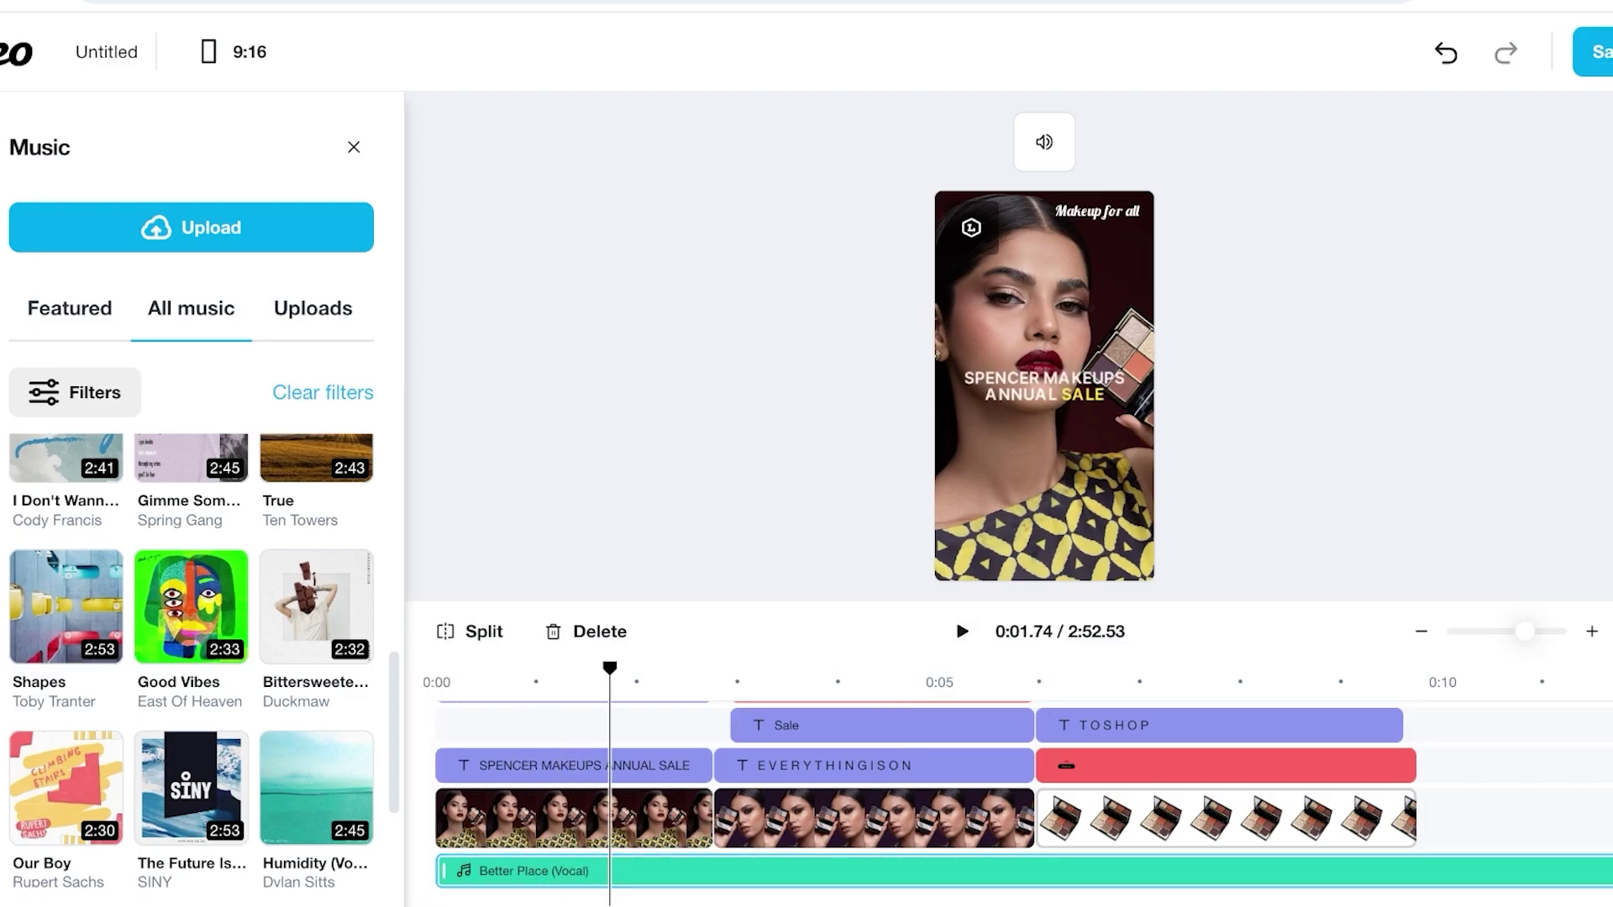
Step: Split the "Better Place (Vocal)" track at 0:01.74, then delete both of its parts from the timeline
left_click(470, 630)
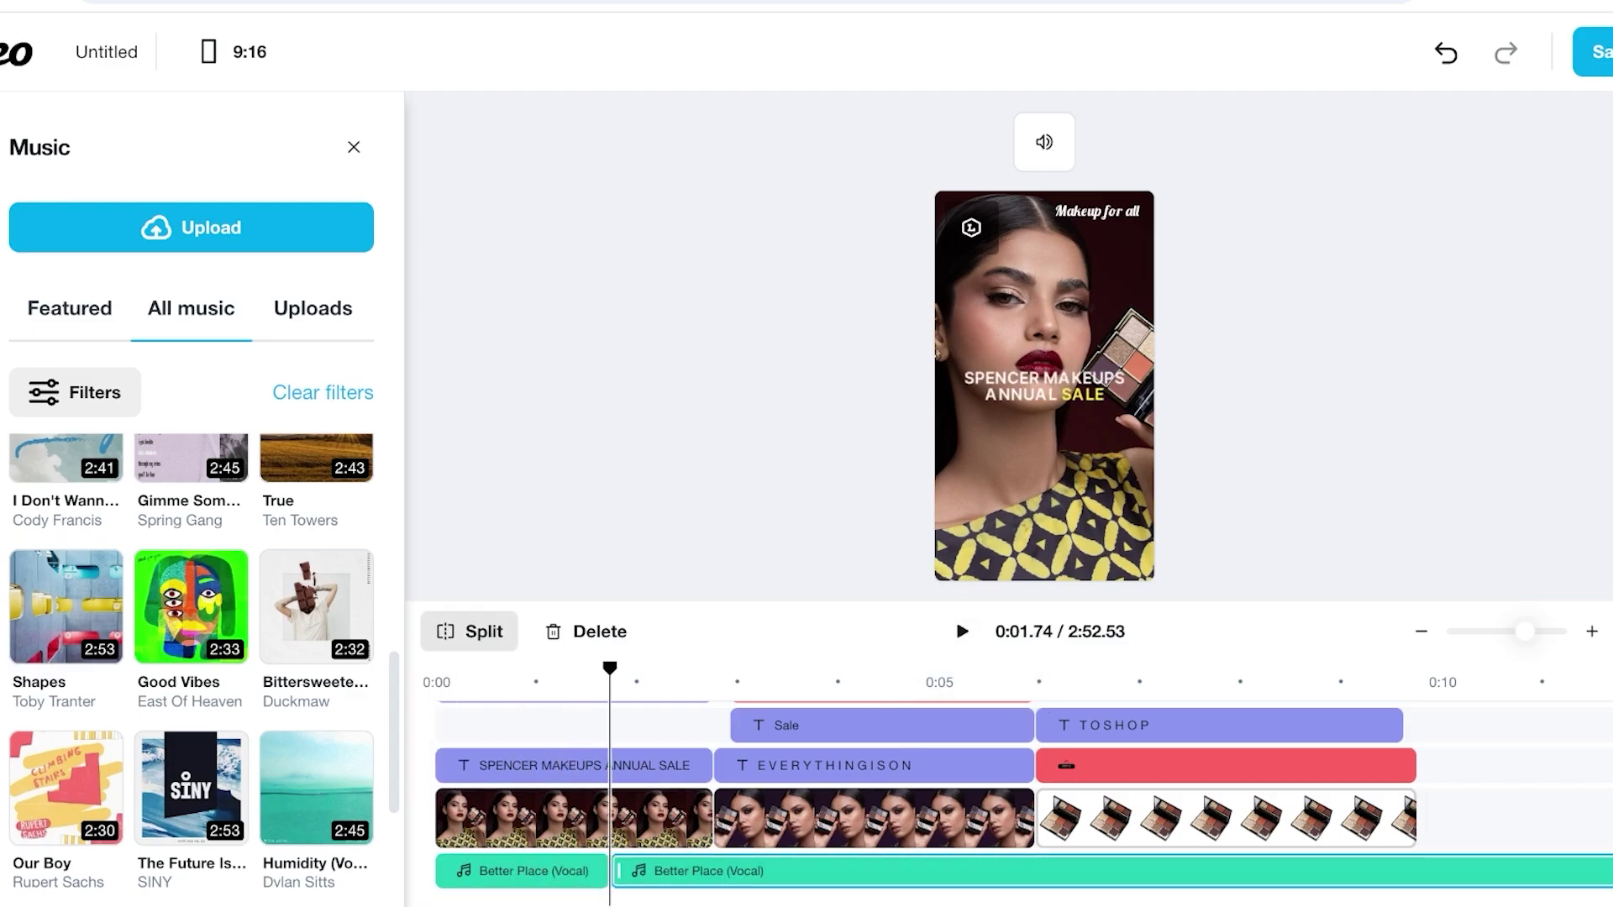
left_click(523, 871)
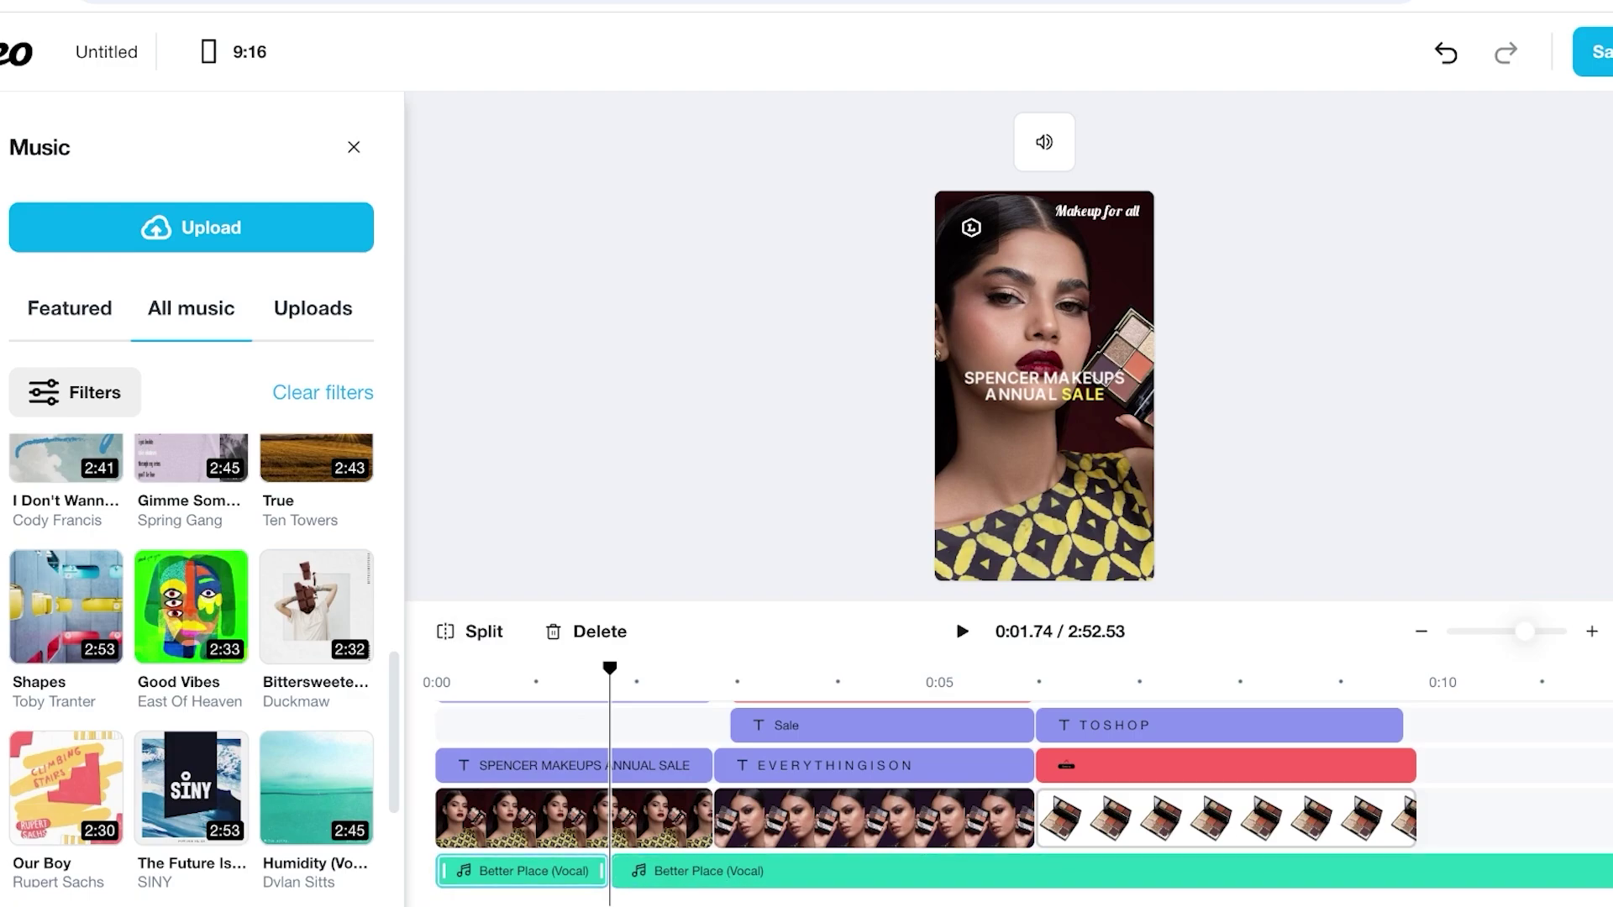
key("Delete")
left_click(521, 819)
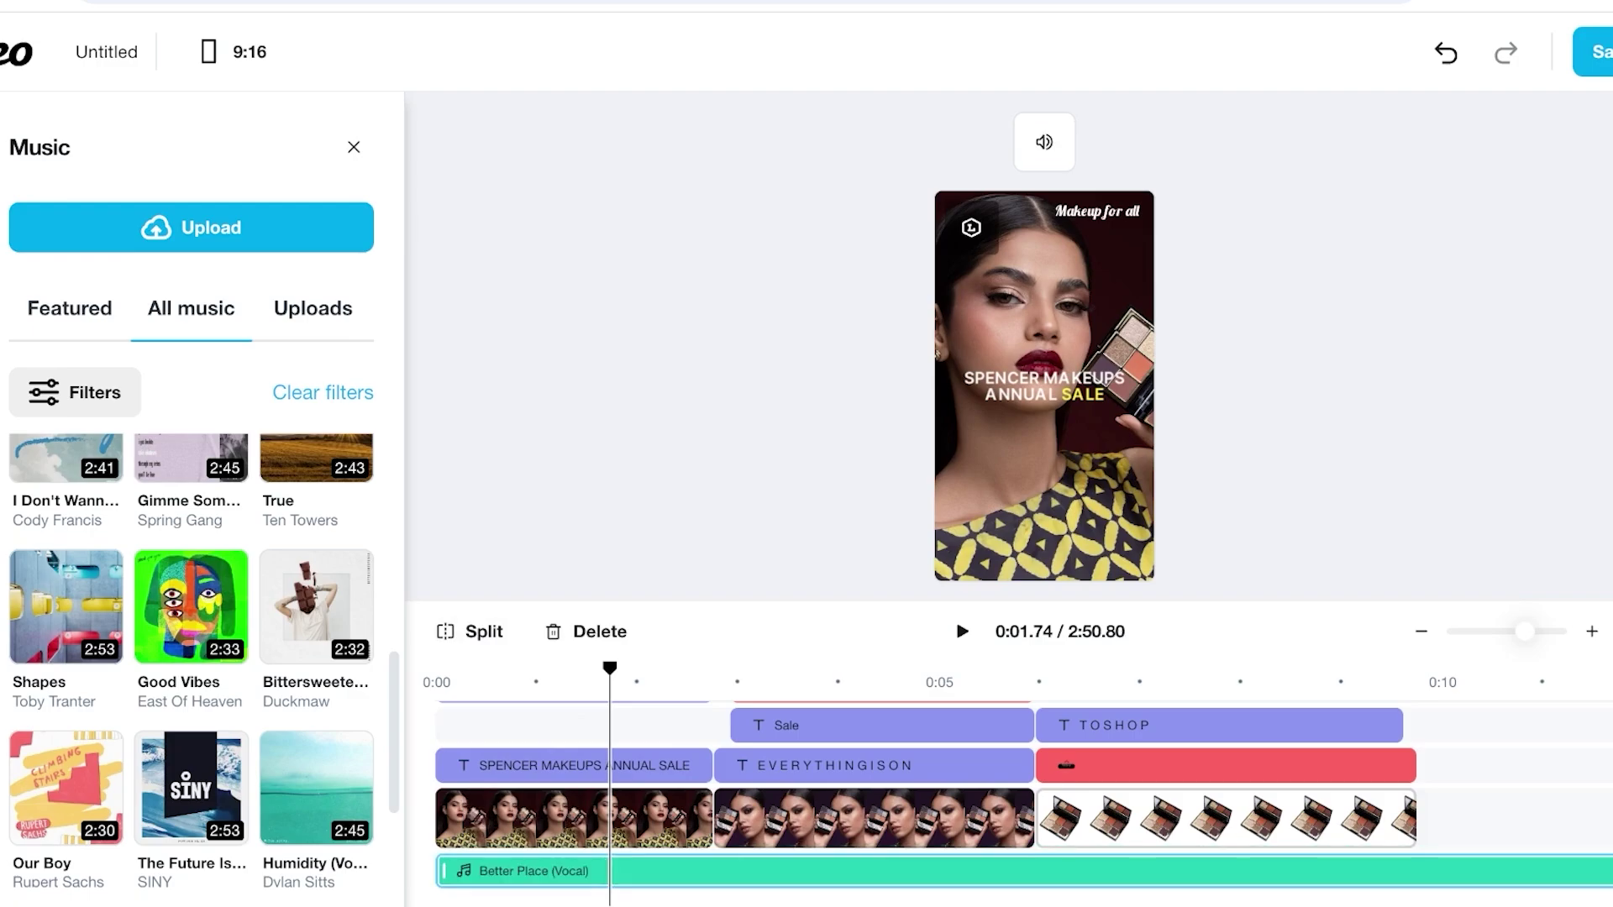
key("Delete")
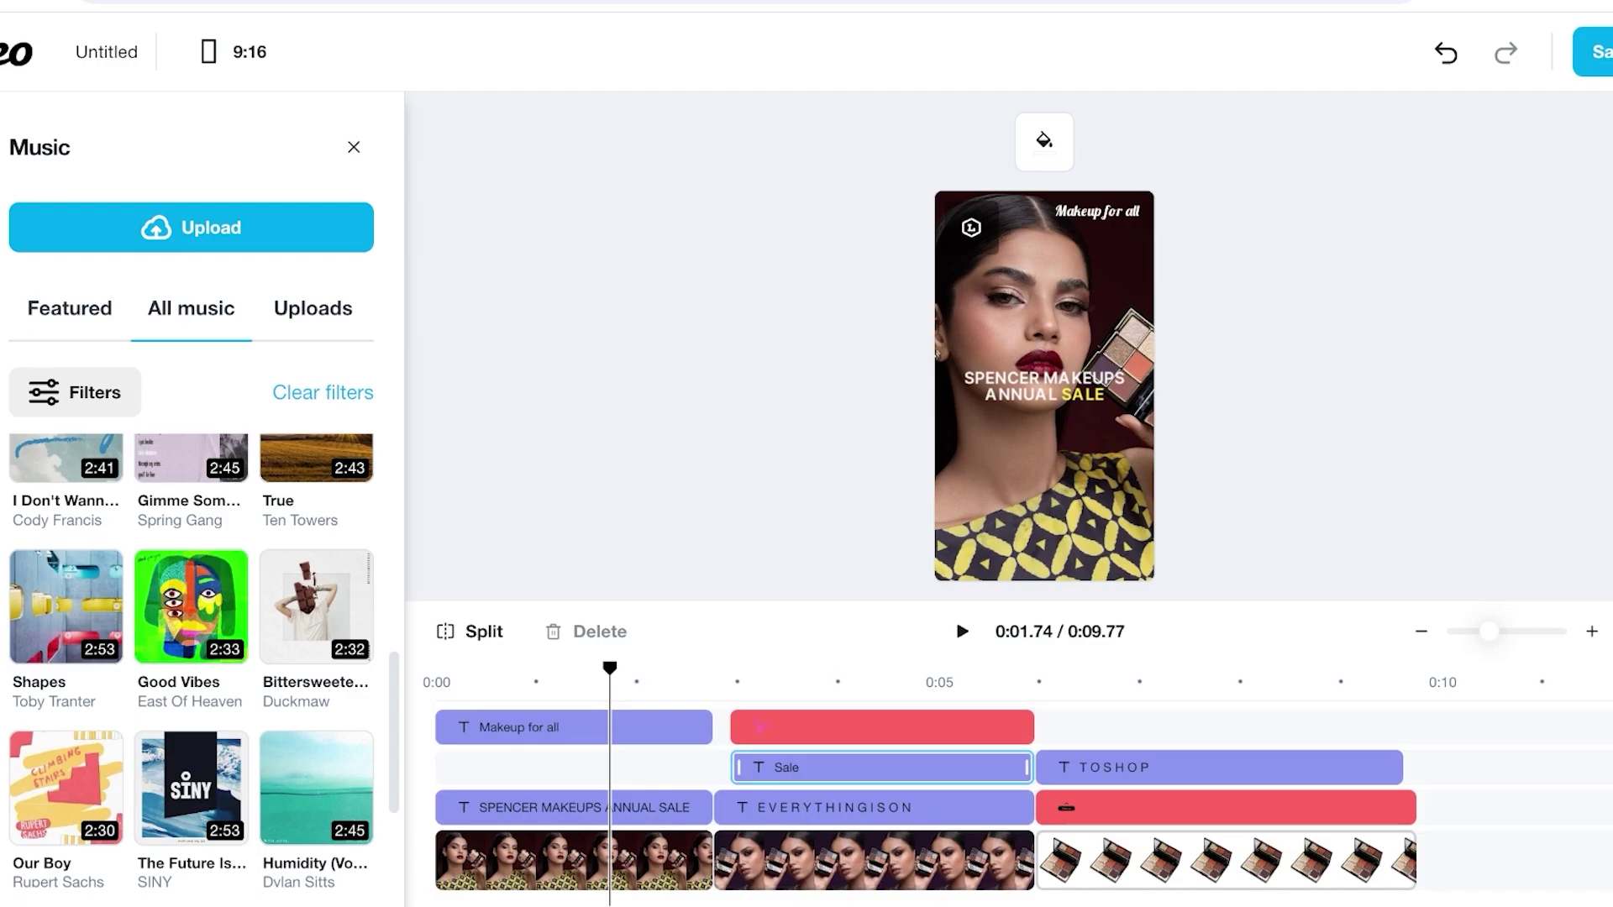
scroll(882, 771, "down", 1)
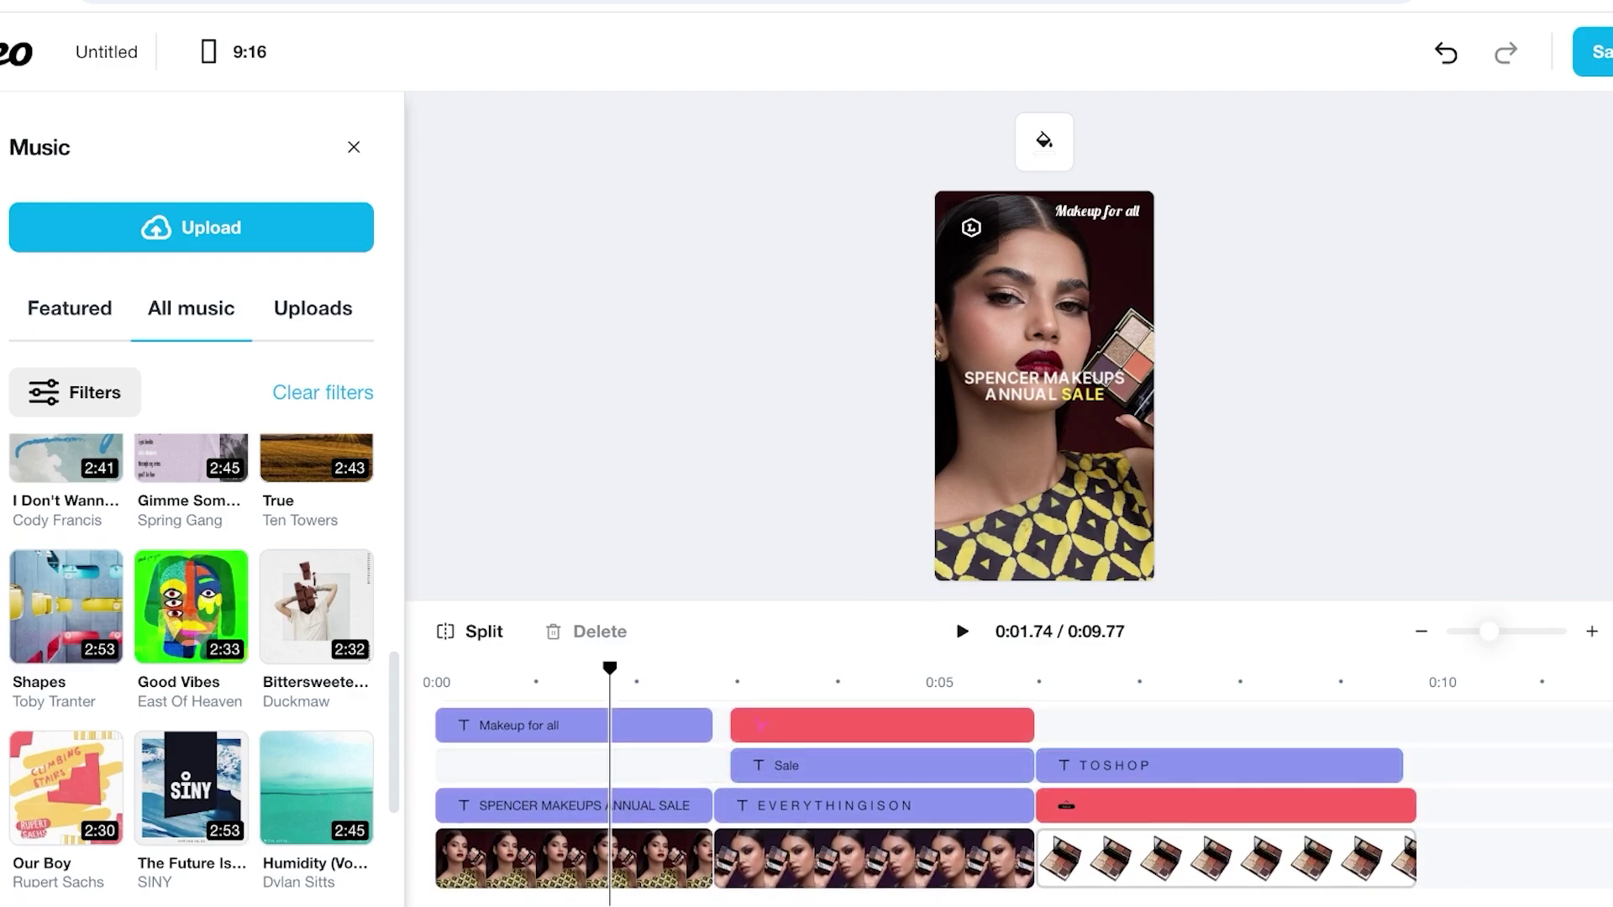
Step: Look through the available color palettes and check the brand kit option, closing its upgrade offer
left_click(40, 598)
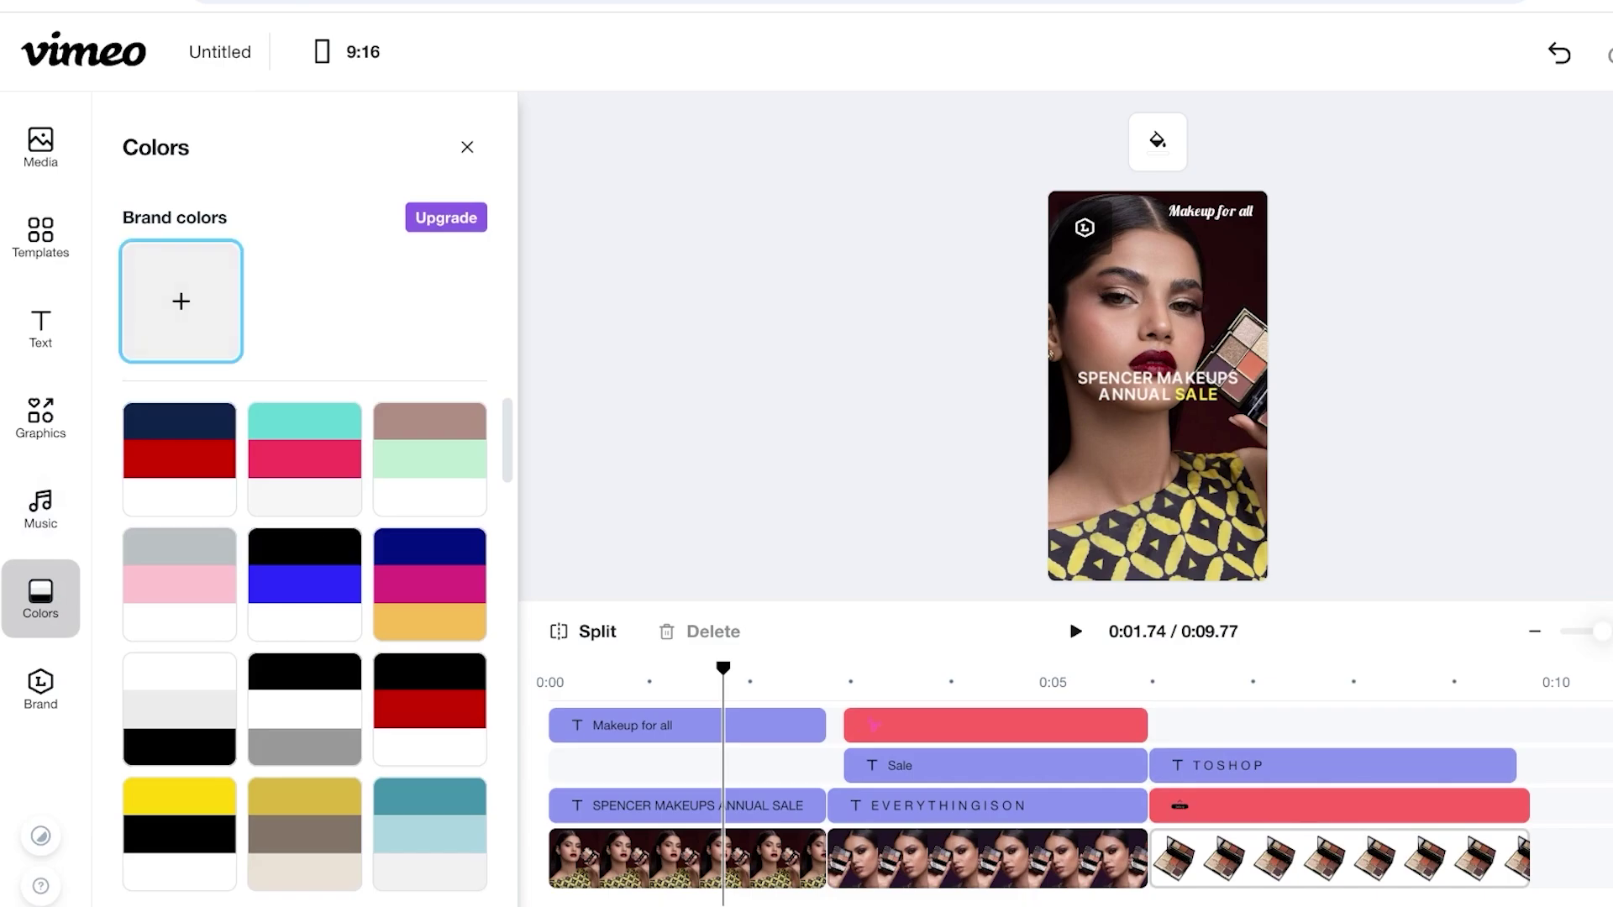
scroll(179, 520, "down", 4)
left_click(40, 689)
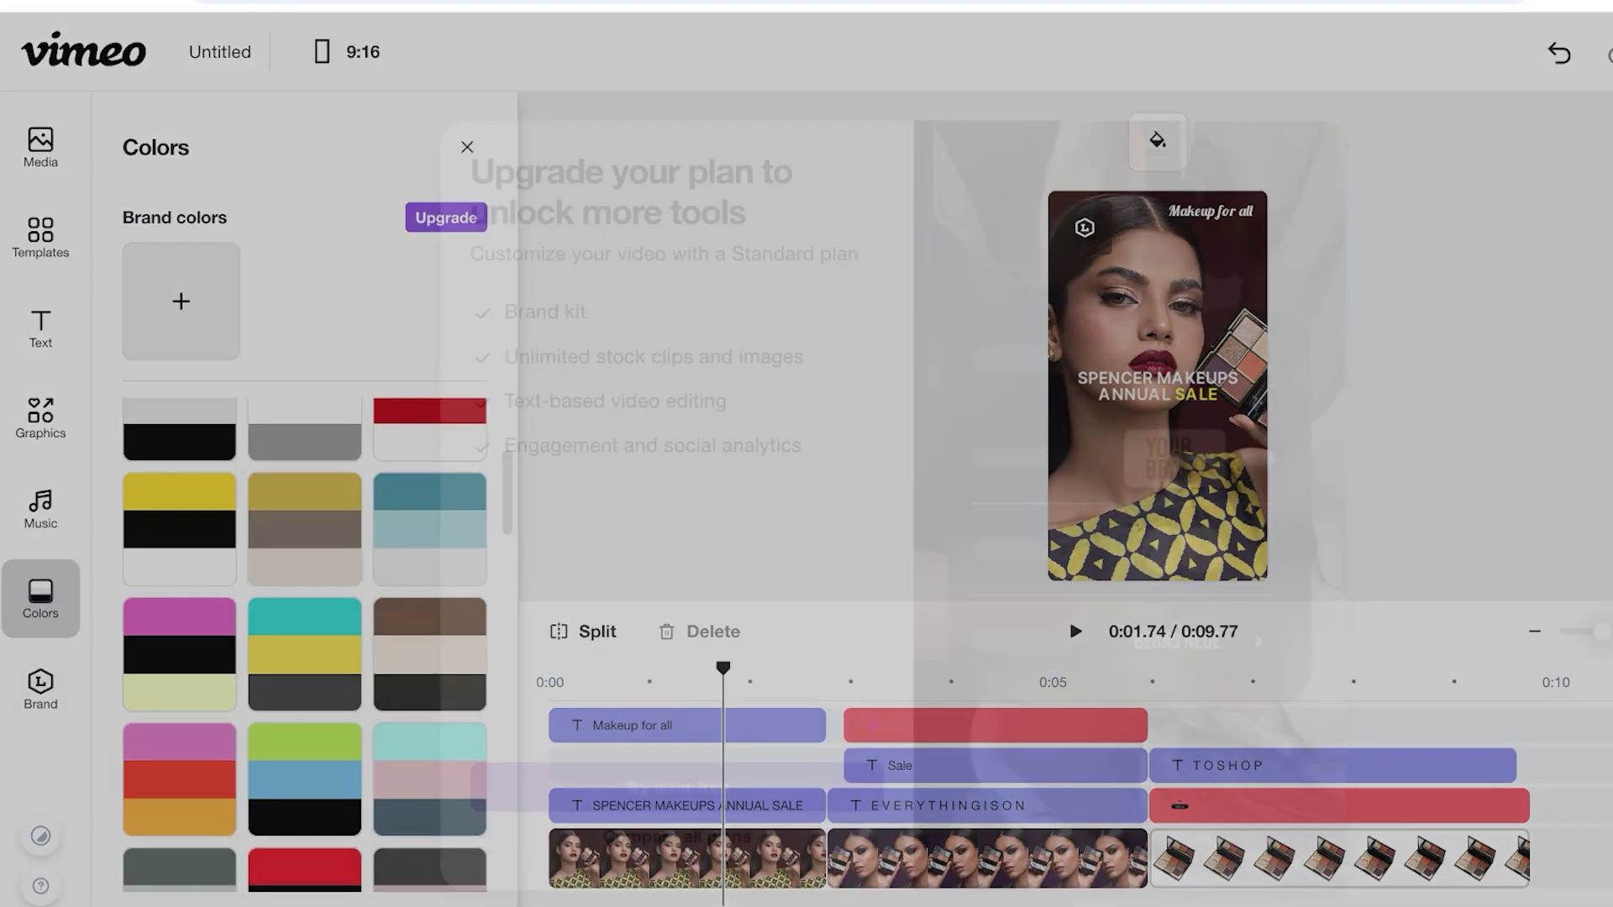
left_click(1325, 108)
scroll(304, 645, "down", 3)
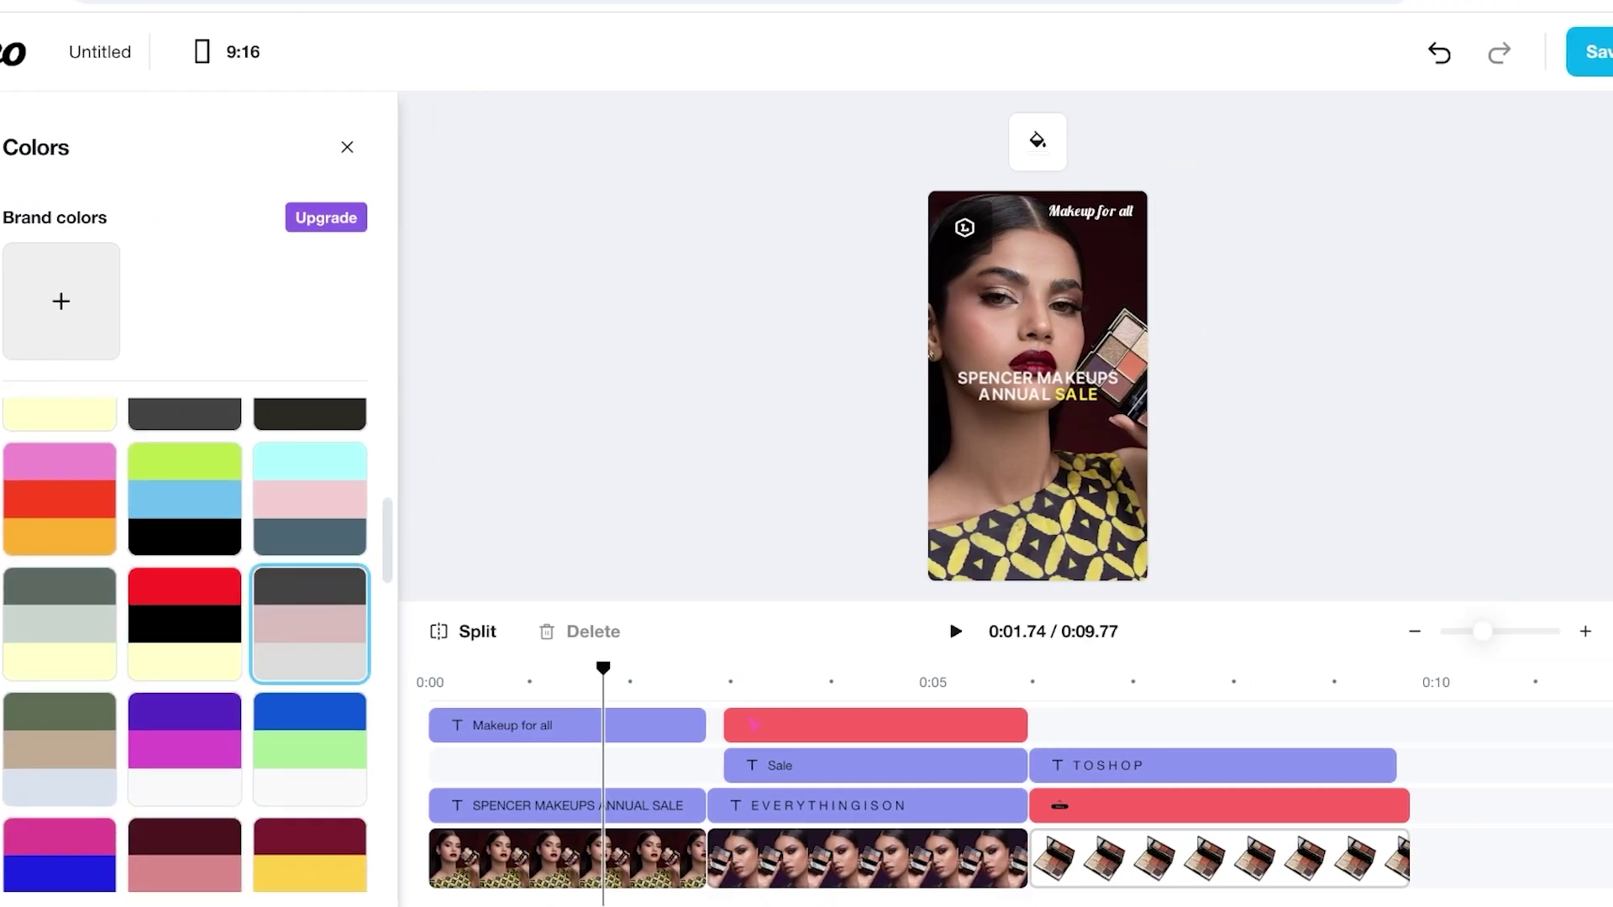
scroll(305, 642, "down", 4)
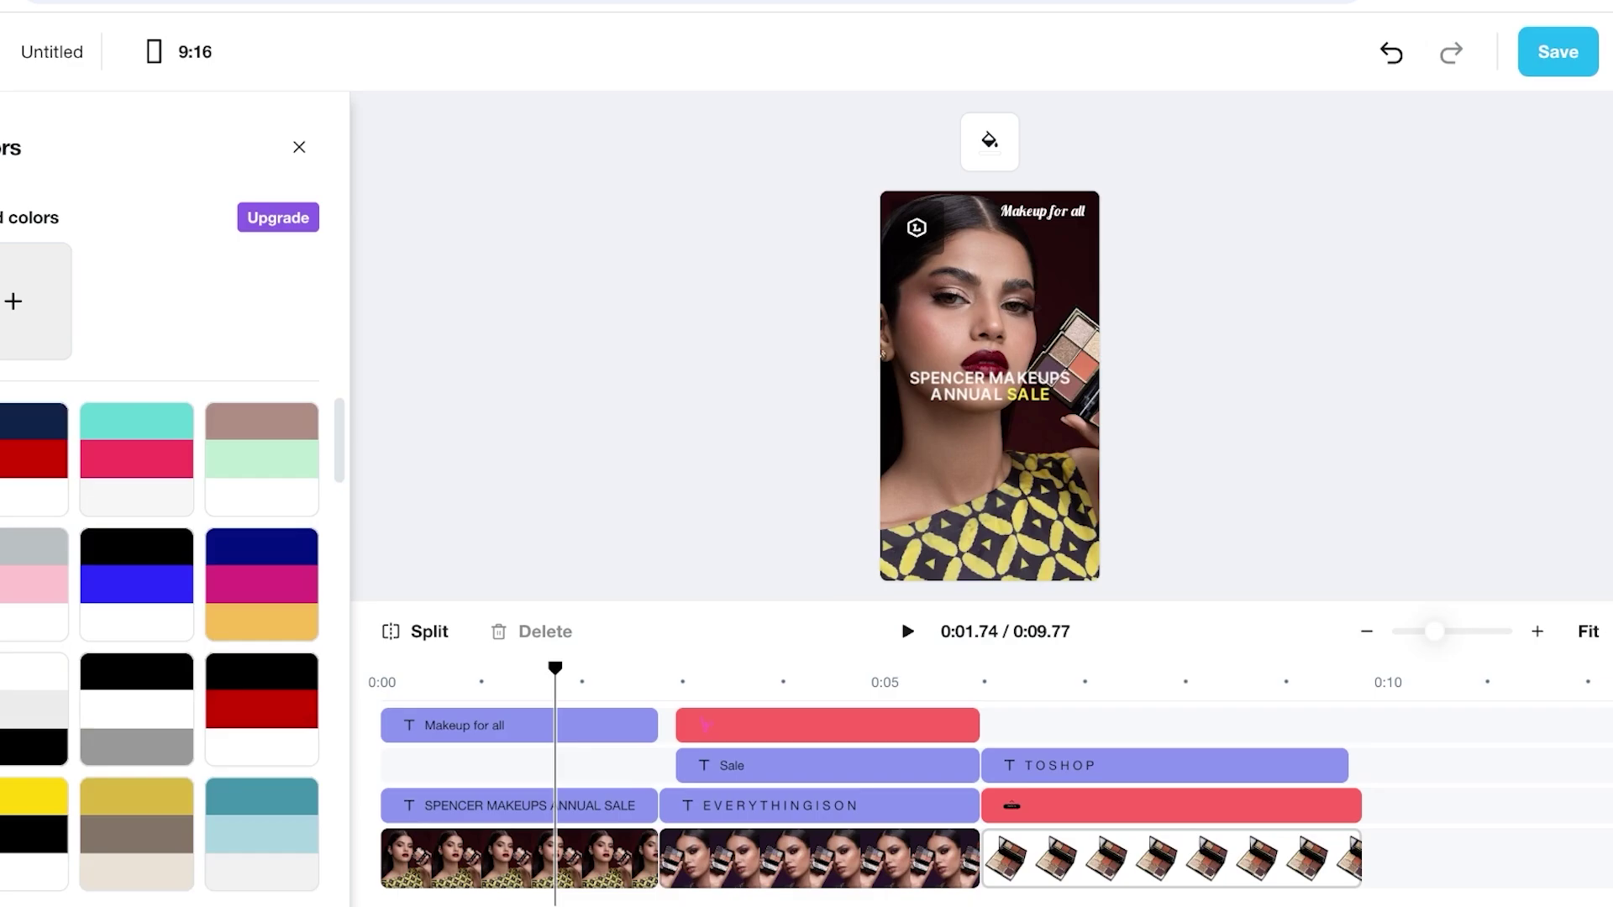
Step: Save the finished promo for rendering and dismiss the feedback survey
left_click(1557, 52)
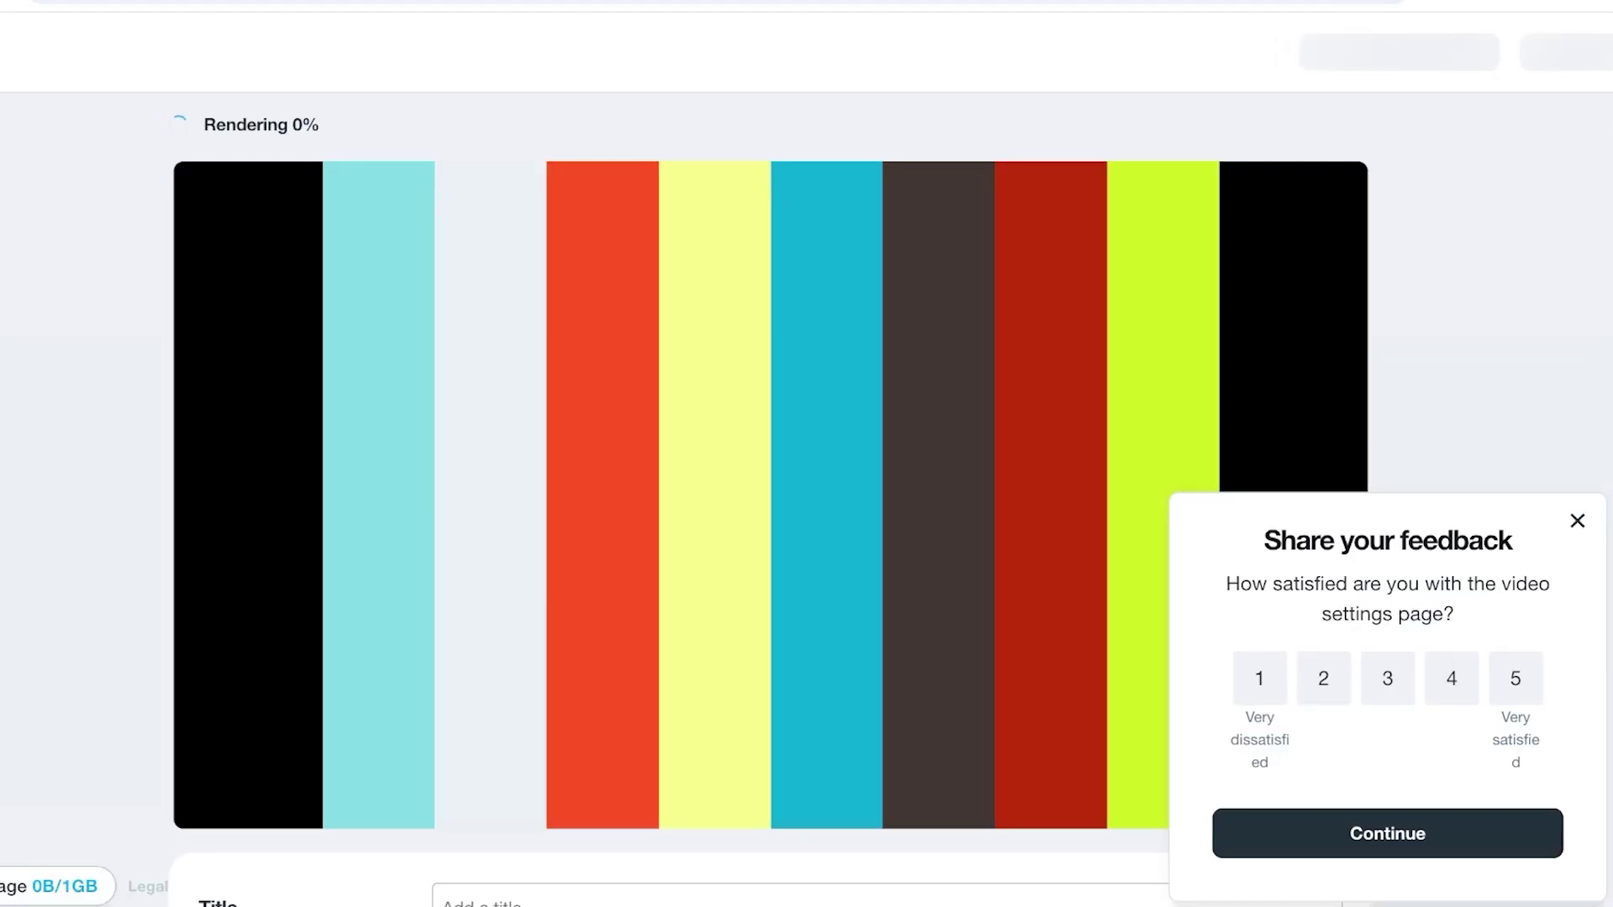
left_click(1605, 521)
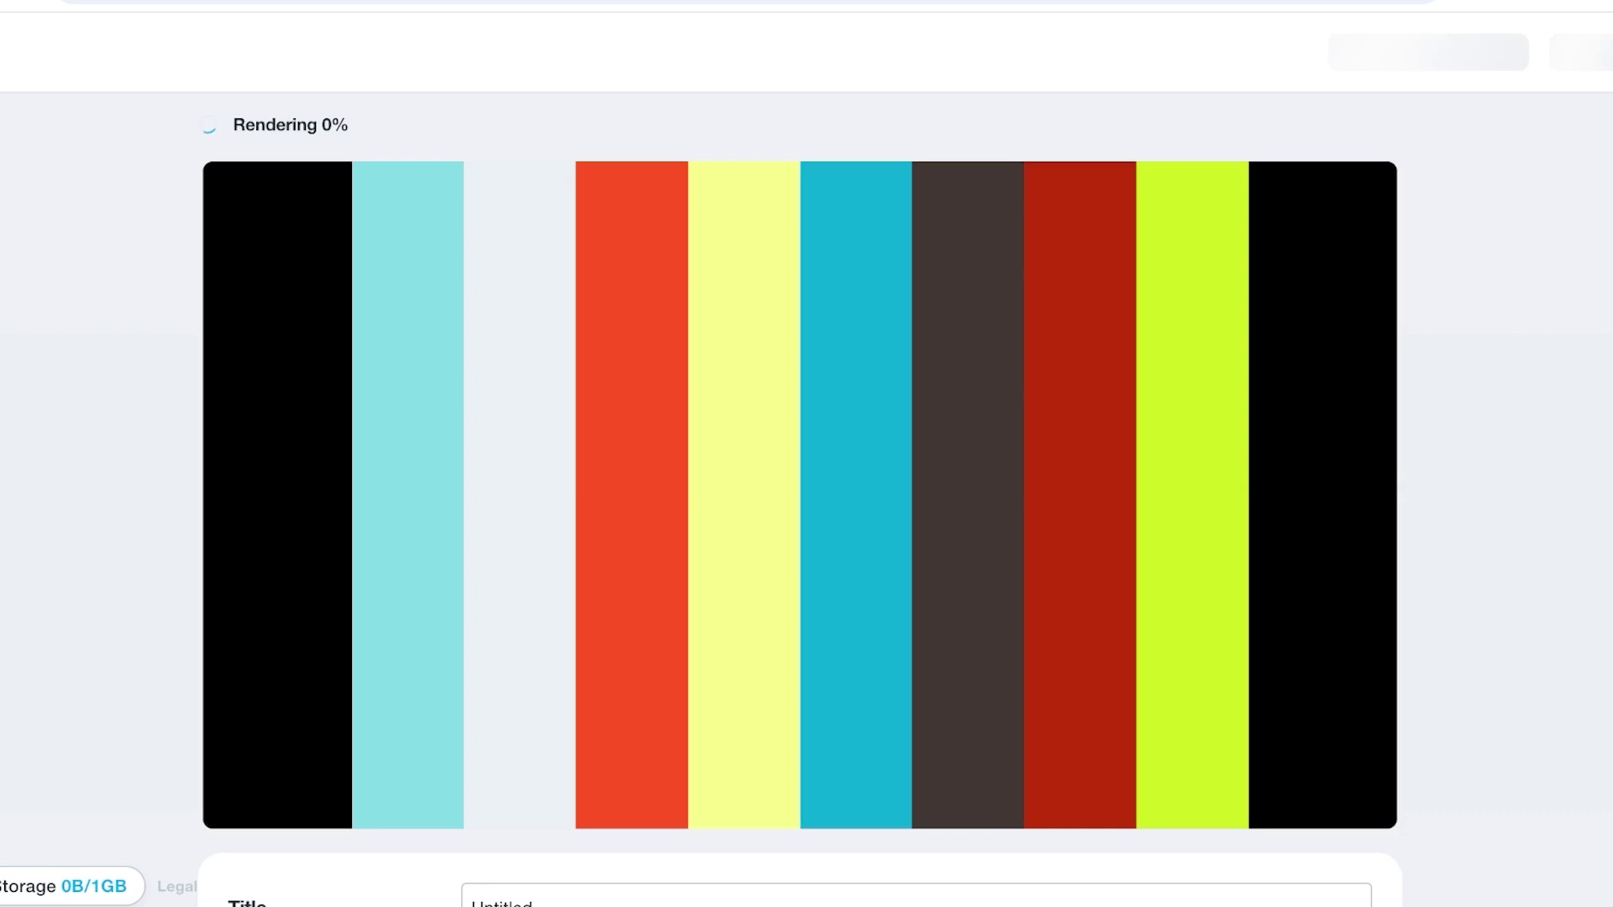
left_click(1371, 348)
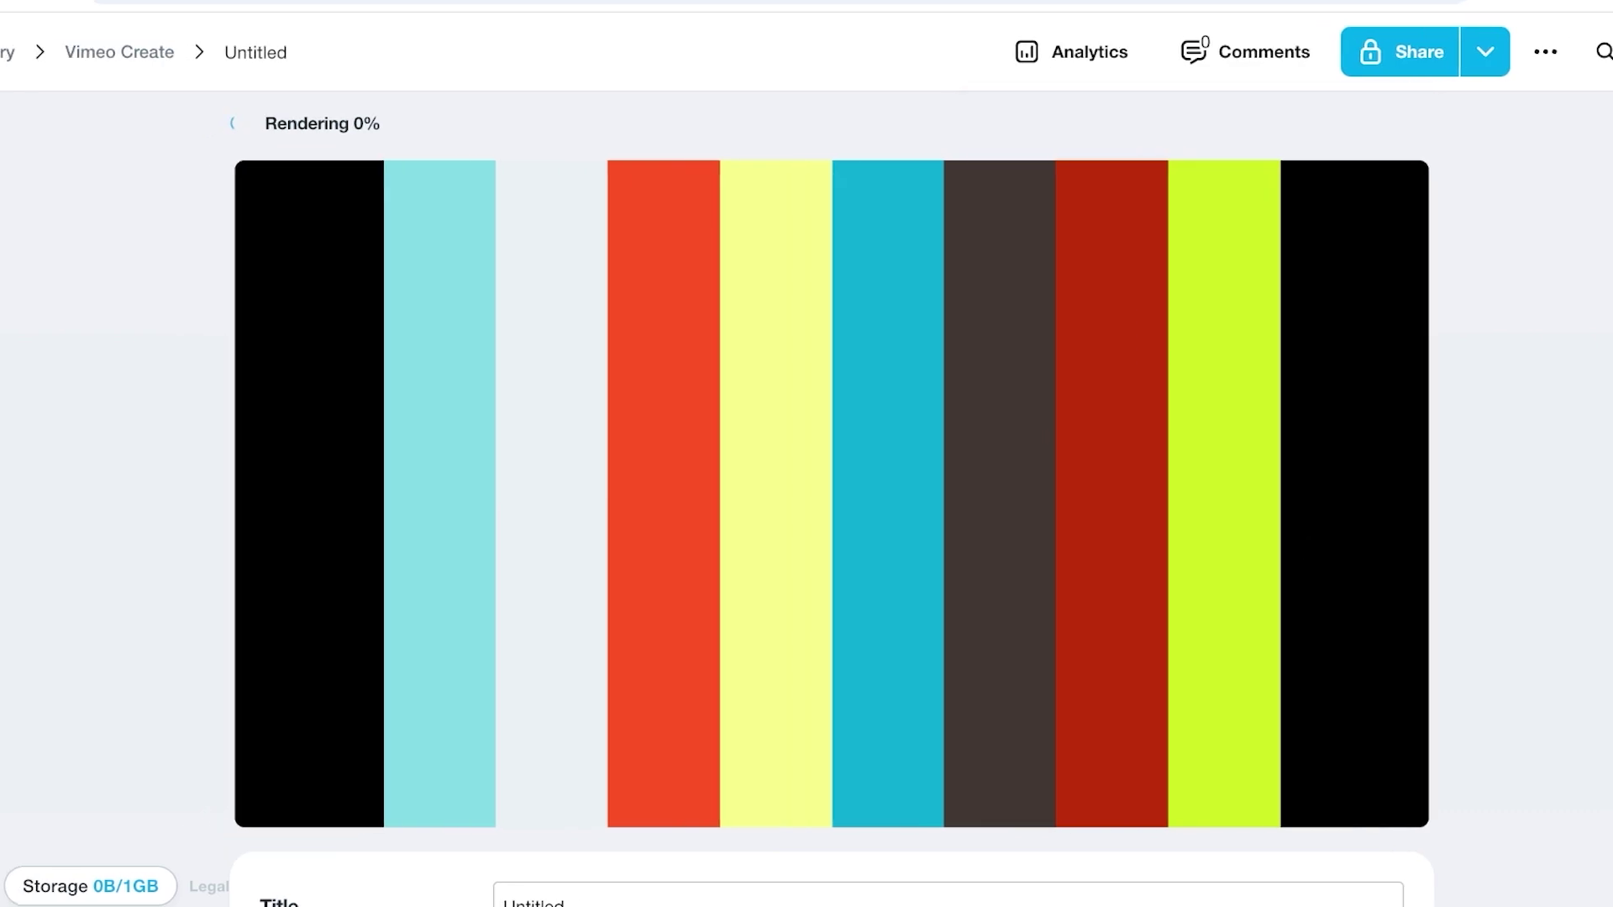
Step: Look over the video's detail fields, then play the rendered promo through its three scenes
scroll(798, 504, "down", 10)
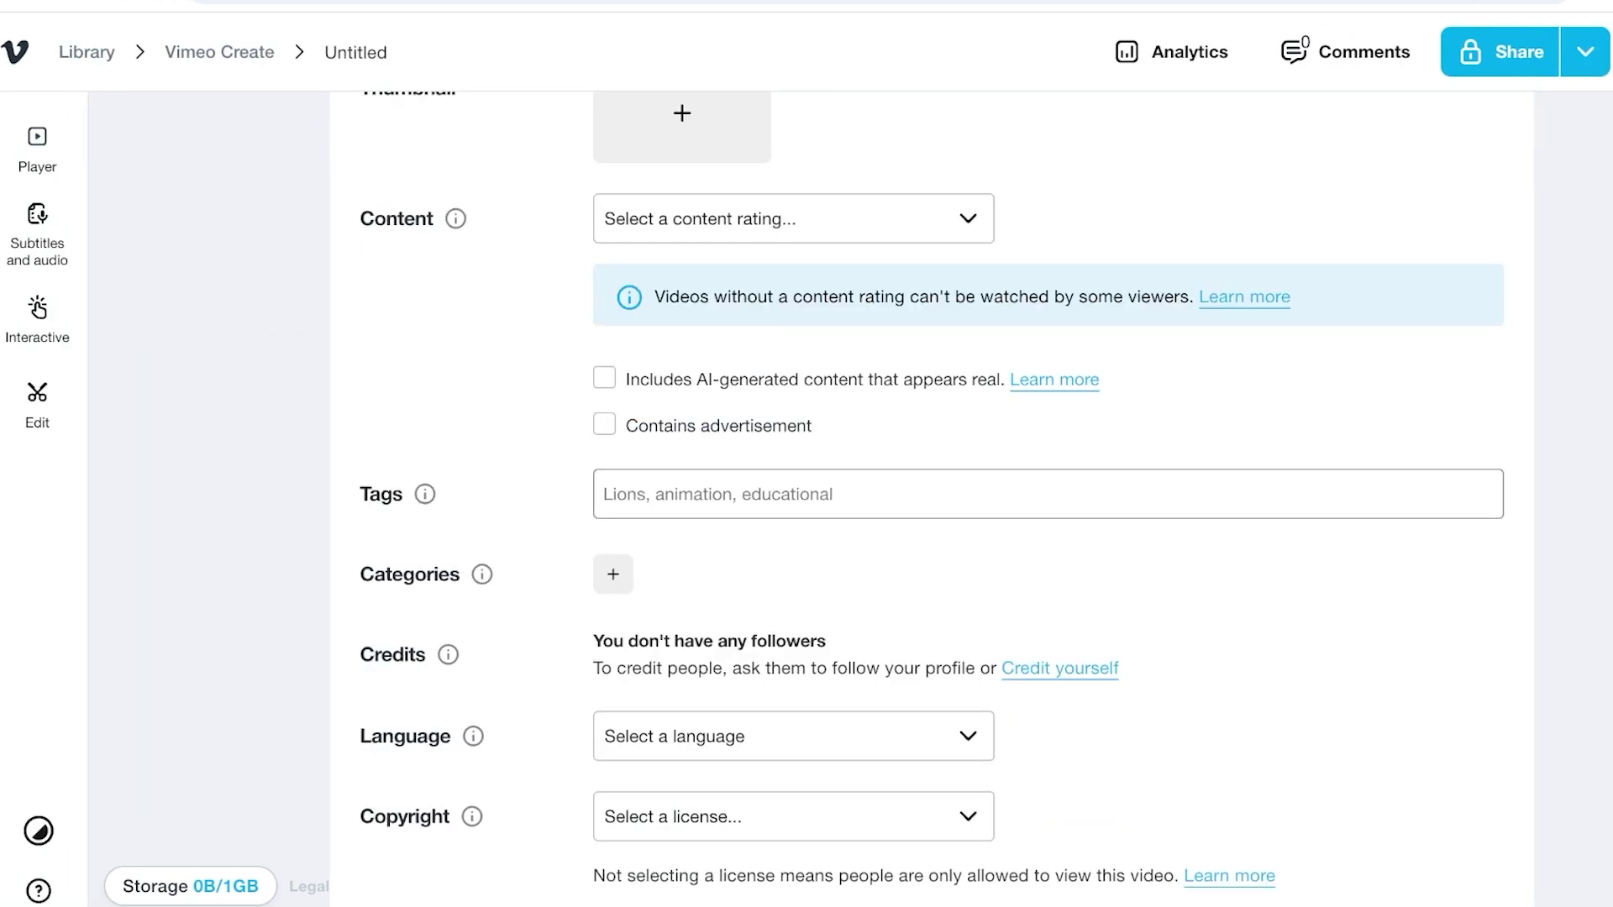
scroll(932, 498, "up", 10)
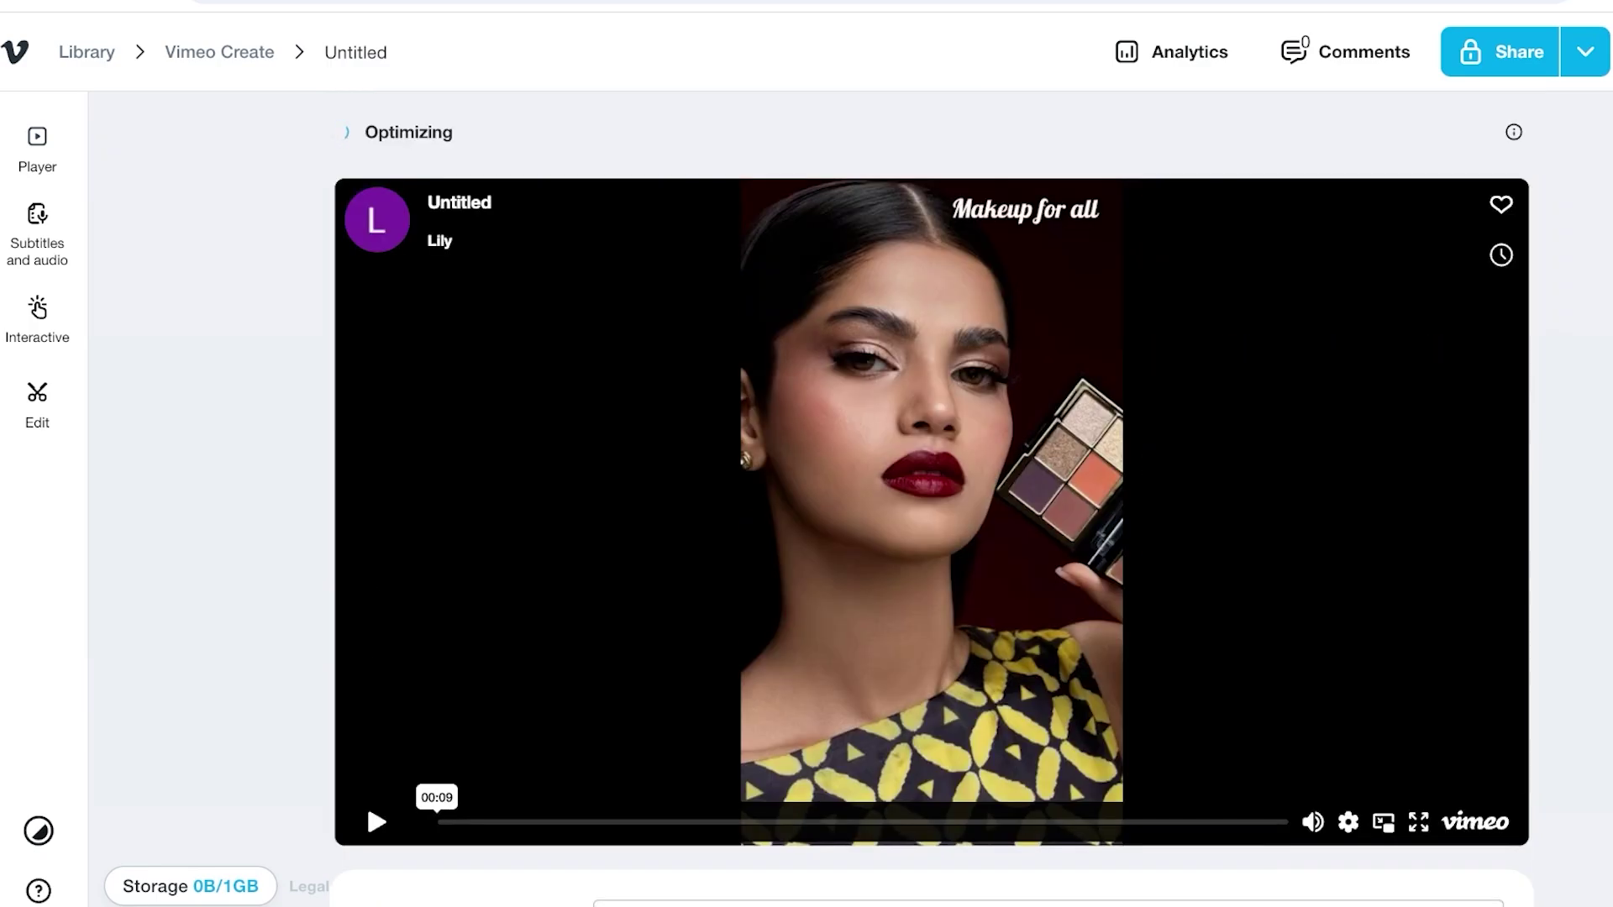
left_click(377, 821)
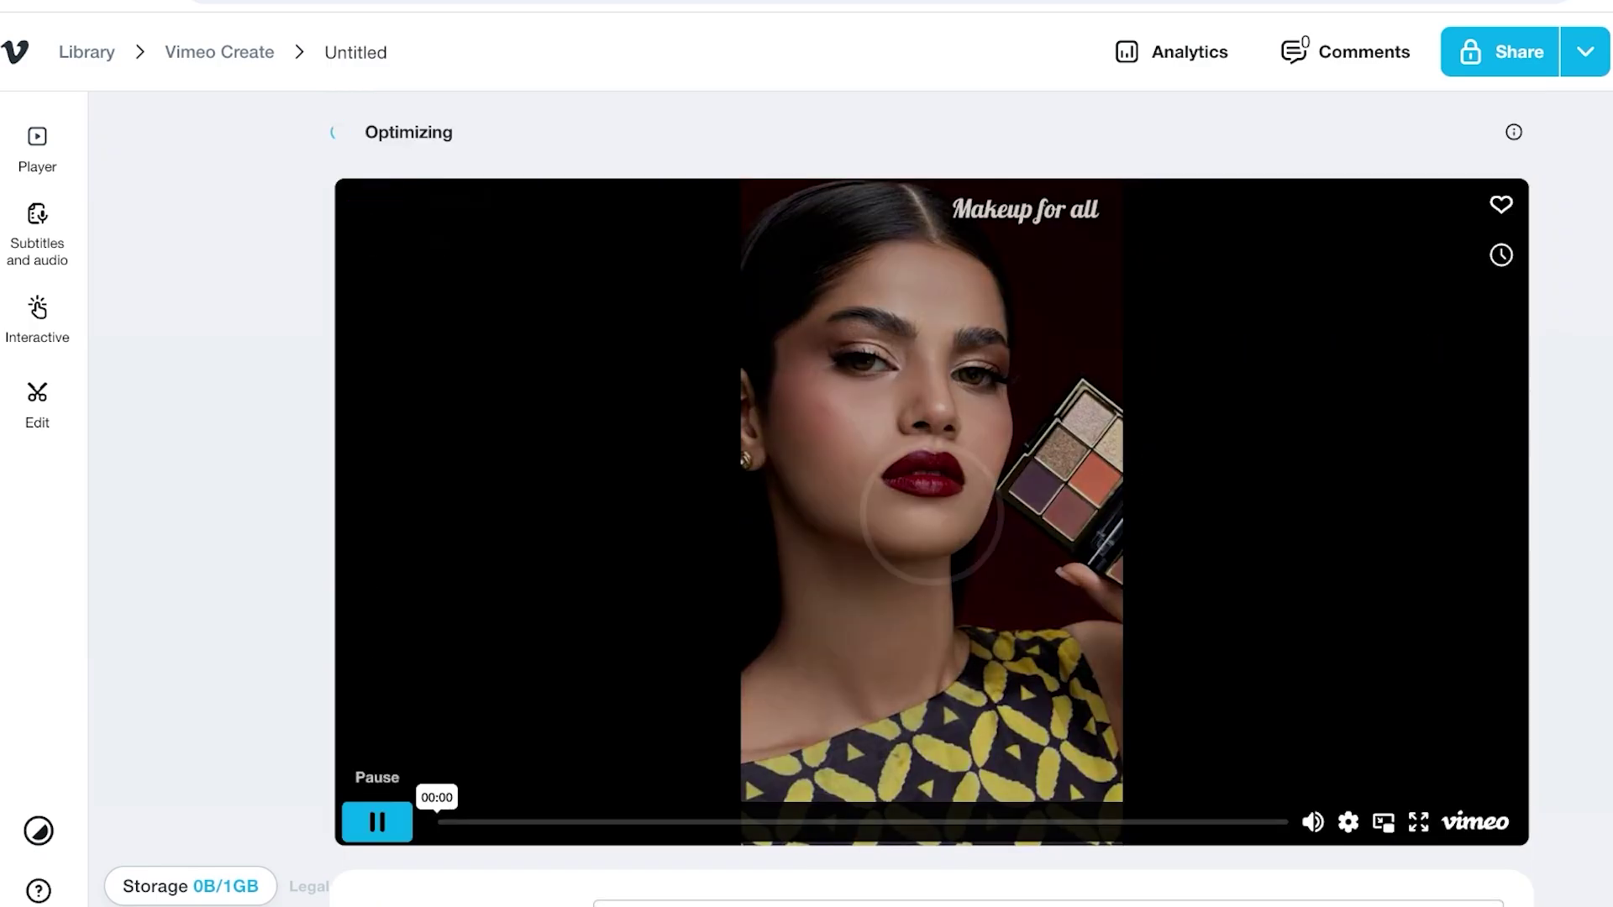
left_click(377, 821)
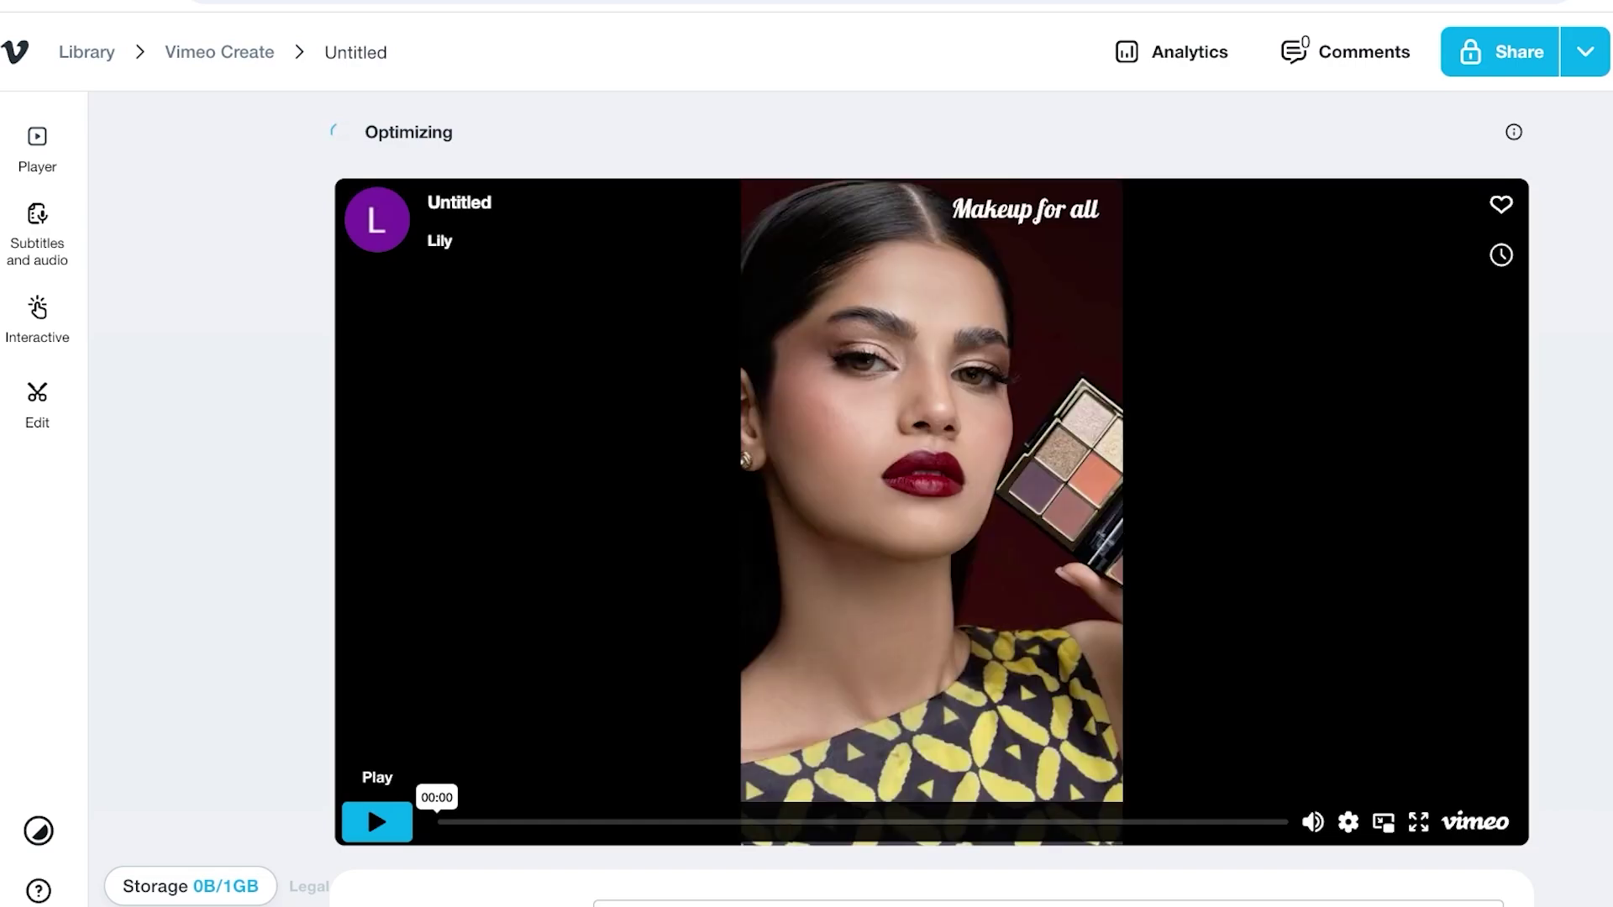
left_click(377, 820)
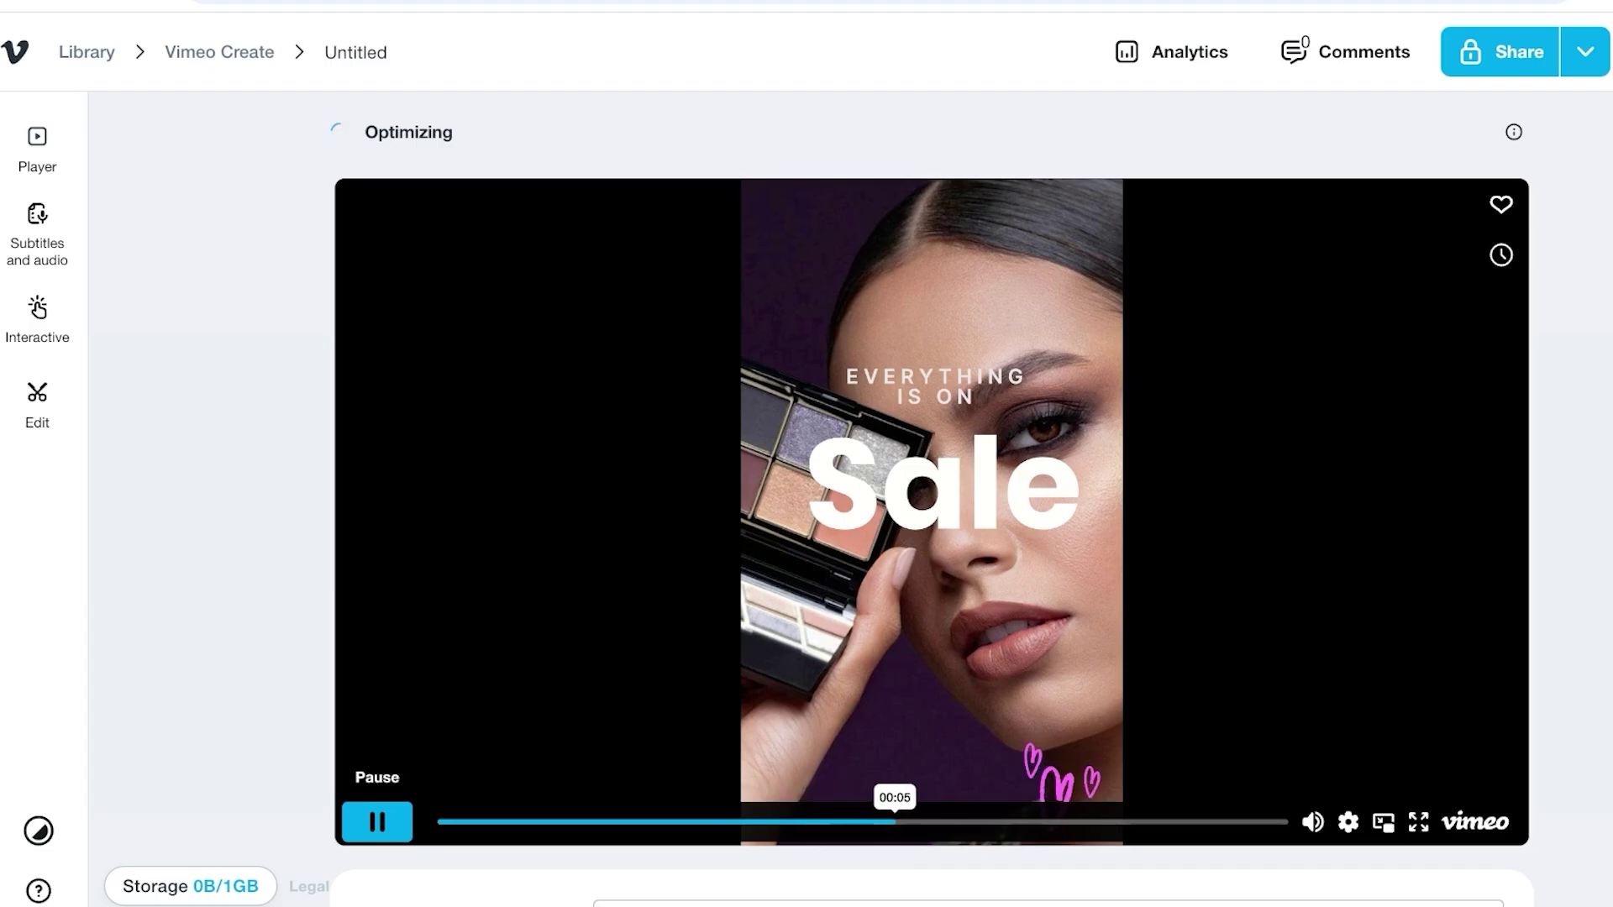
left_click(377, 822)
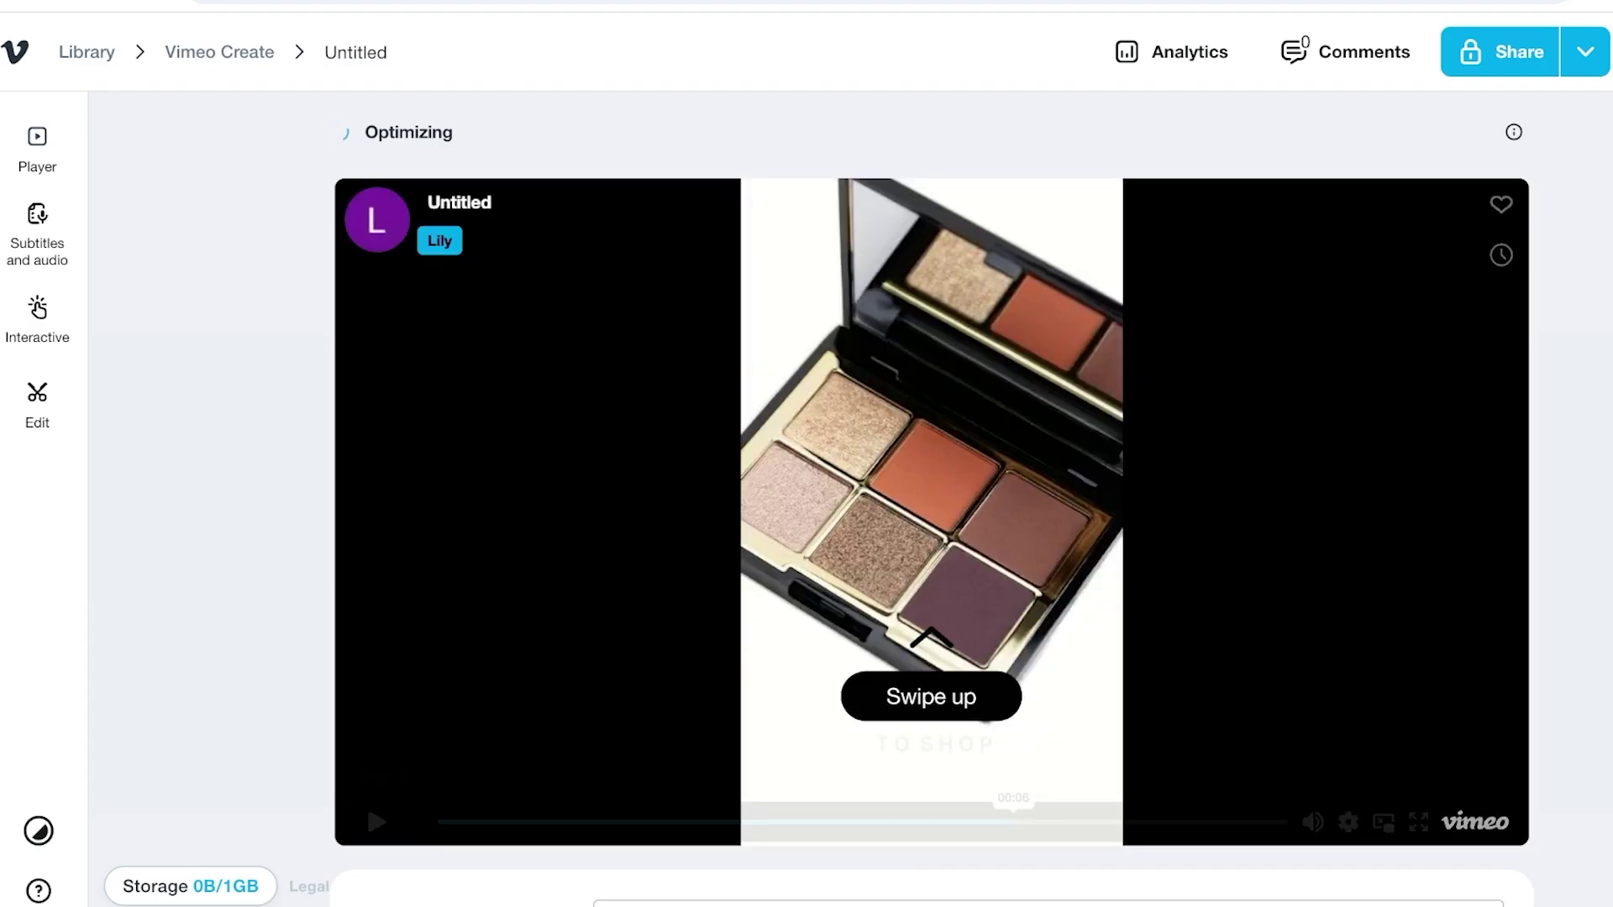
Step: Examine the player settings for customization, video details, actions and playback controls
left_click(37, 150)
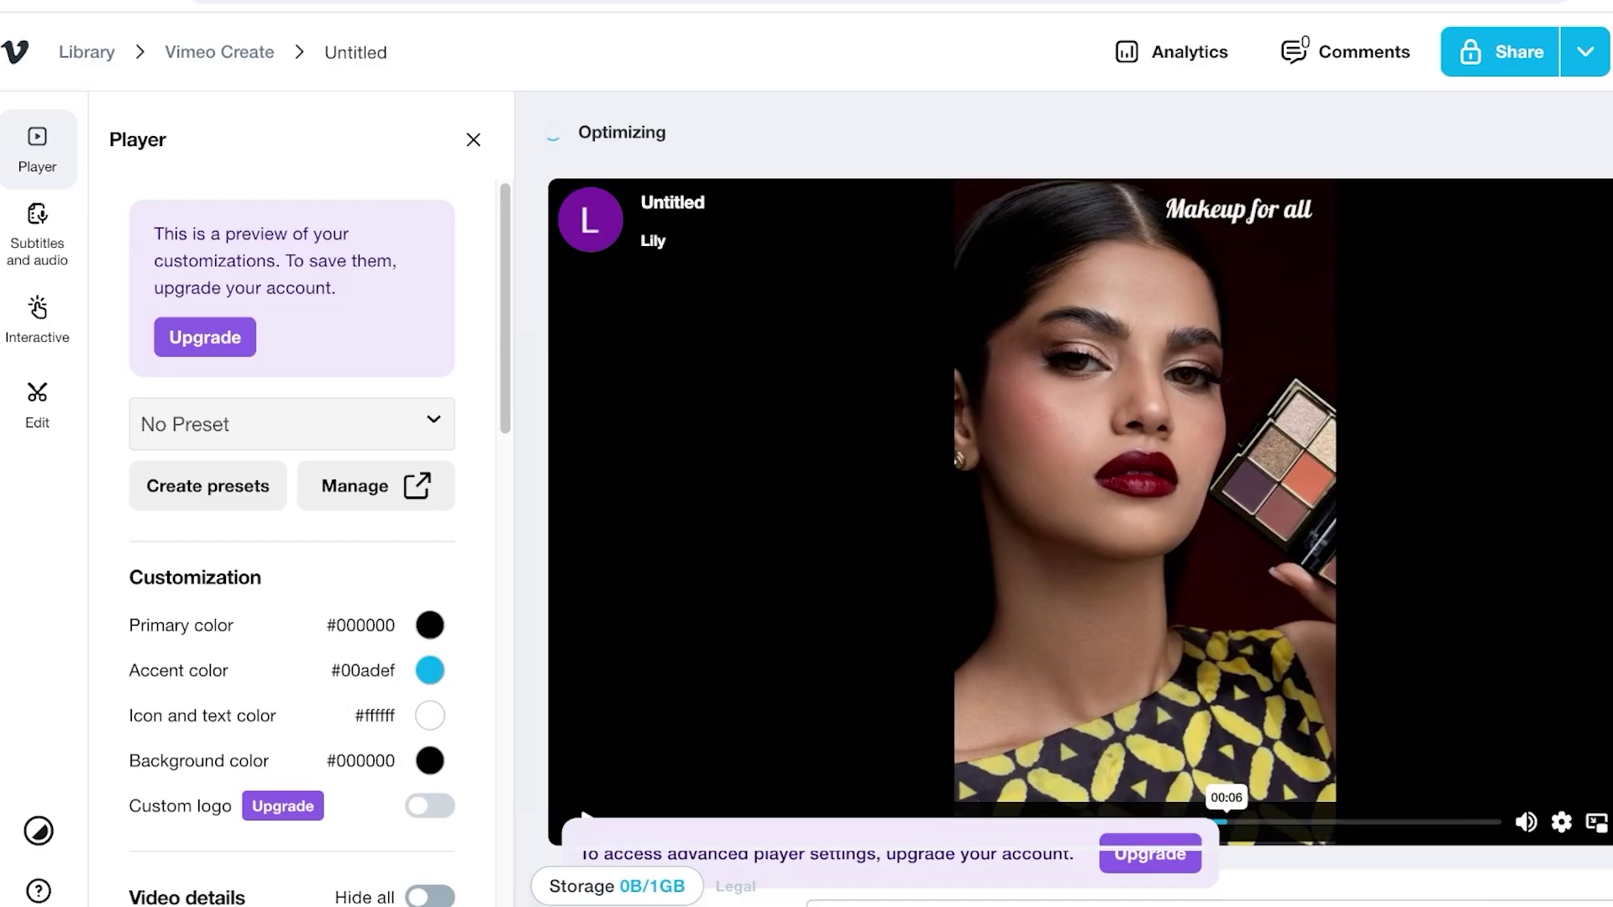
scroll(293, 470, "down", 1)
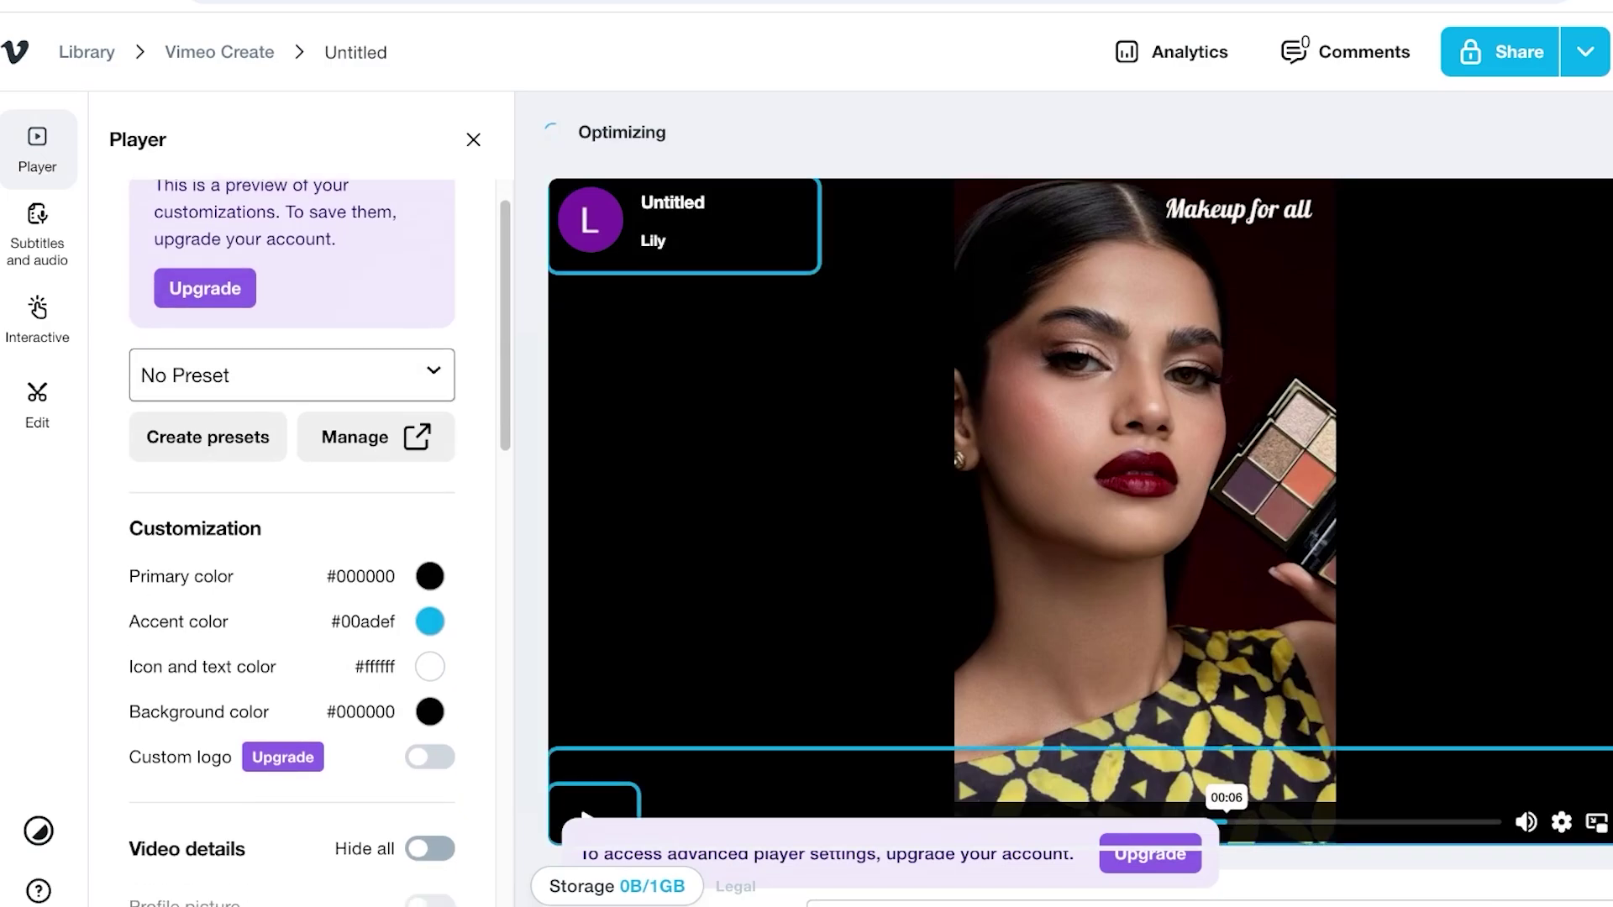
scroll(291, 537, "down", 6)
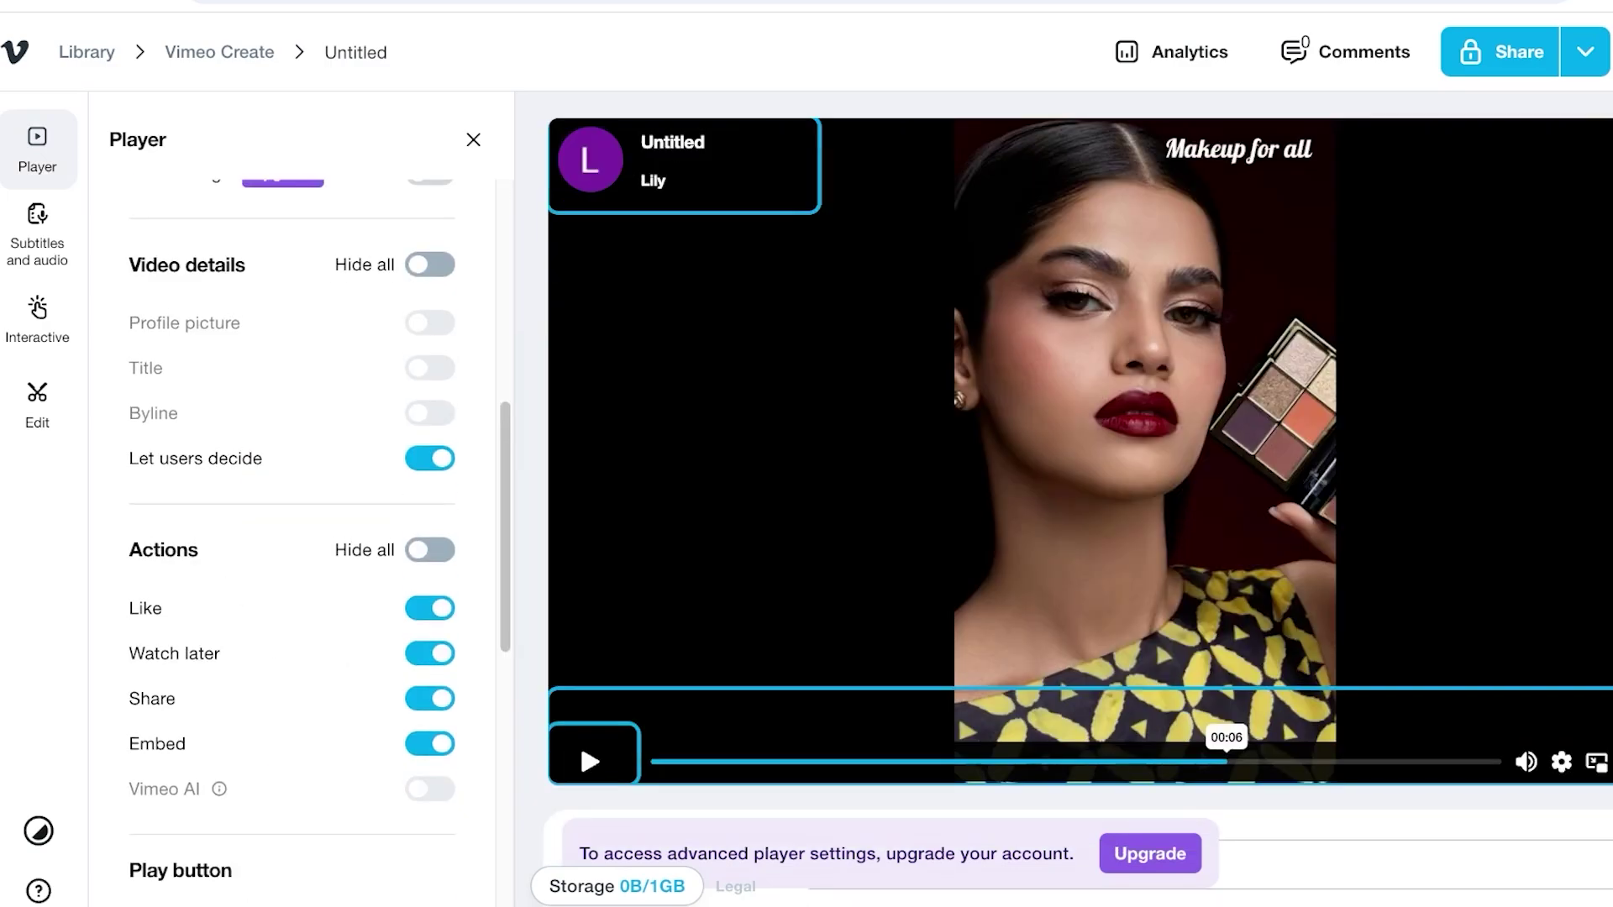
scroll(292, 537, "down", 3)
scroll(429, 474, "down", 7)
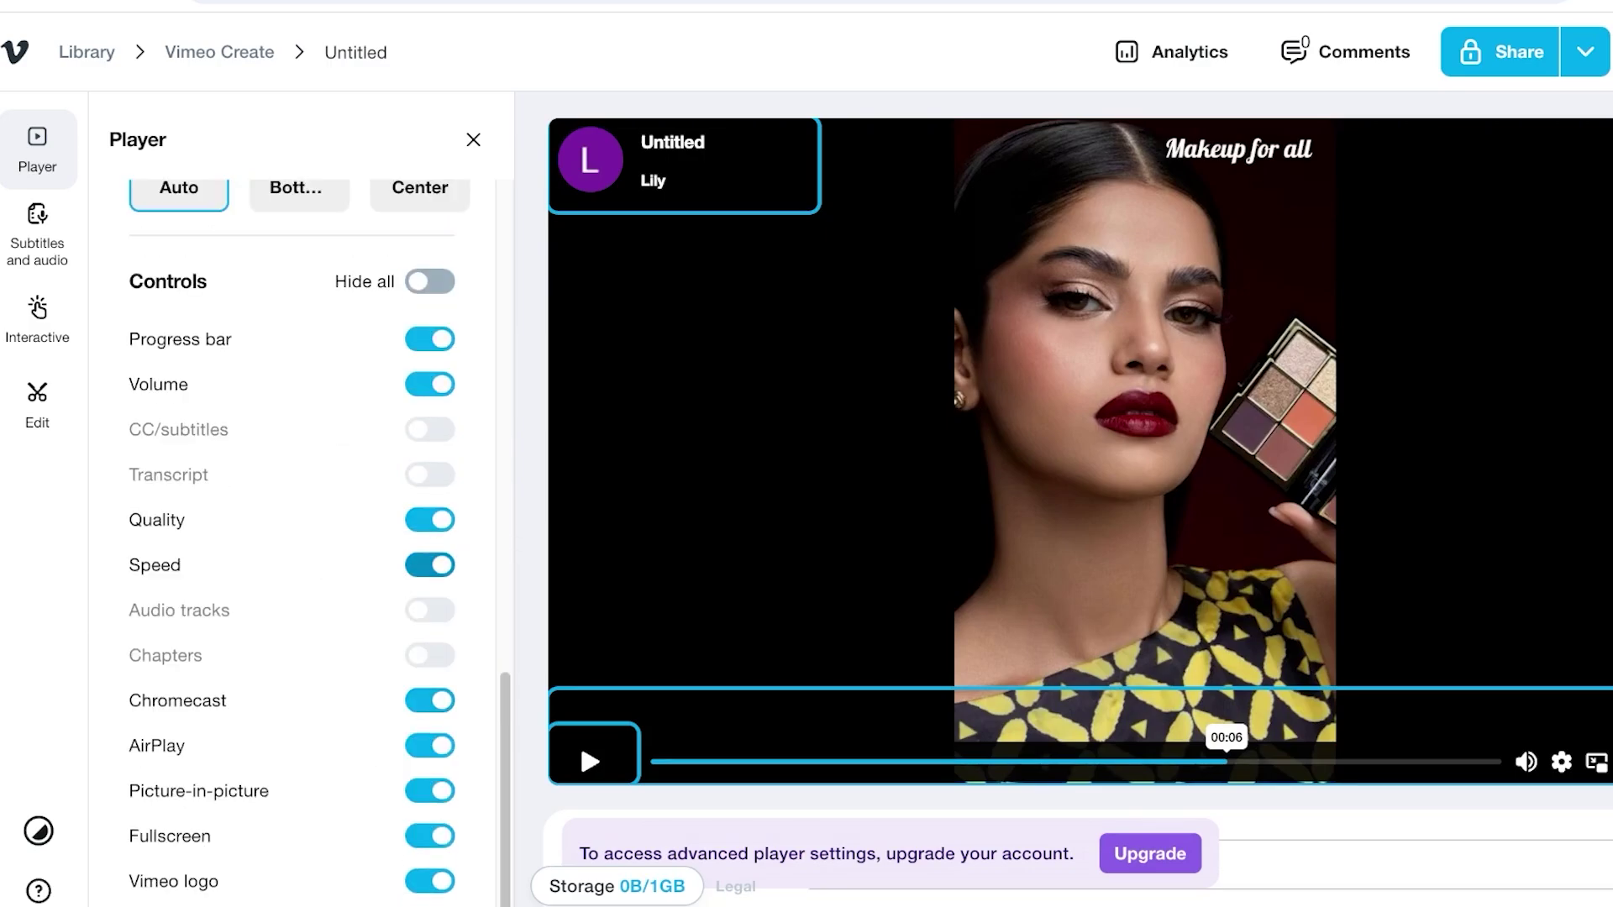
Step: Review the saved video's subtitle, interactivity and edit options
left_click(37, 235)
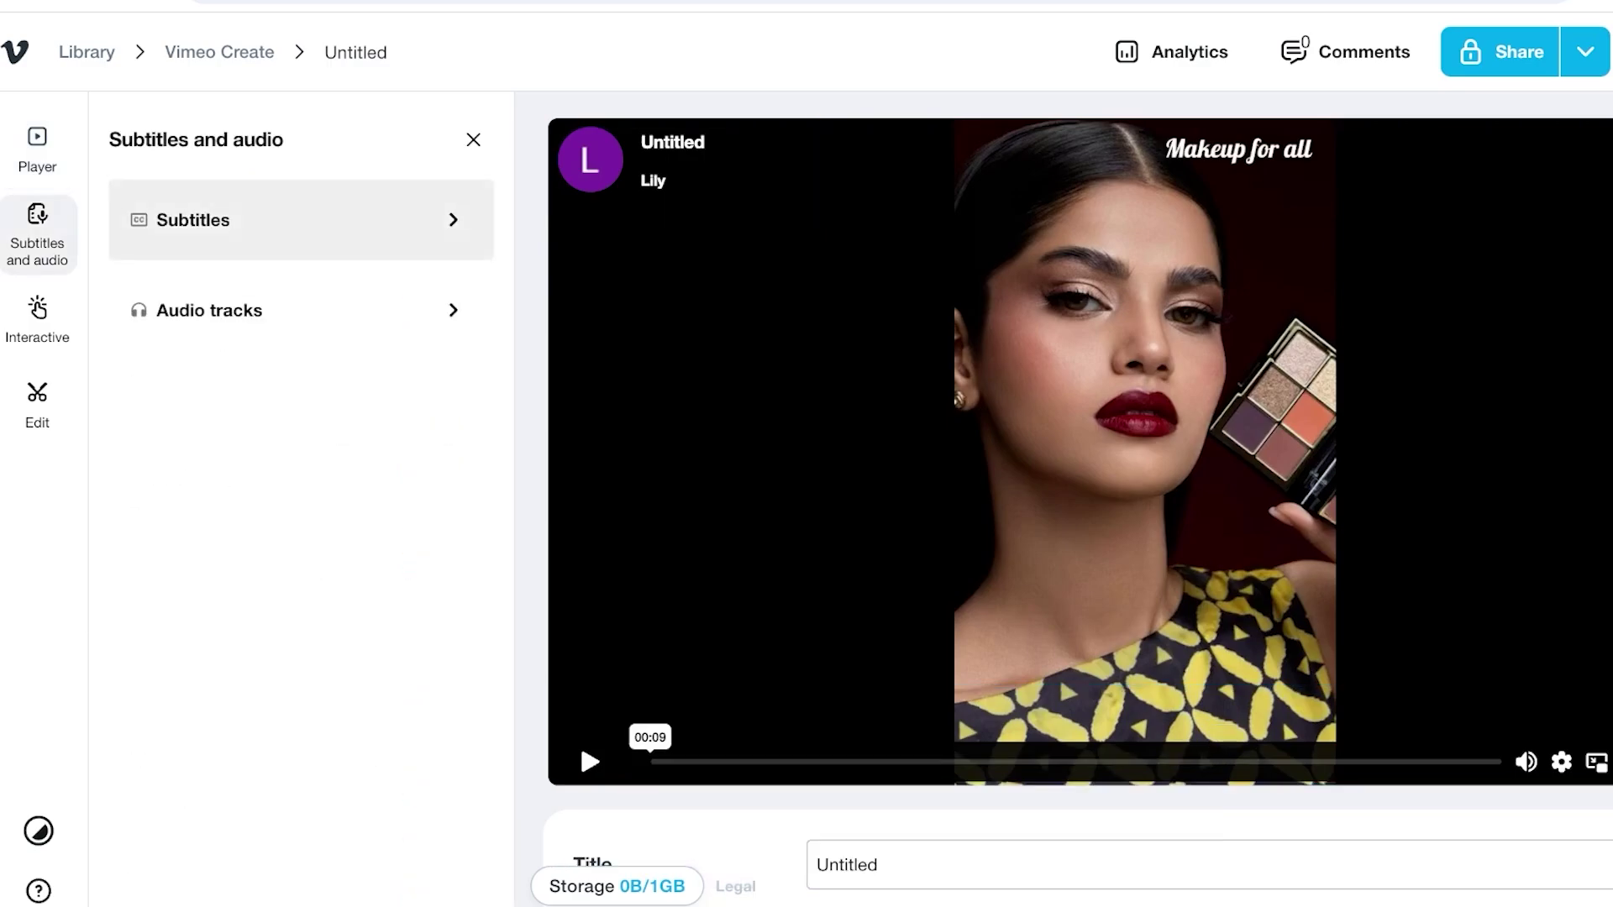
left_click(252, 220)
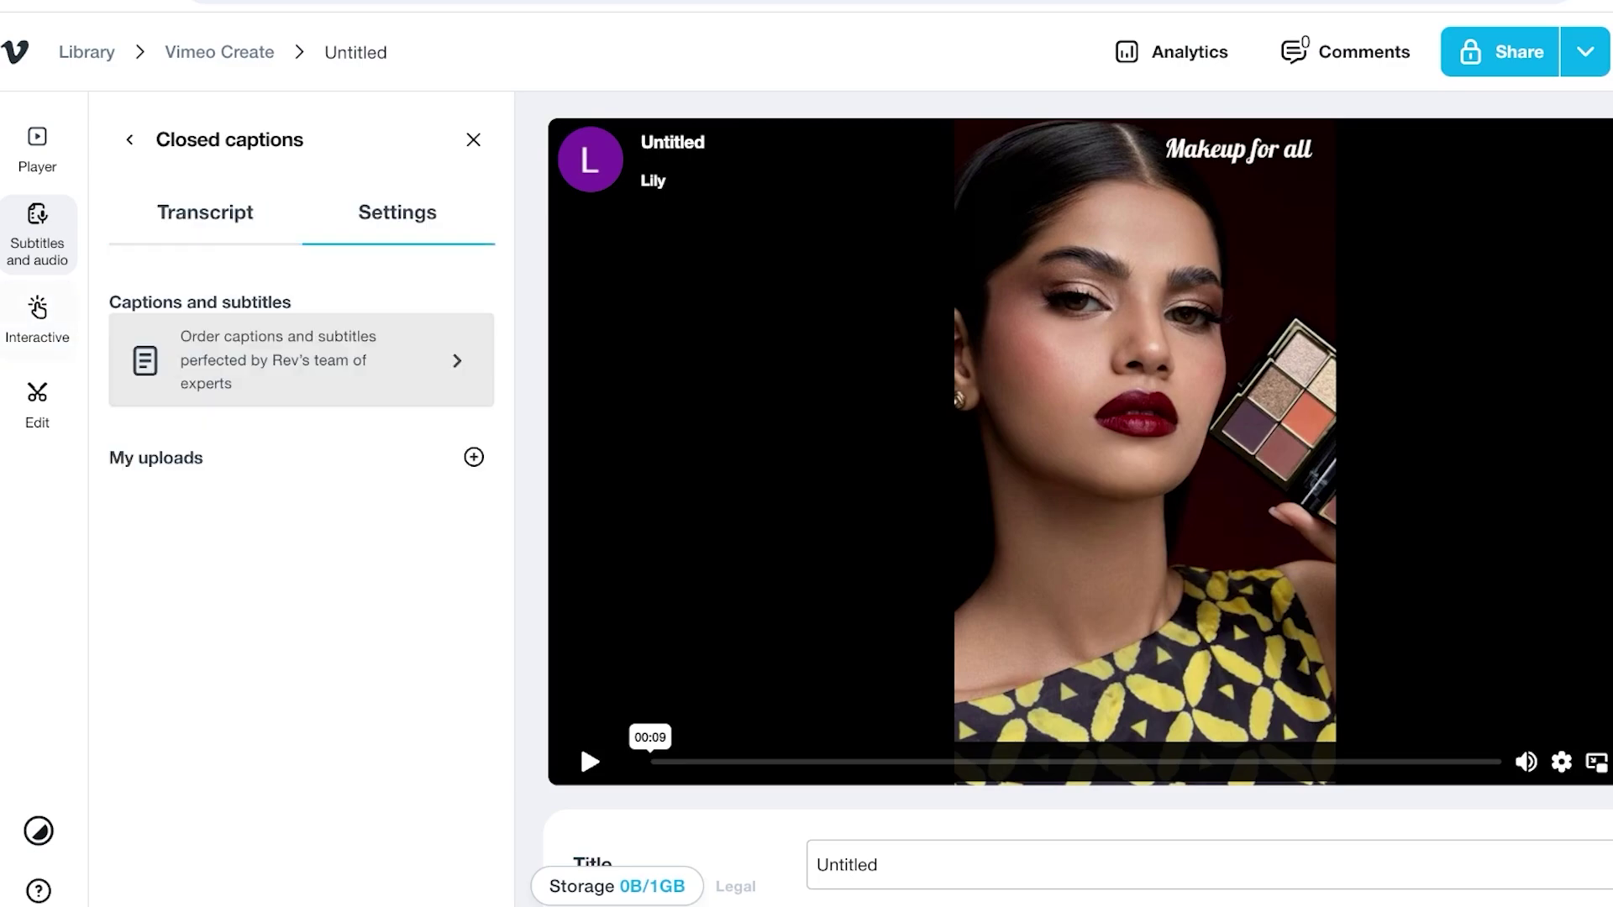
left_click(37, 320)
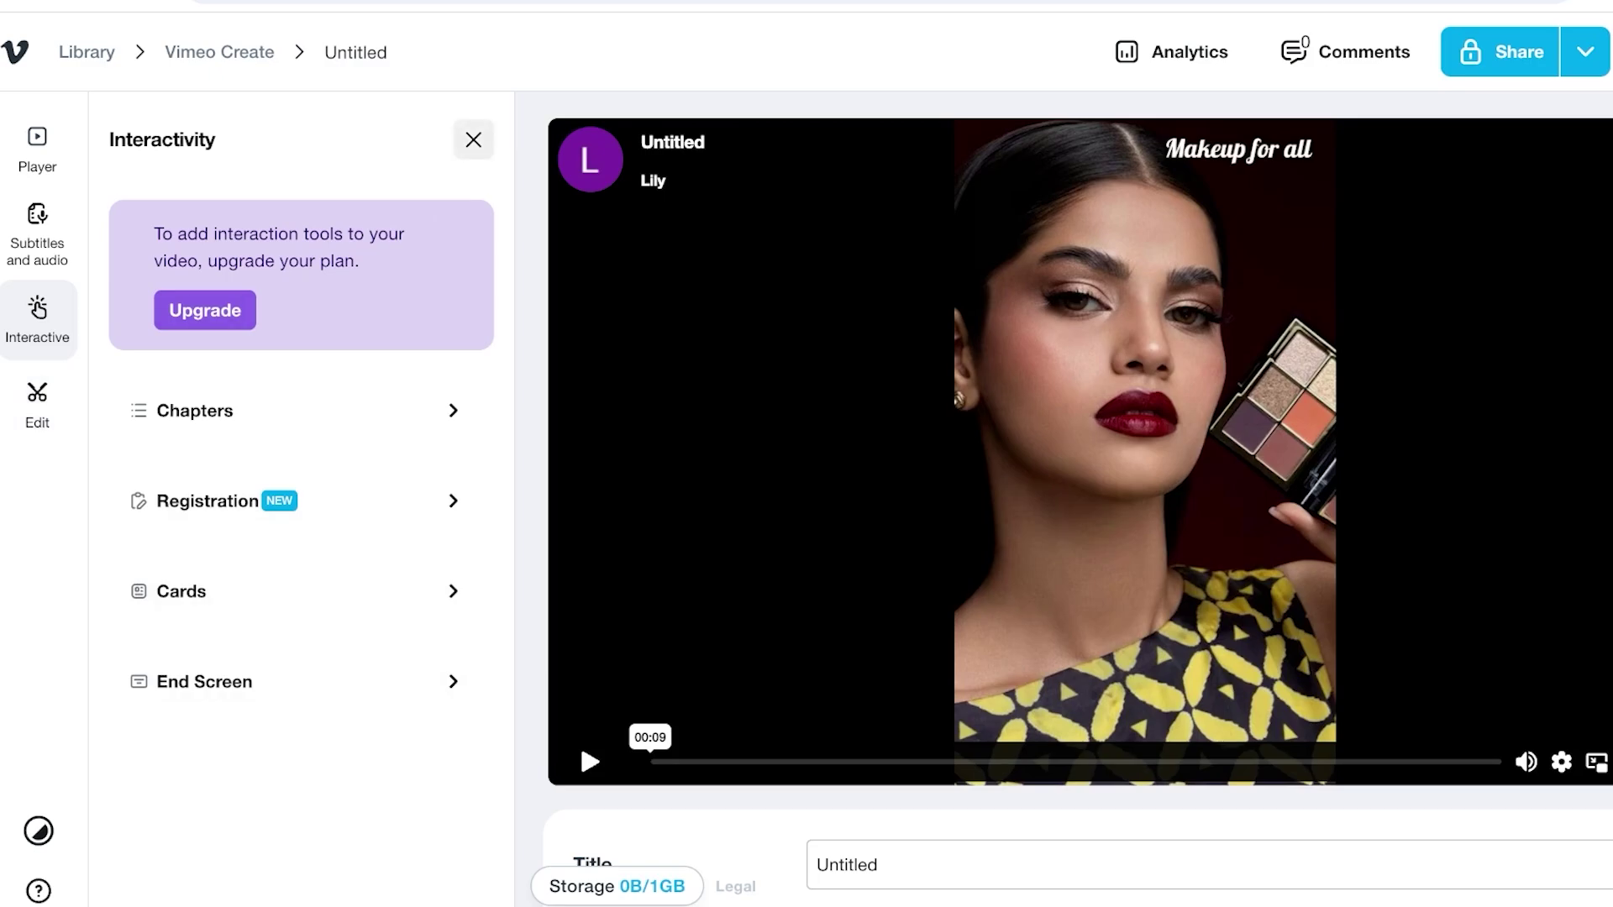
left_click(473, 139)
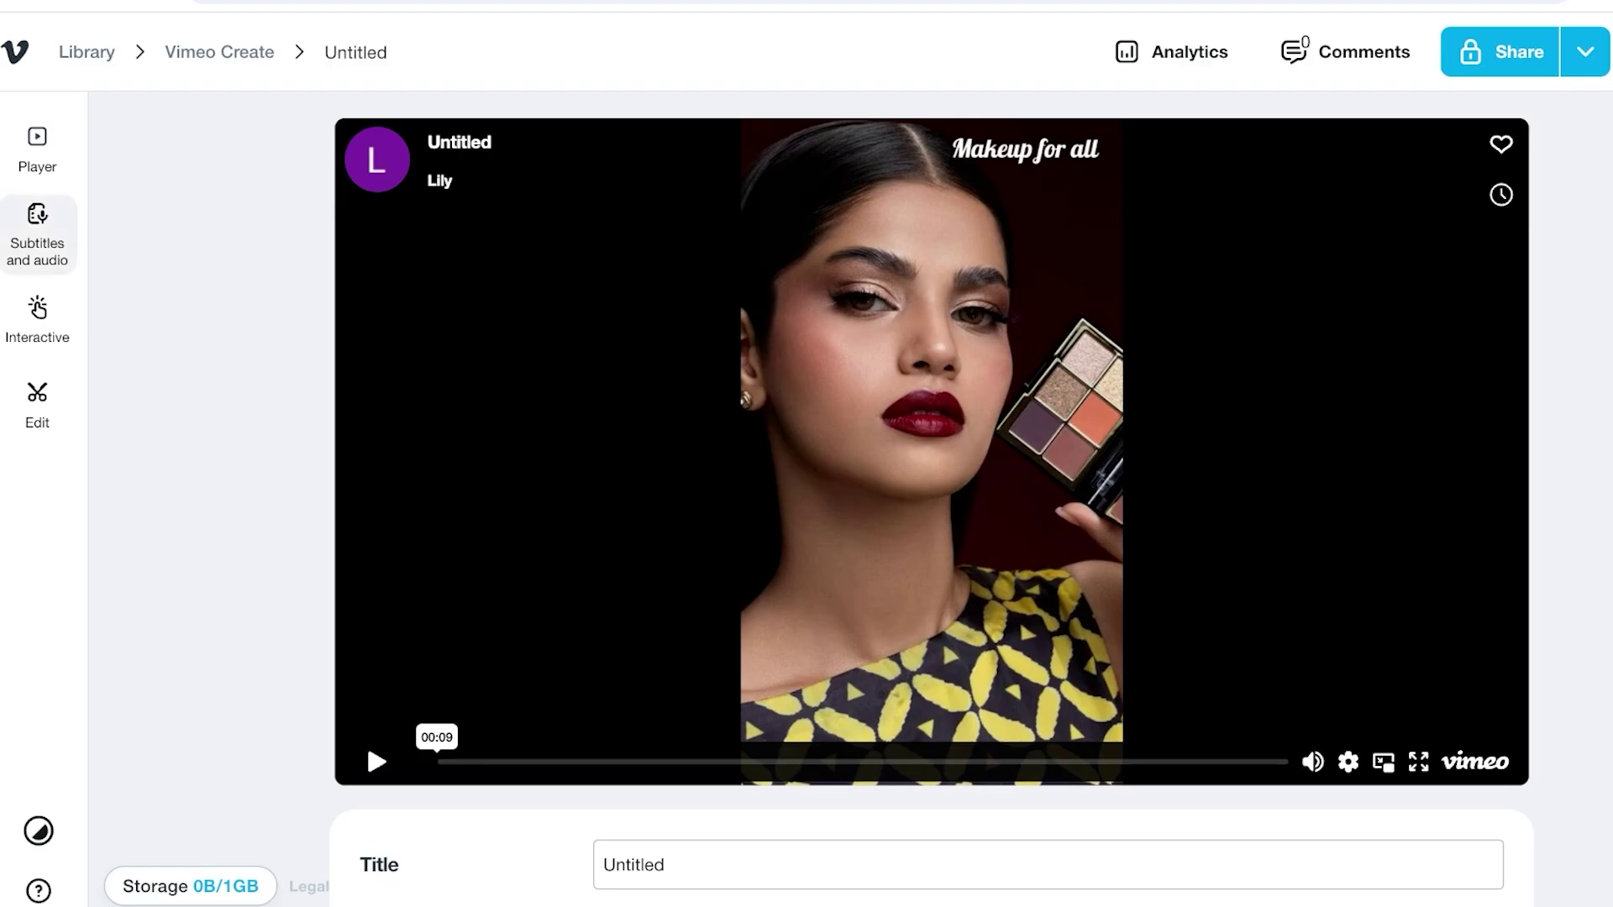
left_click(37, 403)
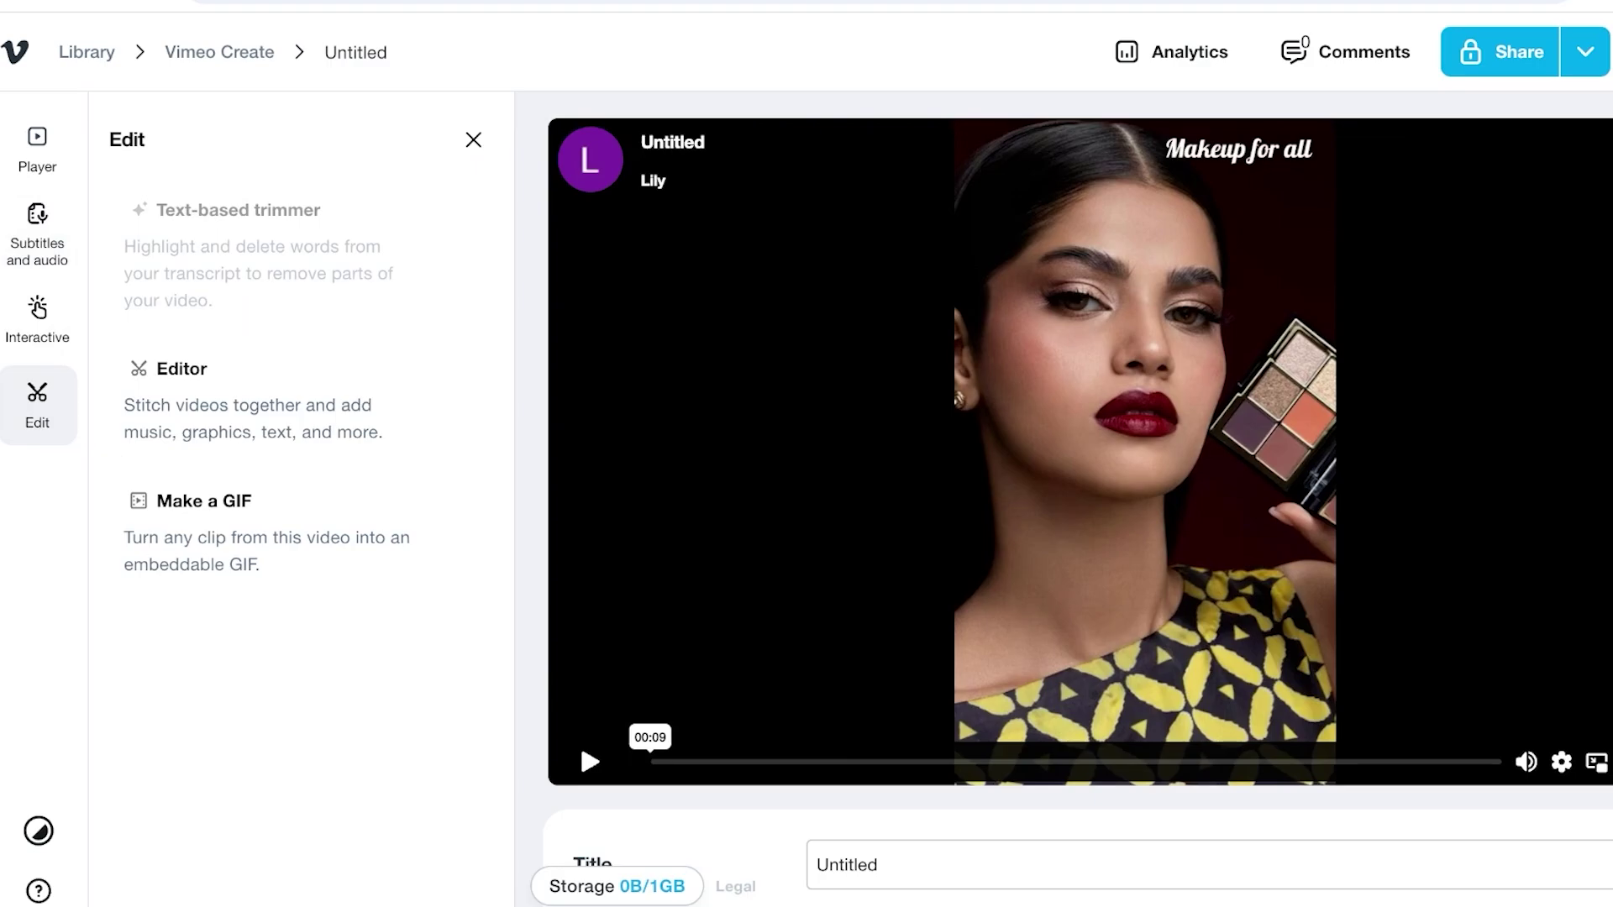
left_click(37, 403)
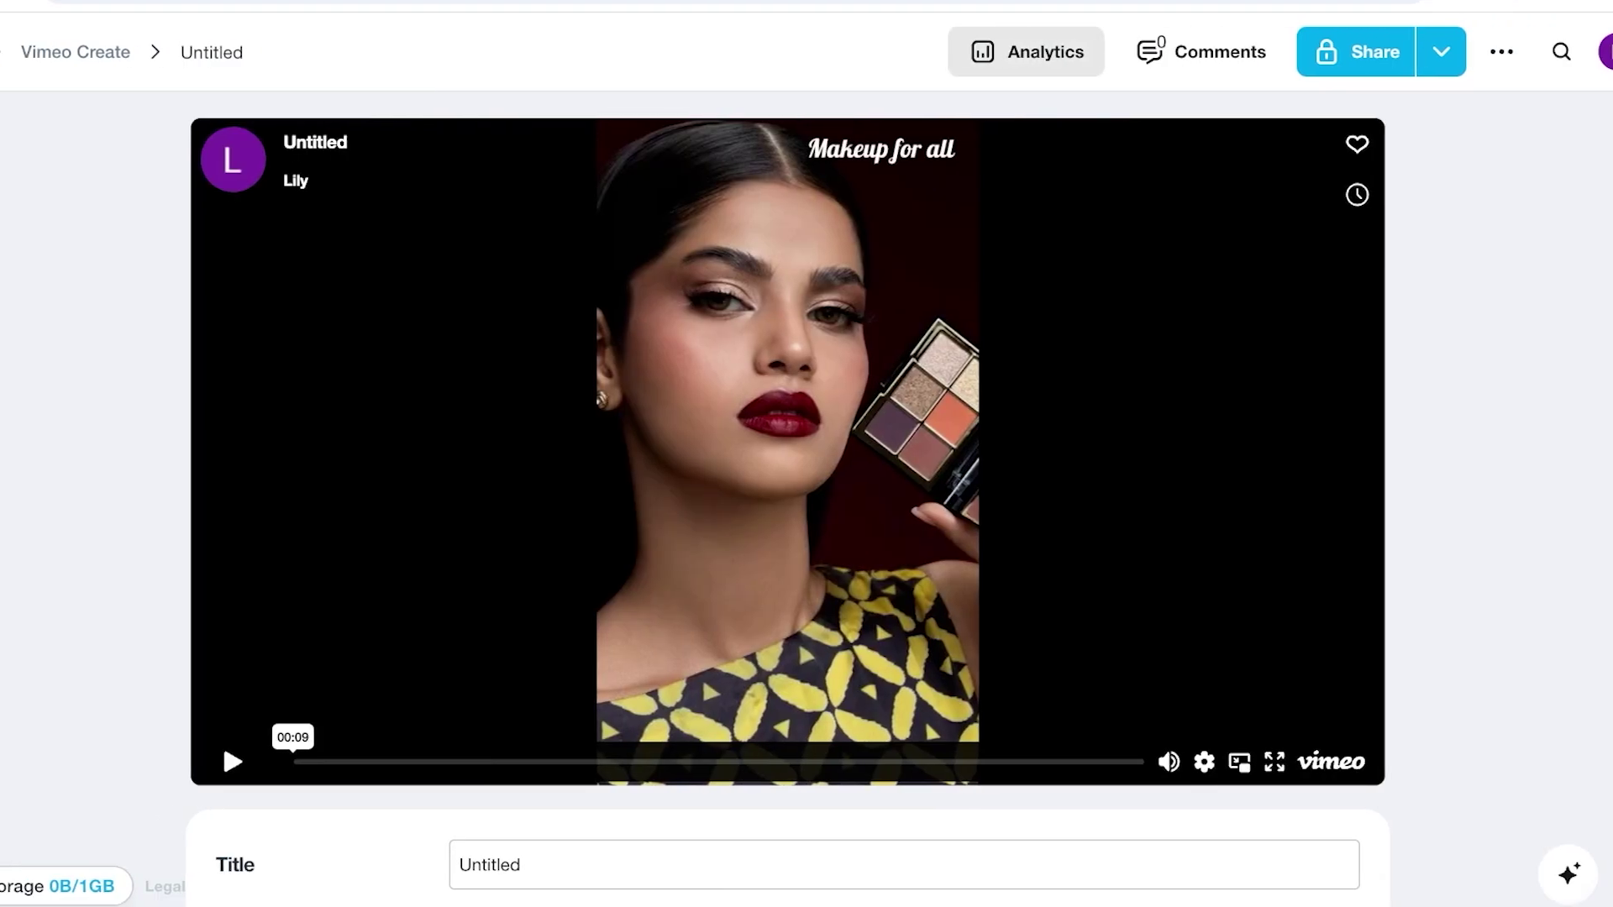
Step: Open the video's analytics and review the video, engagement and team sections
left_click(1171, 51)
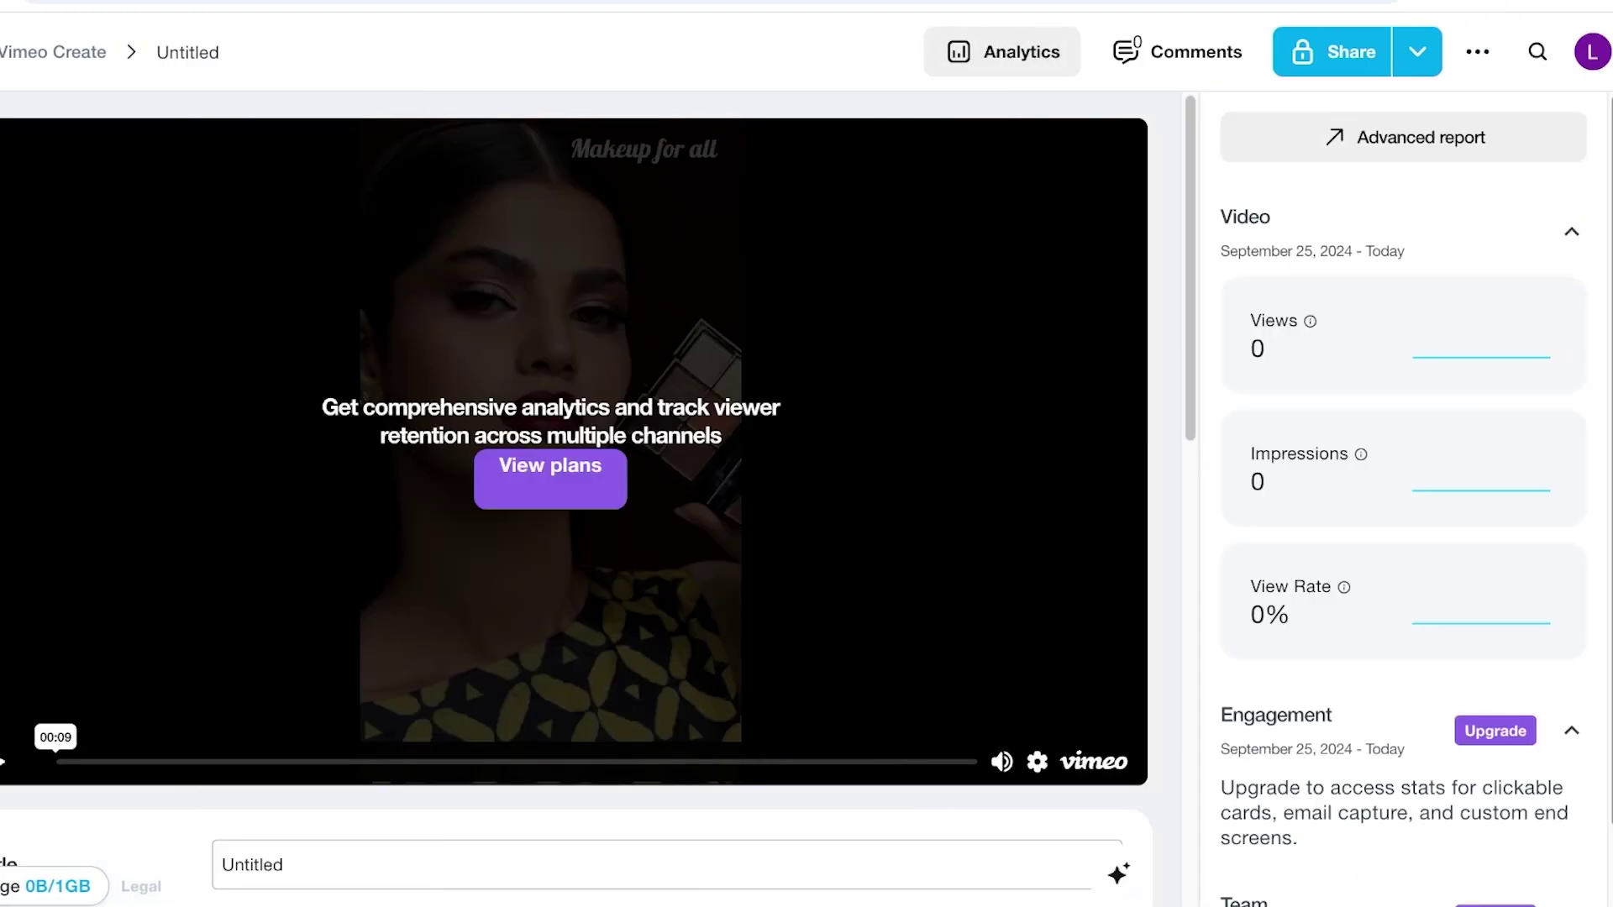
scroll(1405, 499, "down", 1)
scroll(1405, 499, "up", 1)
scroll(1403, 498, "up", 1)
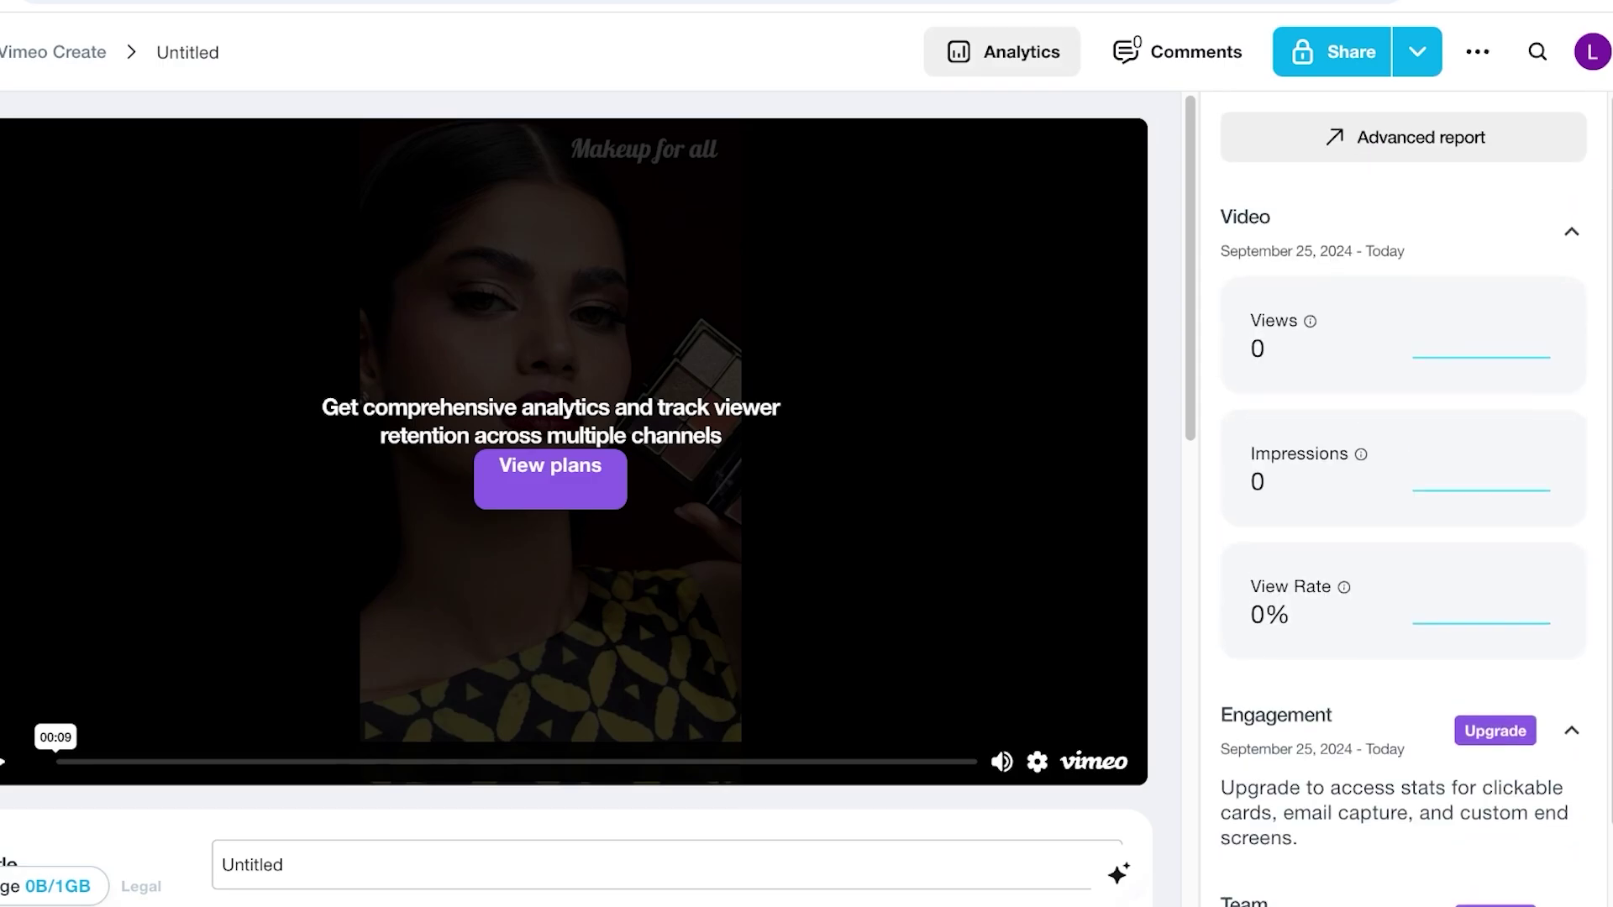
scroll(1402, 499, "down", 1)
Step: Replace the video's title with "makeup ad copy" in the video details
scroll(667, 454, "down", 8)
left_click(588, 172)
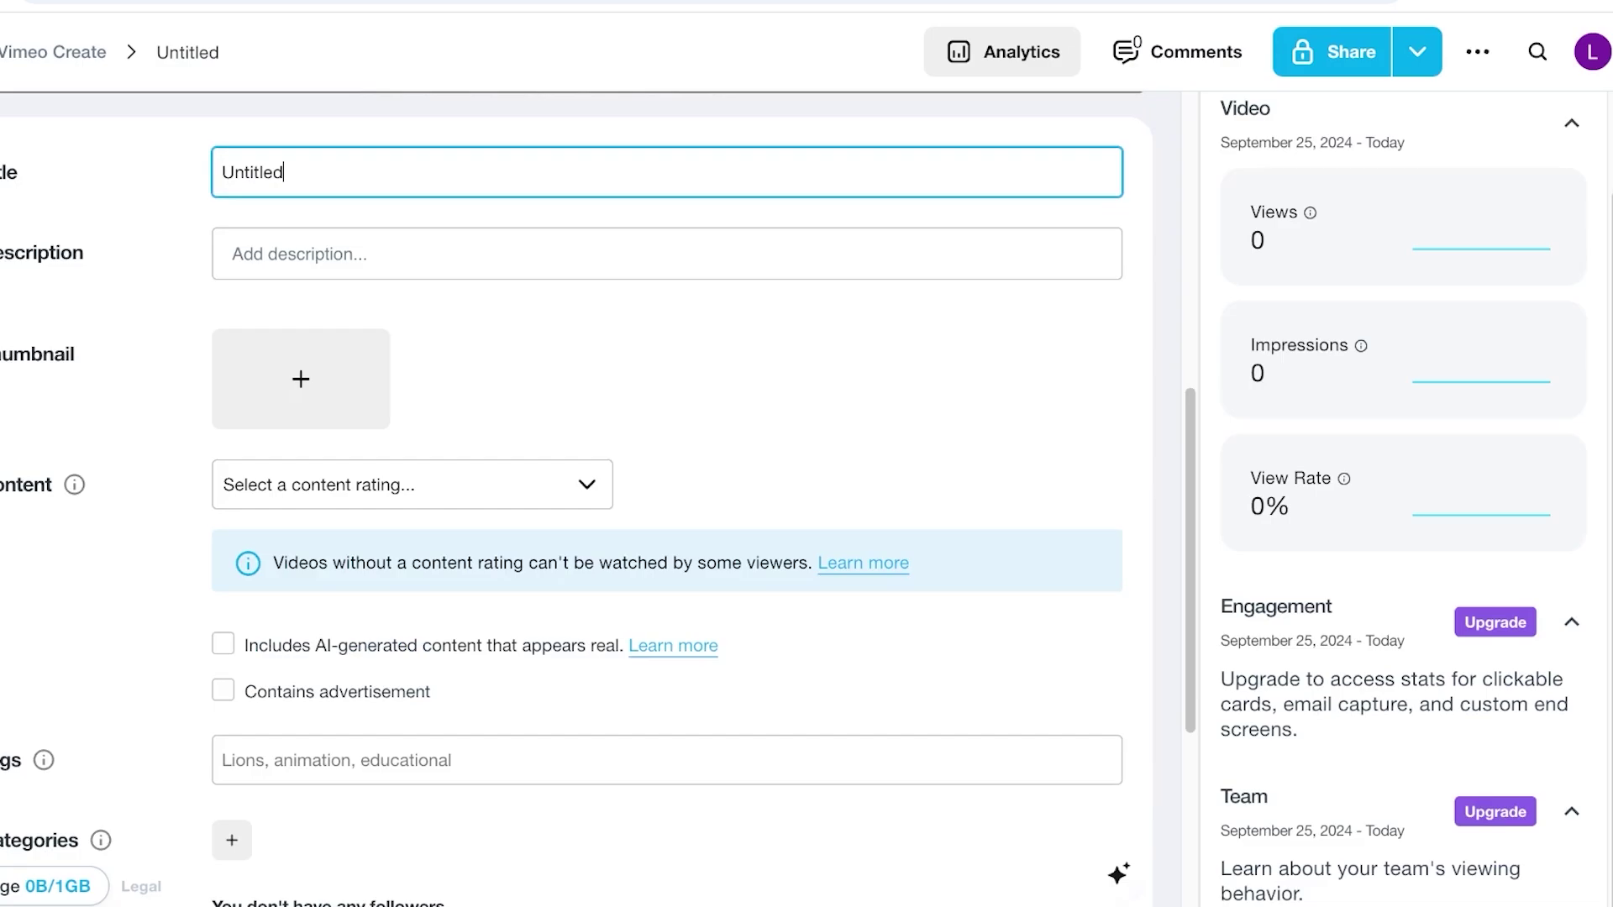
key("ctrl+a")
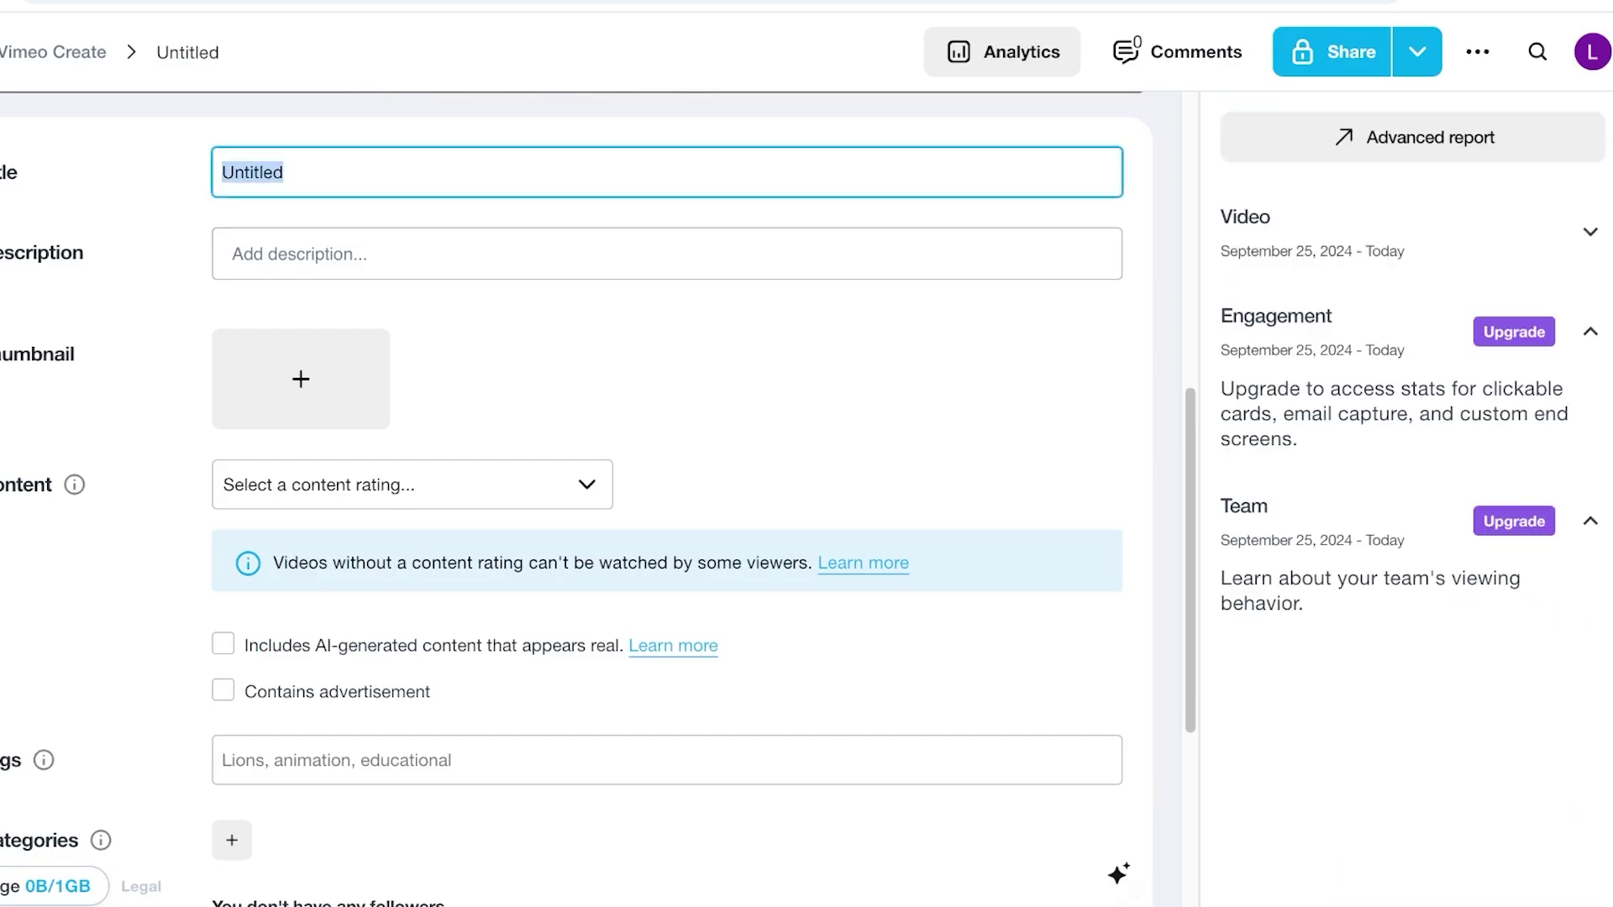
key("BackSpace")
type("makea")
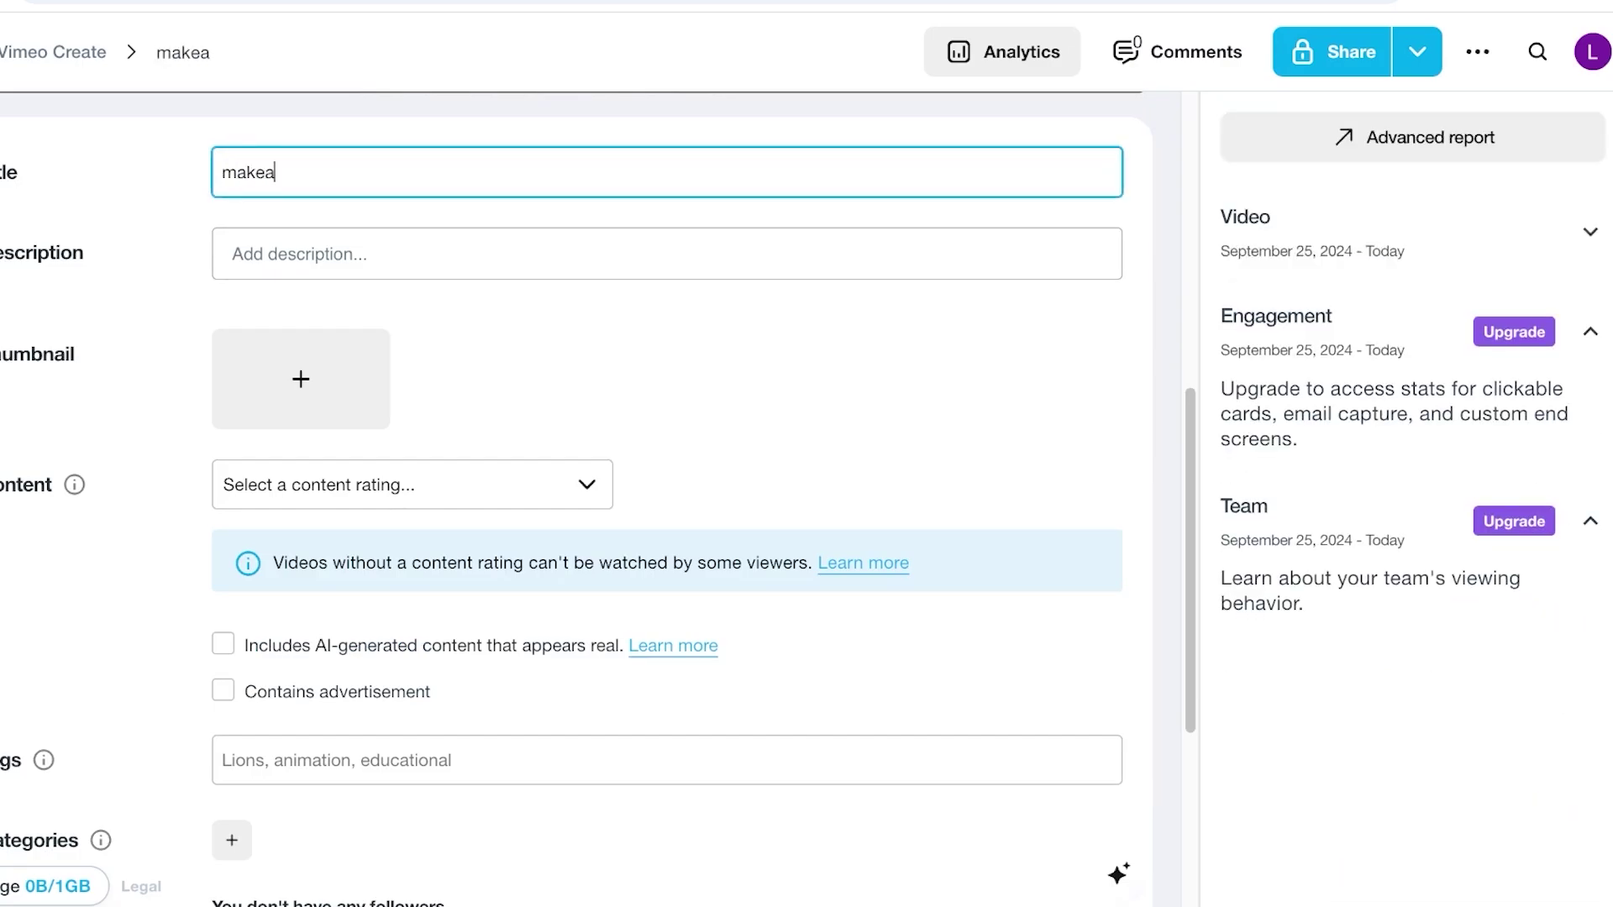
key("BackSpace")
type("up ad coyp")
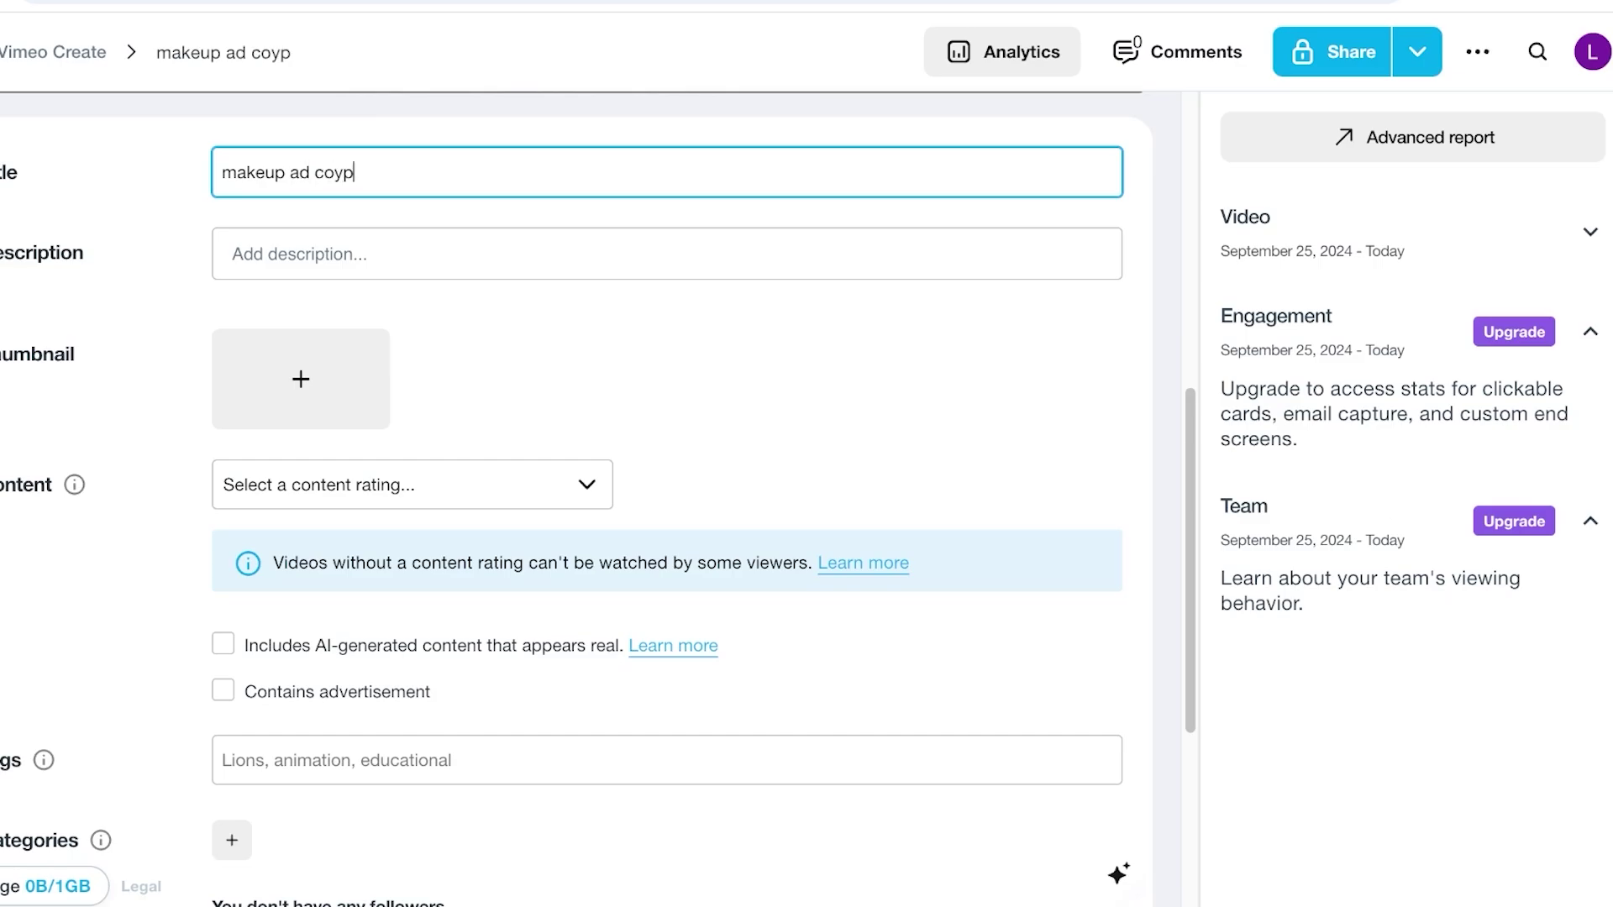
key("BackSpace")
key("BackSpace")
type("py")
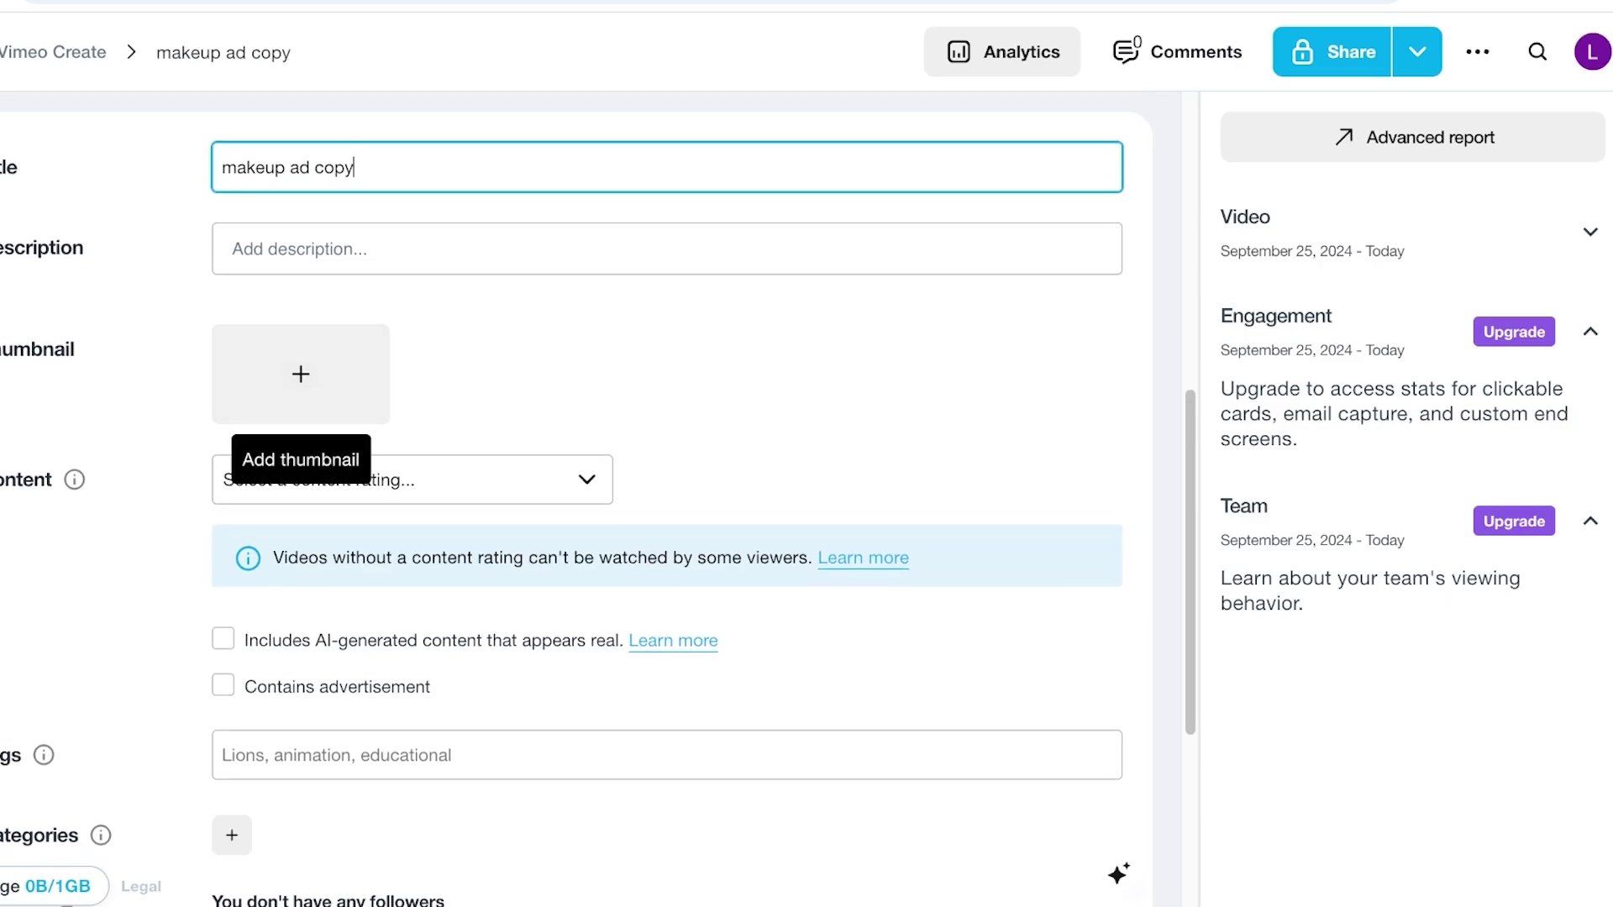
Step: Add a thumbnail to the video by selecting the frame at 00:01 with the "SPENCER MAKEUPS ANNUAL SALE" text
left_click(300, 376)
left_click(328, 508)
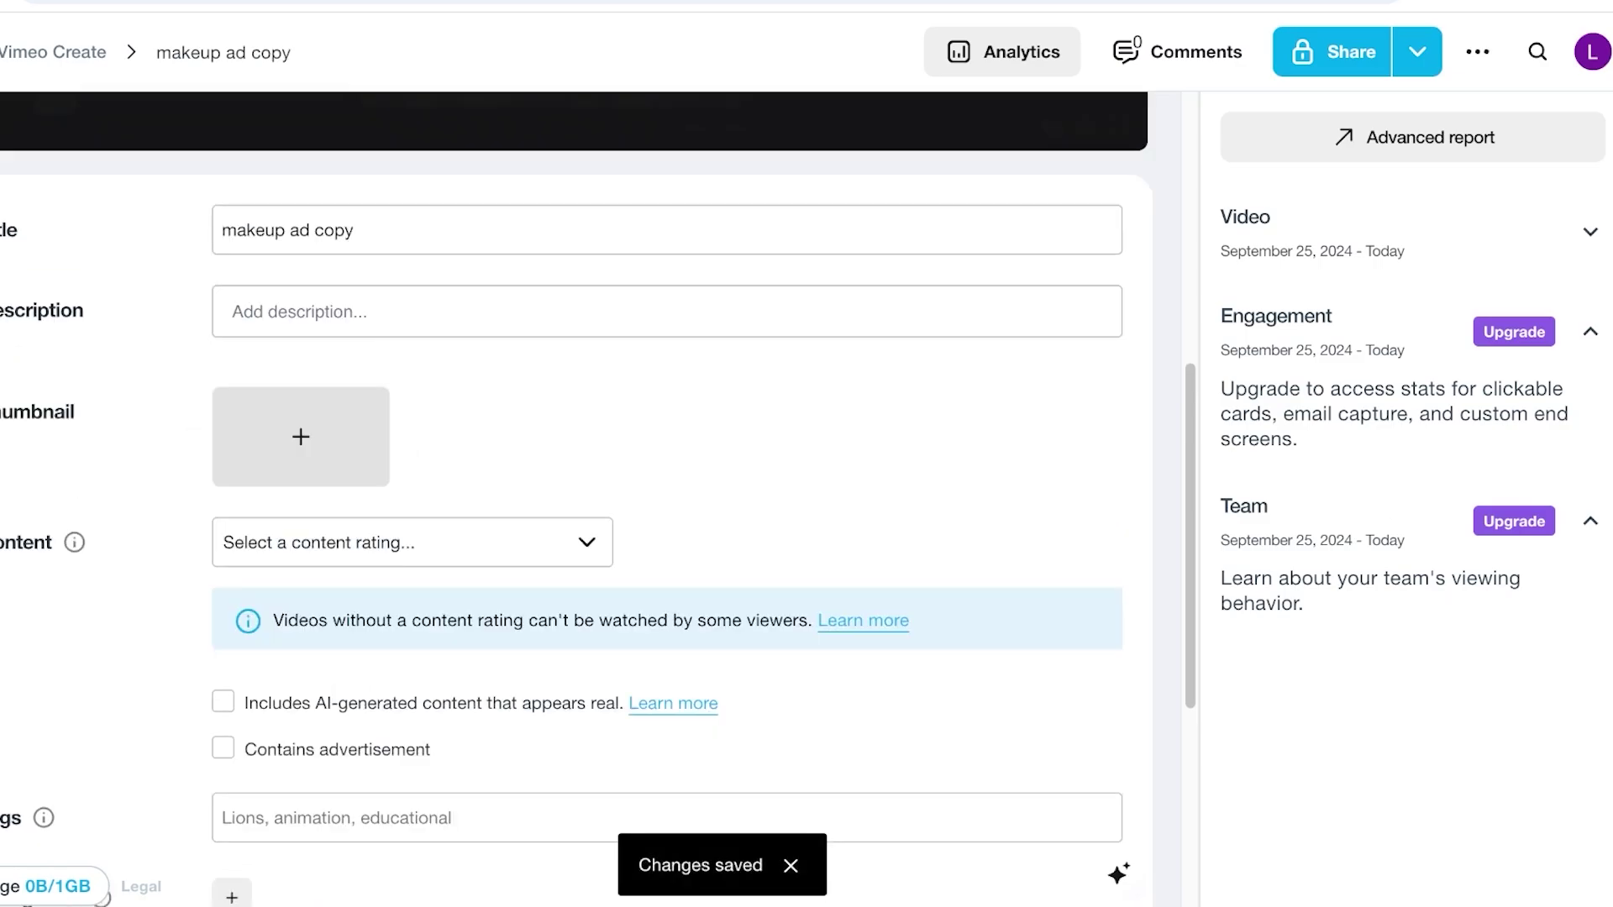
left_click(547, 454)
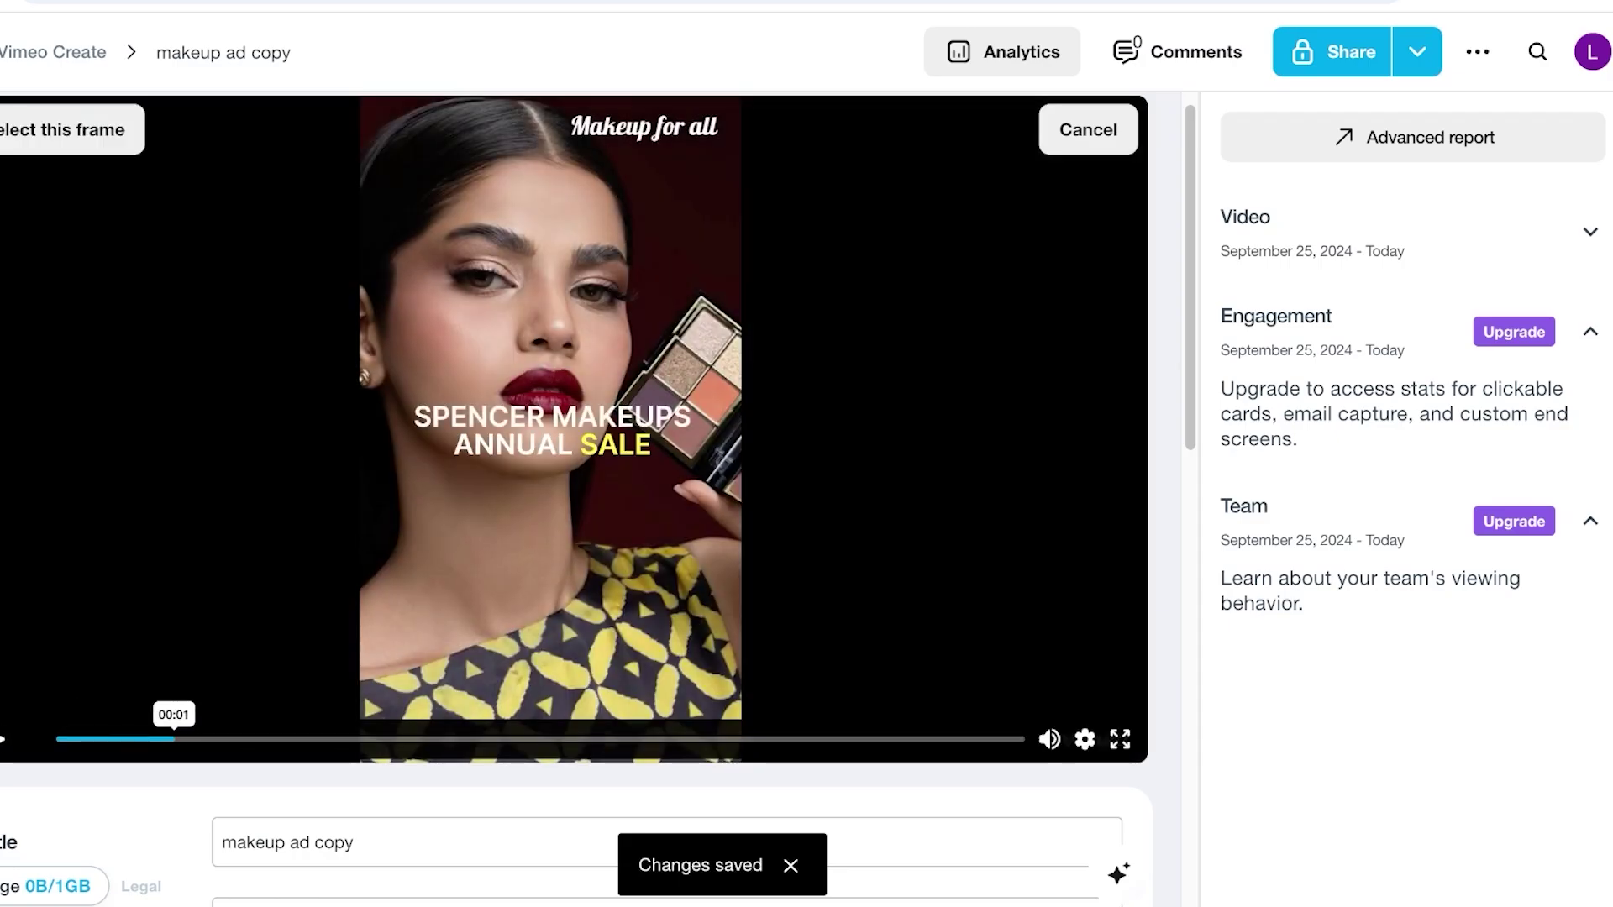
left_click(67, 130)
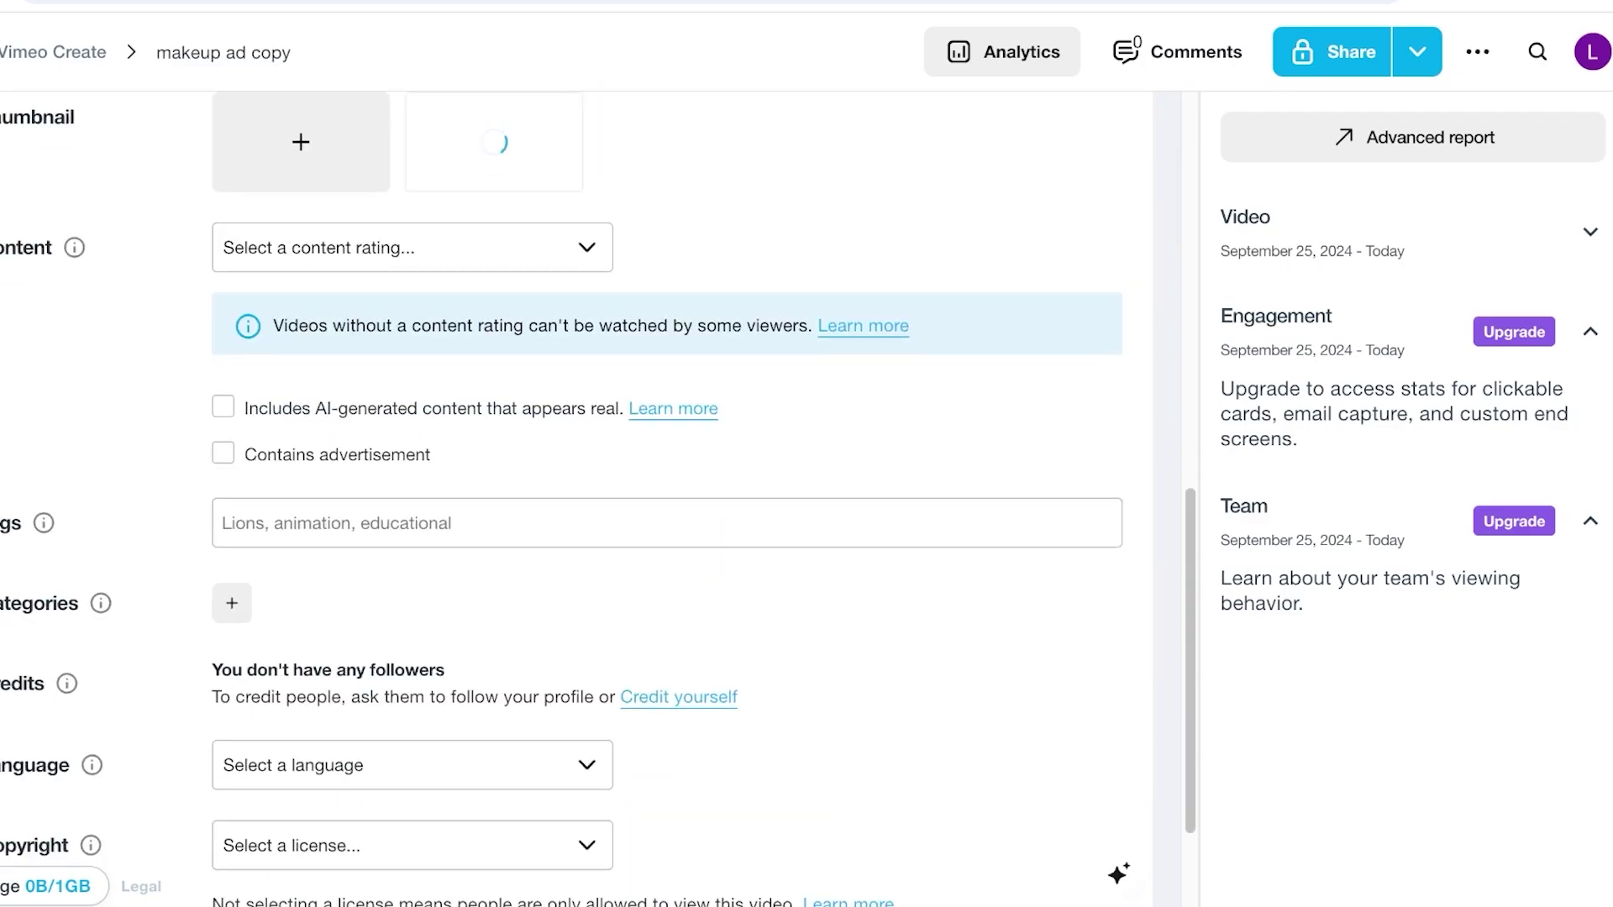
Step: Look over the remaining detail fields down to Recorded in 360 and the video's publishing options
scroll(588, 496, "down", 3)
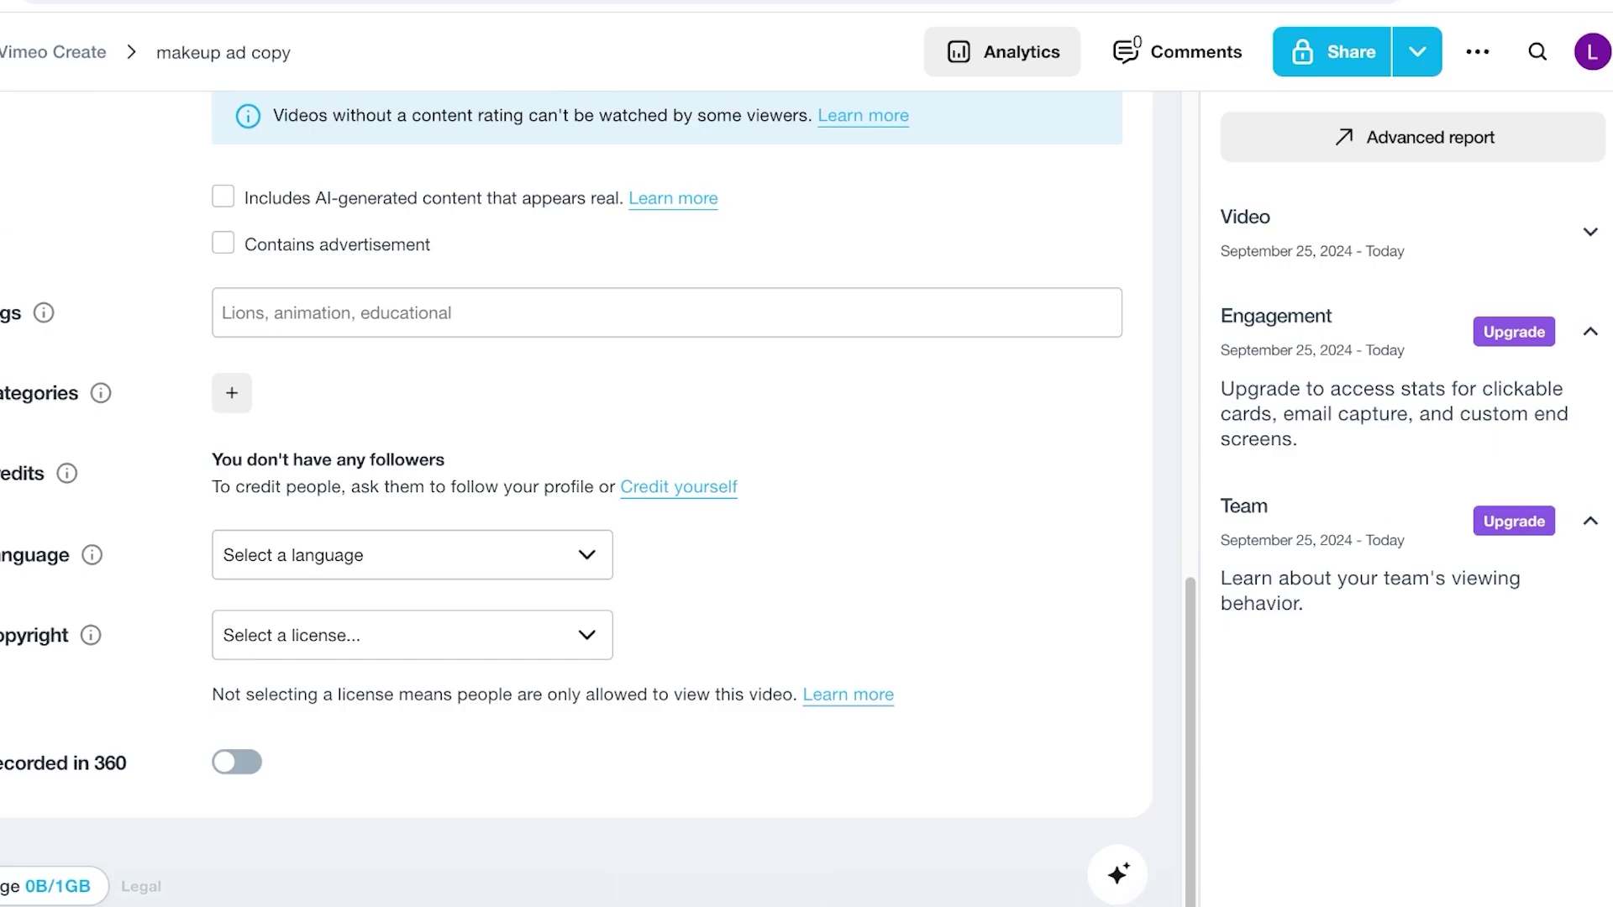
scroll(588, 496, "up", 13)
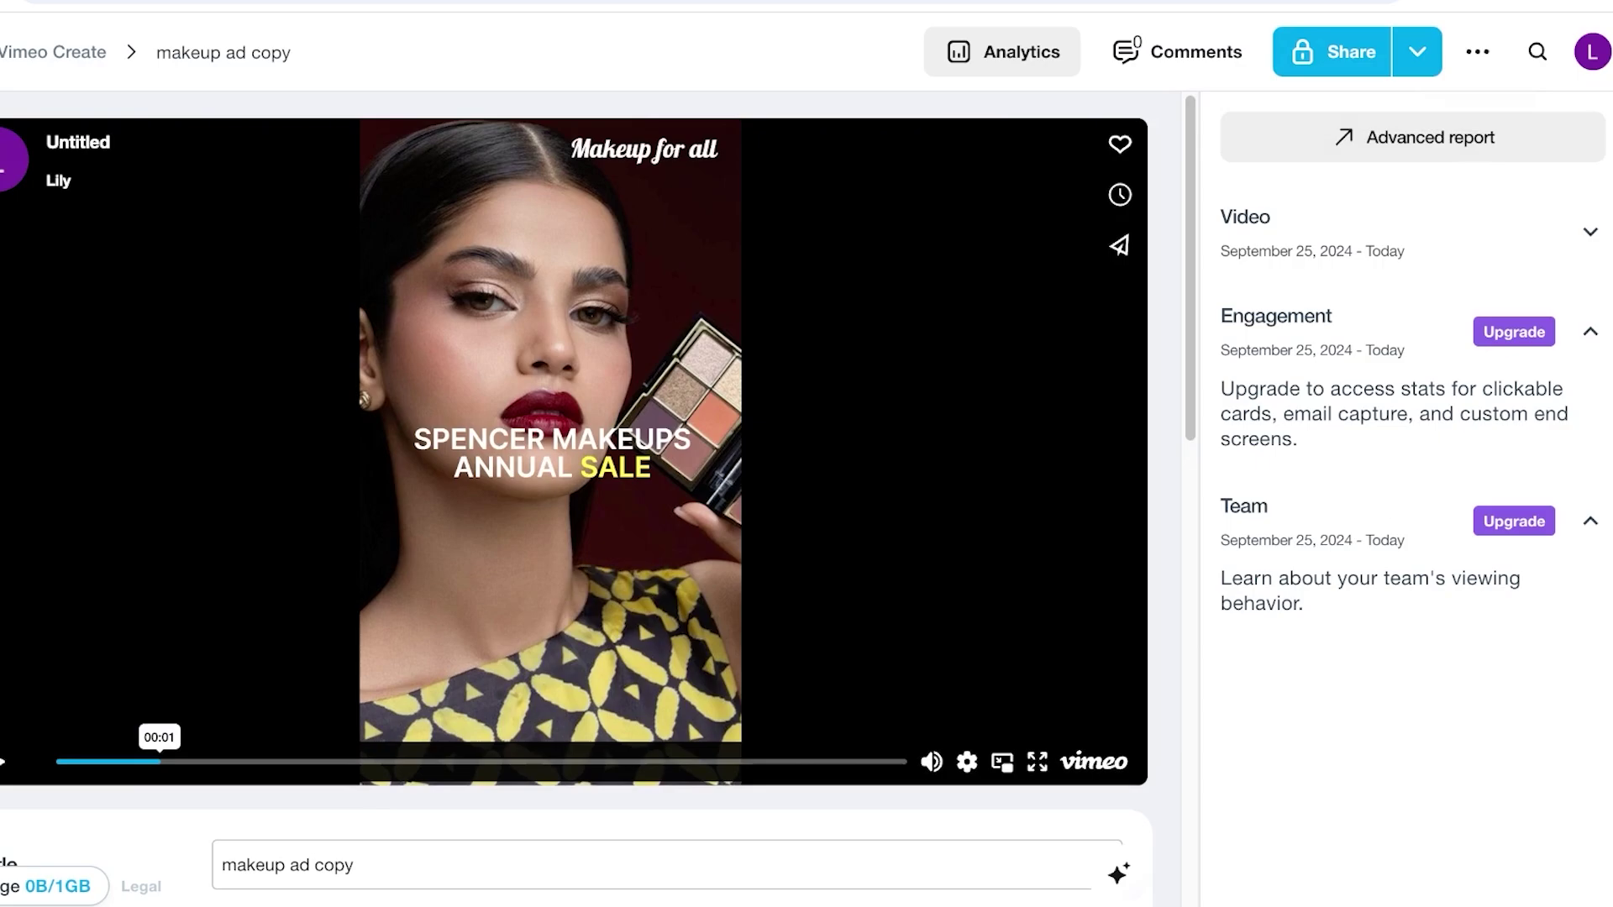
left_click(1417, 52)
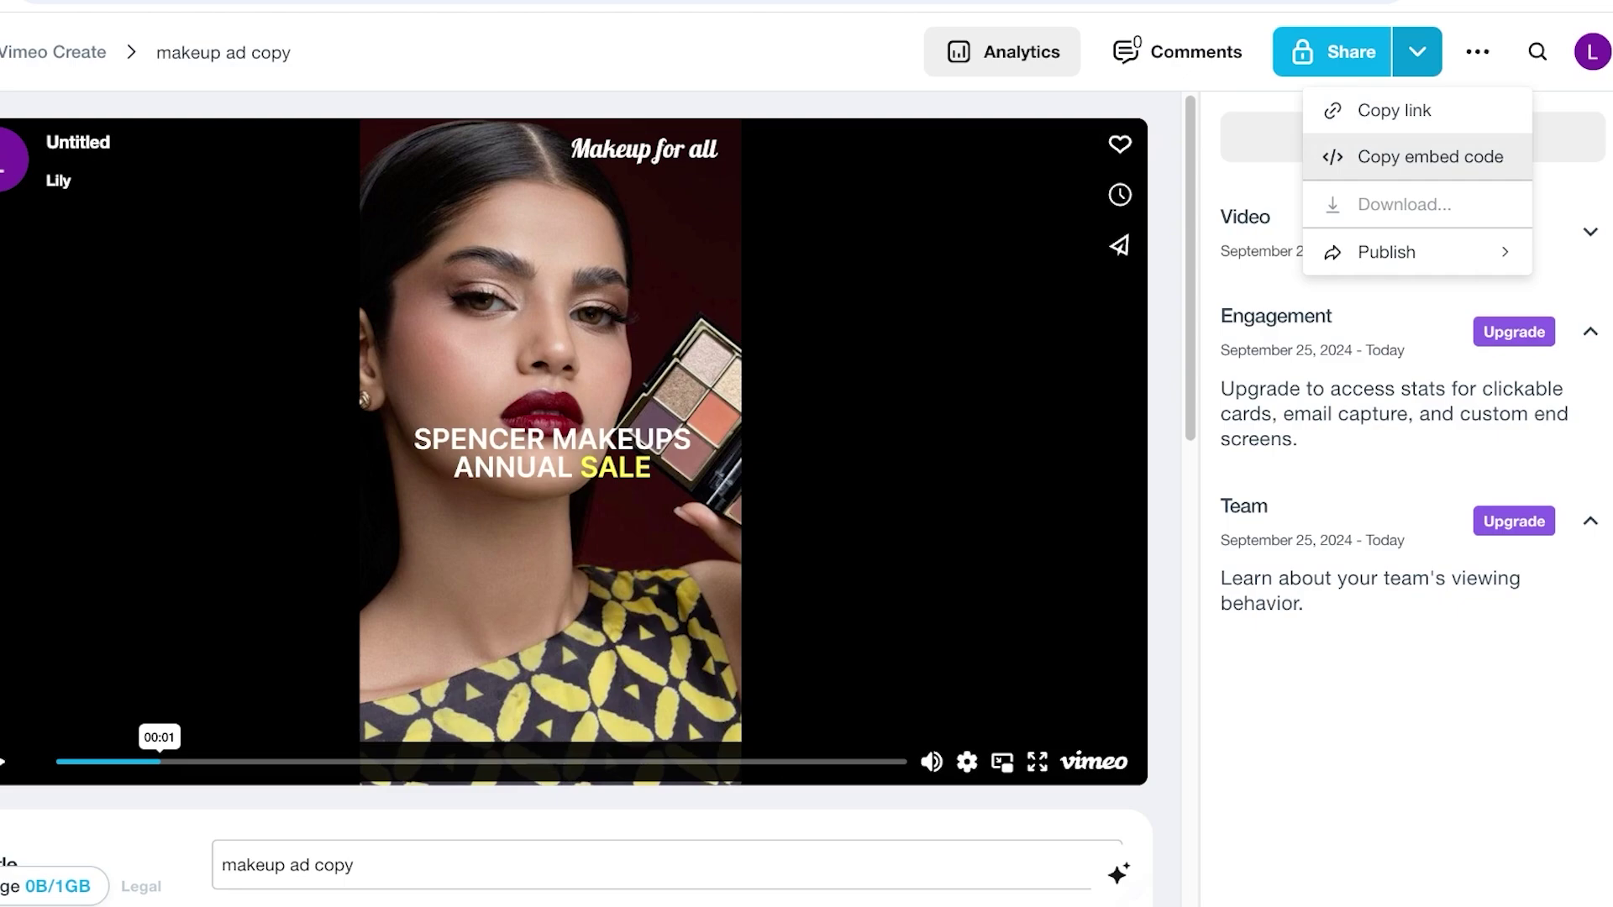
left_click(1417, 252)
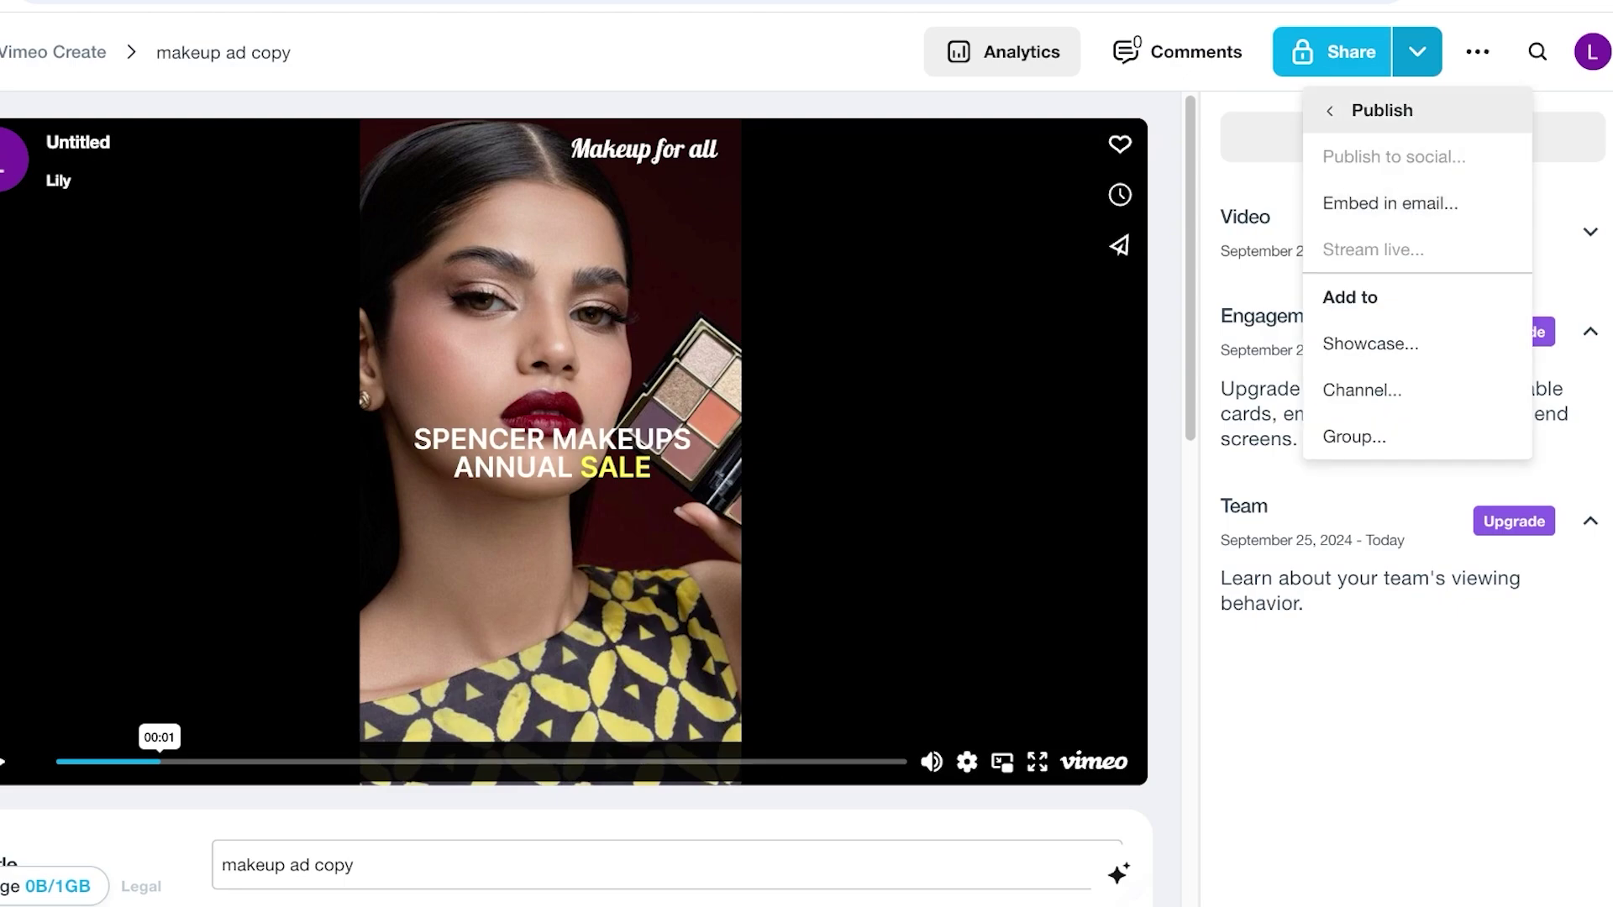
left_click(1537, 52)
left_click(900, 52)
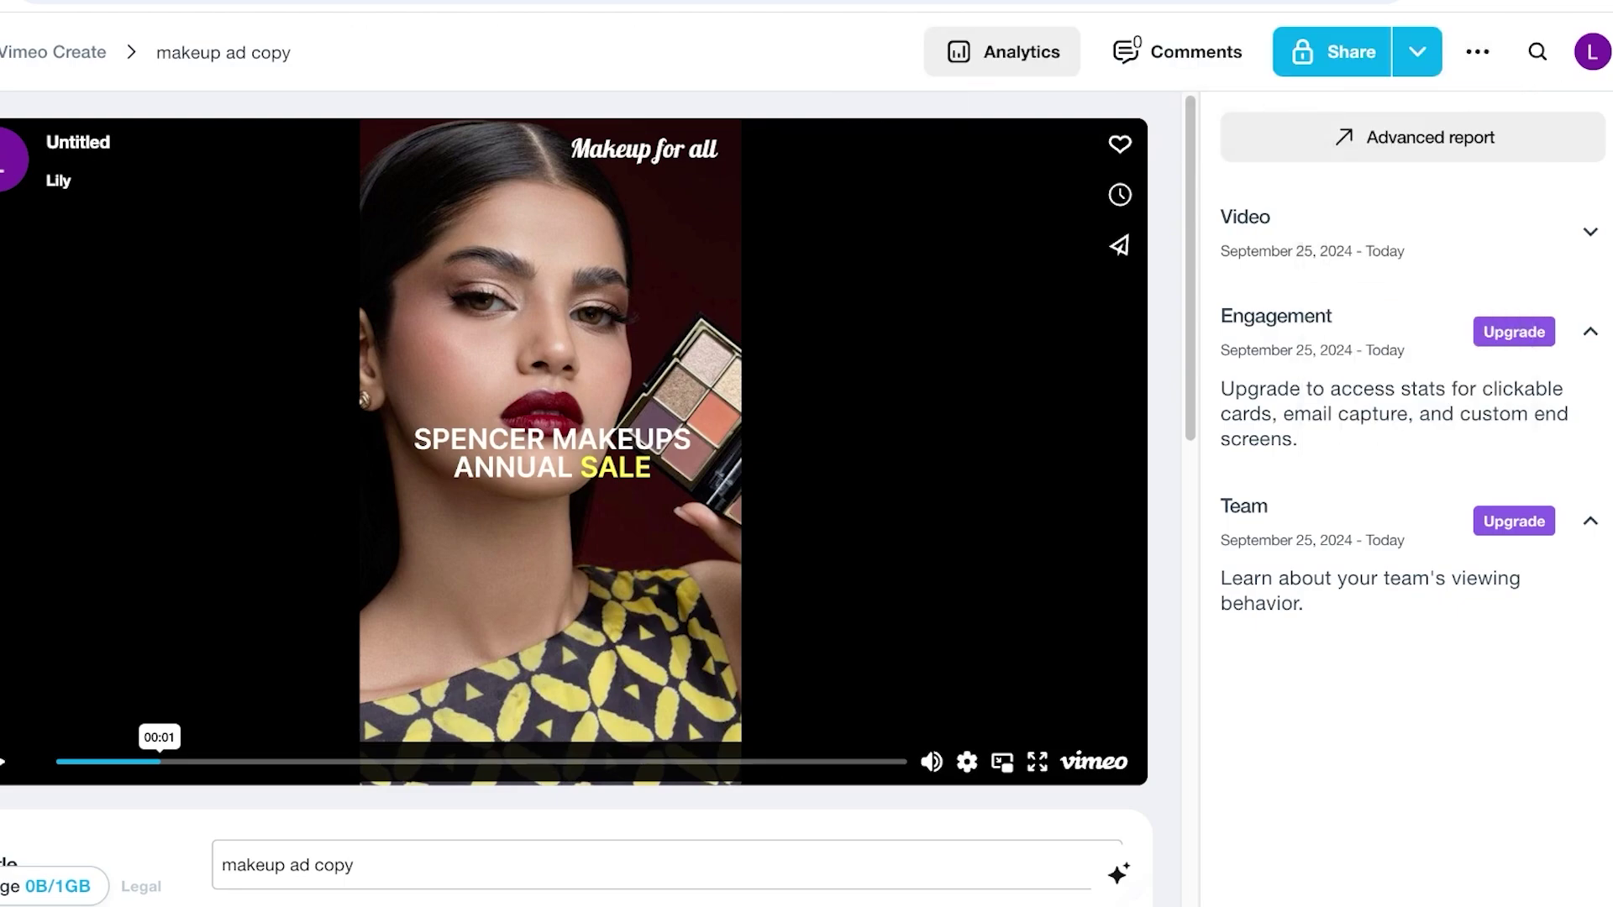
Step: Switch the video's link privacy to Public and back to Private, and copy its share link
left_click(1331, 51)
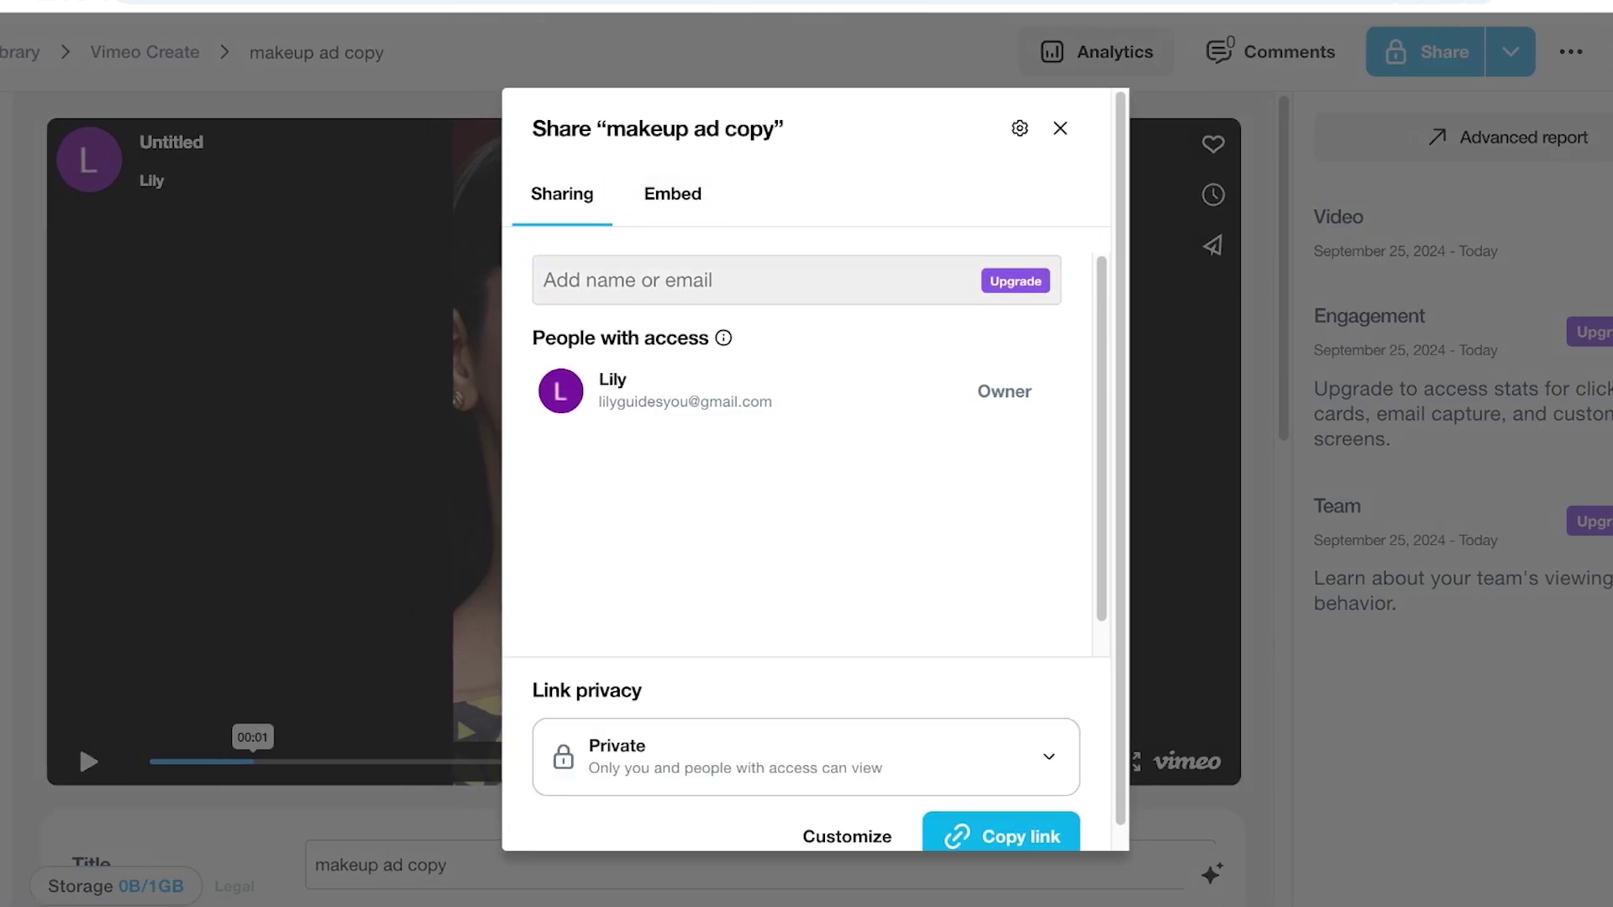
scroll(807, 453, "up", 1)
scroll(806, 454, "down", 1)
left_click(924, 734)
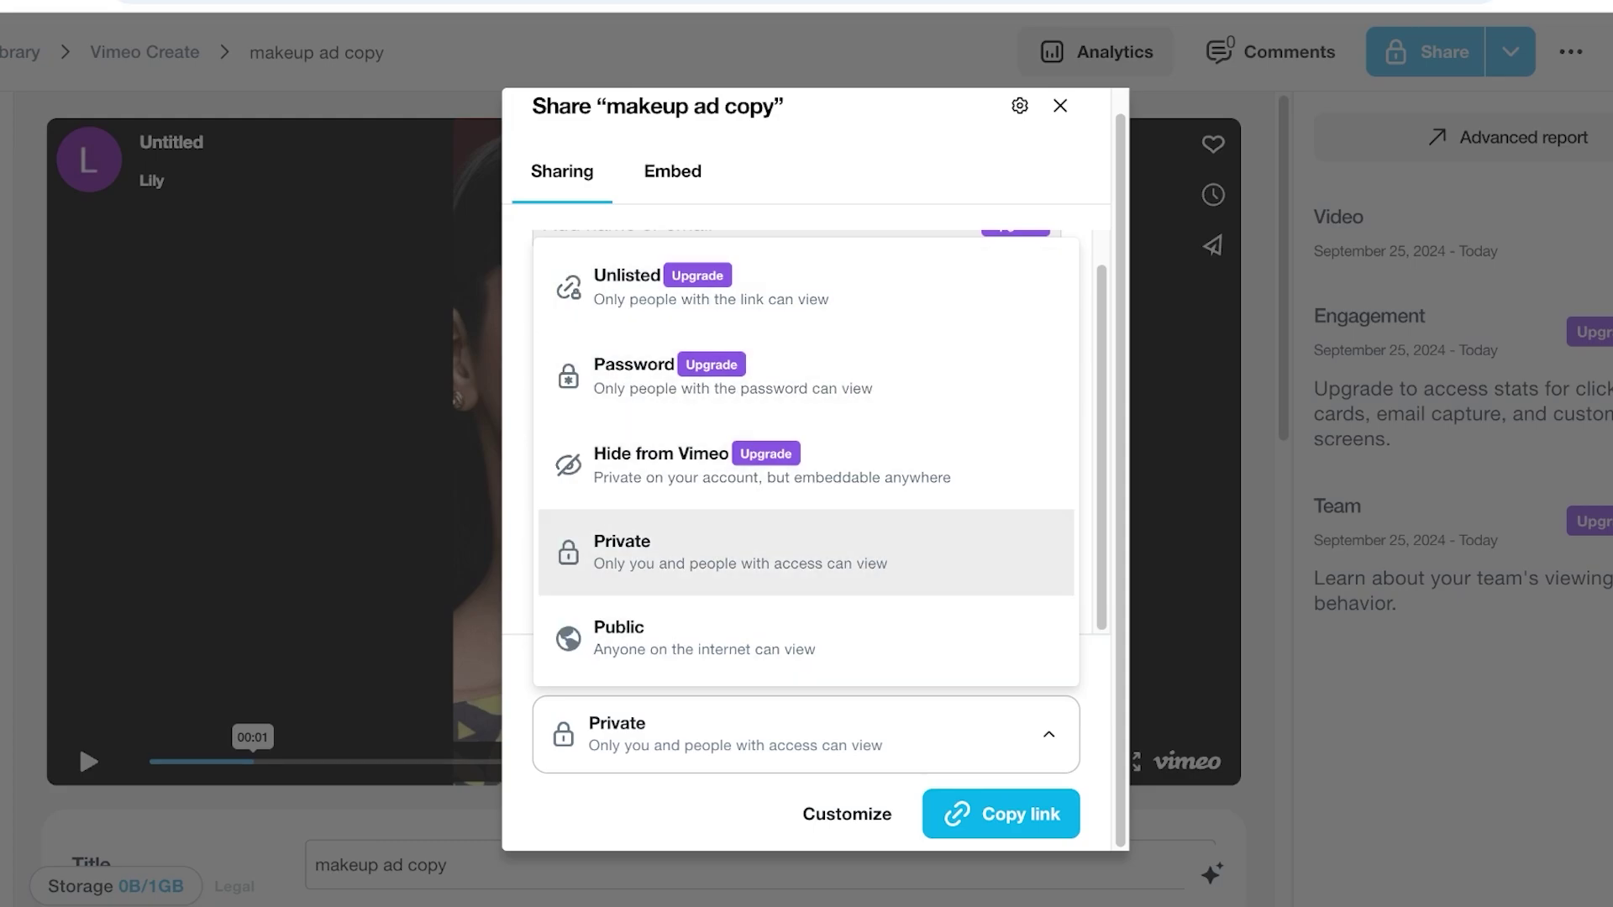
left_click(806, 639)
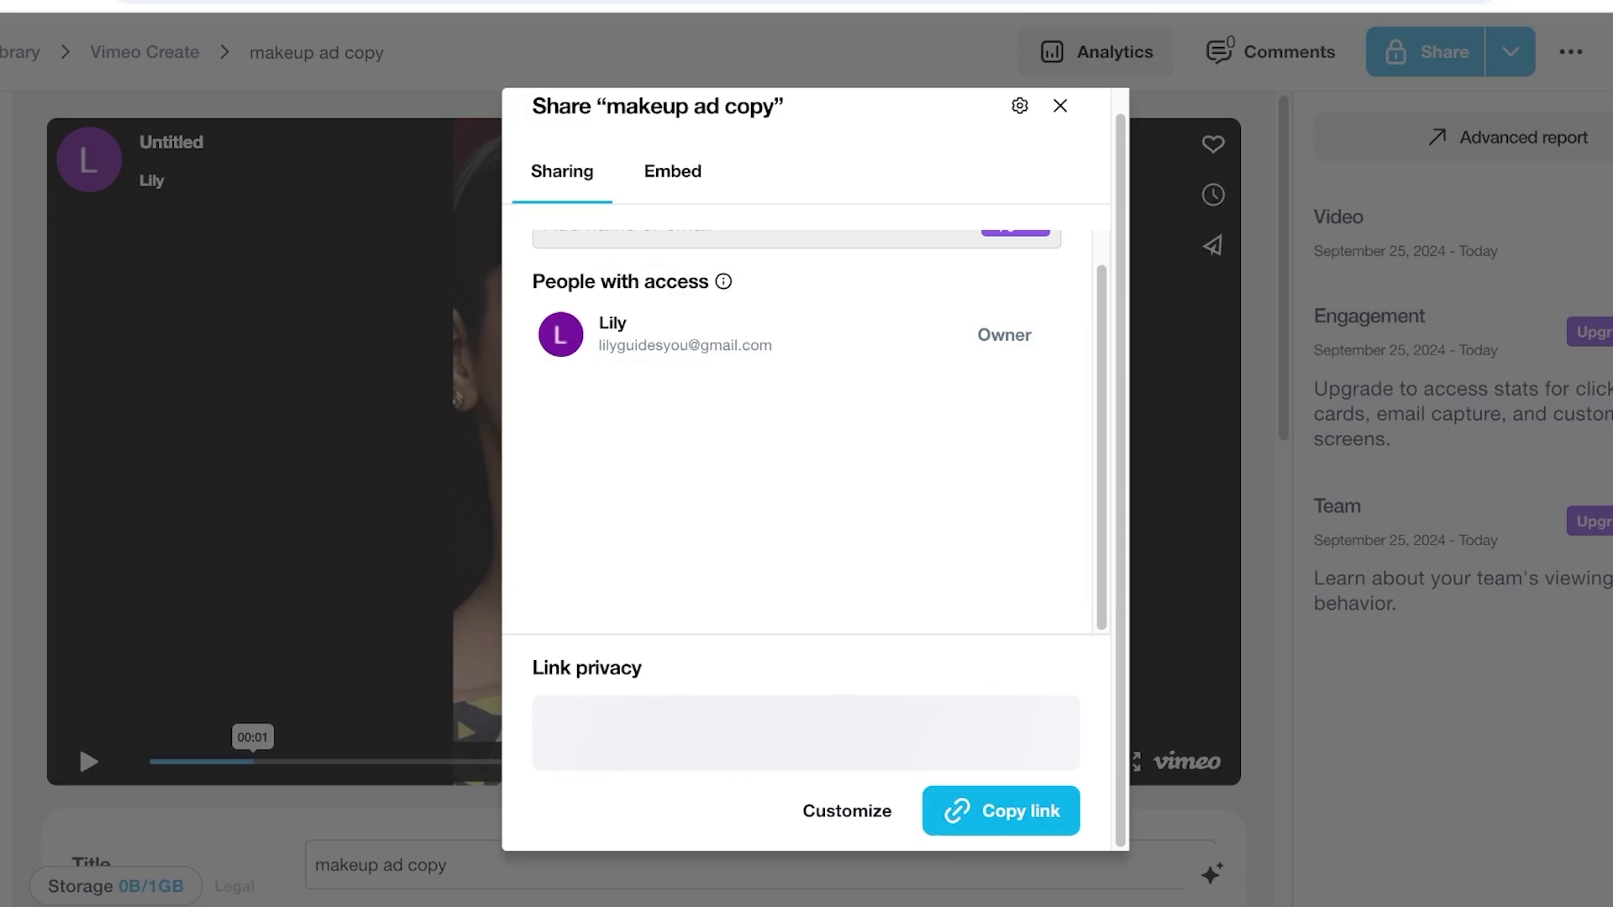
left_click(991, 733)
left_click(723, 550)
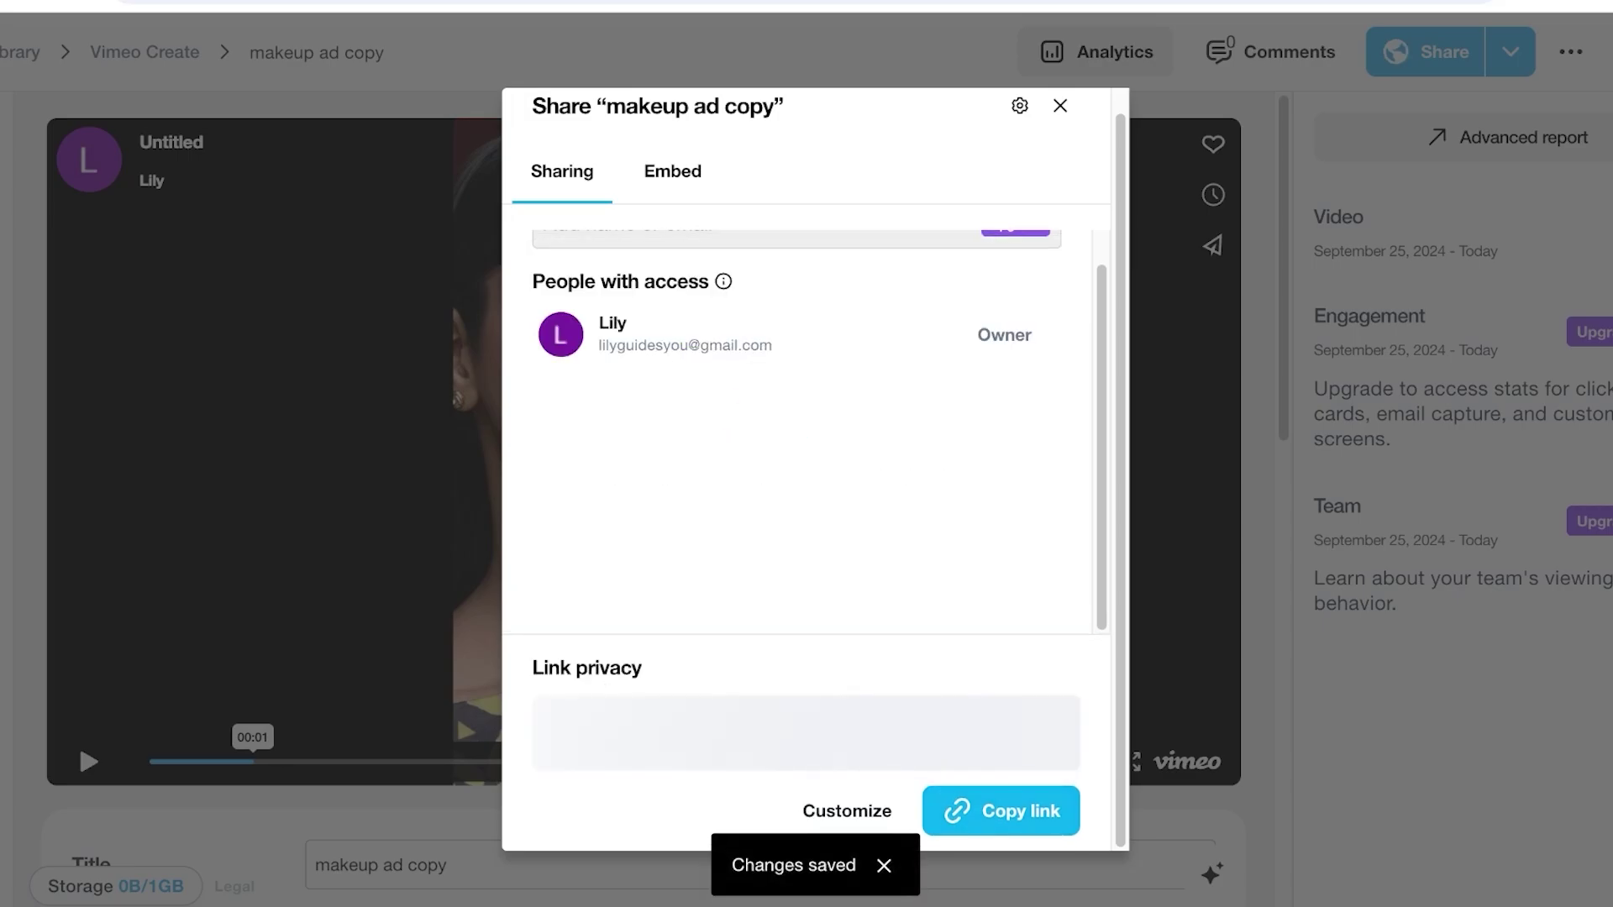
left_click(1000, 811)
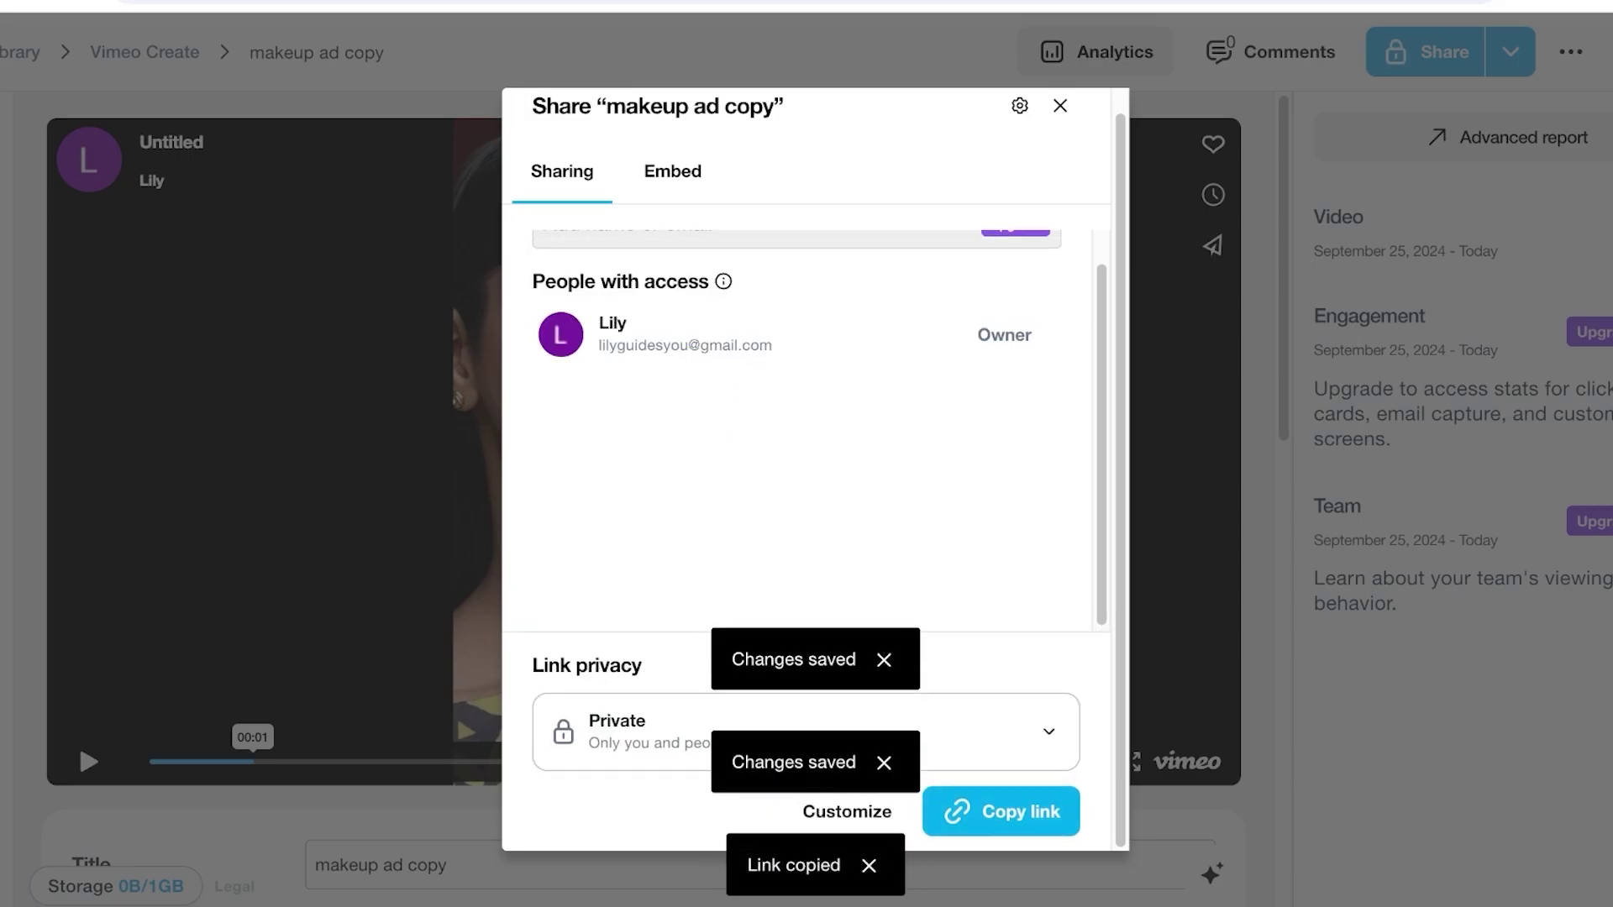
Step: Examine the video's embed code and the embed privacy choices, and close the sharing dialog
left_click(672, 170)
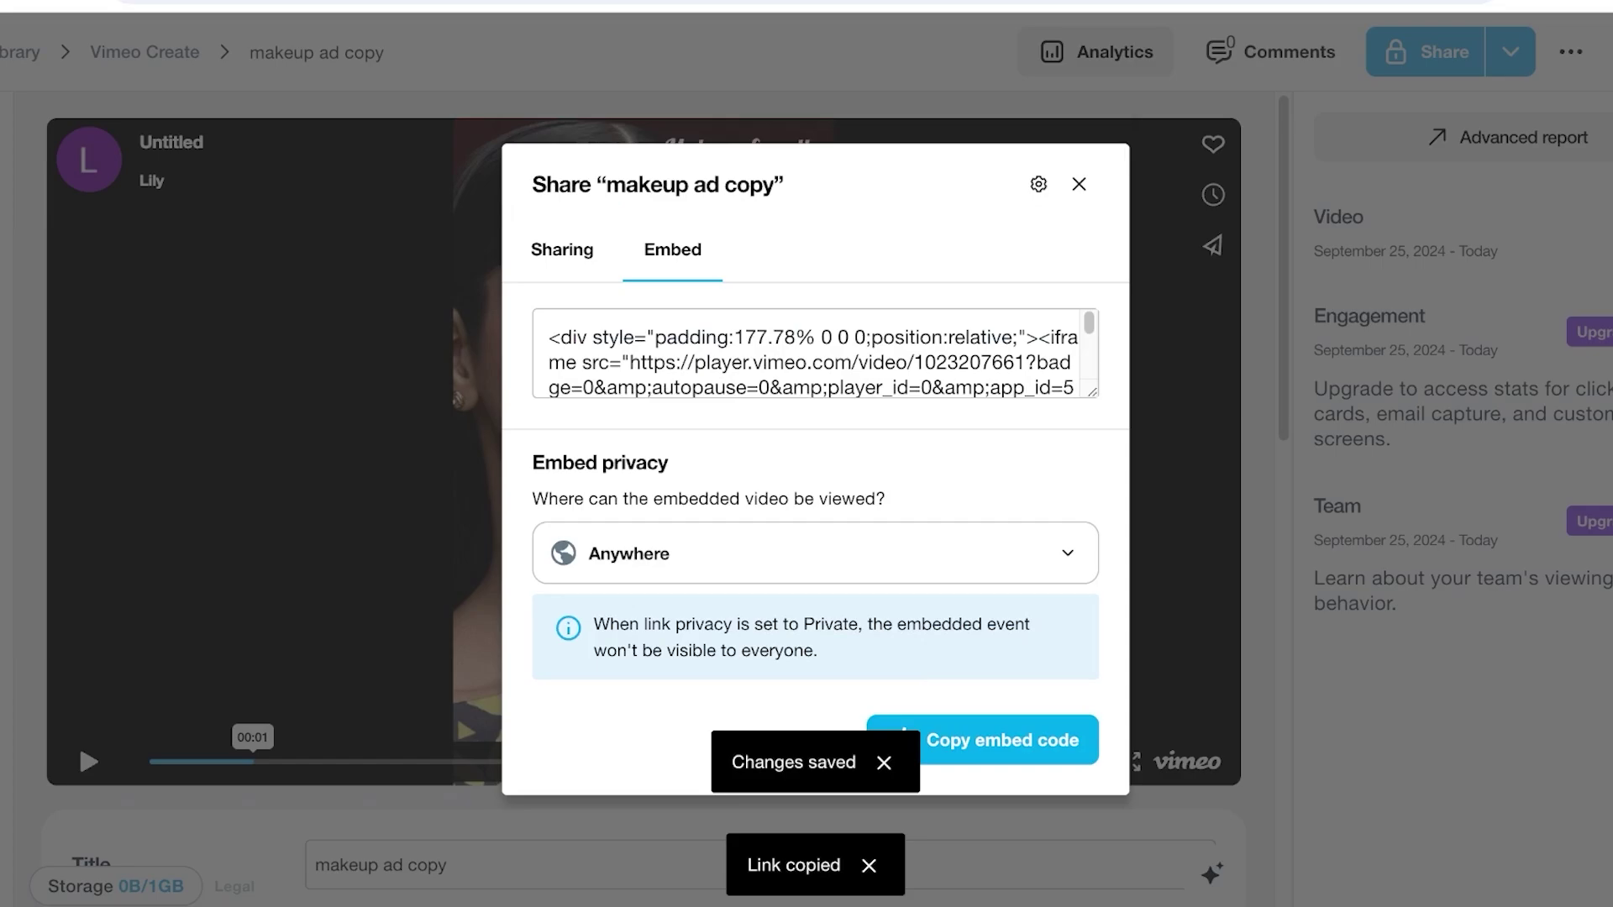
scroll(806, 353, "down", 3)
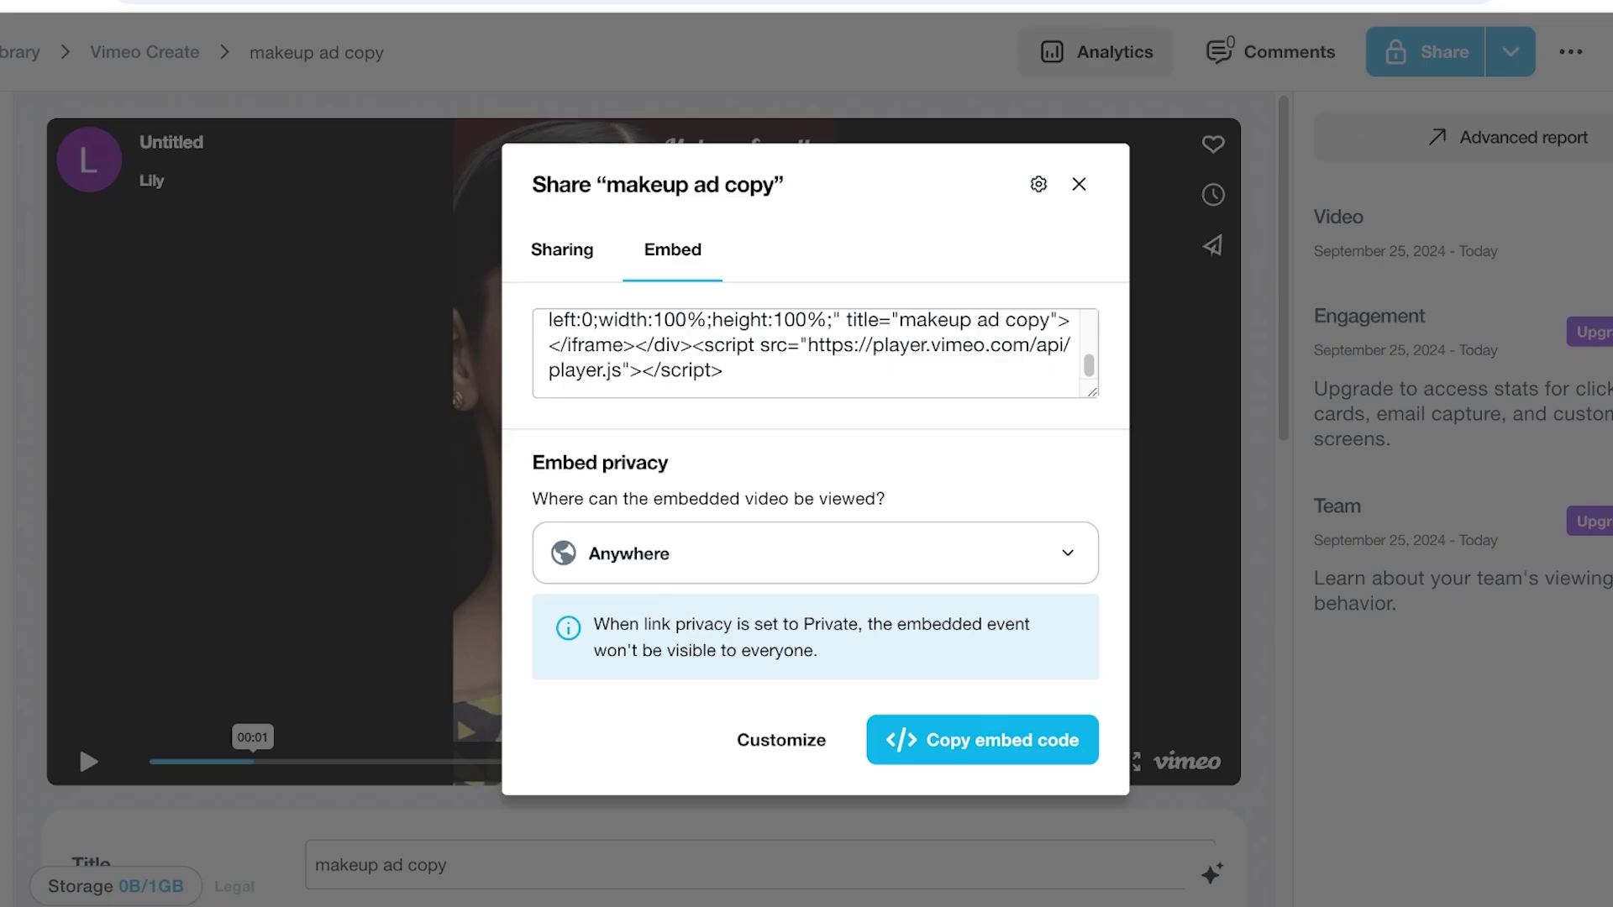
scroll(807, 353, "up", 3)
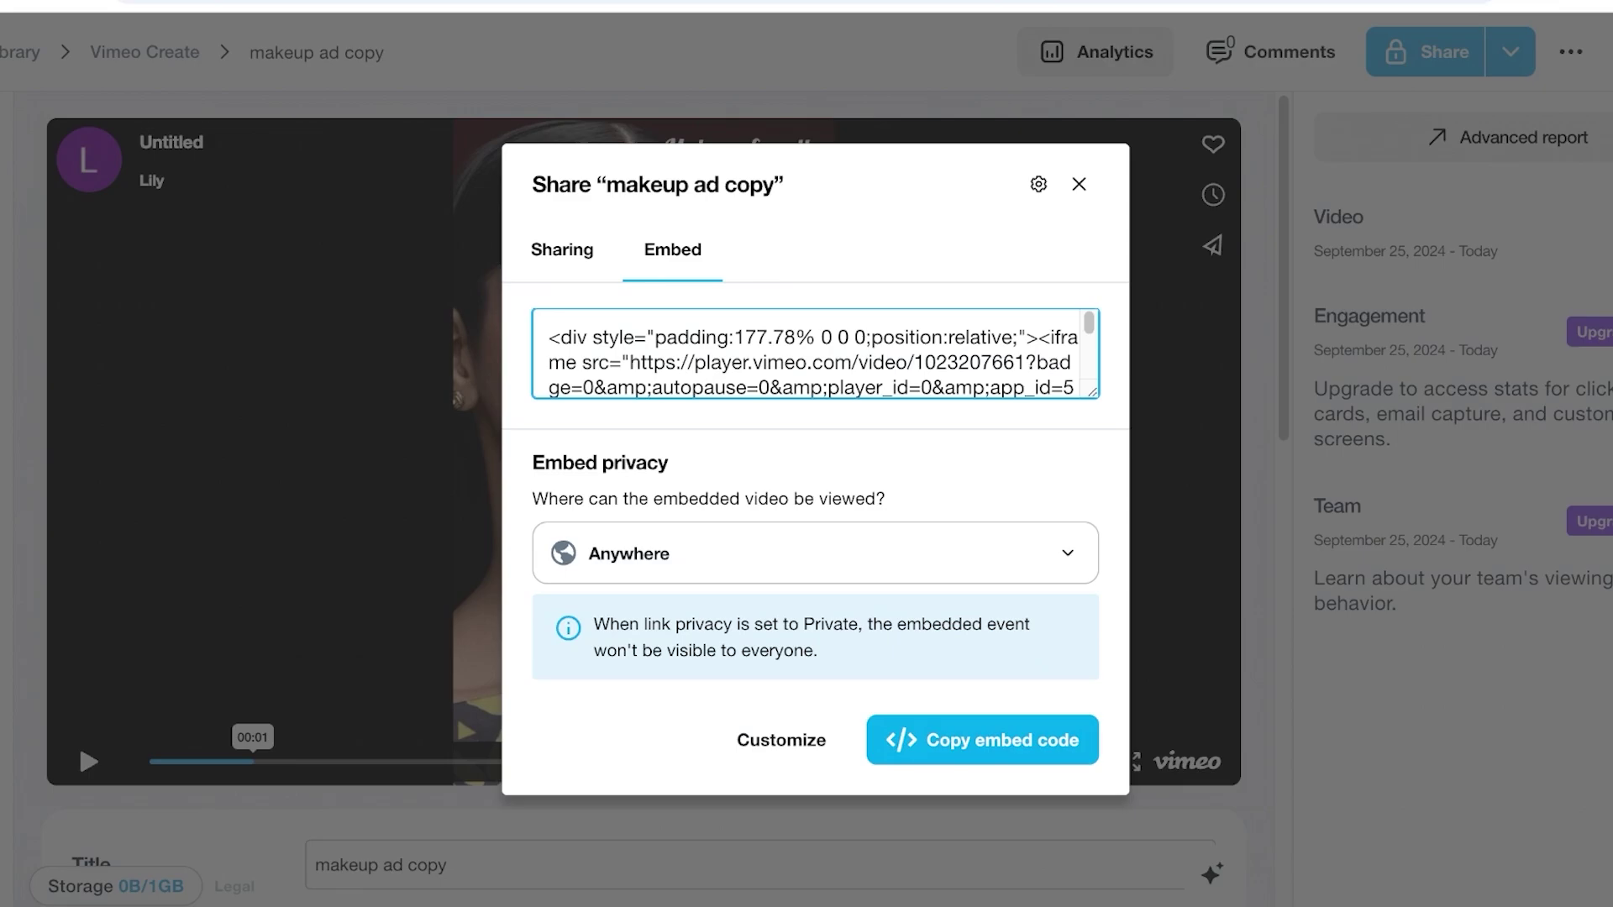
scroll(806, 352, "down", 3)
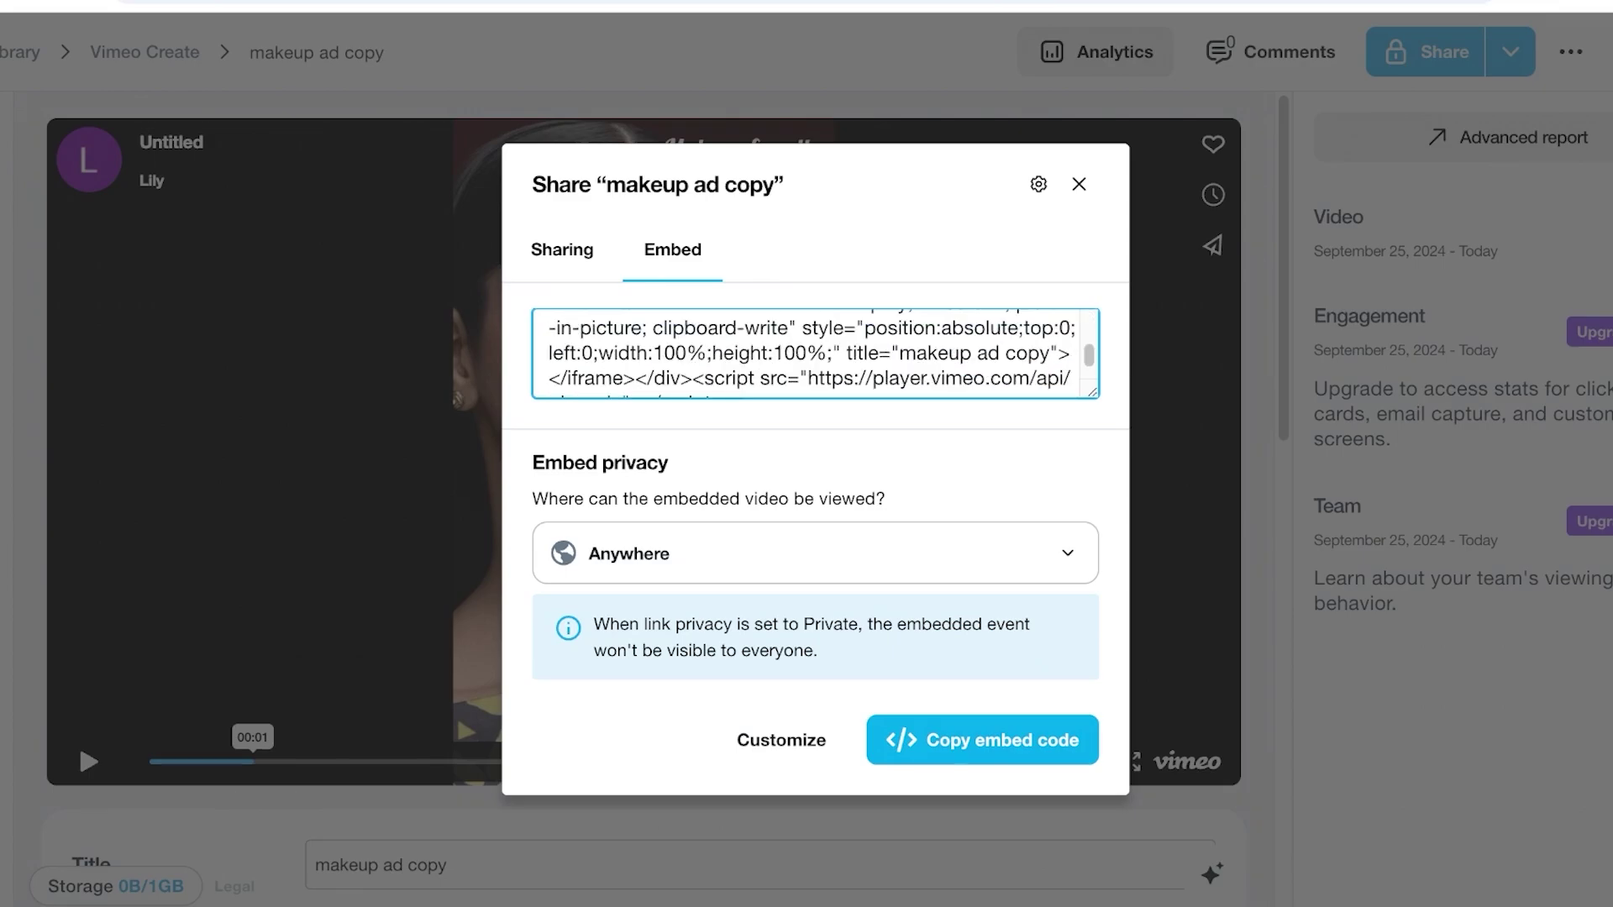
left_click(815, 553)
left_click(815, 554)
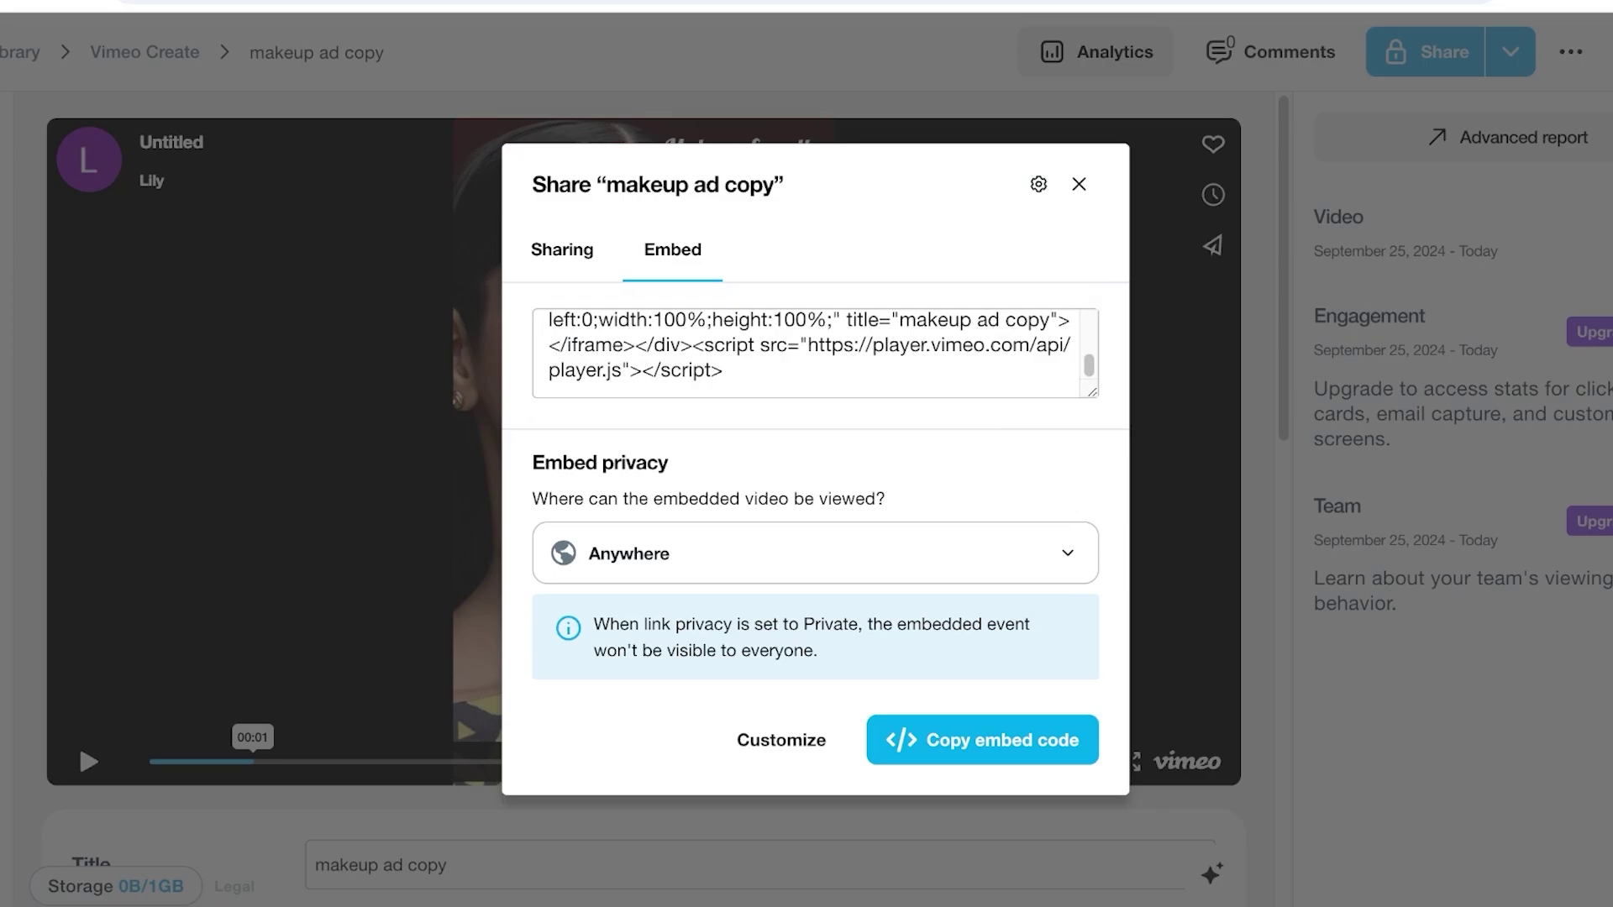
left_click(815, 554)
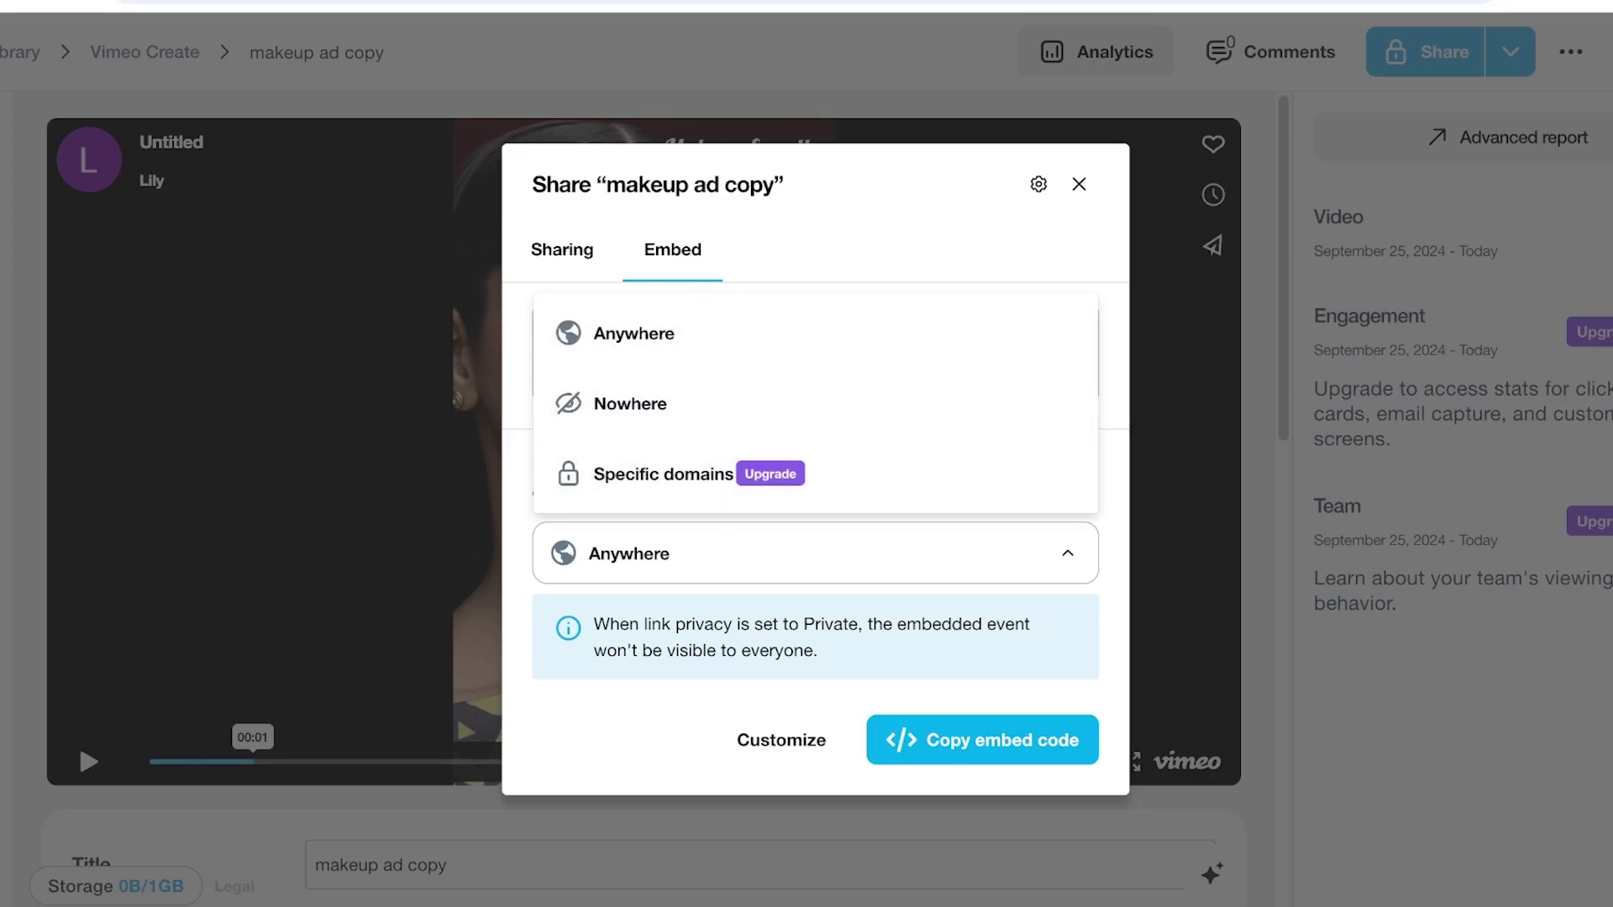
key("Escape")
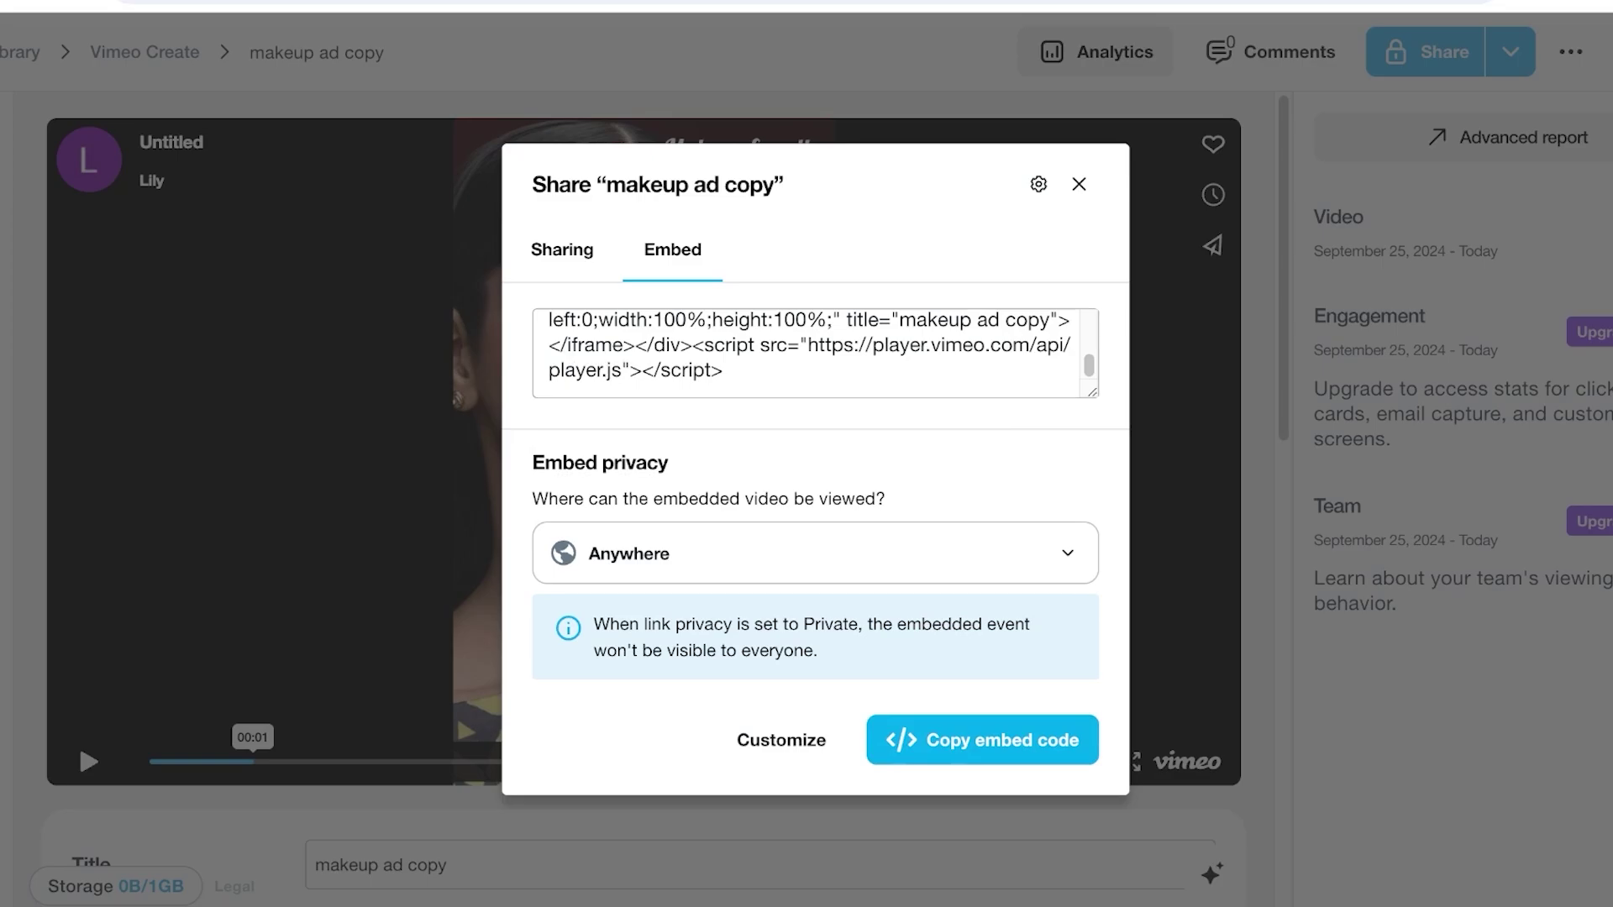
left_click(1078, 184)
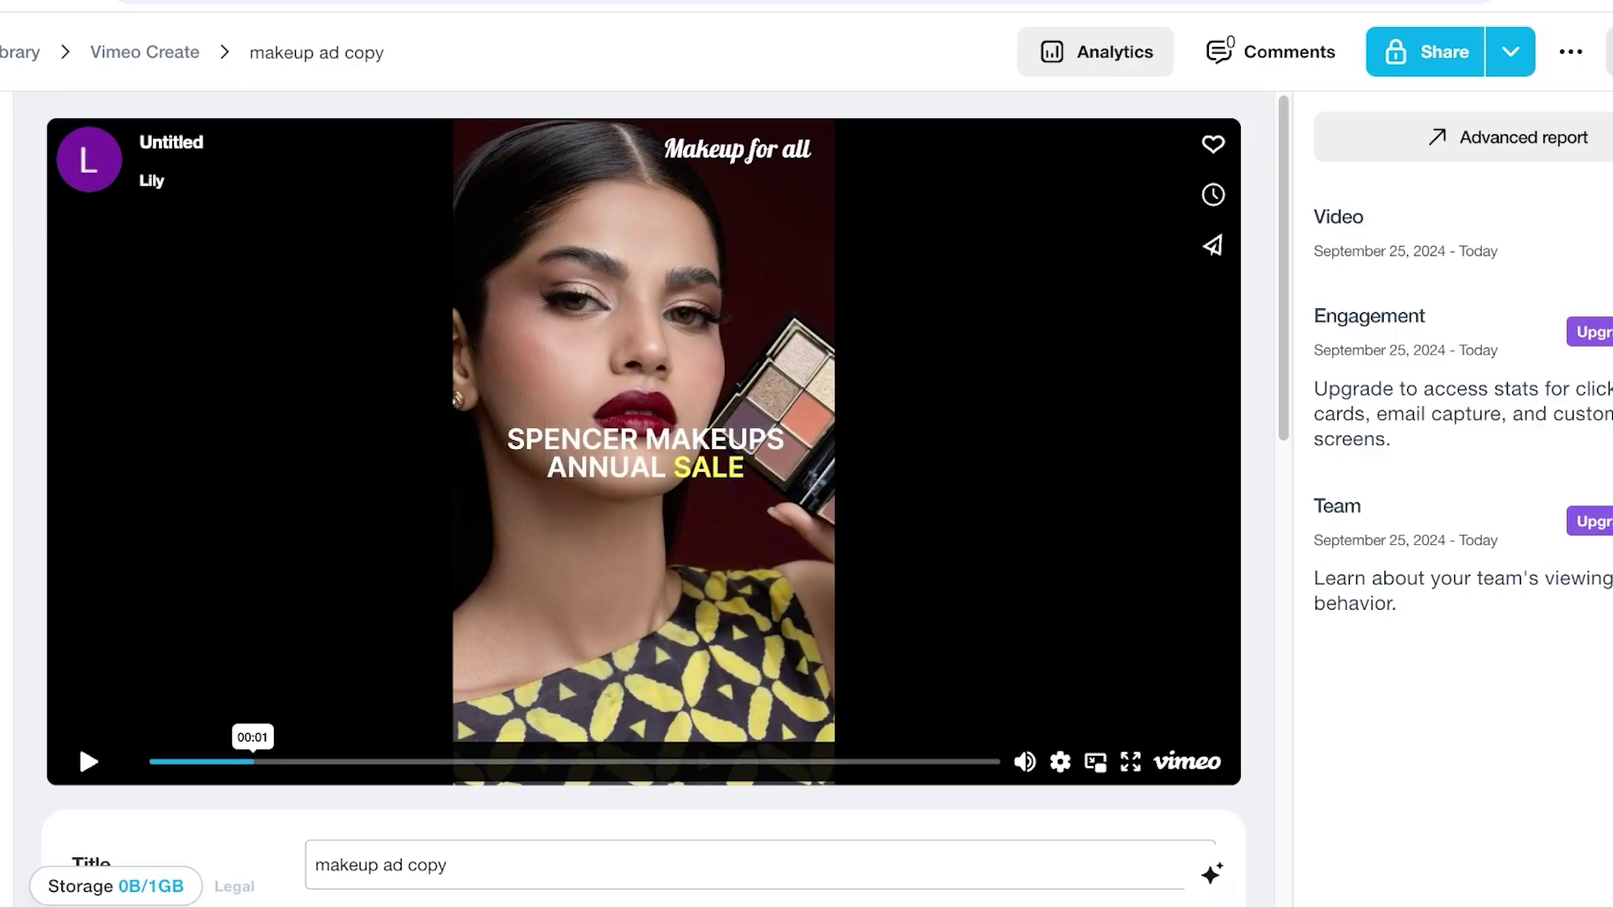
Step: Review the video's file actions and the Embed in email settings without changing them
left_click(1510, 52)
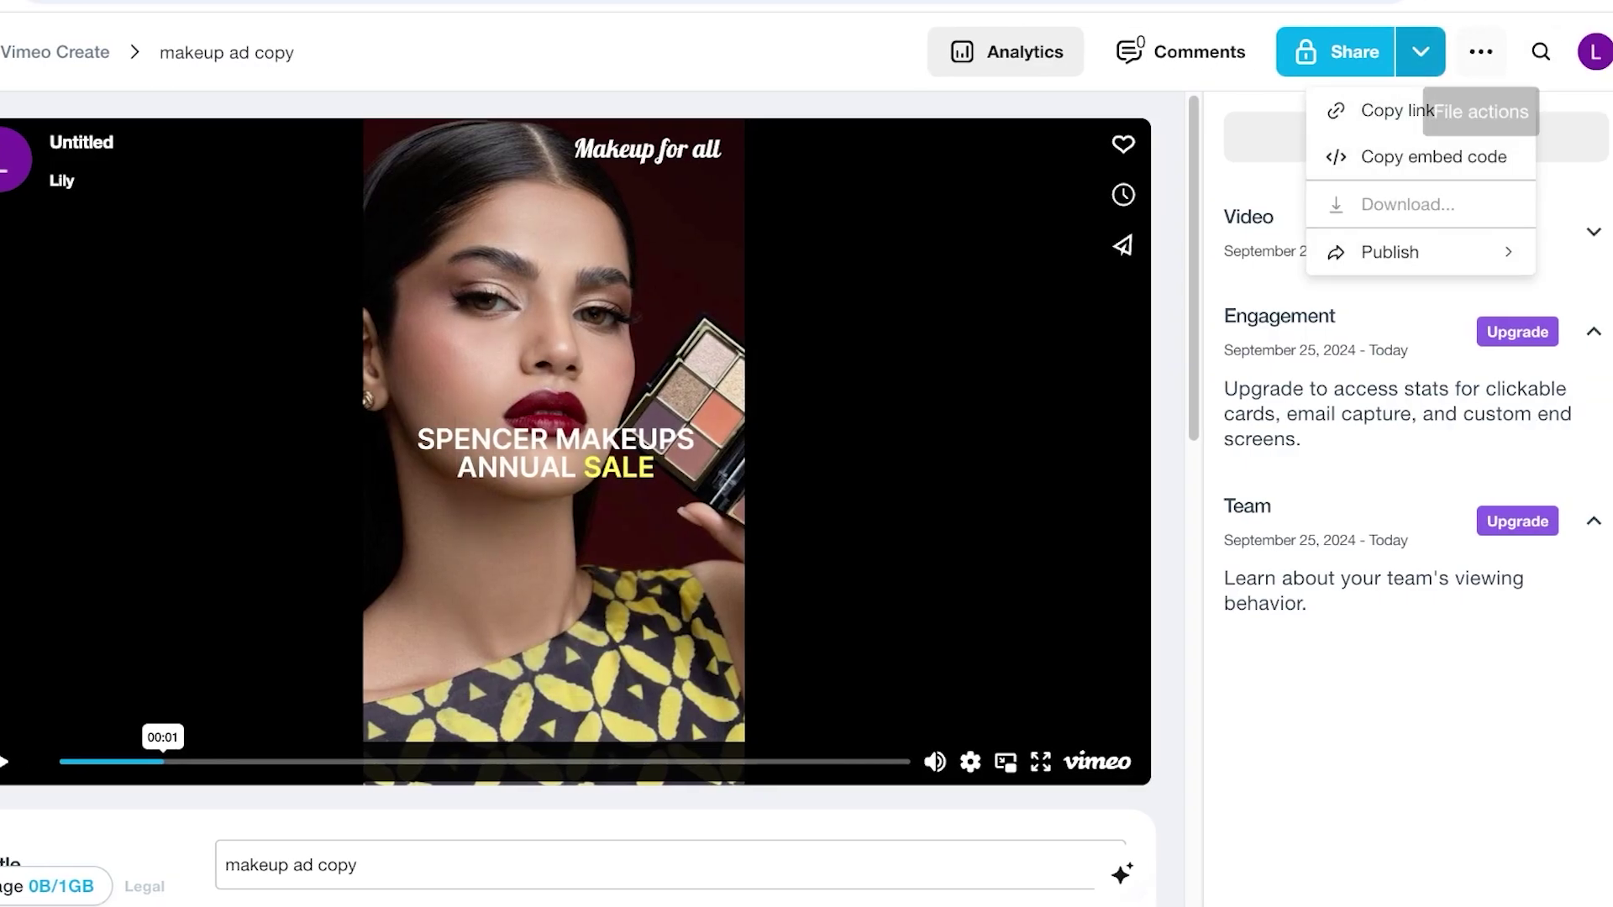
left_click(1481, 52)
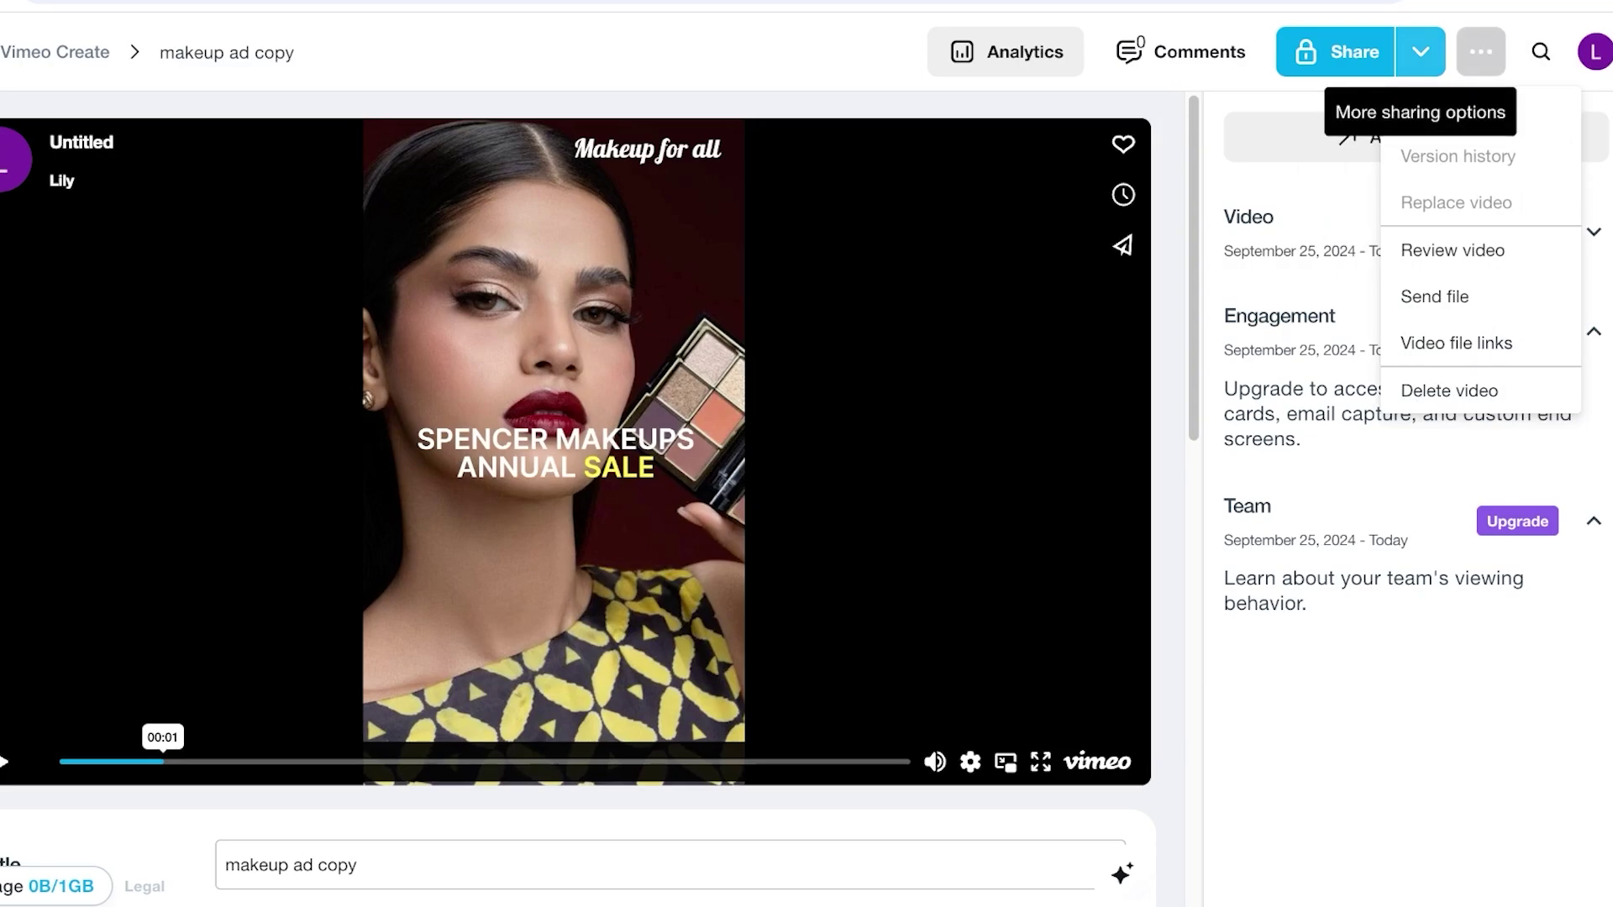
left_click(1420, 52)
left_click(1420, 252)
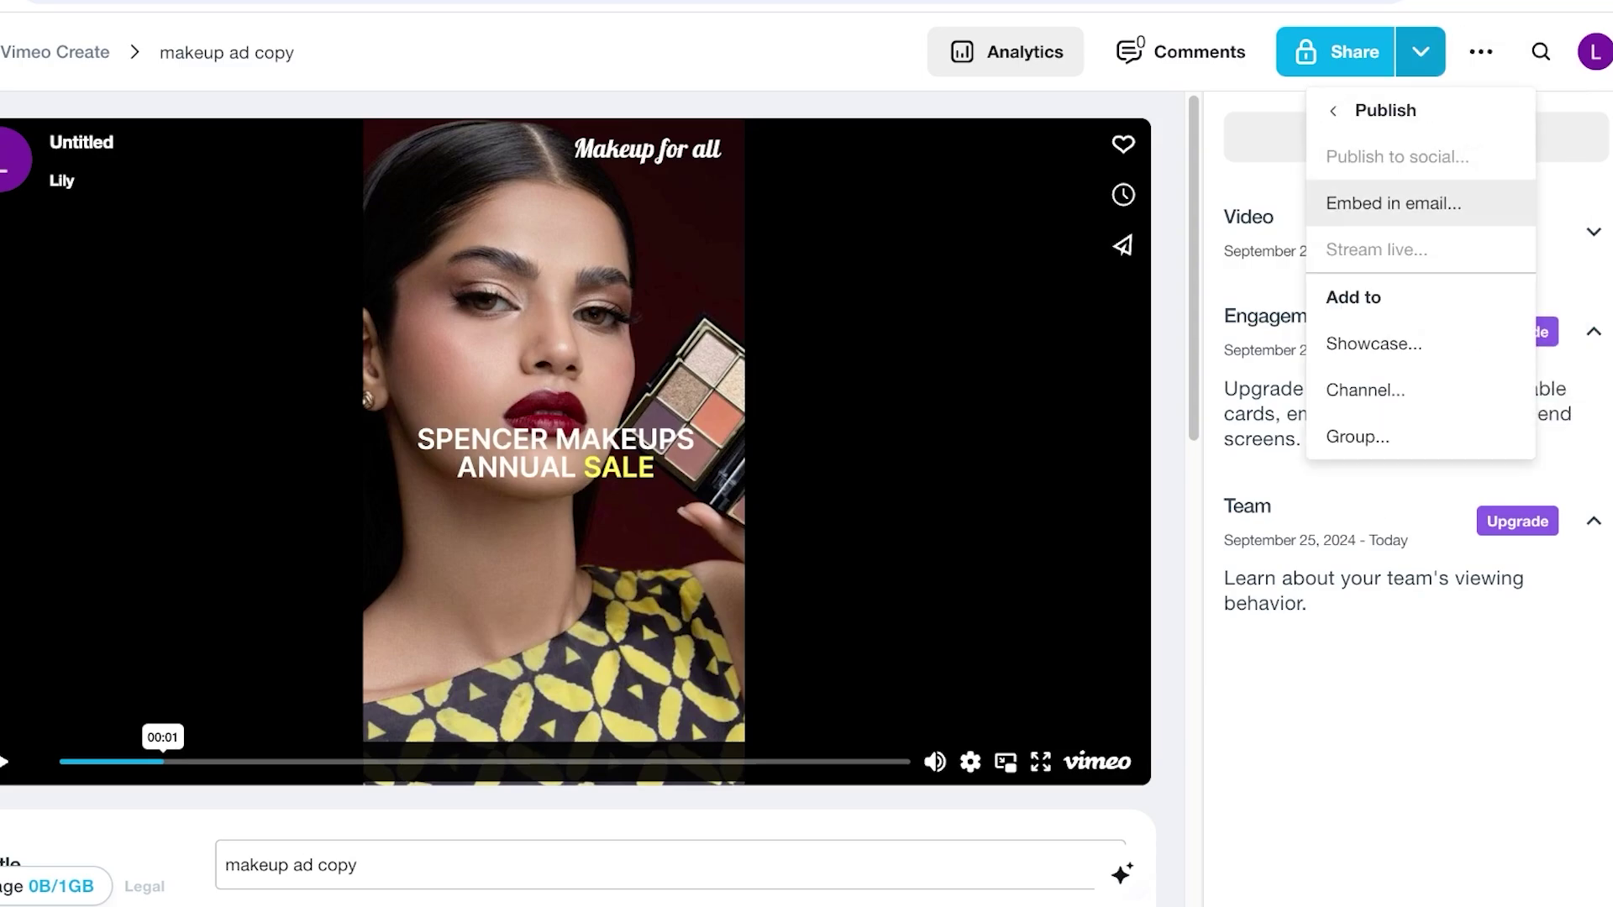
left_click(1393, 204)
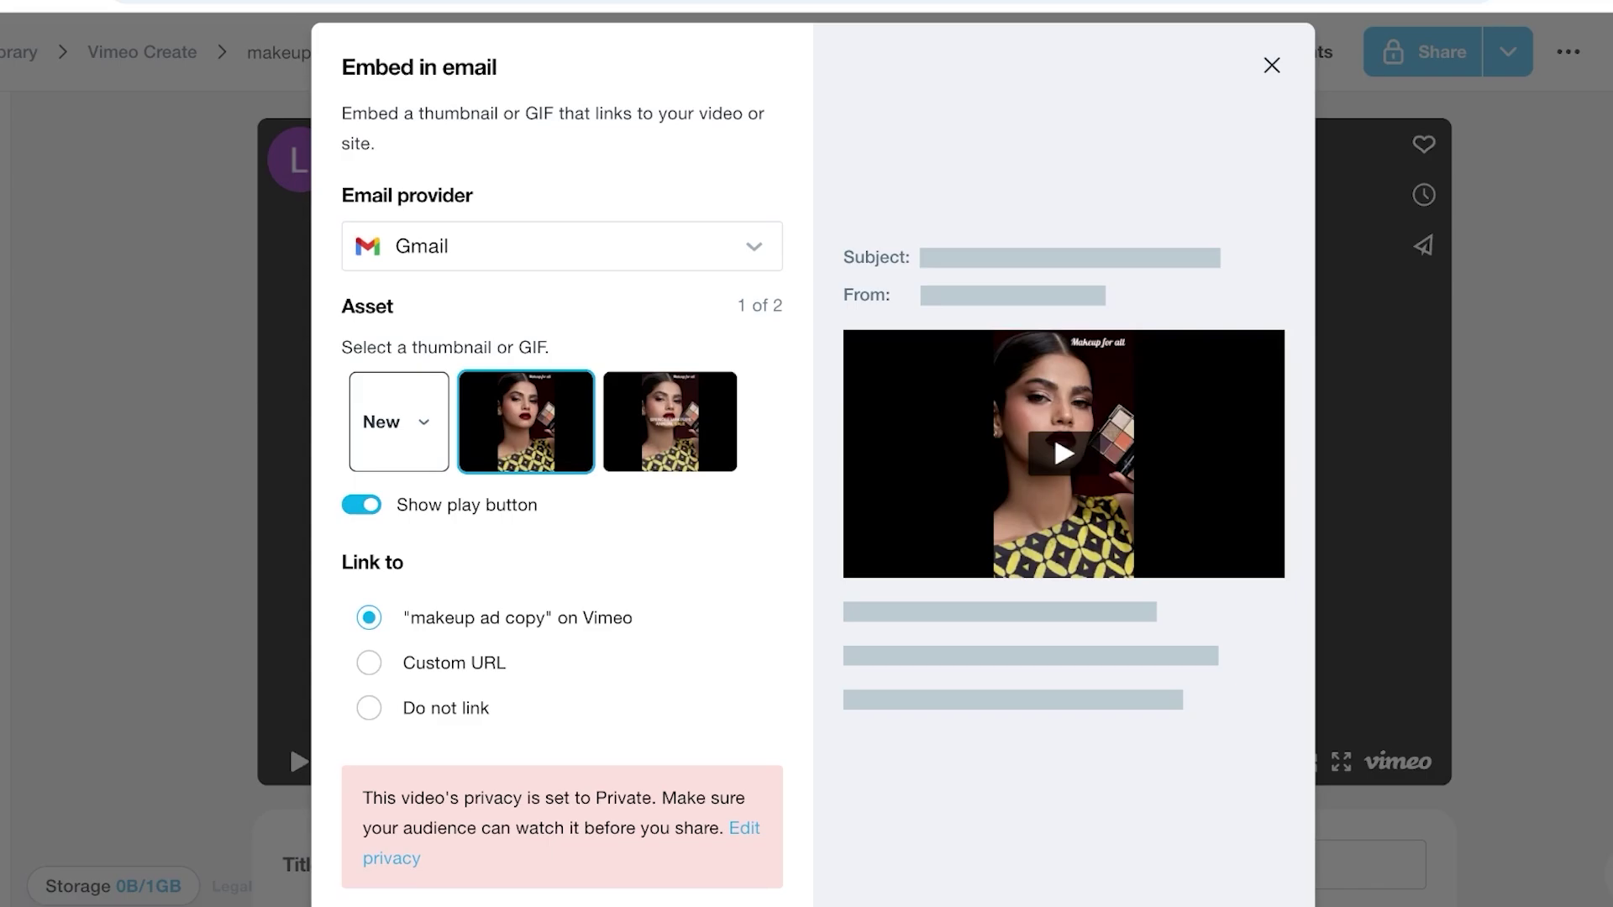
left_click(1270, 65)
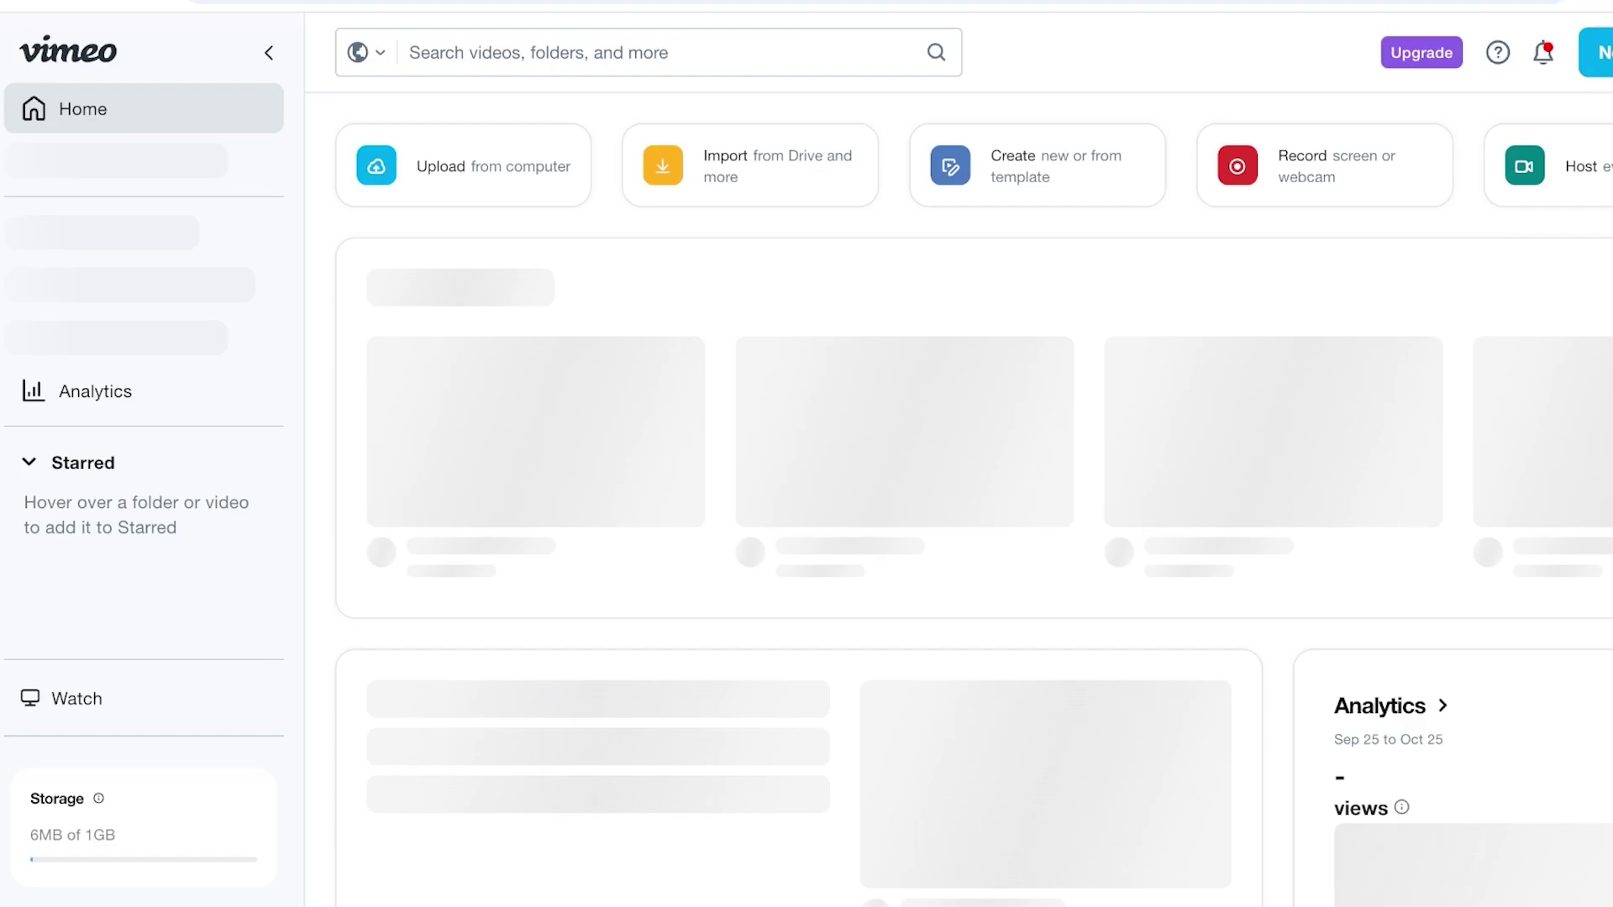
Step: Check the download resolutions offered for "makeup ad copy" from the home page's recent videos, and close the download dialog
left_click(690, 574)
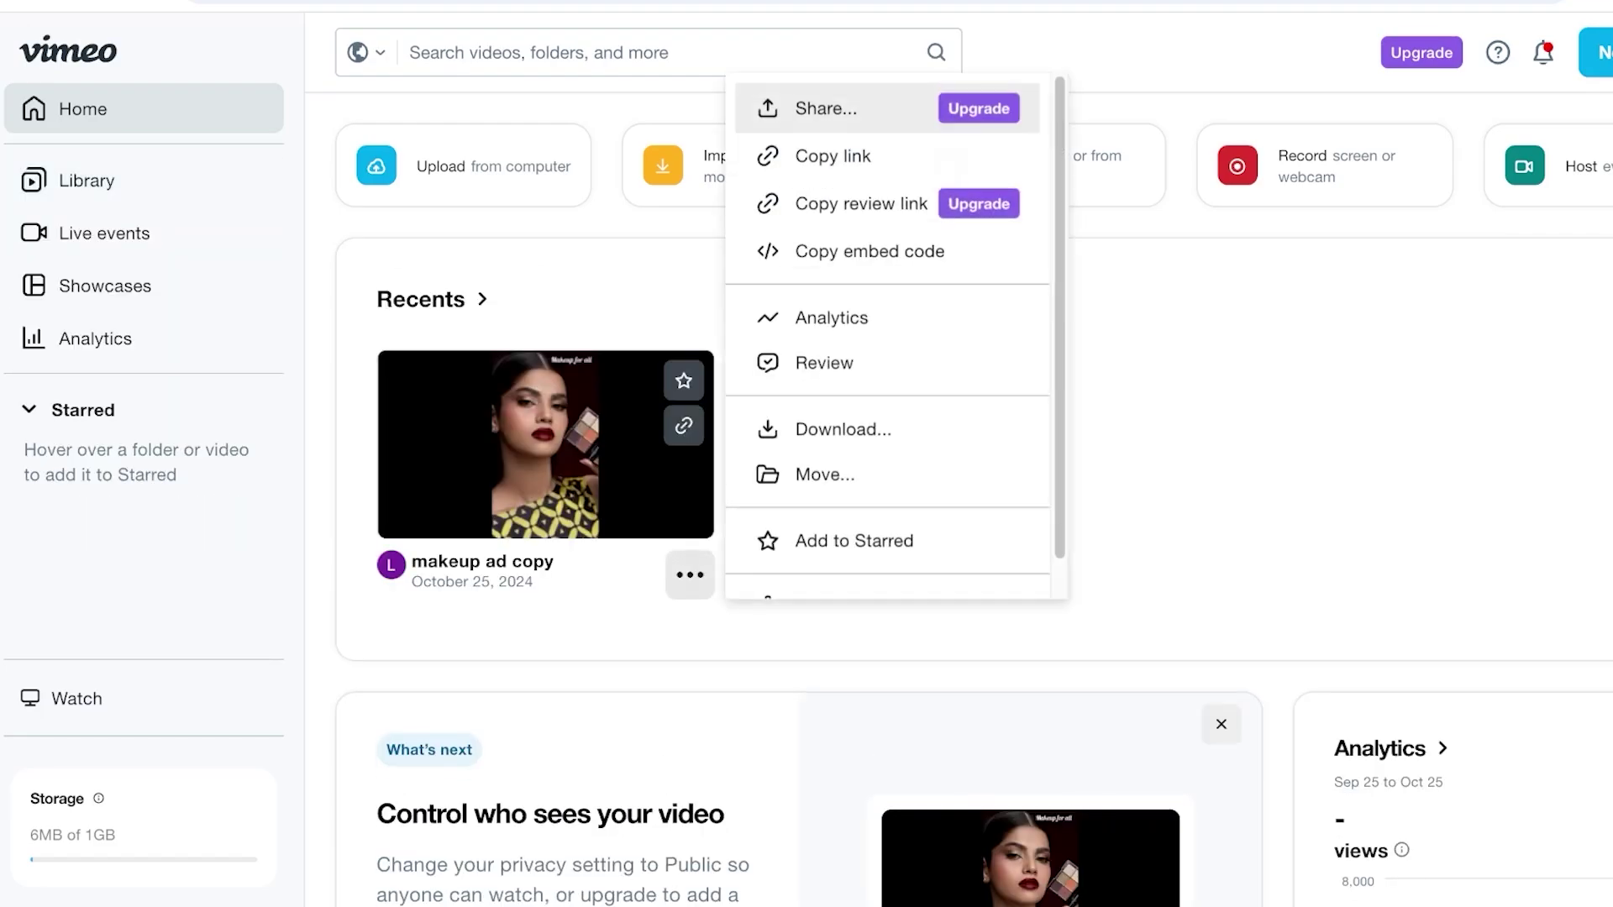
left_click(689, 574)
left_click(690, 574)
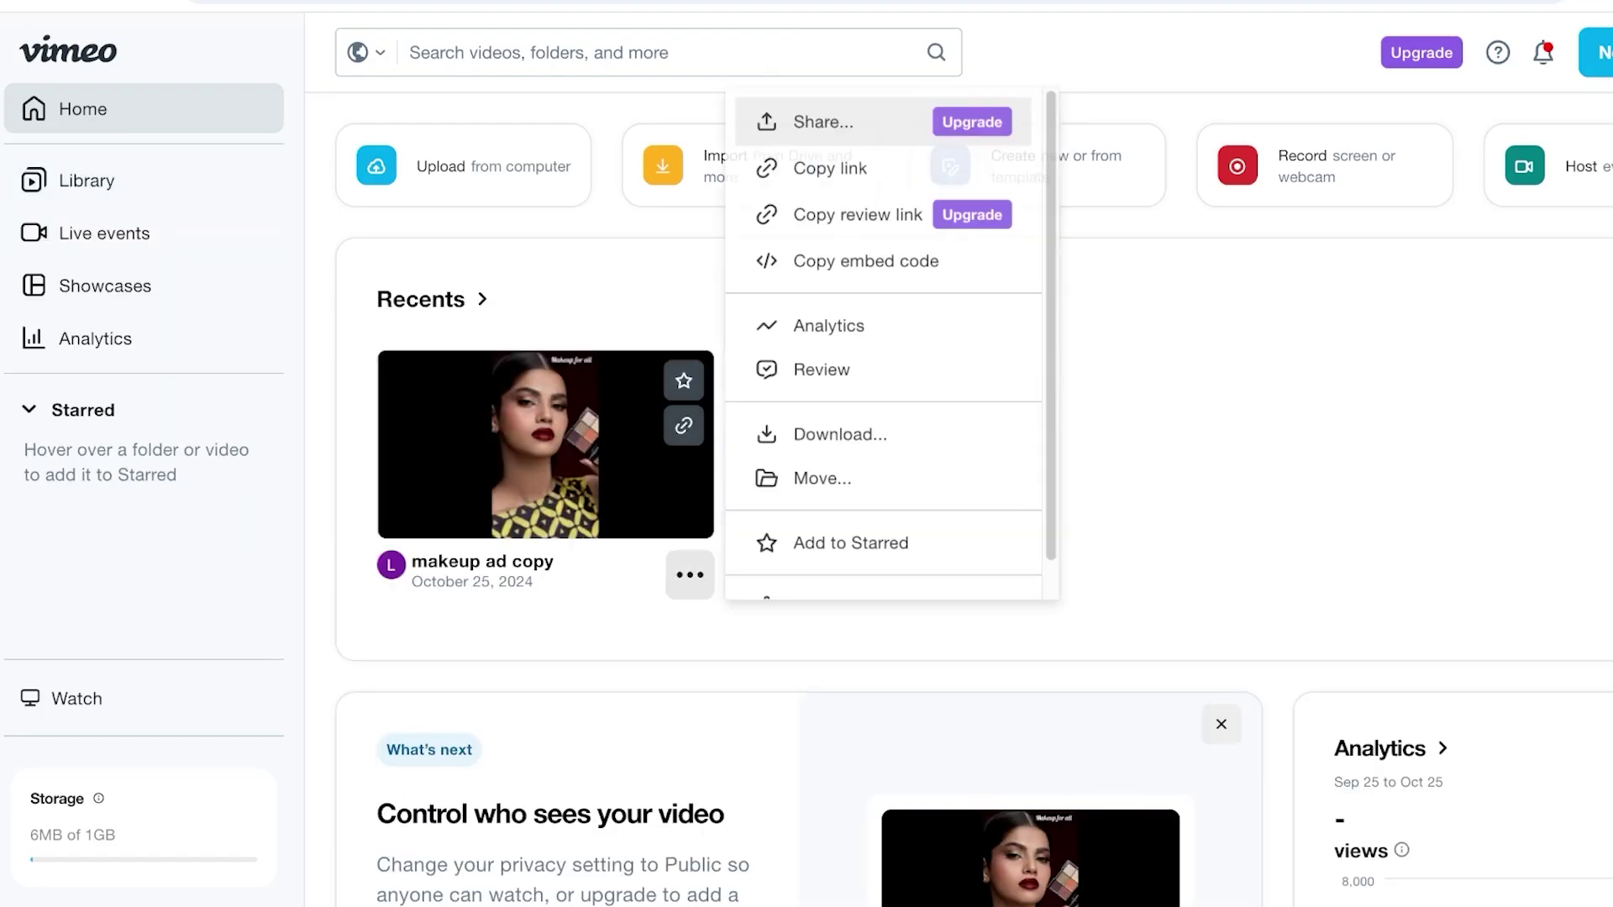
left_click(842, 429)
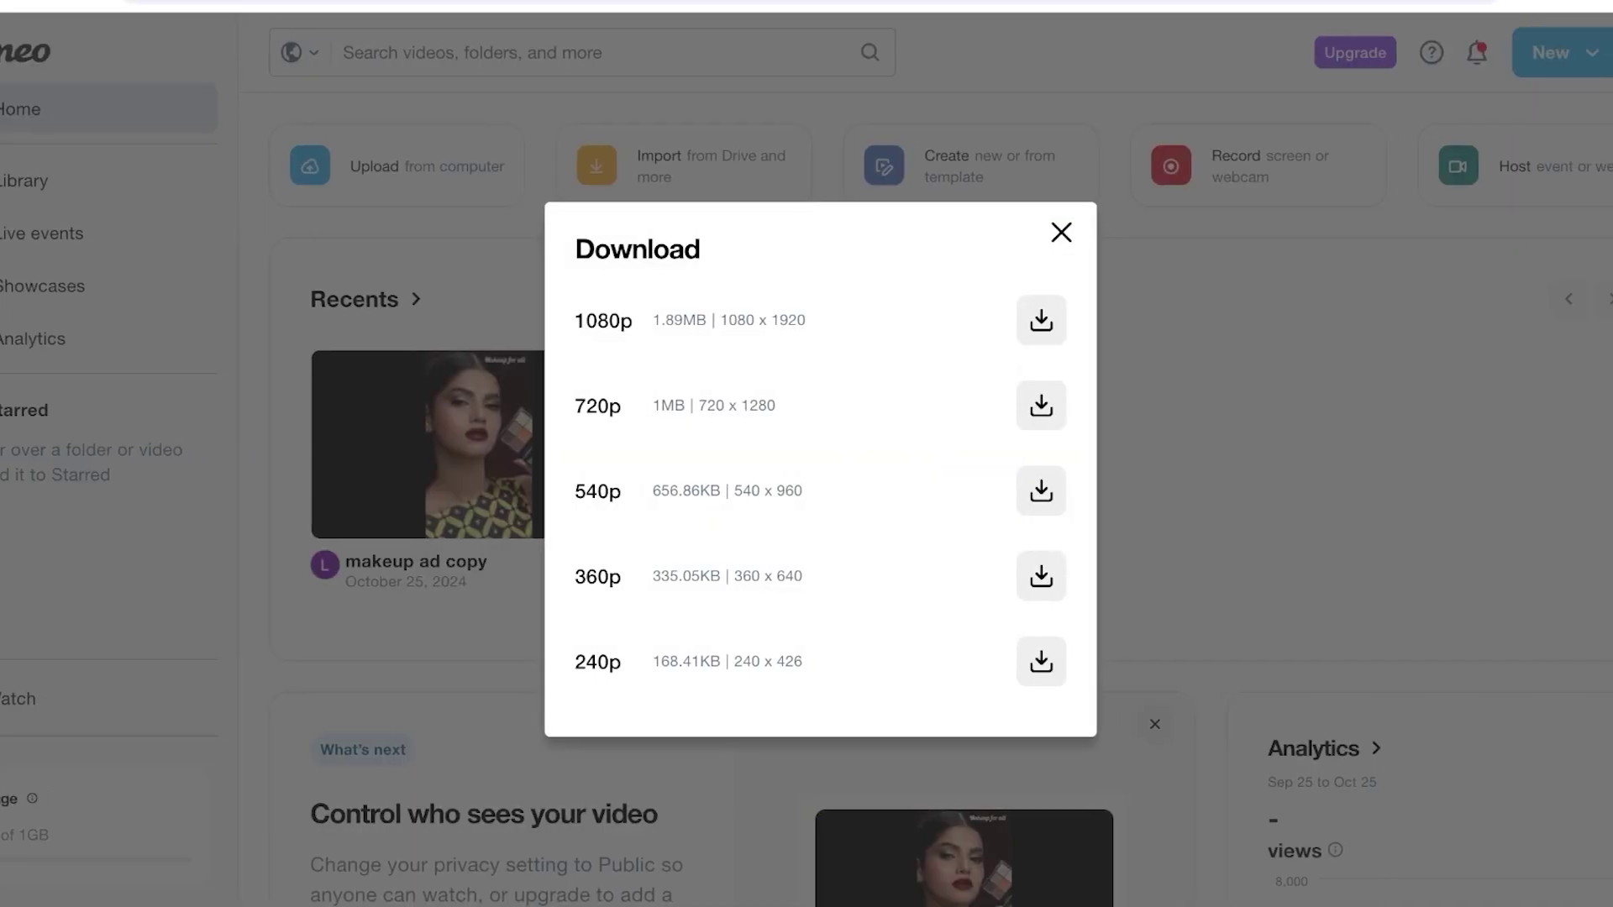
left_click(1061, 233)
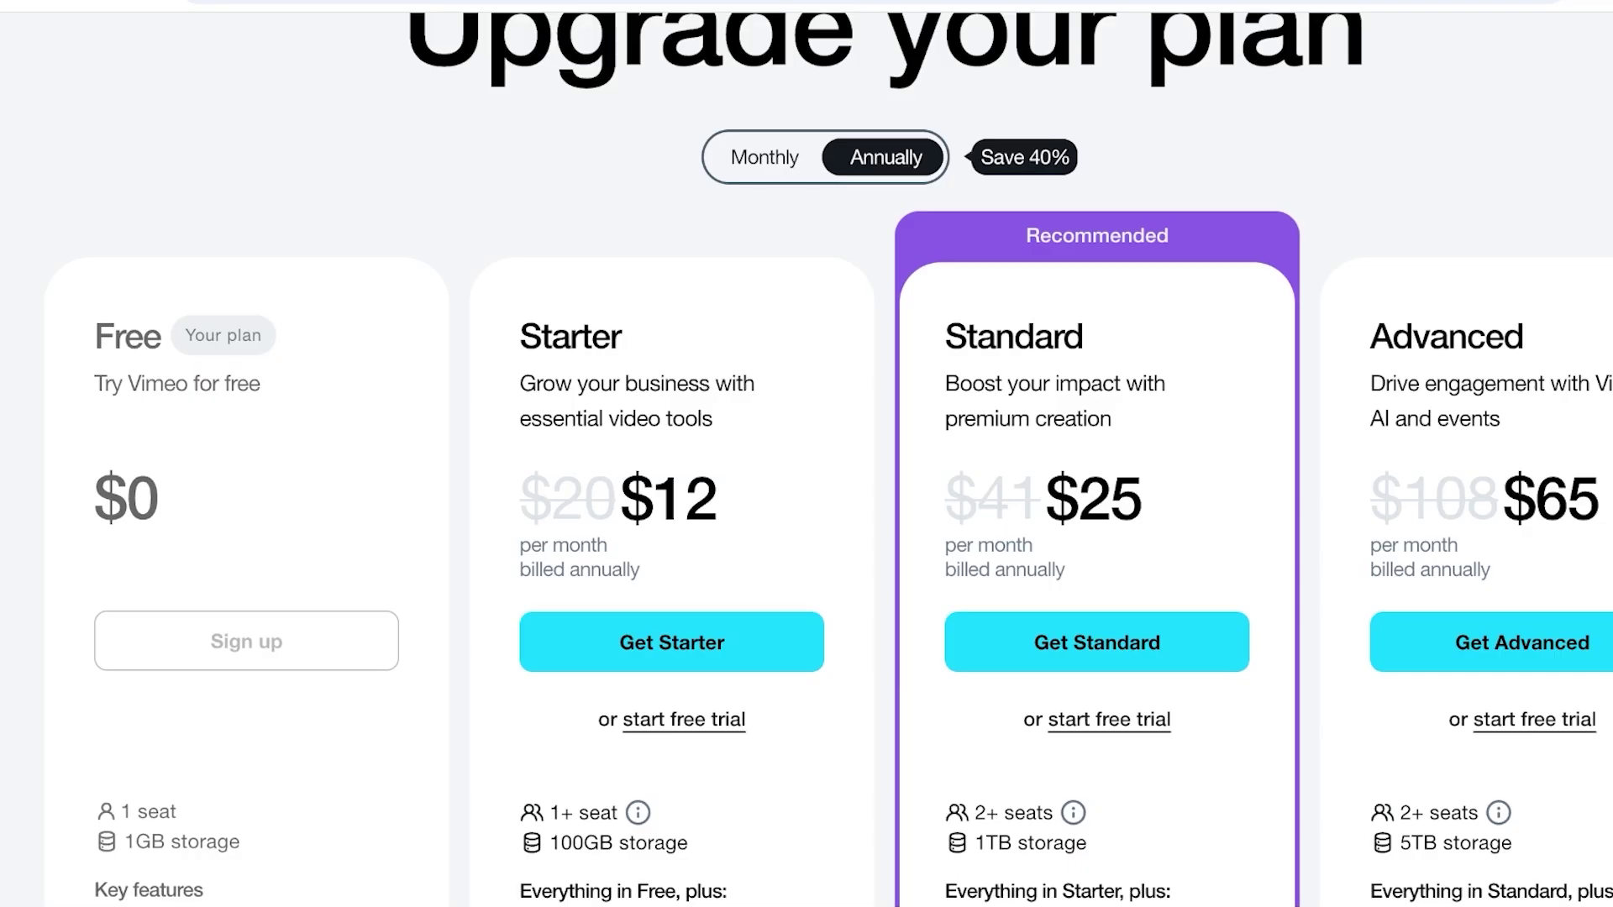
Step: Compare the annual prices, seats, storage and key features of the Free, Starter, Standard and Advanced plans
scroll(806, 460, "down", 9)
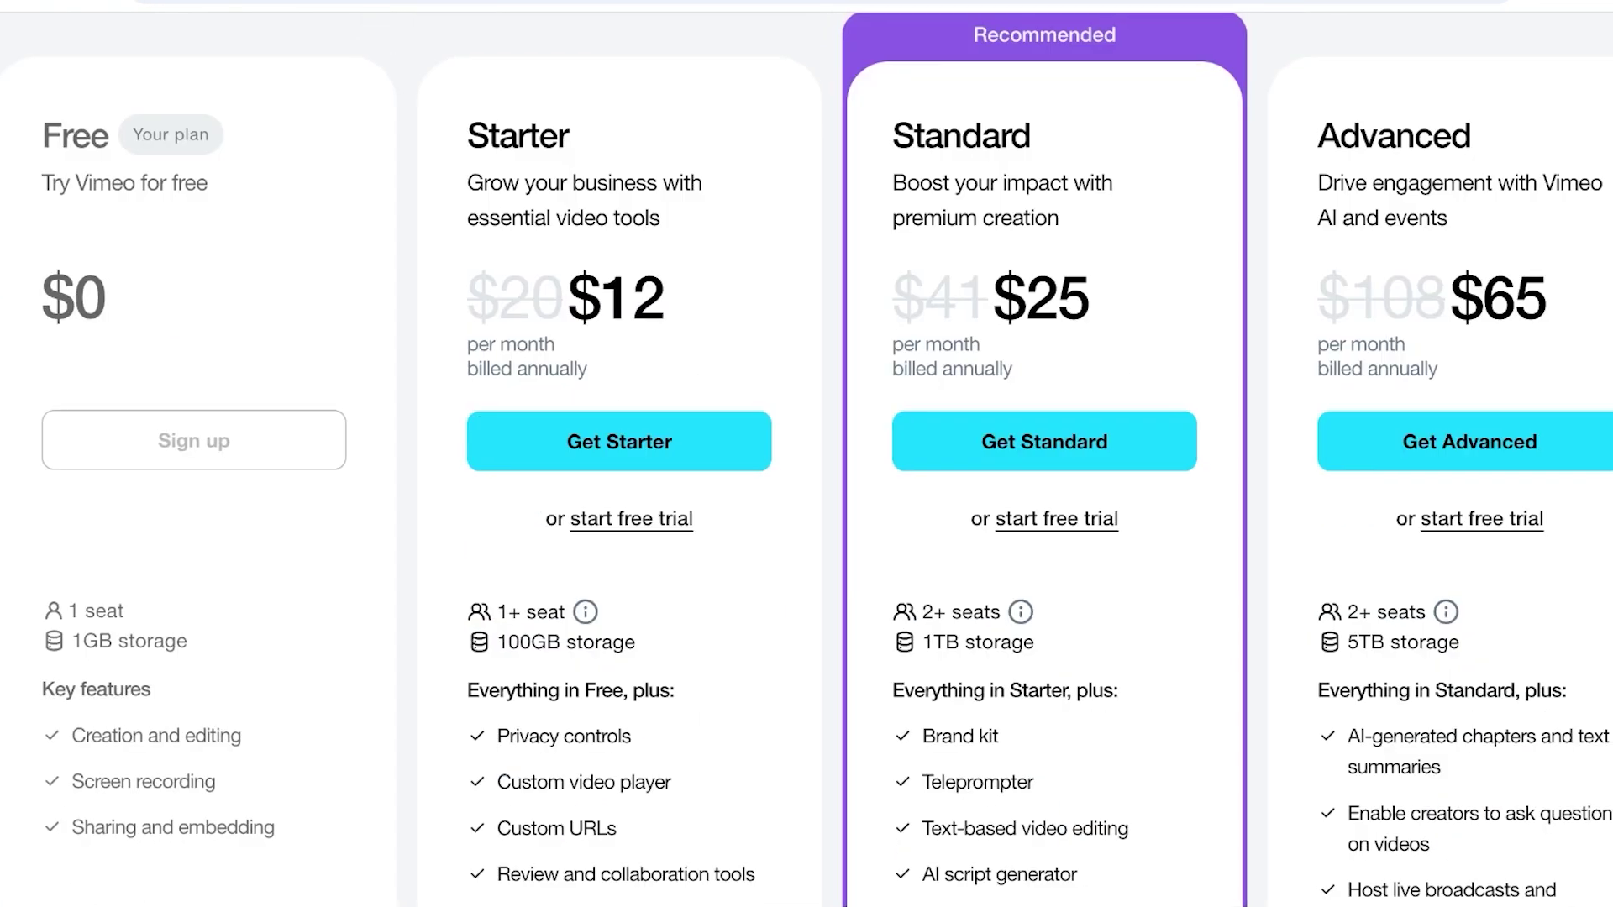
scroll(807, 459, "up", 6)
scroll(806, 459, "down", 1)
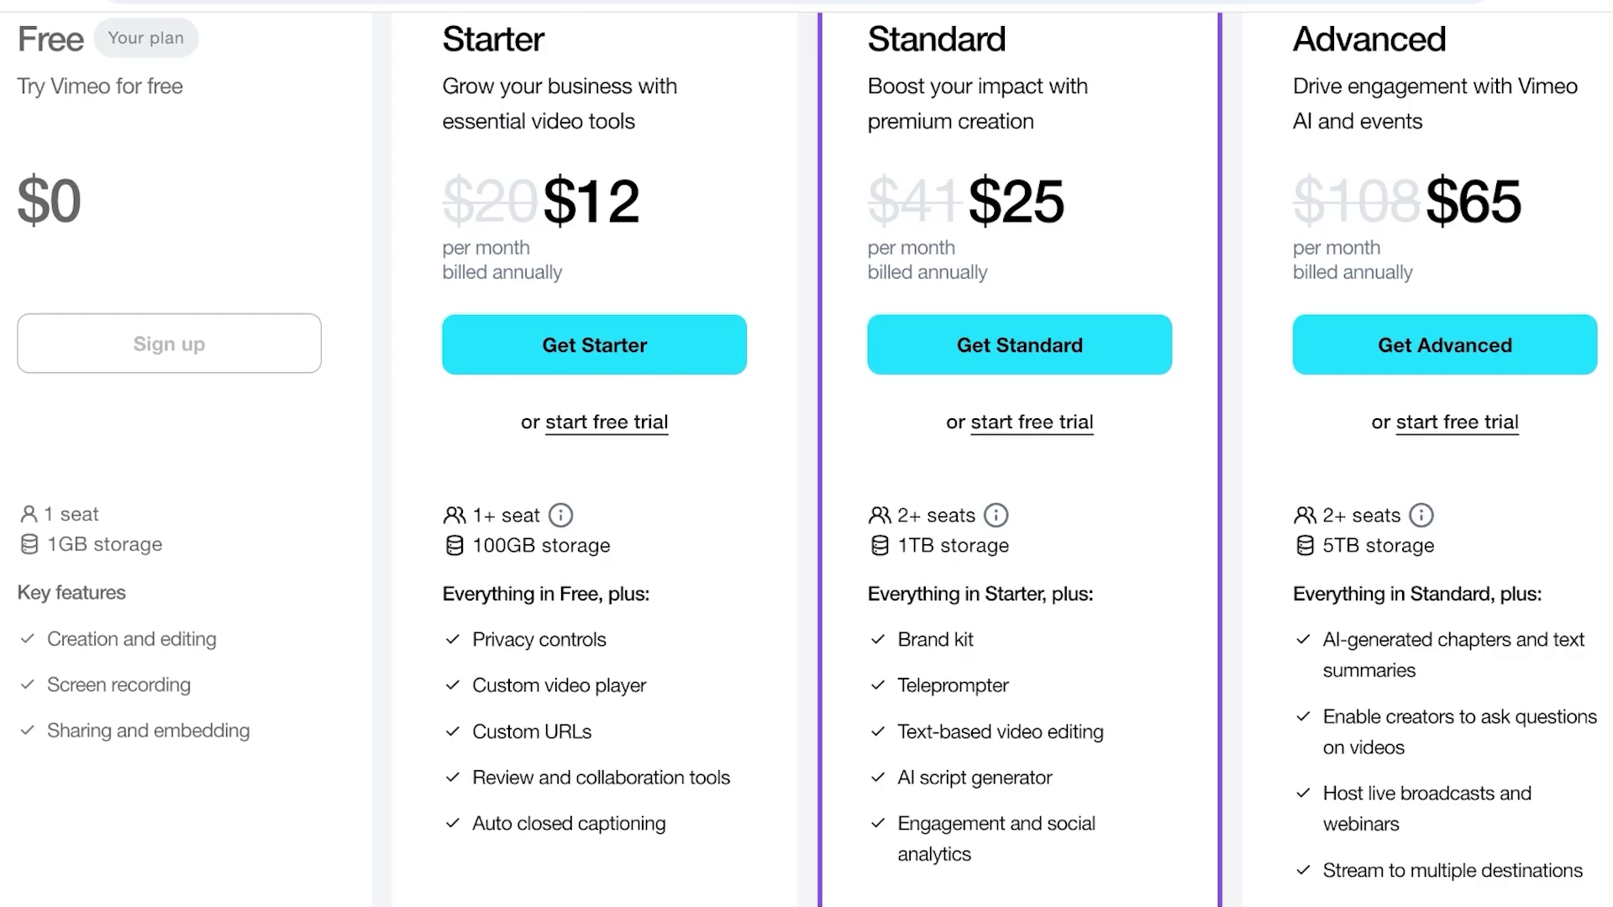
scroll(806, 460, "down", 5)
scroll(807, 459, "up", 8)
scroll(806, 459, "down", 4)
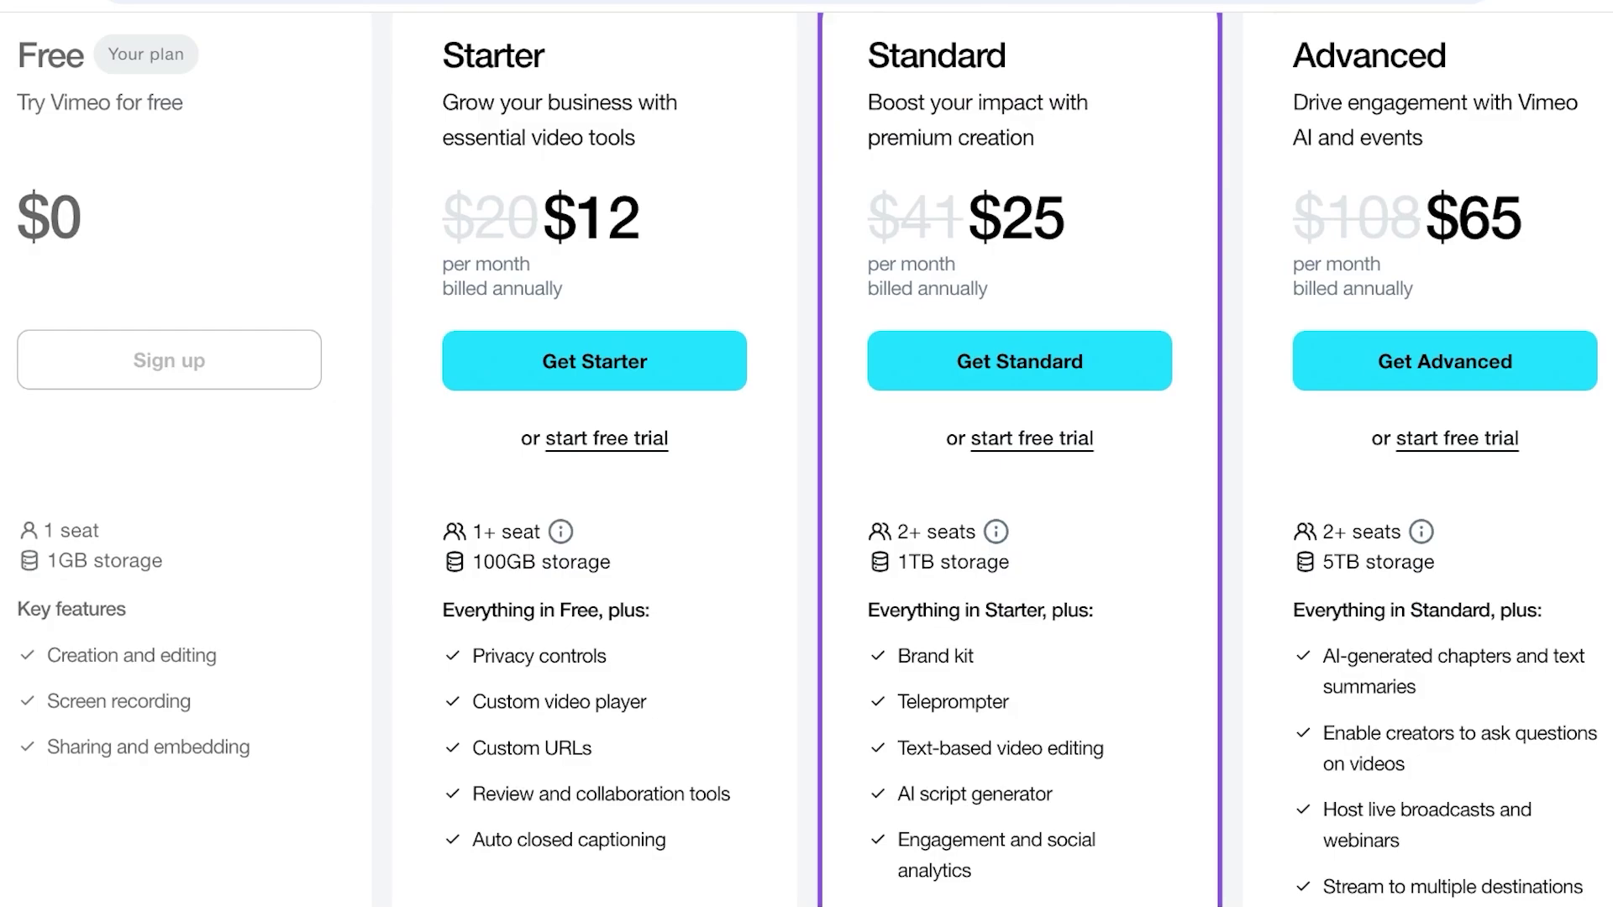
scroll(806, 460, "down", 3)
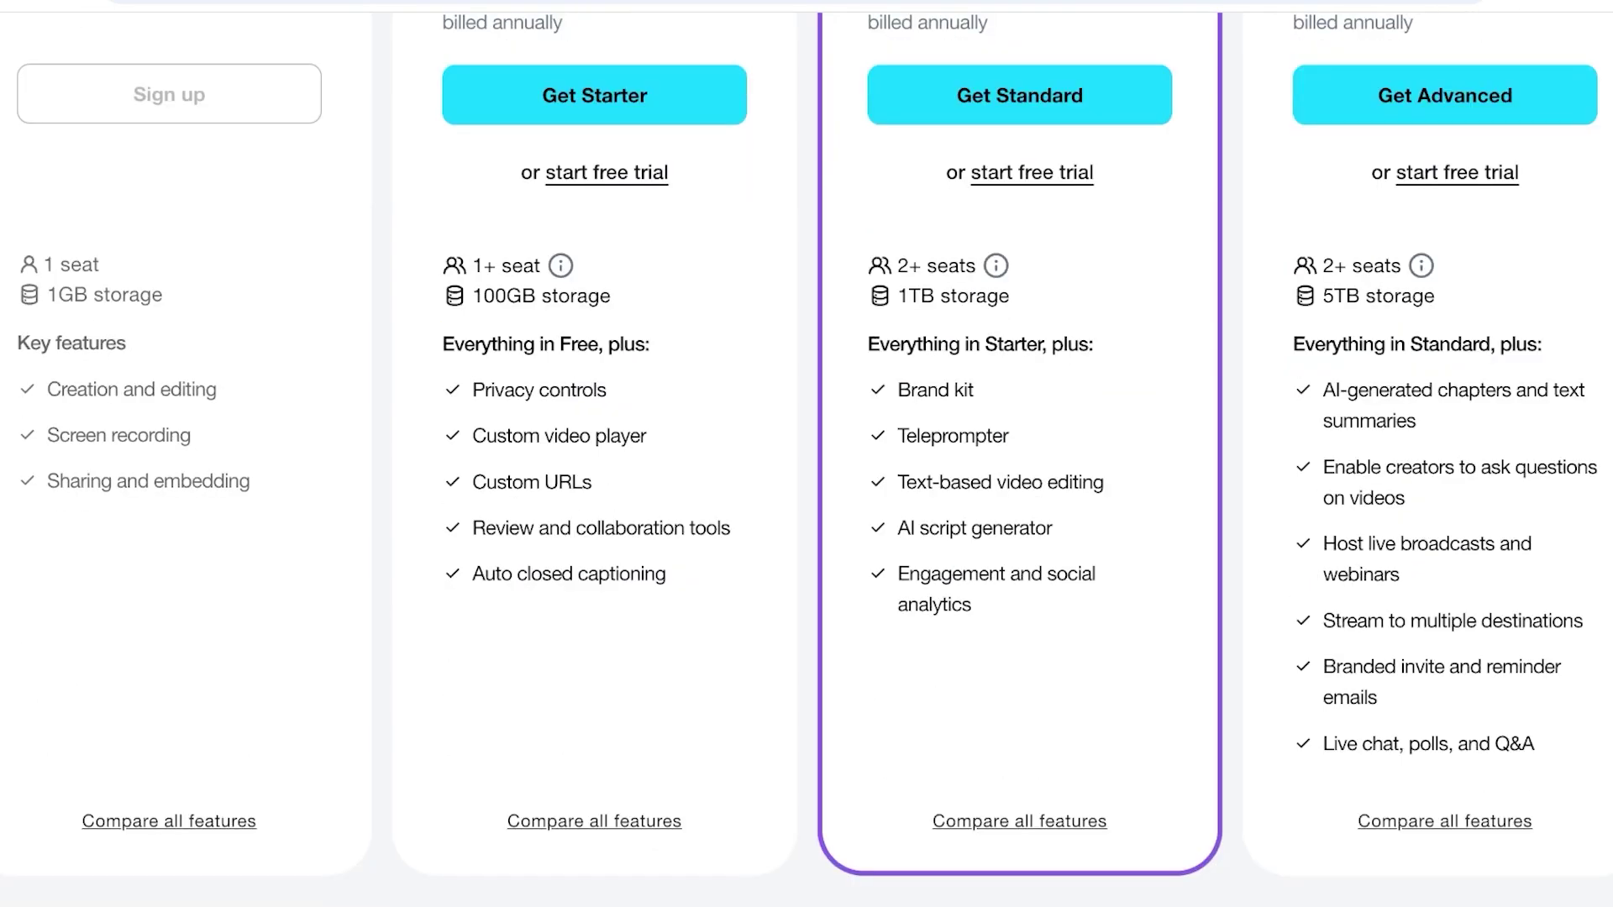
scroll(806, 459, "up", 2)
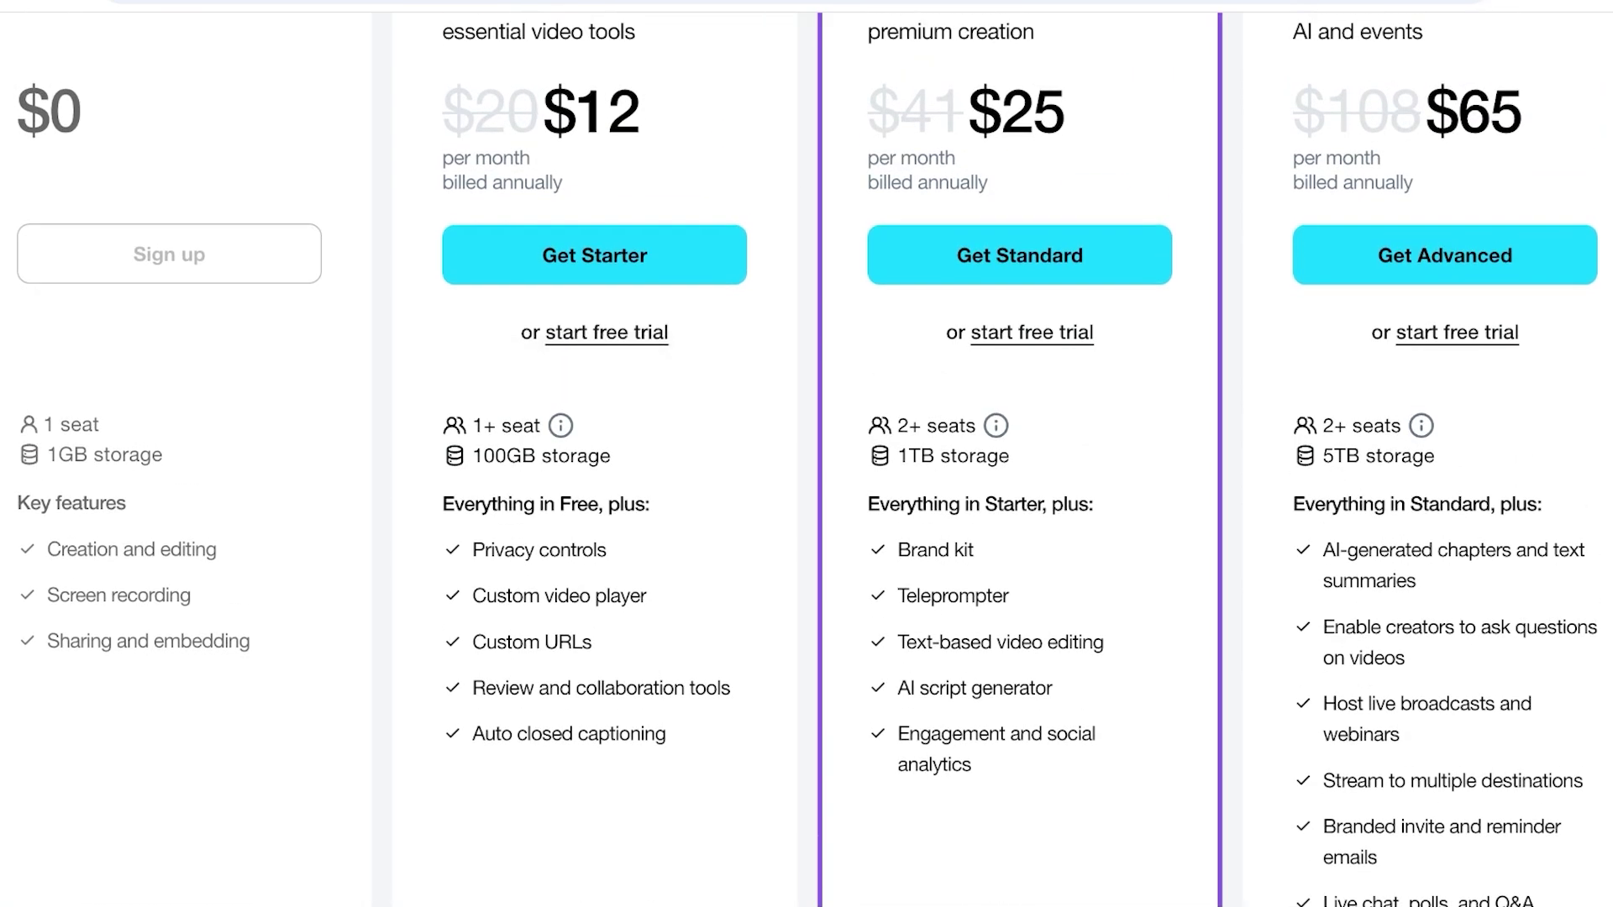
scroll(807, 459, "up", 2)
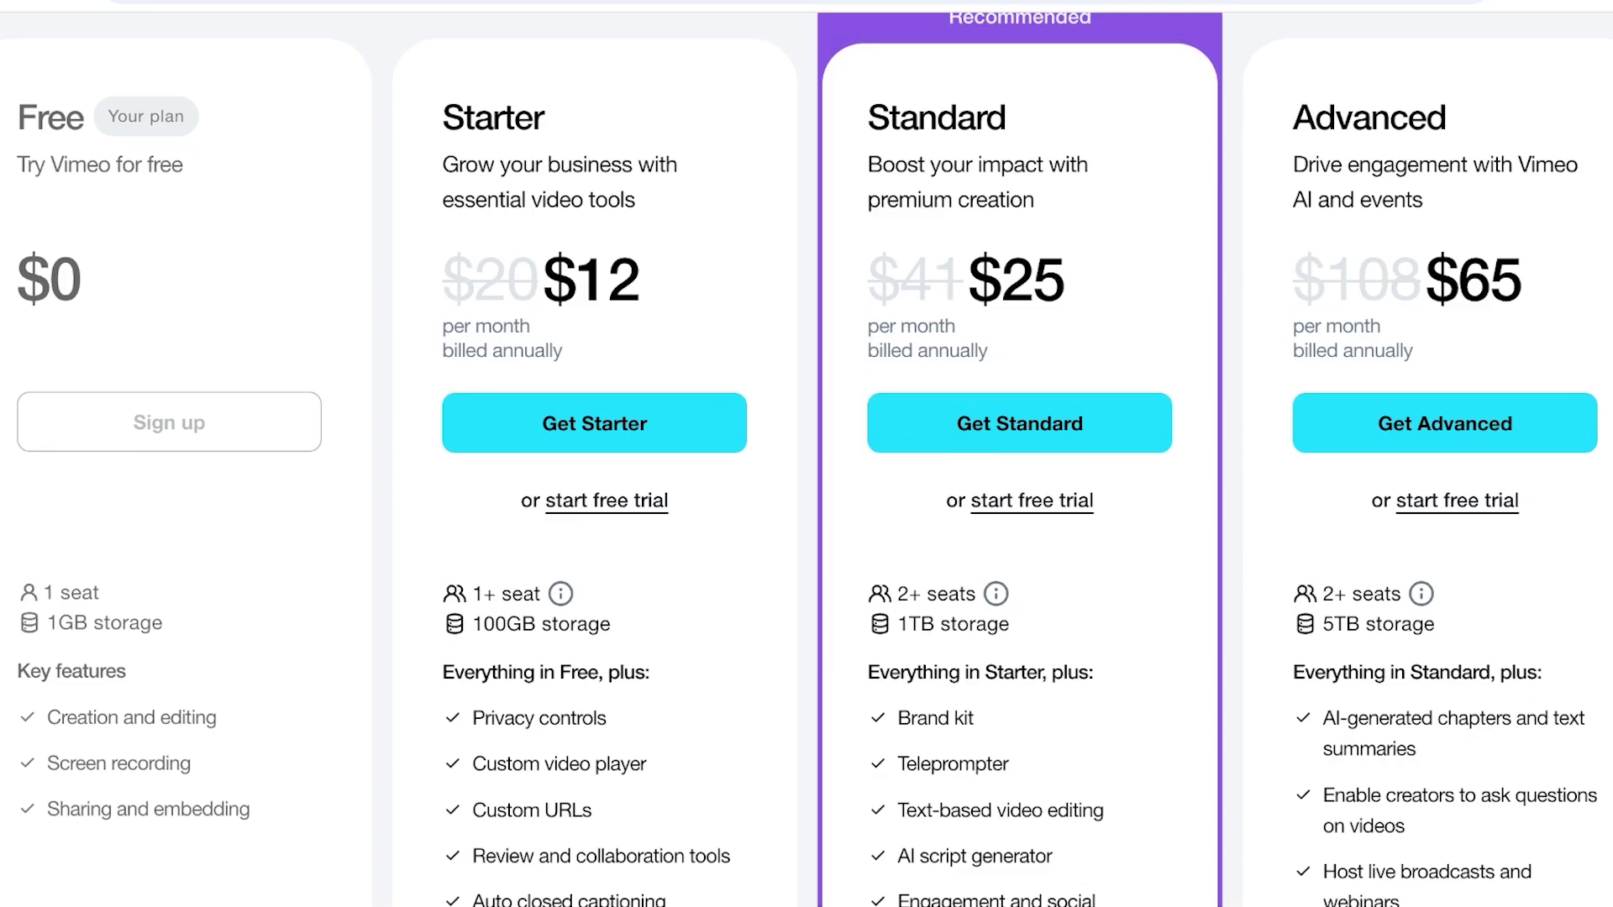
scroll(806, 453, "up", 4)
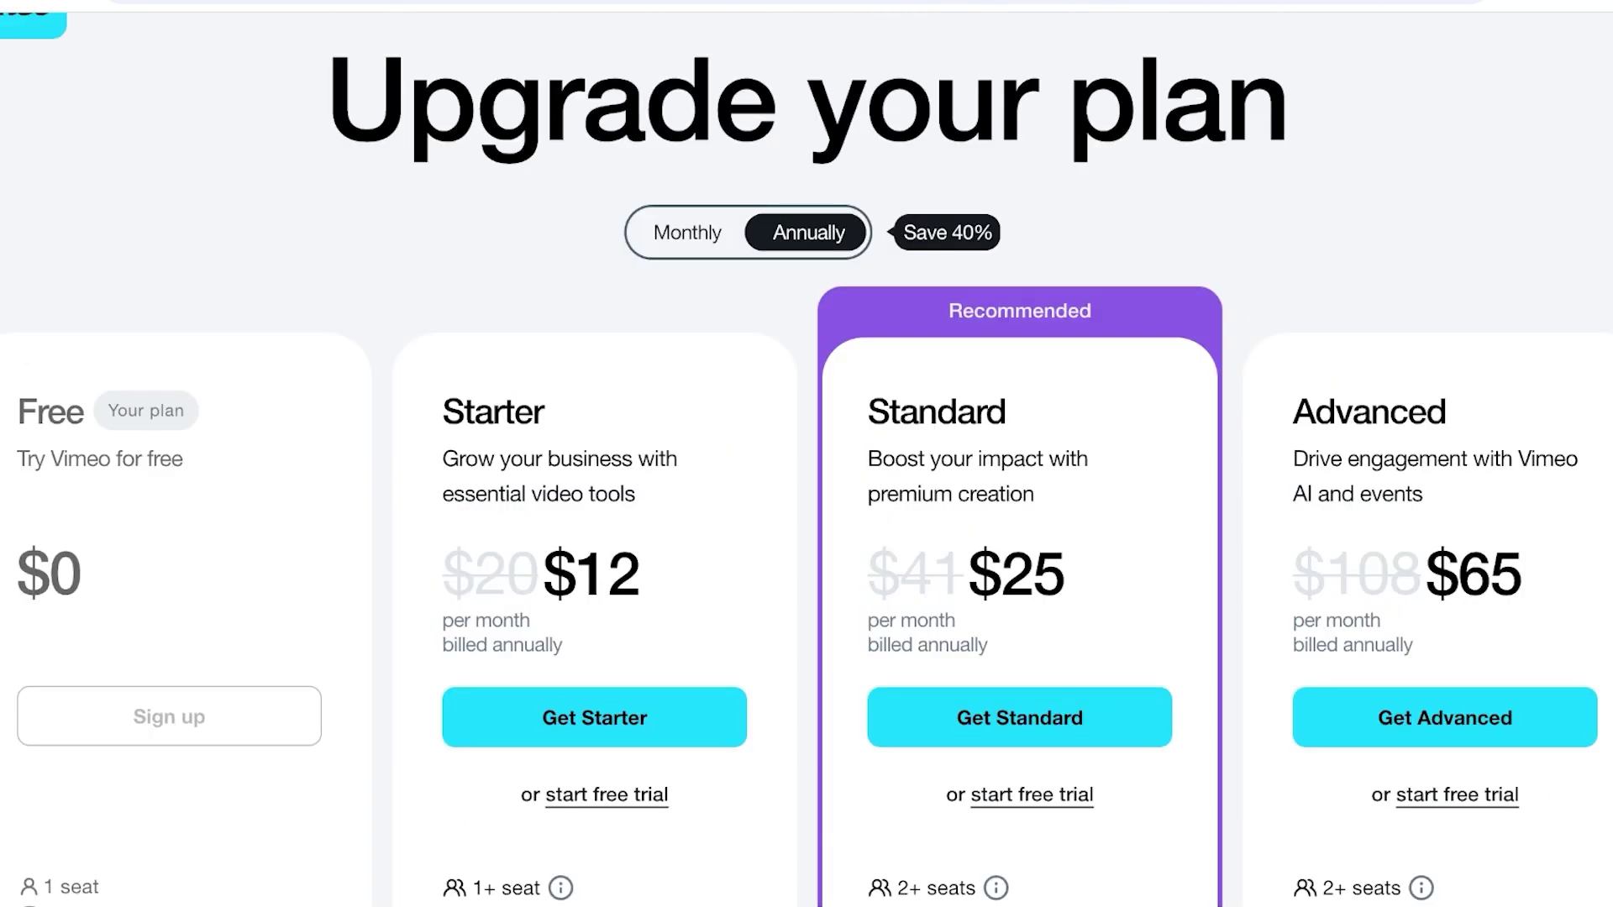
scroll(806, 454, "down", 3)
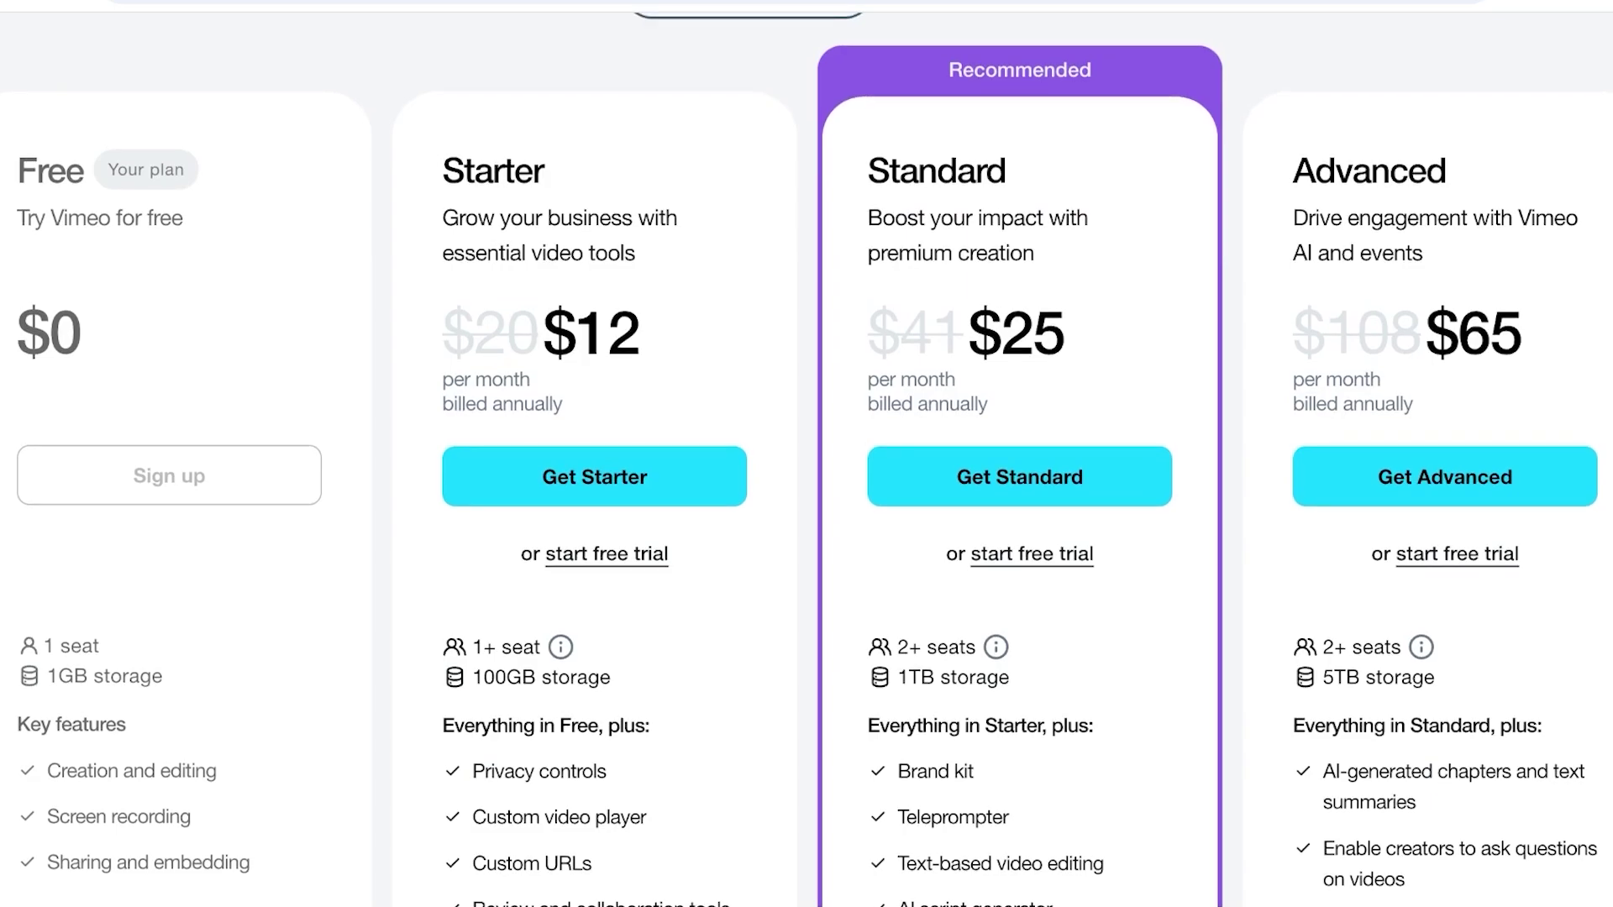
scroll(807, 453, "down", 3)
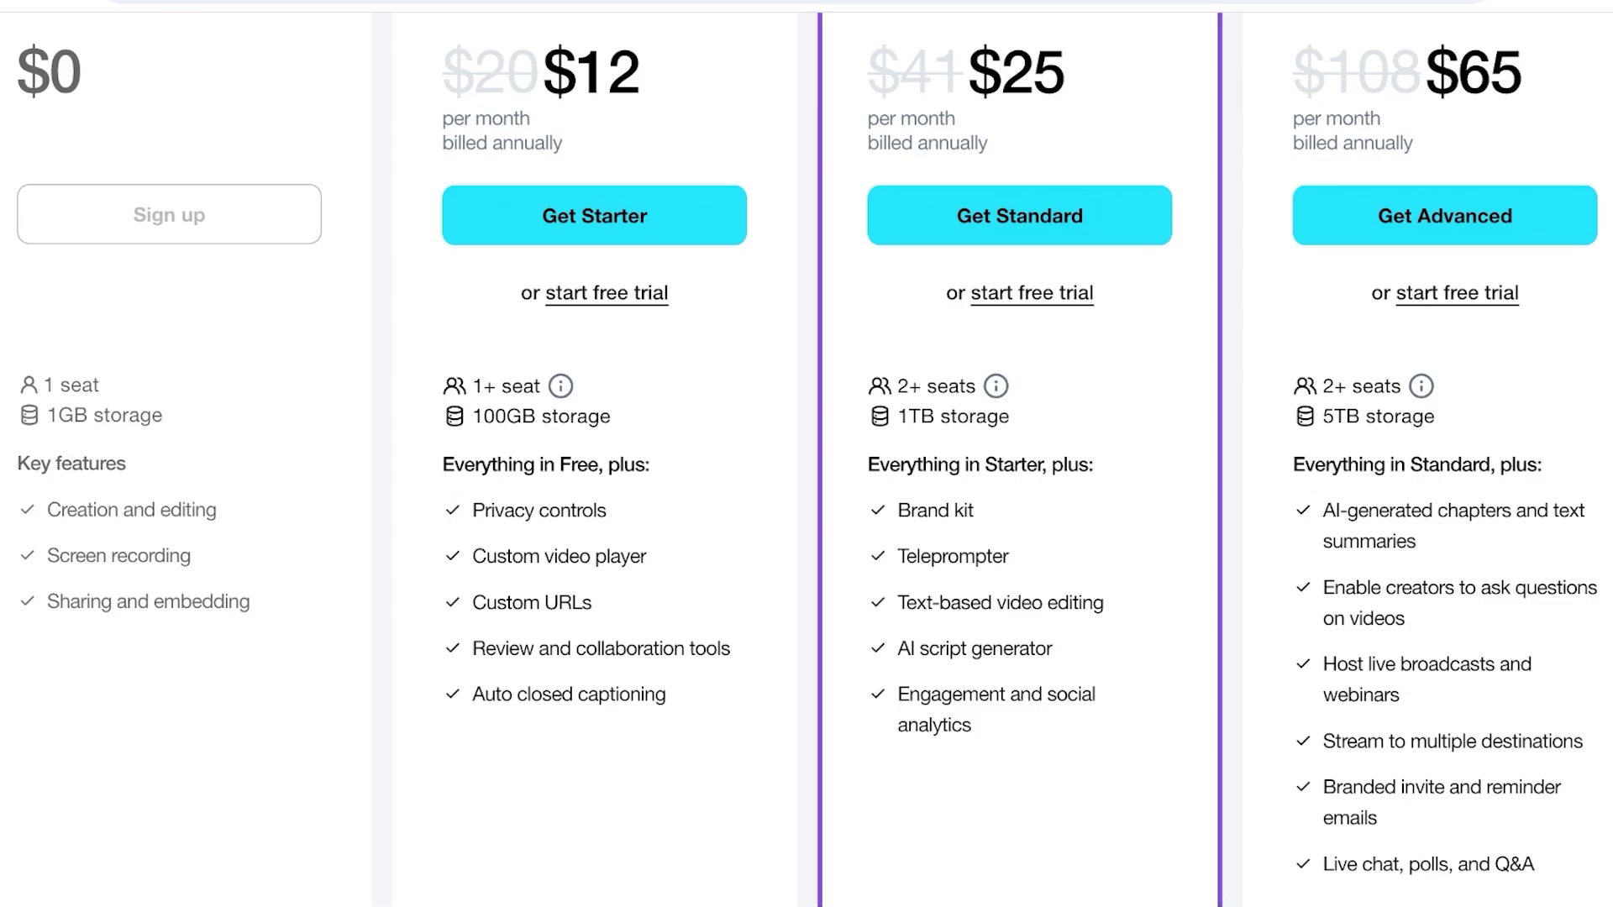
scroll(806, 453, "up", 3)
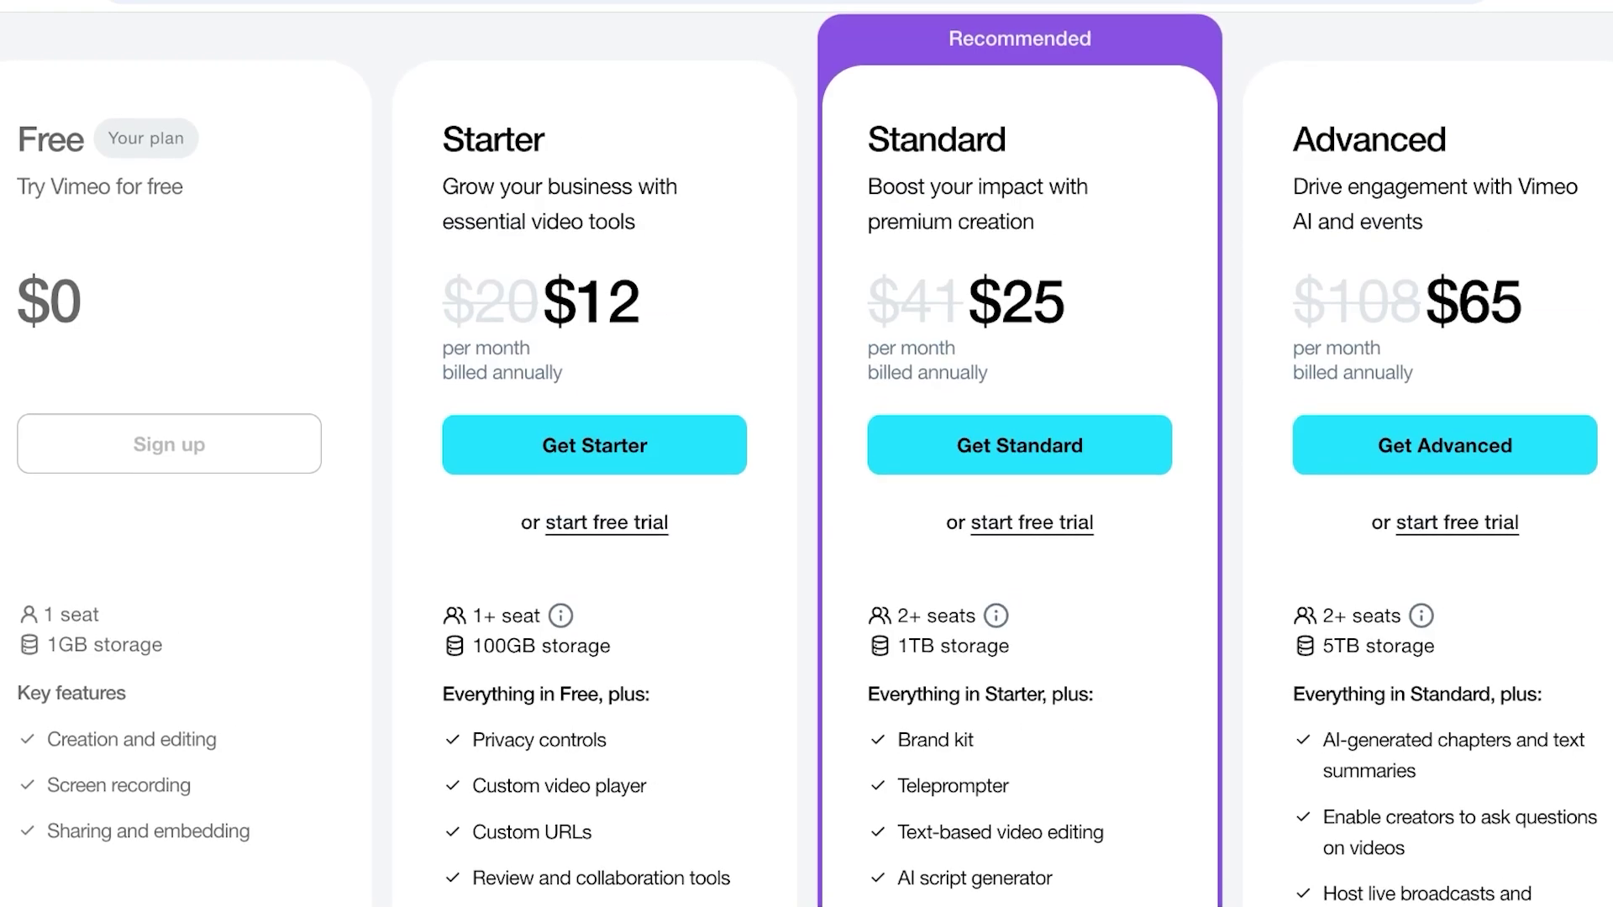
scroll(806, 453, "down", 4)
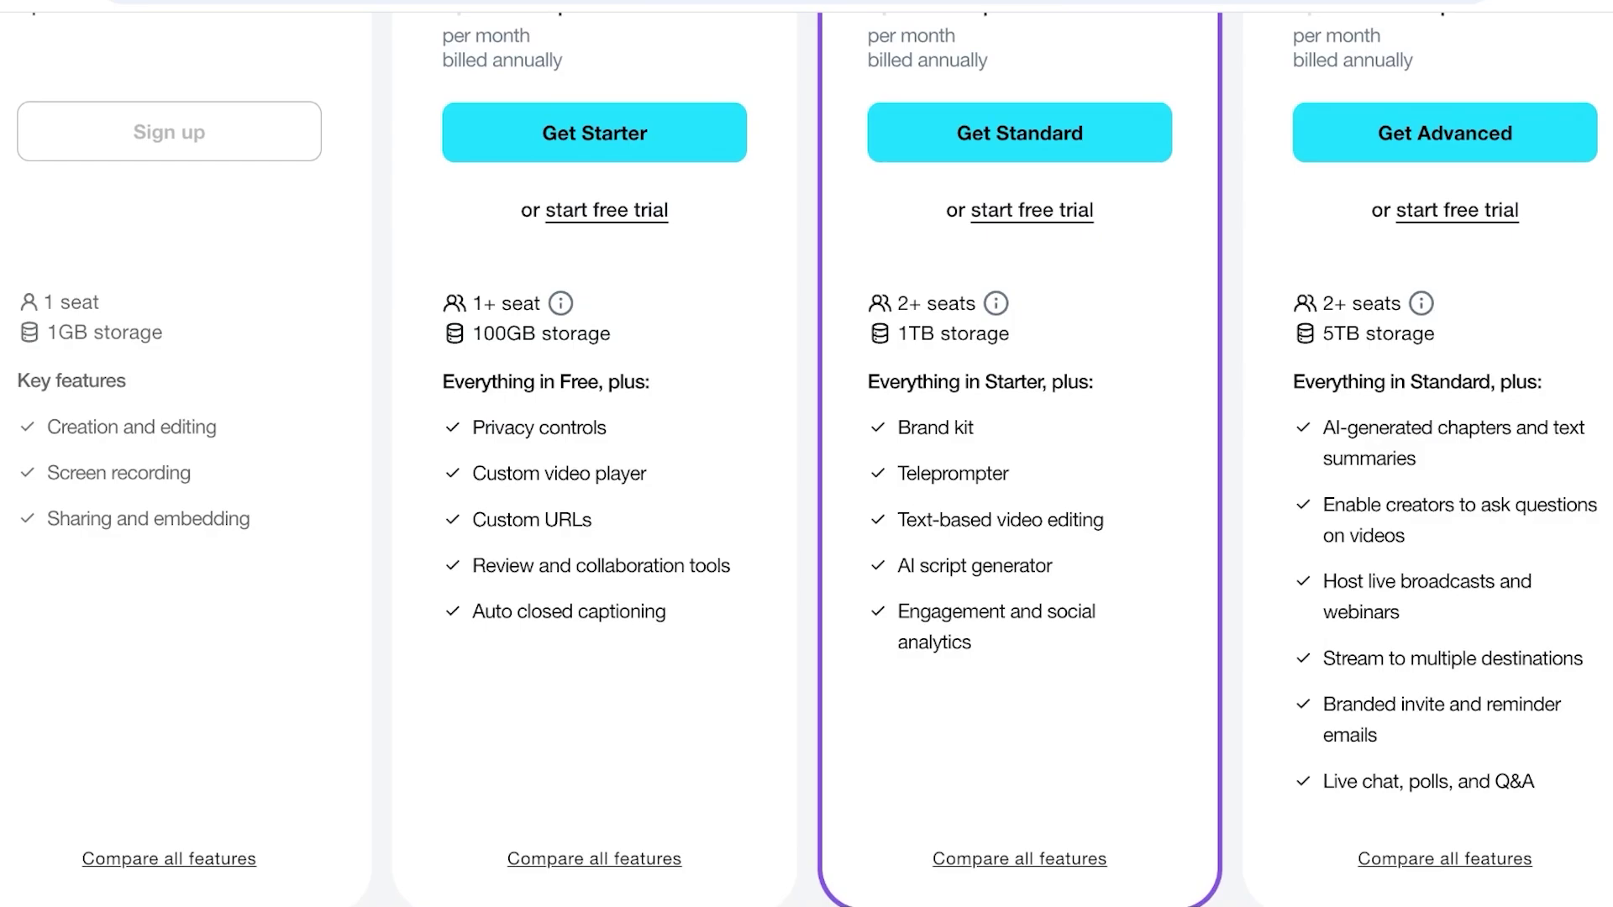
scroll(806, 453, "up", 1)
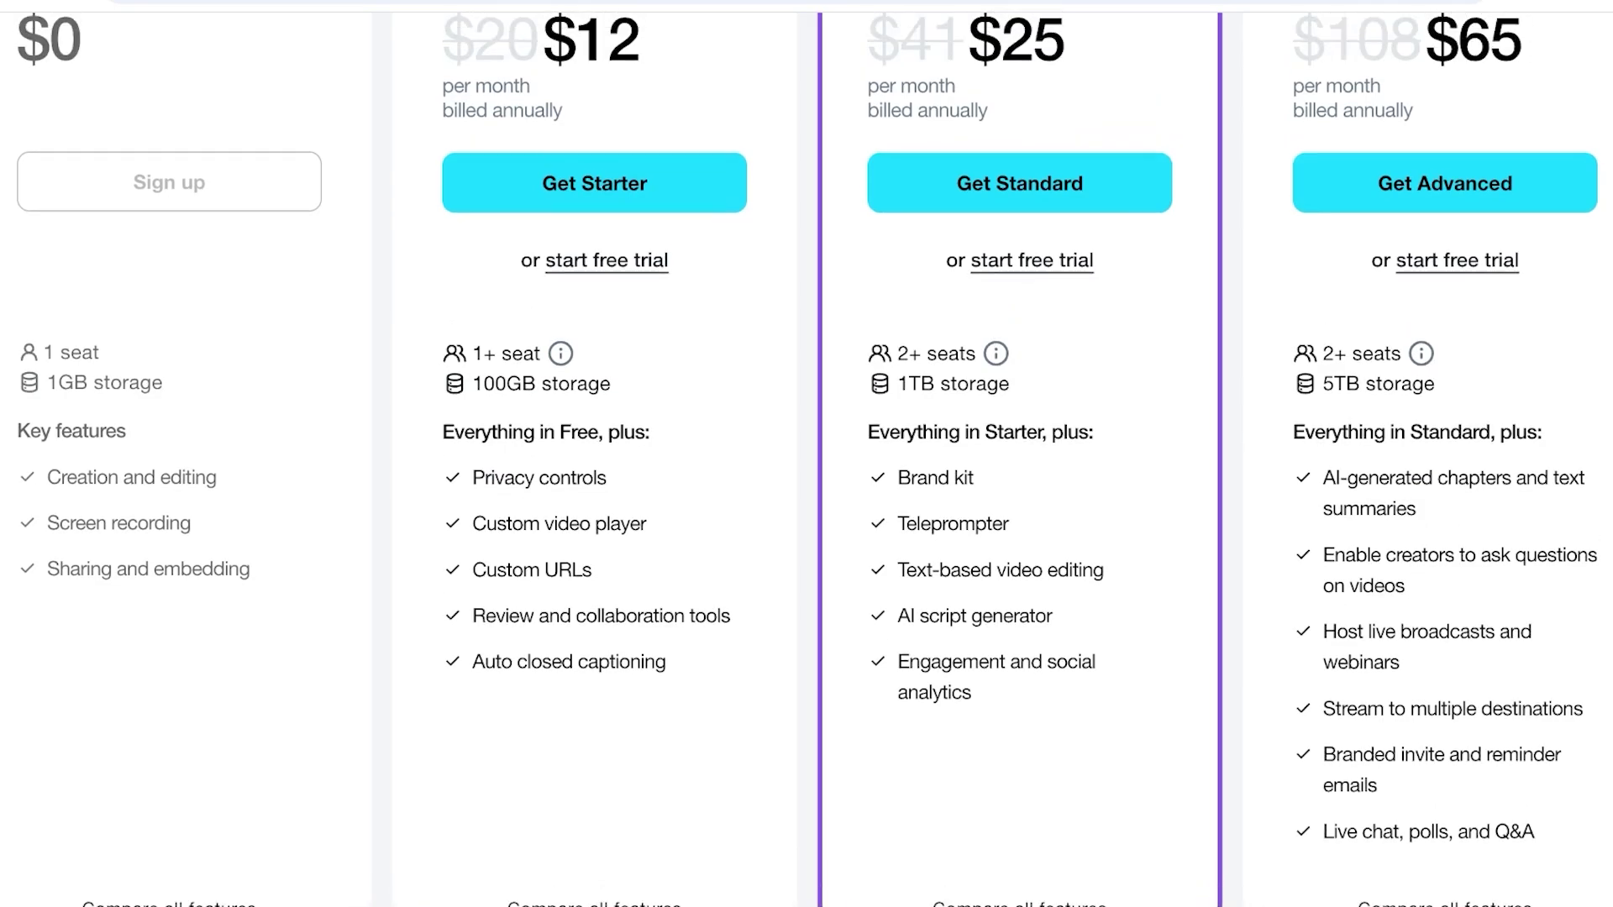
Step: Compare plan prices by switching billing to Monthly, back to Annually and again to Monthly, and return to the Vimeo home page
scroll(1420, 354, "up", 7)
left_click(687, 302)
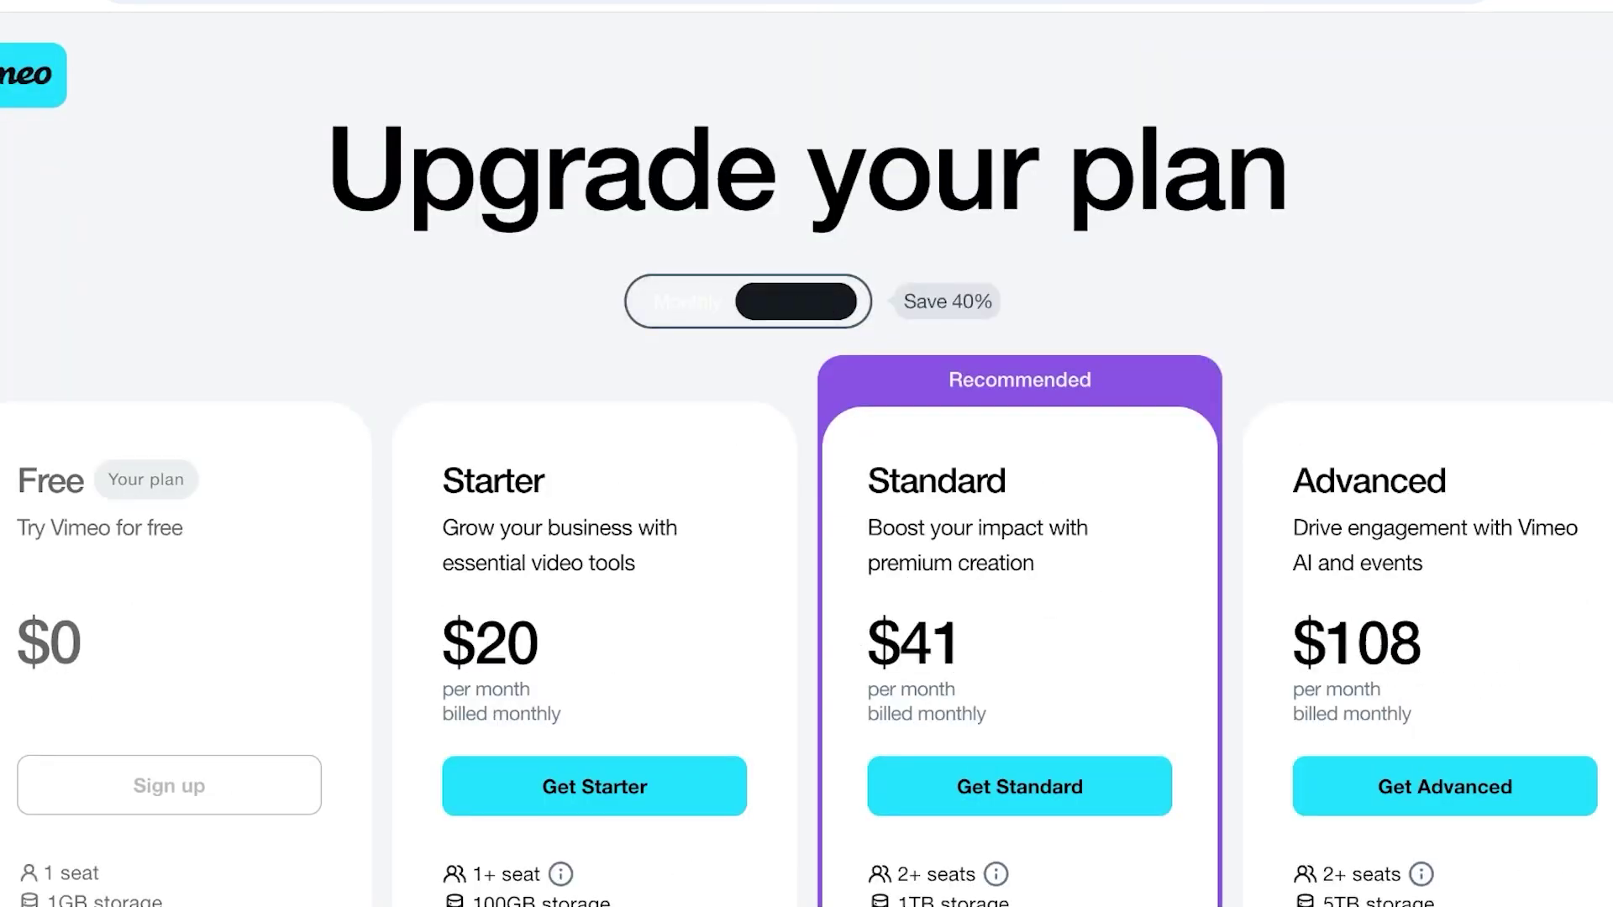
left_click(809, 302)
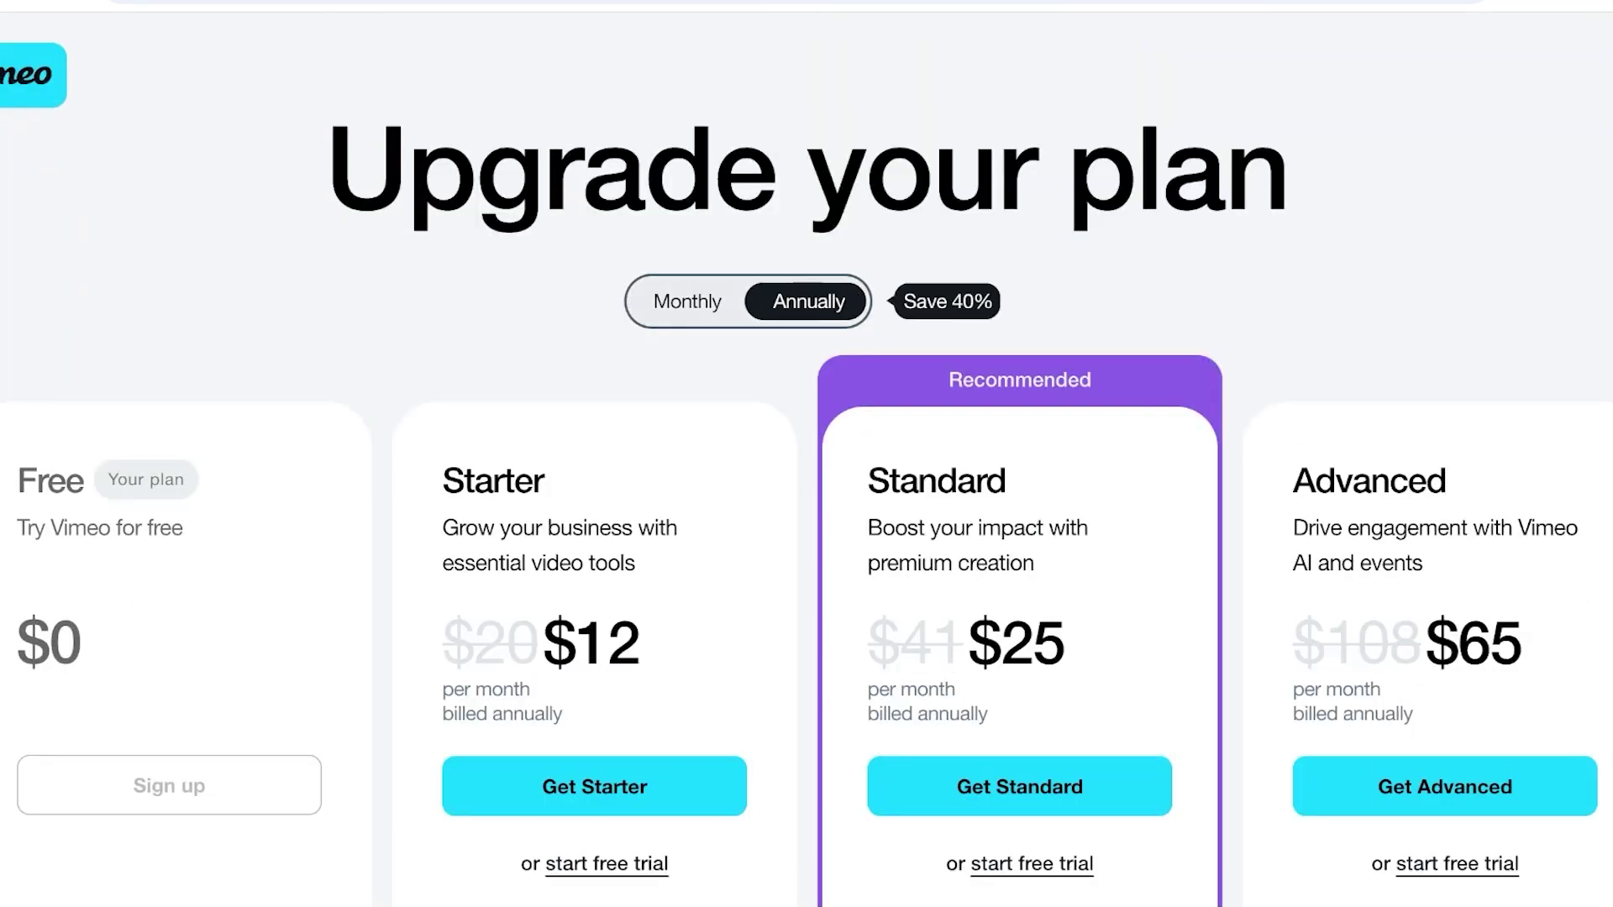
left_click(687, 302)
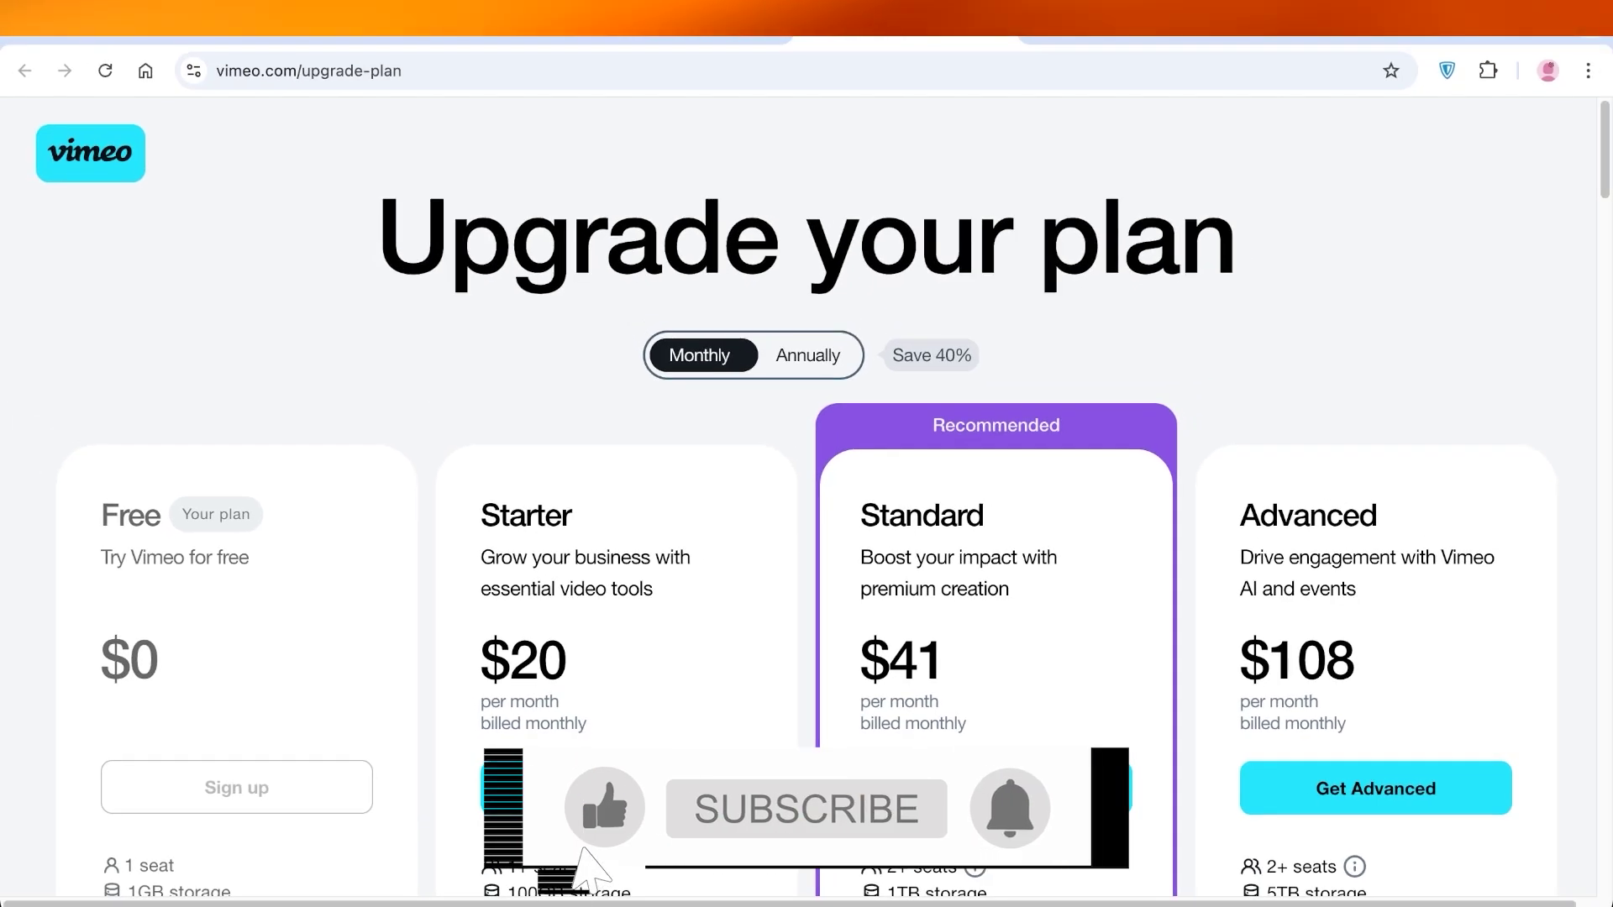
left_click(446, 25)
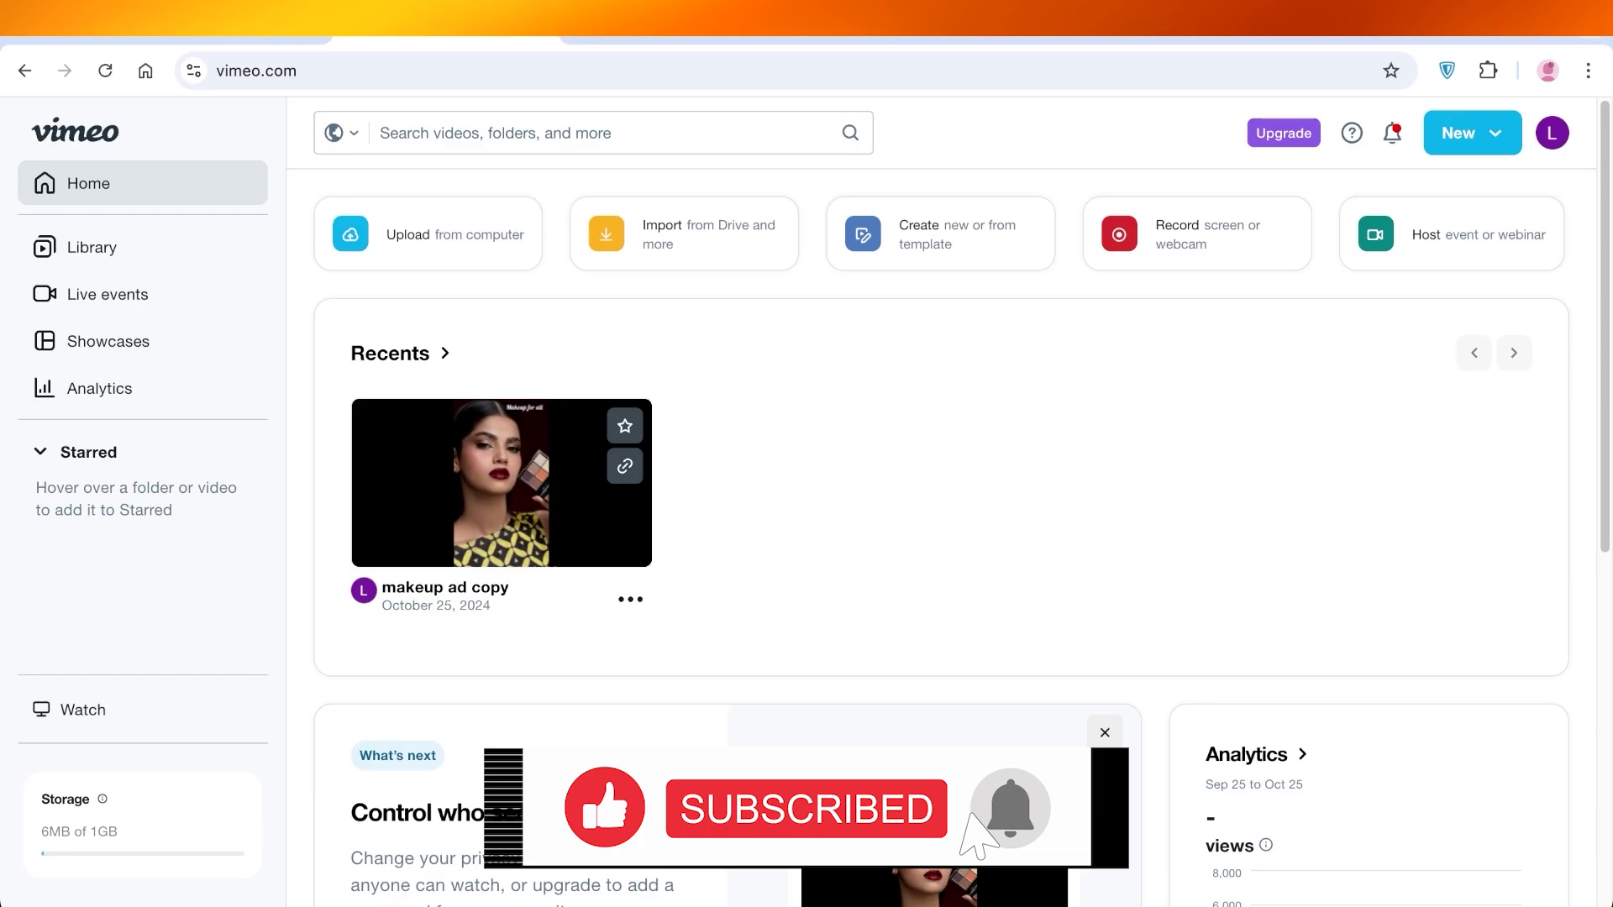